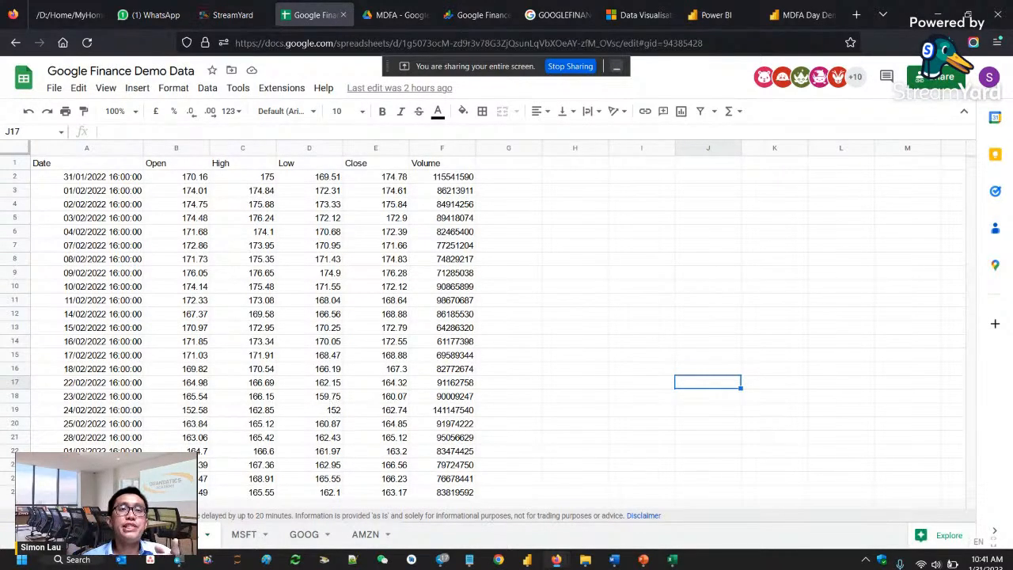
# - Copy the Google Finance Demo Data spreadsheet link without its /edit ending and send it in the StreamYard private chat
pyautogui.click(185, 535)
pyautogui.click(529, 43)
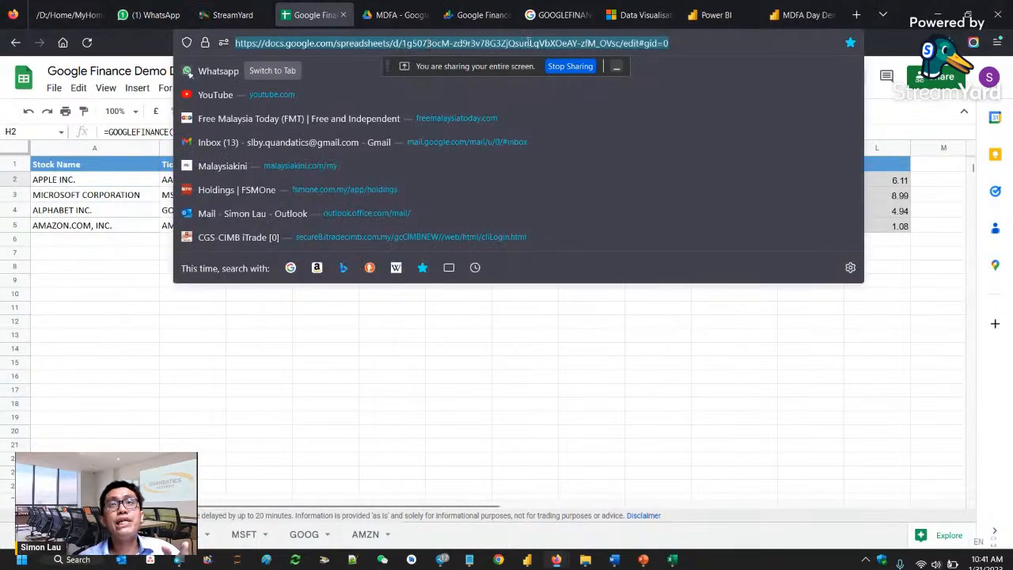
pyautogui.click(574, 46)
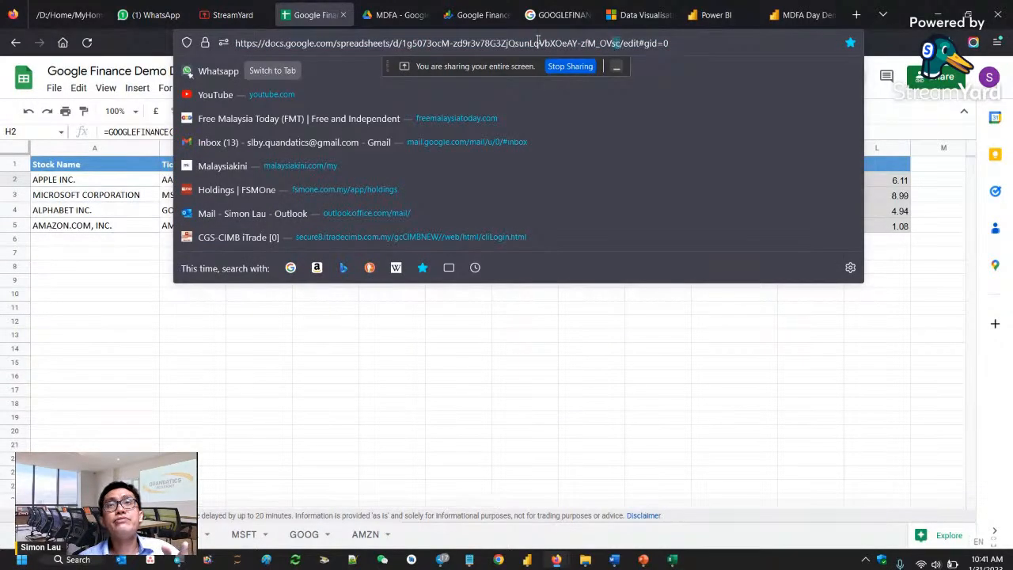
pyautogui.moveTo(620, 43); pyautogui.dragTo(222, 30)
pyautogui.hotkey('ctrl', 'c')
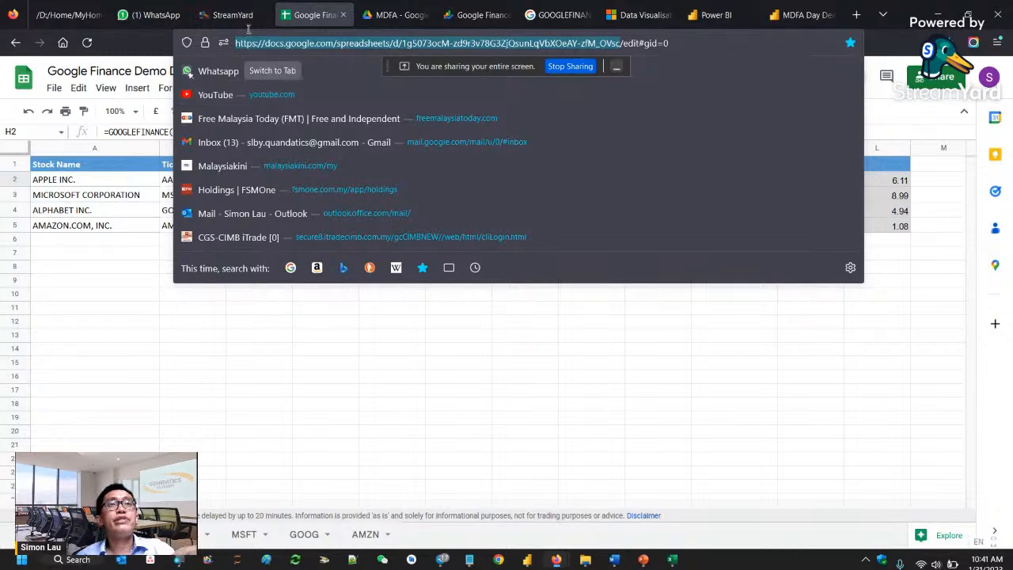
pyautogui.click(221, 22)
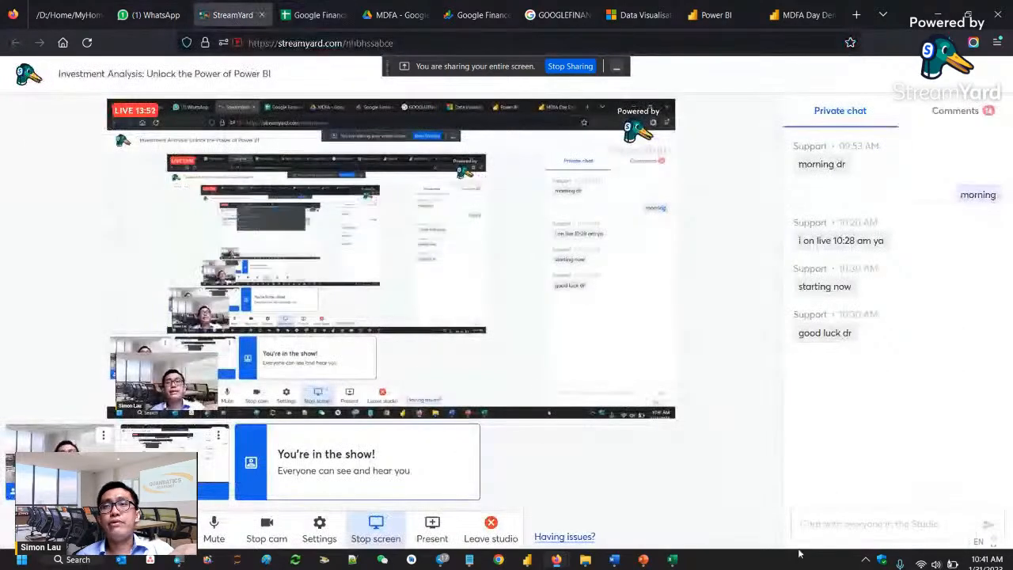
pyautogui.click(838, 522)
pyautogui.hotkey('ctrl', 'v')
pyautogui.press('Return')
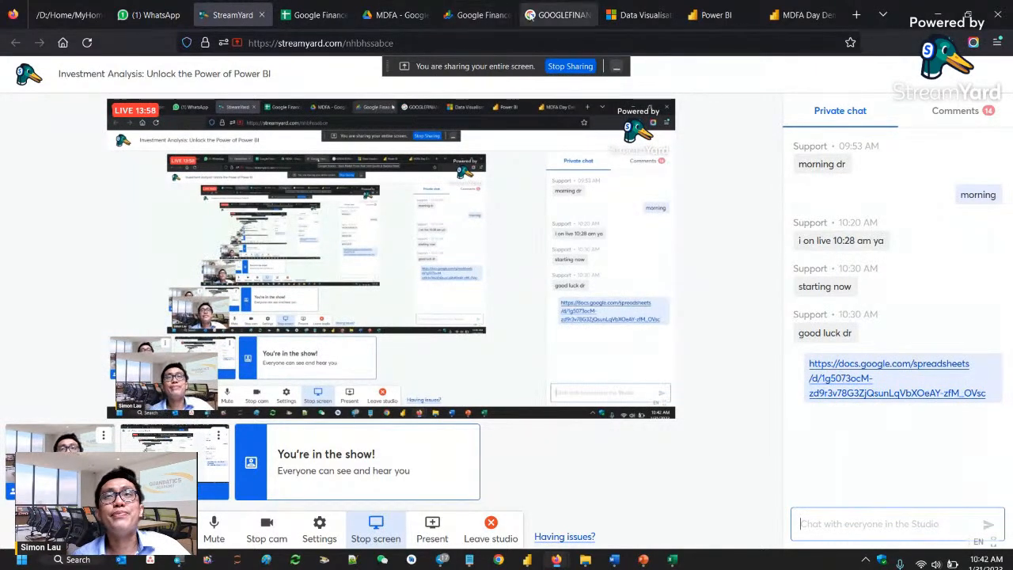
# - Switch to Google Drive and create a blank Google Sheets spreadsheet in the MDFA folder
pyautogui.click(321, 16)
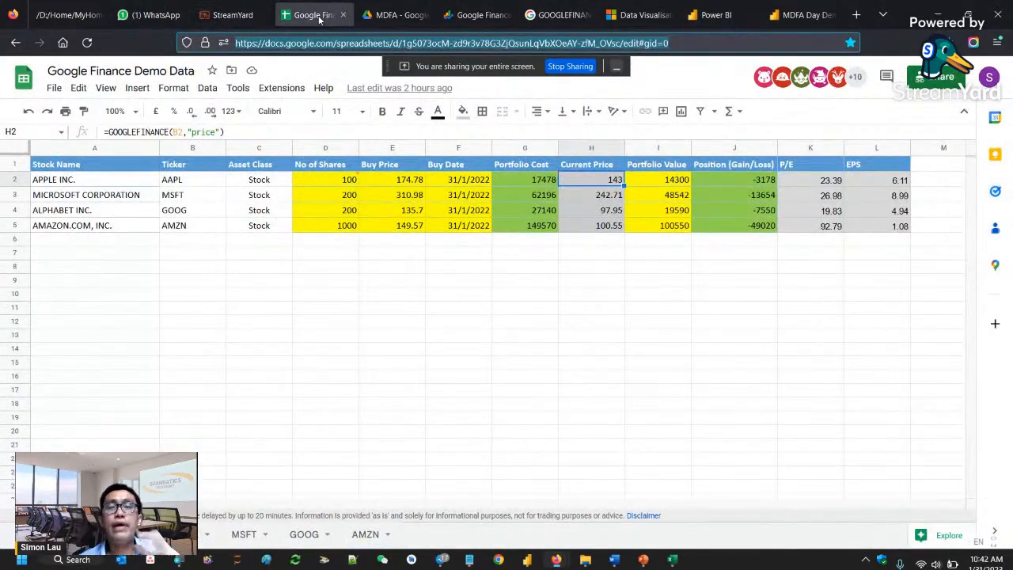
pyautogui.click(387, 18)
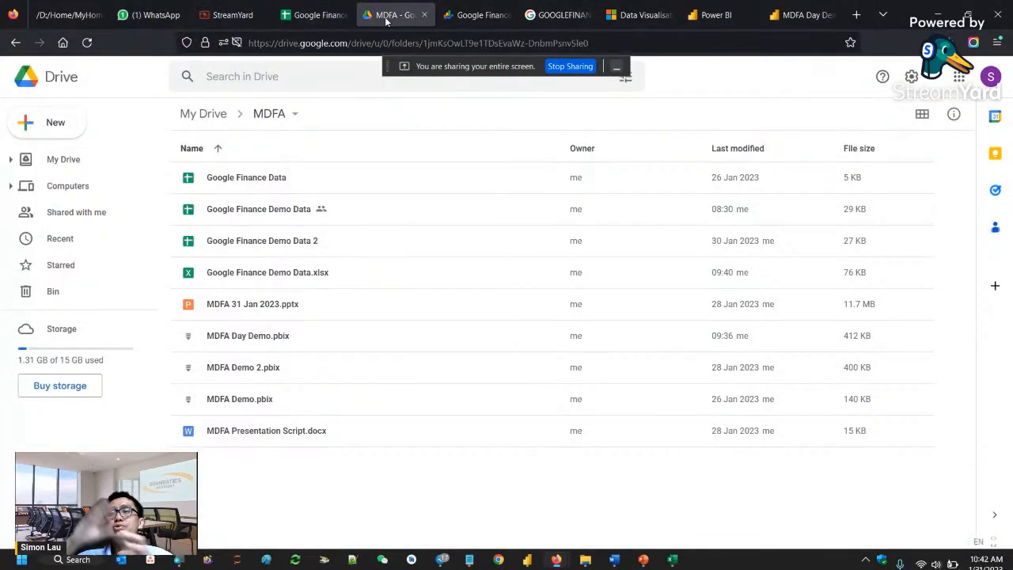
pyautogui.rightClick(344, 480)
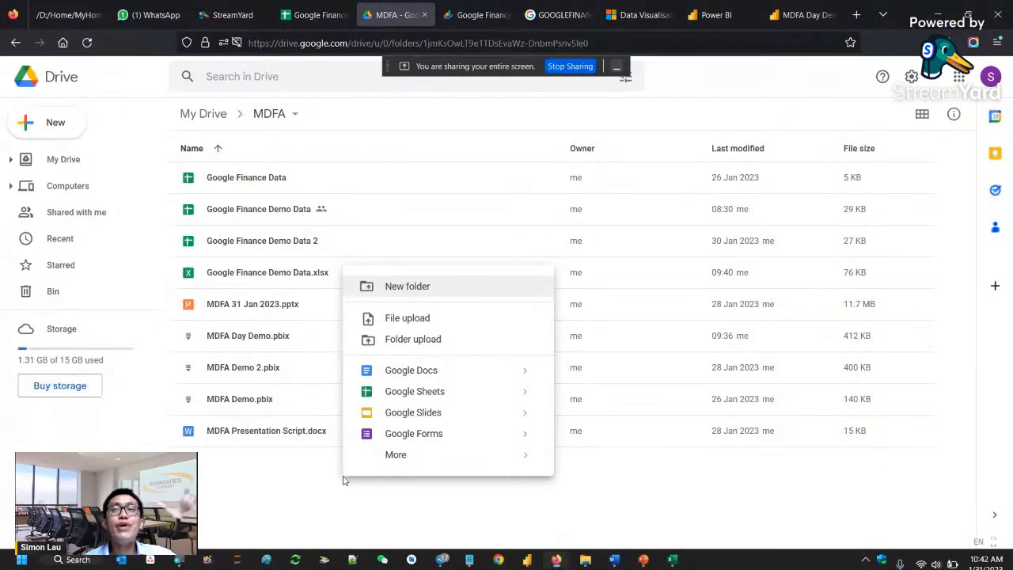
pyautogui.click(409, 393)
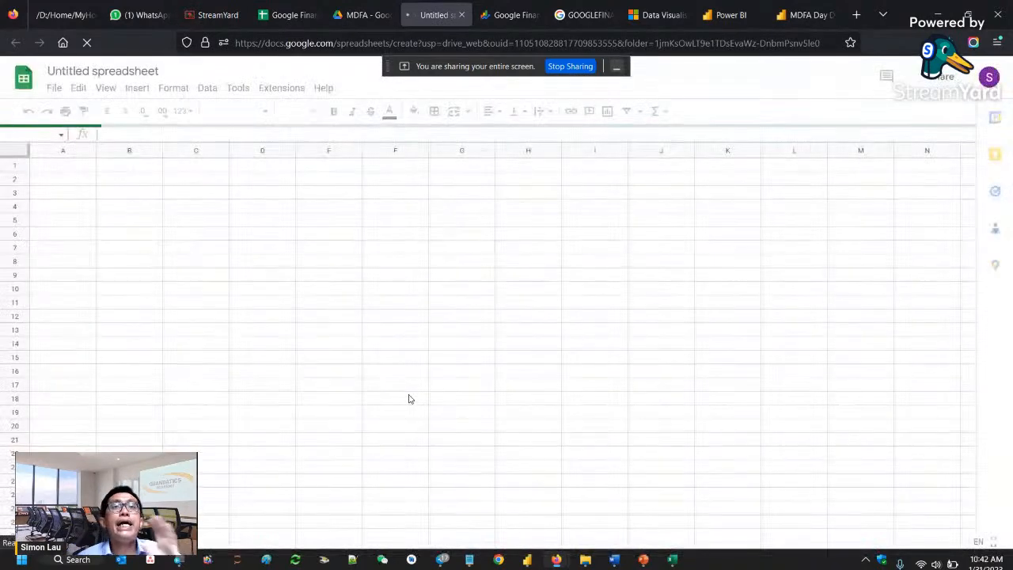
# - Copy the portfolio table A1:L5 from Google Finance Demo Data into the untitled spreadsheet, starting at cell A1
pyautogui.click(294, 15)
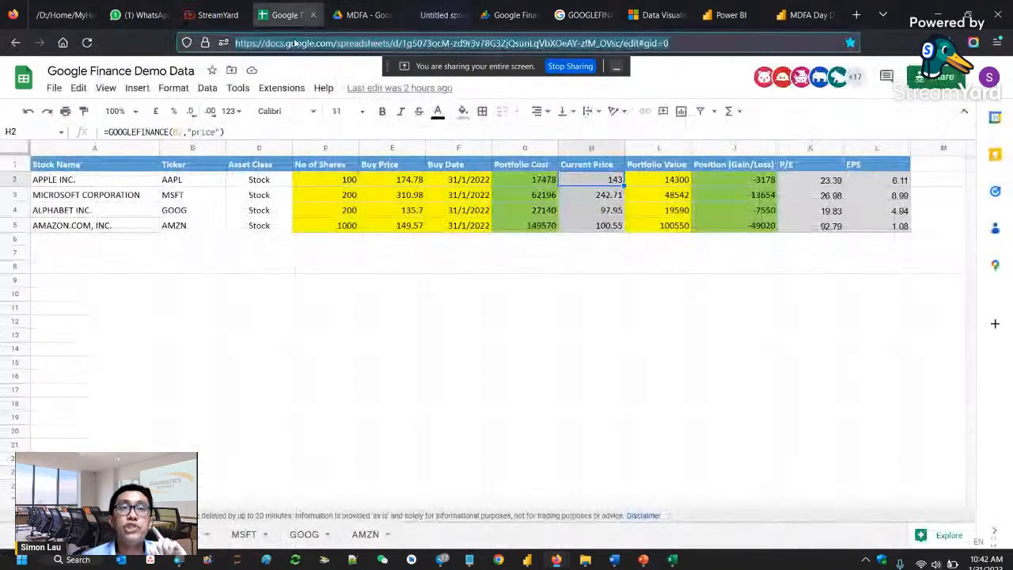
pyautogui.moveTo(56, 164); pyautogui.dragTo(900, 231)
pyautogui.hotkey('ctrl', 'c')
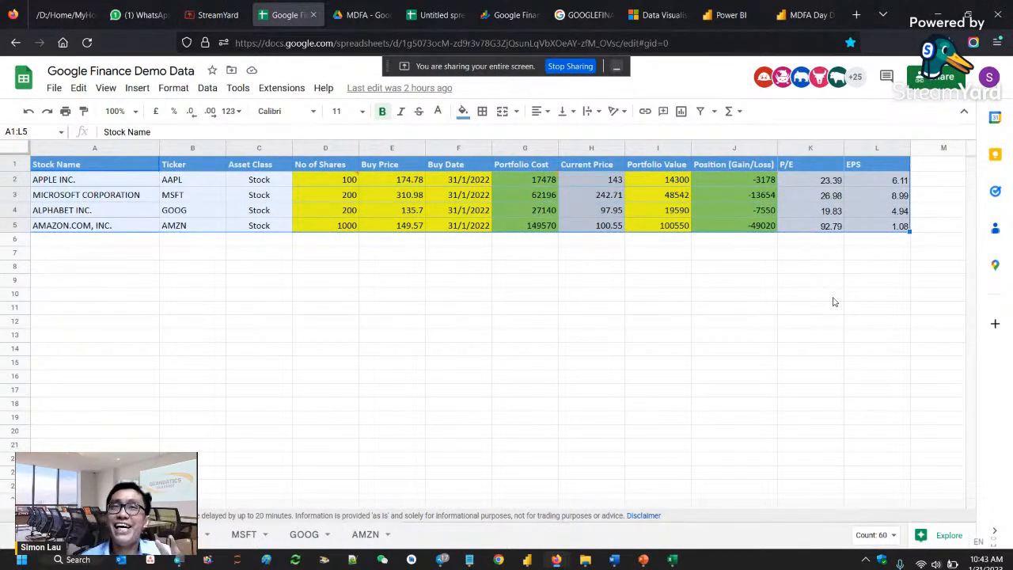
pyautogui.click(434, 14)
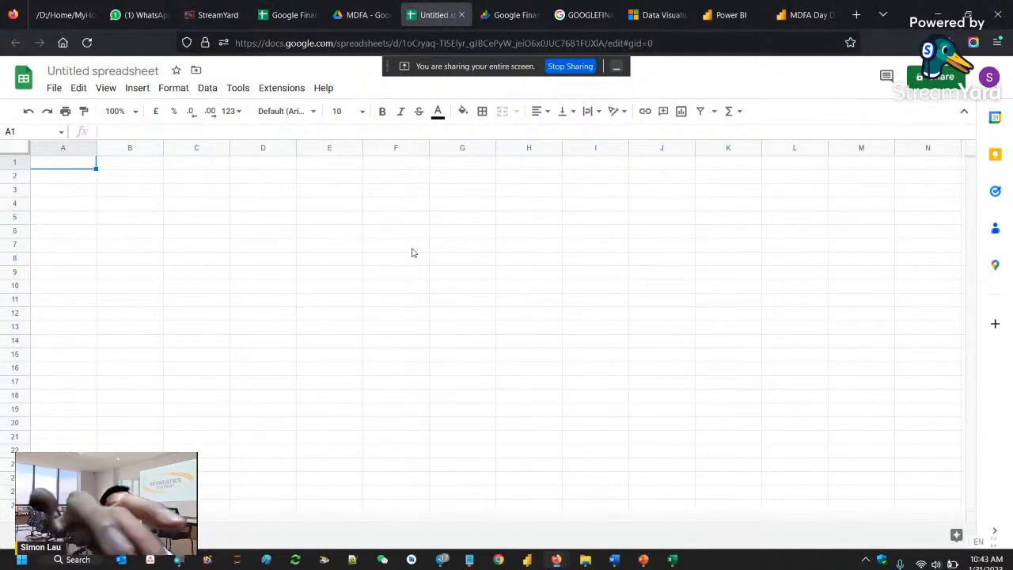
pyautogui.hotkey('ctrl', 'v')
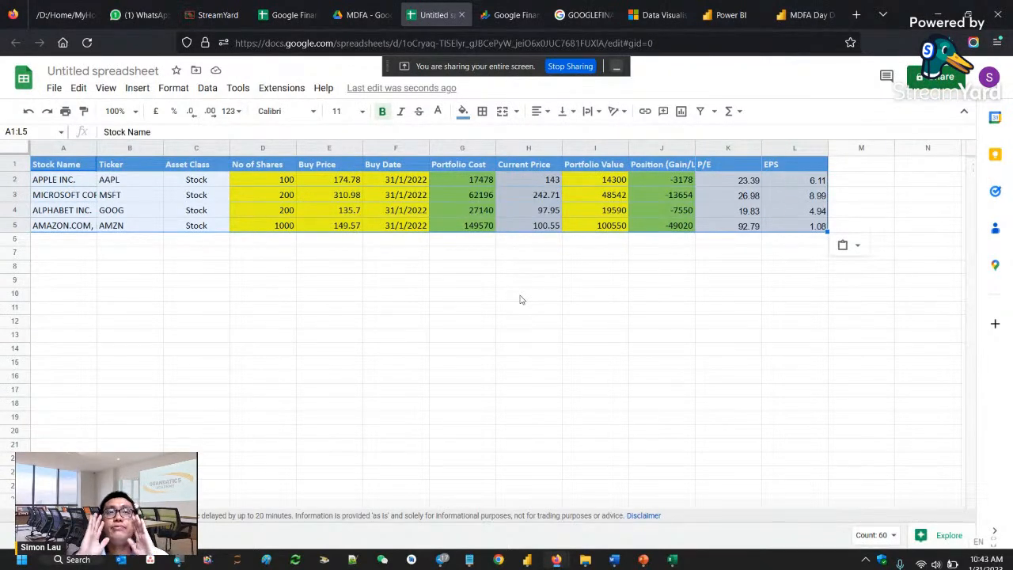
# - Set the number of shares for Apple Inc. to 1000 in cell D2
pyautogui.click(283, 181)
pyautogui.moveTo(282, 181); pyautogui.dragTo(400, 228)
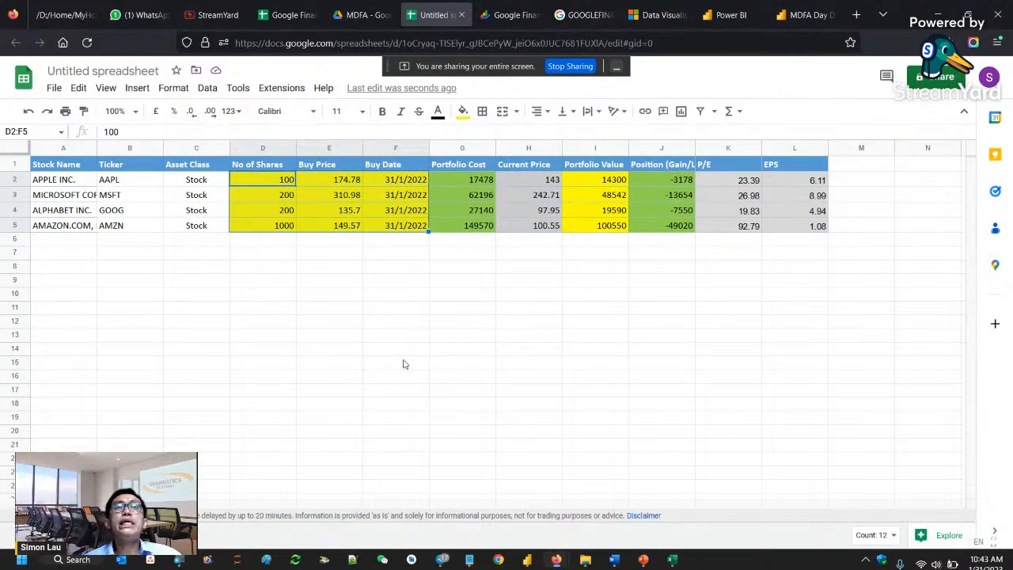
pyautogui.click(360, 339)
pyautogui.click(283, 181)
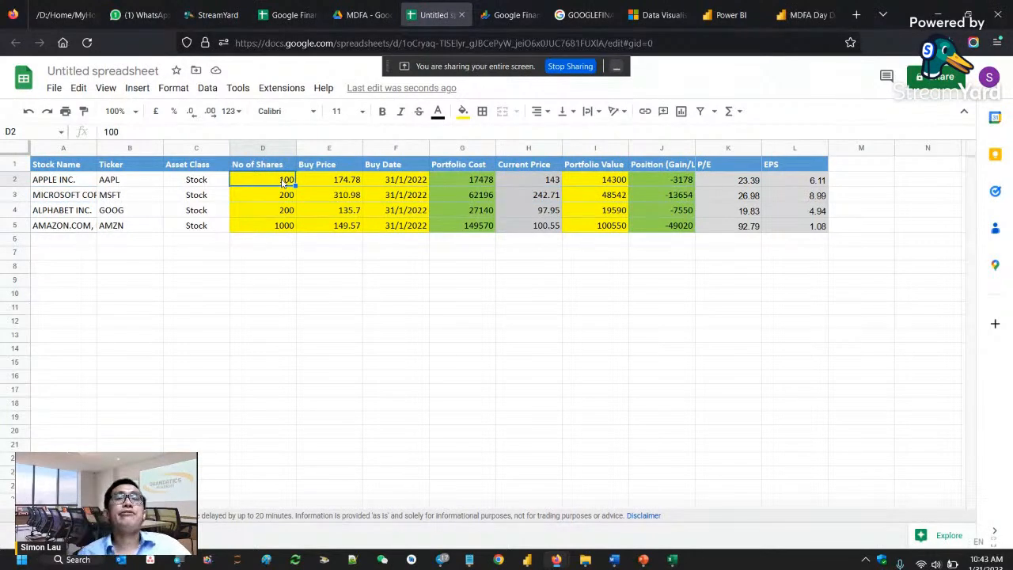
pyautogui.doubleClick(283, 181)
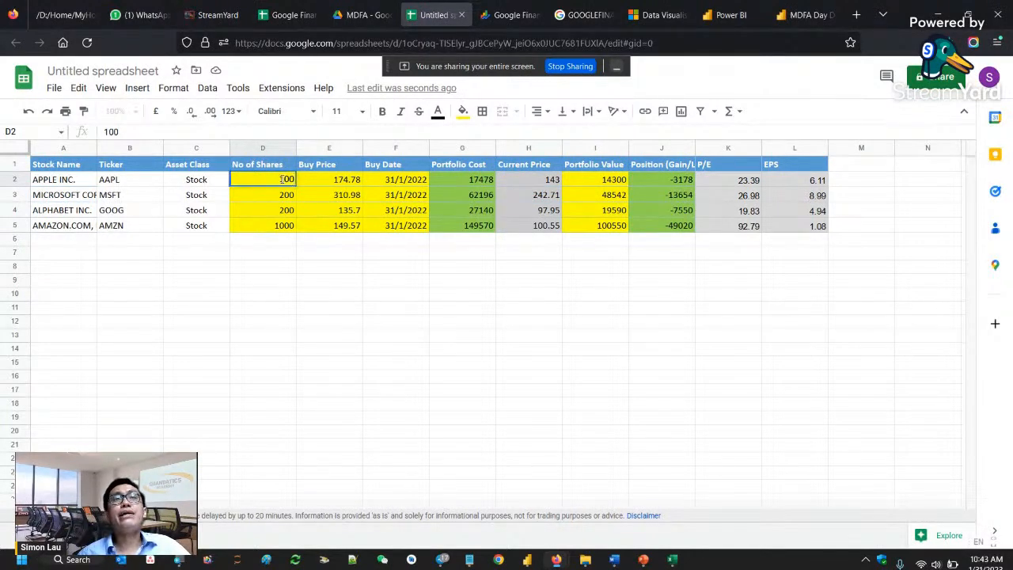
pyautogui.write('0')
pyautogui.press('Return')
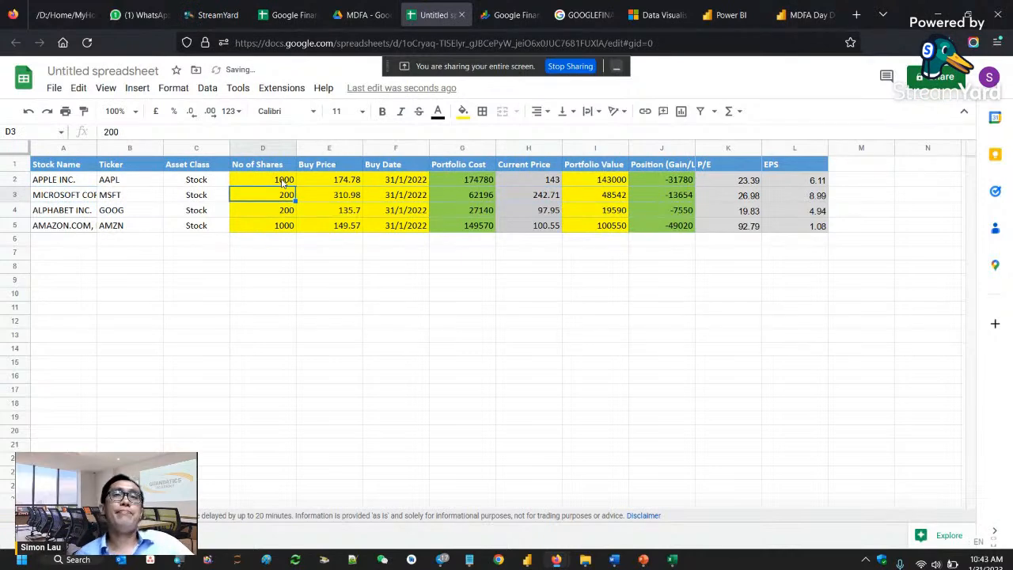
# - Set the number of shares to 500 for Microsoft Corporation and 700 for Alphabet Inc
pyautogui.click(393, 181)
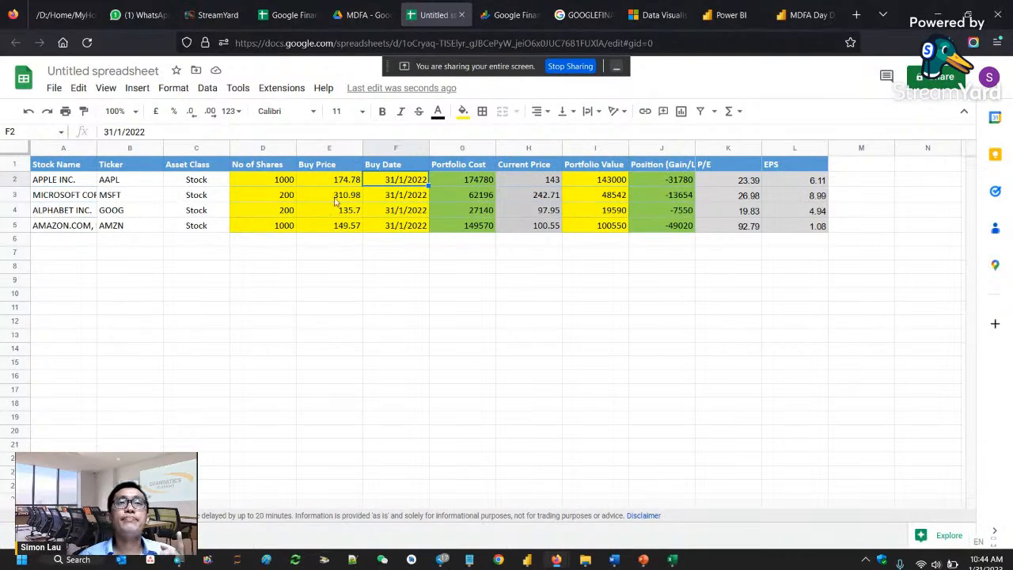
pyautogui.click(291, 196)
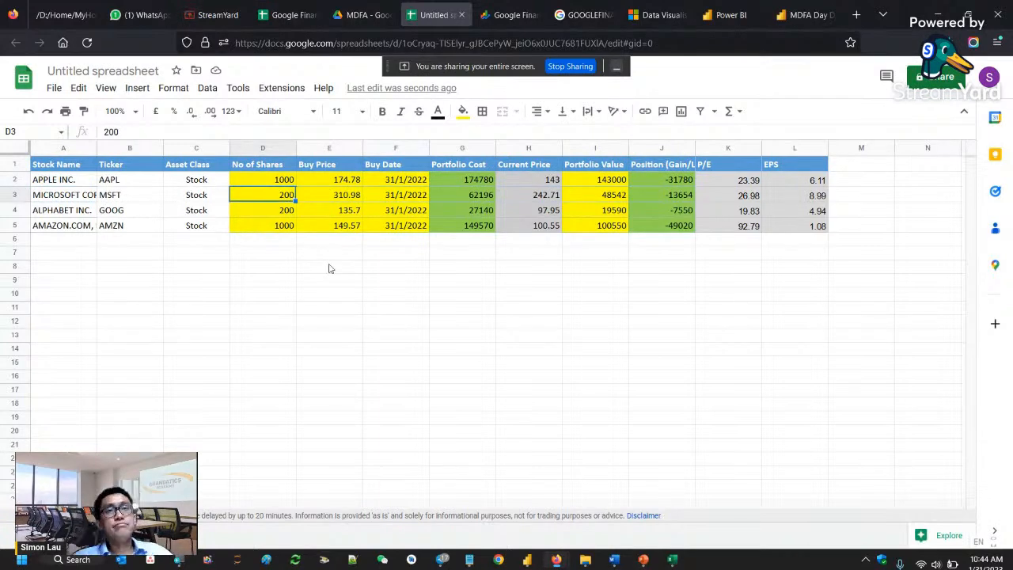
pyautogui.press('Delete')
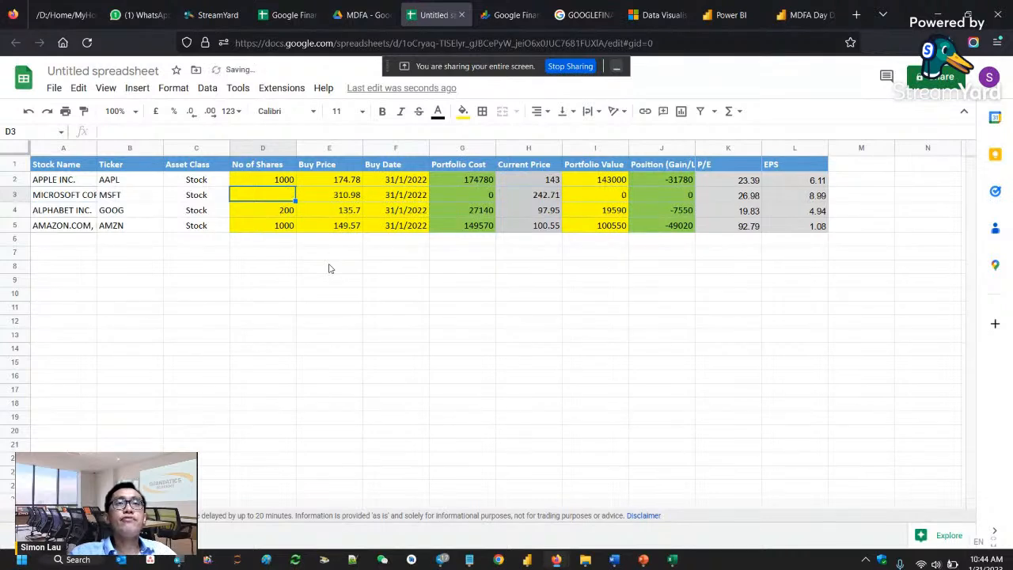
pyautogui.write('500')
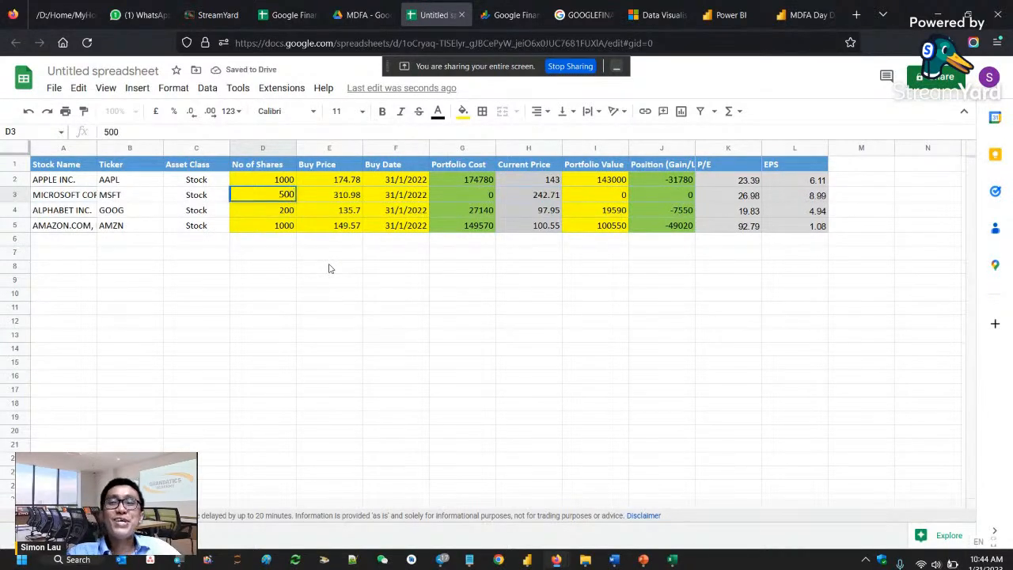
pyautogui.press('Return')
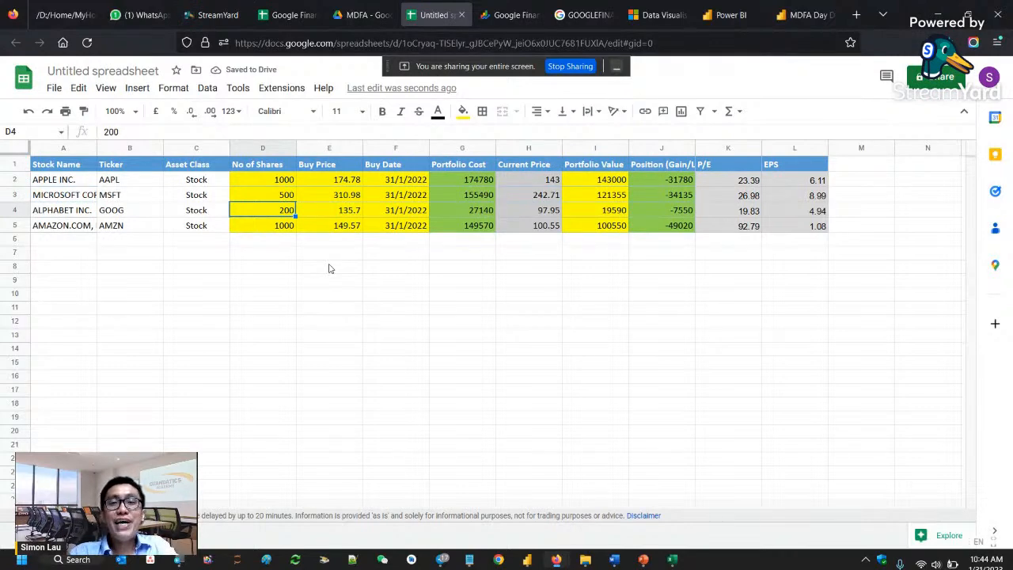
pyautogui.write('700')
pyautogui.press('Return')
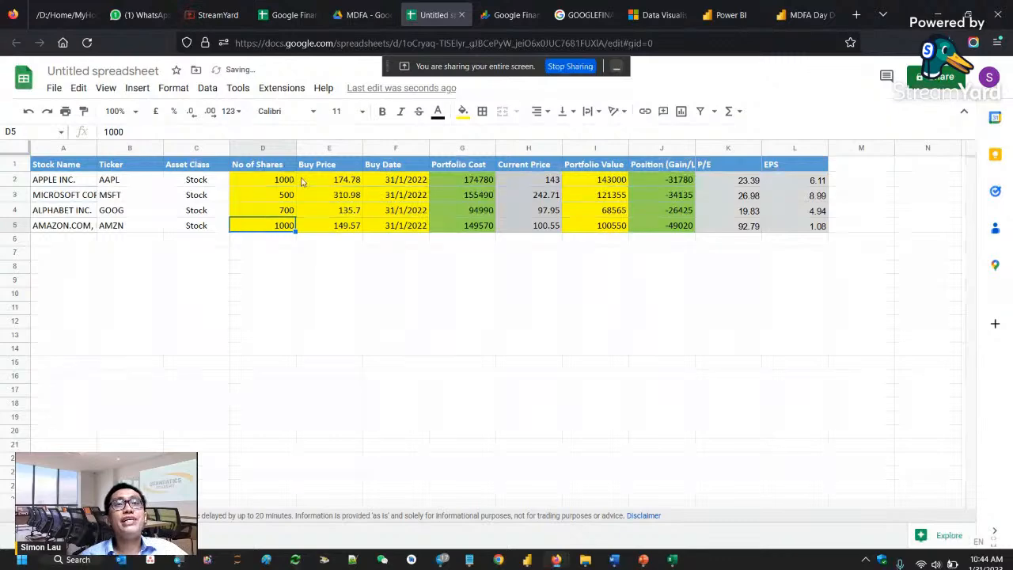
# - Examine the number of shares, portfolio cost and gain/loss position of the four stocks
pyautogui.moveTo(289, 179); pyautogui.dragTo(289, 235)
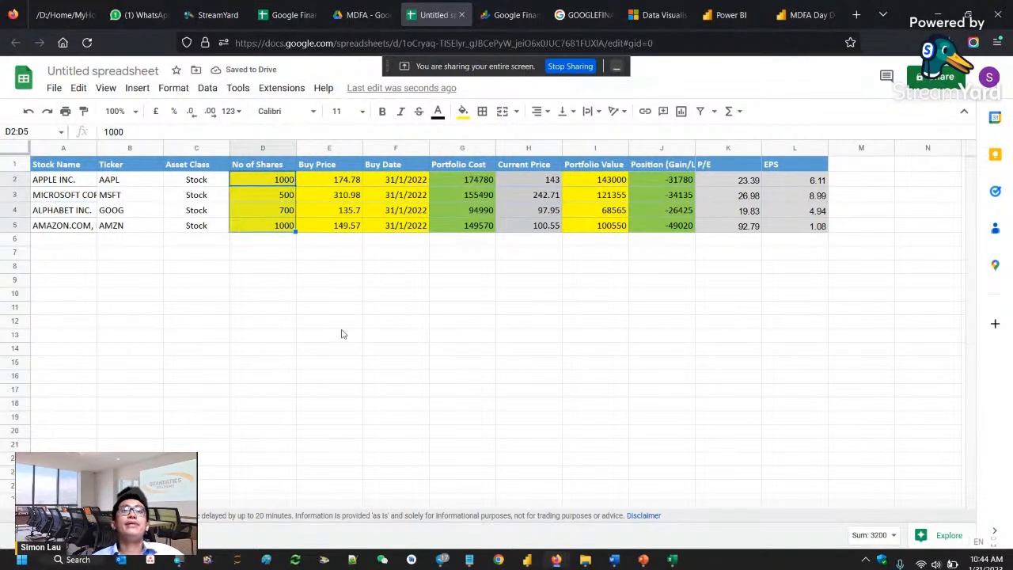
pyautogui.click(465, 183)
pyautogui.moveTo(464, 198); pyautogui.dragTo(463, 228)
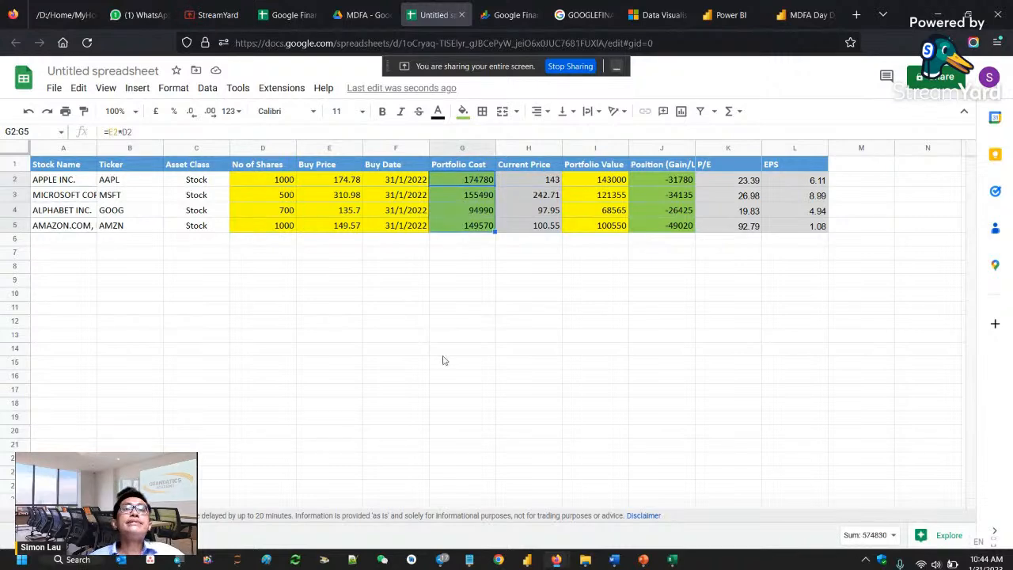
pyautogui.click(671, 183)
pyautogui.moveTo(671, 184); pyautogui.dragTo(673, 227)
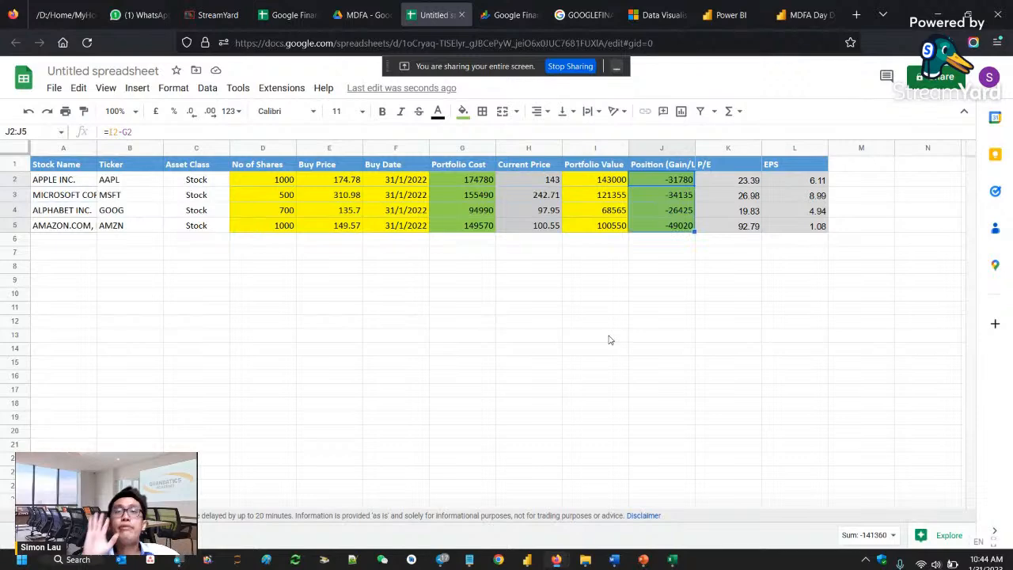
# - Examine the GOOGLEFINANCE formula behind Apple's buy price in cell E2 and look at the Google Finance home page
pyautogui.click(346, 182)
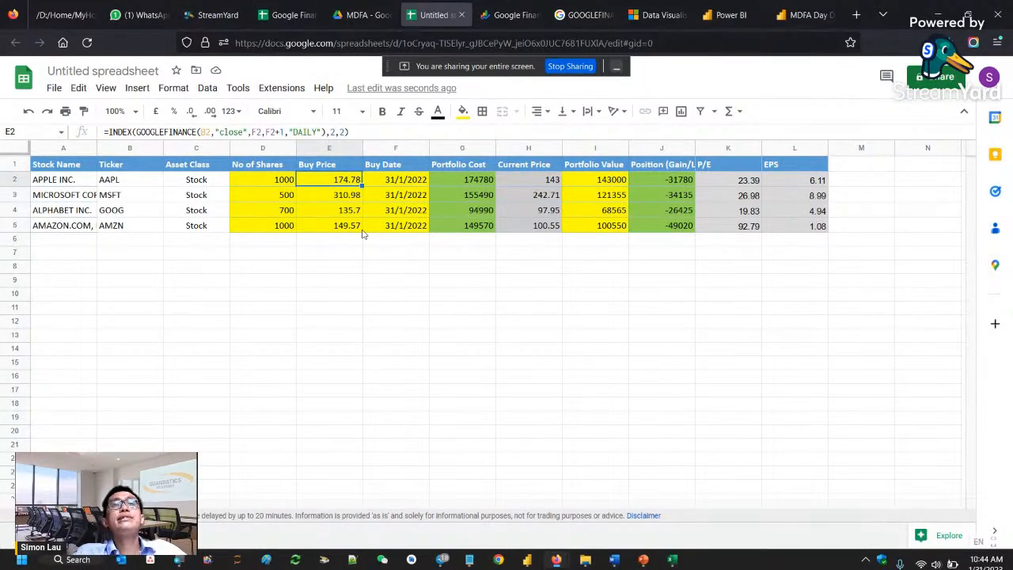
pyautogui.click(279, 181)
pyautogui.click(334, 181)
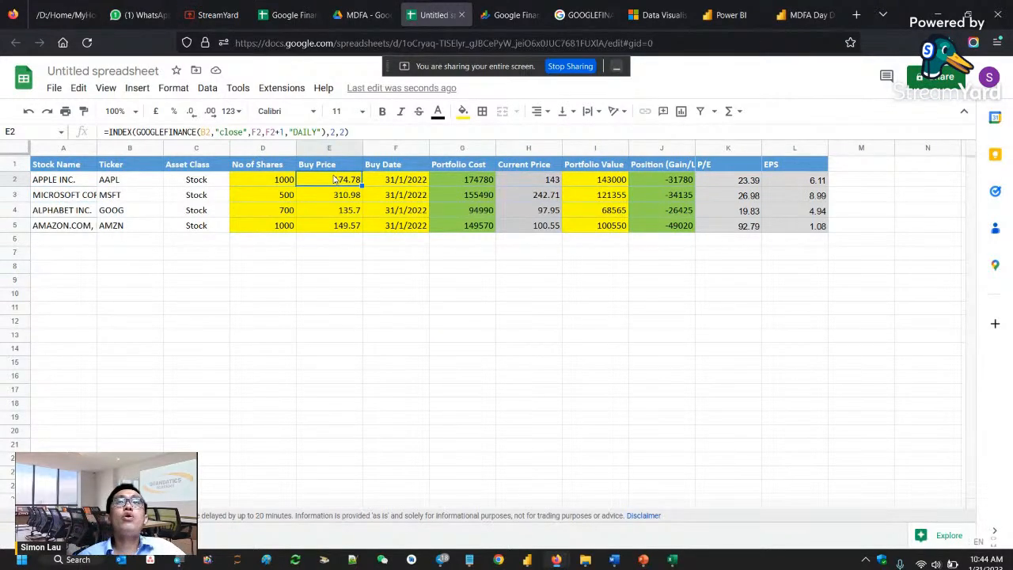
pyautogui.click(496, 16)
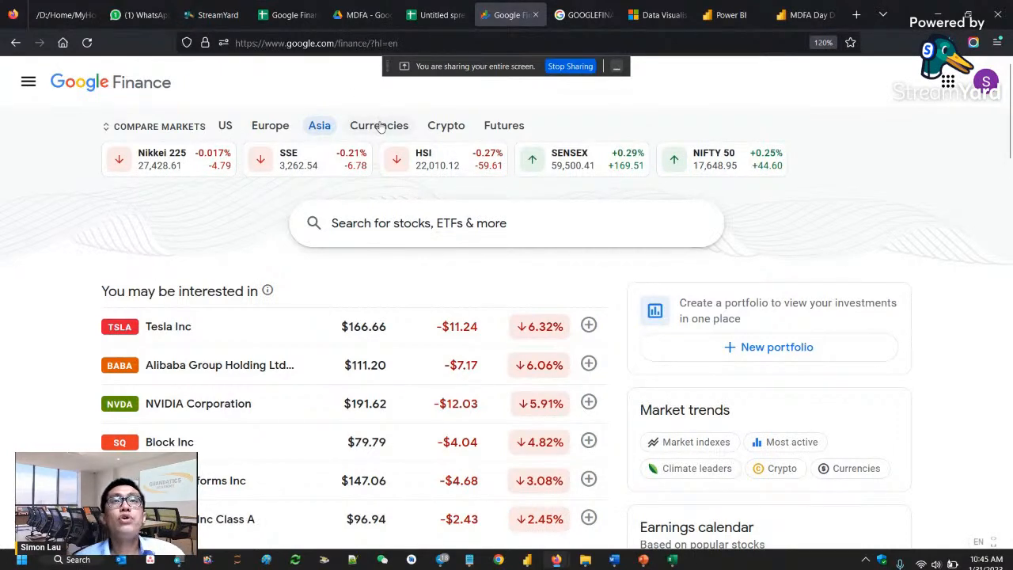
pyautogui.click(437, 16)
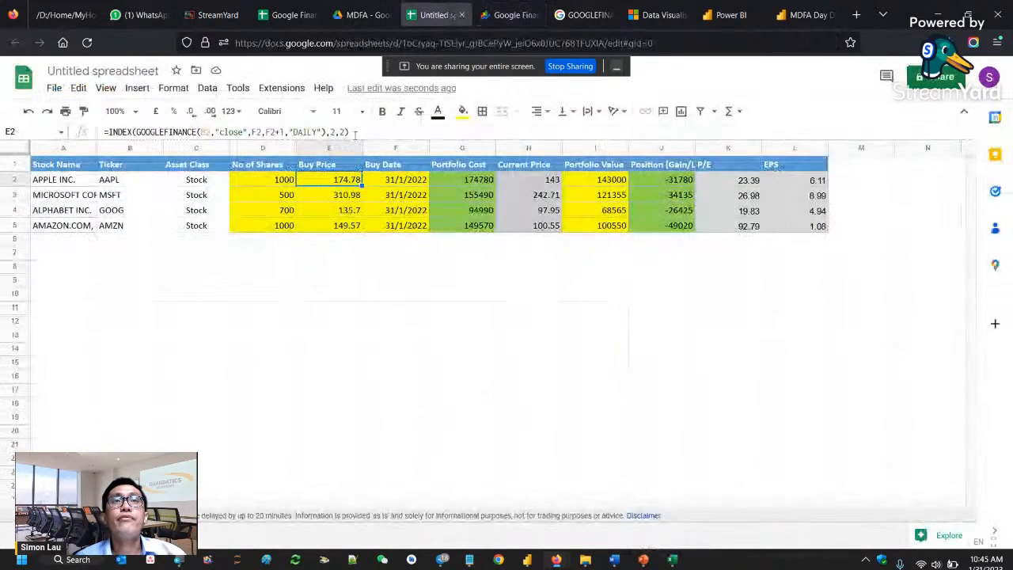
pyautogui.click(352, 132)
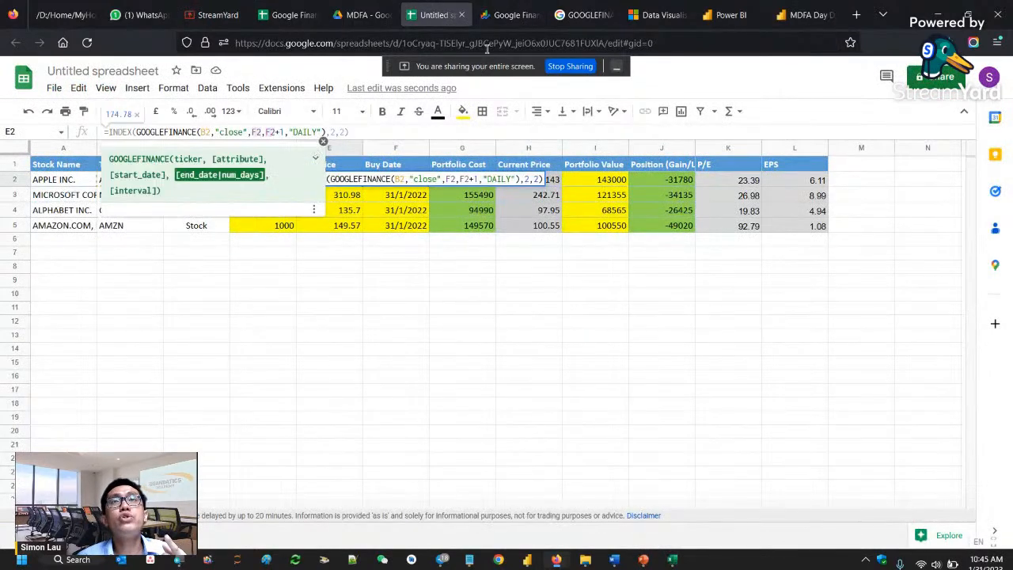
# - Switch to the GOOGLEFINANCE help article in Google Docs Editors Help and copy its web address
pyautogui.click(518, 18)
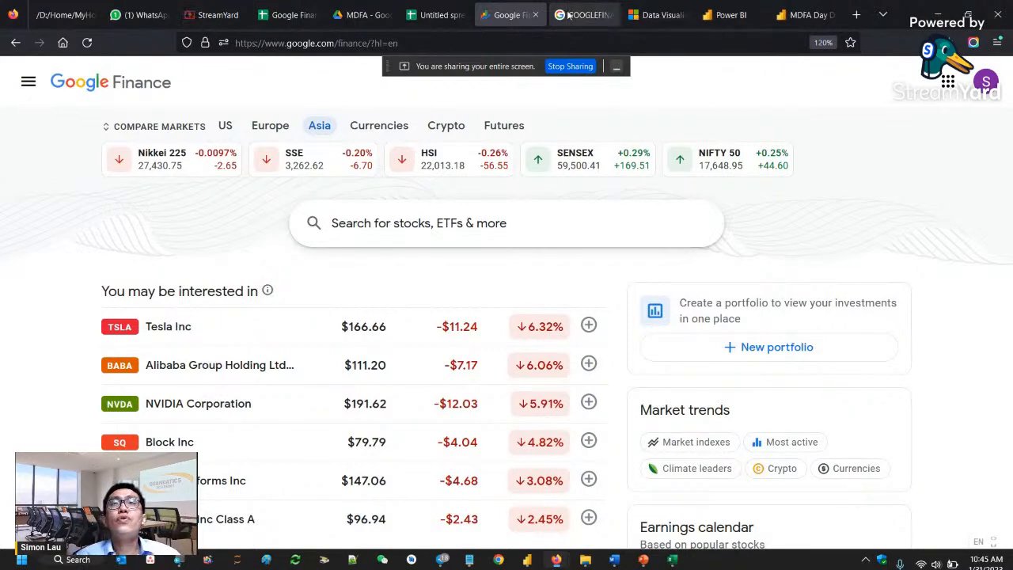
pyautogui.click(568, 11)
pyautogui.click(477, 40)
pyautogui.hotkey('ctrl', 'c')
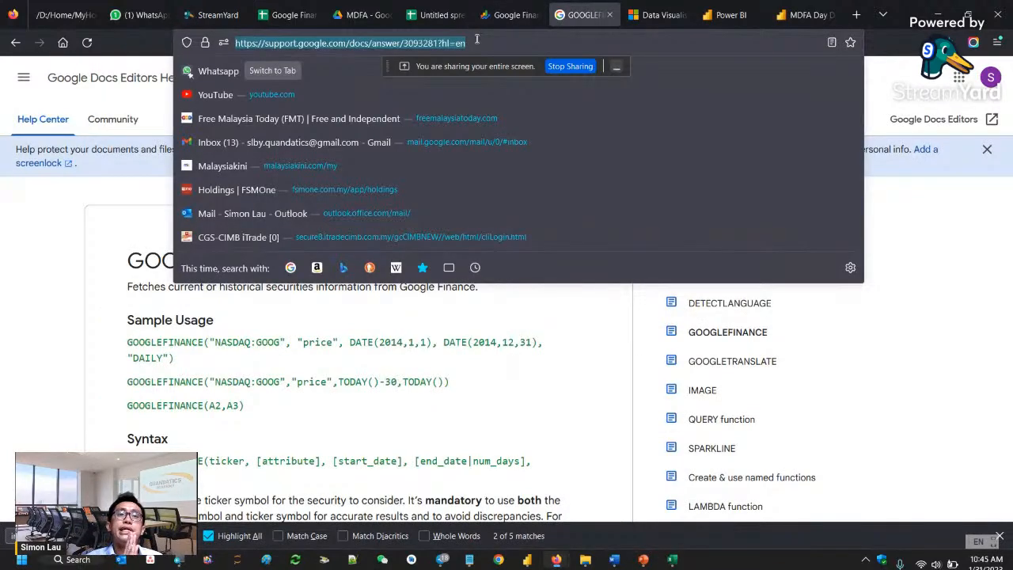
pyautogui.rightClick(456, 46)
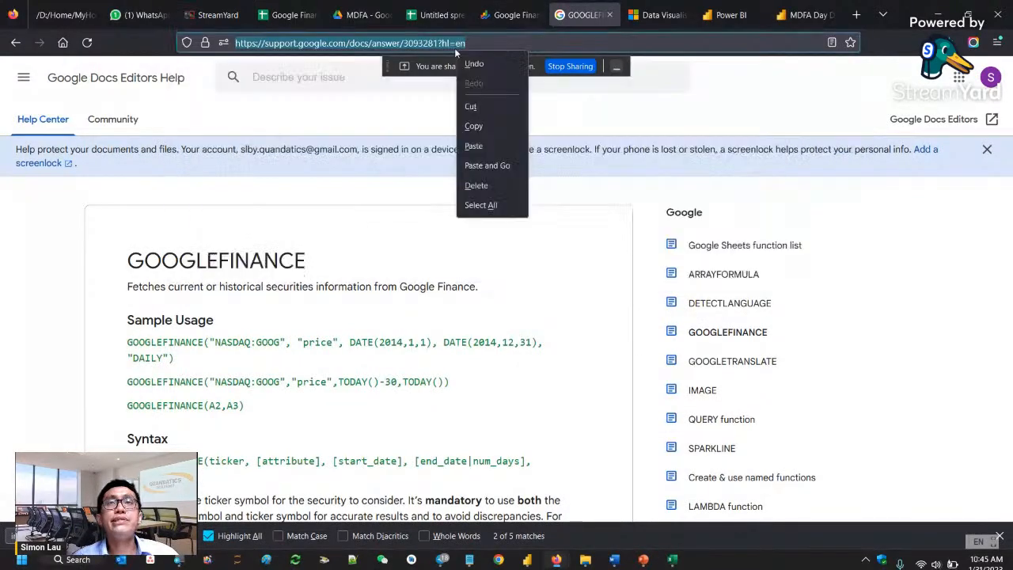
pyautogui.click(475, 125)
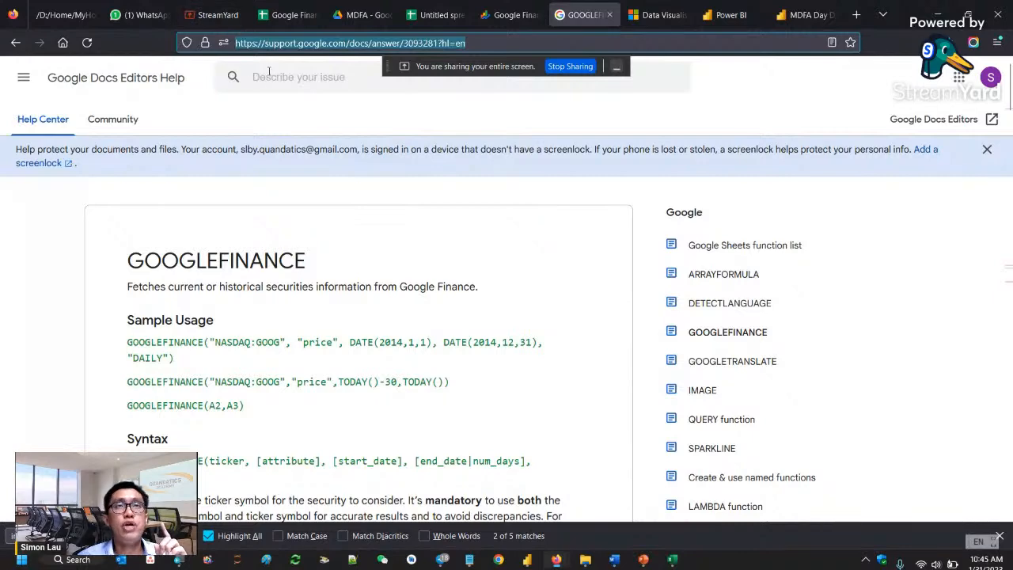
# - Switch to StreamYard and send the copied GOOGLEFINANCE help article link in the private chat
pyautogui.click(212, 14)
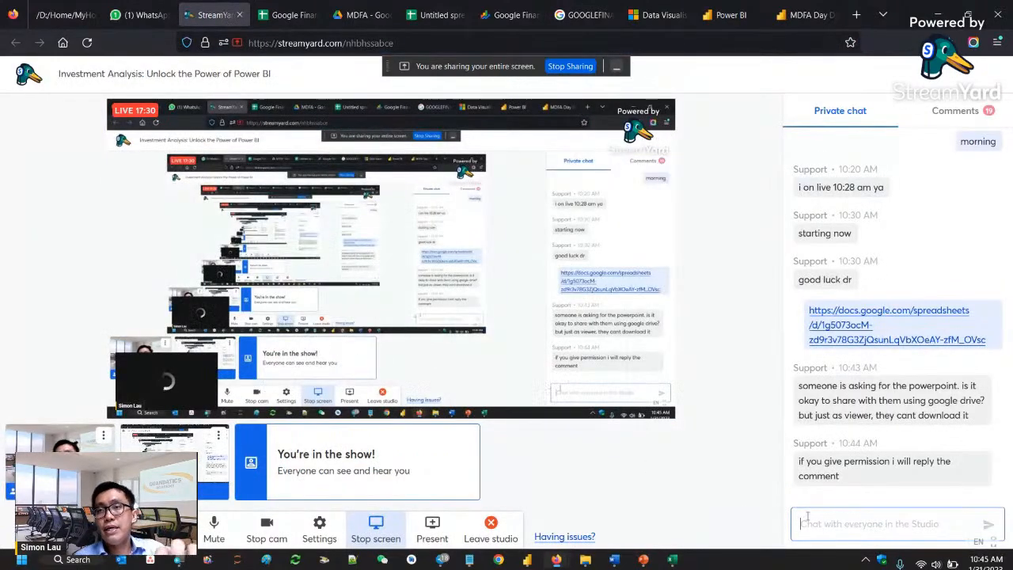
pyautogui.hotkey('ctrl', 'v')
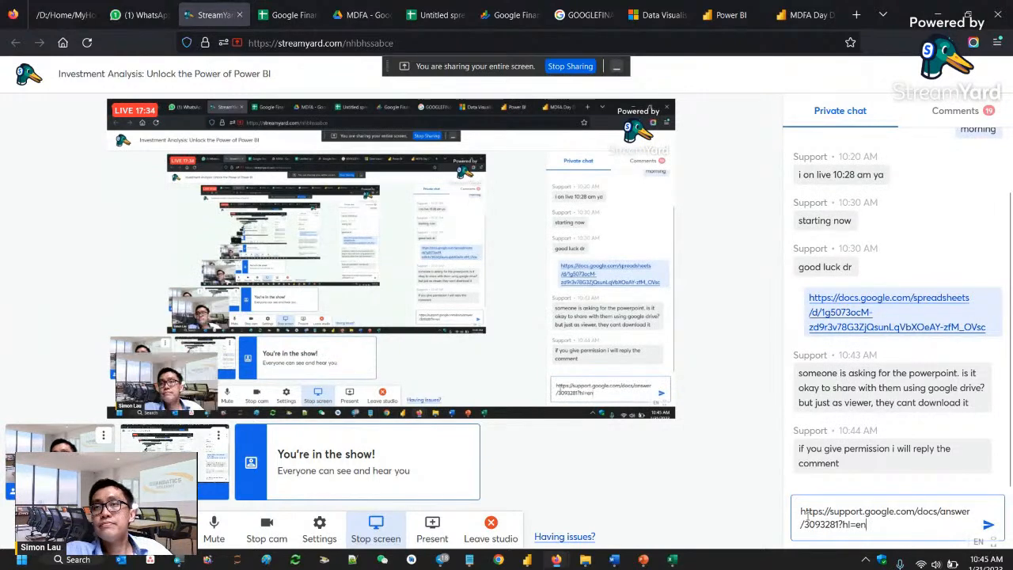
pyautogui.press('Return')
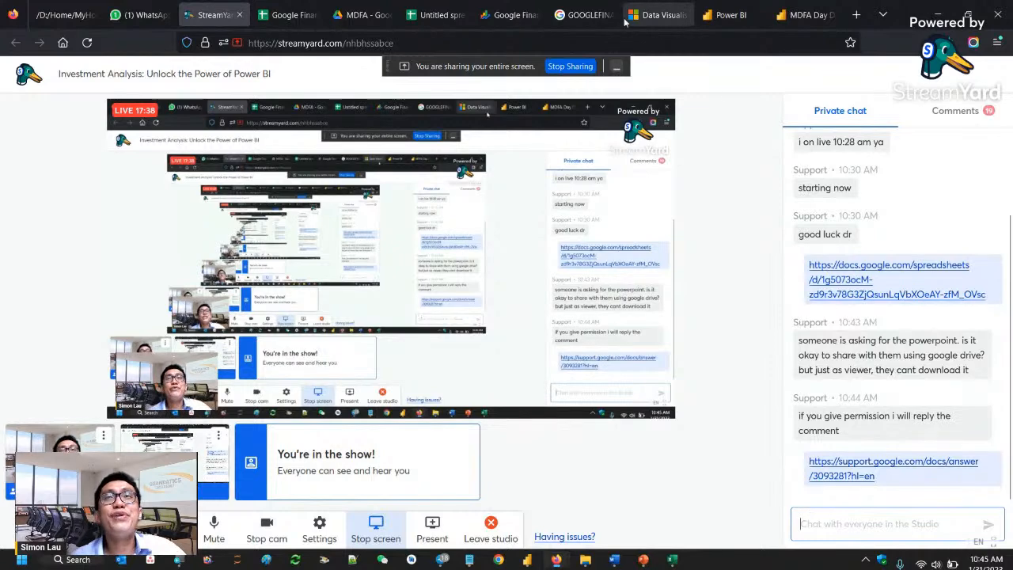
# - Look at the Google Finance home page and the GOOGLEFINANCE help article, and return to the portfolio spreadsheet, leaving cell E2
pyautogui.click(518, 14)
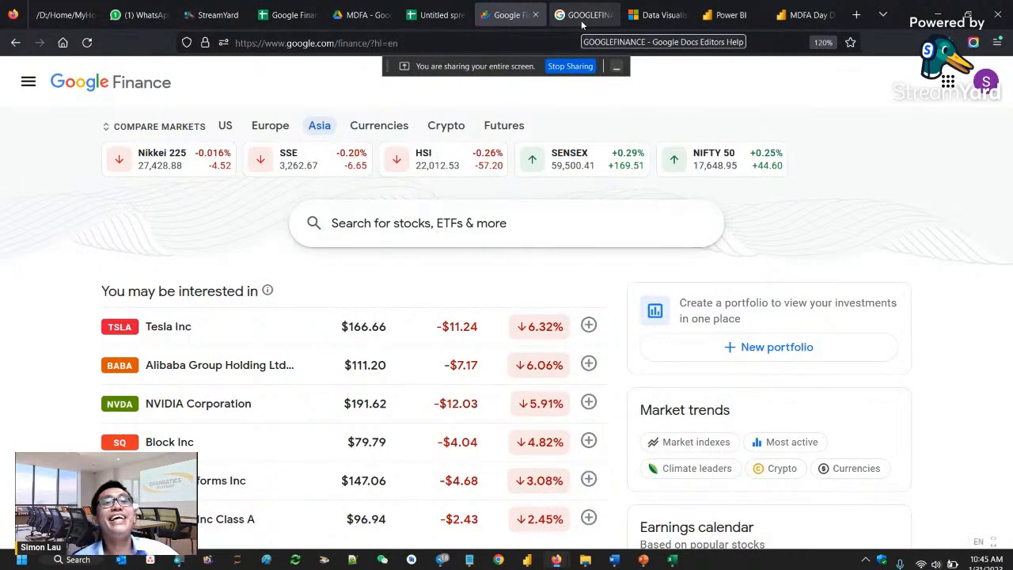
pyautogui.click(582, 24)
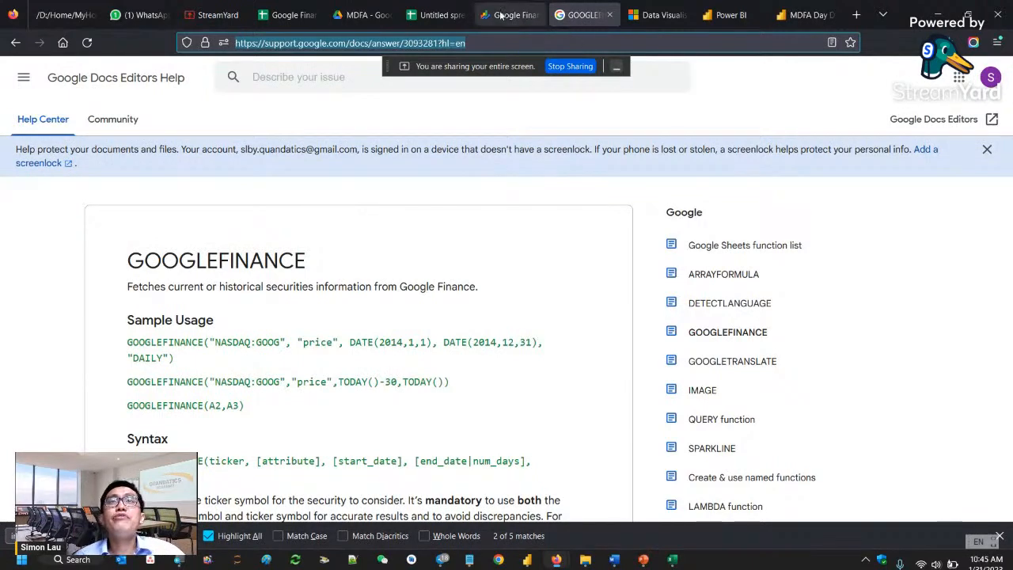
pyautogui.click(449, 16)
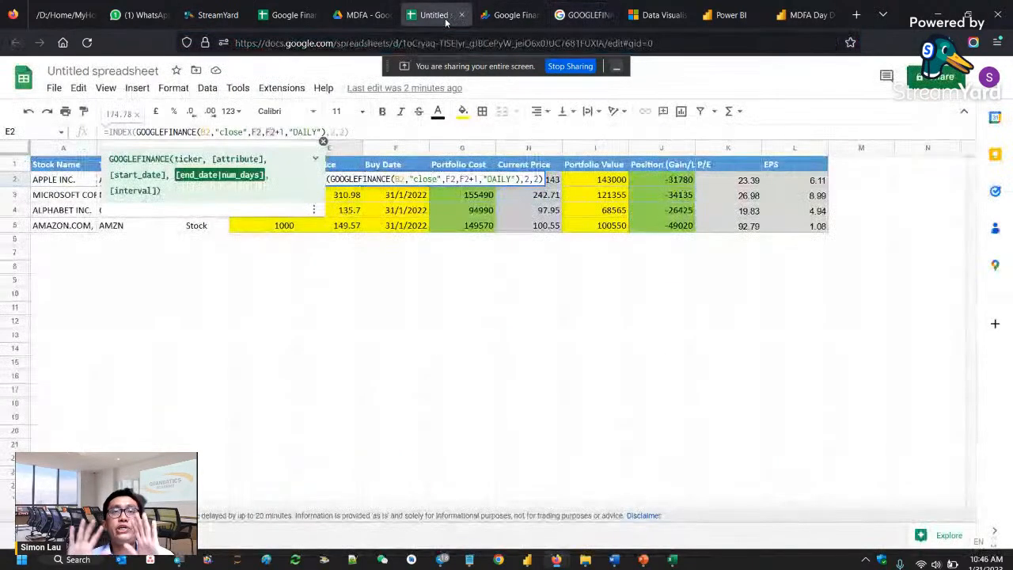
pyautogui.click(499, 310)
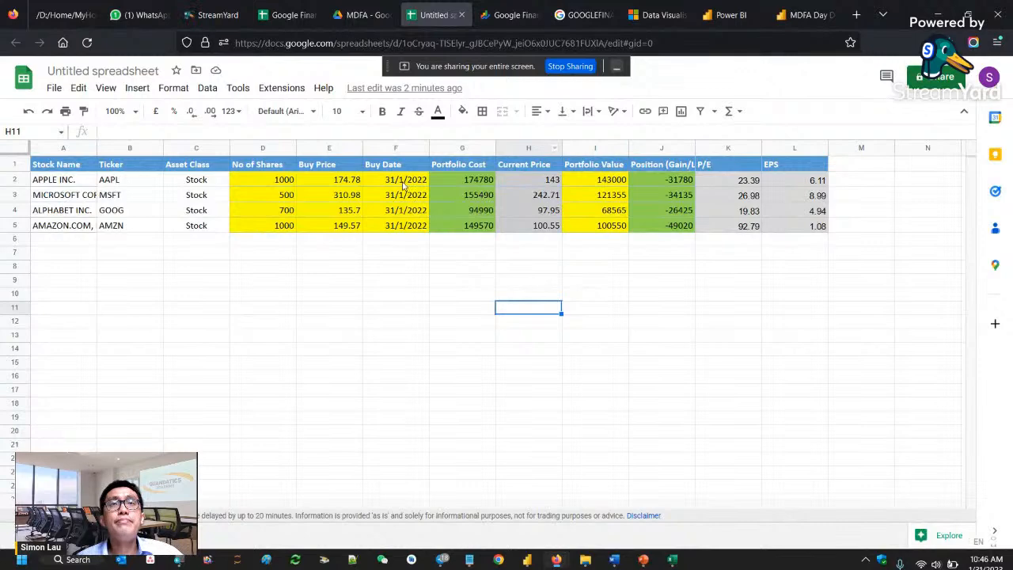
# - Examine Apple's portfolio cost formula in G2 and the GOOGLEFINANCE ticker argument in the buy price formula in E2
pyautogui.click(449, 184)
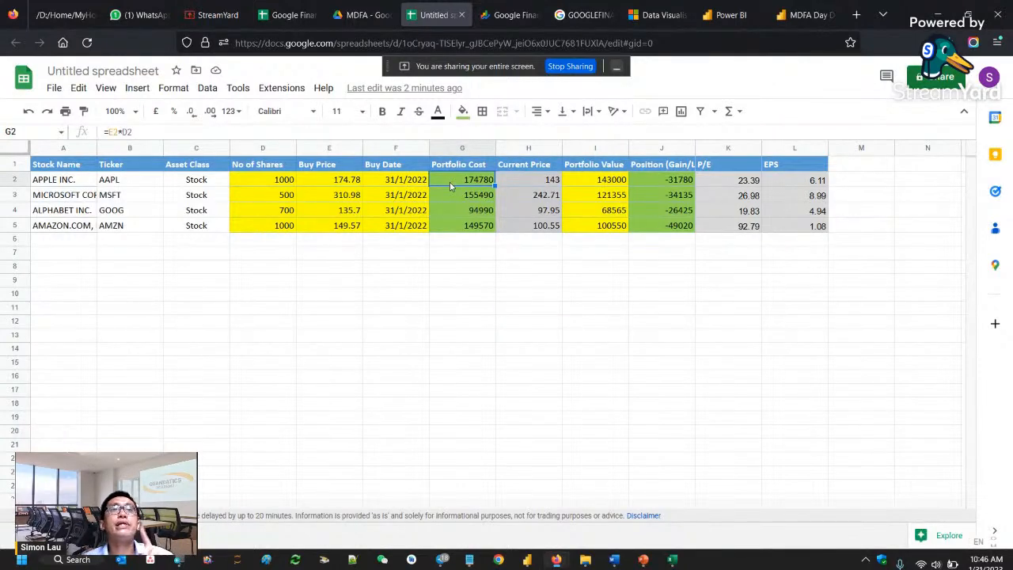
pyautogui.click(333, 181)
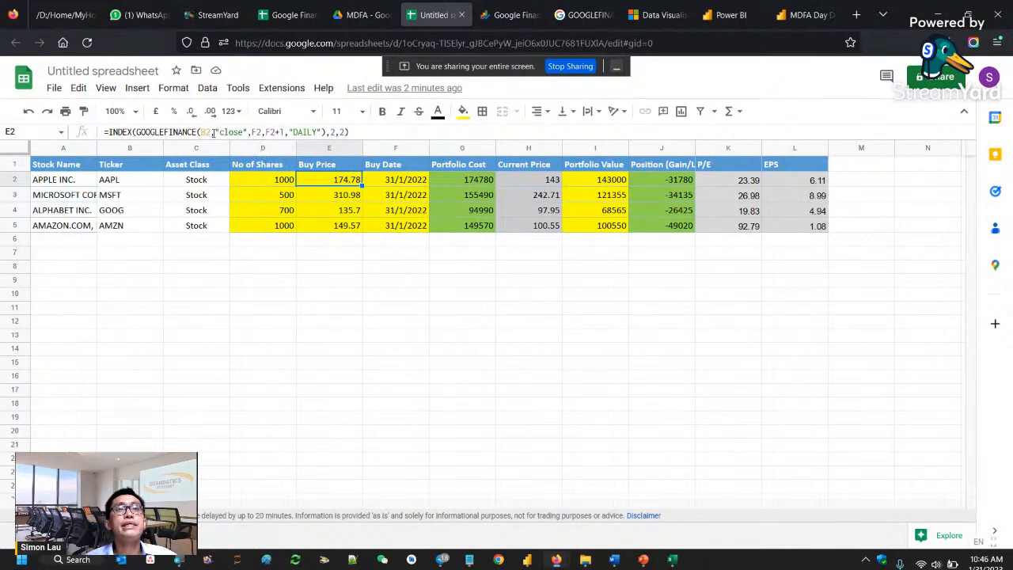
pyautogui.click(212, 132)
pyautogui.click(141, 132)
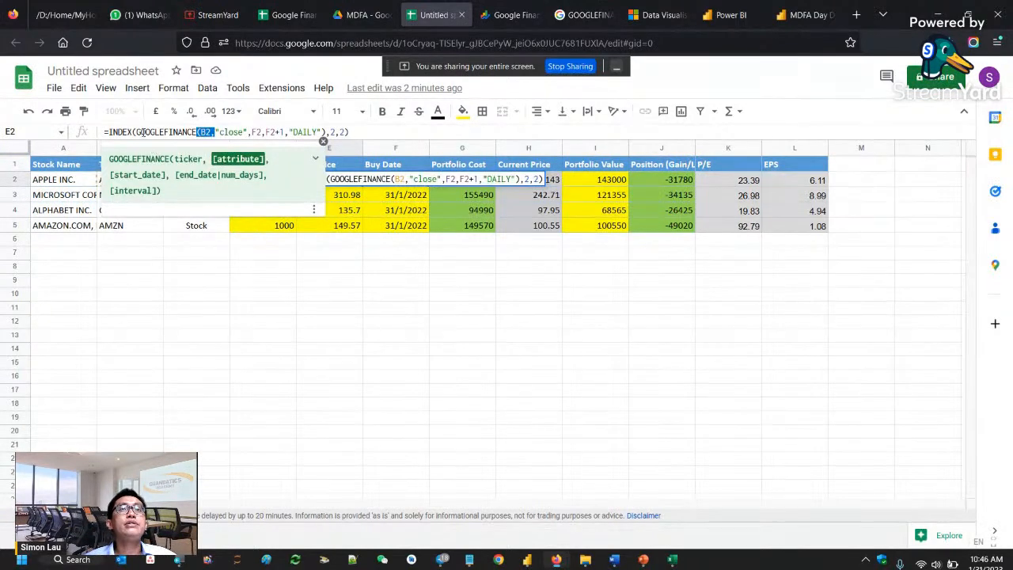
pyautogui.moveTo(141, 132); pyautogui.dragTo(206, 131)
pyautogui.click(210, 132)
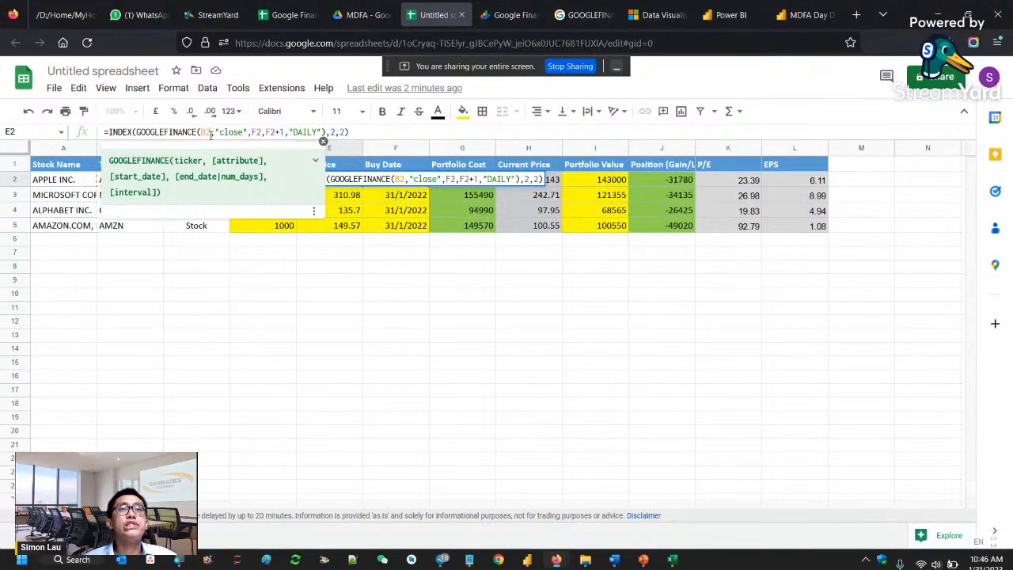
pyautogui.press('Escape')
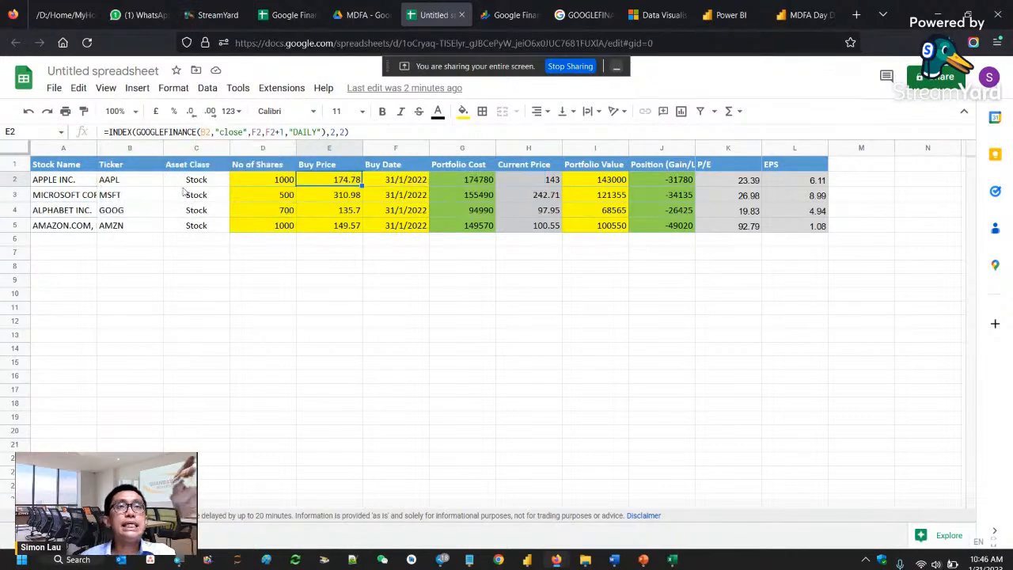
# - Examine the Ticker column entries for the four stocks in cells B2 to B5
pyautogui.click(151, 168)
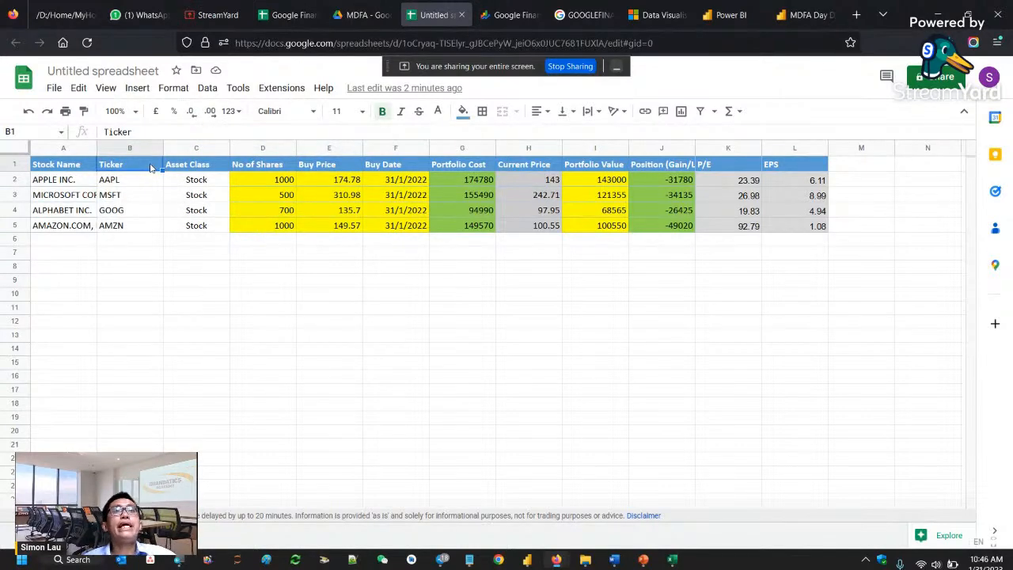
pyautogui.click(151, 182)
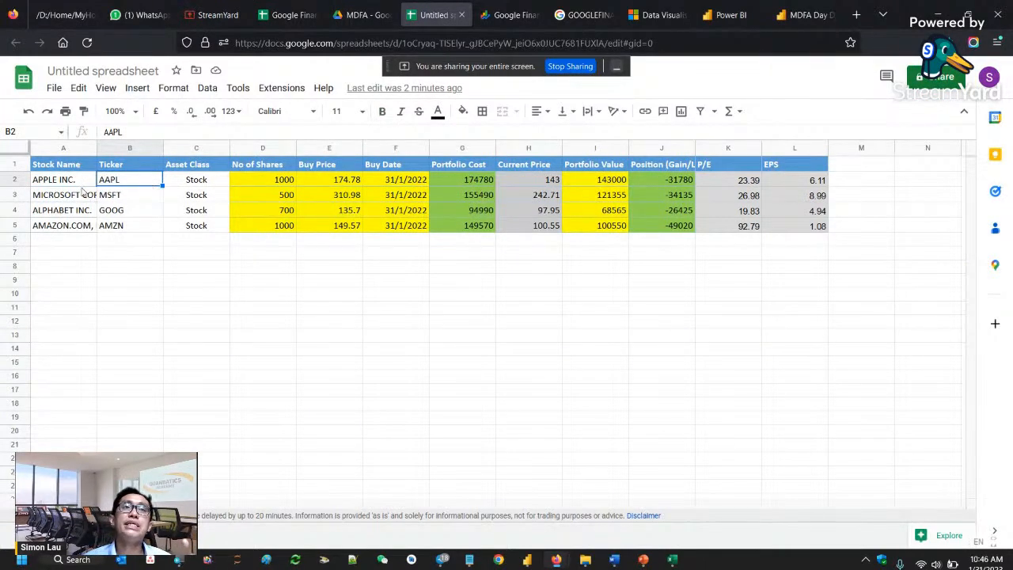
pyautogui.click(127, 194)
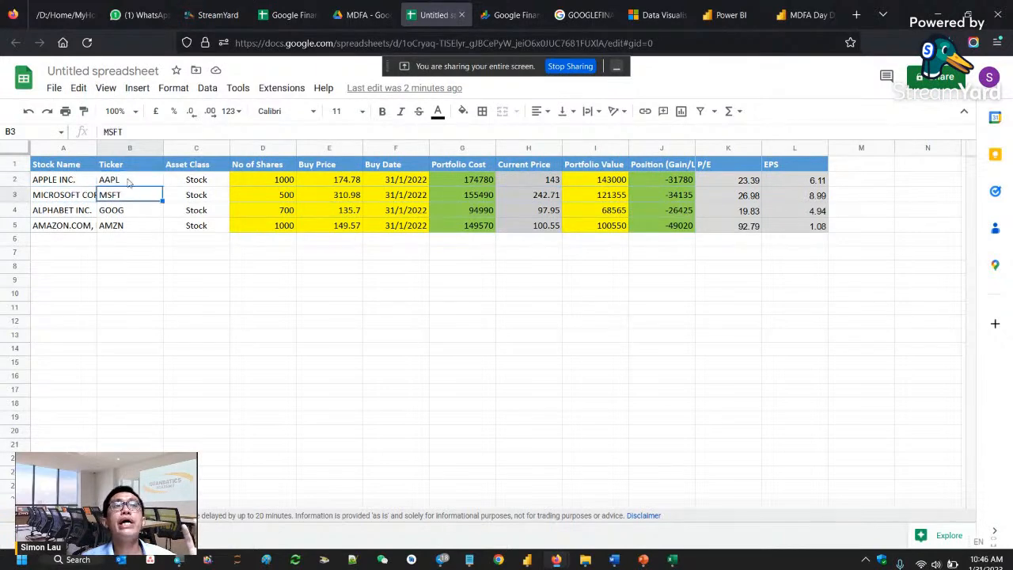
pyautogui.moveTo(129, 184); pyautogui.dragTo(128, 227)
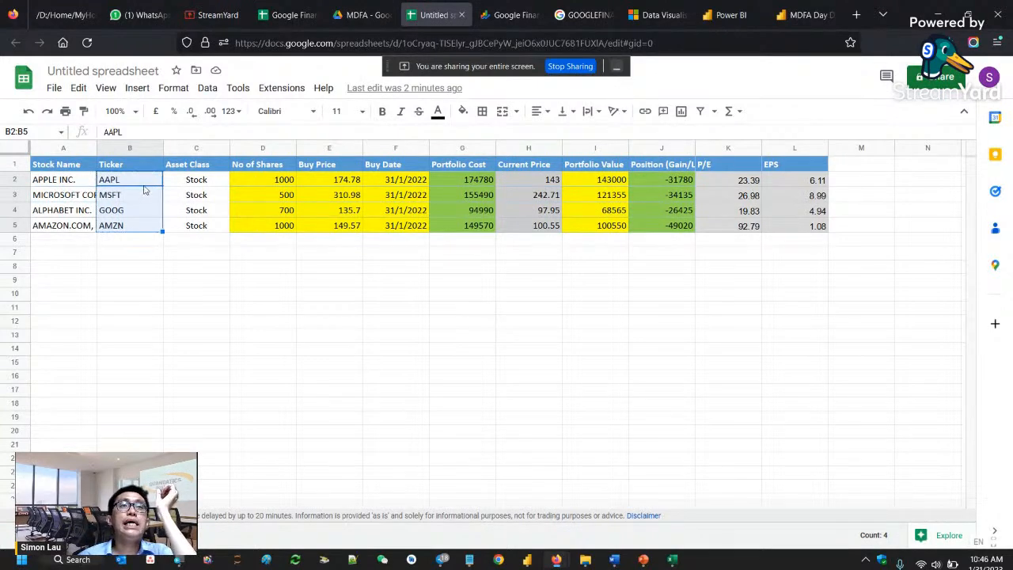
# - Replace the B2 reference in Apple's buy price formula in cell E2 with the ticker text "AAPL"
pyautogui.click(325, 182)
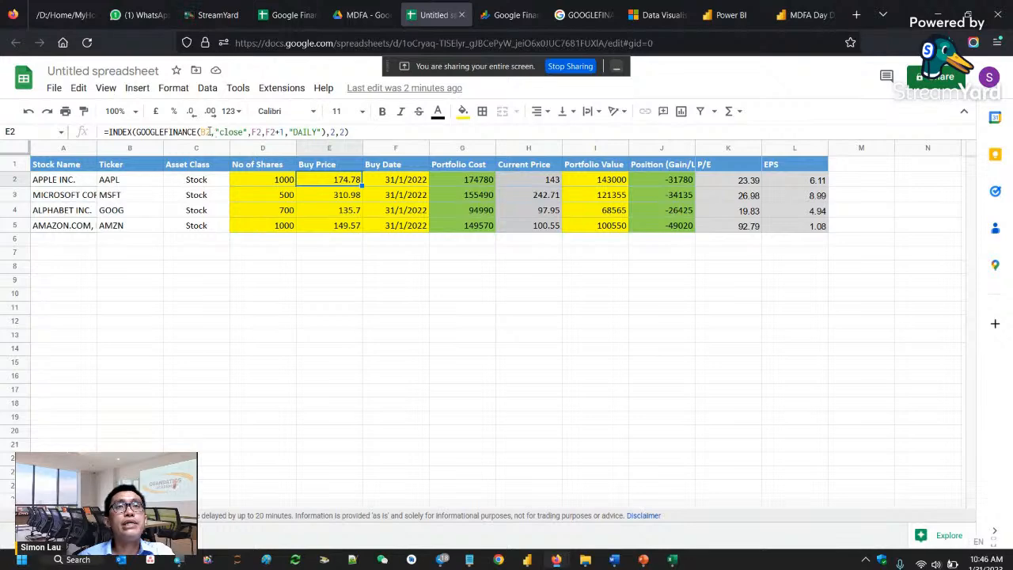
pyautogui.doubleClick(204, 132)
pyautogui.write('"AA')
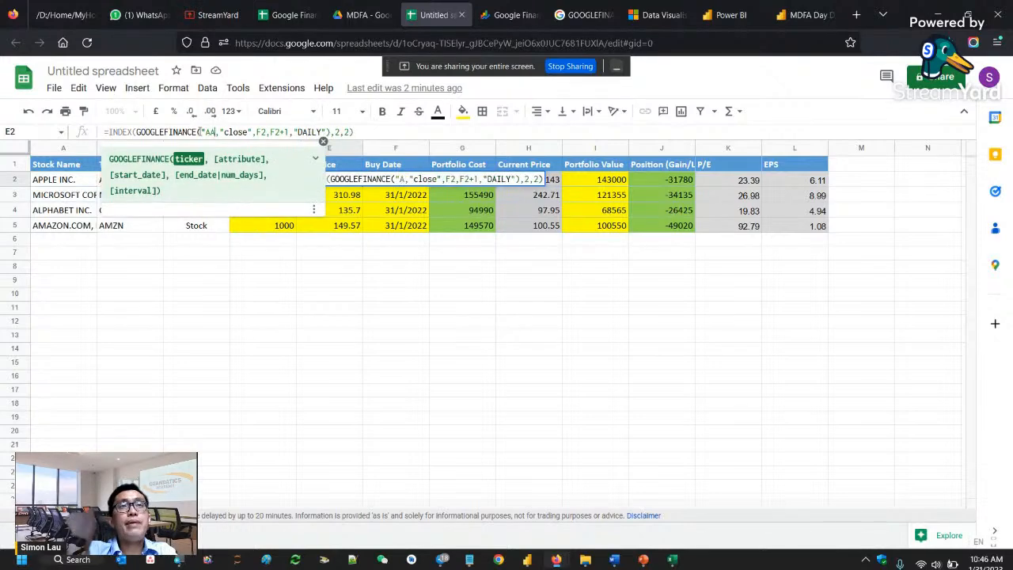
pyautogui.write('PL"')
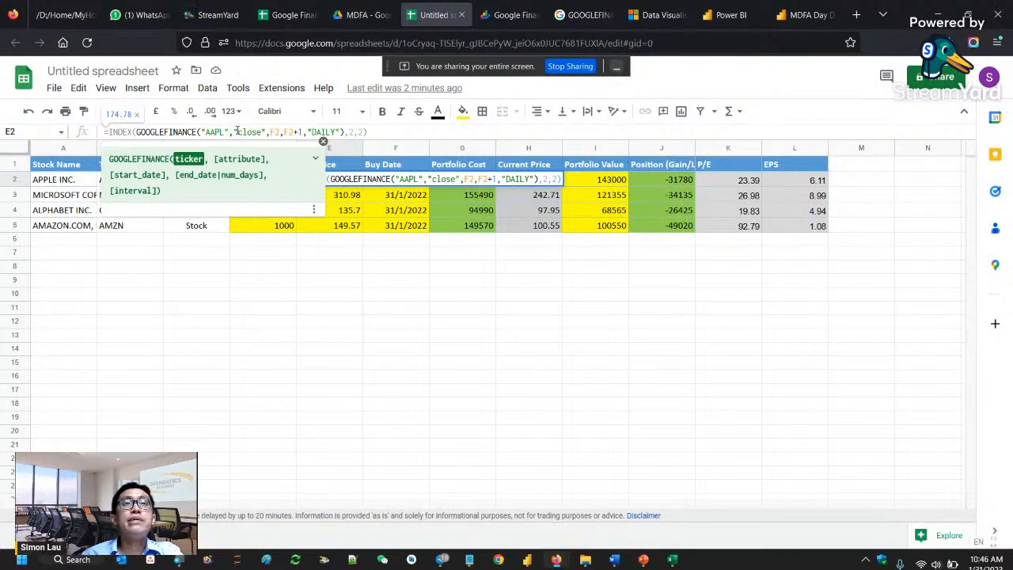
# - Examine the "close" attribute, start date F2, end date F2+1 and "DAILY" interval arguments in E2's GOOGLEFINANCE formula
pyautogui.moveTo(234, 132); pyautogui.dragTo(266, 133)
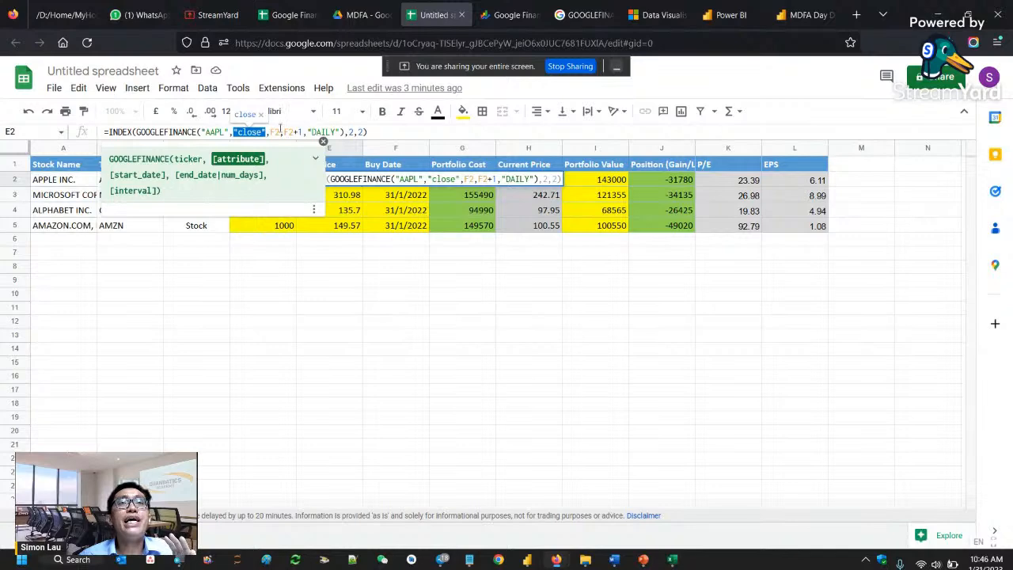
pyautogui.doubleClick(275, 132)
pyautogui.moveTo(306, 133); pyautogui.dragTo(283, 132)
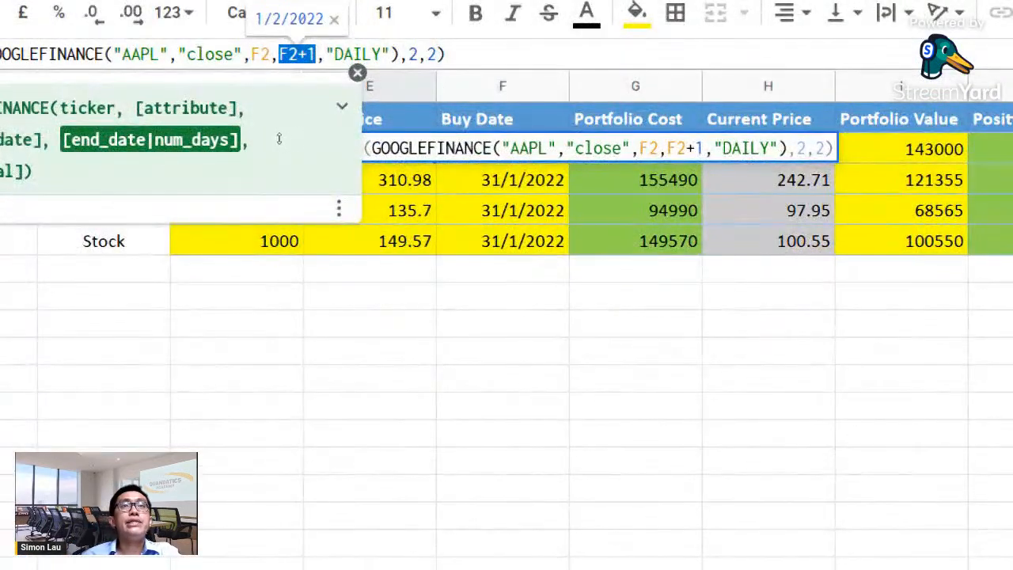
pyautogui.click(272, 134)
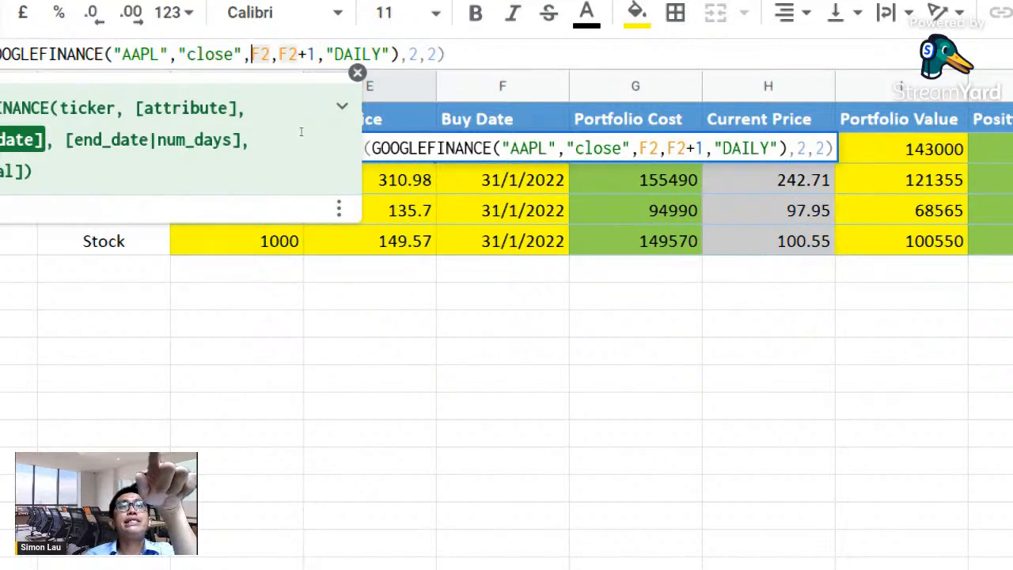
pyautogui.moveTo(302, 132); pyautogui.dragTo(284, 132)
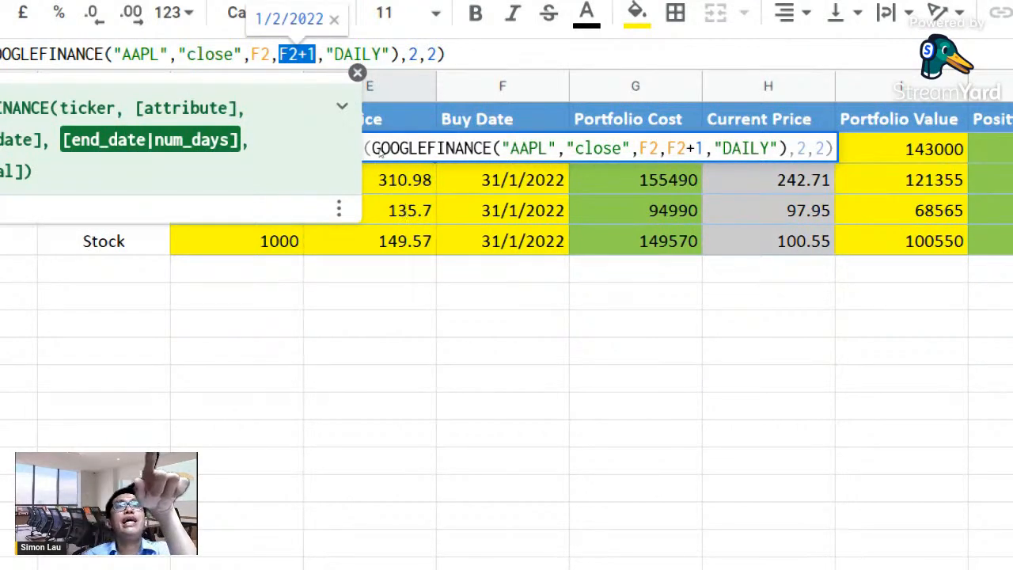
pyautogui.moveTo(306, 128)
pyautogui.mouseDown()
pyautogui.moveTo(340, 133)
pyautogui.moveTo(310, 128)
pyautogui.mouseUp()
pyautogui.click(337, 132)
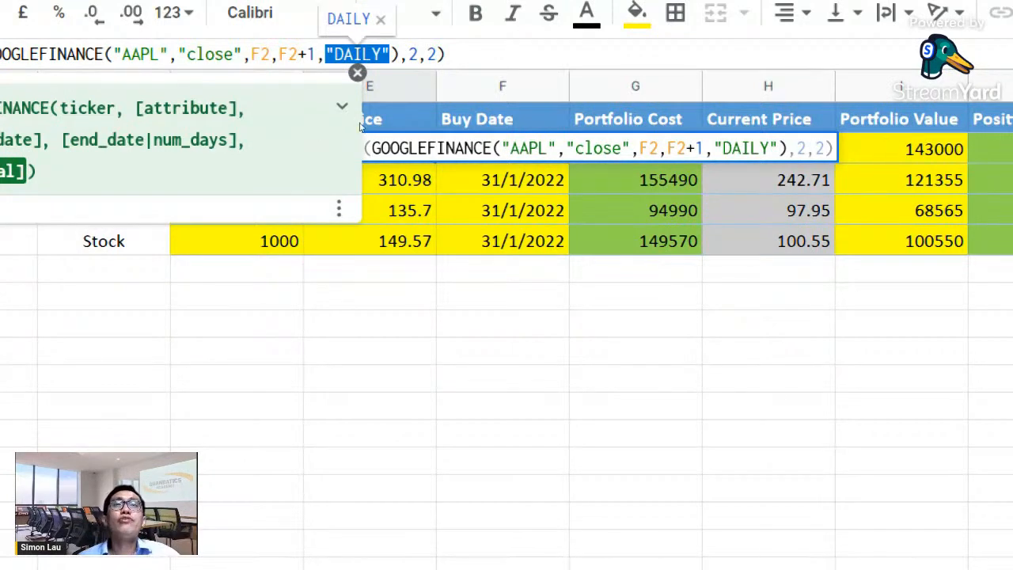
pyautogui.press('End')
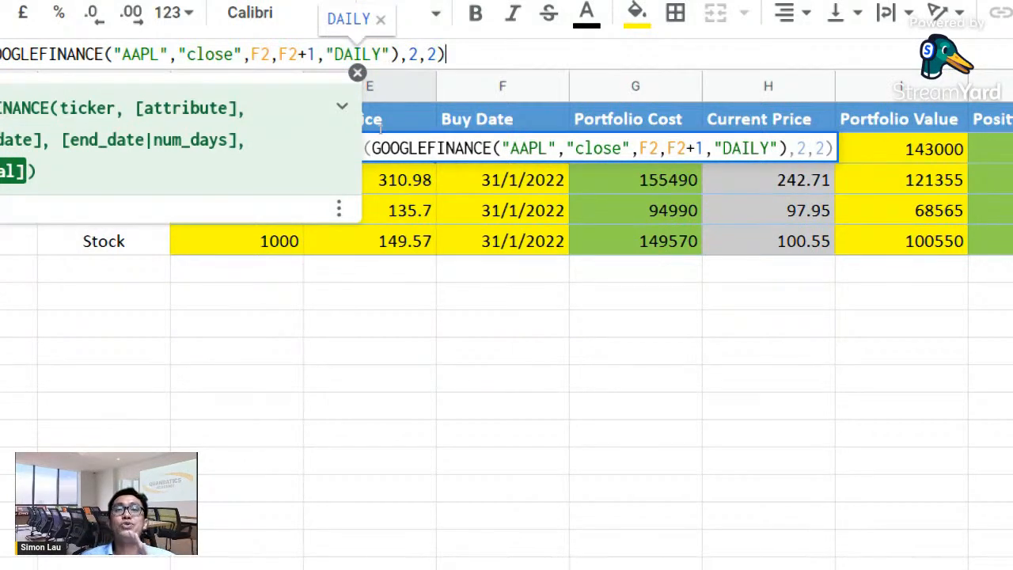
# - Examine the INDEX function and its row and column arguments in E2's formula, and commit the edited formula
pyautogui.moveTo(381, 128); pyautogui.dragTo(100, 140)
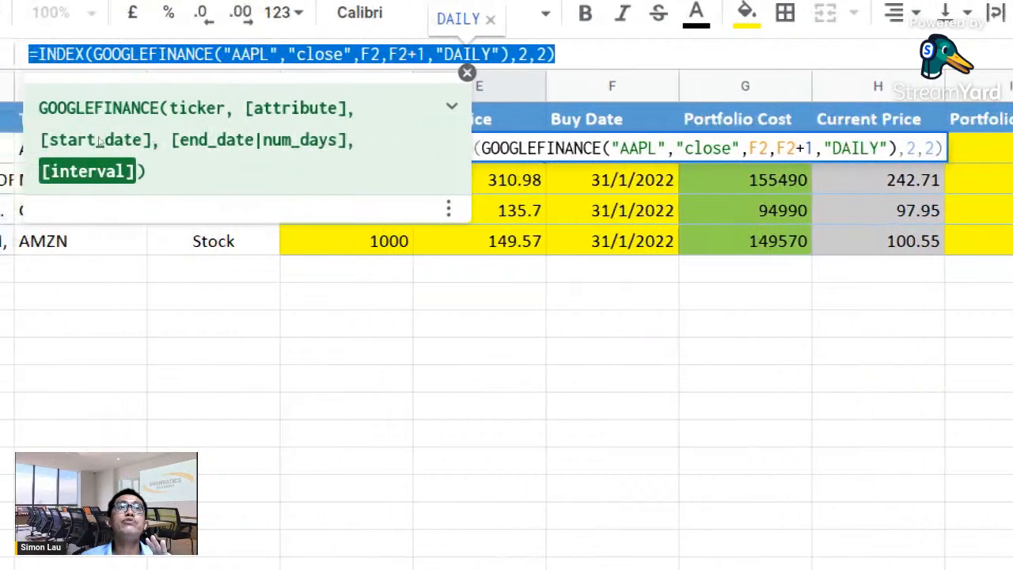
pyautogui.click(111, 127)
pyautogui.doubleClick(111, 128)
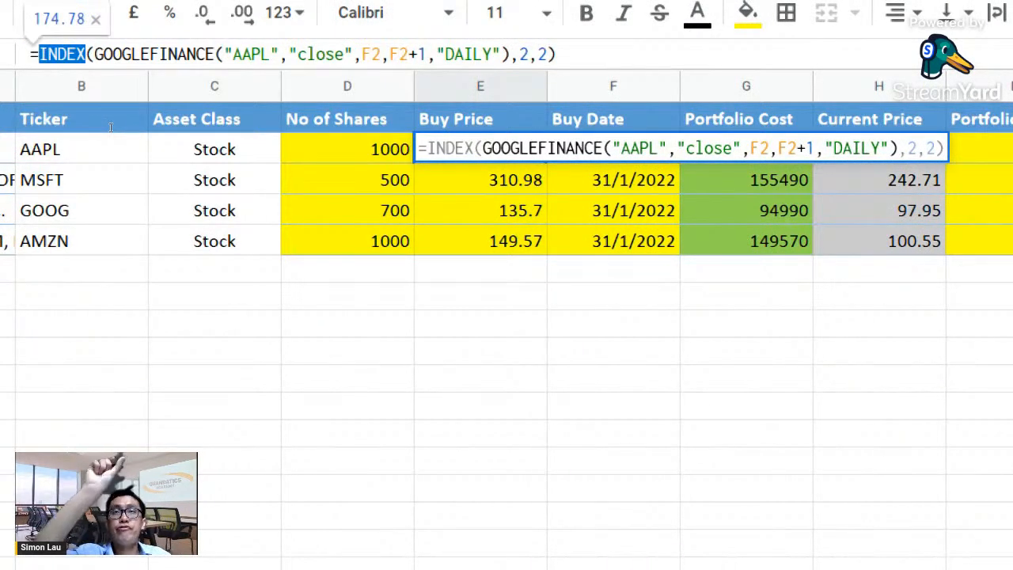
pyautogui.doubleClick(353, 133)
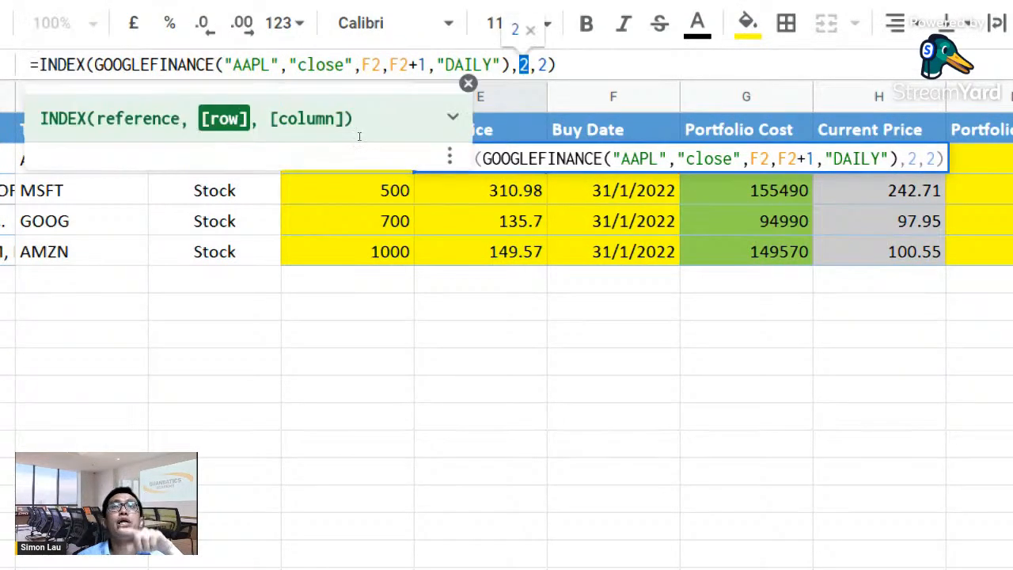
pyautogui.moveTo(362, 135); pyautogui.dragTo(358, 135)
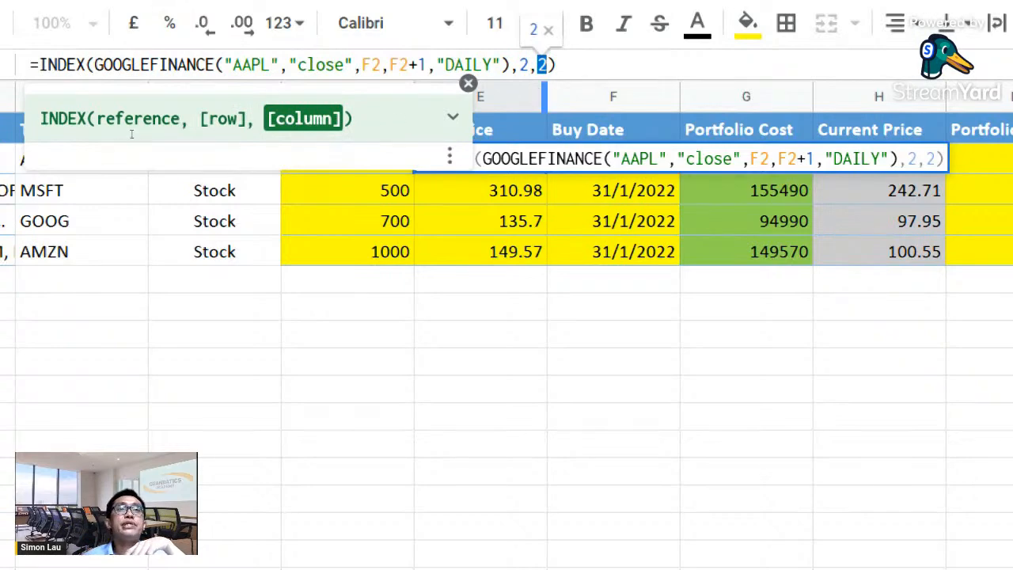
pyautogui.moveTo(132, 135); pyautogui.dragTo(114, 131)
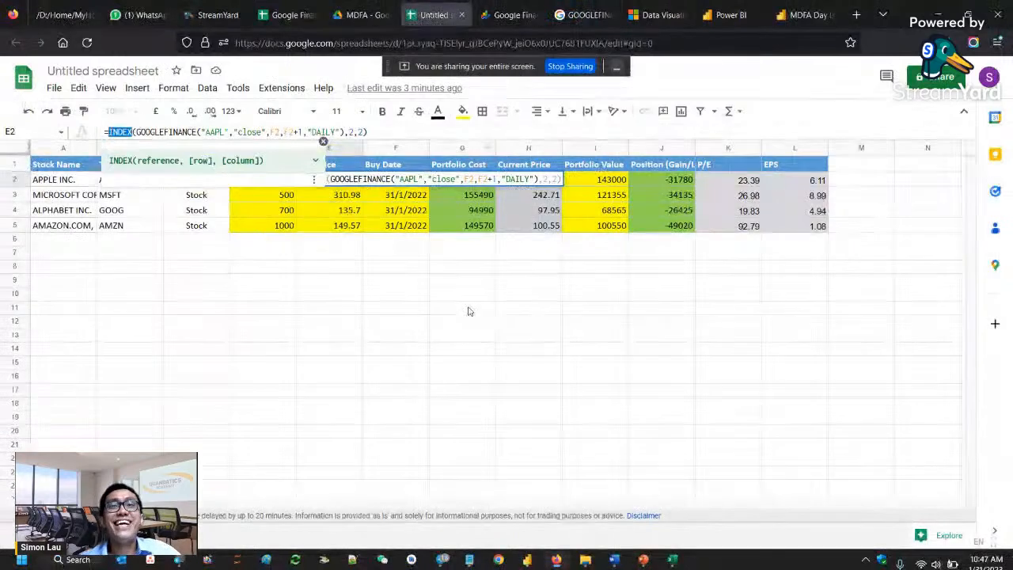
pyautogui.click(468, 310)
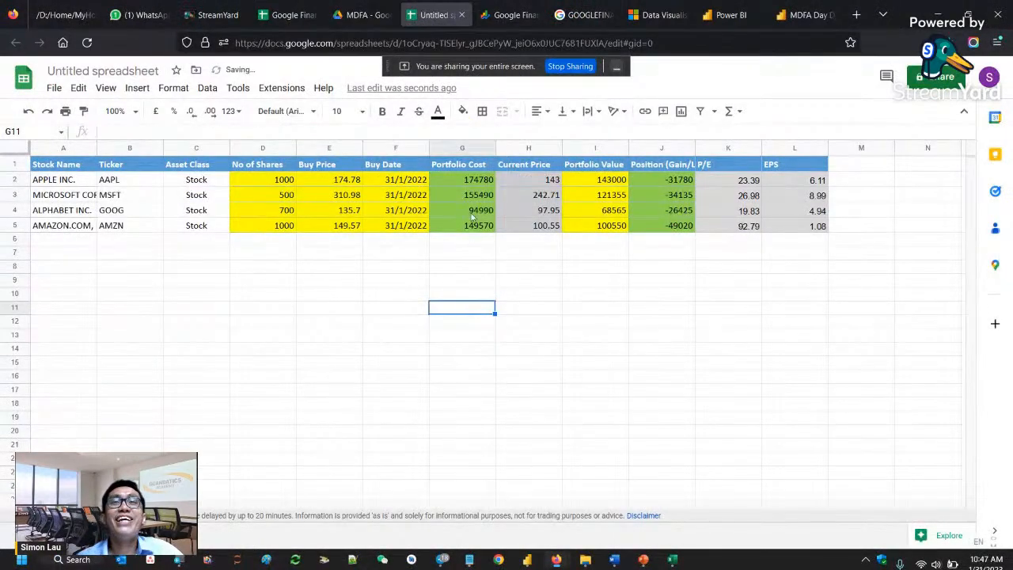
# - Examine the cell contents behind Apple's portfolio cost, number of shares, buy price and current price in row 2
pyautogui.click(480, 185)
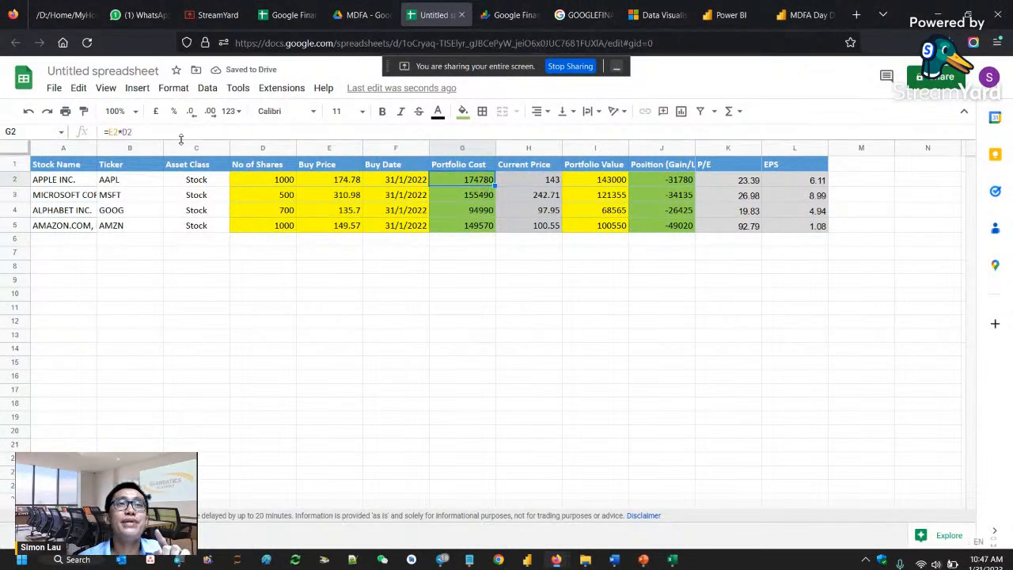
pyautogui.click(269, 181)
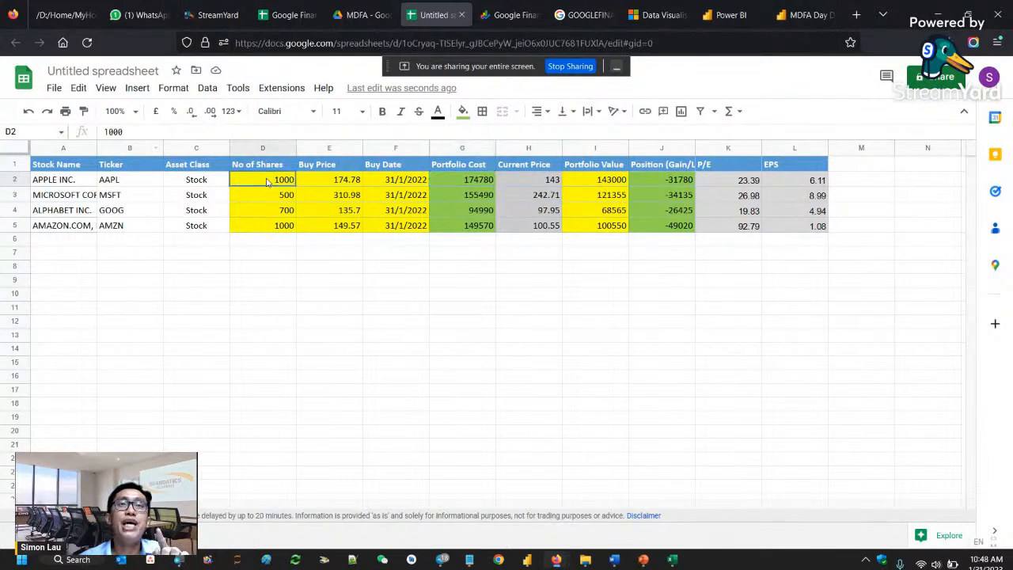
pyautogui.click(339, 184)
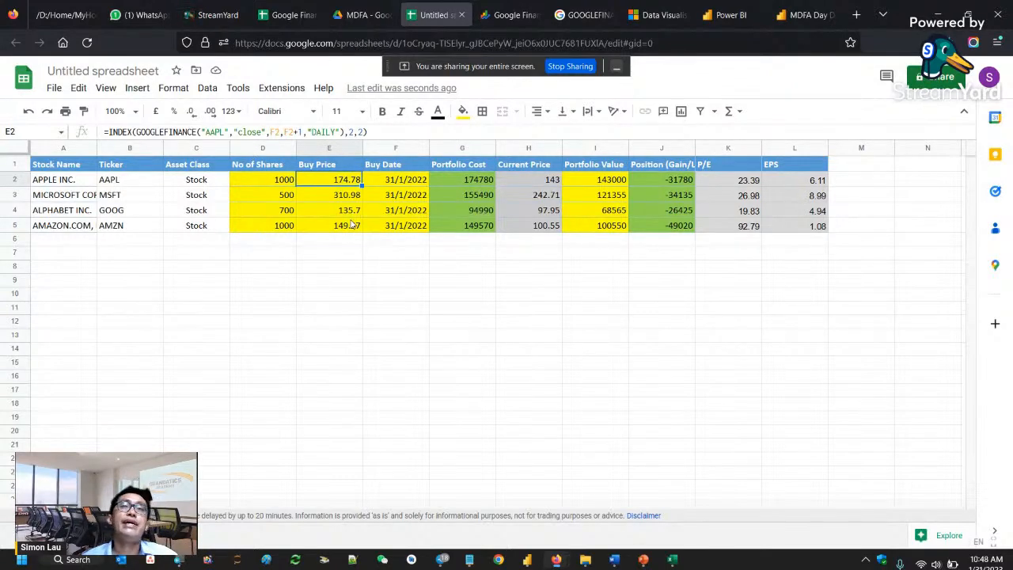
pyautogui.click(520, 183)
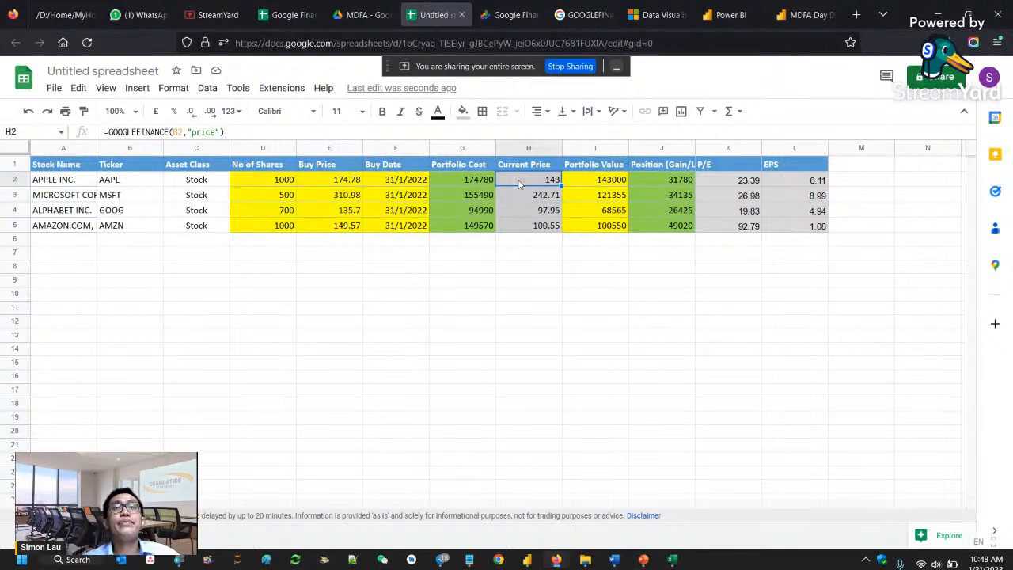
# - Examine the "price" GOOGLEFINANCE formula behind Apple's current price in H2, and the number of shares and portfolio value cells beside it
pyautogui.moveTo(225, 133); pyautogui.dragTo(103, 132)
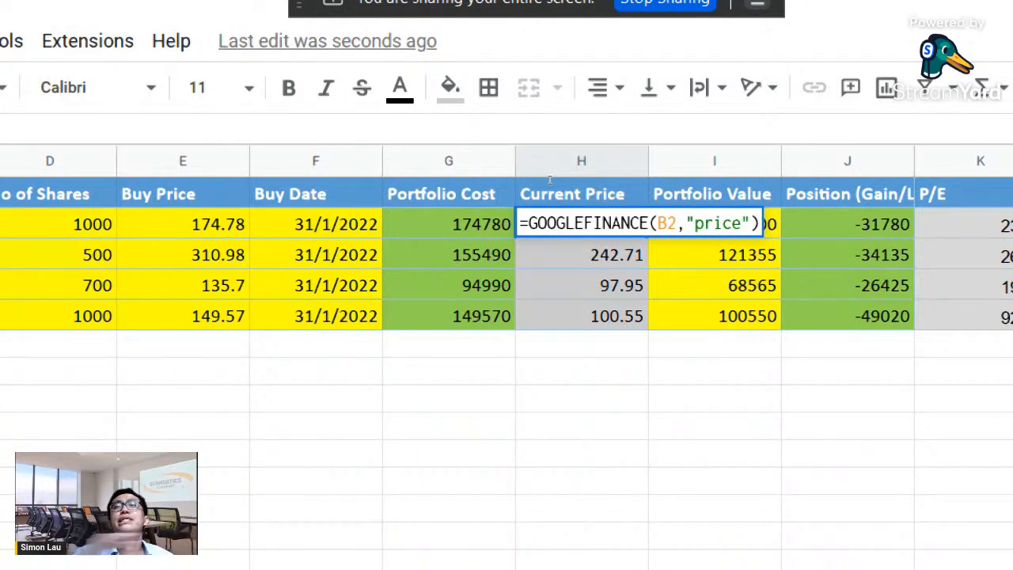
pyautogui.press('Escape')
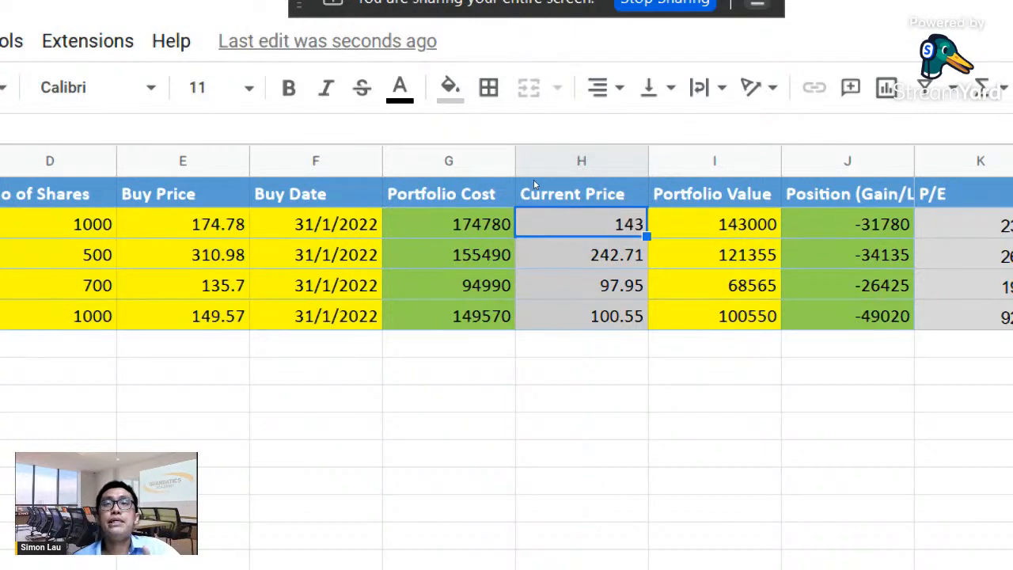
pyautogui.press('Right')
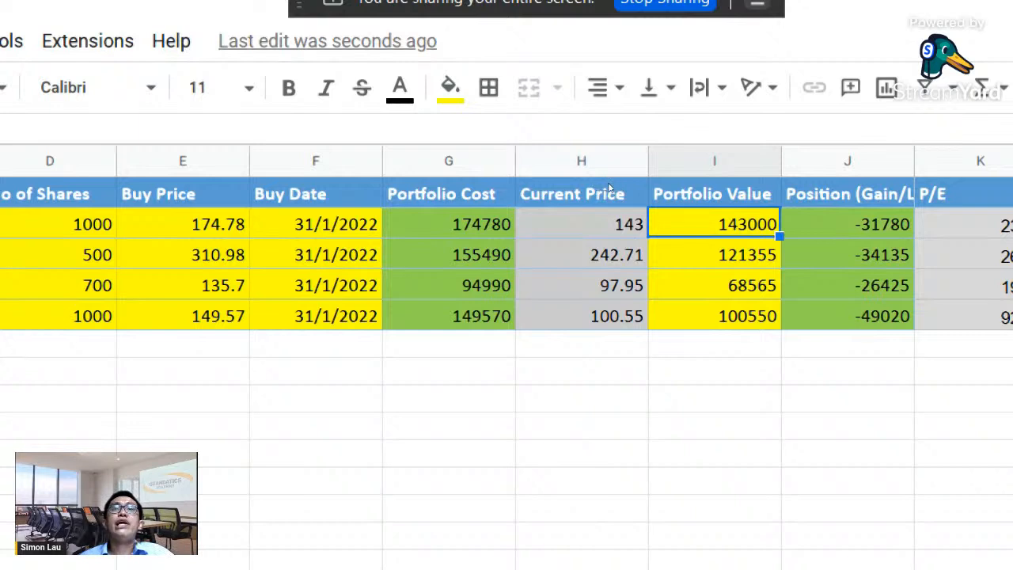
pyautogui.press('Left')
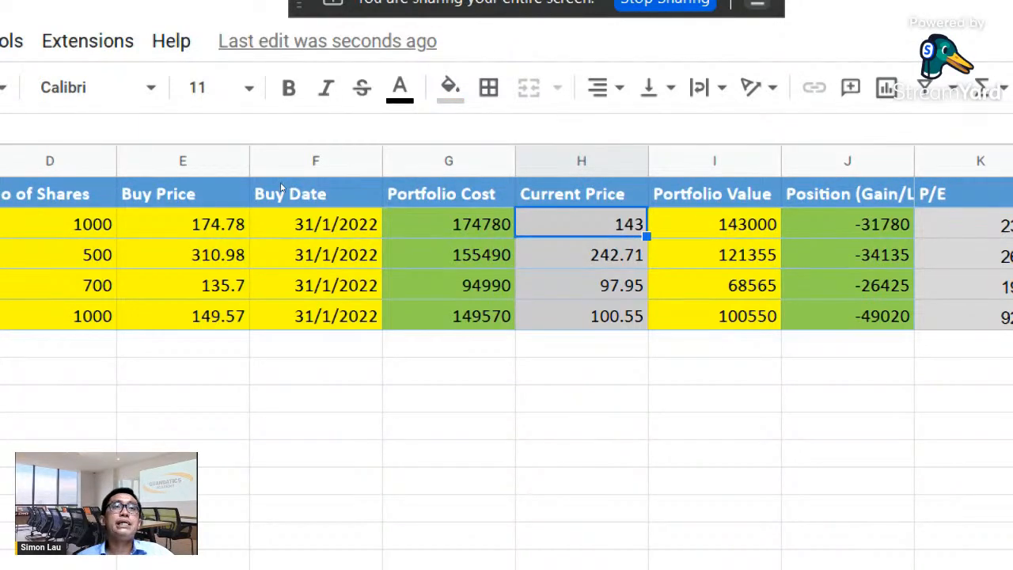
pyautogui.click(59, 224)
pyautogui.click(715, 224)
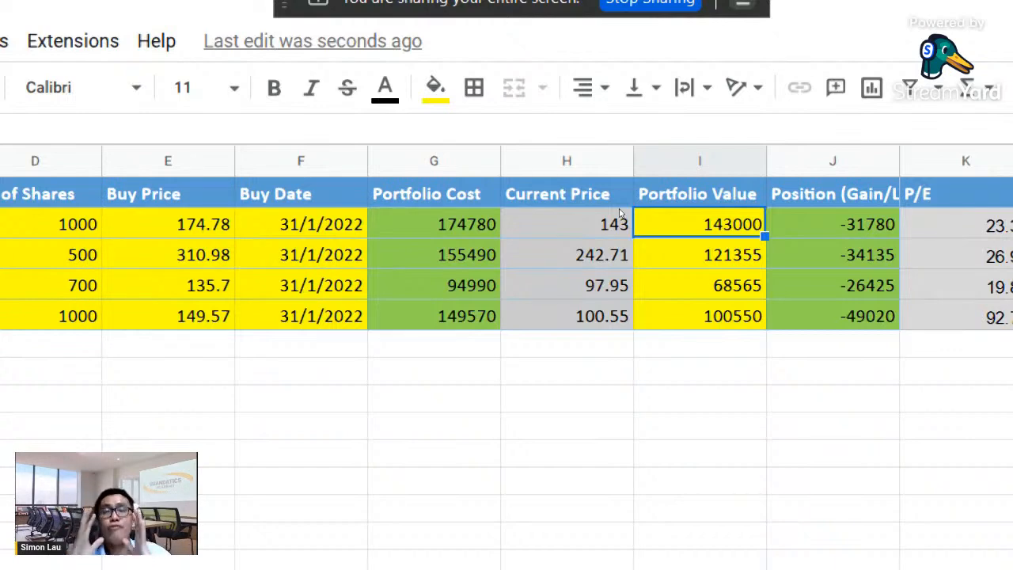
pyautogui.press('Up')
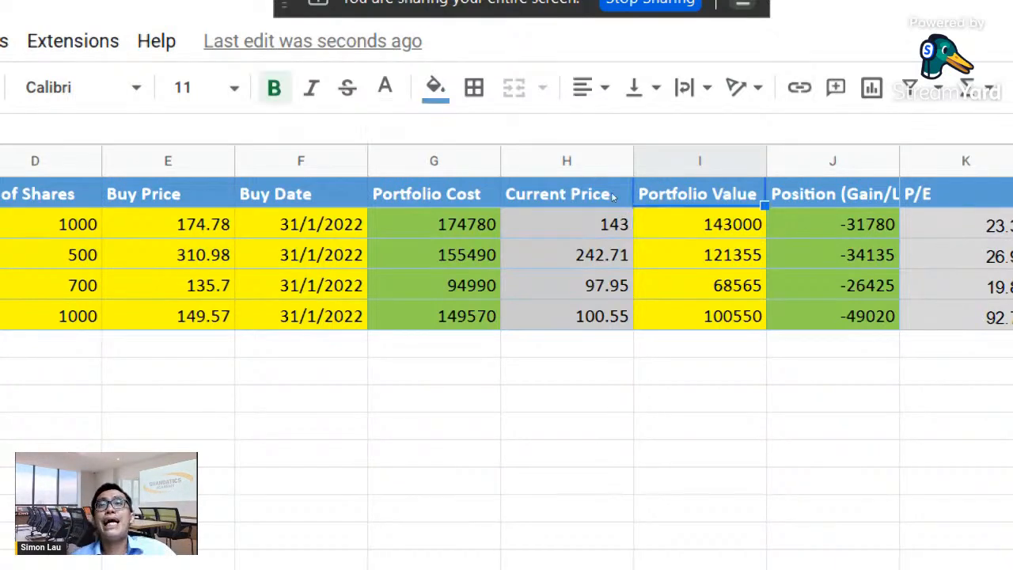
pyautogui.press('Down')
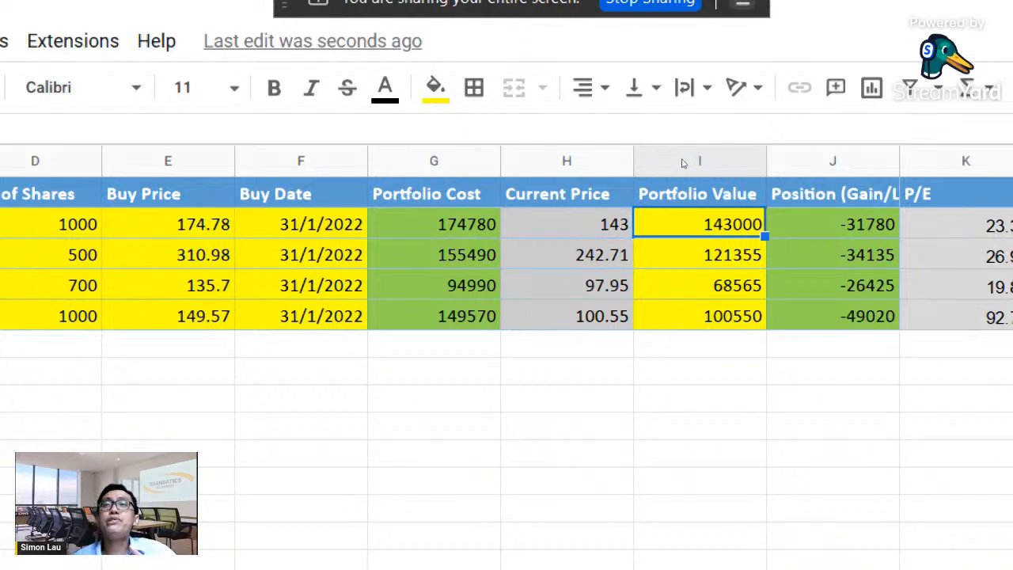
# - Examine the formula behind Apple's gain/loss position in J2 and compare it with the row's portfolio value, portfolio cost and buy price
pyautogui.press('Right')
pyautogui.press('Up')
pyautogui.press('Down')
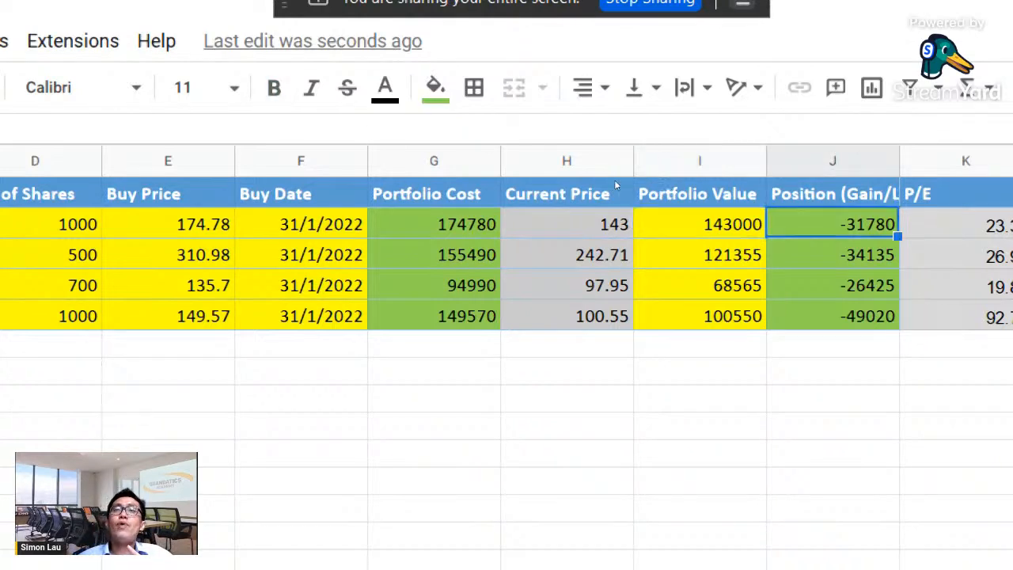
pyautogui.press('Left')
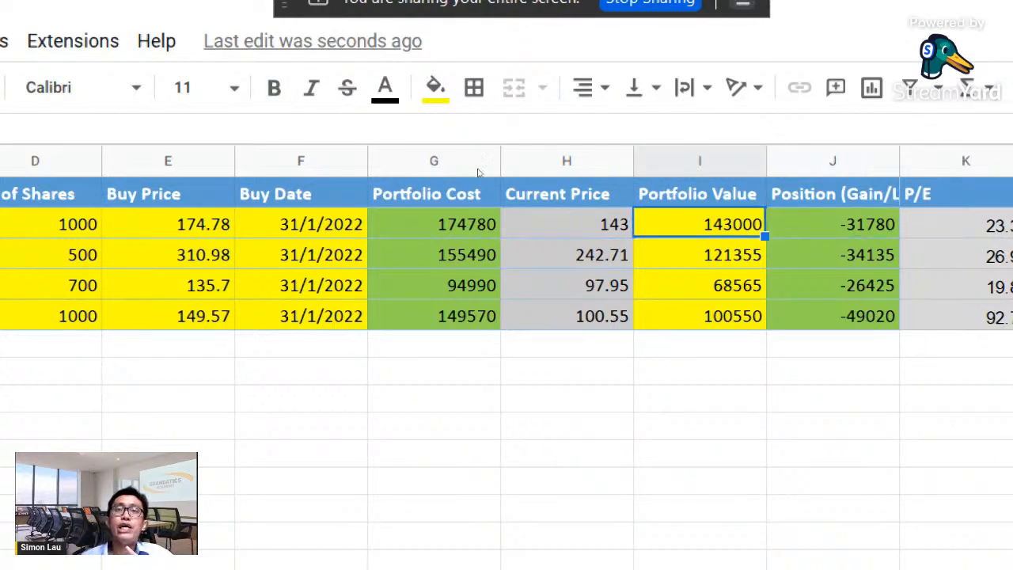
pyautogui.press('Left')
pyautogui.press('Left')
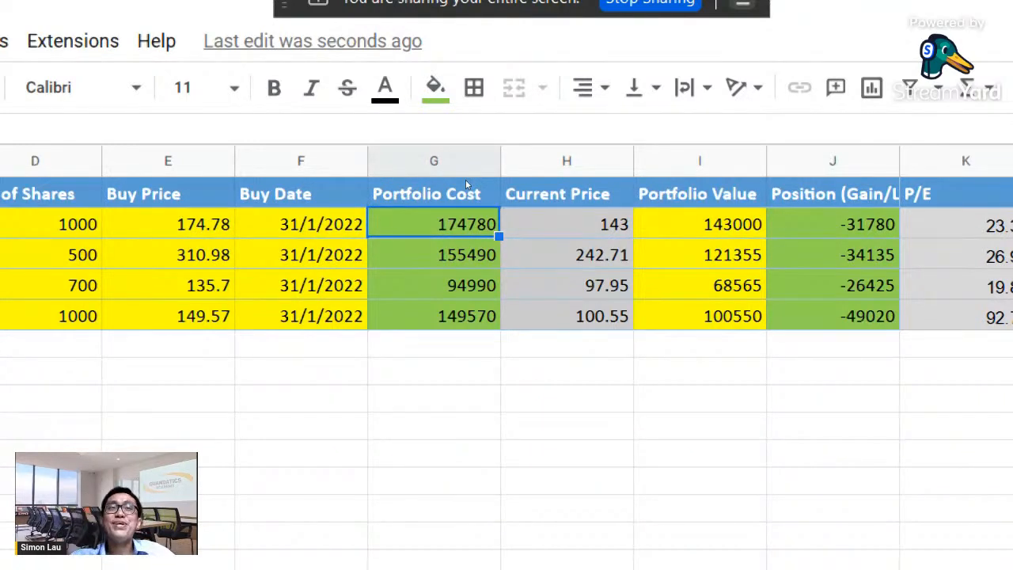
pyautogui.press('Left')
pyautogui.press('Left')
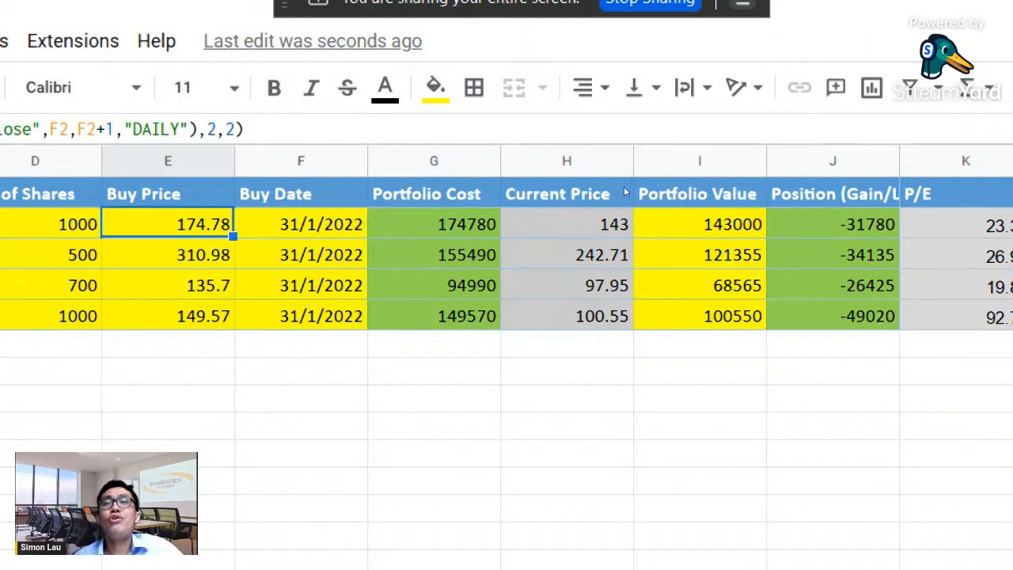
pyautogui.press('Right')
pyautogui.press('Right')
pyautogui.press('Right')
pyautogui.press('Right')
pyautogui.press('Right')
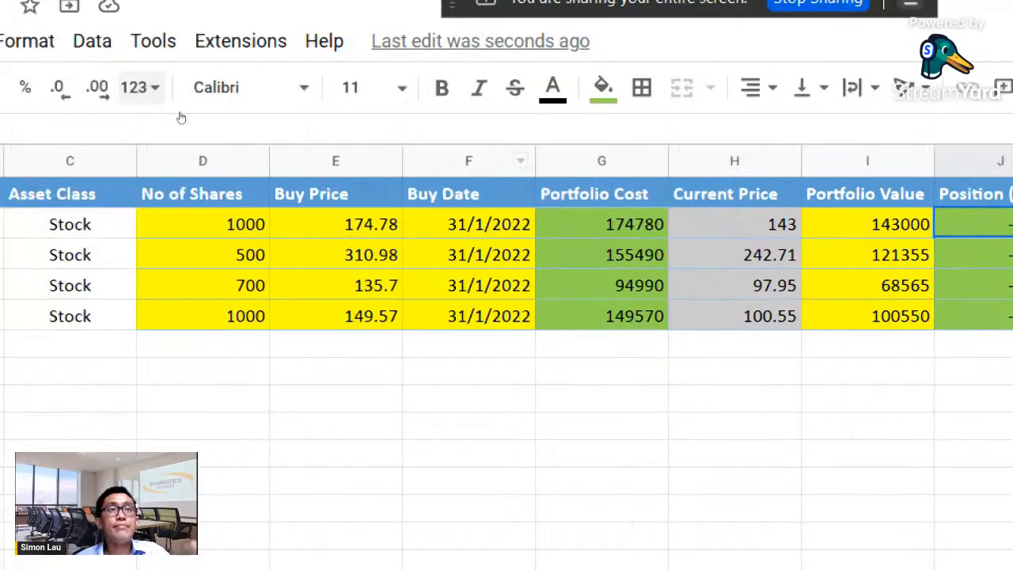
pyautogui.click(136, 127)
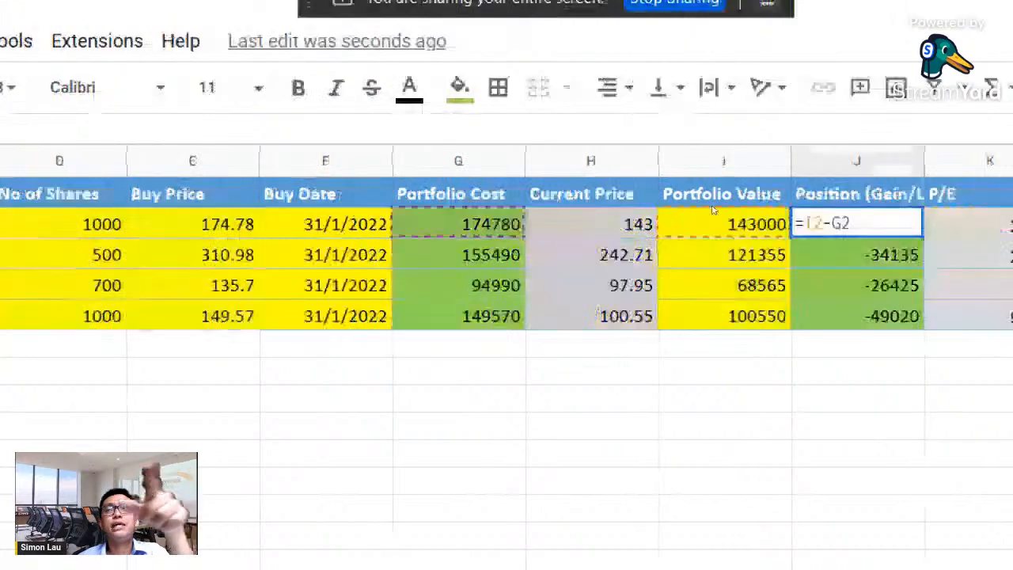
pyautogui.press('Escape')
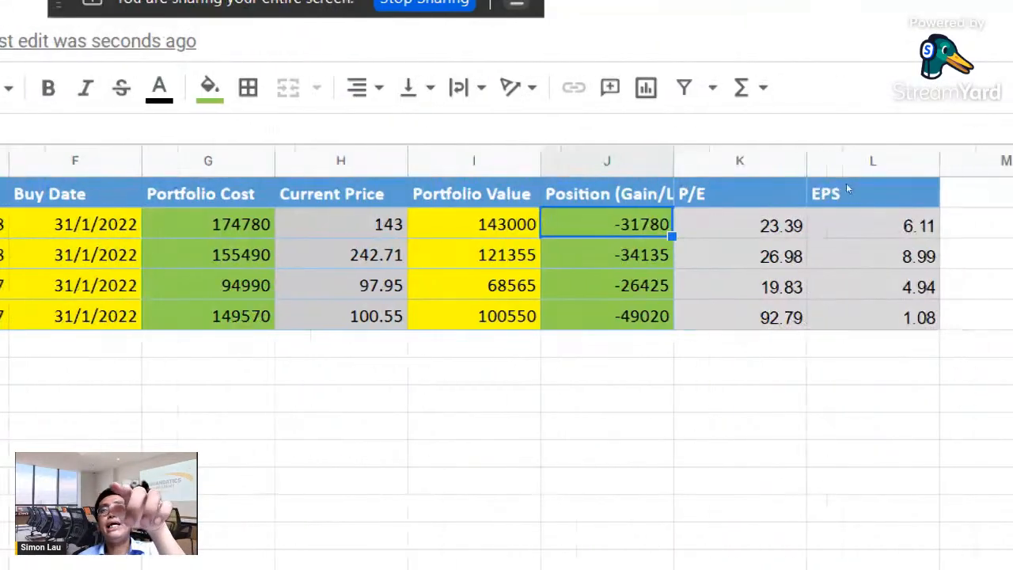
# - Examine the GOOGLEFINANCE formulas behind Apple's P/E ratio in K2 and EPS in L2
pyautogui.press('Right')
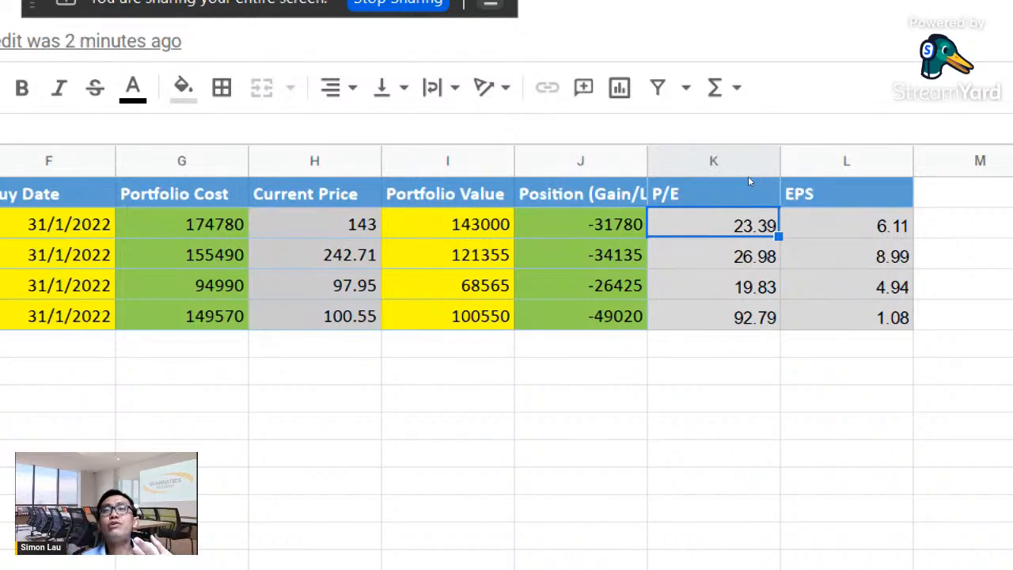
pyautogui.press('Right')
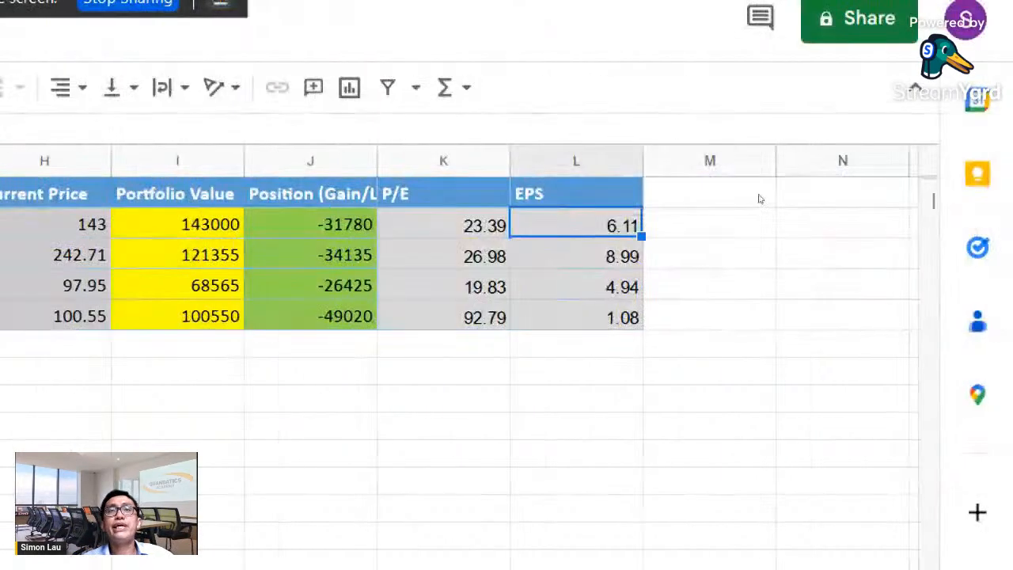
pyautogui.press('Left')
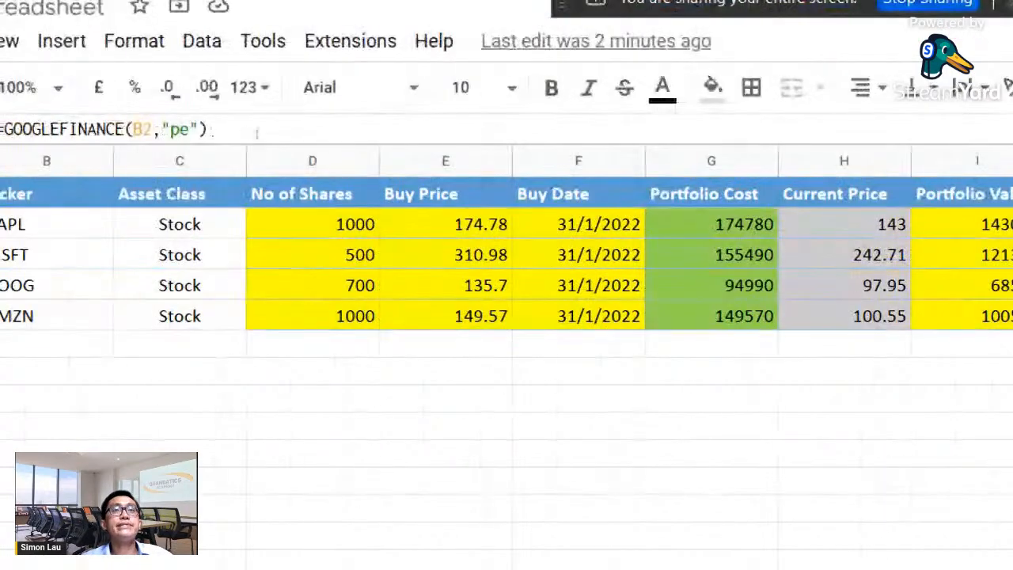
pyautogui.click(180, 129)
pyautogui.moveTo(207, 129); pyautogui.dragTo(1, 129)
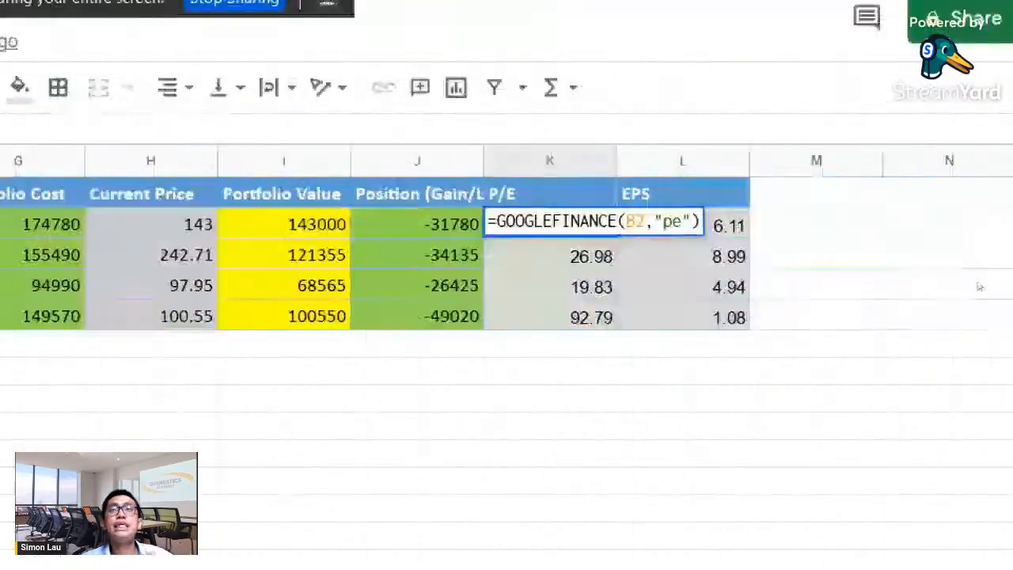
pyautogui.press('Tab')
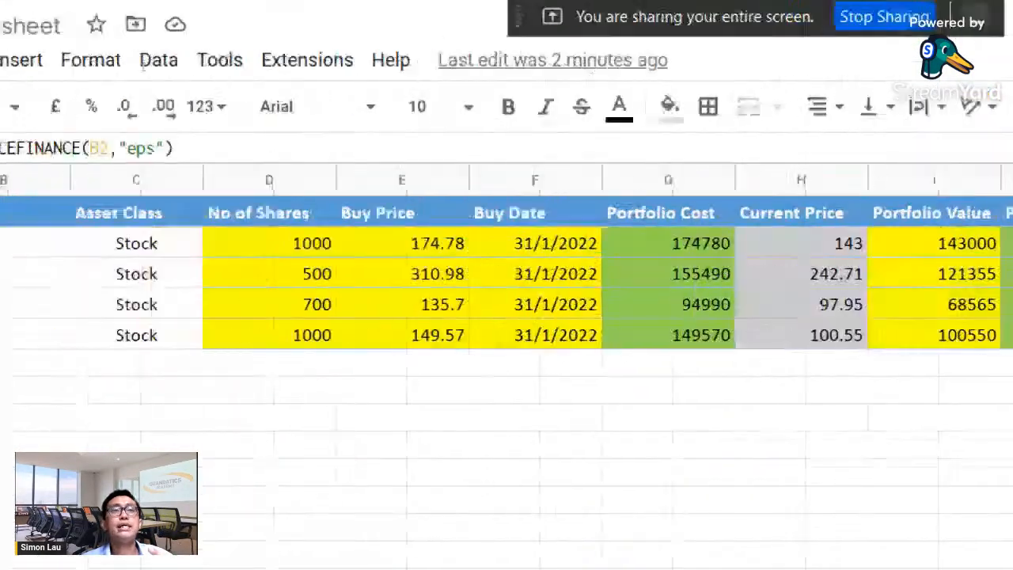
pyautogui.moveTo(242, 148); pyautogui.dragTo(2, 148)
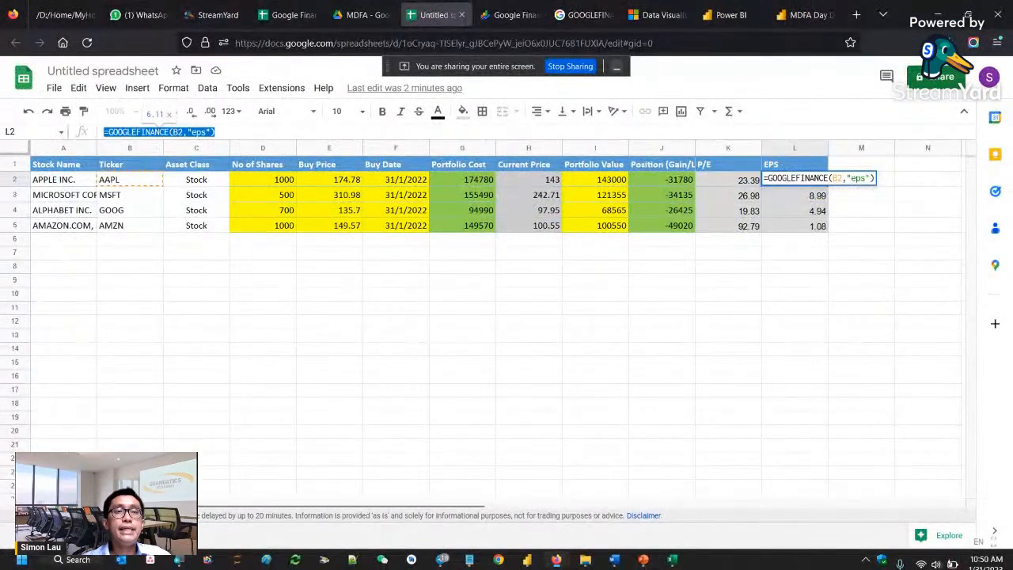
pyautogui.click(217, 132)
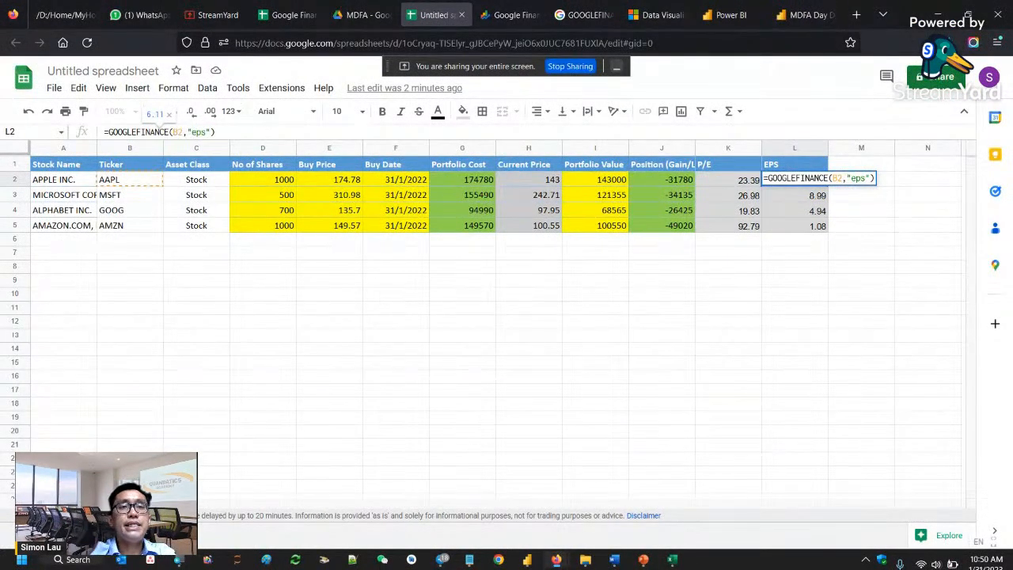
pyautogui.hotkey('ctrl', 'a')
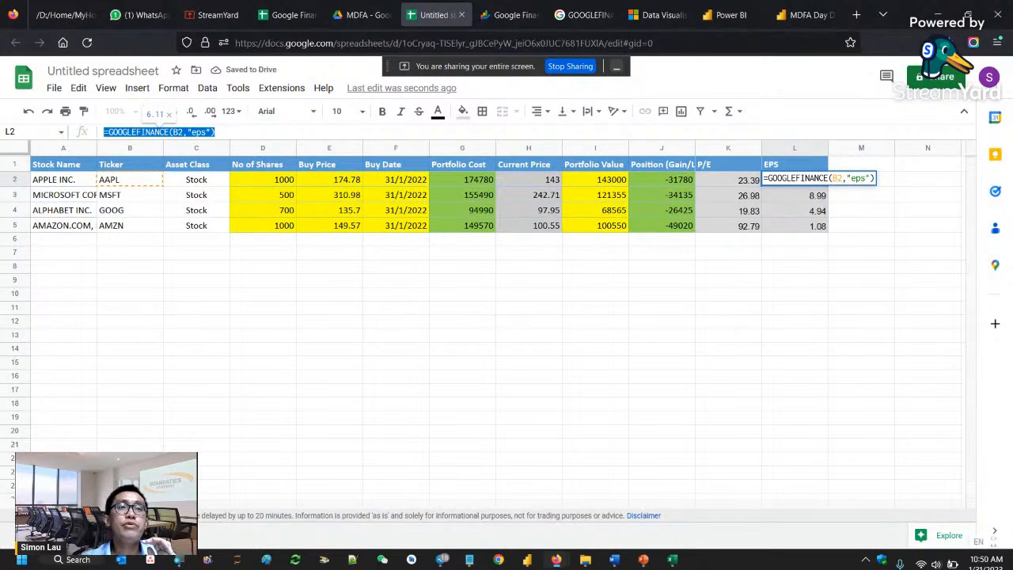
# - Add a blank sheet to the untitled spreadsheet and return to the portfolio sheet
pyautogui.hotkey('shift', 'F11')
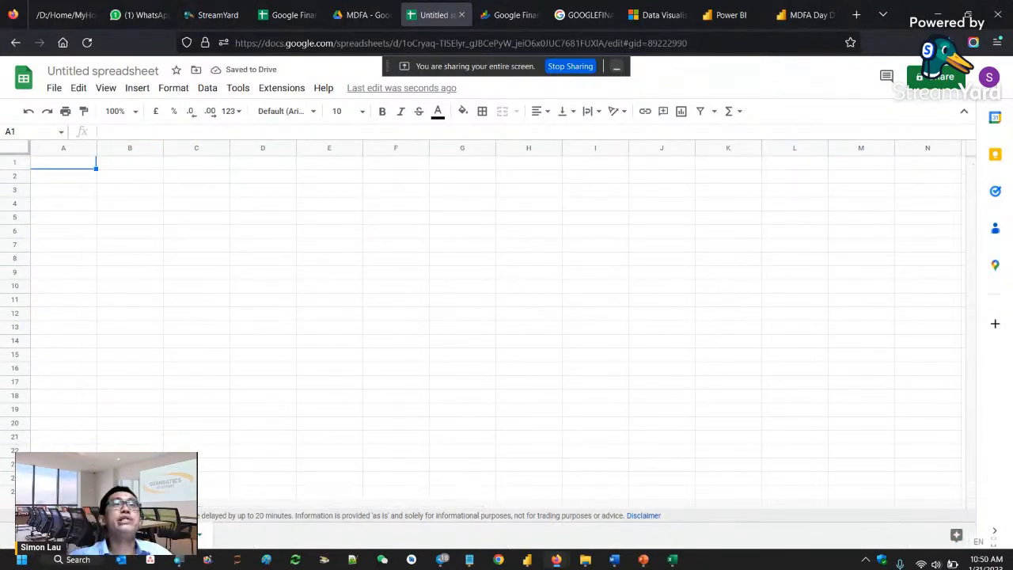
pyautogui.hotkey('ctrl', 'z')
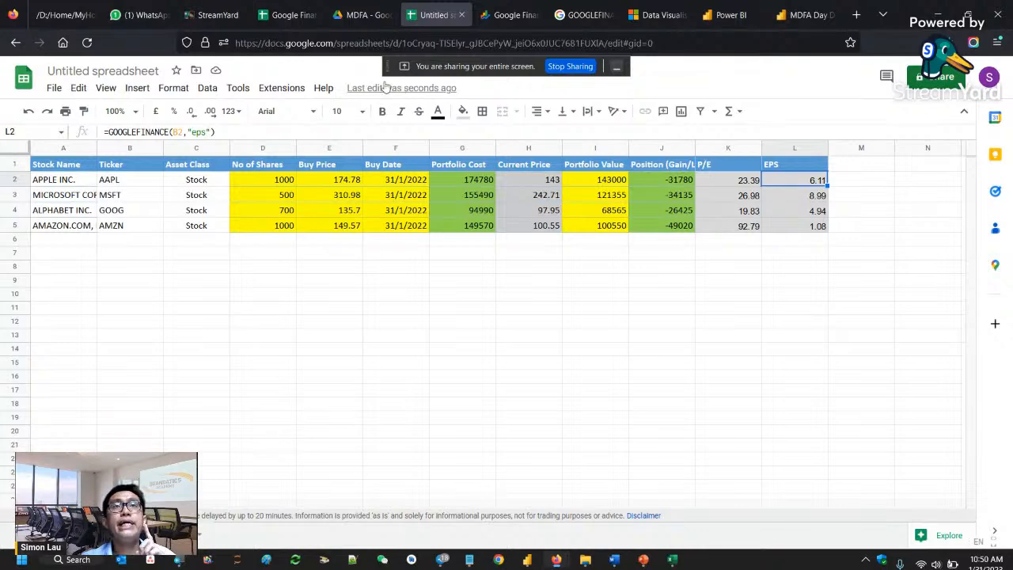
# - Copy the full GOOGLEFINANCE price history formula from cell A1 of Apple's sheet in the Google Finance Demo Data spreadsheet
pyautogui.click(299, 23)
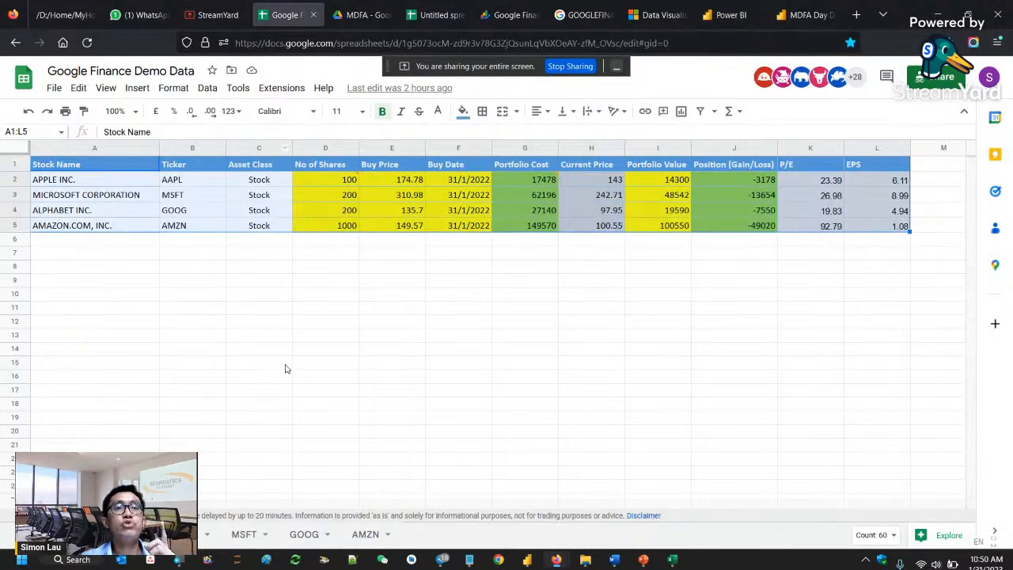
pyautogui.click(185, 534)
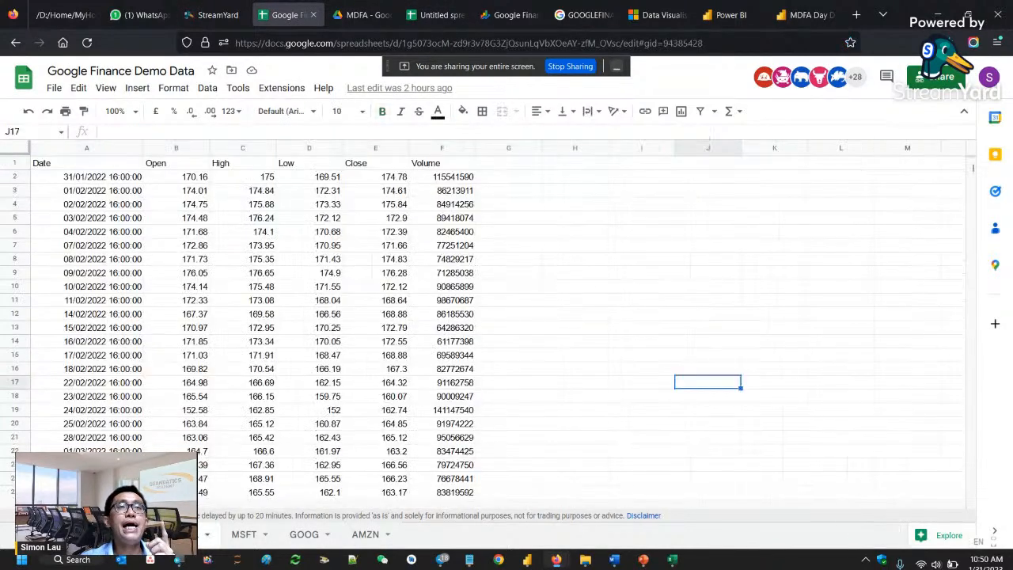
pyautogui.click(93, 165)
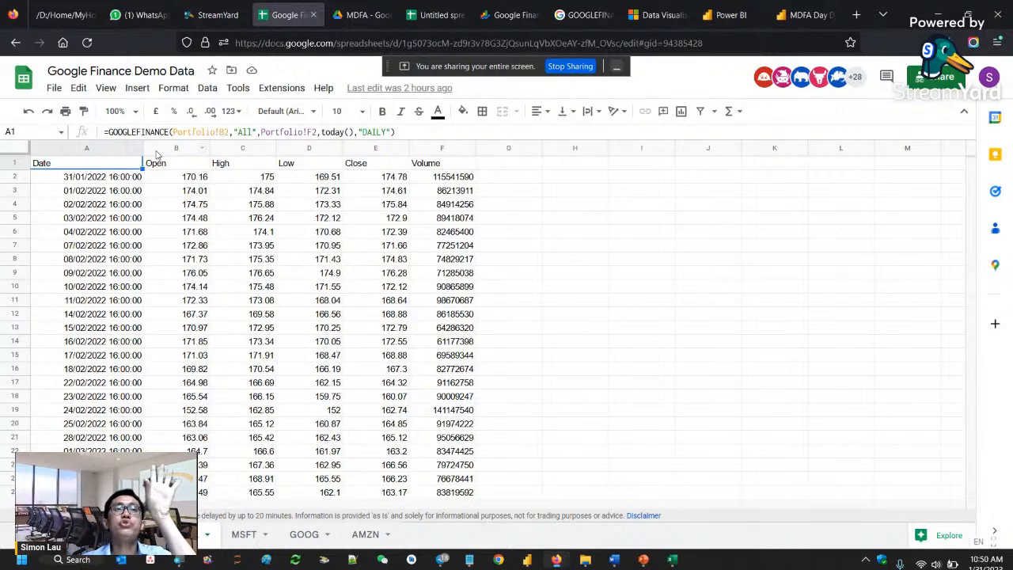
pyautogui.click(135, 131)
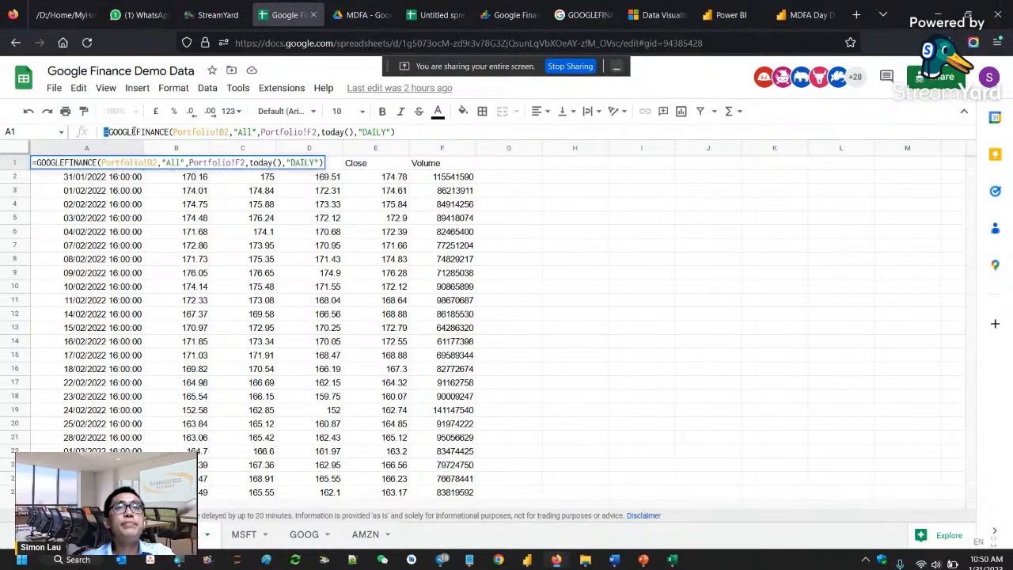
pyautogui.moveTo(395, 131); pyautogui.dragTo(82, 140)
pyautogui.hotkey('ctrl', 'c')
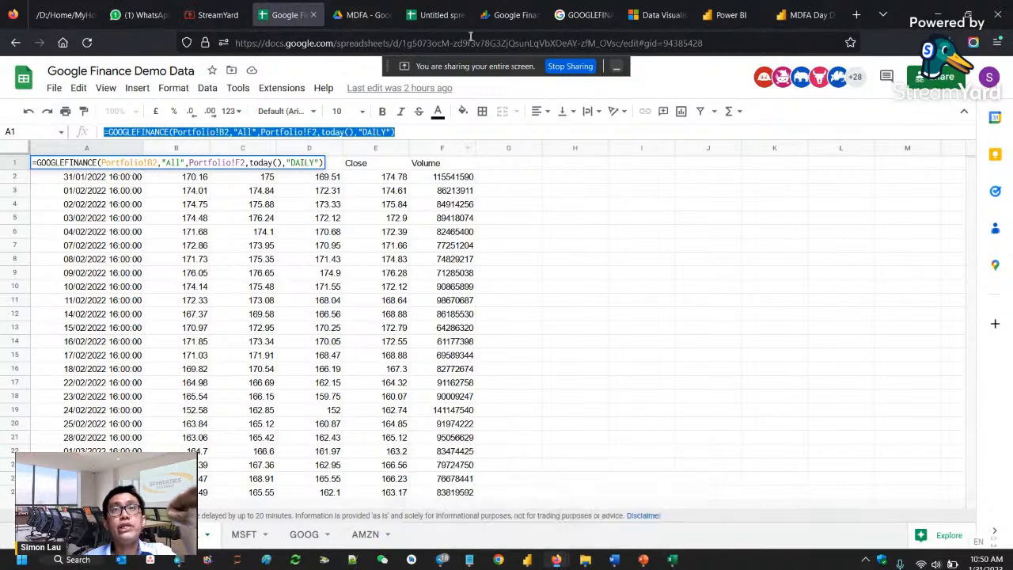
# - Paste the copied GOOGLEFINANCE history formula into cell A1 of the blank sheet in the untitled spreadsheet
pyautogui.click(436, 15)
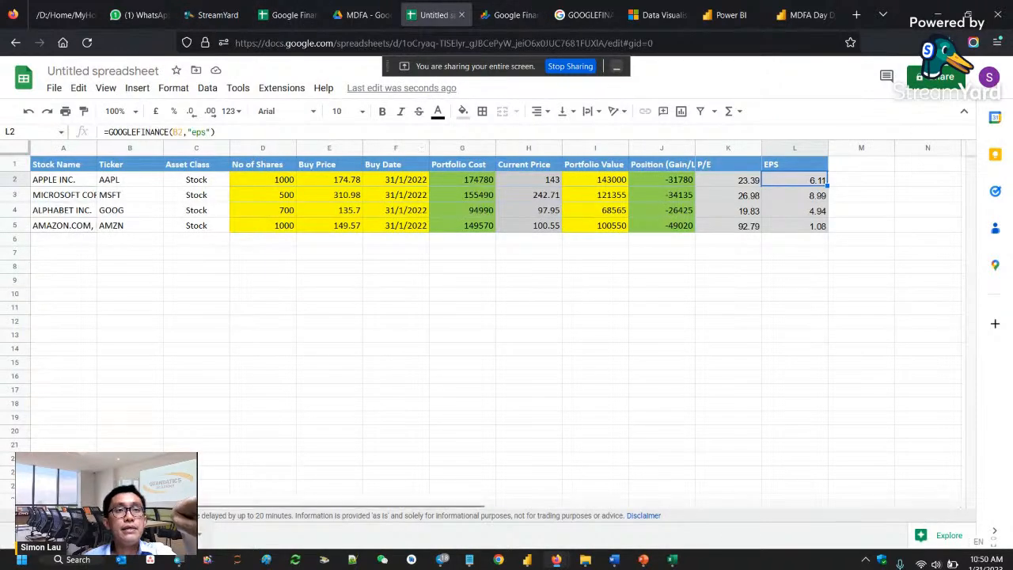
pyautogui.click(176, 535)
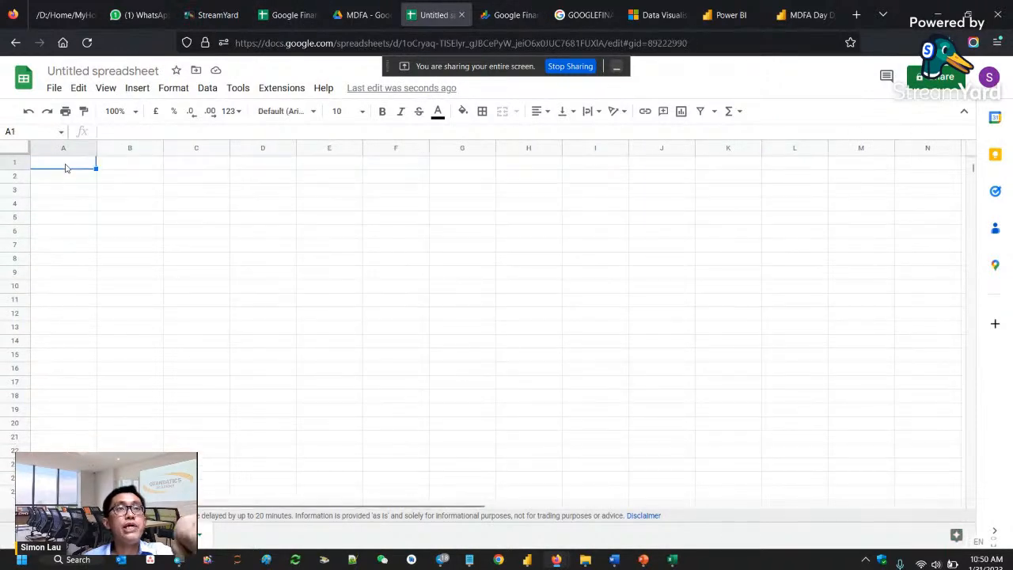
pyautogui.doubleClick(66, 167)
pyautogui.hotkey('ctrl', 'v')
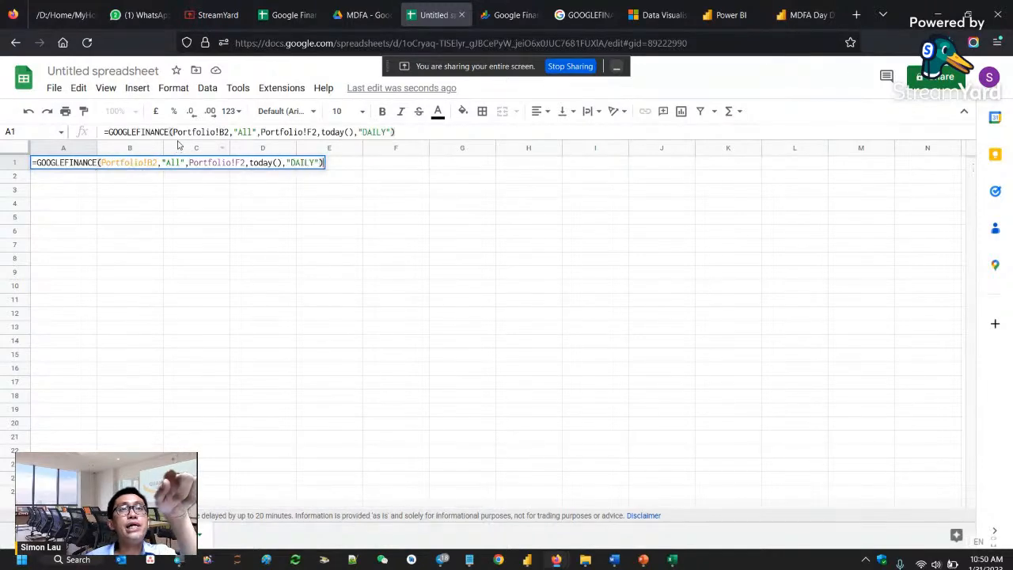
# - Replace the Portfolio!B2 ticker reference in A1's GOOGLEFINANCE formula with the text "AAPL"
pyautogui.moveTo(171, 132); pyautogui.dragTo(229, 133)
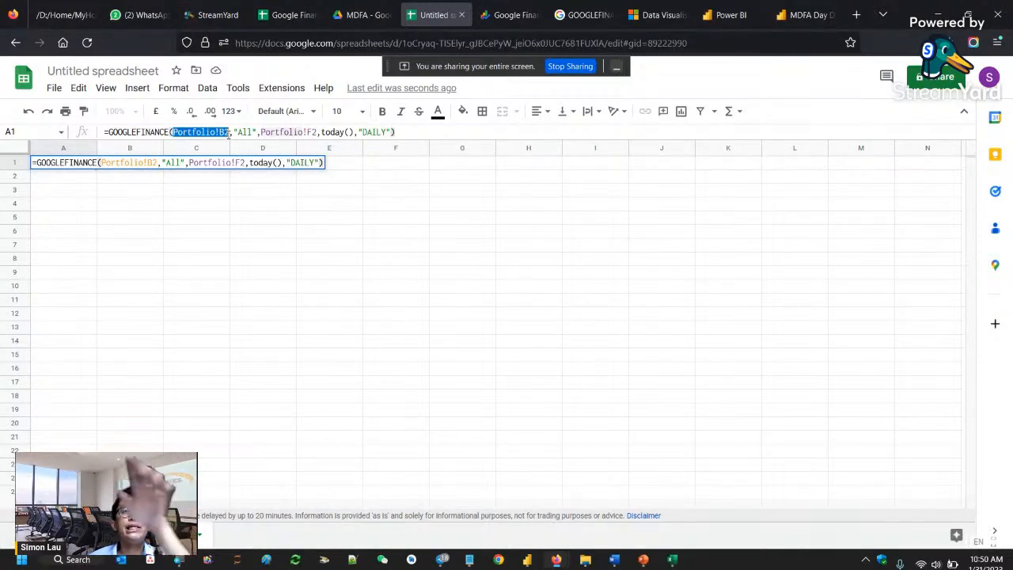
pyautogui.write('"AAPL')
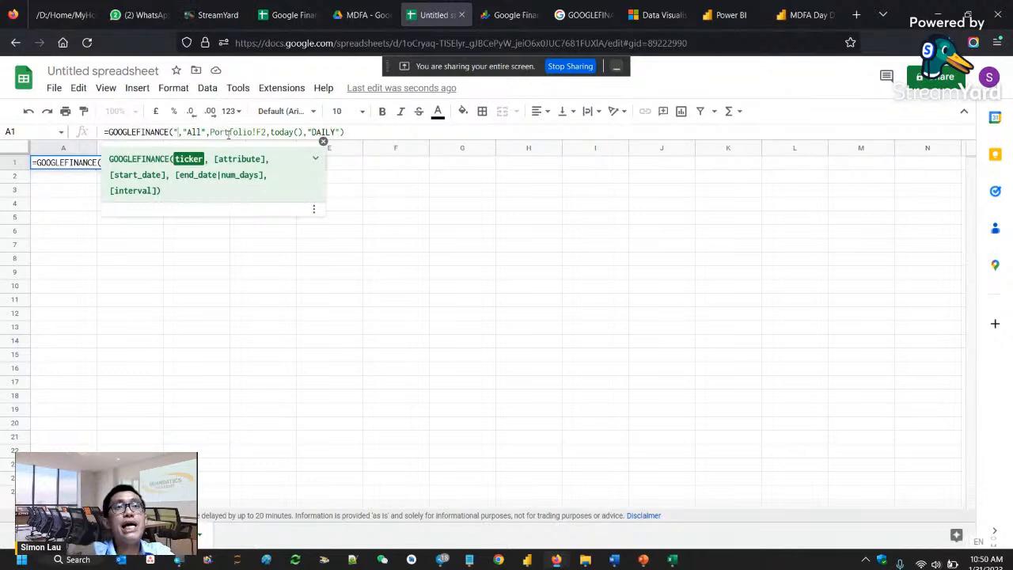
pyautogui.write('"')
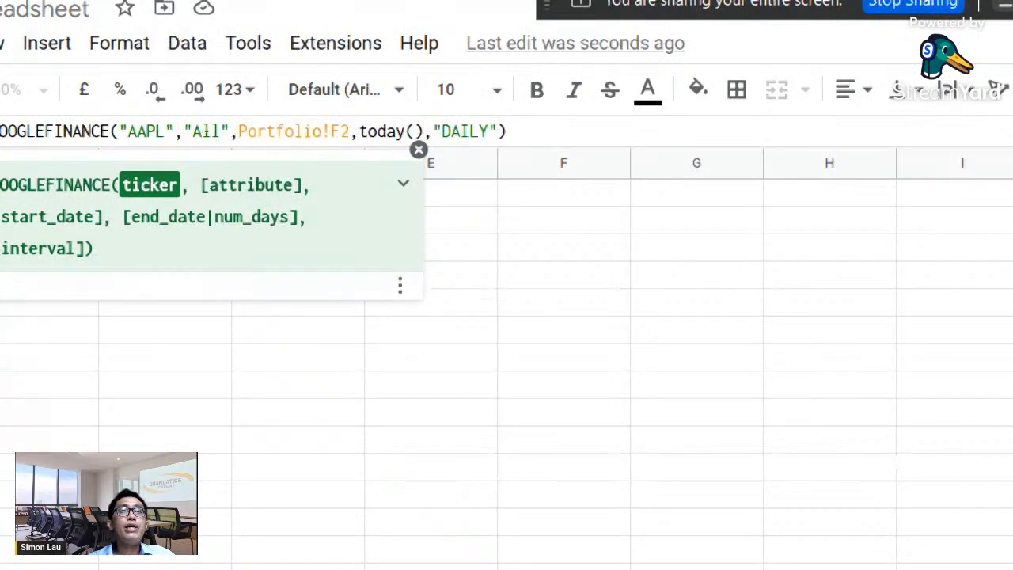
# - Highlight the attribute, start date, end date and interval arguments one by one in A1's GOOGLEFINANCE formula
pyautogui.moveTo(184, 132); pyautogui.dragTo(230, 130)
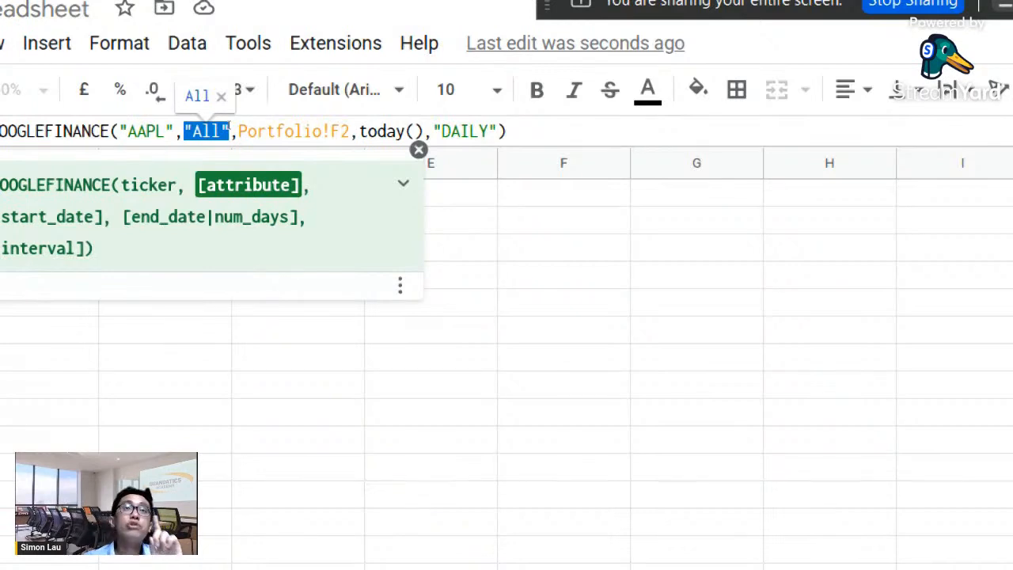
pyautogui.moveTo(239, 132); pyautogui.dragTo(349, 131)
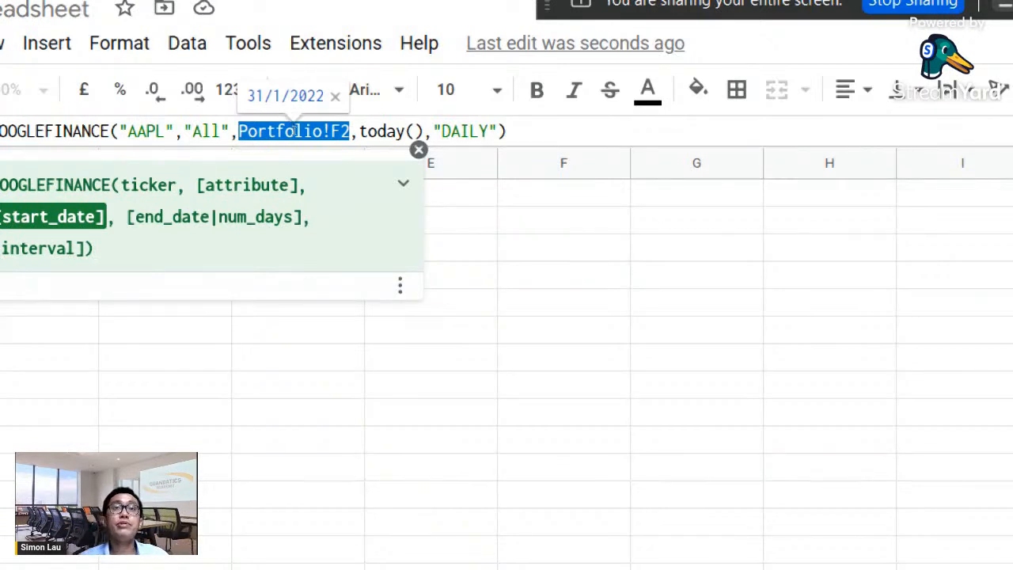
pyautogui.moveTo(359, 131); pyautogui.dragTo(424, 131)
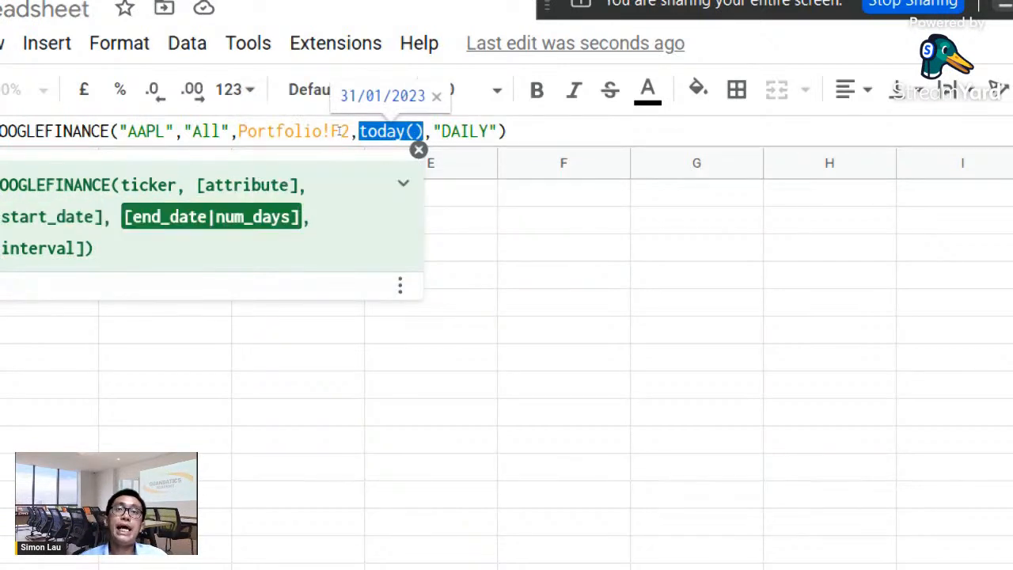
pyautogui.doubleClick(464, 132)
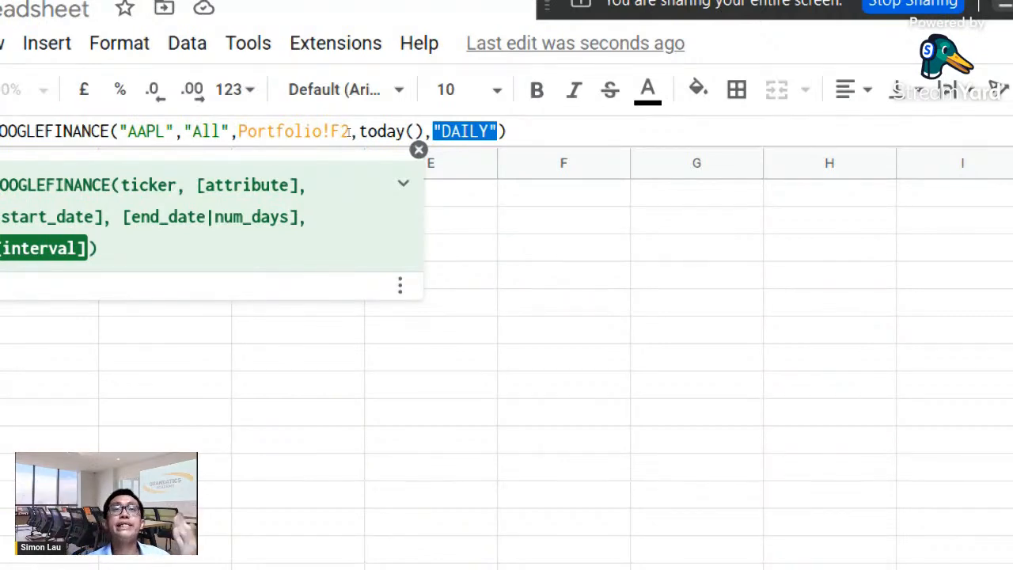
# - Replace the Portfolio!F2 start date reference in A1's GOOGLEFINANCE formula with the text "31/1/2022" and commit it
pyautogui.click(233, 133)
pyautogui.moveTo(236, 132); pyautogui.dragTo(289, 132)
pyautogui.write('"')
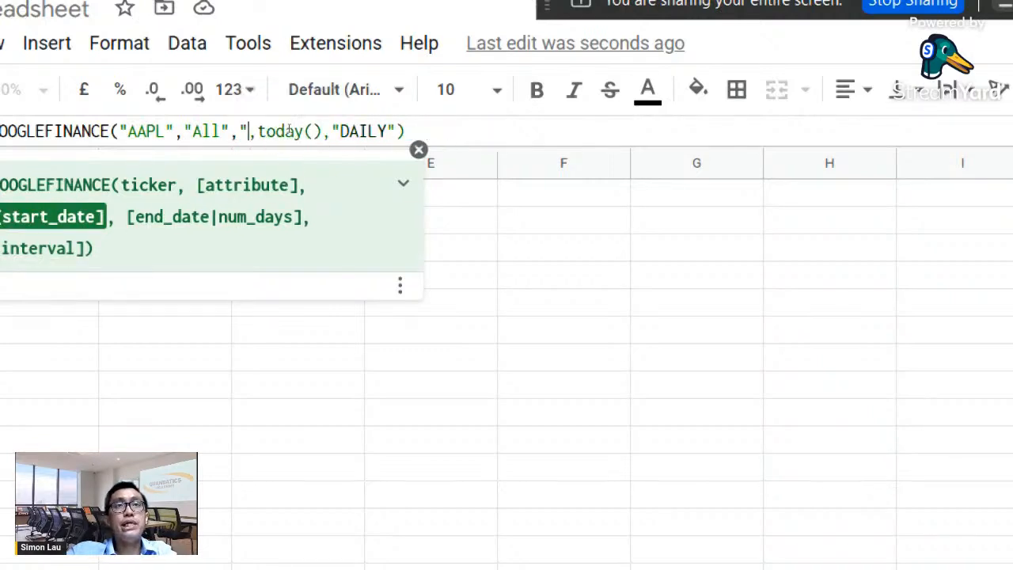
pyautogui.write('31/1/')
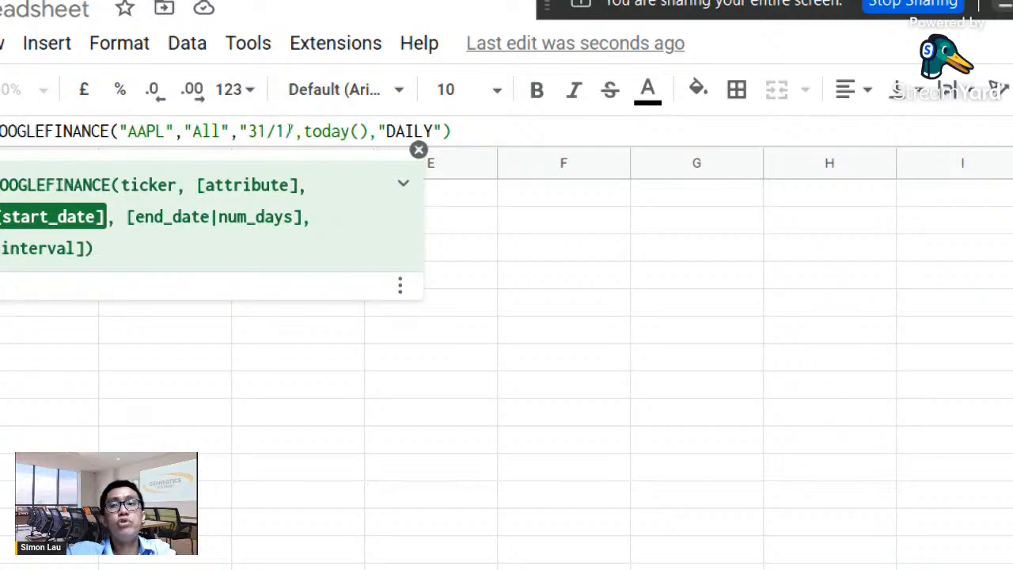
pyautogui.write('2022')
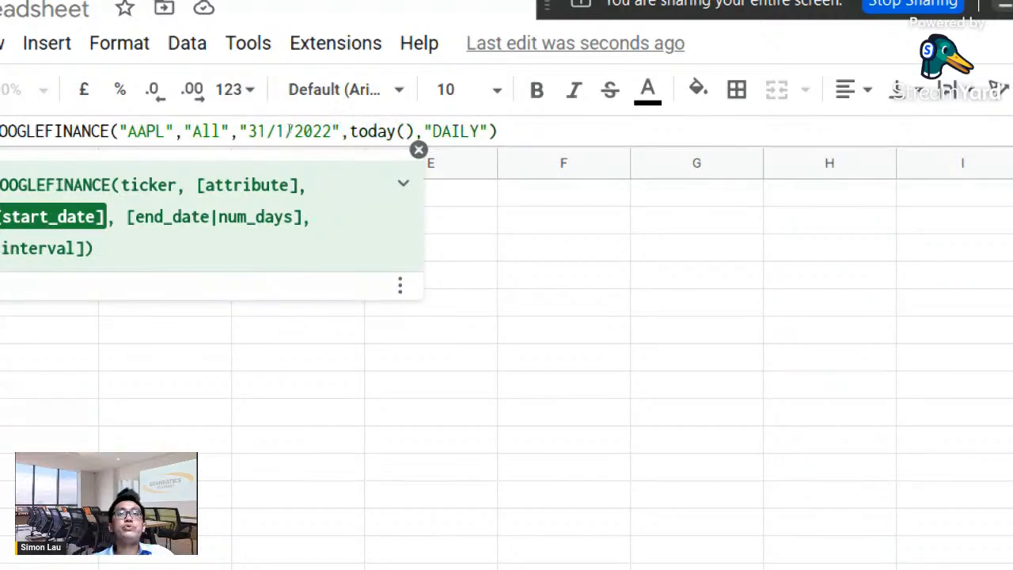
pyautogui.press('Return')
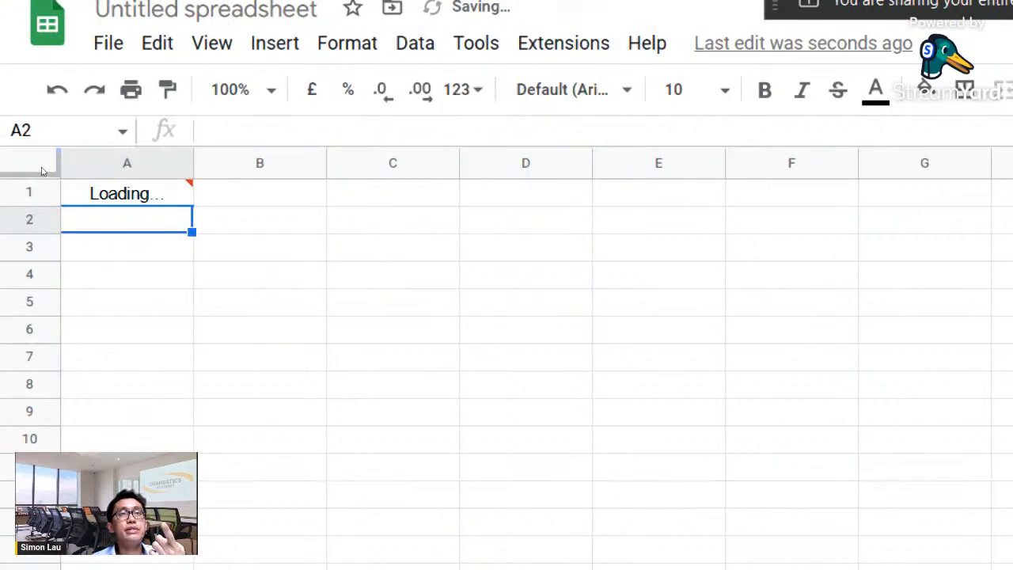
# - Examine Apple's daily price history from the formula cell A1 down to the date and open price of the last row
pyautogui.press('Up')
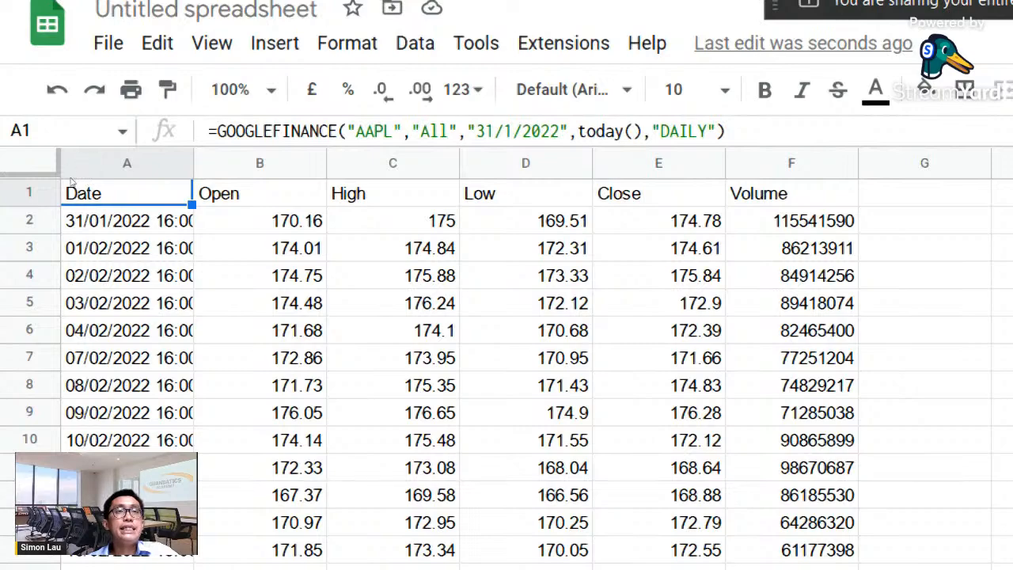
pyautogui.press('Down')
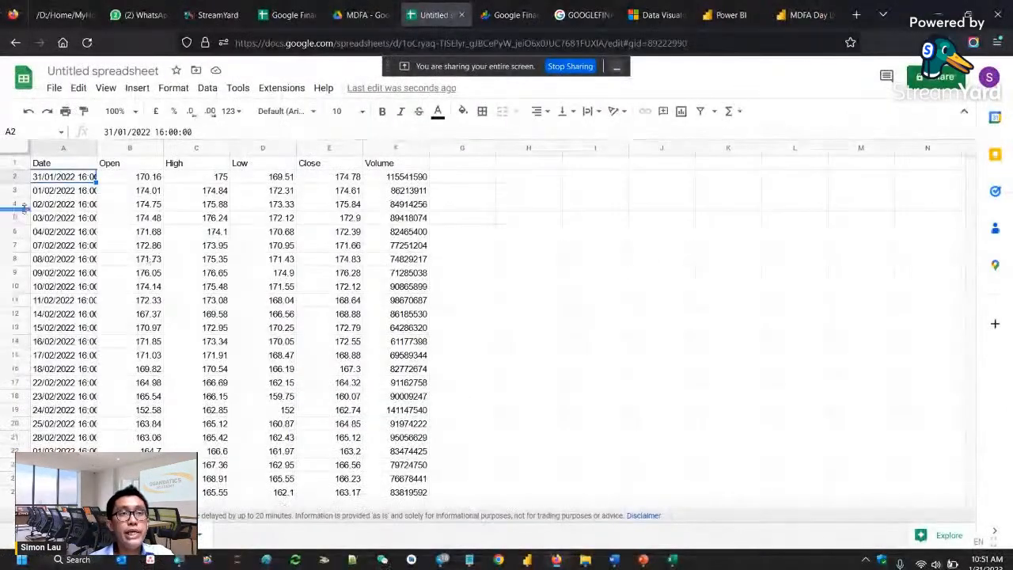
pyautogui.scroll(-15, 15, 495)
pyautogui.scroll(-20, 136, 315)
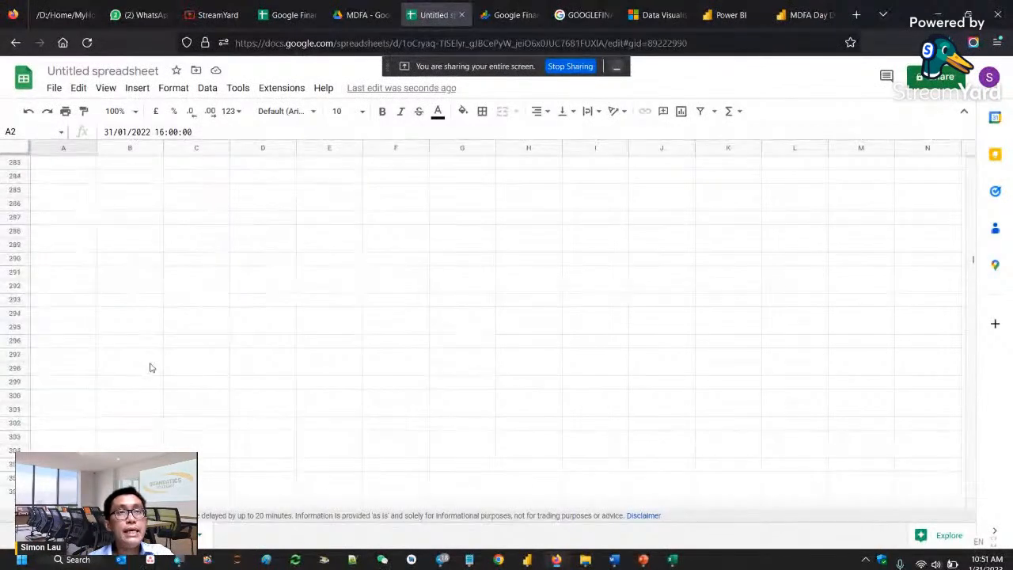
pyautogui.scroll(14, 113, 423)
pyautogui.scroll(-10, 73, 326)
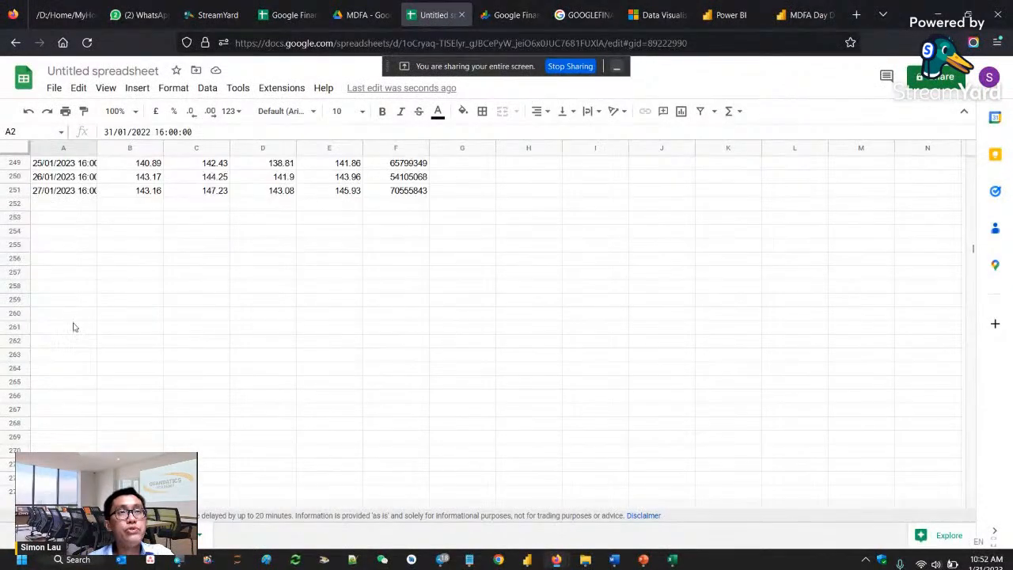
pyautogui.click(66, 196)
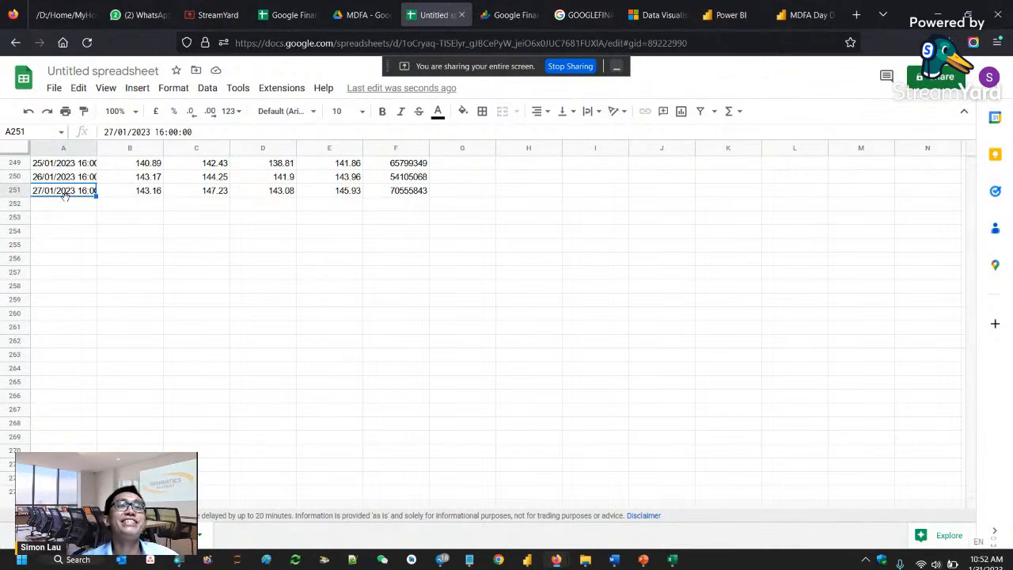
pyautogui.click(125, 193)
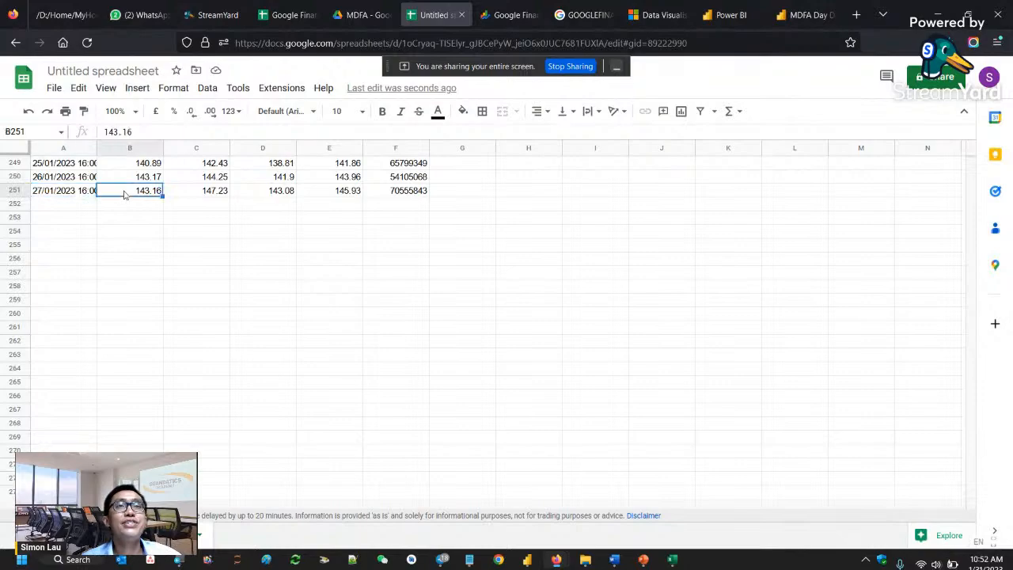
# - Go back to the beginning of the price history and point out the Open, High, Low, Close and Volume headers
pyautogui.scroll(10, 242, 262)
pyautogui.scroll(20, 242, 264)
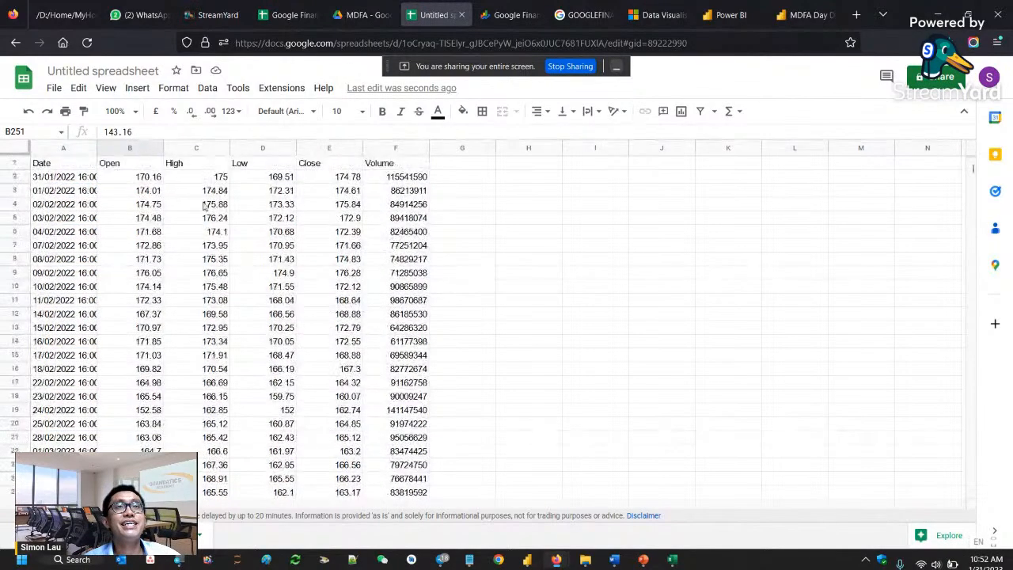
pyautogui.click(157, 166)
pyautogui.click(186, 168)
pyautogui.click(247, 169)
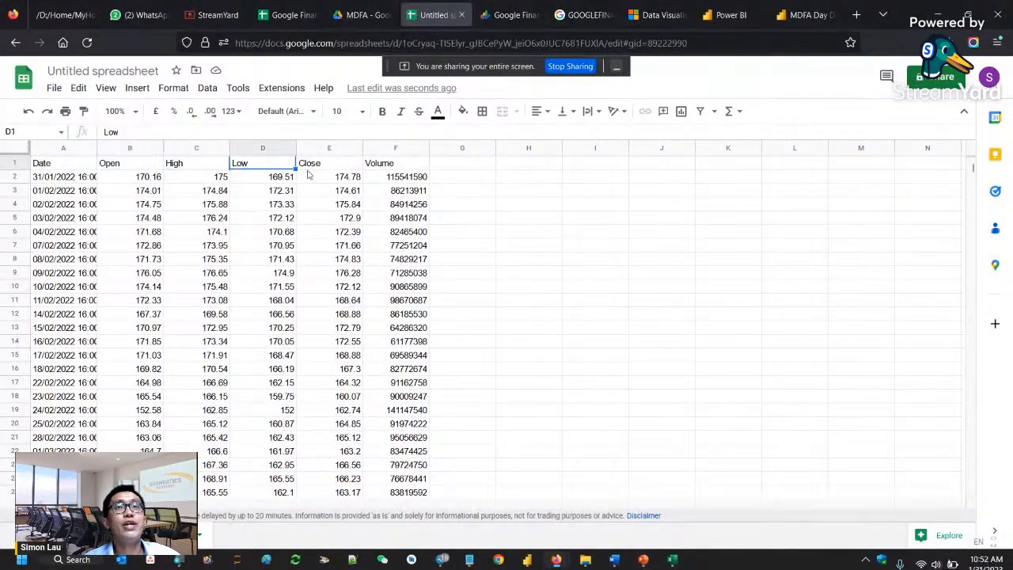
pyautogui.click(315, 171)
pyautogui.click(384, 170)
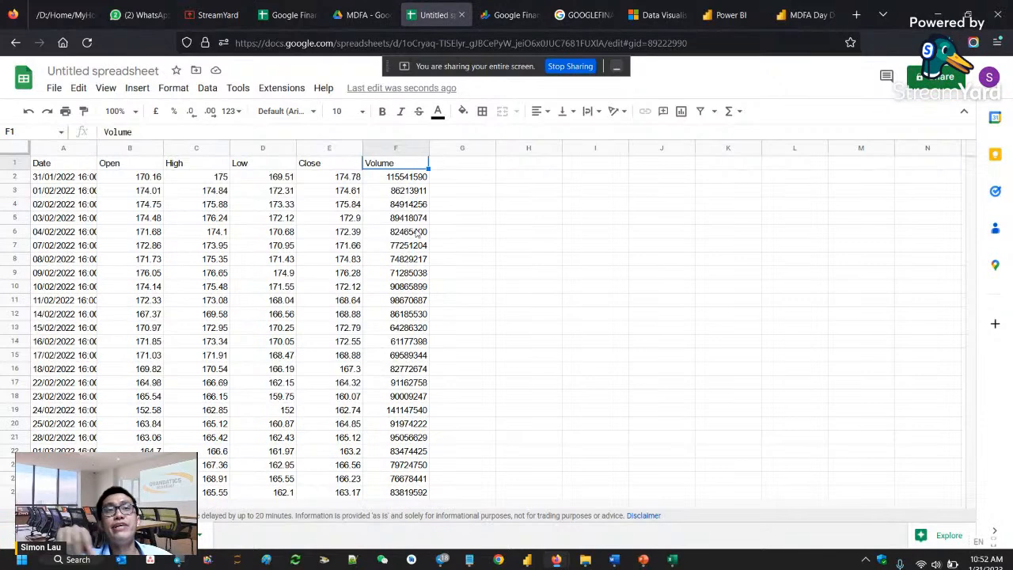
# - View the Google Finance home page and the GOOGLEFINANCE help article, and return to the untitled spreadsheet
pyautogui.click(510, 16)
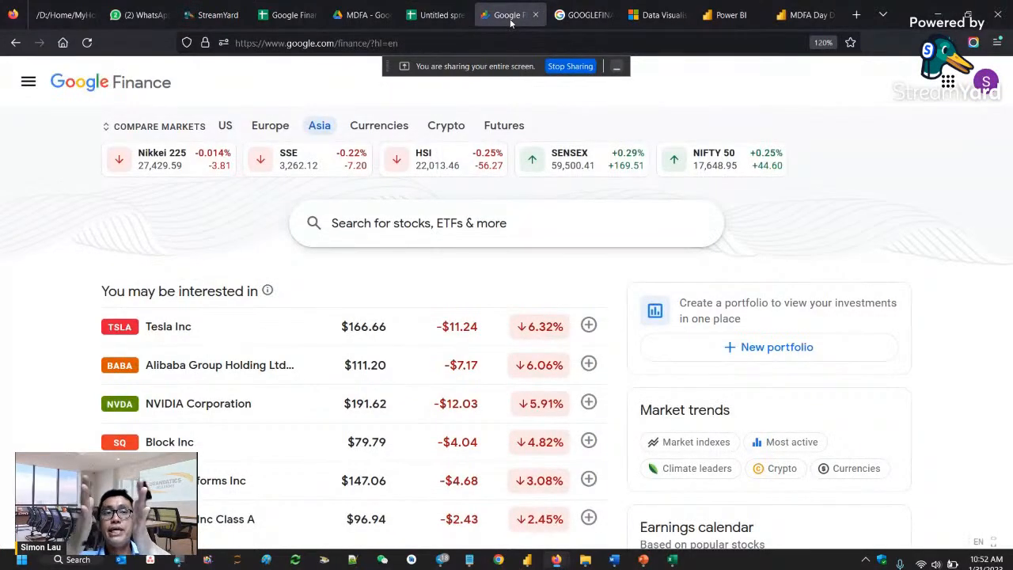
pyautogui.click(566, 16)
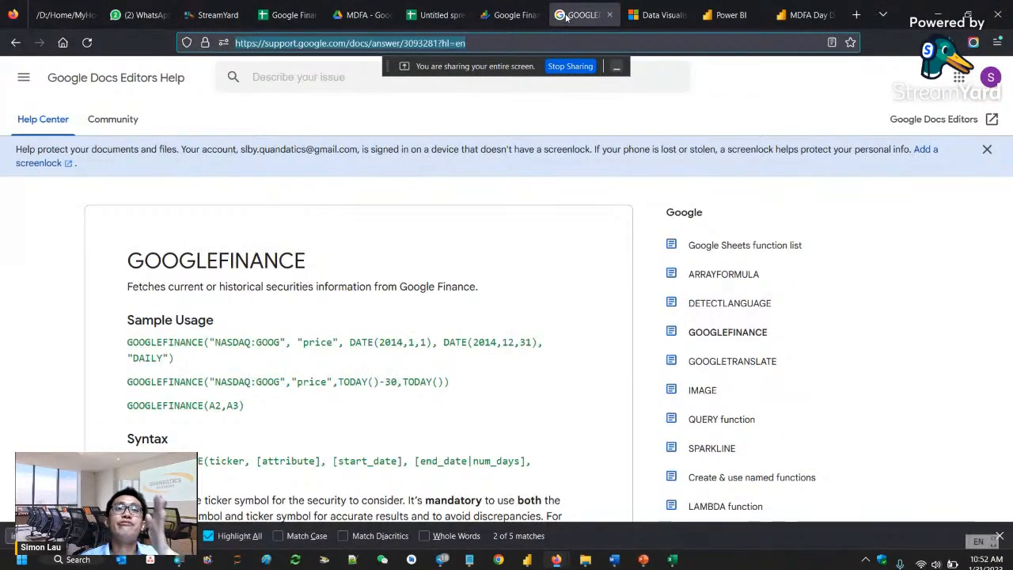
pyautogui.click(425, 16)
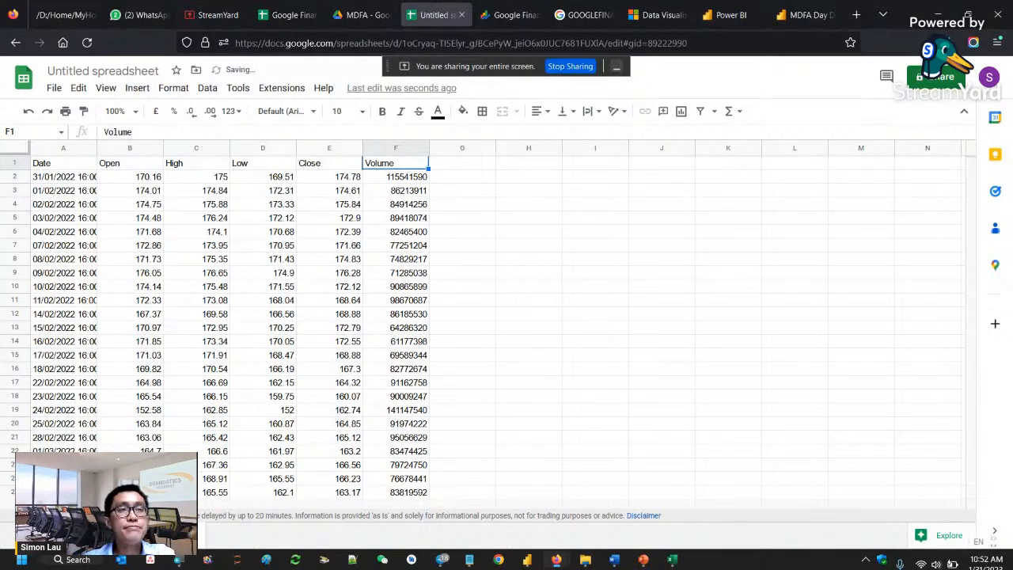
# - Add a new sheet to the untitled spreadsheet and rename it MSFT
pyautogui.click(19, 535)
pyautogui.doubleClick(229, 535)
pyautogui.write('MSF')
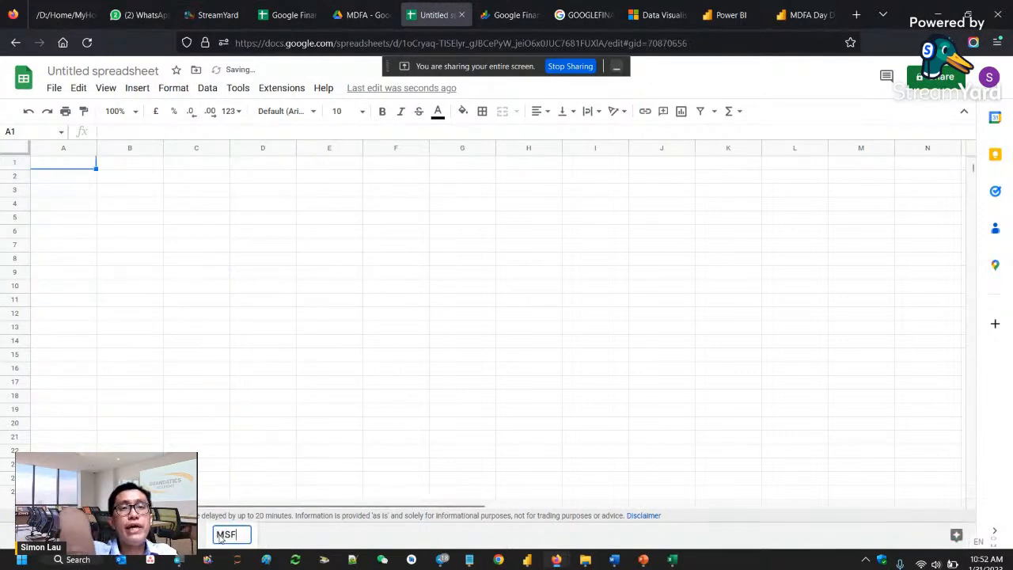
pyautogui.write('T')
pyautogui.press('Return')
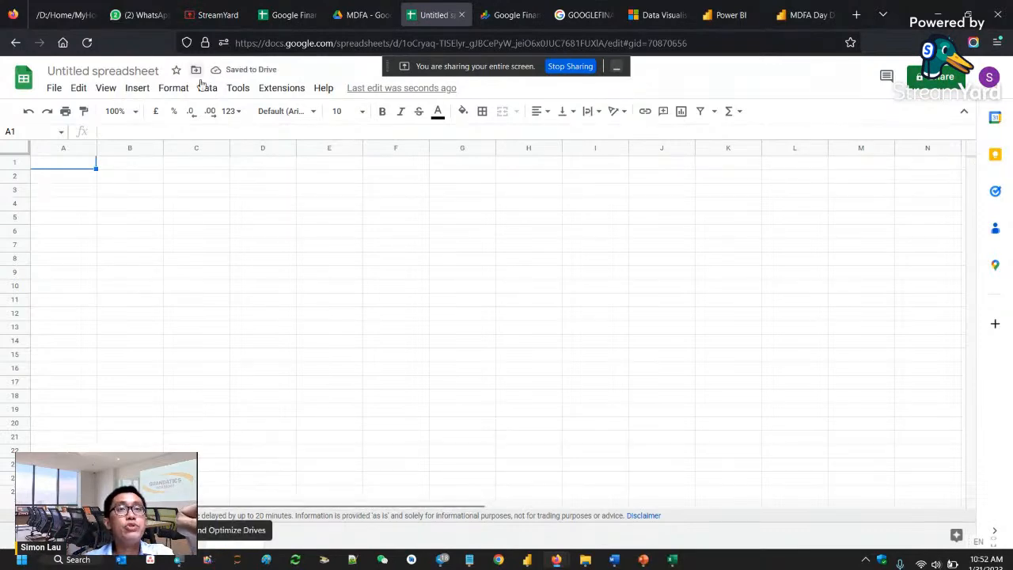
pyautogui.click(192, 452)
# - Copy the full GOOGLEFINANCE formula from cell A1 of Apple's price history sheet
pyautogui.click(165, 535)
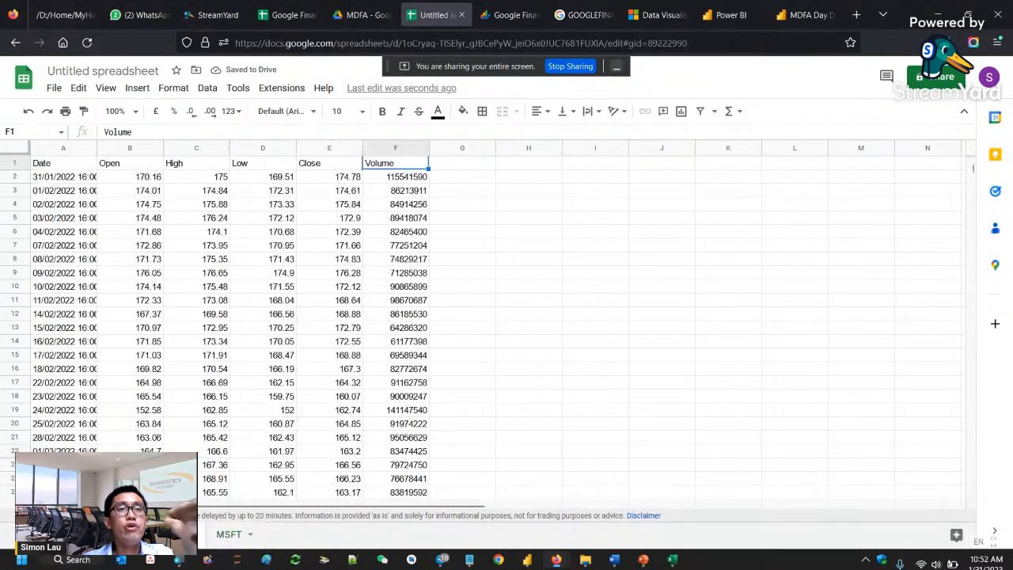
pyautogui.click(70, 166)
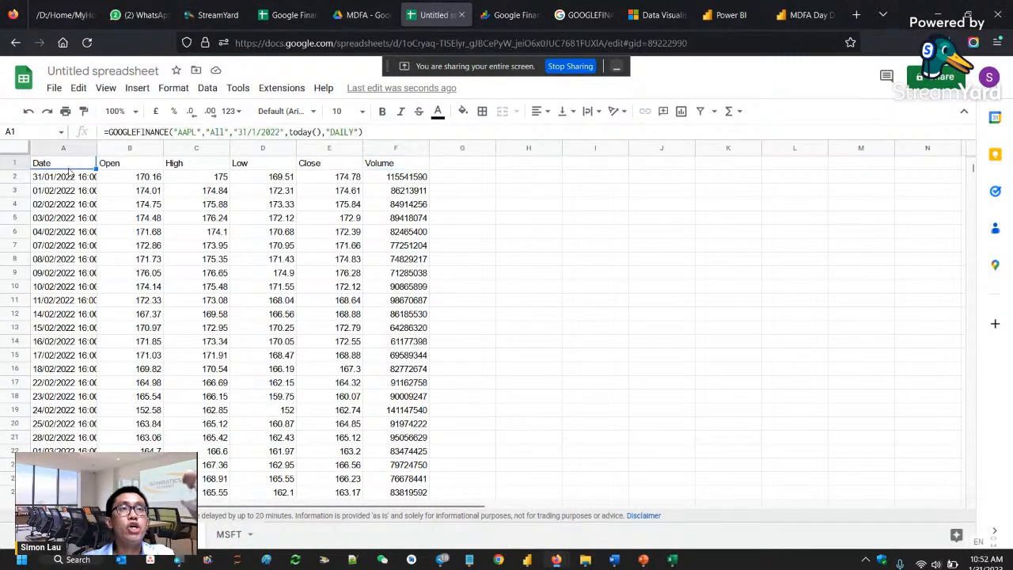
pyautogui.doubleClick(217, 132)
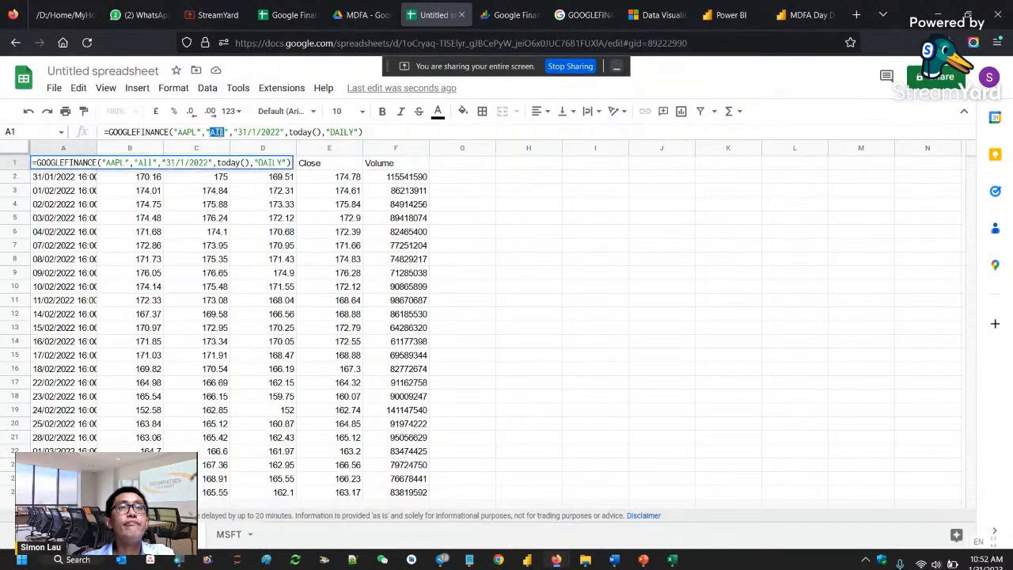
pyautogui.tripleClick(219, 132)
pyautogui.hotkey('ctrl', 'c')
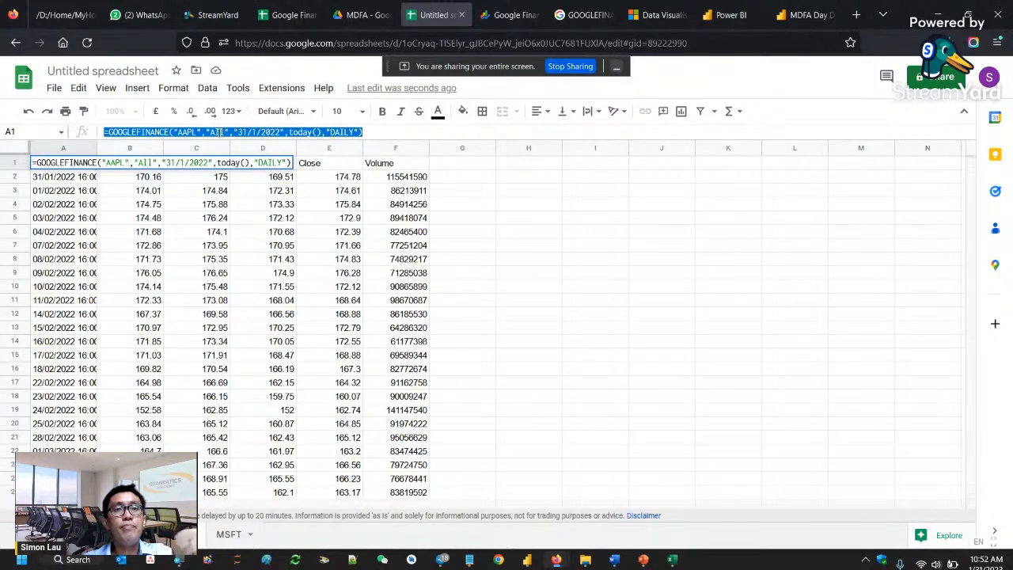
# - Paste the copied GOOGLEFINANCE formula into cell A1 of the MSFT sheet
pyautogui.click(238, 534)
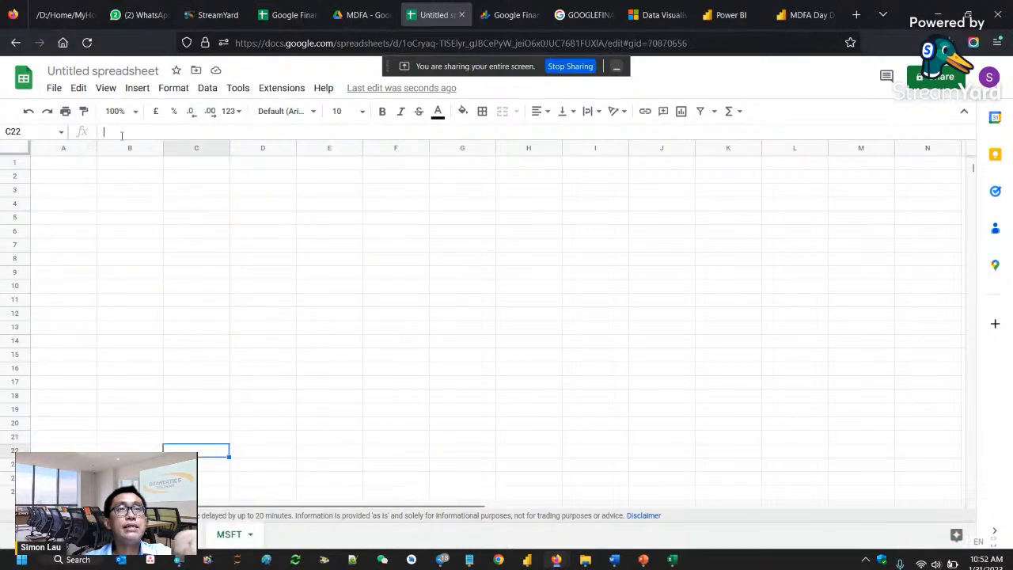
pyautogui.click(81, 167)
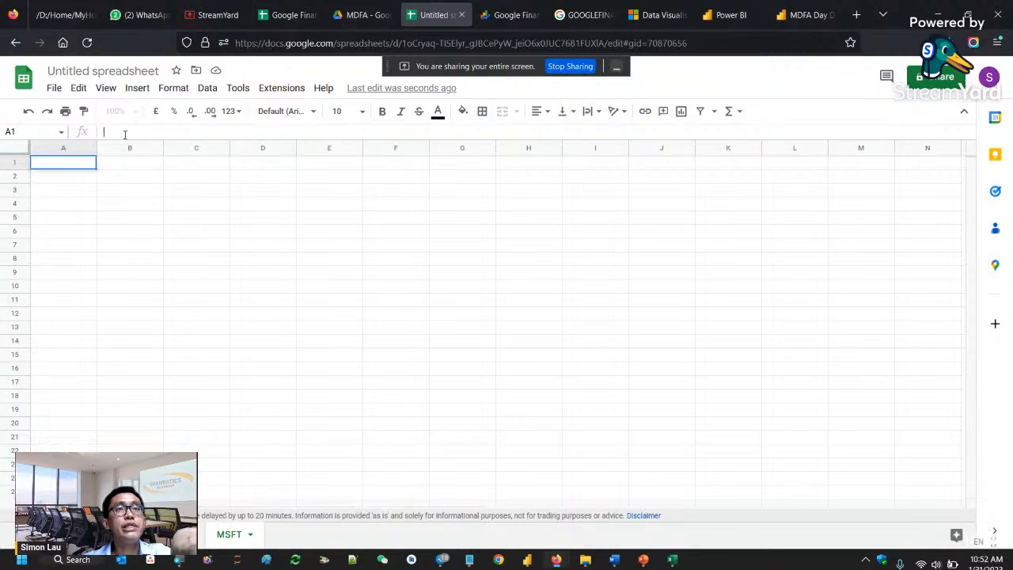
pyautogui.hotkey('ctrl', 'v')
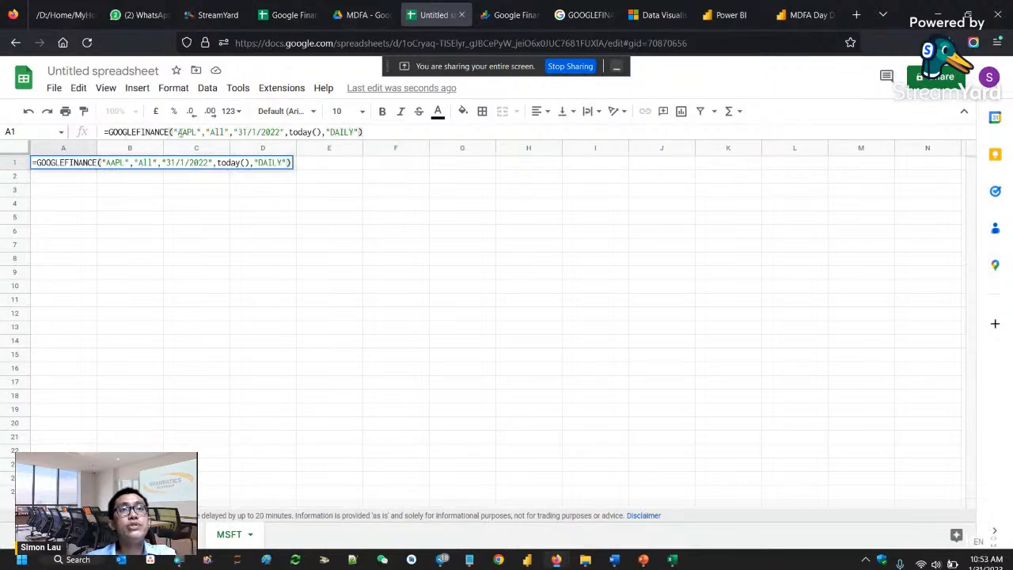
# - Change the ticker in the MSFT sheet's A1 formula from "AAPL" to "MSFT" and commit it
pyautogui.doubleClick(179, 133)
pyautogui.press('Left')
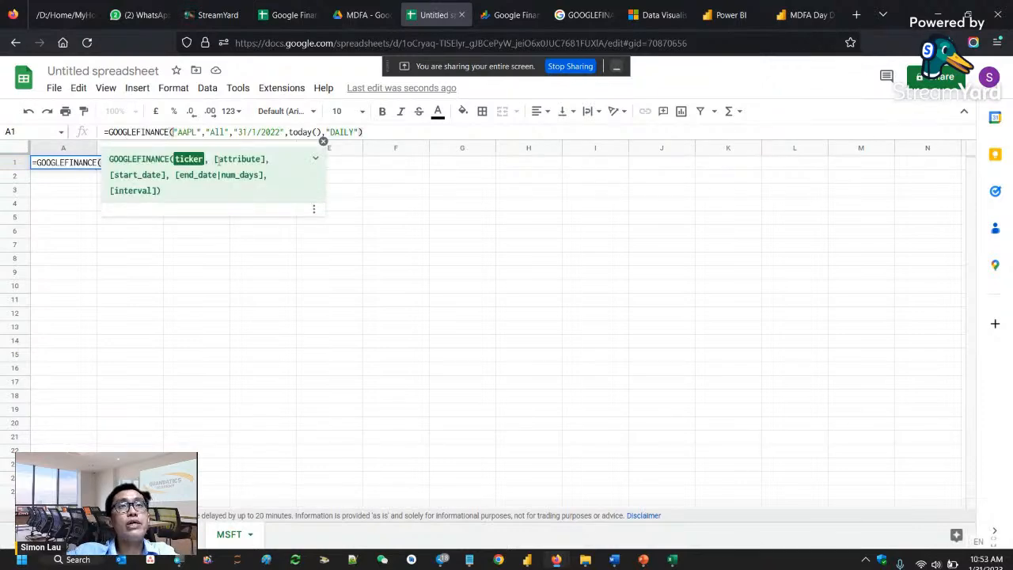
pyautogui.press('Delete')
pyautogui.press('Delete')
pyautogui.press('Delete')
pyautogui.press('Delete')
pyautogui.write('MSF')
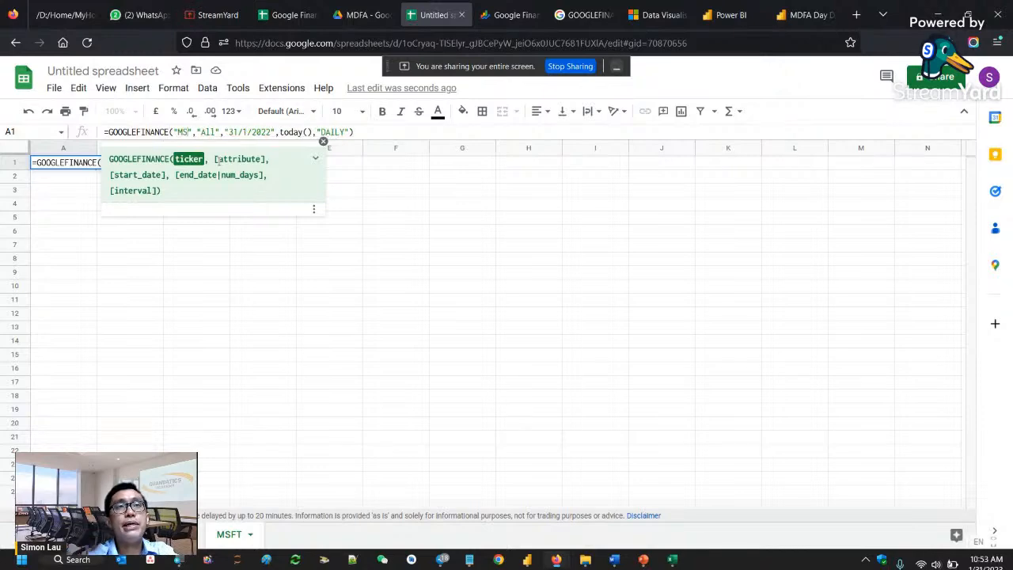
pyautogui.write('T')
pyautogui.press('Return')
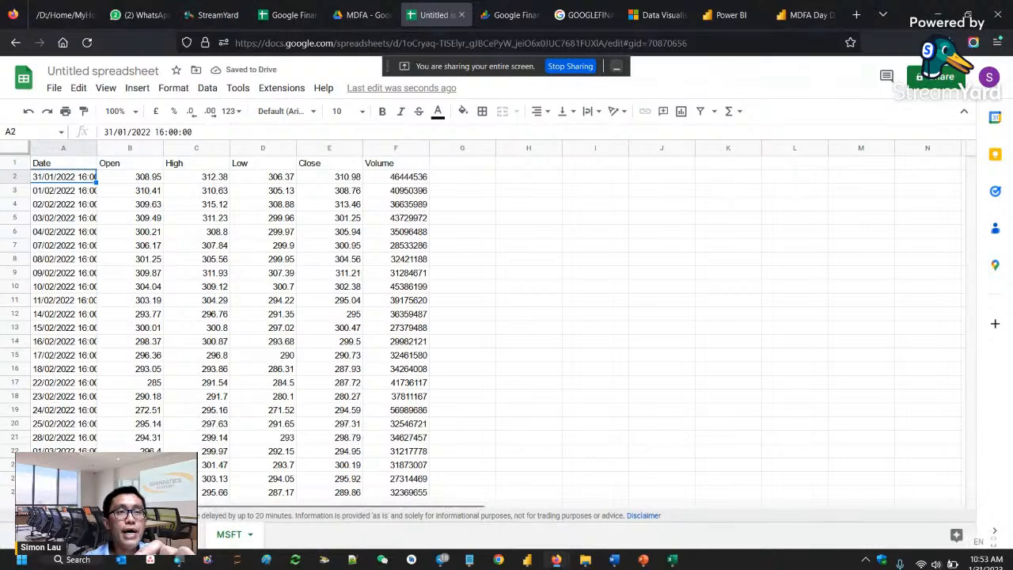
# - Add another new sheet, rename it AMZN and select its cell A1
pyautogui.click(43, 535)
pyautogui.doubleClick(288, 537)
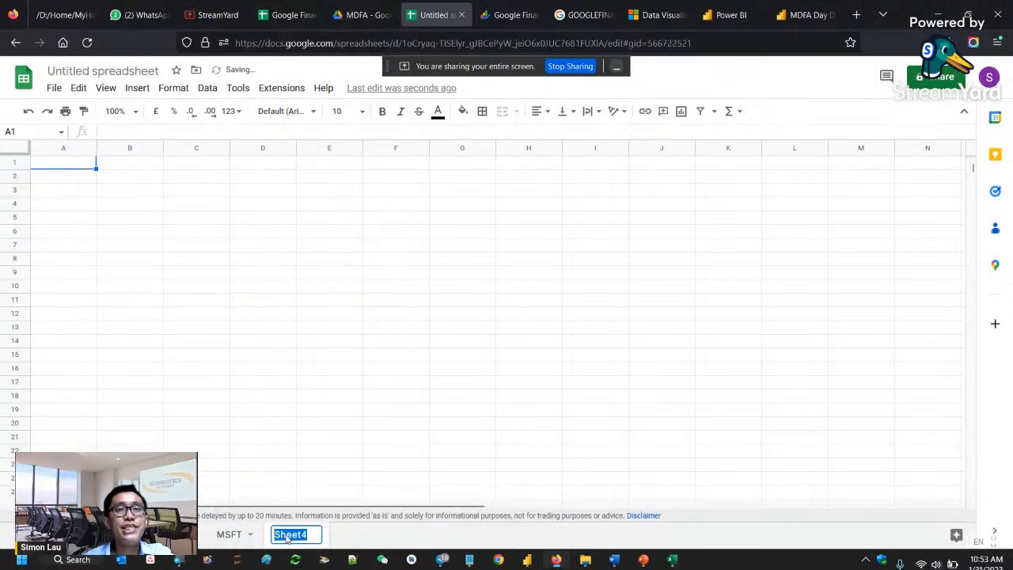
pyautogui.write('AMZN')
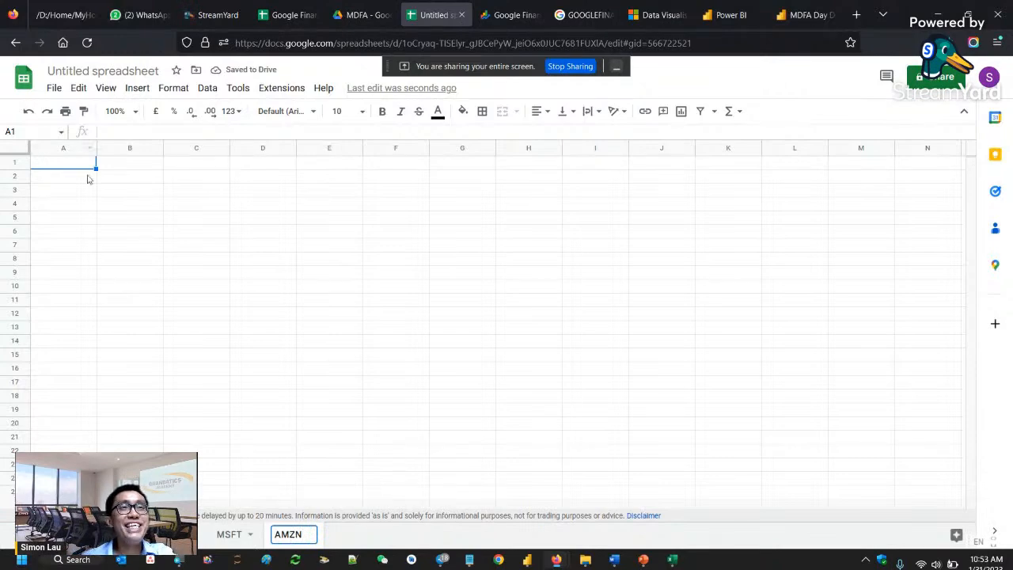
pyautogui.click(87, 164)
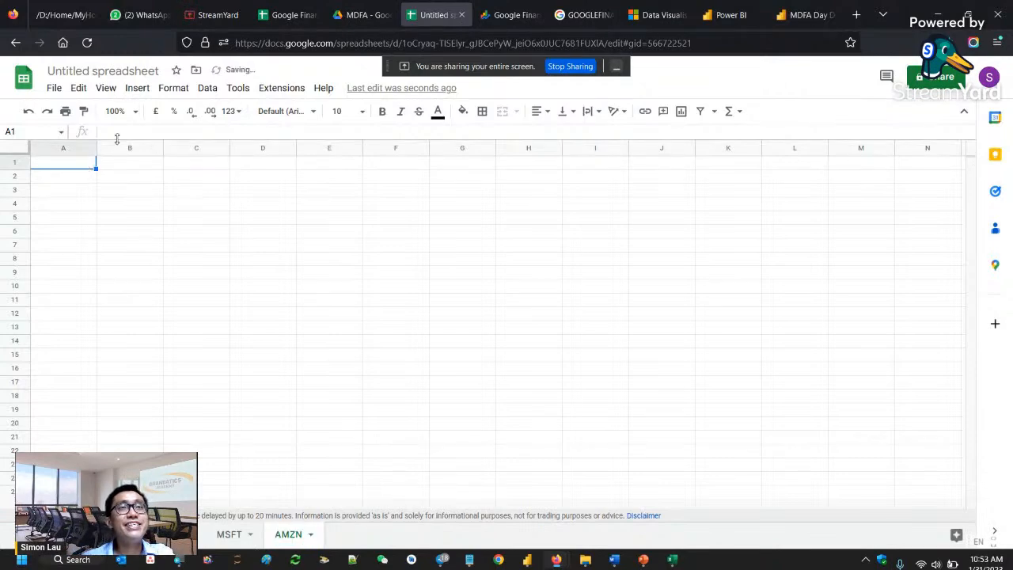
# - Paste the copied GOOGLEFINANCE formula into cell A1 of the AMZN sheet and change its ticker to "AMZN"
pyautogui.click(119, 133)
pyautogui.hotkey('ctrl', 'v')
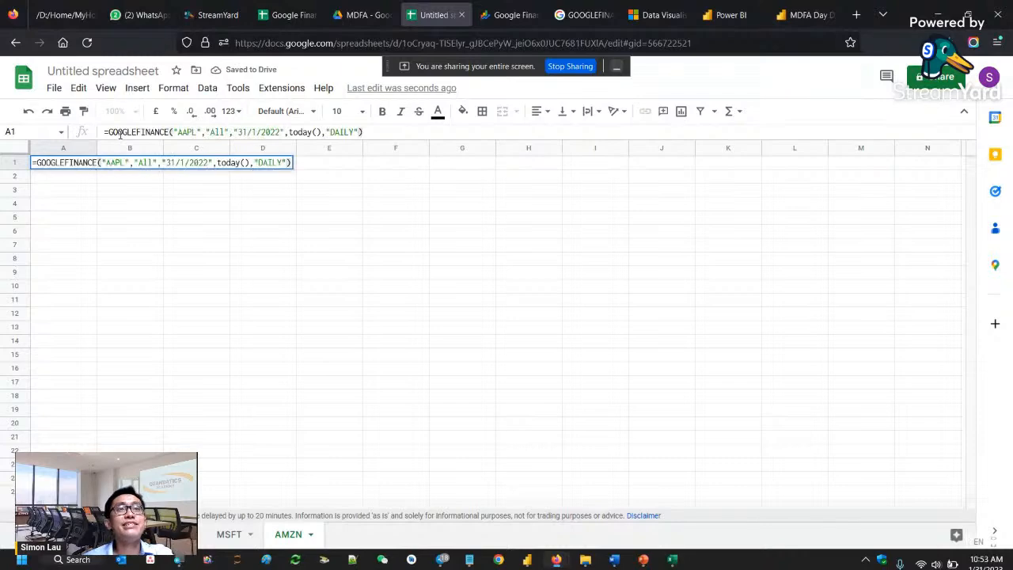
pyautogui.doubleClick(191, 133)
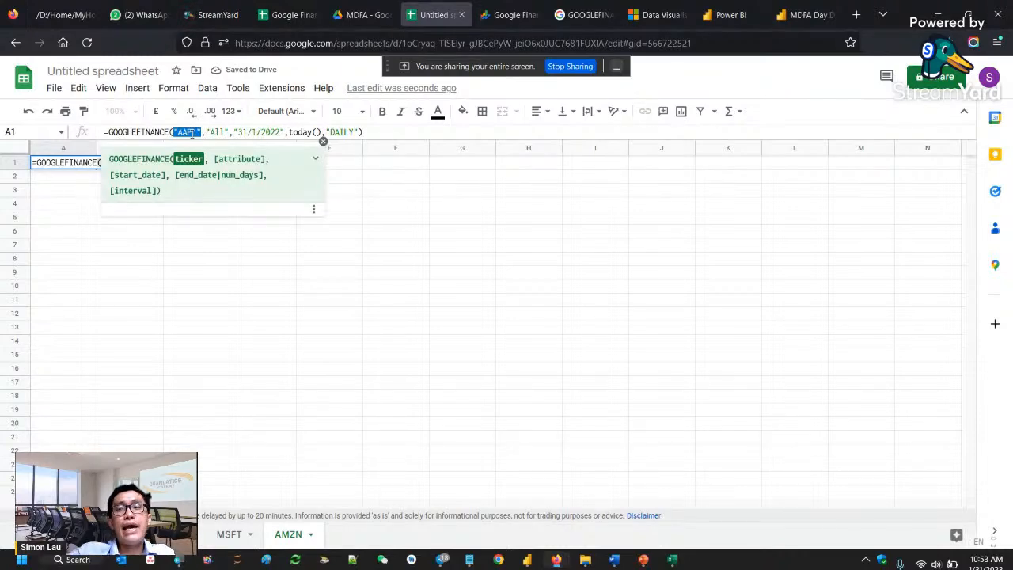
pyautogui.write('AM')
pyautogui.write('ZN')
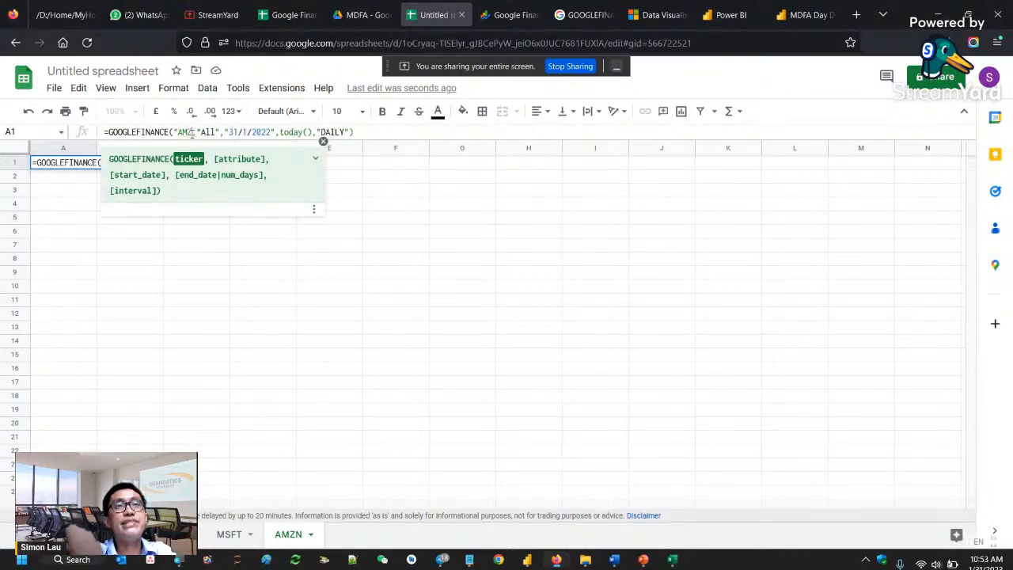
pyautogui.write('",')
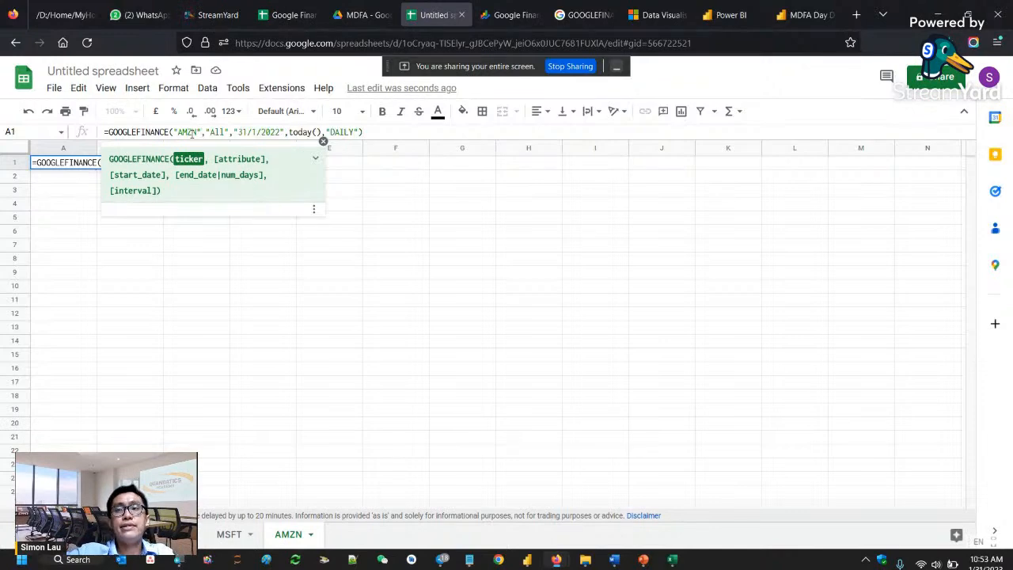
pyautogui.press('Return')
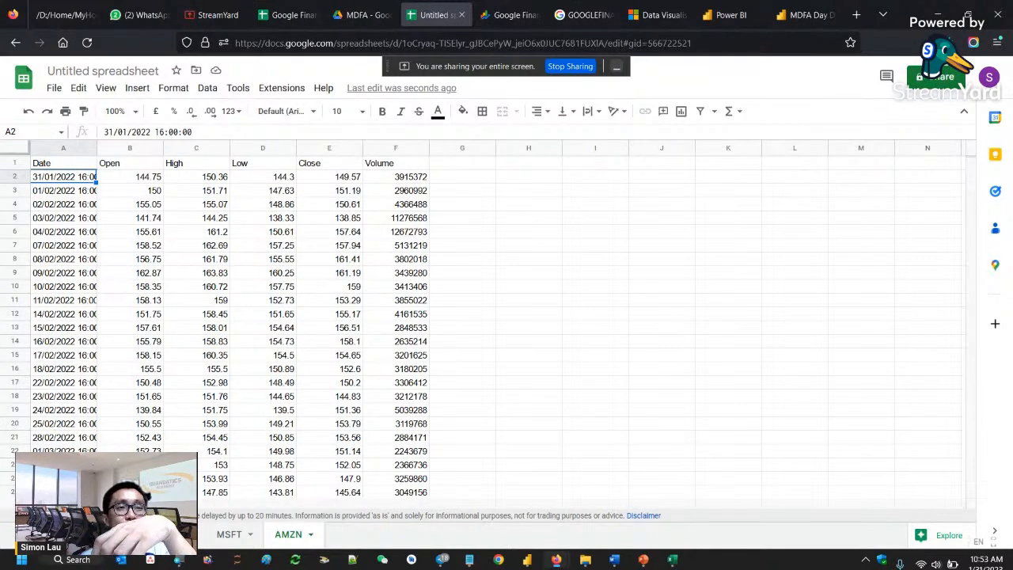
# - Add another new sheet and paste the copied GOOGLEFINANCE formula into its cell A1
pyautogui.click(41, 535)
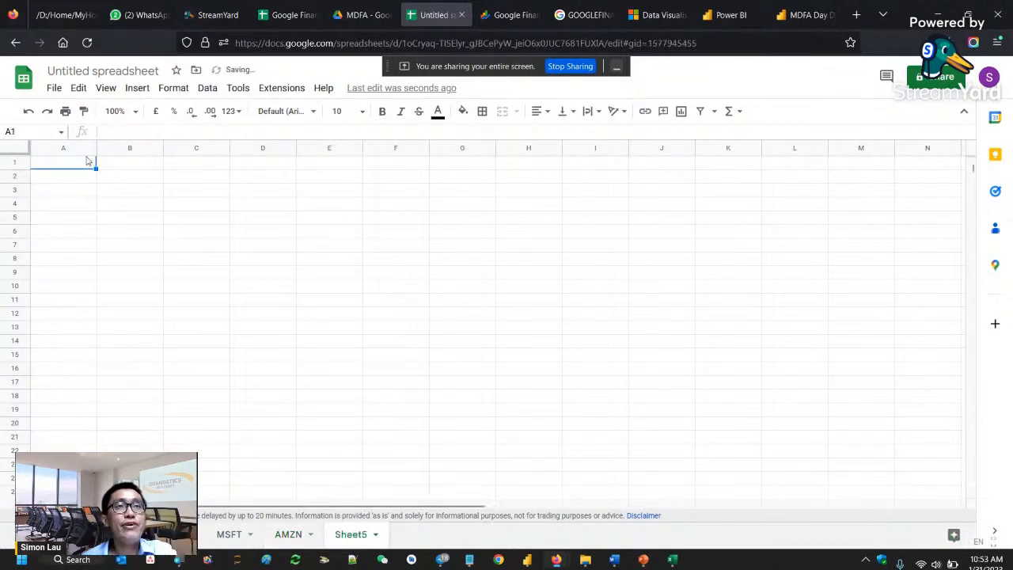
pyautogui.click(138, 133)
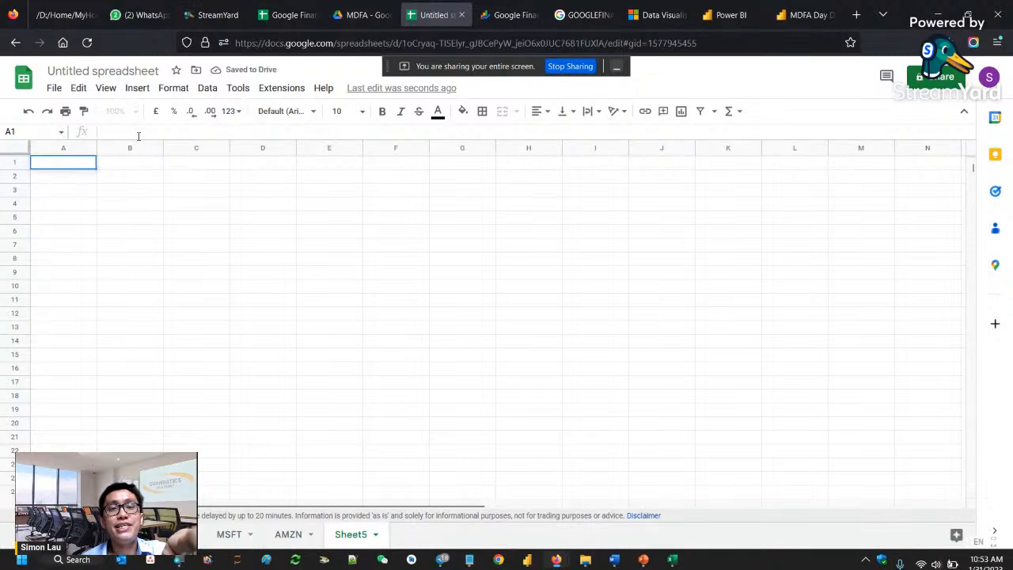
pyautogui.hotkey('ctrl', 'v')
# - Change the ticker in the new sheet's A1 formula to "GOOG" and commit it
pyautogui.click(186, 132)
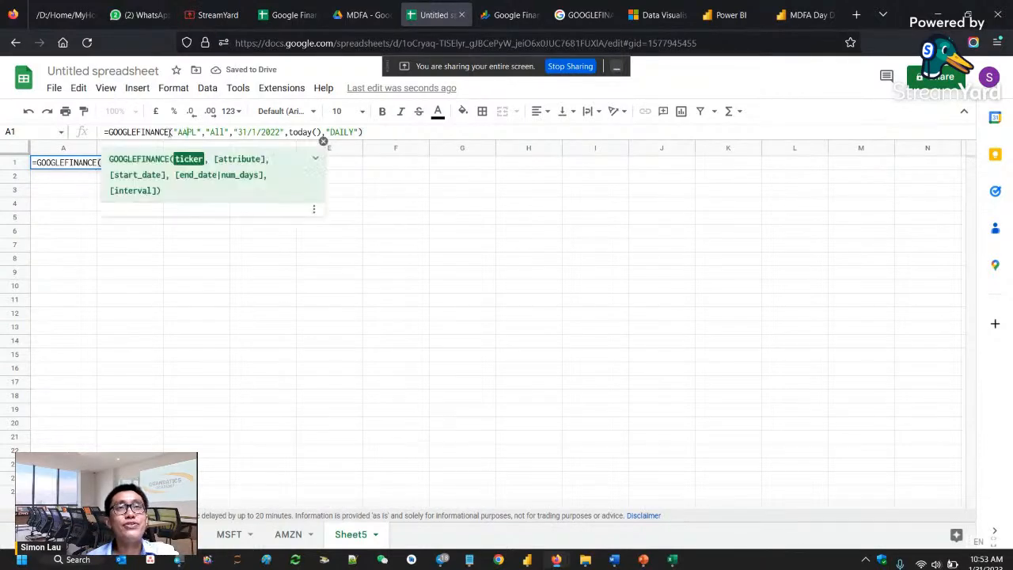
pyautogui.moveTo(181, 131); pyautogui.dragTo(197, 132)
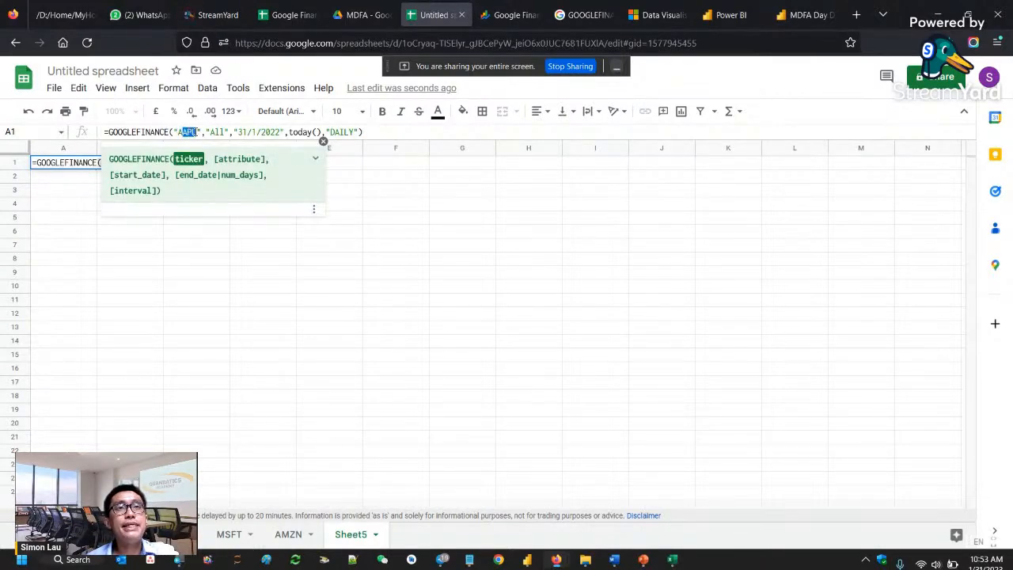
pyautogui.press('BackSpace')
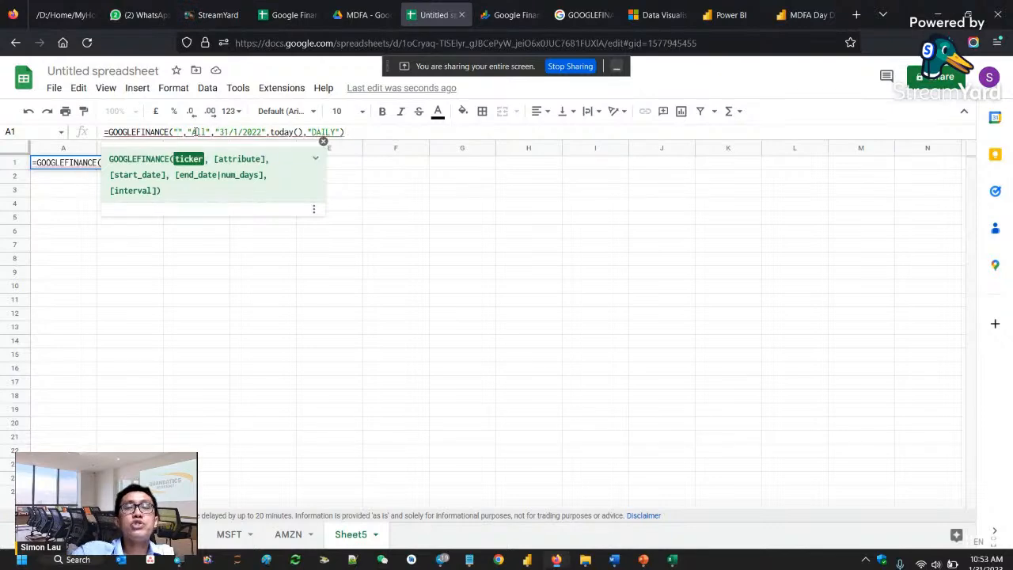
pyautogui.write('GOOG')
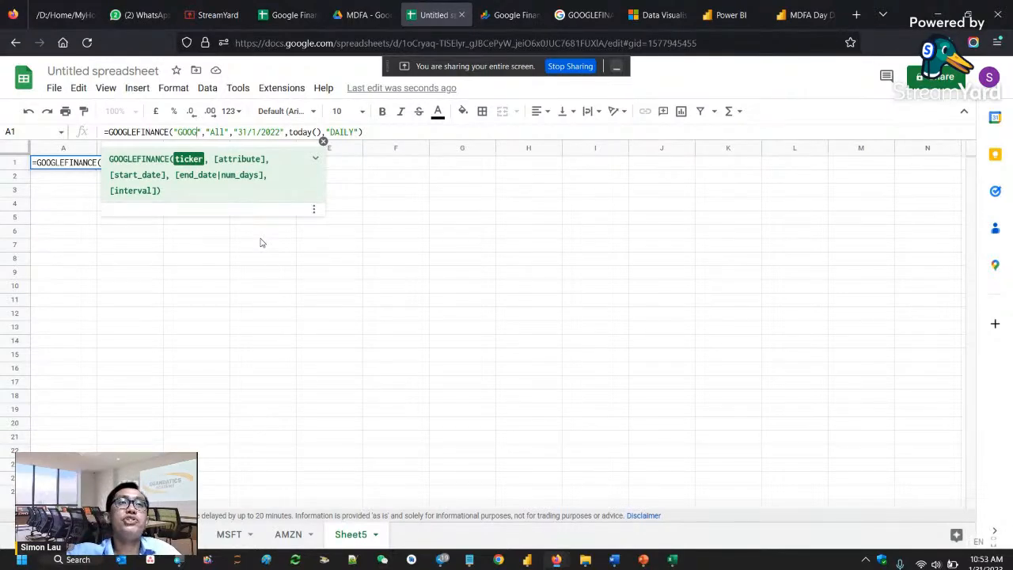
pyautogui.press('Return')
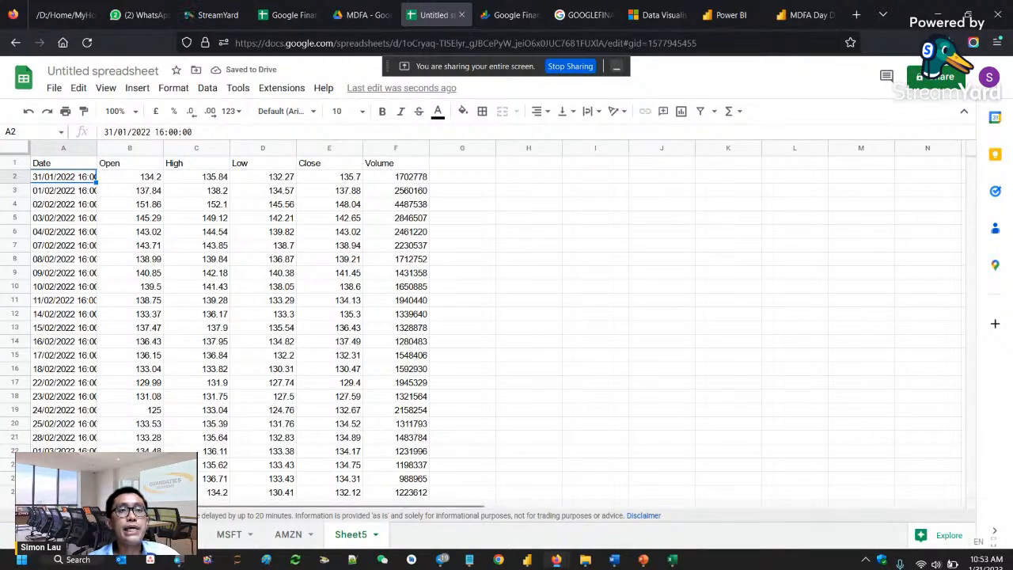
# - Return to the portfolio sheet and enter Bitcoin as the stock name in cell A6
pyautogui.click(113, 534)
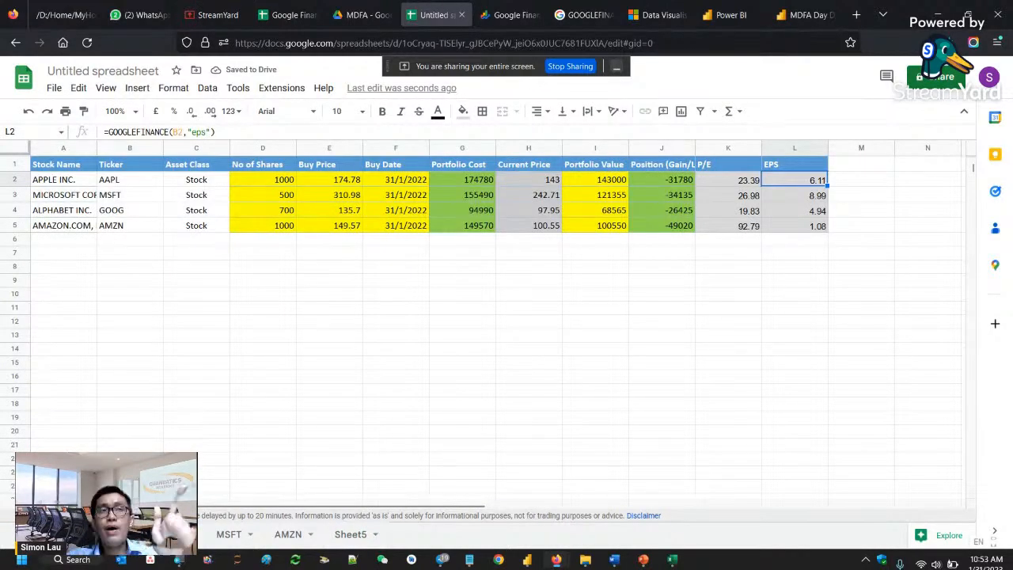
pyautogui.click(537, 507)
pyautogui.click(296, 506)
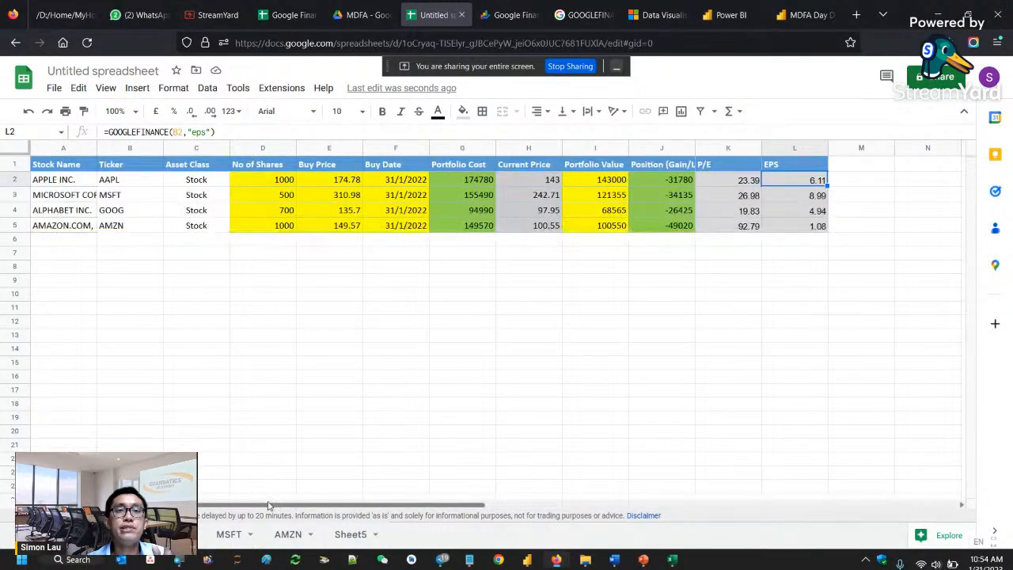
pyautogui.click(70, 245)
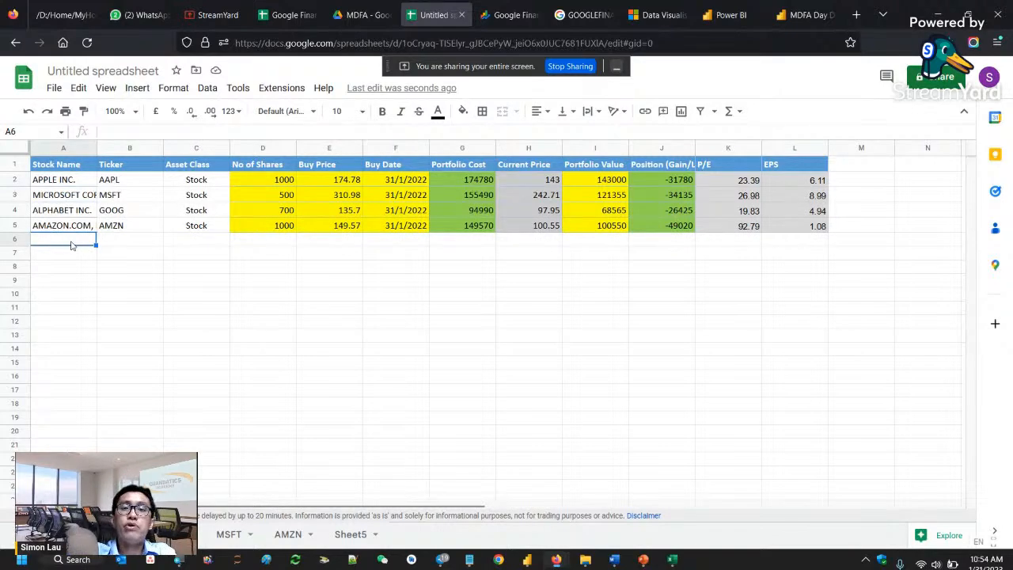
pyautogui.write('Bitco')
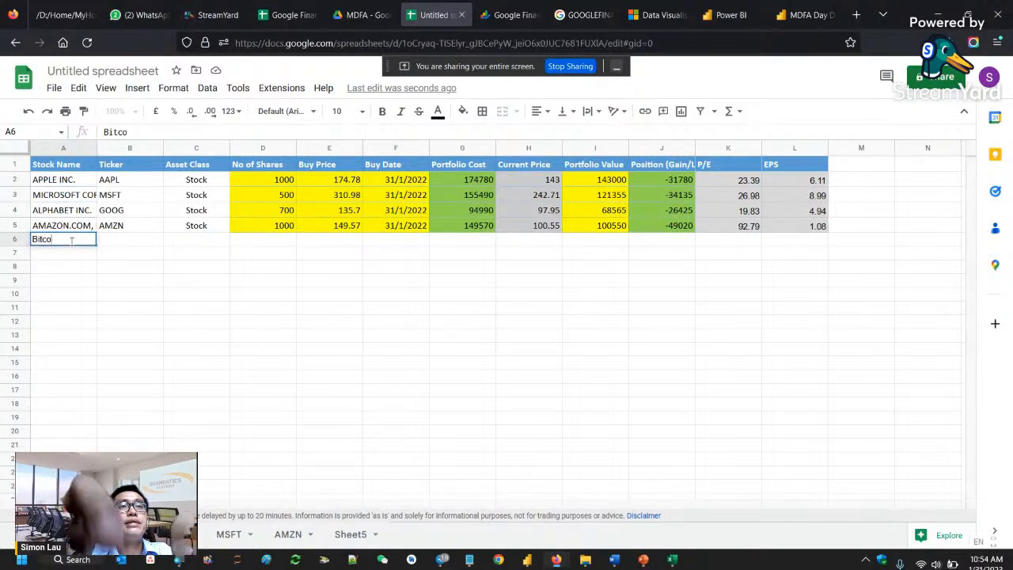
pyautogui.write('in')
pyautogui.press('Return')
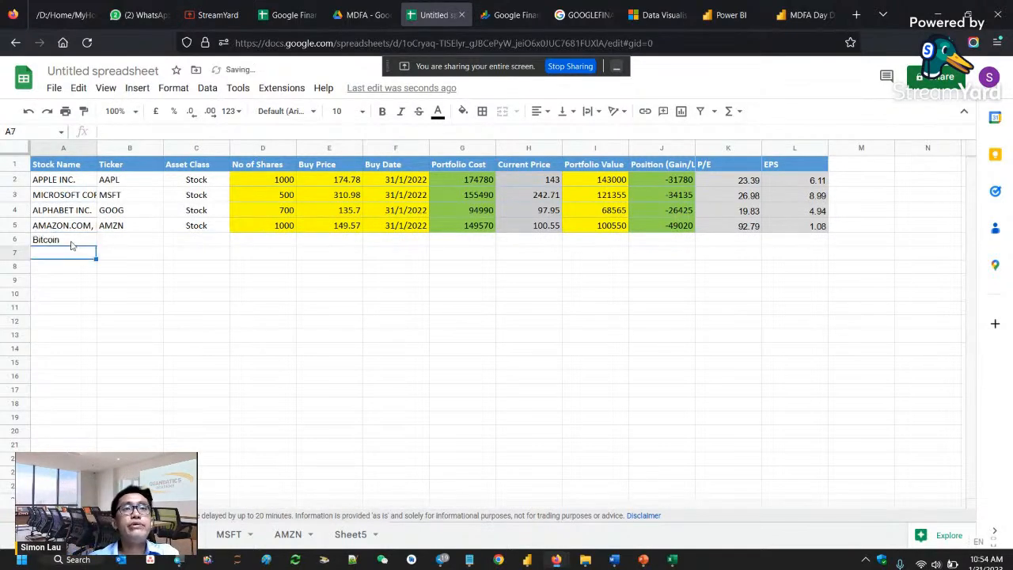
# - Enter 100 as the number of shares in D6 and 23000 as the buy price in E6 for Bitcoin
pyautogui.click(268, 240)
pyautogui.write('100')
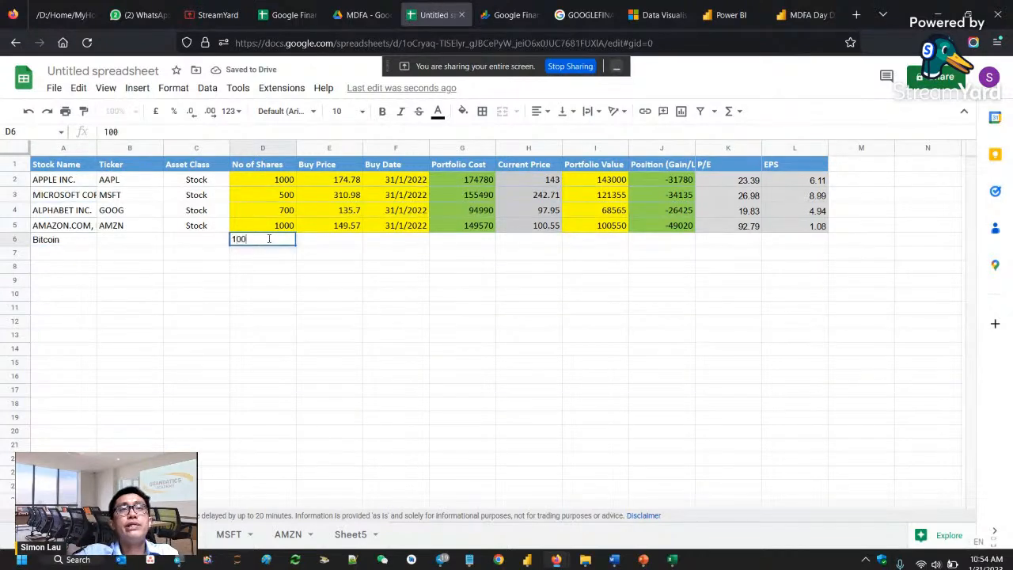
pyautogui.press('Return')
pyautogui.press('Tab')
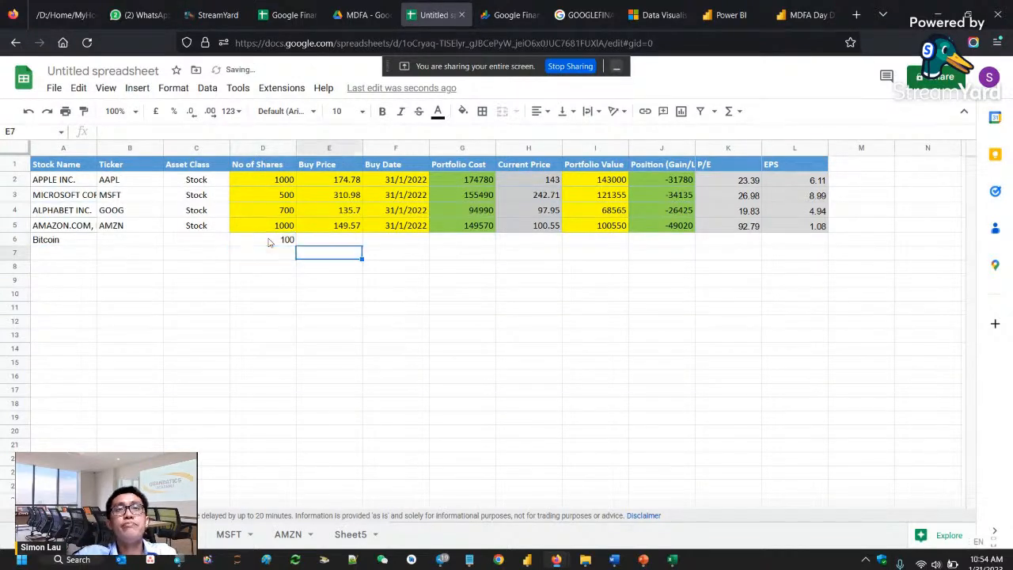
pyautogui.press('Up')
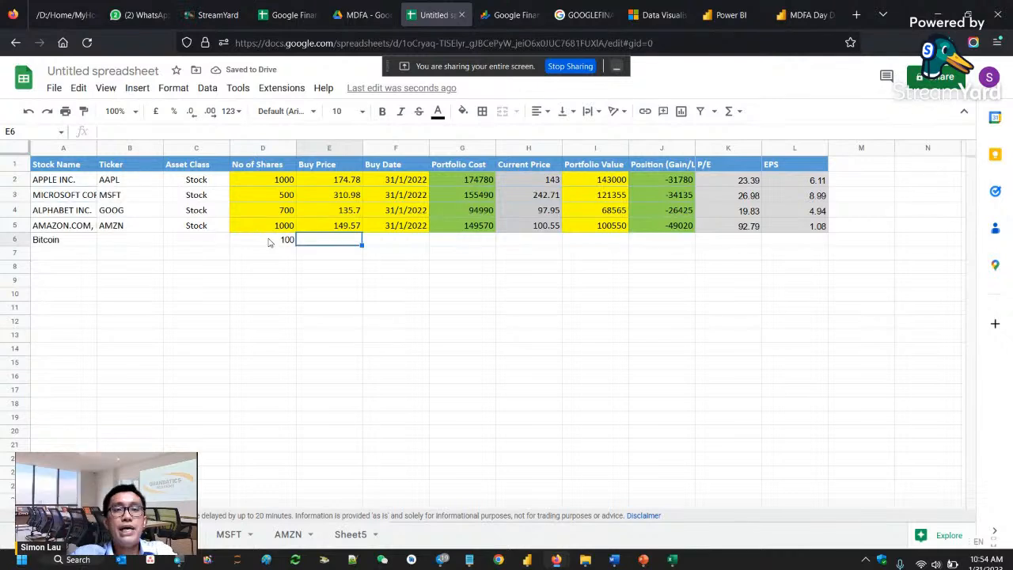
pyautogui.write('23000')
pyautogui.press('Return')
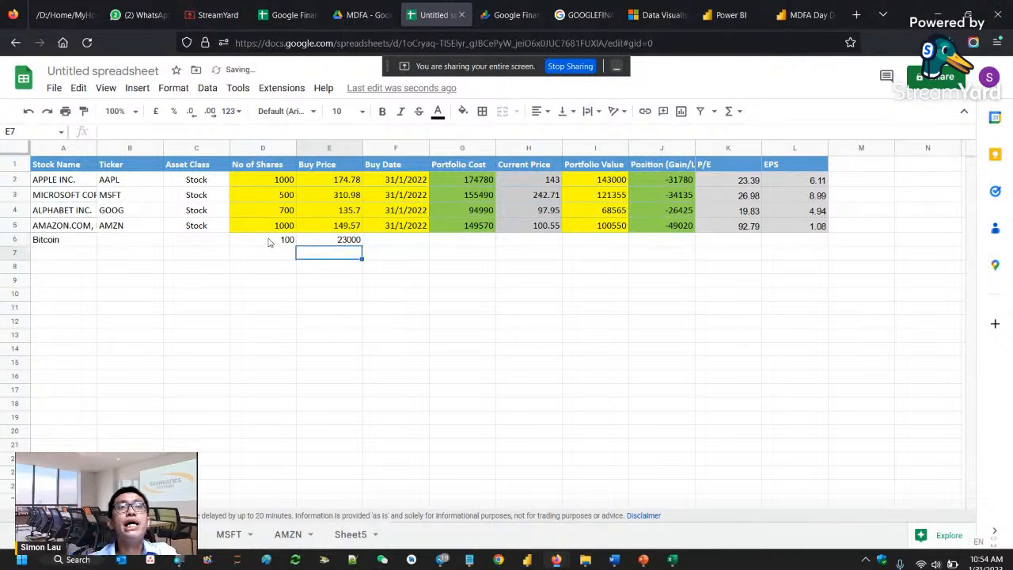
# - Enter Crypto as the asset class of the Bitcoin row in cell C6
pyautogui.click(370, 241)
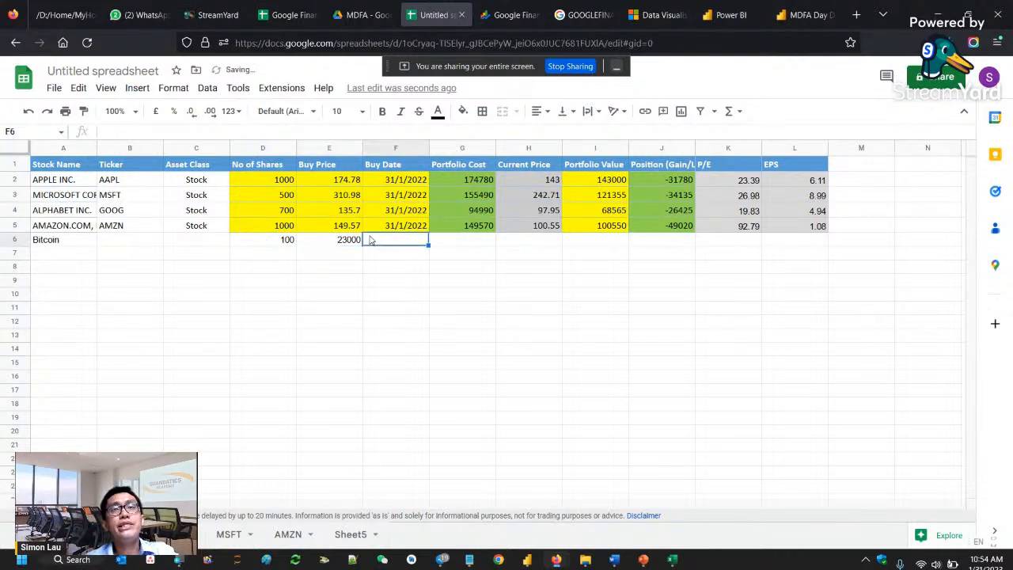
pyautogui.click(465, 243)
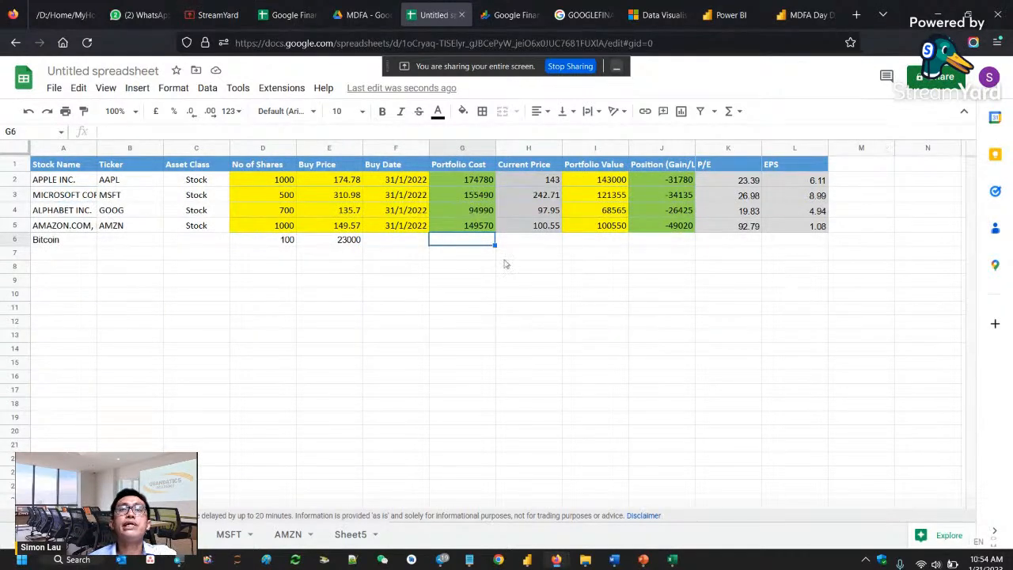
pyautogui.click(639, 243)
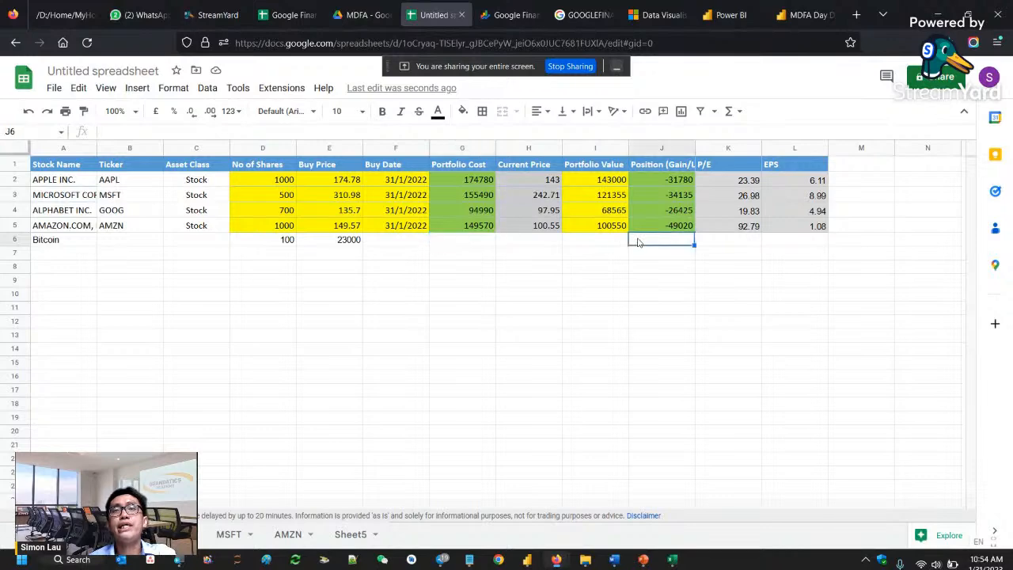
pyautogui.click(610, 245)
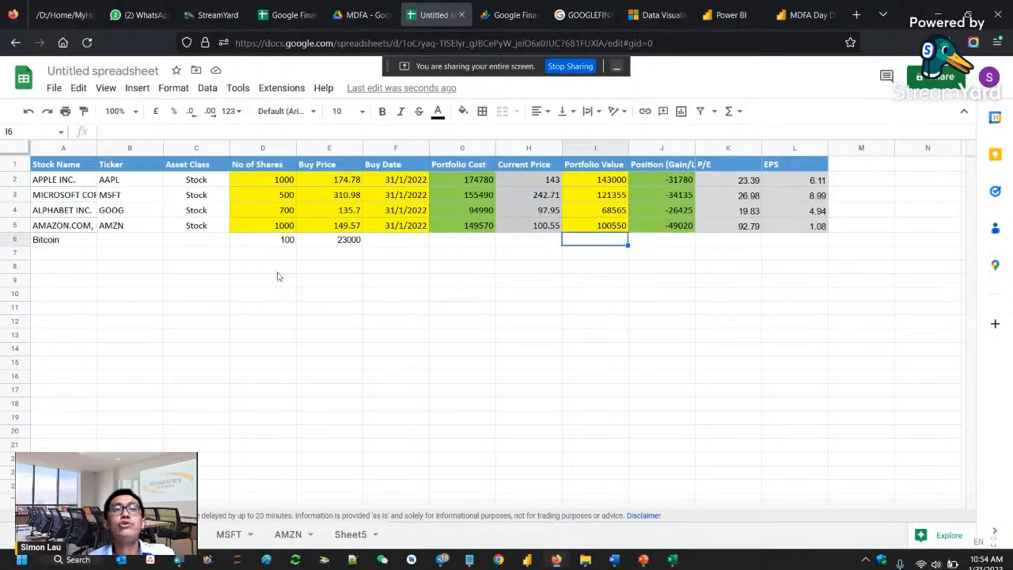
pyautogui.click(184, 242)
pyautogui.write('Crypto')
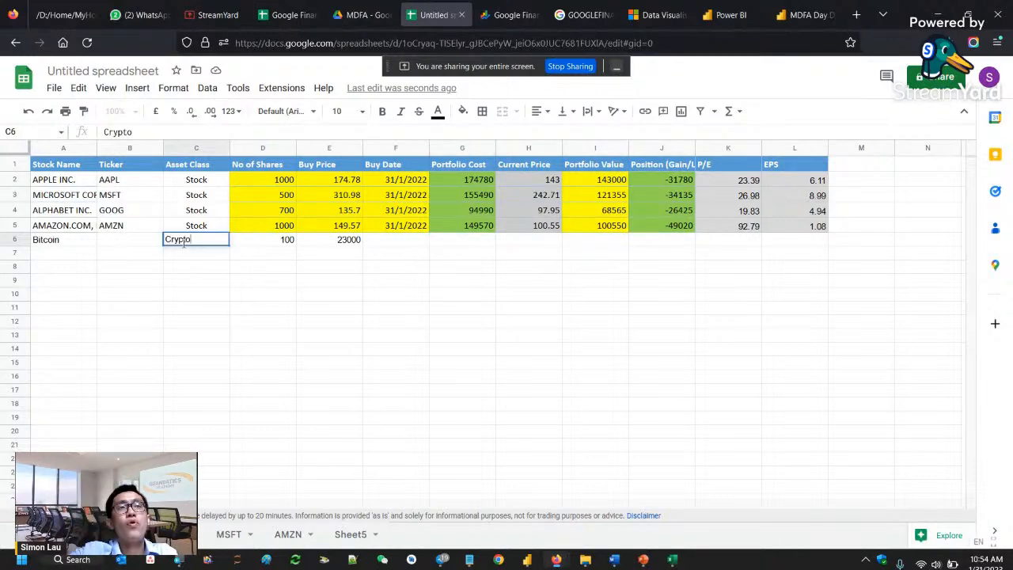
pyautogui.press('Return')
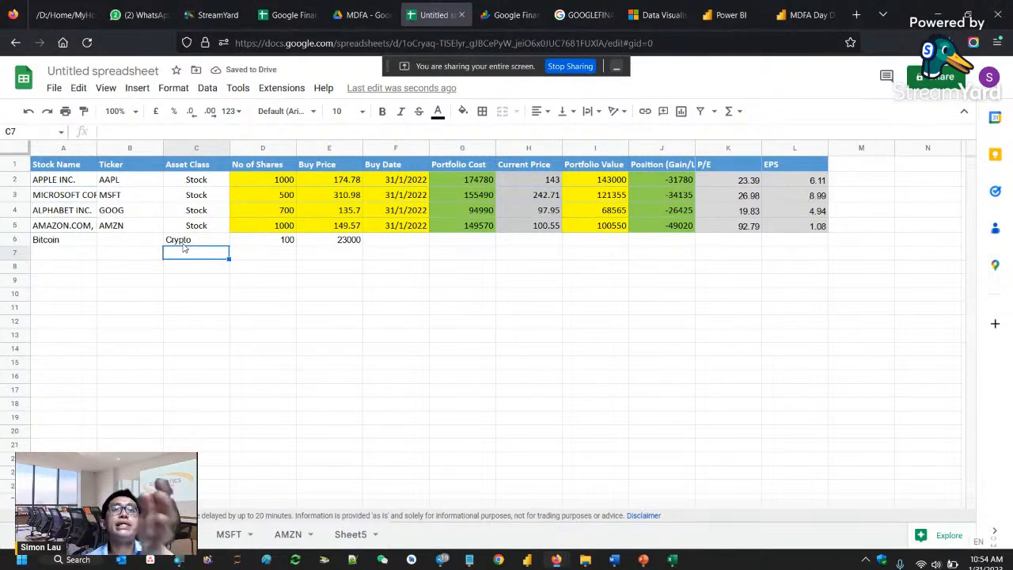
# - Clear all contents of the Bitcoin row, row 6, in the portfolio sheet
pyautogui.click(5, 242)
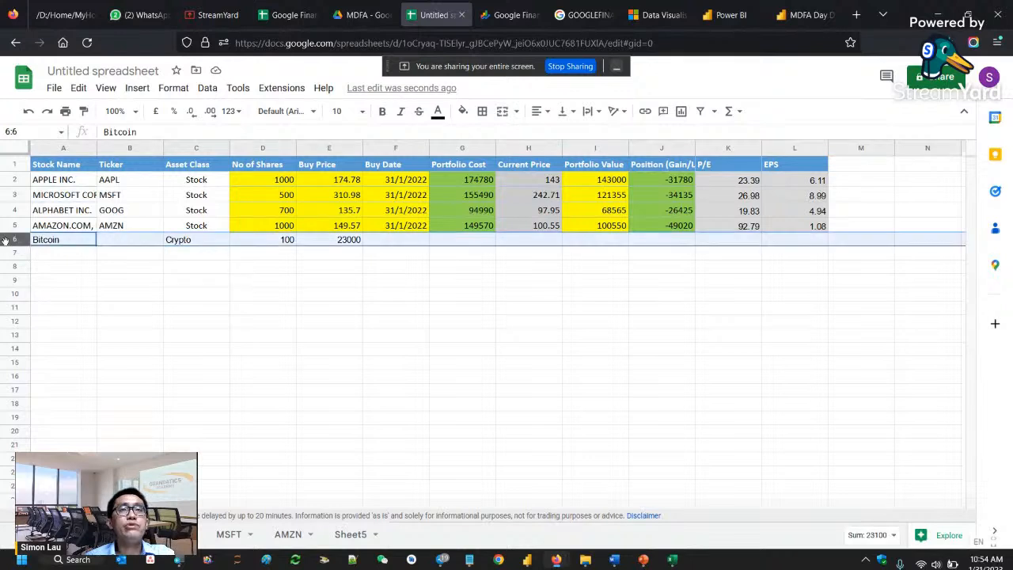
pyautogui.press('Delete')
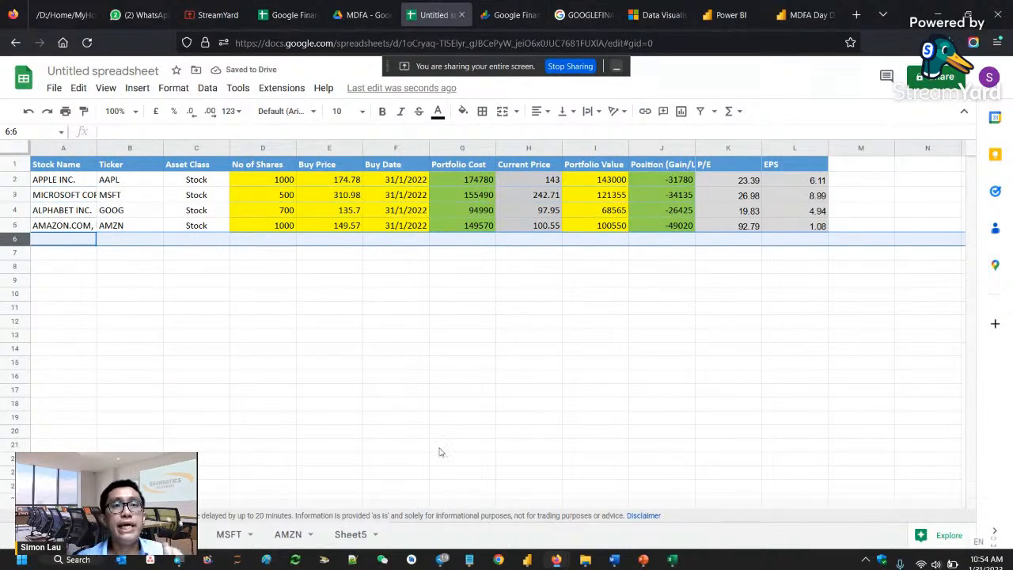
# - Rename Sheet5, which holds the Google price history, as GOOG
pyautogui.doubleClick(351, 535)
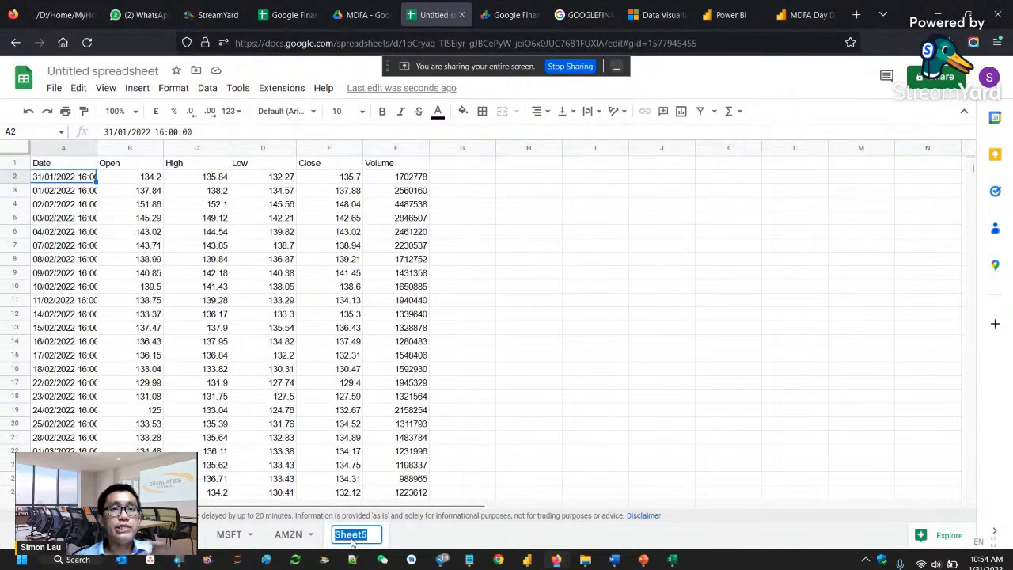
pyautogui.write('GOOG')
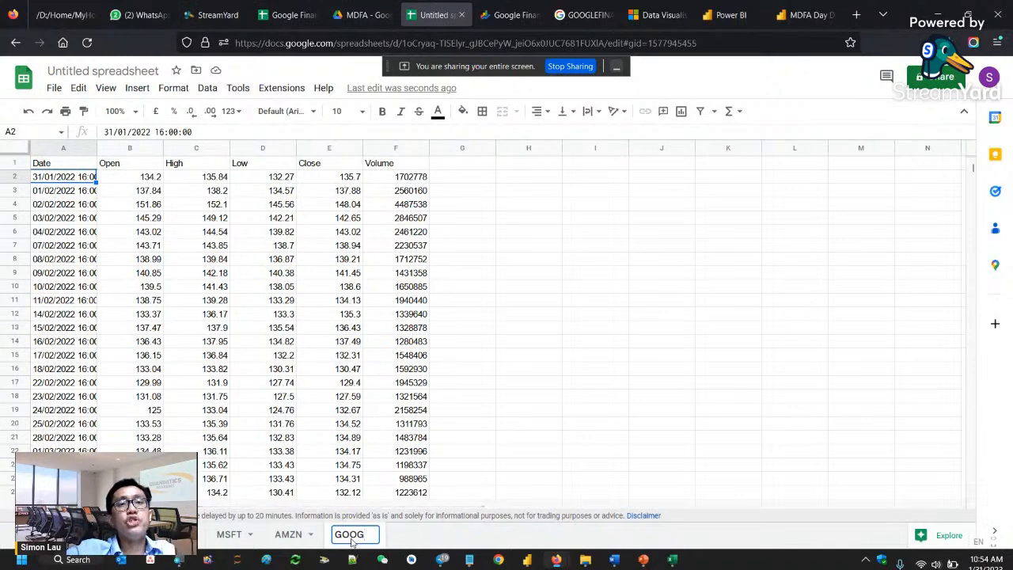
pyautogui.press('Return')
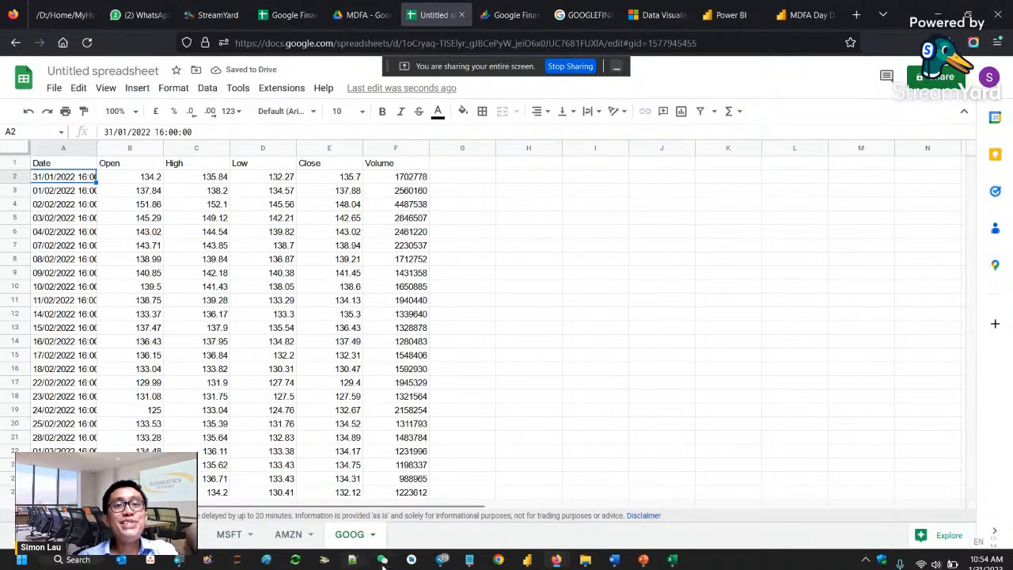
# - Copy the GOOGLEFINANCE formula from cell A1 of the GOOG sheet and send it in the StreamYard private chat
pyautogui.moveTo(465, 560)
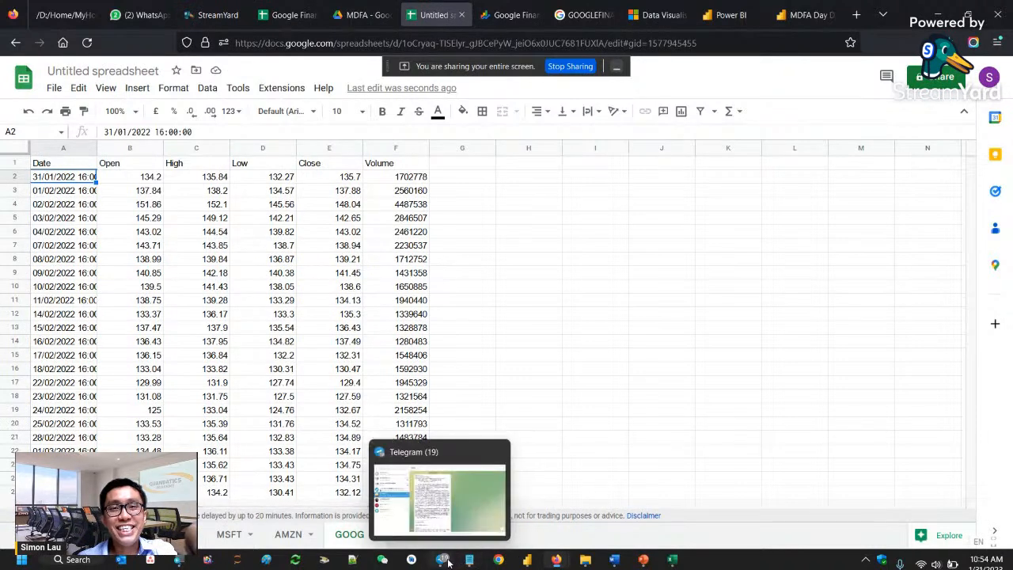
pyautogui.click(218, 16)
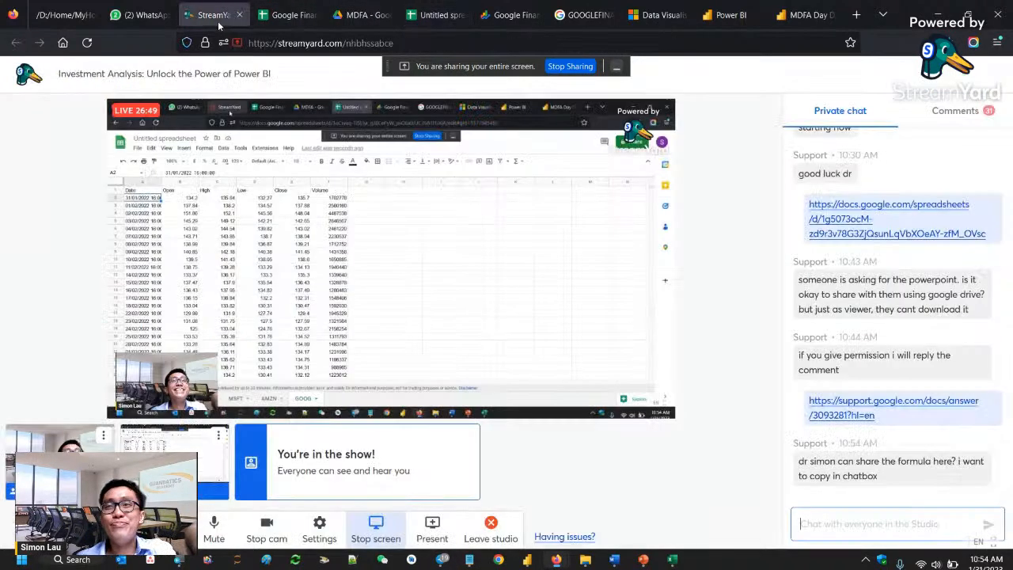
pyautogui.click(890, 517)
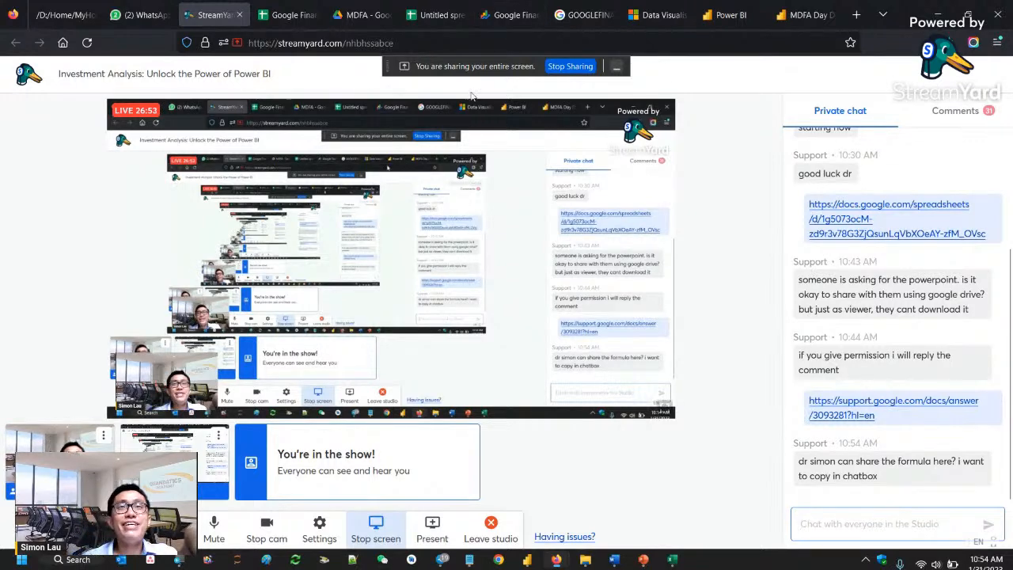
pyautogui.click(440, 15)
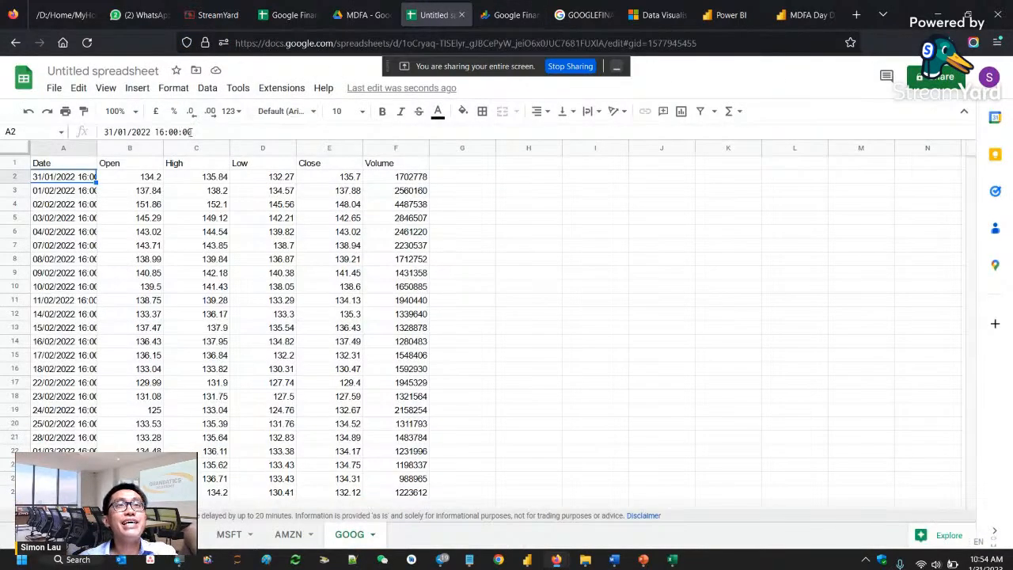
pyautogui.click(87, 161)
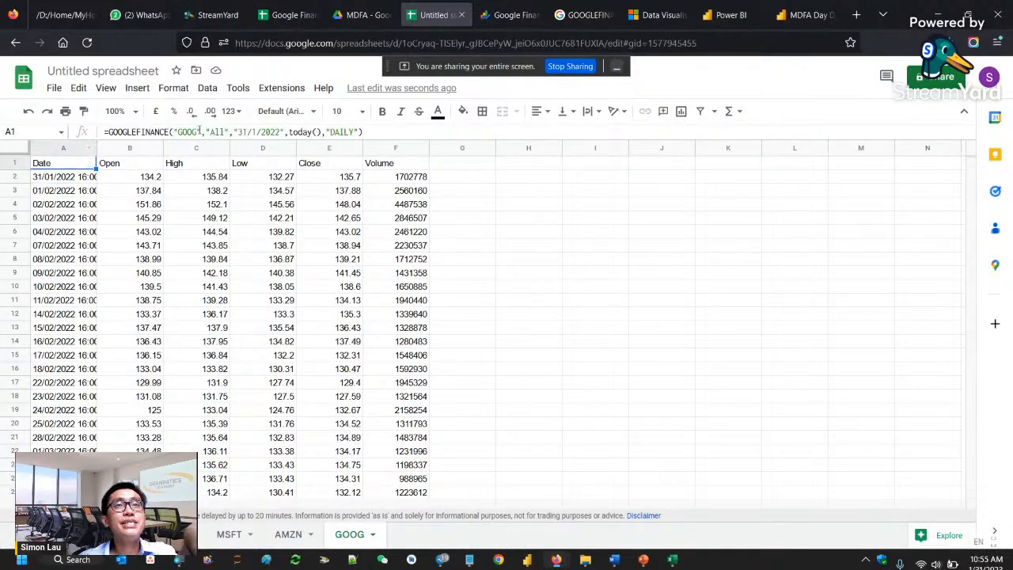
pyautogui.click(199, 132)
pyautogui.hotkey('ctrl', 'a')
pyautogui.hotkey('ctrl', 'c')
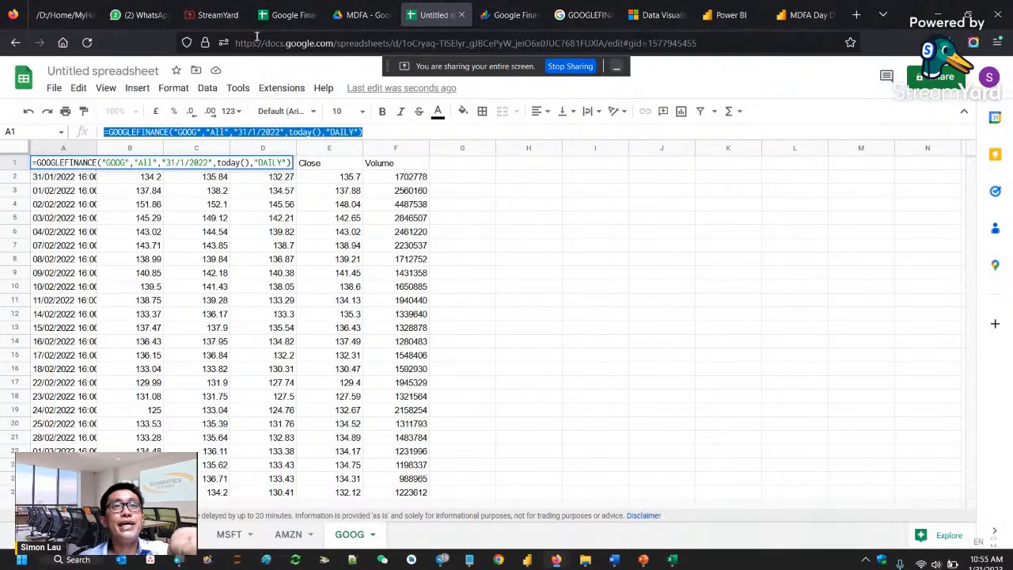
pyautogui.click(205, 18)
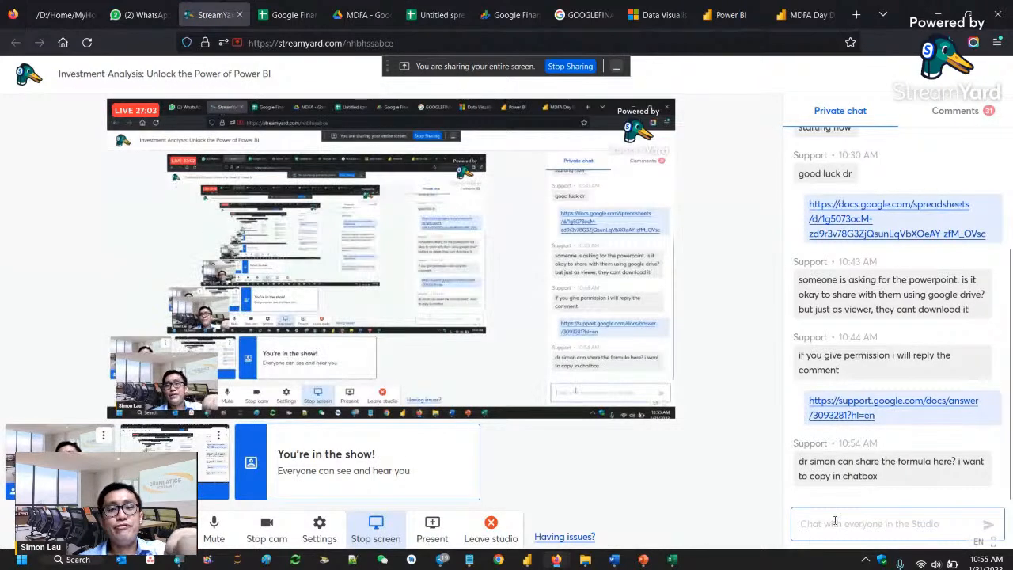
pyautogui.hotkey('ctrl', 'v')
pyautogui.press('Return')
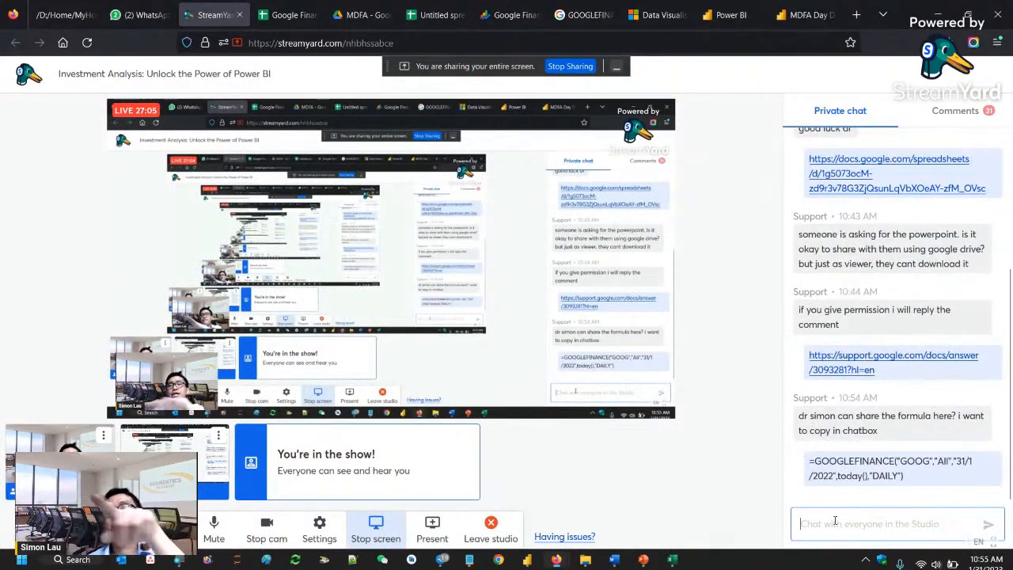
# - Copy Apple's buy price INDEX formula from cell E2 of the portfolio sheet and send it in the StreamYard private chat
pyautogui.click(431, 14)
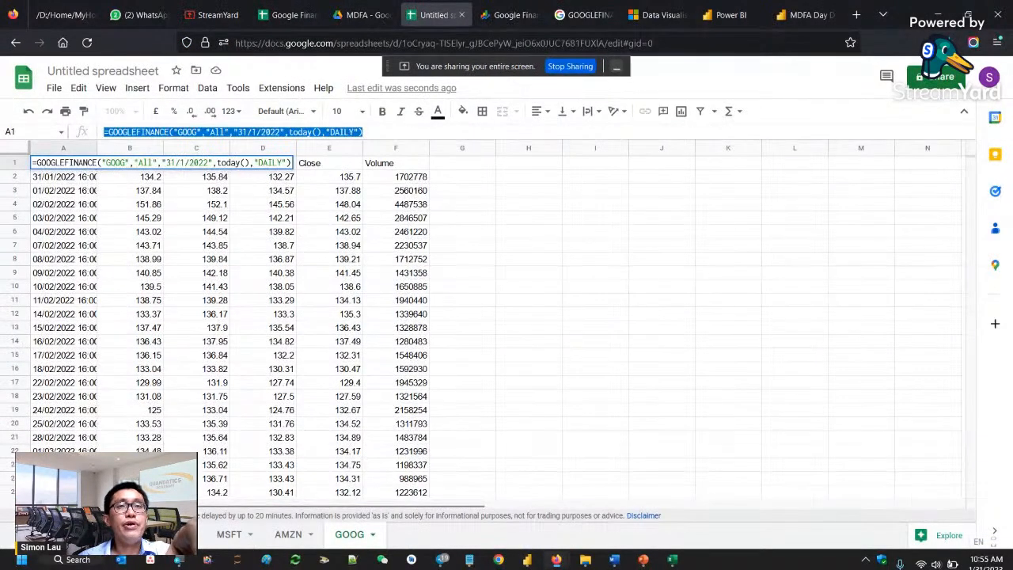
pyautogui.click(104, 534)
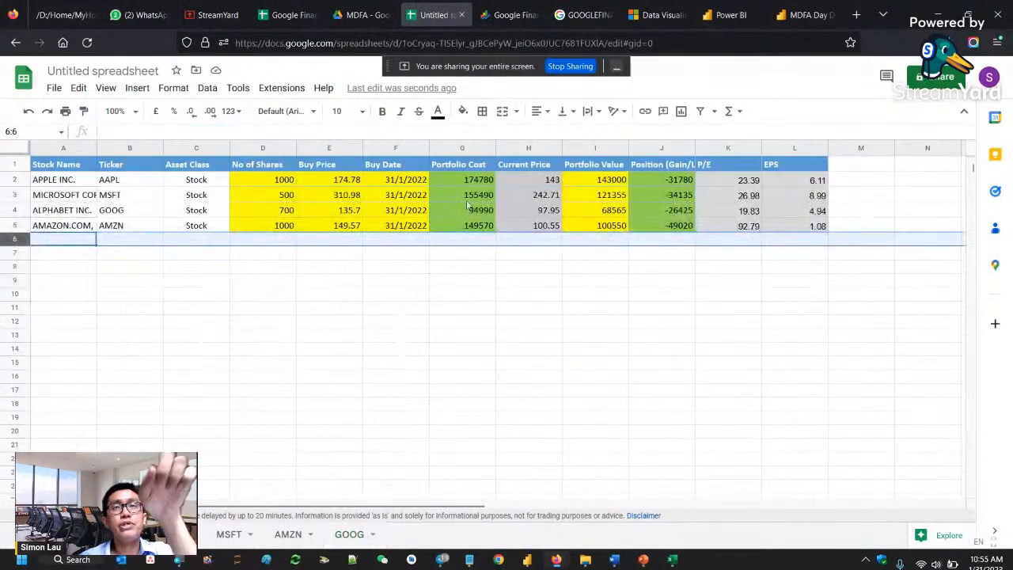
pyautogui.click(358, 181)
pyautogui.moveTo(391, 129); pyautogui.dragTo(115, 144)
pyautogui.hotkey('ctrl', 'c')
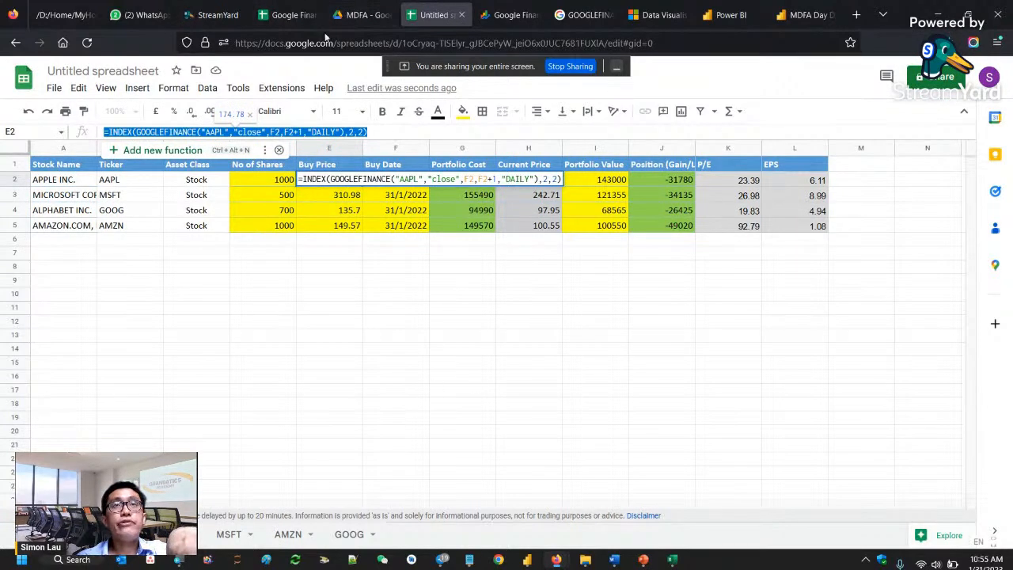
pyautogui.click(212, 14)
pyautogui.click(907, 521)
pyautogui.hotkey('ctrl', 'v')
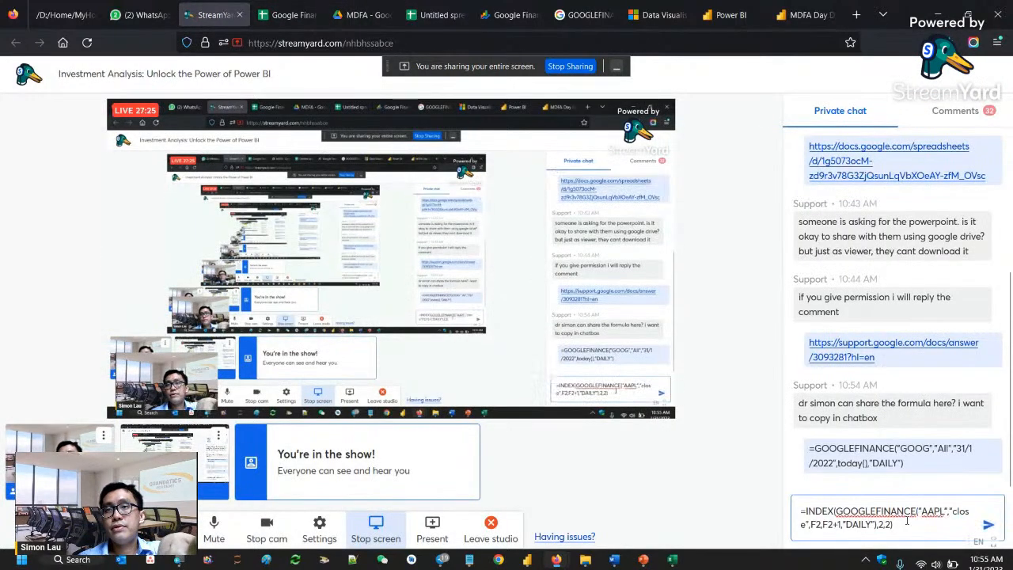
pyautogui.press('Return')
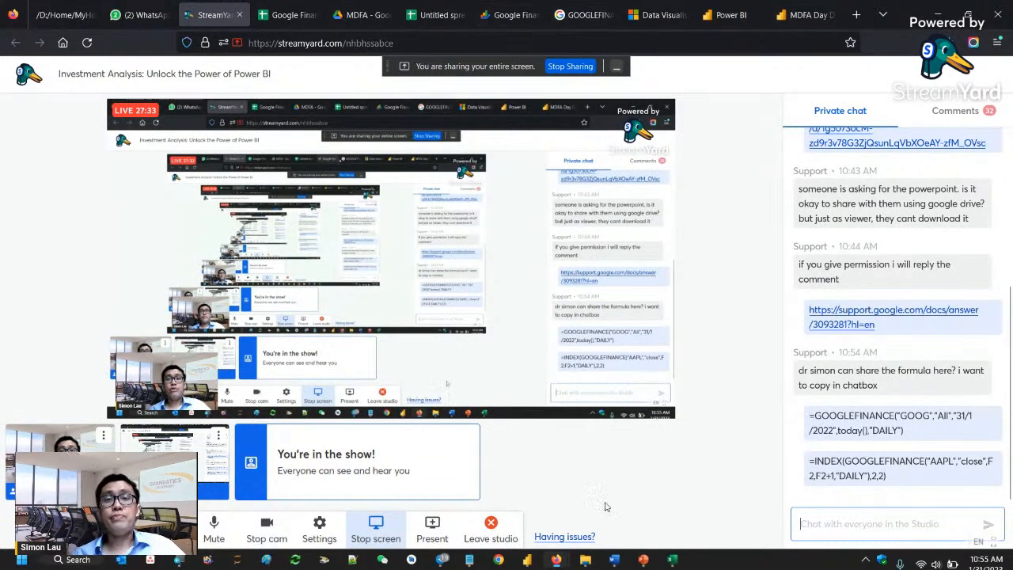
# - Return to the untitled spreadsheet and highlight its web address from the start through the document ID, excluding the /edit part
pyautogui.click(442, 15)
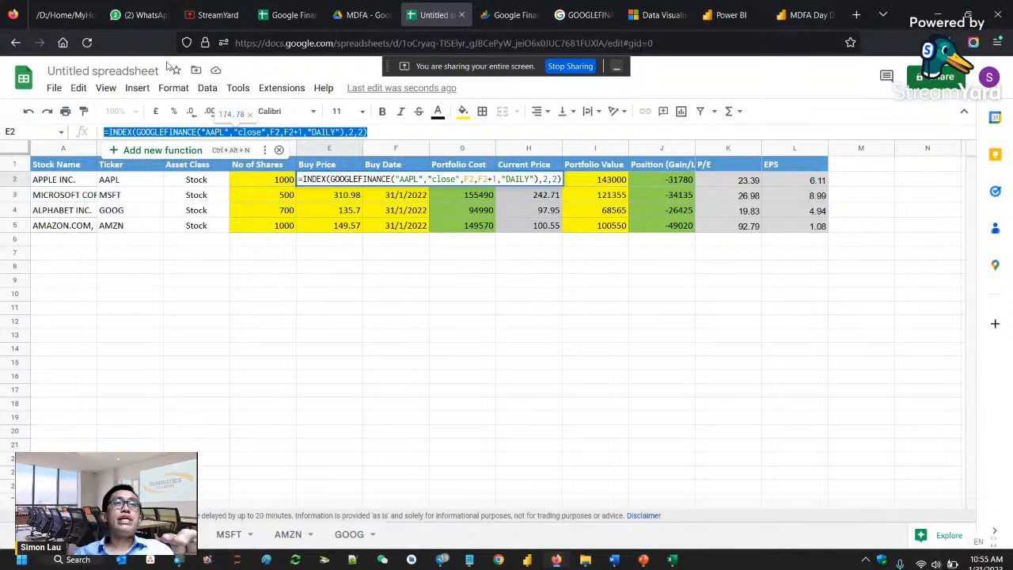
pyautogui.doubleClick(69, 71)
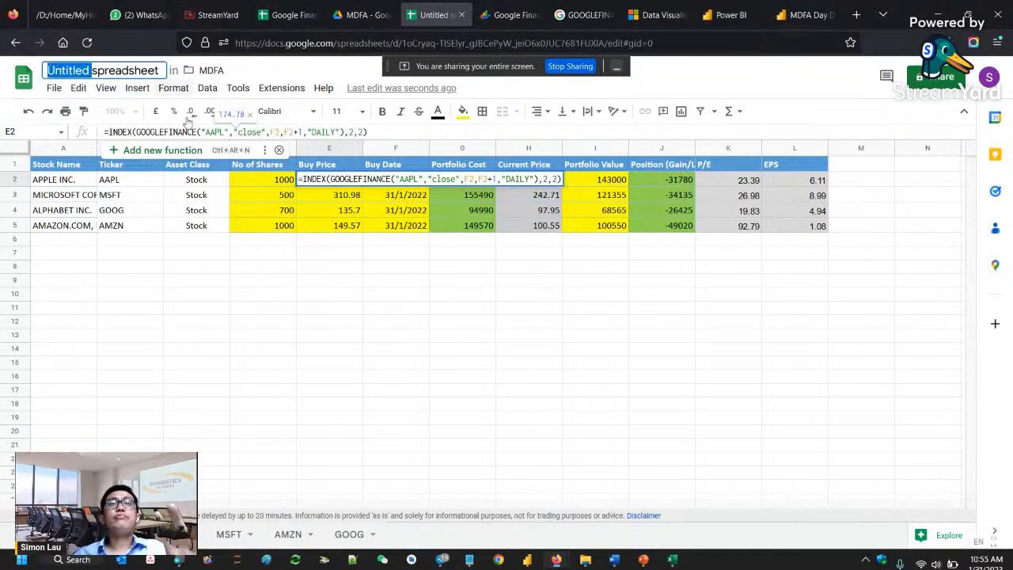
pyautogui.click(262, 348)
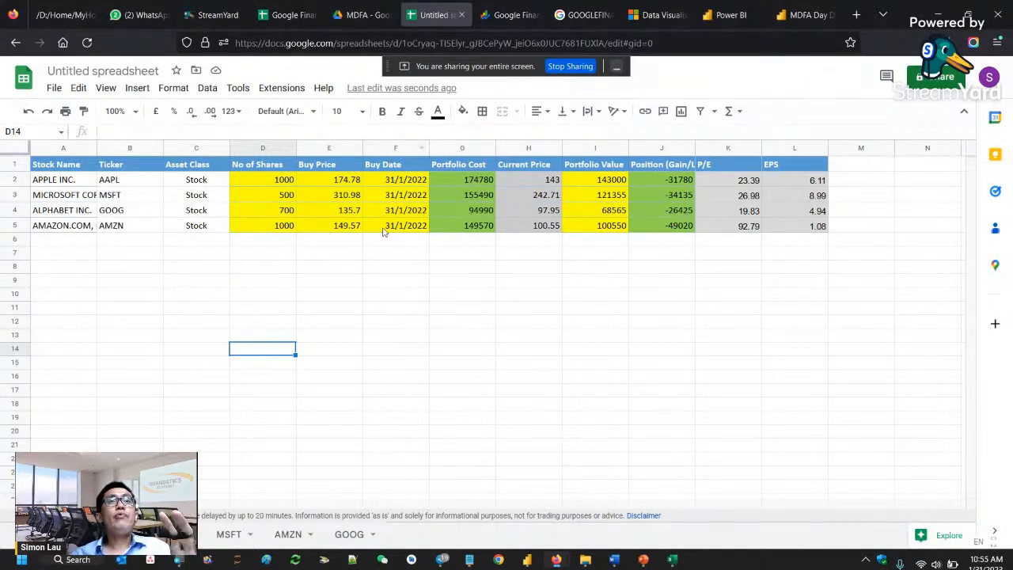
pyautogui.click(384, 39)
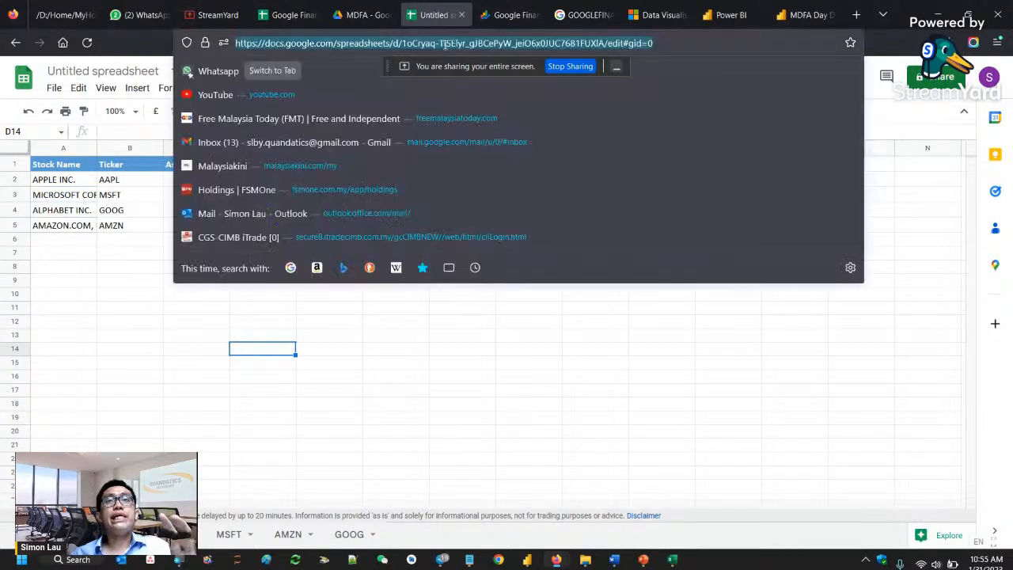
pyautogui.click(590, 46)
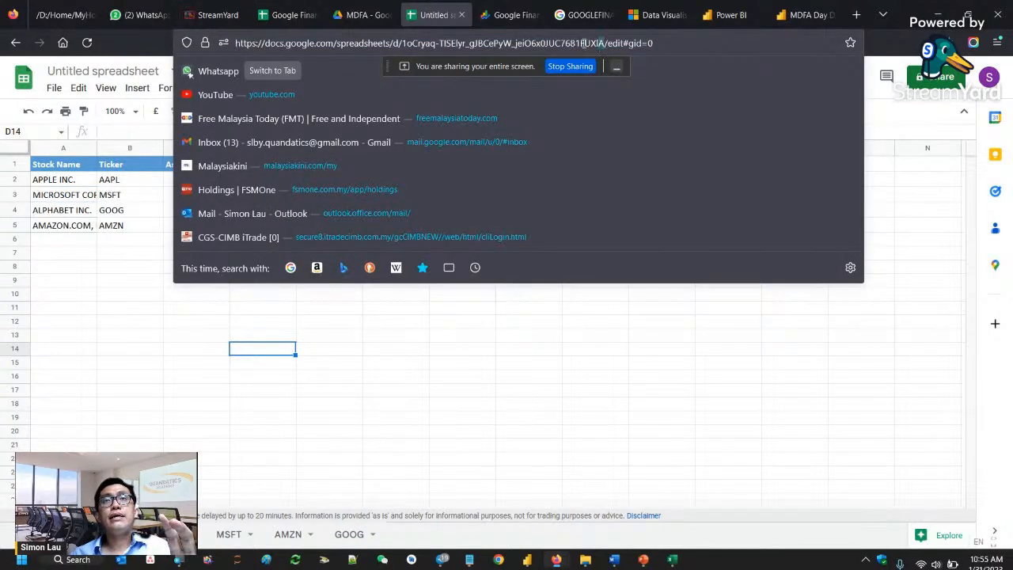
pyautogui.moveTo(603, 45); pyautogui.dragTo(225, 54)
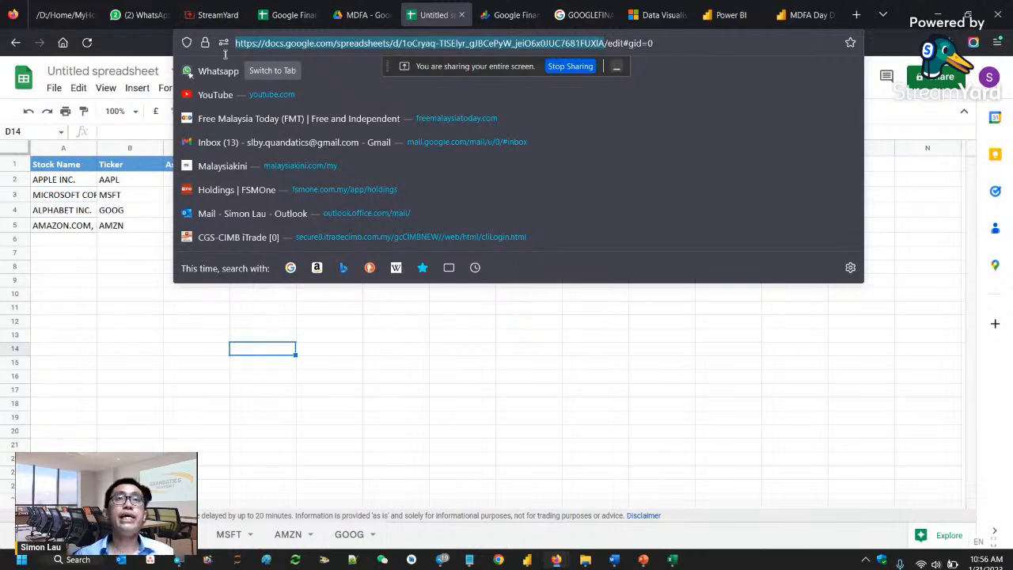
# - Switch to the Google Finance Demo Data spreadsheet and highlight the main part of its web address
pyautogui.click(267, 12)
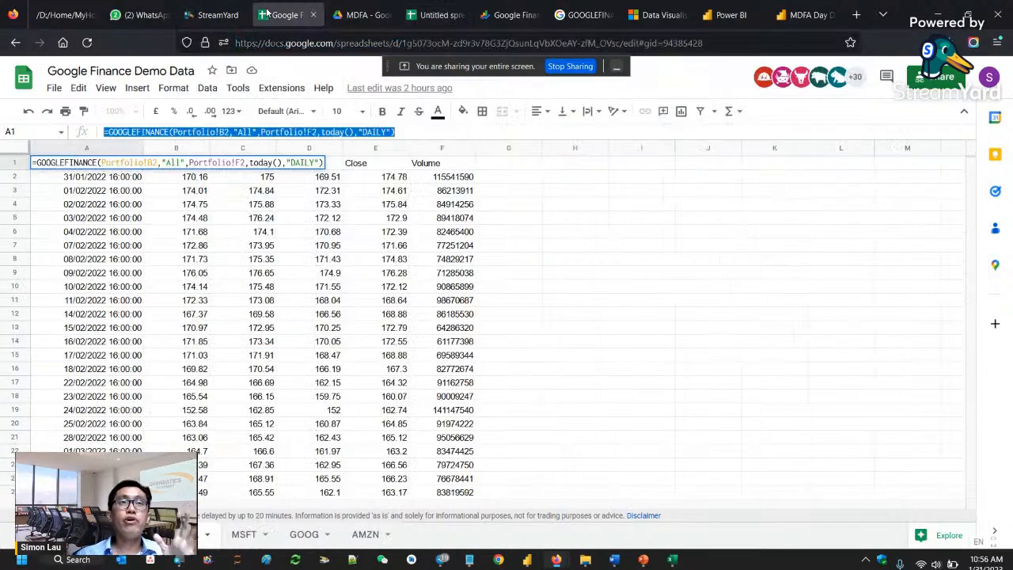
pyautogui.click(562, 44)
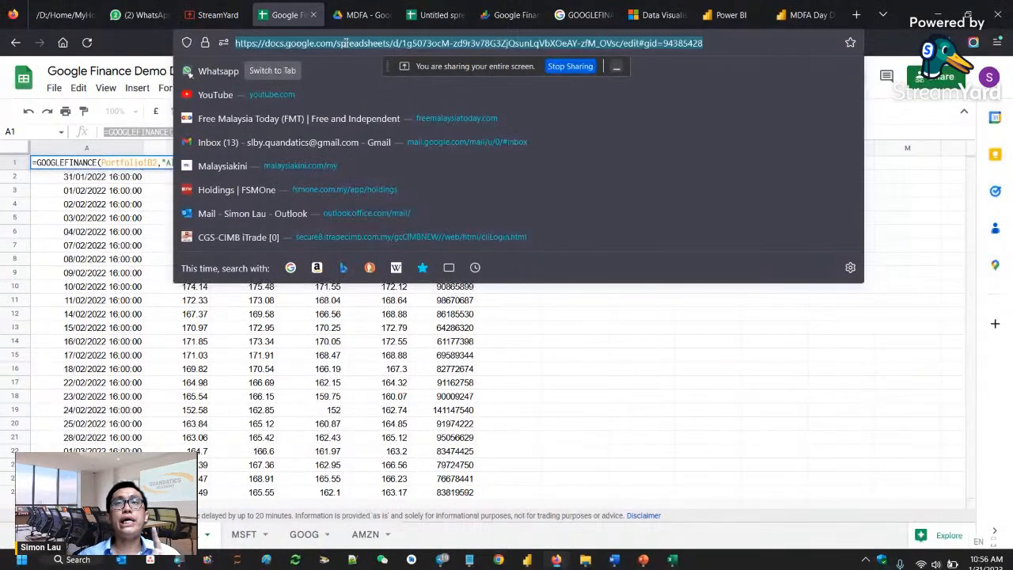
pyautogui.moveTo(616, 44); pyautogui.dragTo(297, 44)
# - Look through the stock price history sheets in the untitled spreadsheet, ending on the portfolio sheet
pyautogui.click(426, 16)
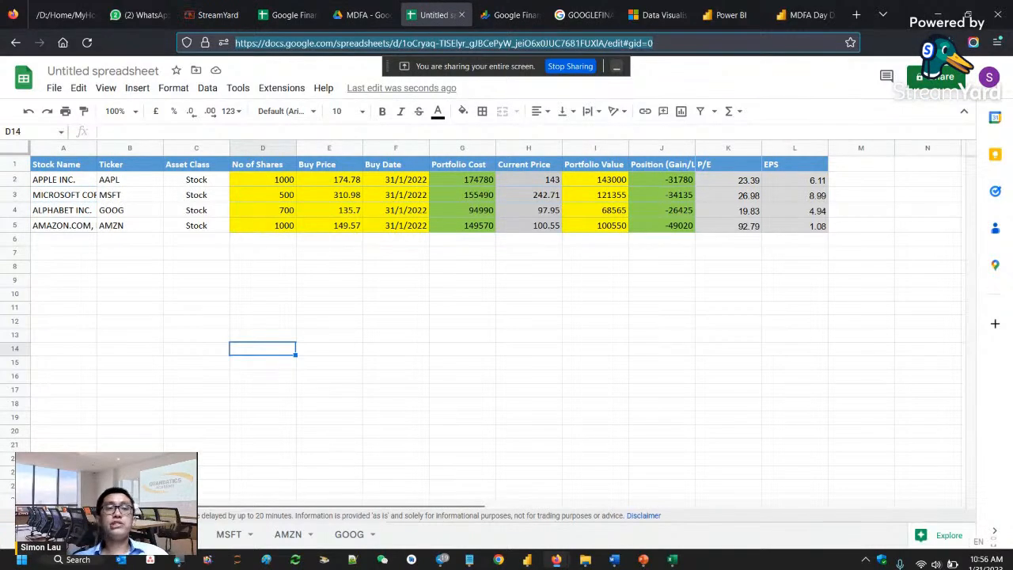
pyautogui.click(238, 535)
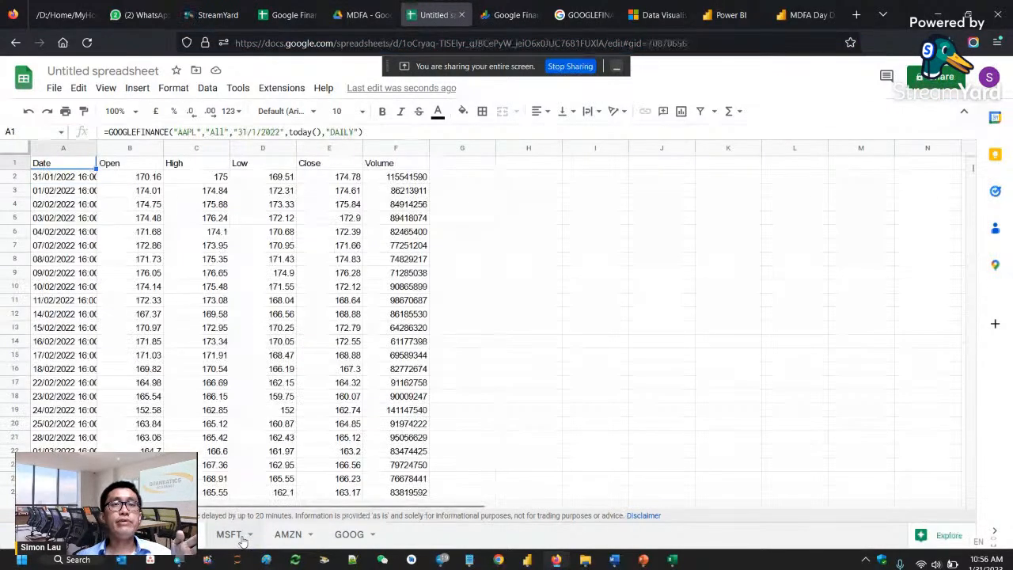
pyautogui.click(305, 536)
pyautogui.click(337, 536)
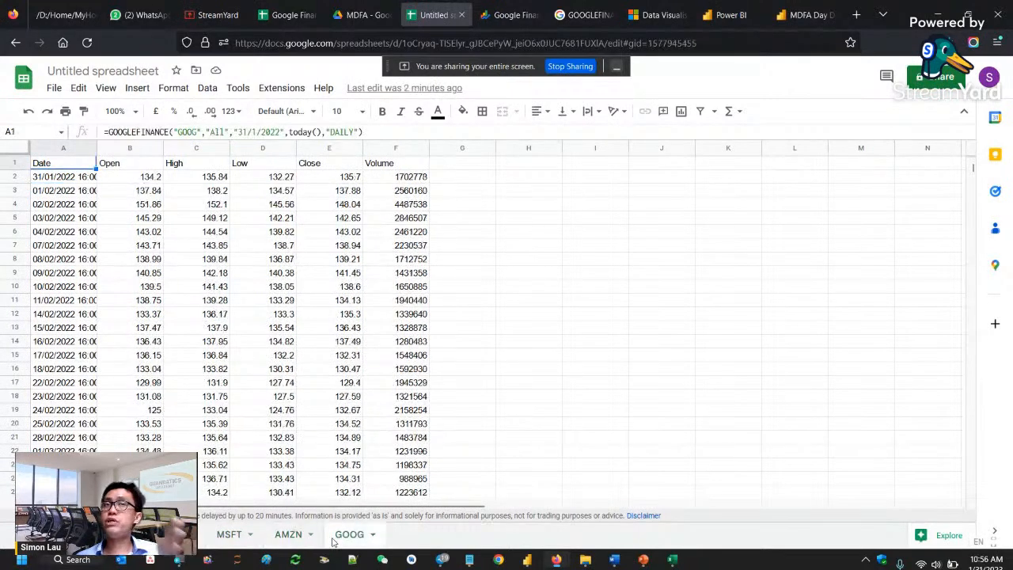
pyautogui.click(115, 535)
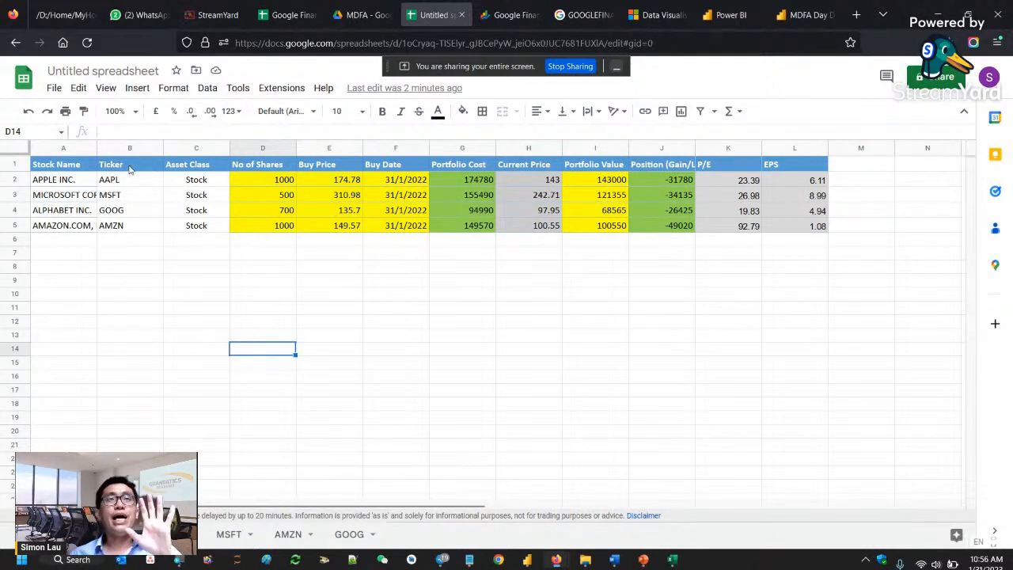
pyautogui.click(202, 16)
pyautogui.click(443, 18)
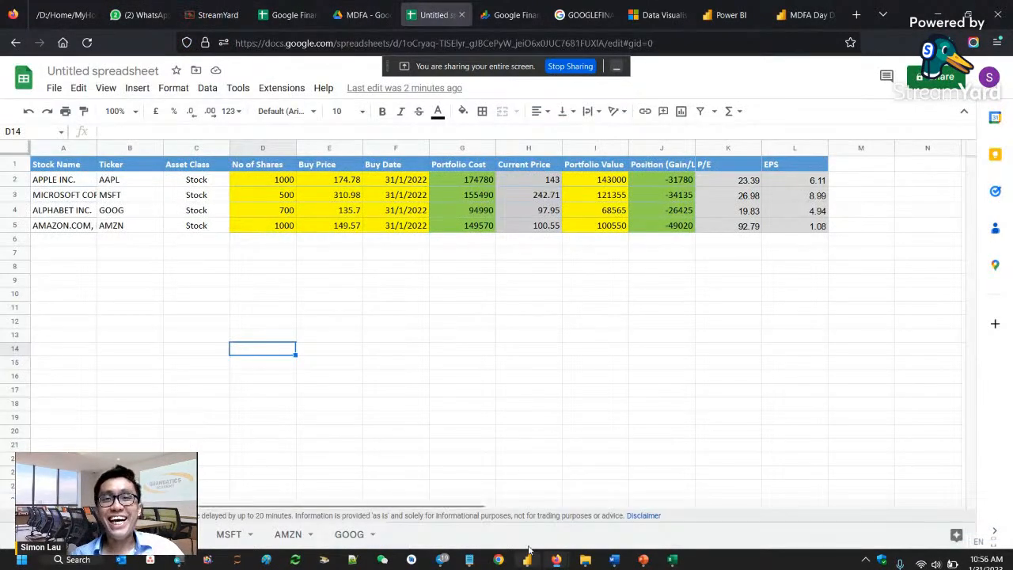
# - Switch to the untitled Power BI Desktop report and dismiss the open account pop-up
pyautogui.moveTo(528, 559)
pyautogui.moveTo(556, 539)
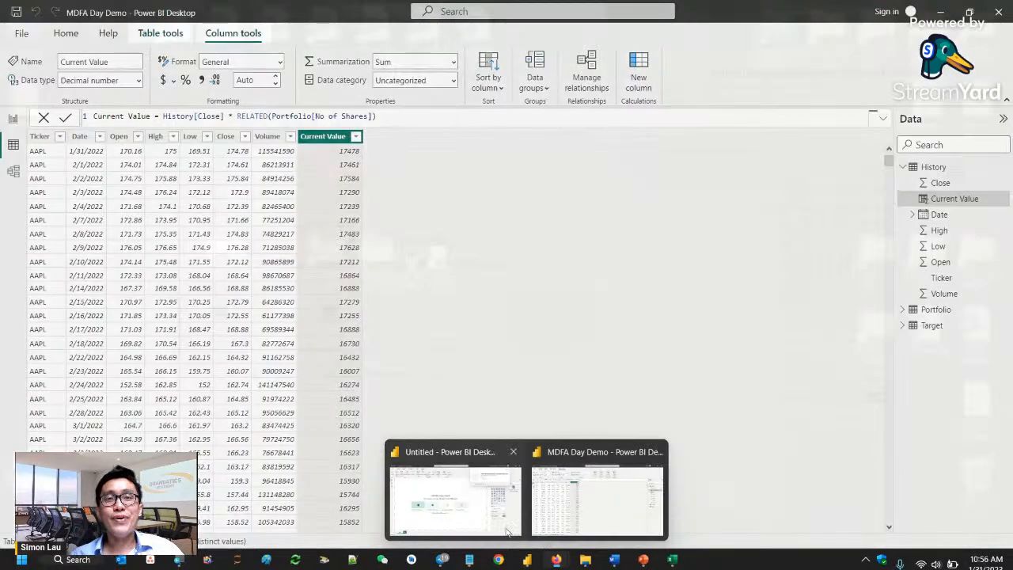
pyautogui.click(455, 494)
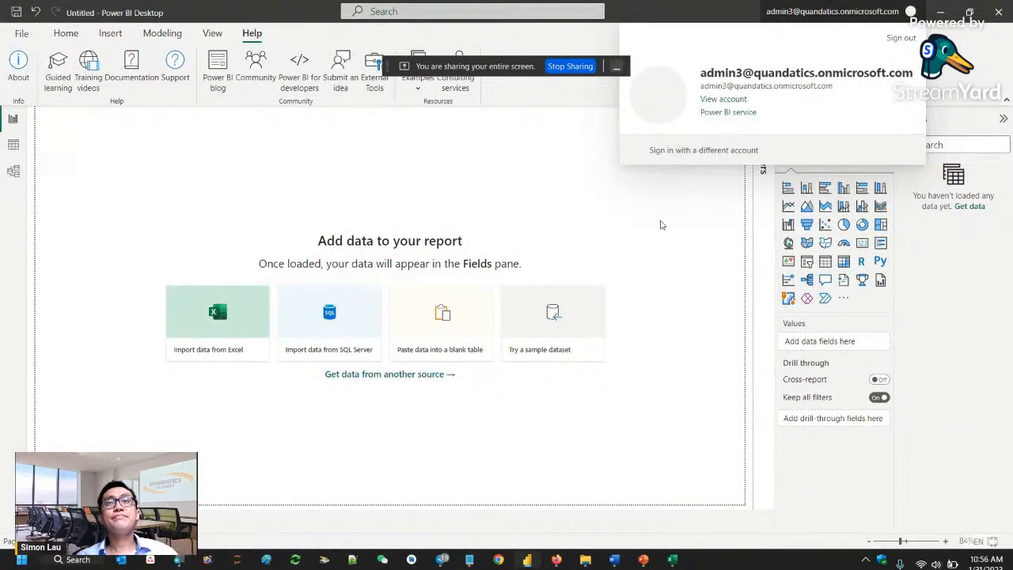
pyautogui.click(660, 224)
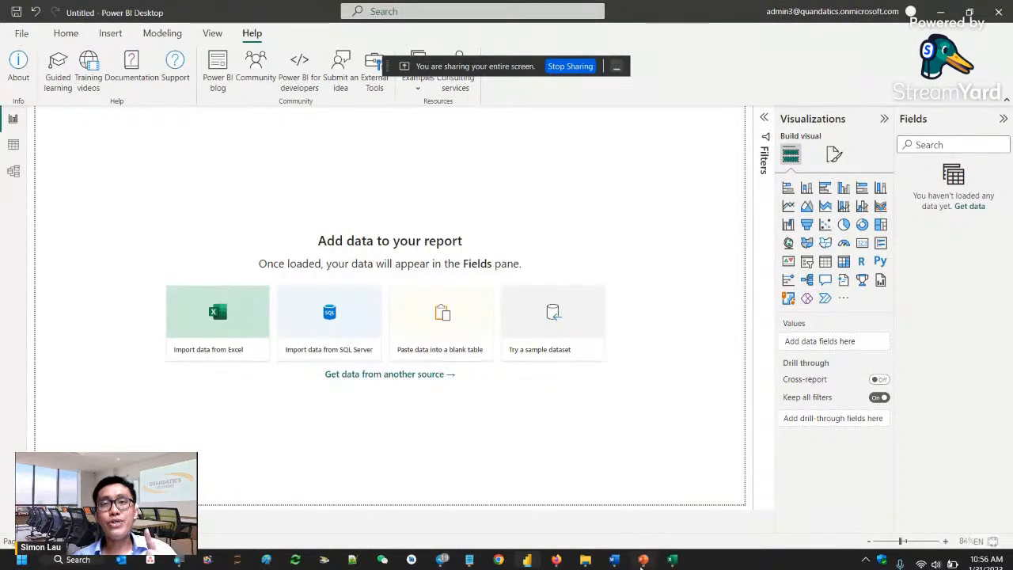
# - Switch to the MDFA 31 Jan 2023 PowerPoint deck and start the slide show from slide 18, Conduct Portfolio Analysis
pyautogui.click(642, 560)
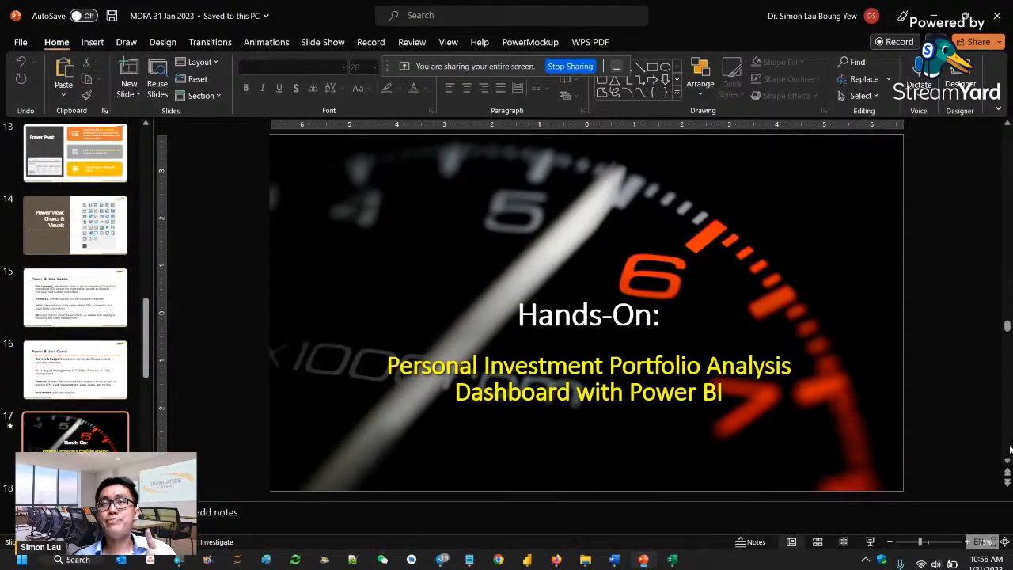
pyautogui.scroll(-1, 1005, 457)
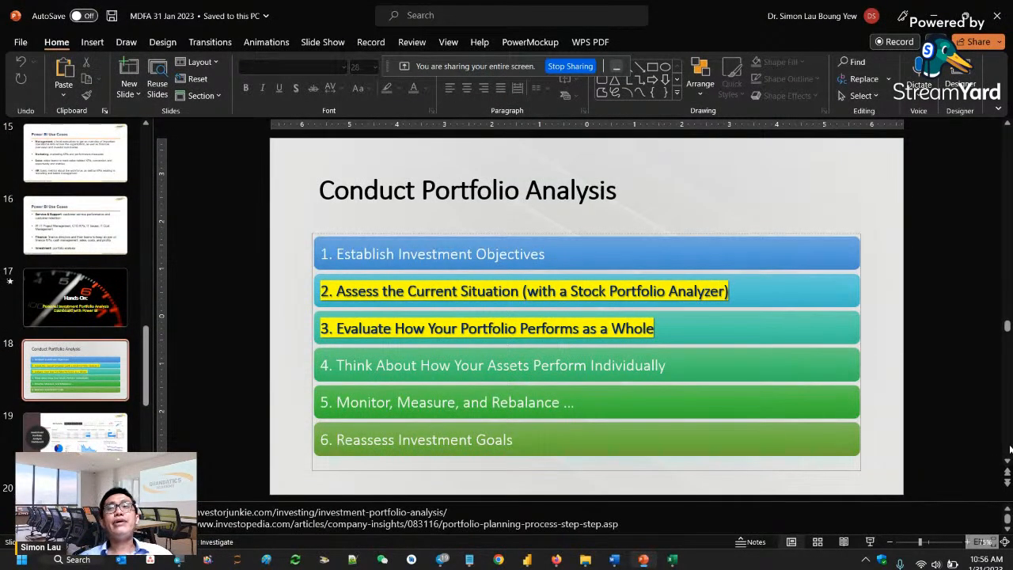
pyautogui.click(870, 542)
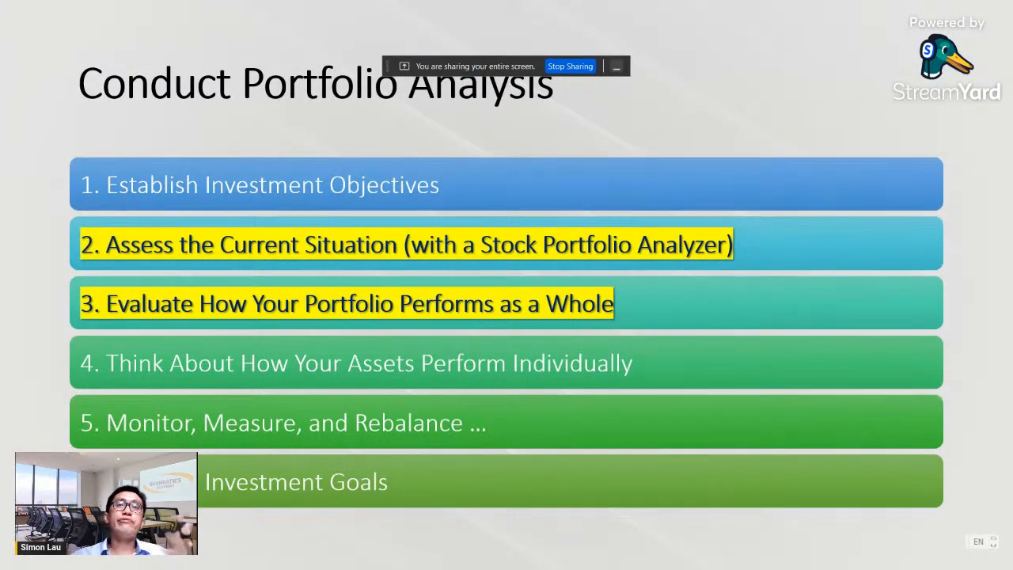
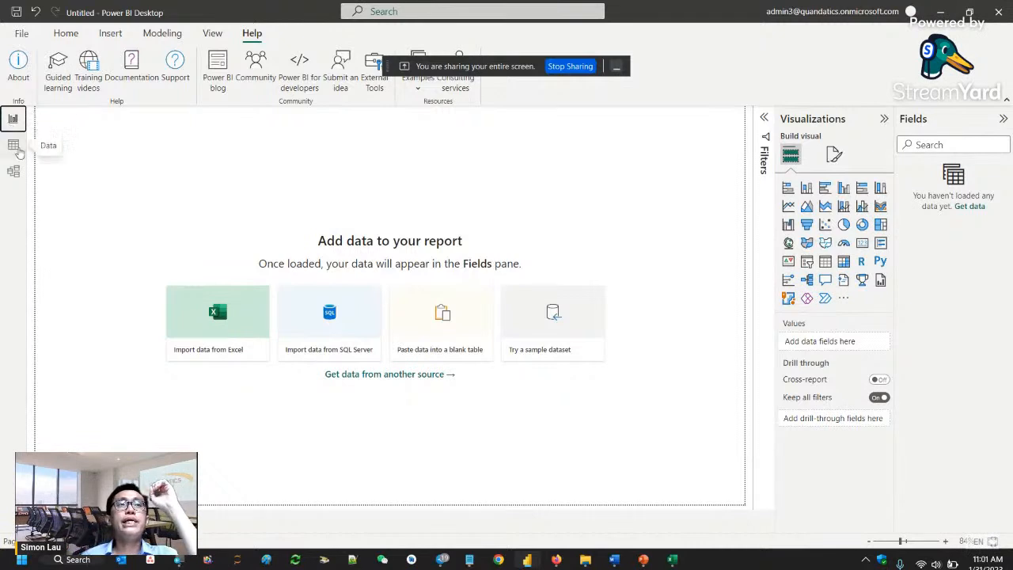
# - Look at the empty report's Data and Model views, ending on the Report view
pyautogui.click(13, 145)
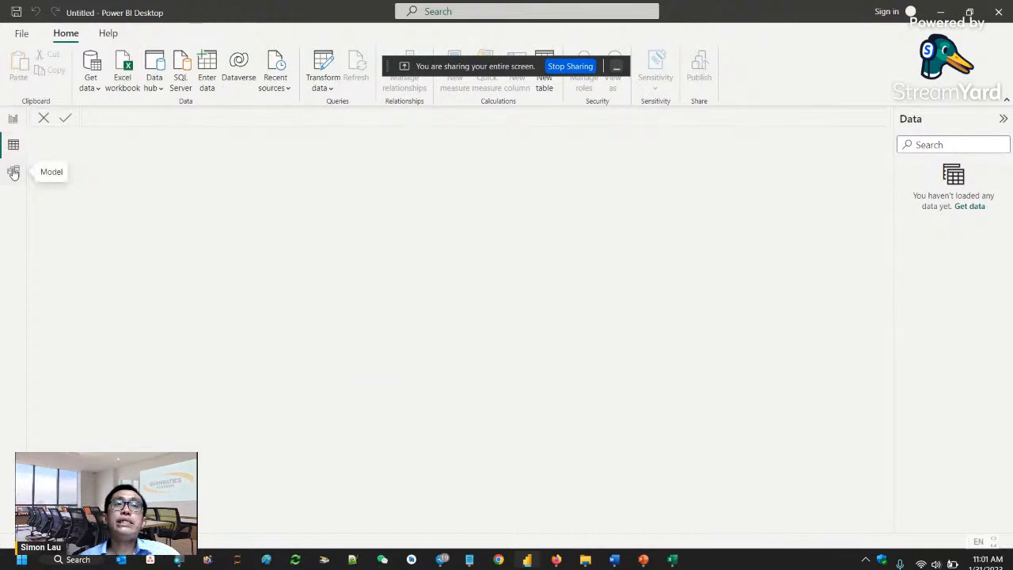
pyautogui.click(14, 172)
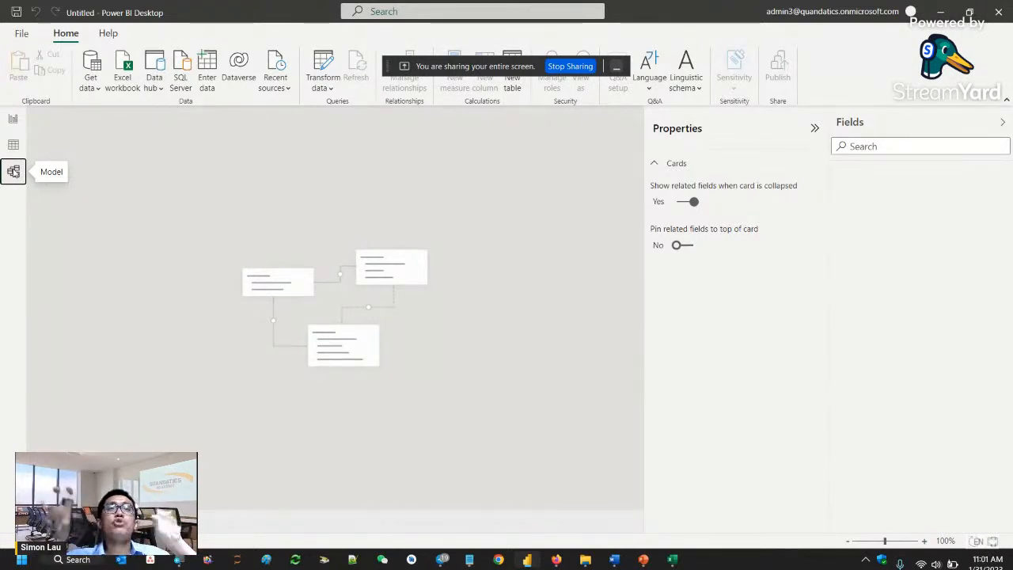
pyautogui.click(12, 119)
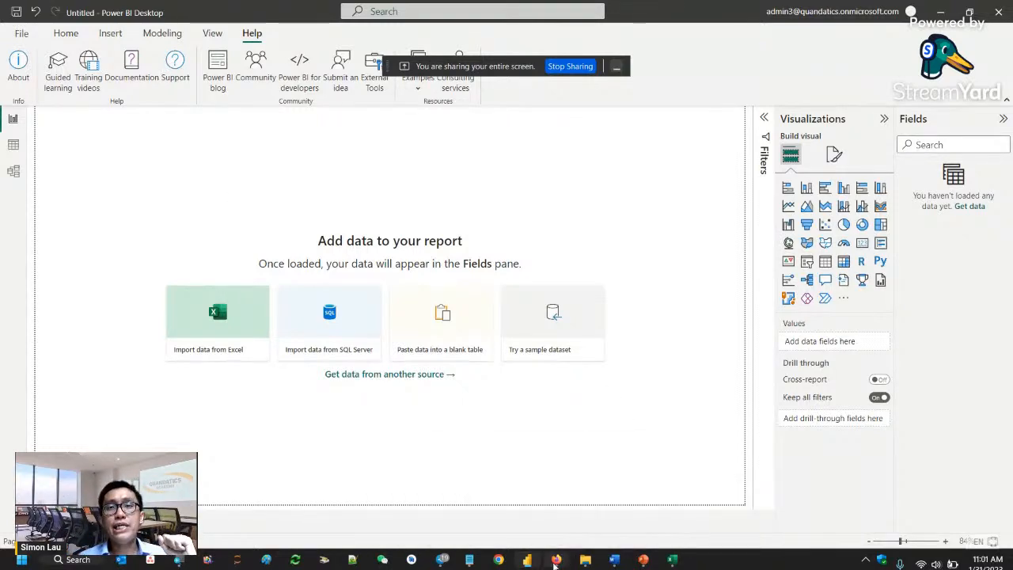
# - Switch to the untitled Google spreadsheet to view the portfolio sheet, and return to the untitled Power BI Desktop report
pyautogui.moveTo(556, 561)
pyautogui.click(544, 529)
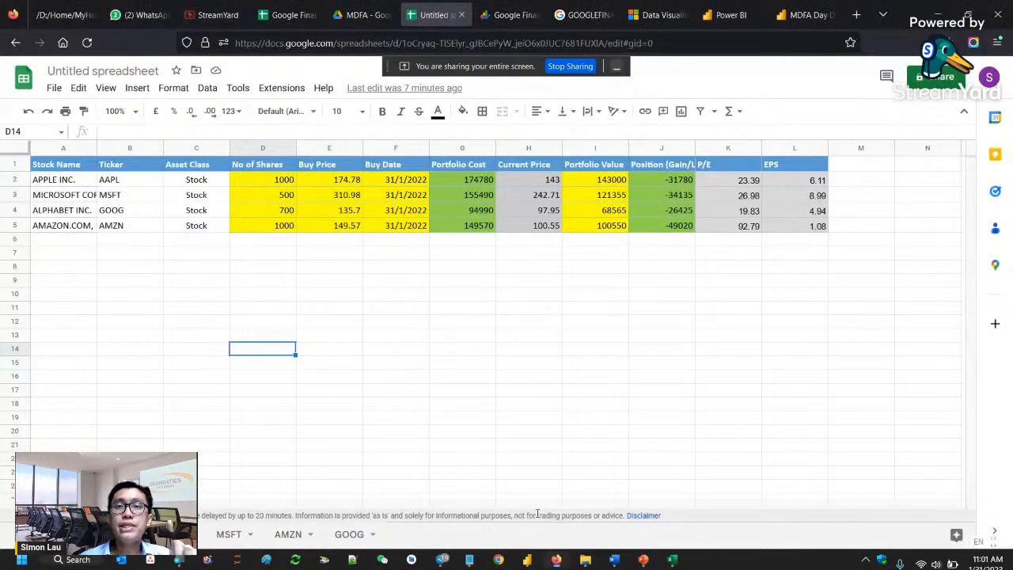
pyautogui.moveTo(521, 546)
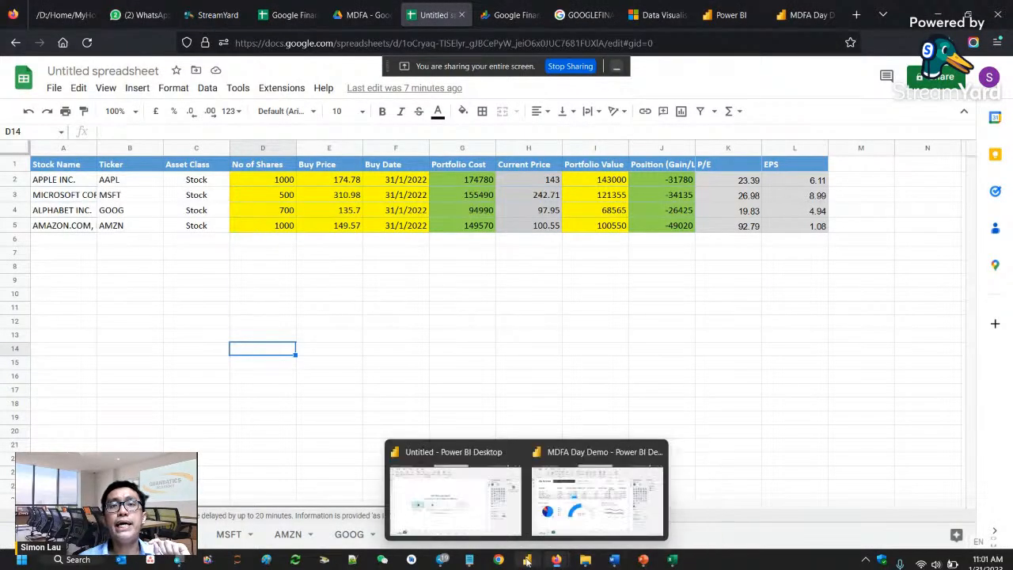
pyautogui.click(491, 524)
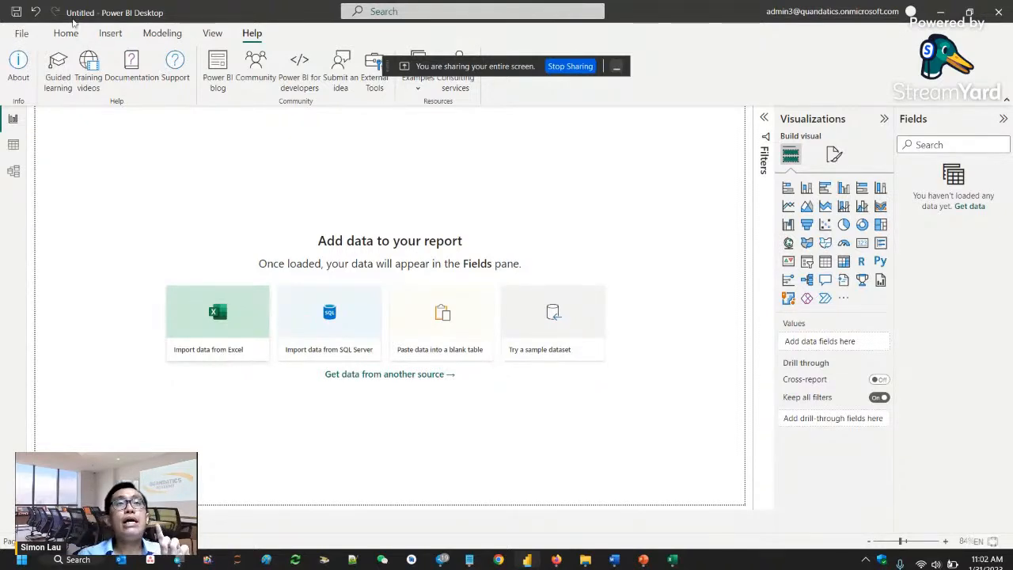
# - Search the Get Data connectors for Google and start a Google Sheets connection
pyautogui.click(104, 39)
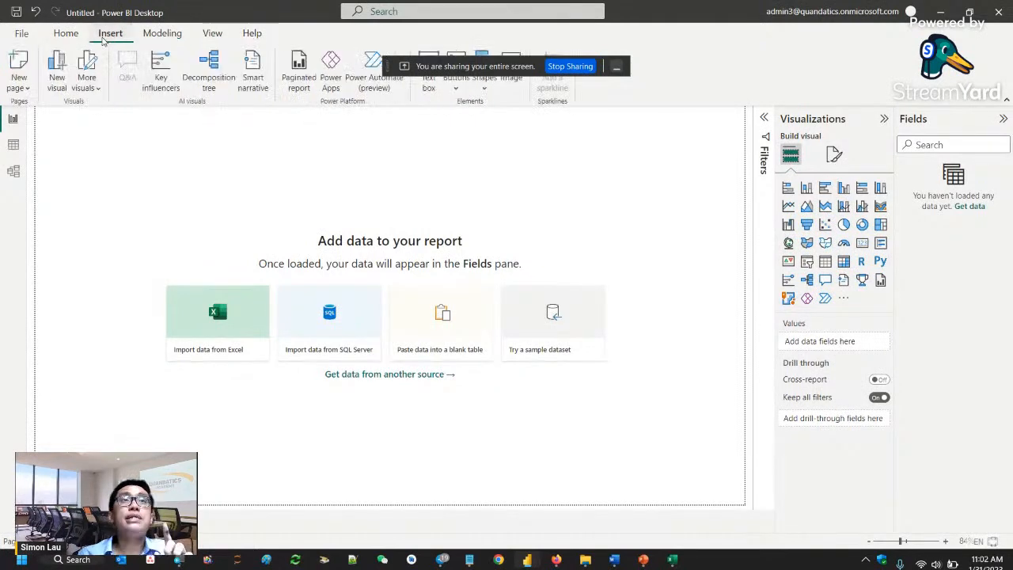
pyautogui.click(63, 38)
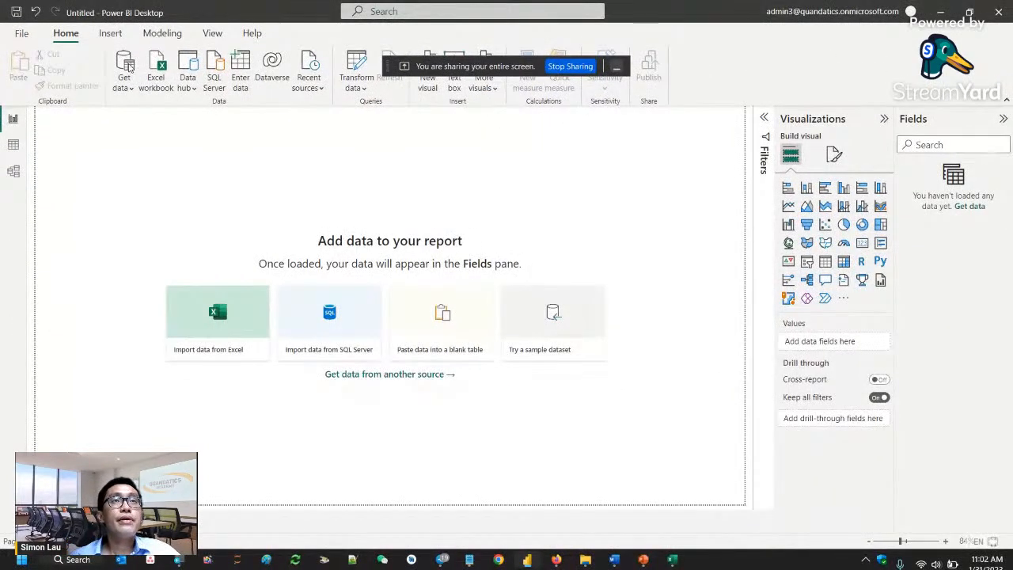
pyautogui.click(125, 68)
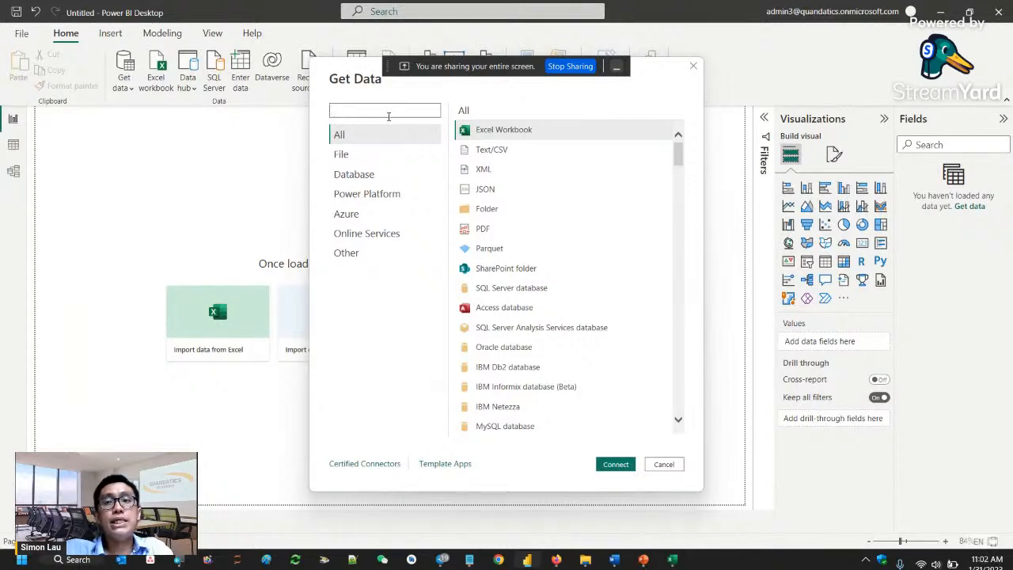
pyautogui.write('Google')
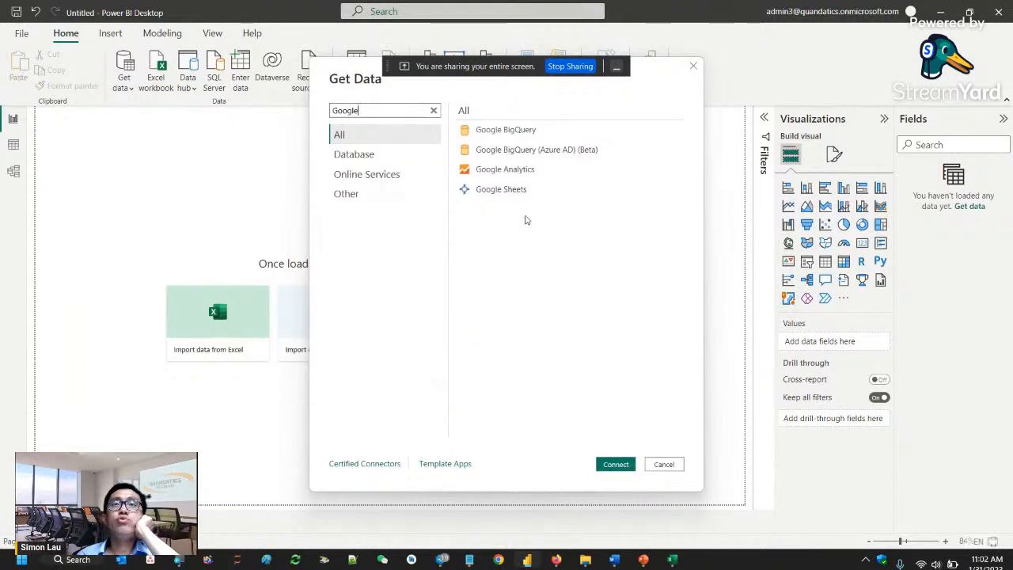
pyautogui.click(510, 194)
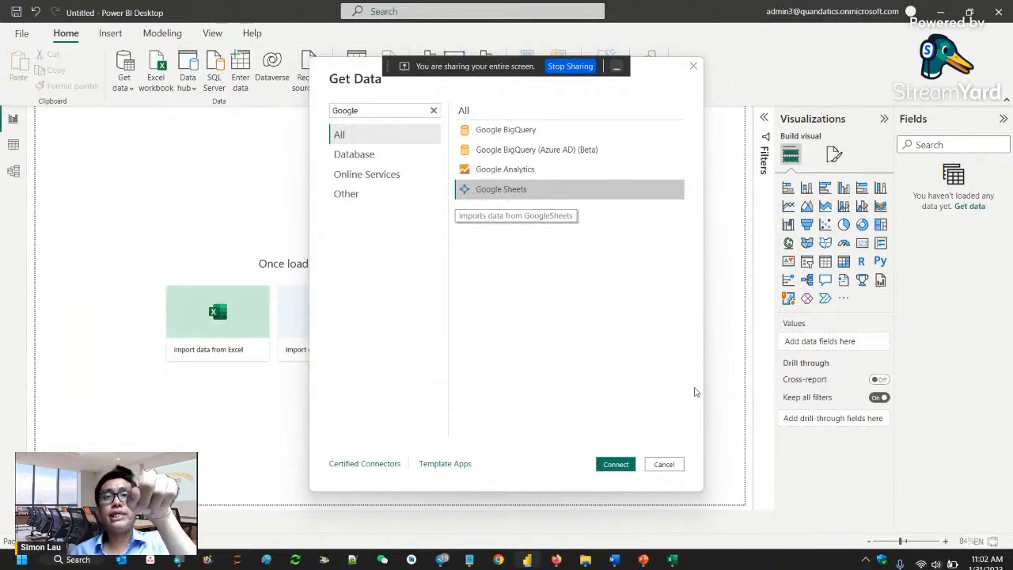
pyautogui.click(621, 464)
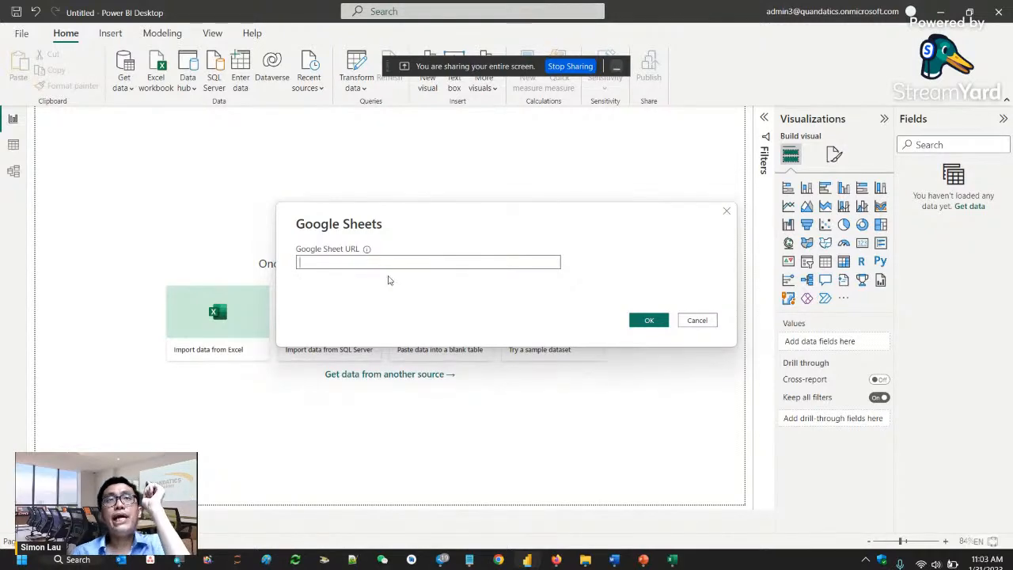
# - Switch to the untitled spreadsheet in Firefox and copy its web address without the ending /edit#gid=0
pyautogui.moveTo(556, 559)
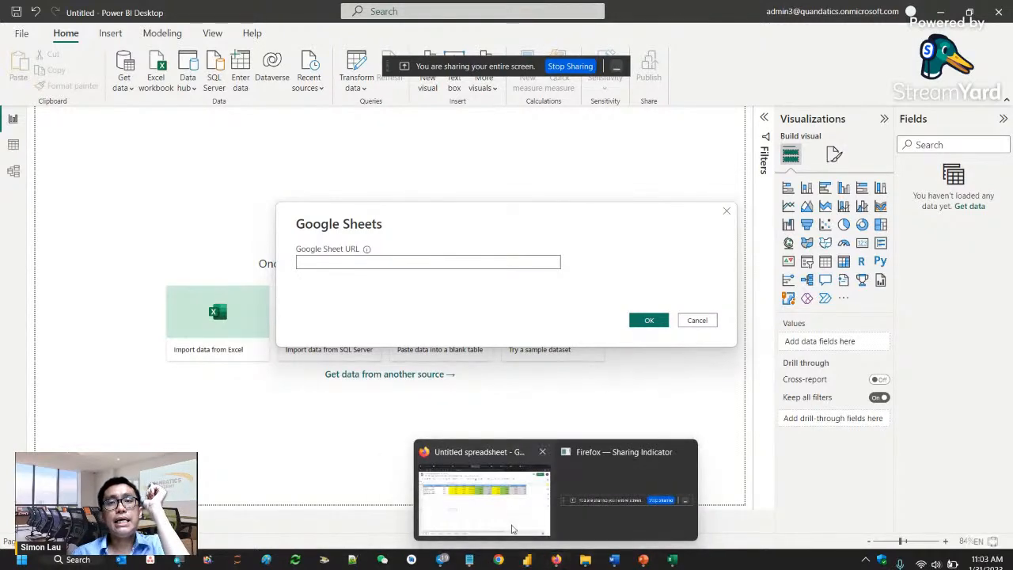
pyautogui.click(512, 529)
pyautogui.click(558, 44)
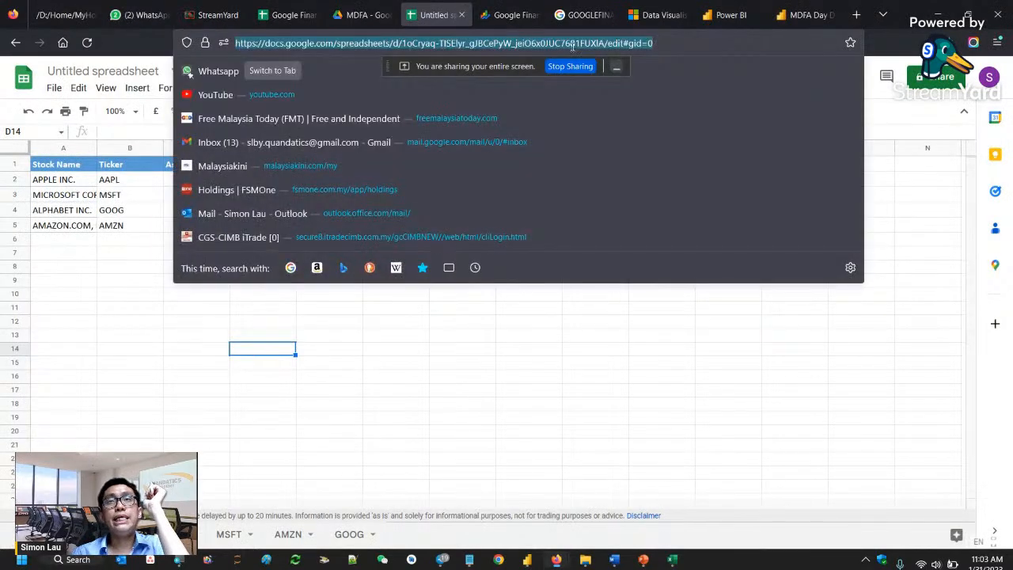
pyautogui.click(610, 43)
pyautogui.moveTo(608, 43); pyautogui.dragTo(698, 47)
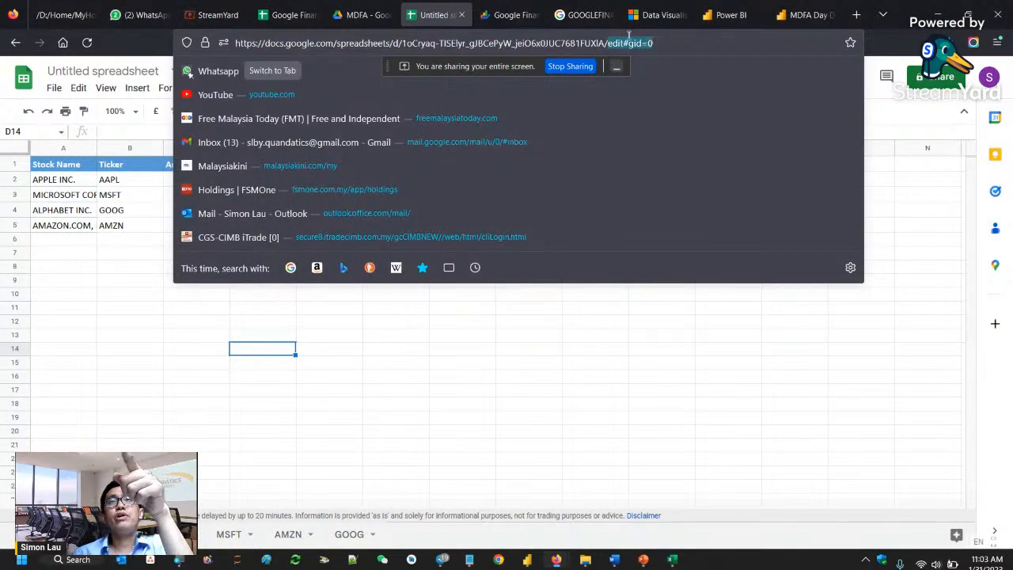
pyautogui.moveTo(604, 44); pyautogui.dragTo(224, 38)
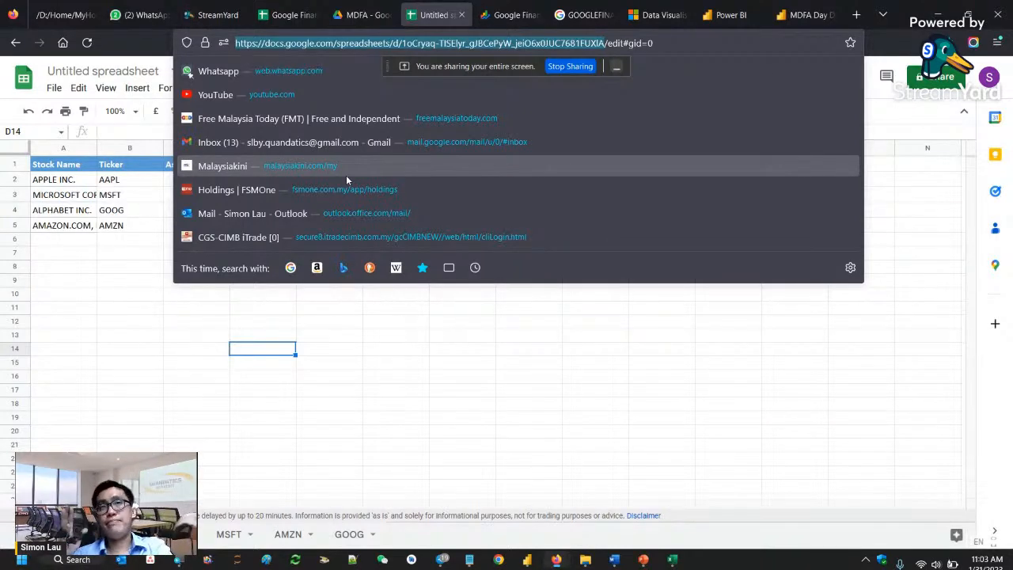
pyautogui.rightClick(319, 46)
pyautogui.click(368, 121)
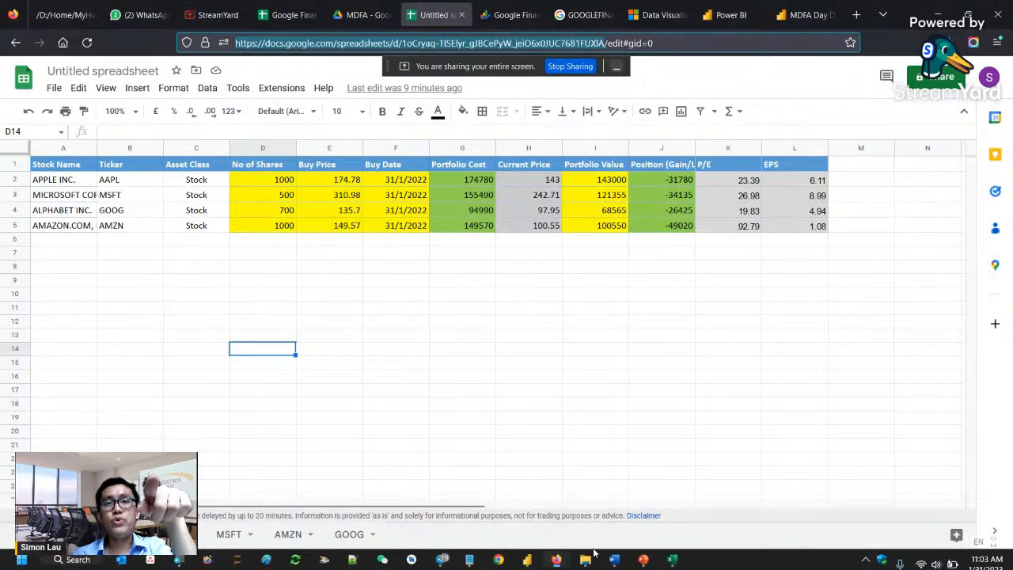
# - Switch back to the untitled Power BI report and submit the copied spreadsheet address as the Google Sheet URL
pyautogui.moveTo(527, 559)
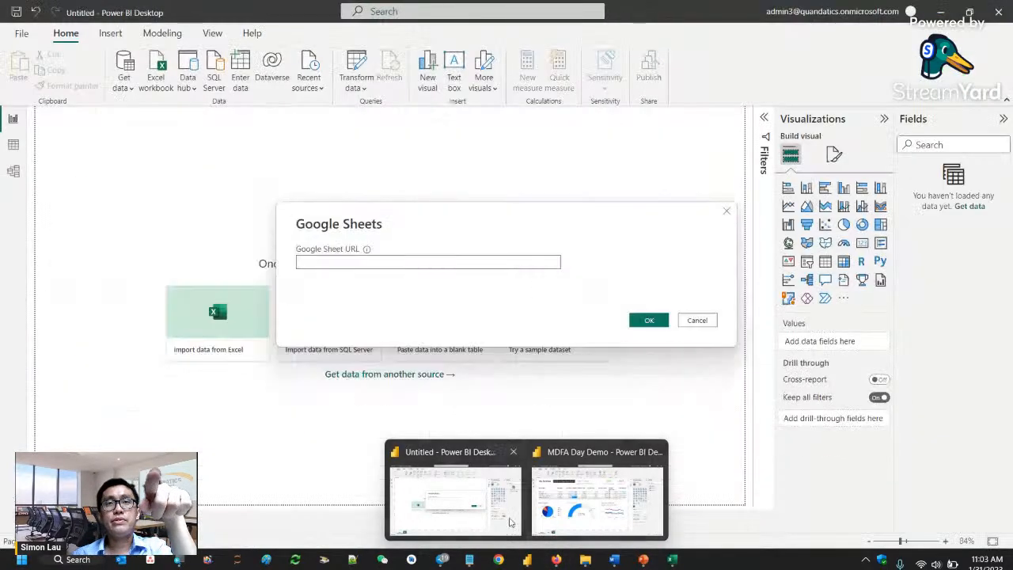
pyautogui.click(455, 498)
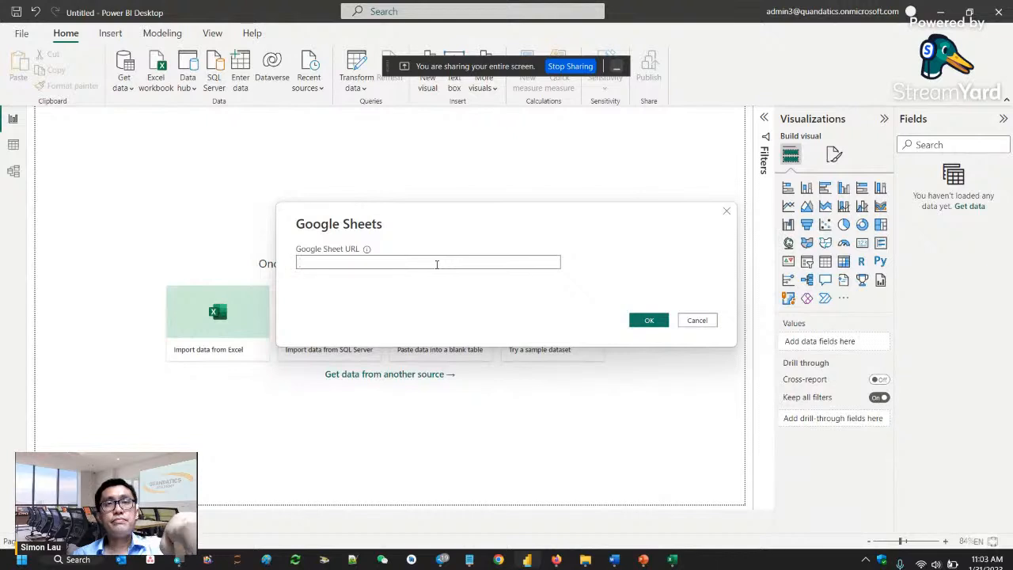
pyautogui.hotkey('ctrl', 'v')
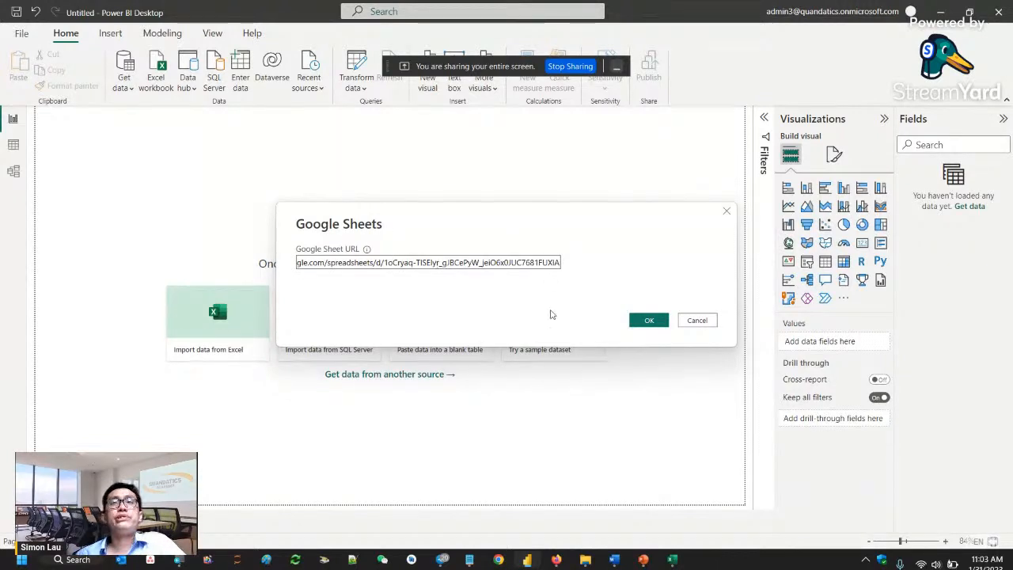
pyautogui.click(649, 321)
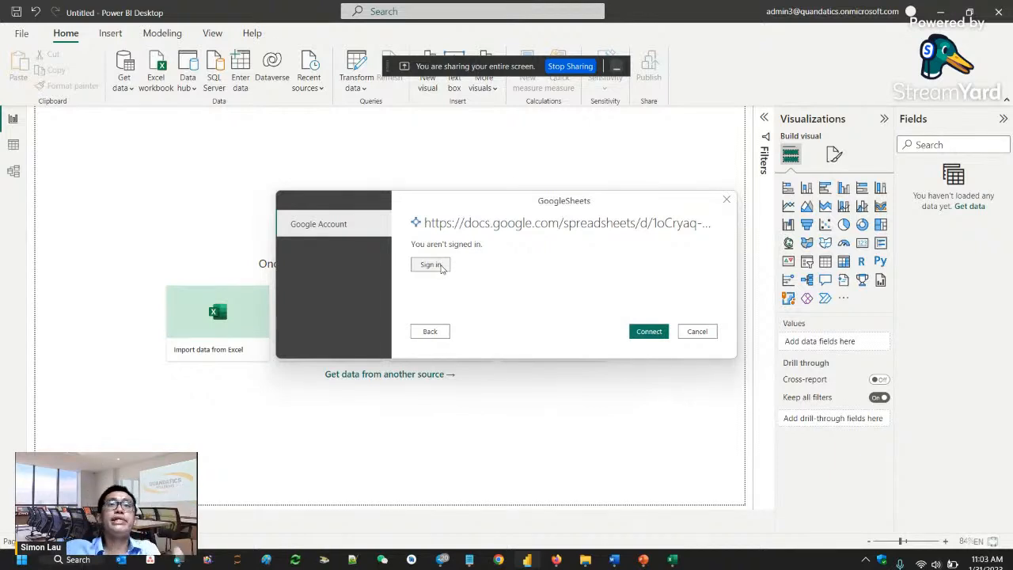
# - Sign in with the Google account that owns the spreadsheet, grant Power BI Desktop access, and connect to the sheet
pyautogui.click(442, 267)
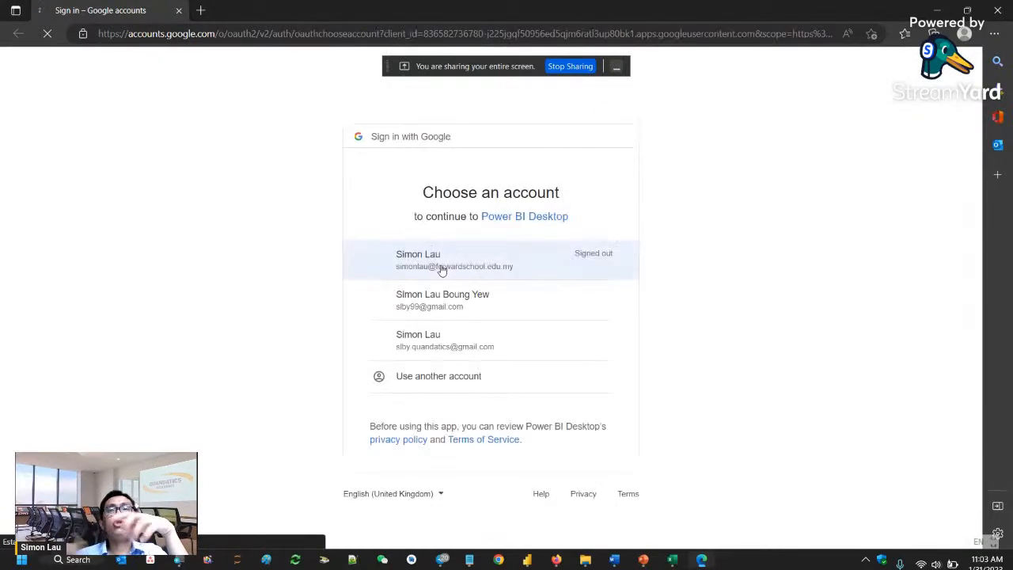
pyautogui.click(493, 345)
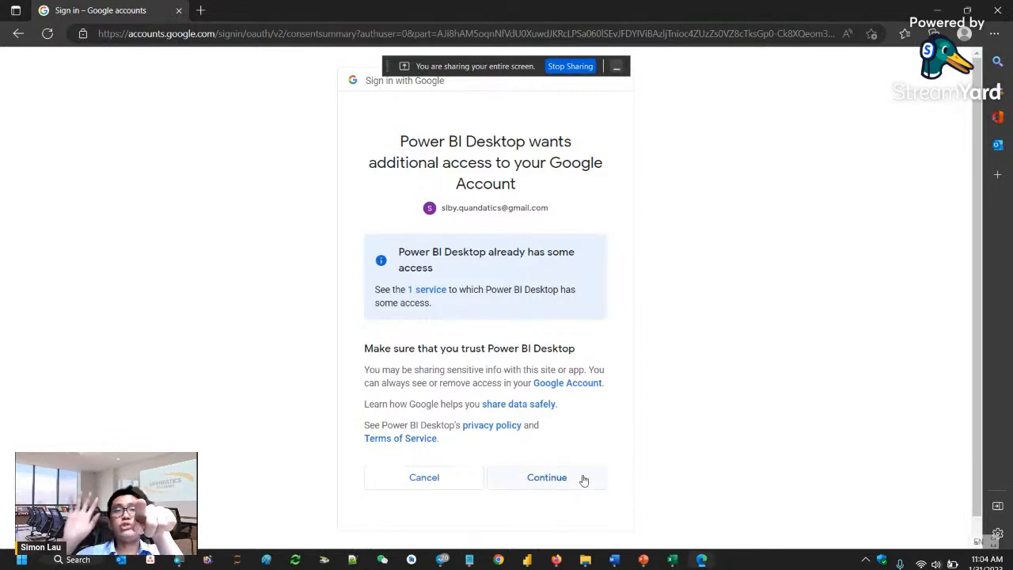
pyautogui.click(584, 479)
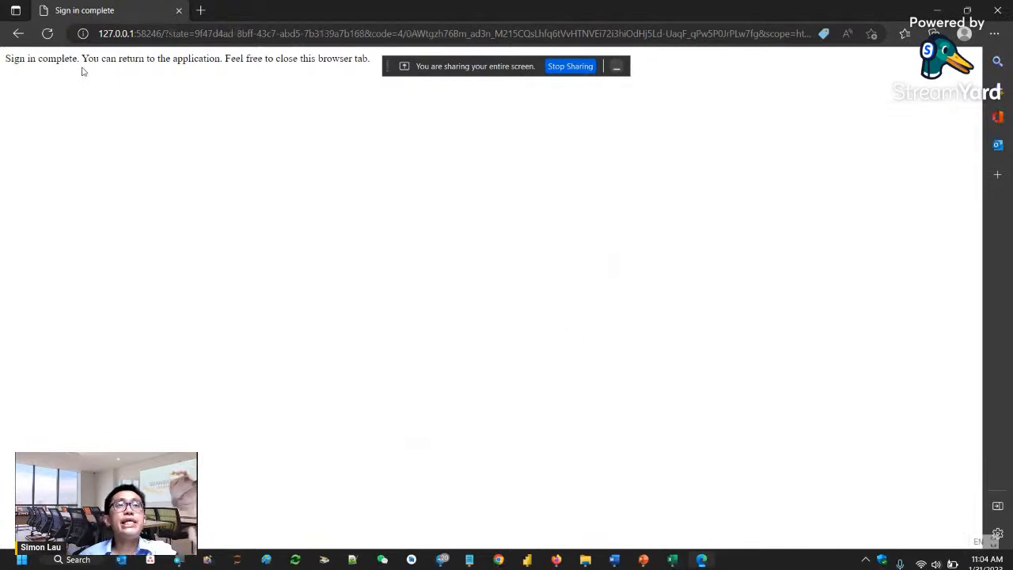
pyautogui.moveTo(534, 560)
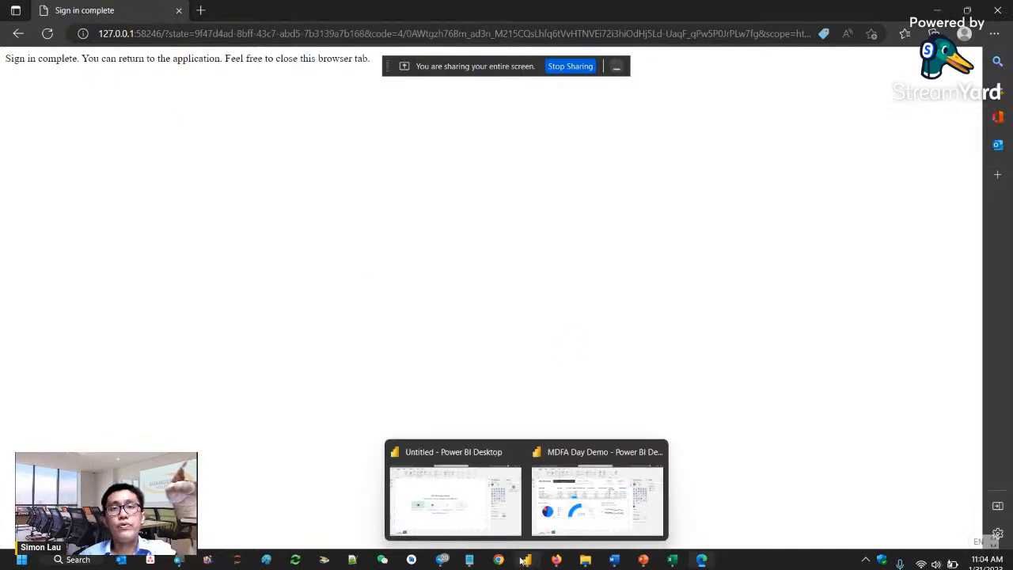
pyautogui.click(470, 516)
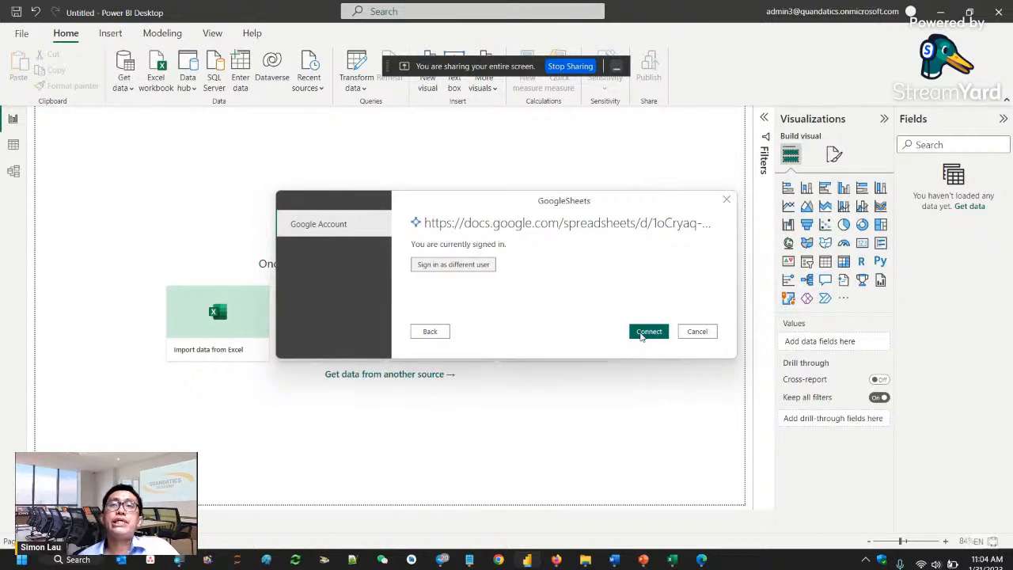
pyautogui.click(642, 336)
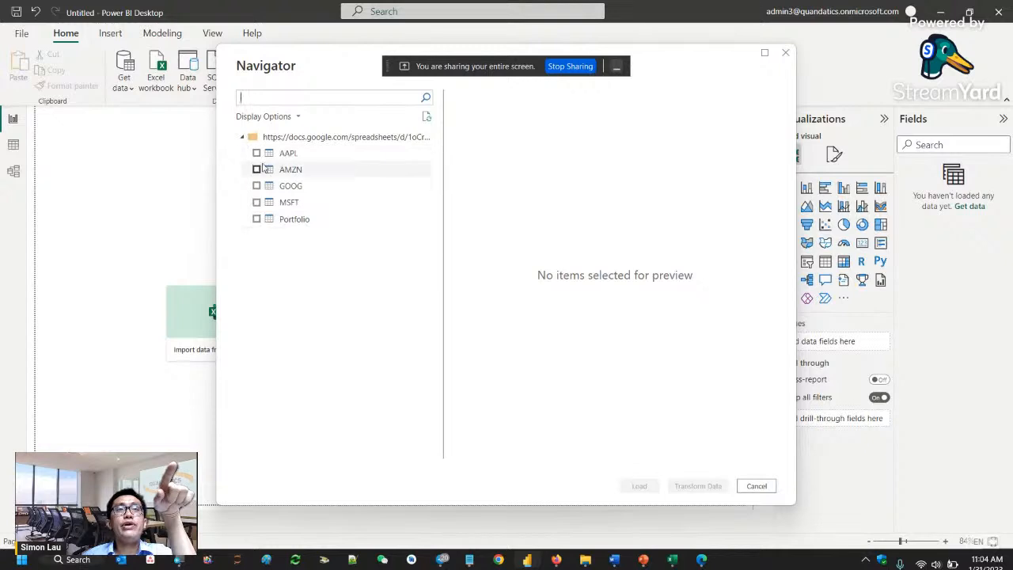
# - Preview the AAPL and Portfolio tables, and open AAPL, AMZN, GOOG, MSFT and Portfolio for transformation in Power Query Editor
pyautogui.click(289, 155)
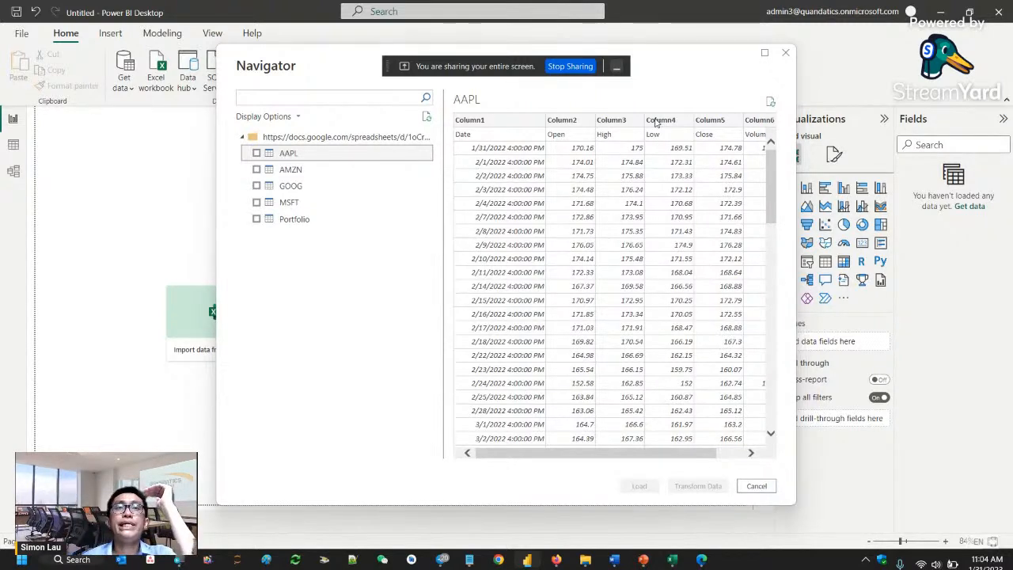
pyautogui.click(307, 220)
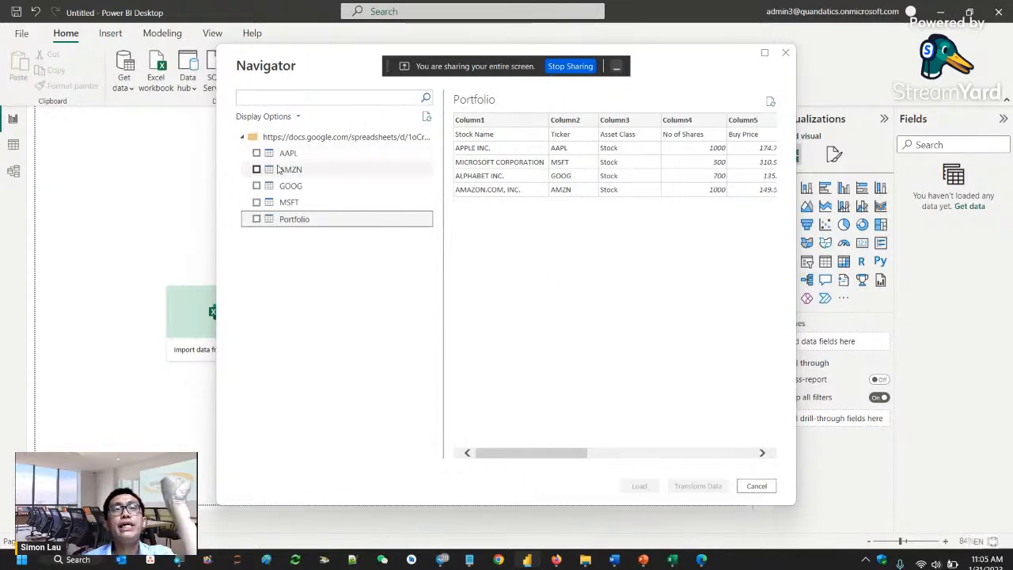
pyautogui.click(257, 152)
pyautogui.click(256, 169)
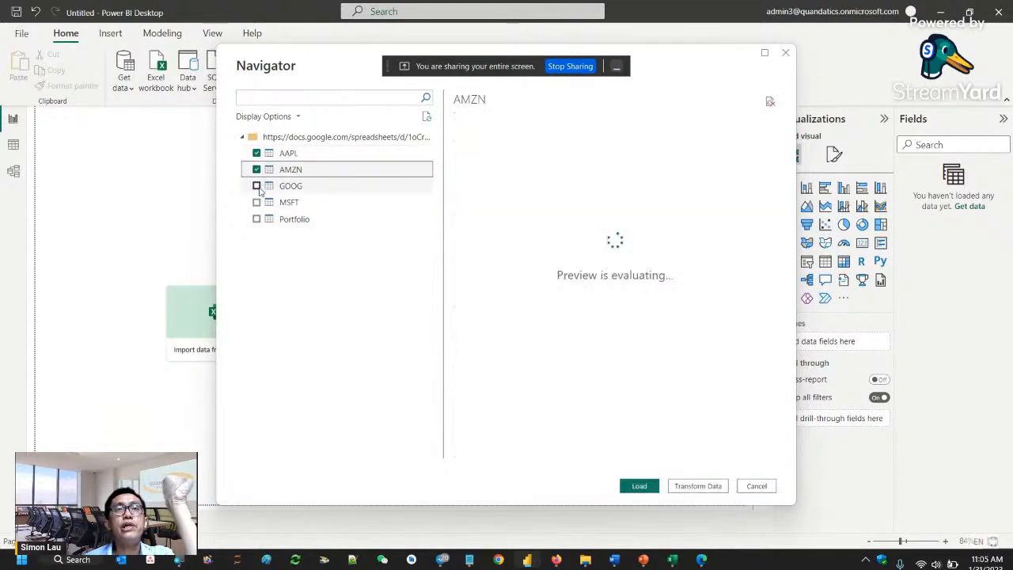
pyautogui.click(257, 186)
pyautogui.click(256, 203)
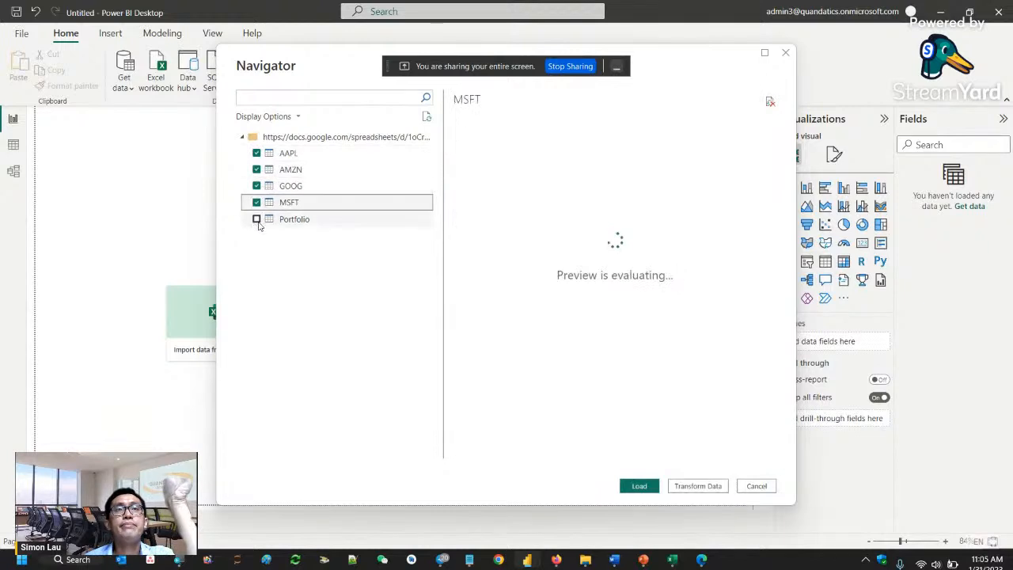
pyautogui.click(257, 219)
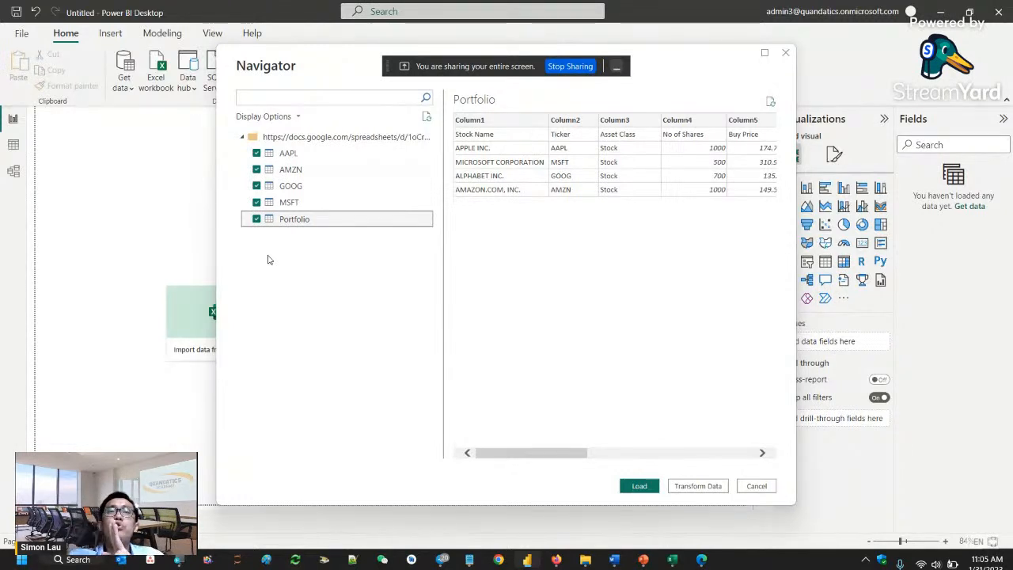
pyautogui.click(698, 486)
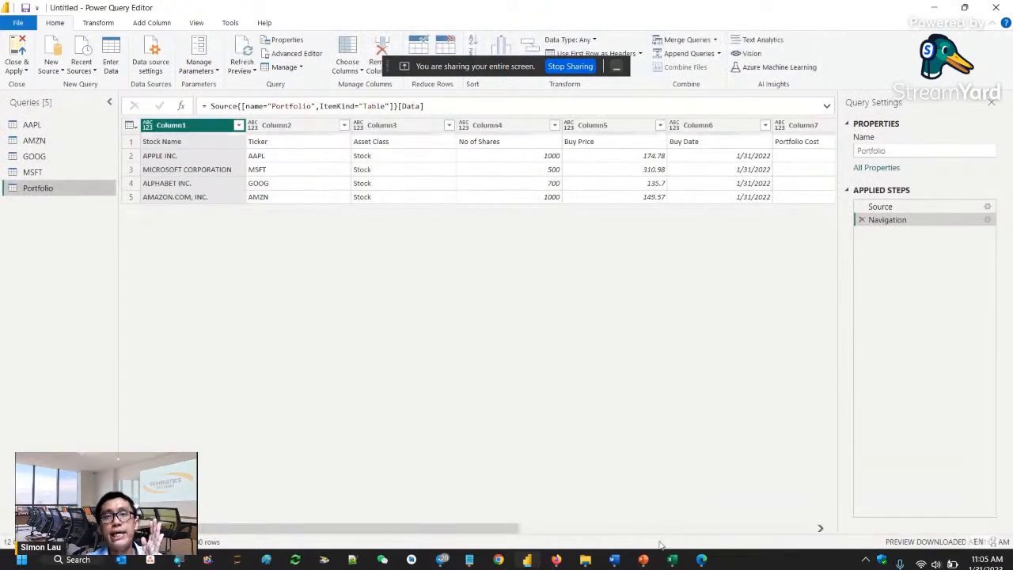
# - View the Power BI Workflow slide in the MDFA 31 Jan 2023 PowerPoint deck, and return to the untitled Power BI report
pyautogui.moveTo(643, 560)
pyautogui.click(644, 506)
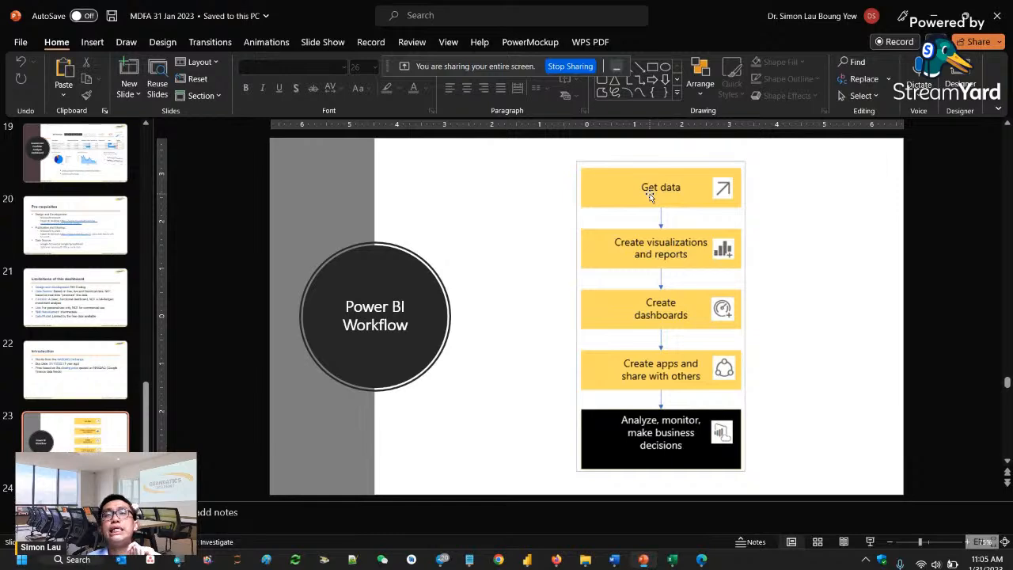
pyautogui.click(527, 559)
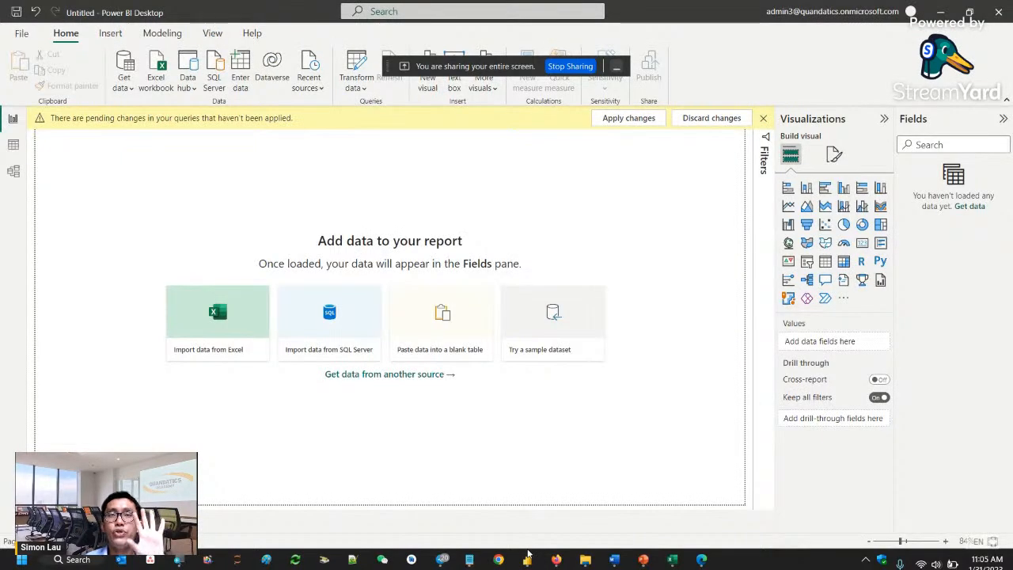
# - Switch to the untitled report's Power Query Editor and use the first row of the Portfolio table as its headers
pyautogui.moveTo(527, 560)
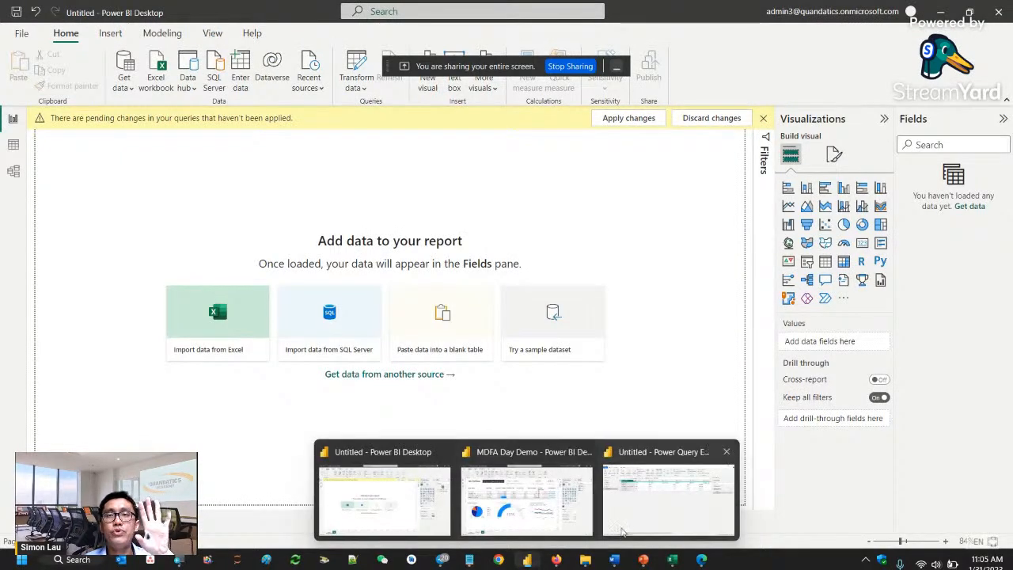
pyautogui.click(629, 532)
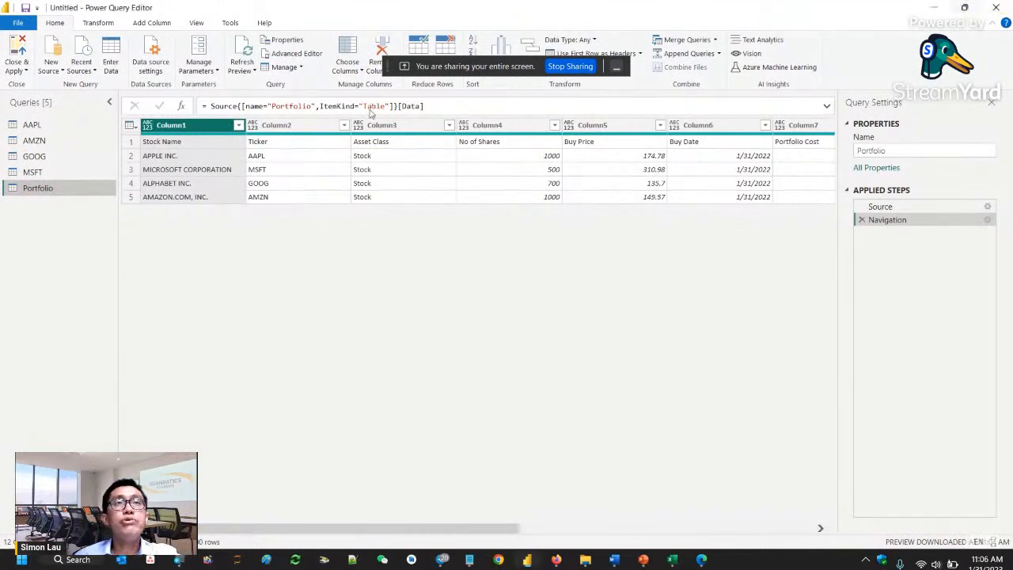
pyautogui.click(291, 149)
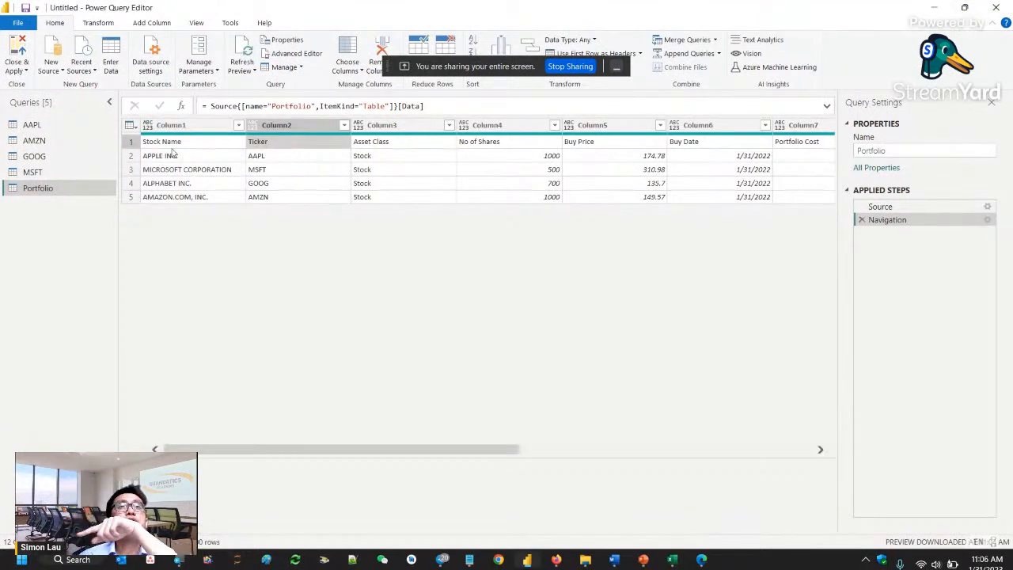
pyautogui.click(132, 143)
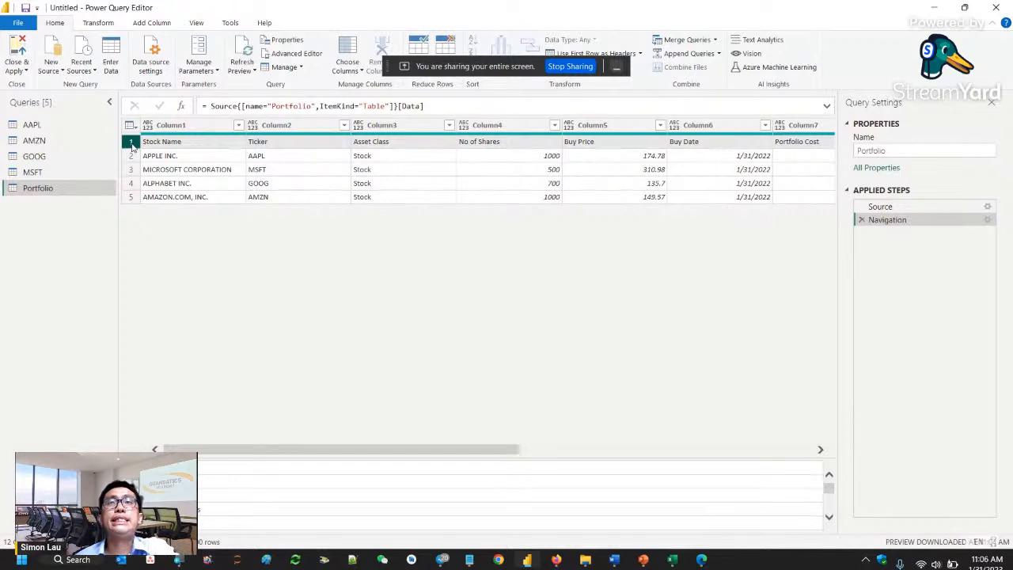
pyautogui.click(622, 67)
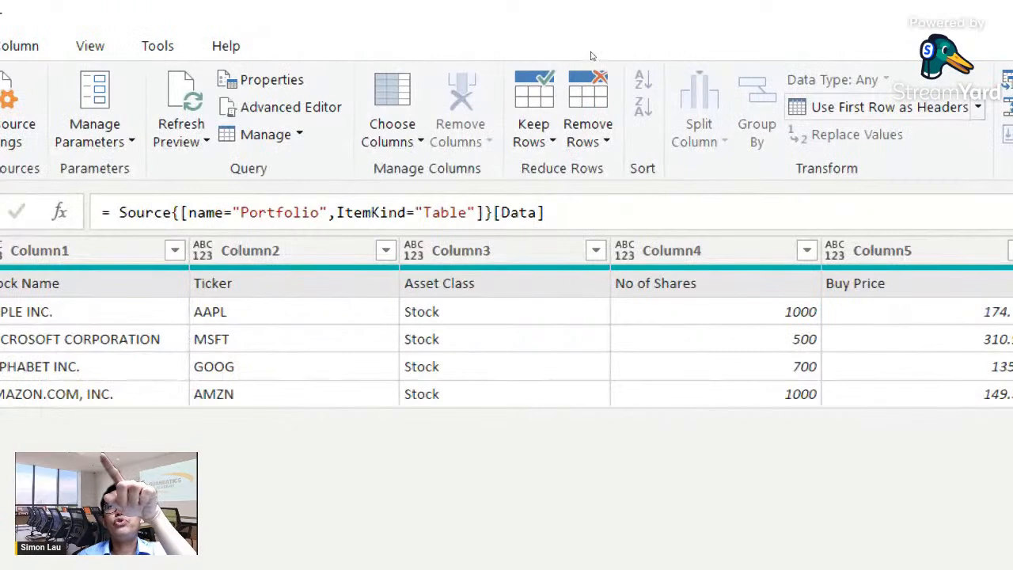
pyautogui.click(880, 106)
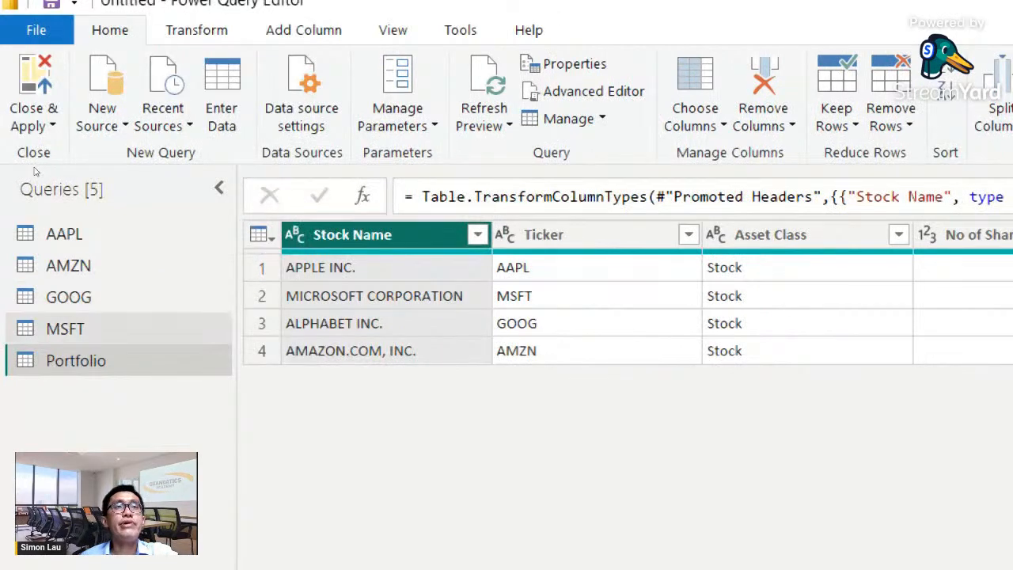
# - Use the first row as headers in each of the AAPL, AMZN, GOOG and MSFT tables
pyautogui.click(63, 234)
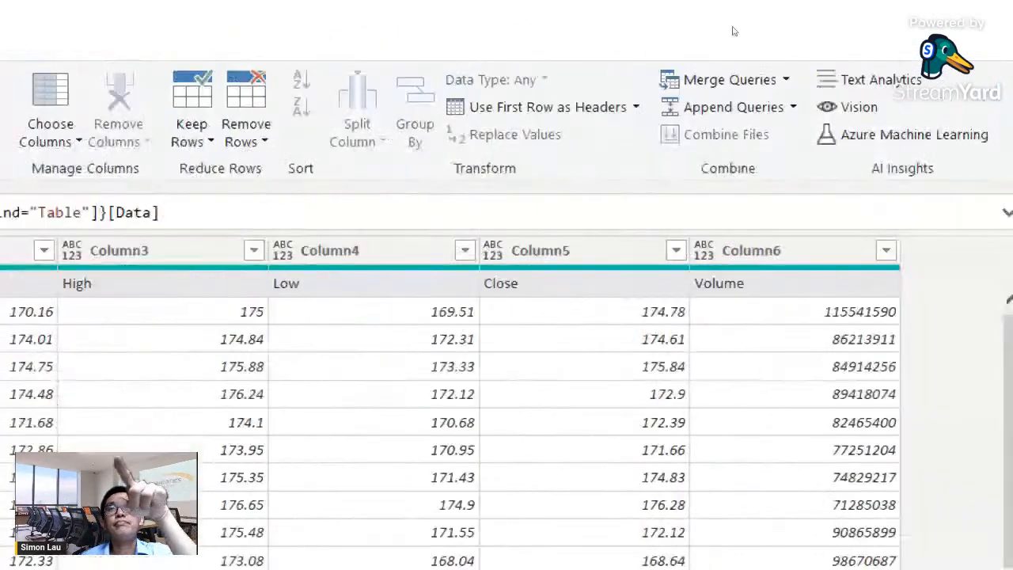
pyautogui.click(573, 107)
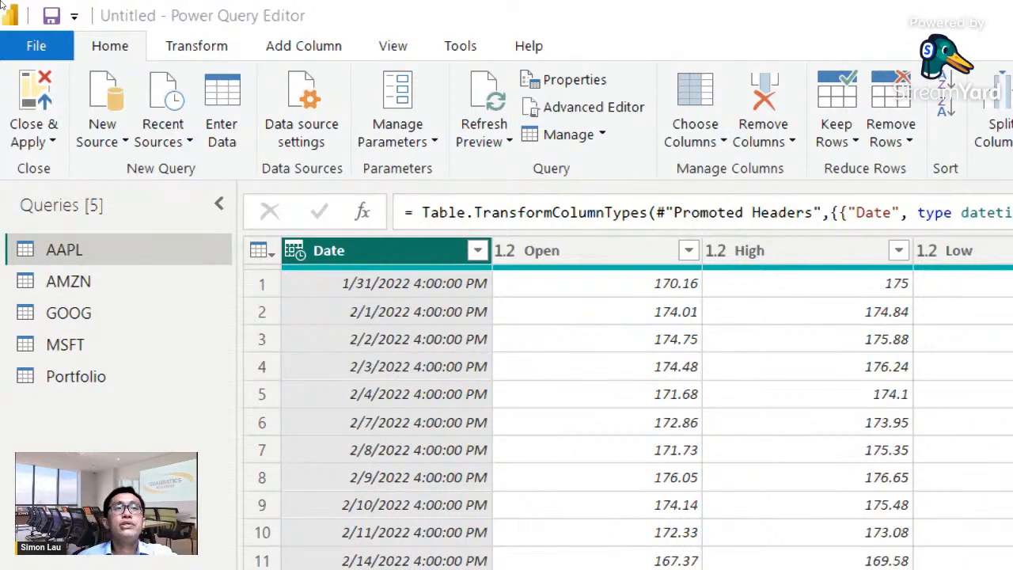
pyautogui.click(68, 281)
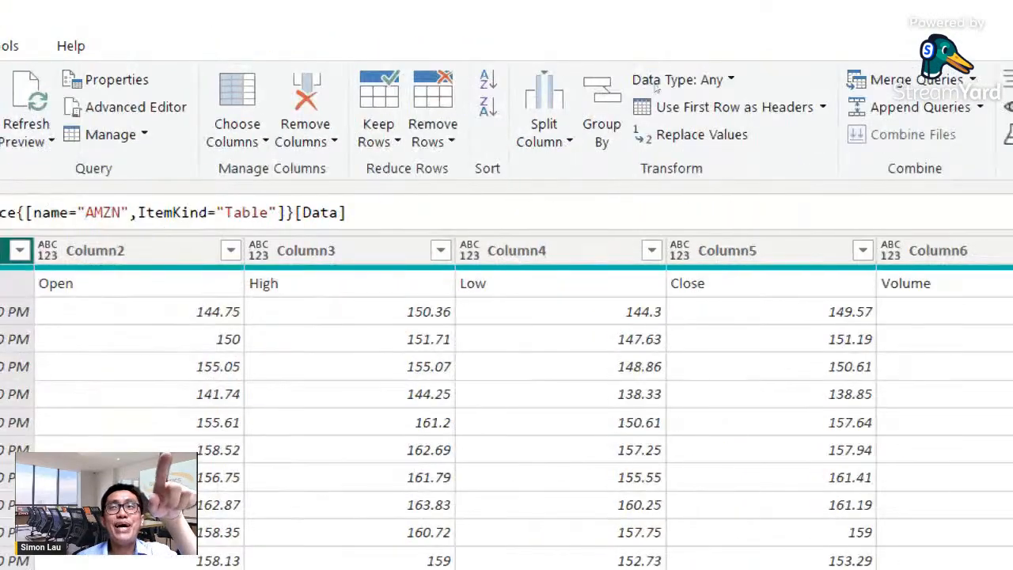
pyautogui.click(712, 107)
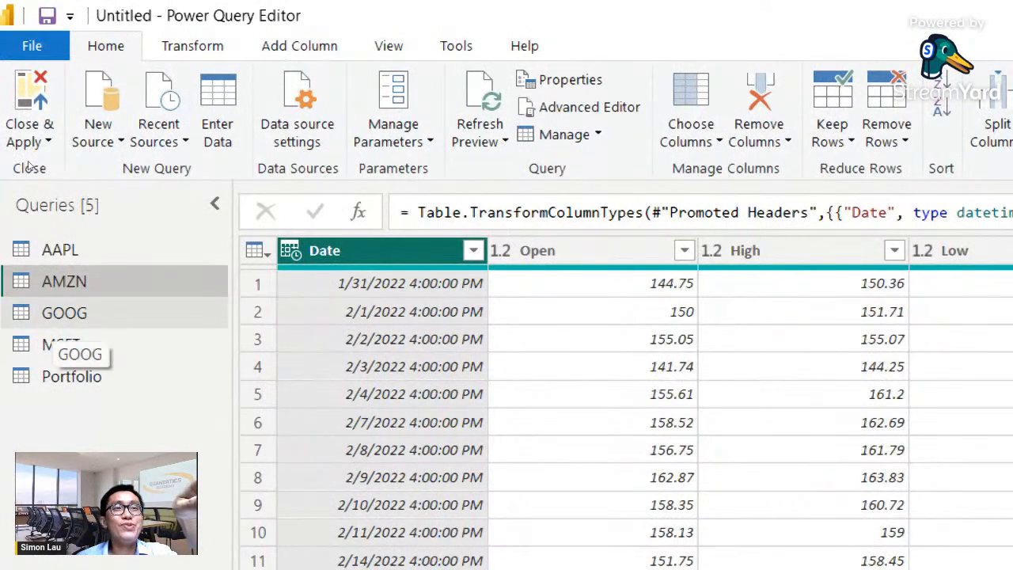
pyautogui.click(64, 316)
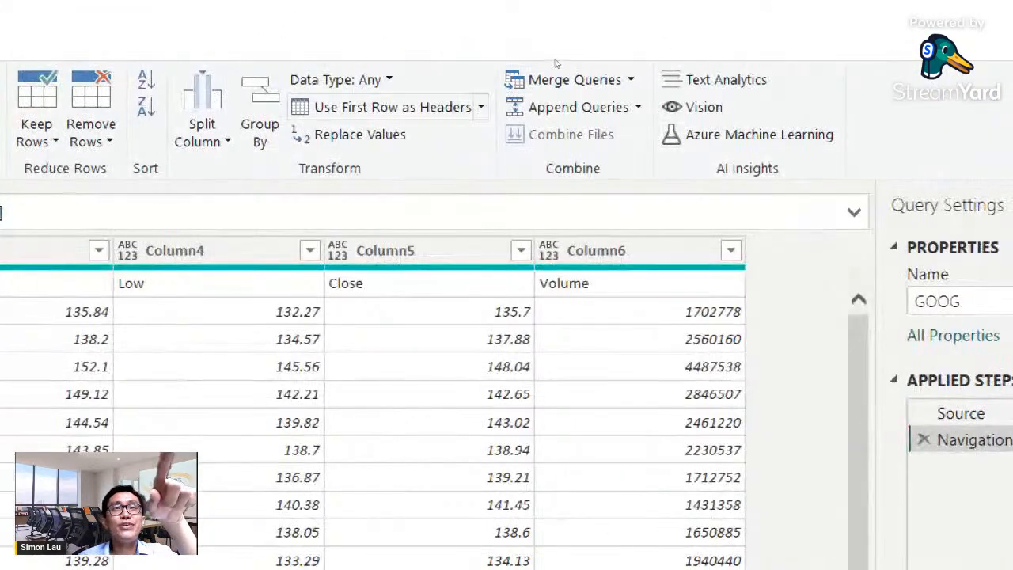
pyautogui.click(388, 107)
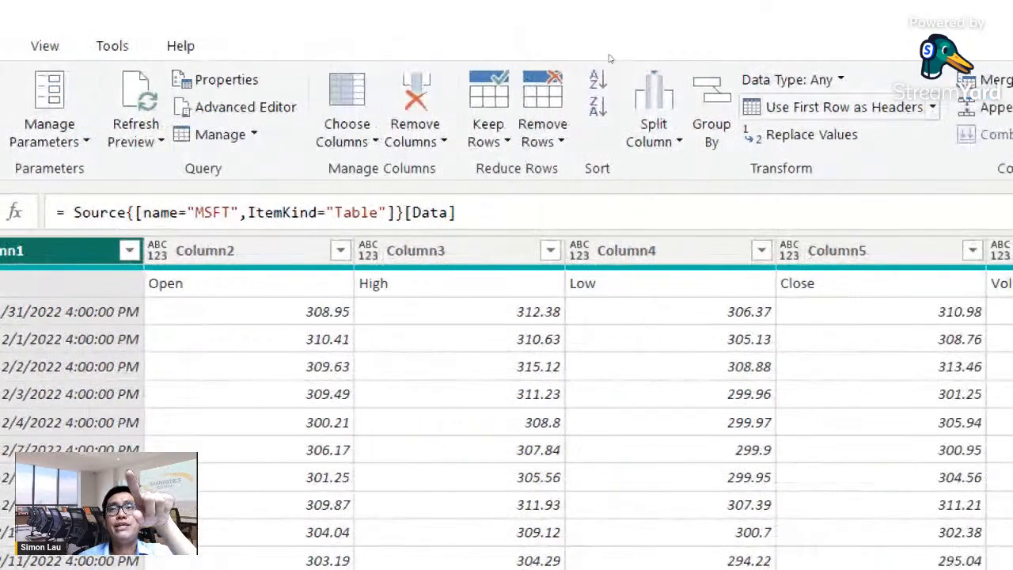
pyautogui.click(839, 107)
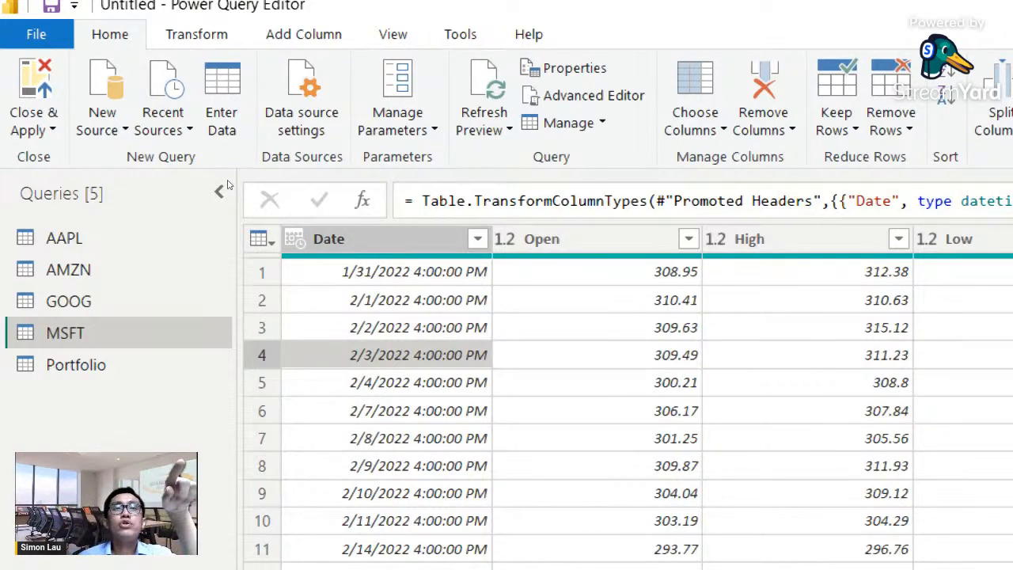
# - Change the MSFT table's Date column to the Date type, replacing the existing type conversion
pyautogui.click(388, 300)
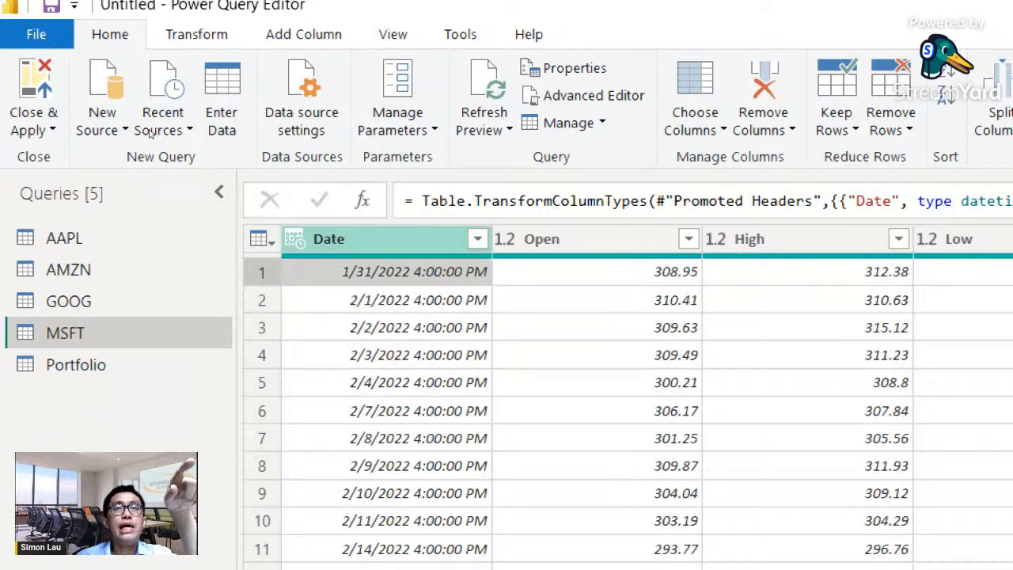
pyautogui.click(294, 238)
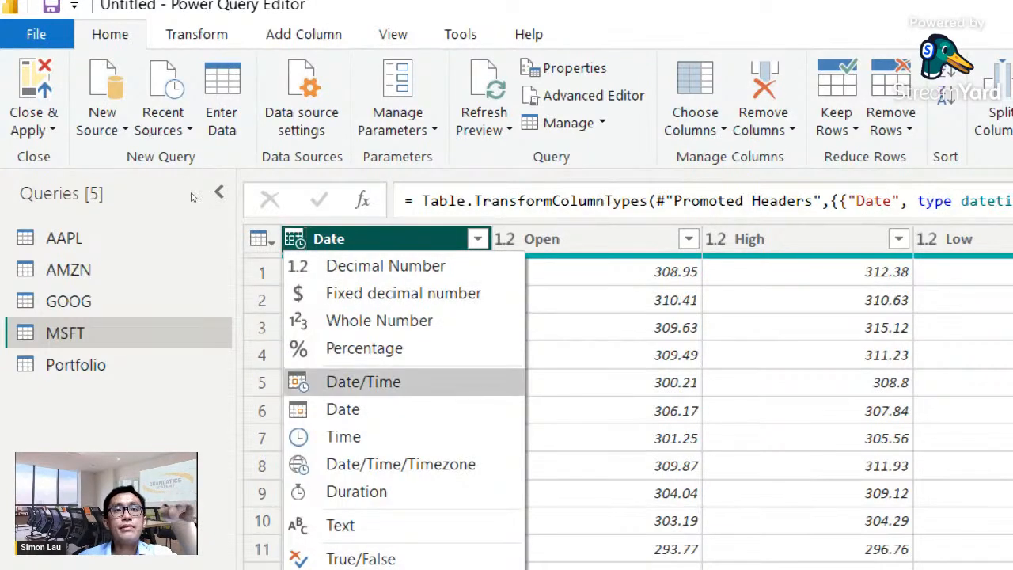
pyautogui.click(342, 409)
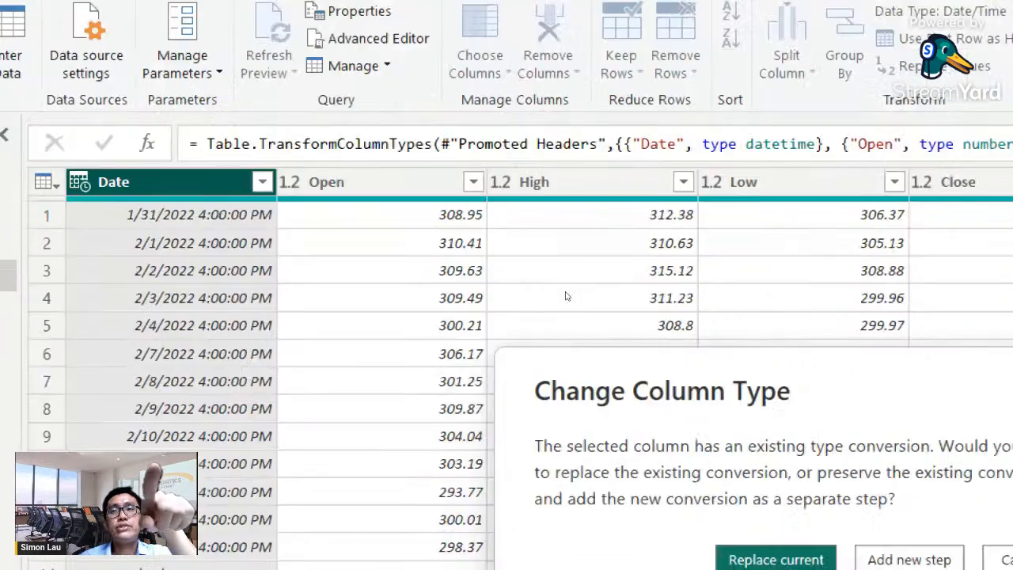
pyautogui.press('Return')
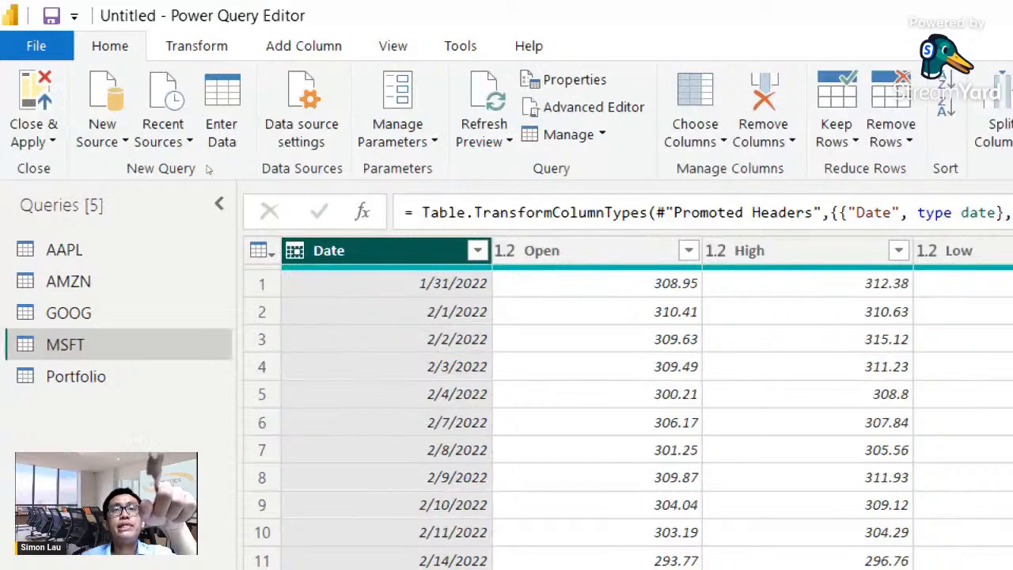
# - Change the GOOG table's Date column to the Date type, replacing the existing type conversion
pyautogui.click(95, 316)
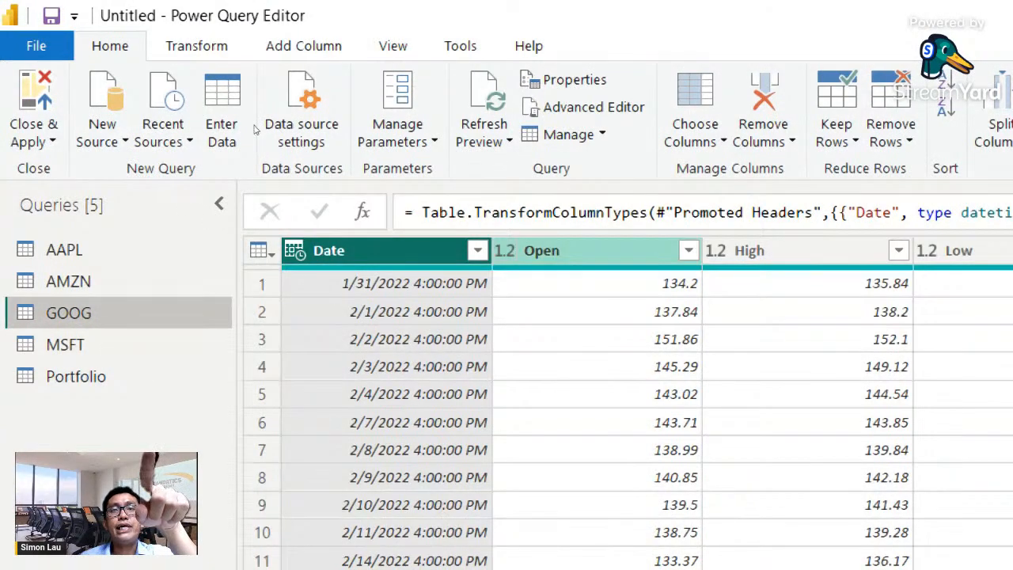
pyautogui.click(504, 250)
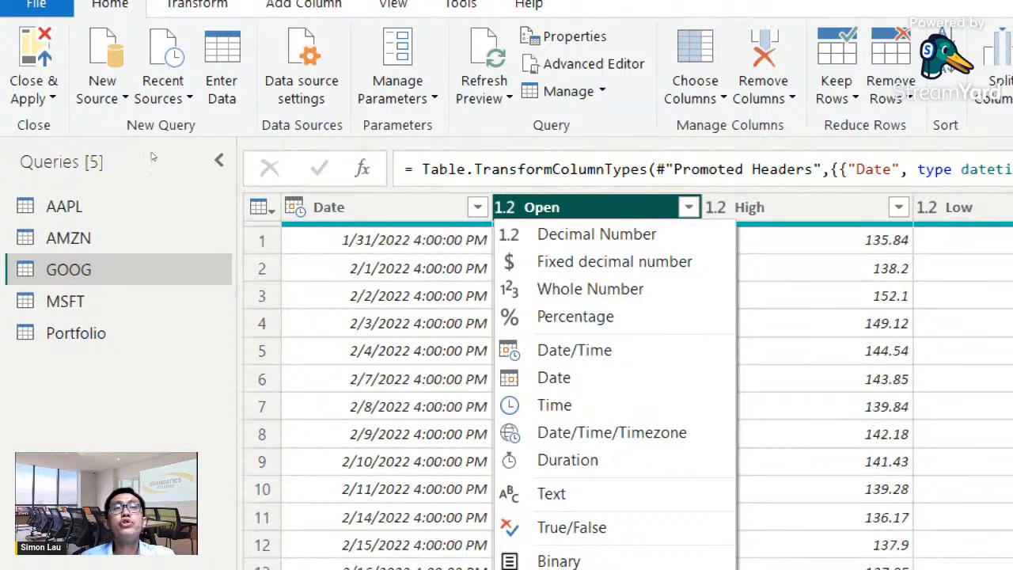
pyautogui.click(183, 125)
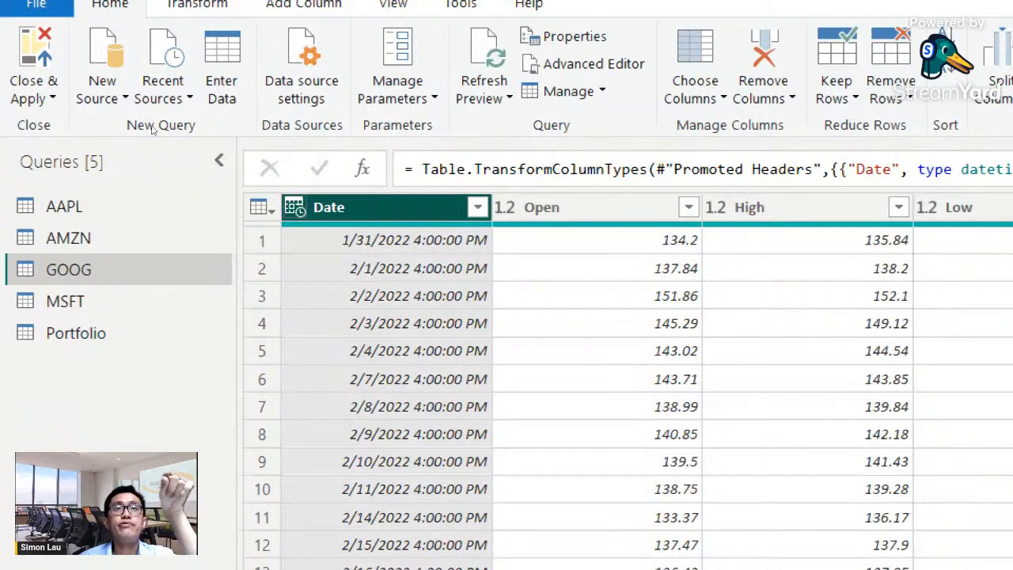
pyautogui.click(295, 208)
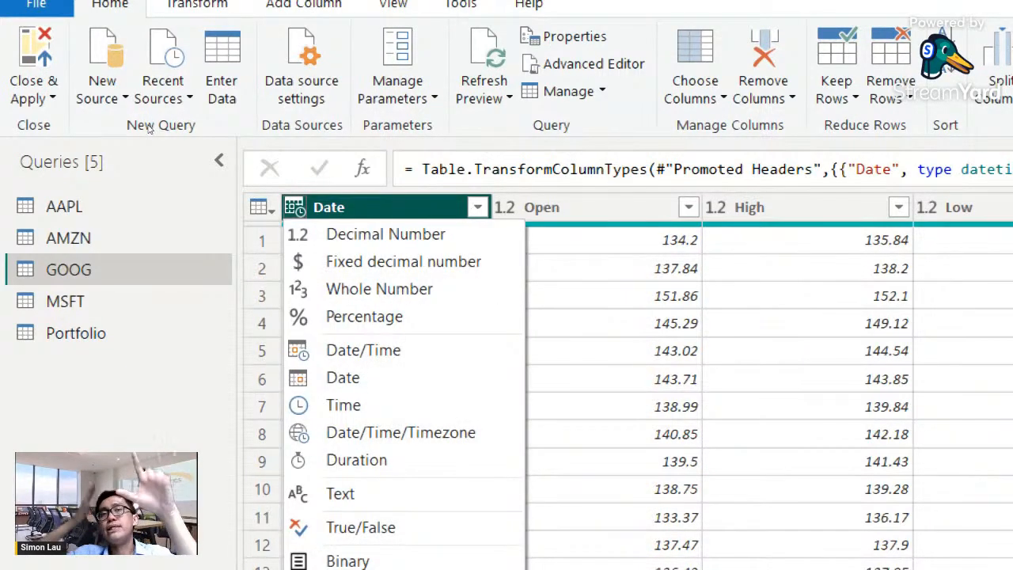
pyautogui.click(343, 377)
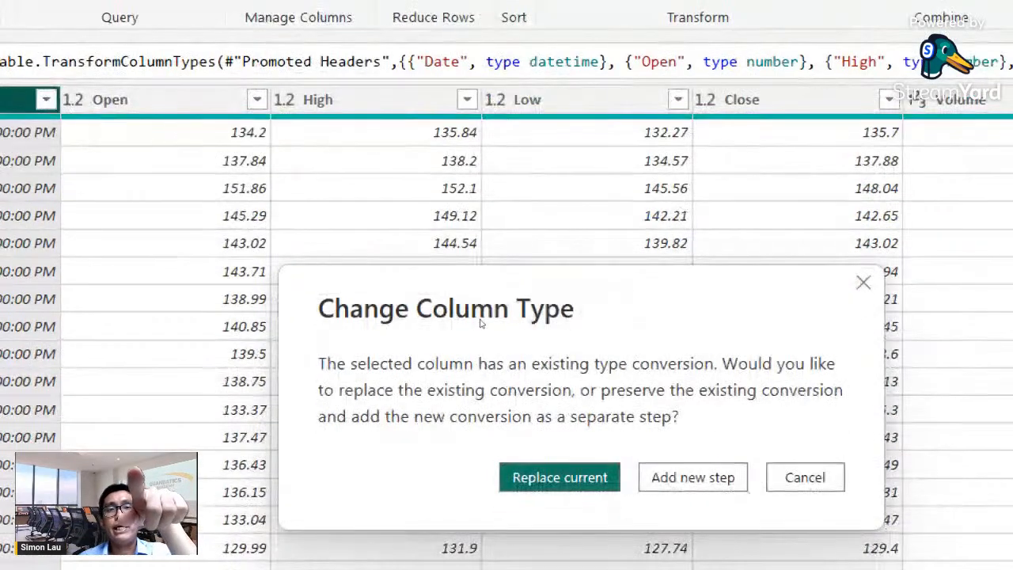
pyautogui.click(556, 477)
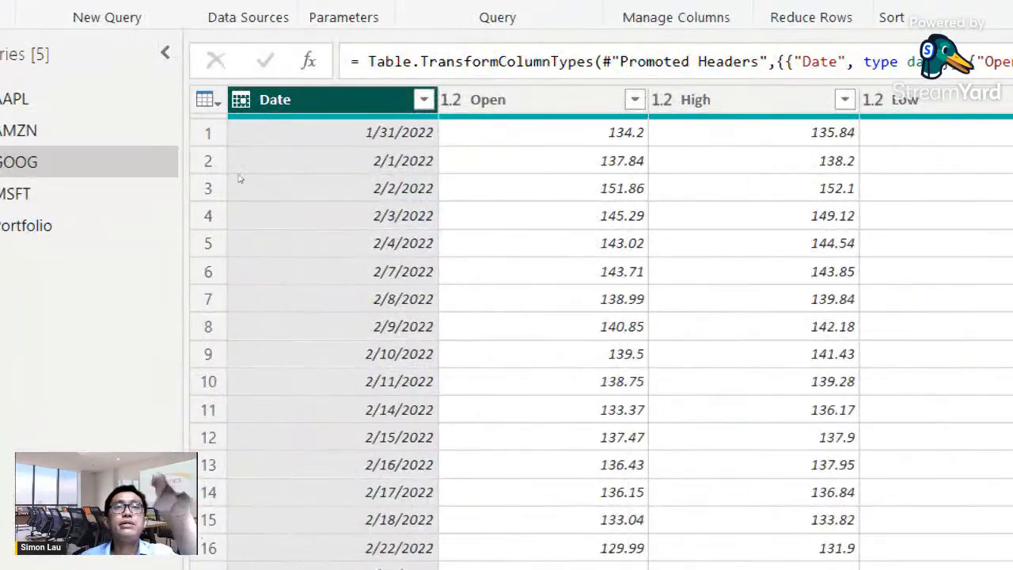
# - Change the Date columns of the AMZN and AAPL tables to the Date type, replacing their existing type conversions
pyautogui.click(31, 136)
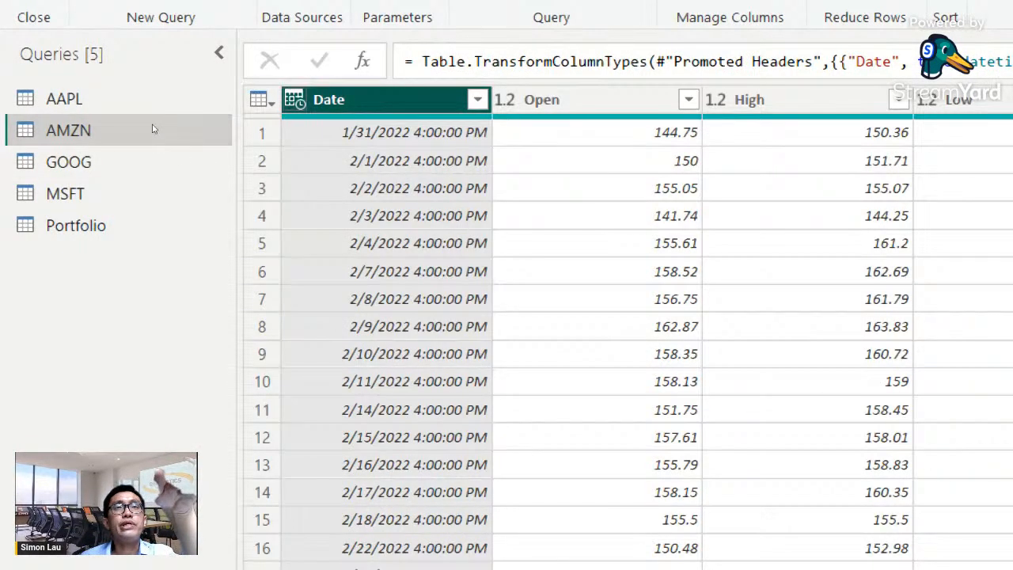
pyautogui.click(295, 100)
pyautogui.click(353, 270)
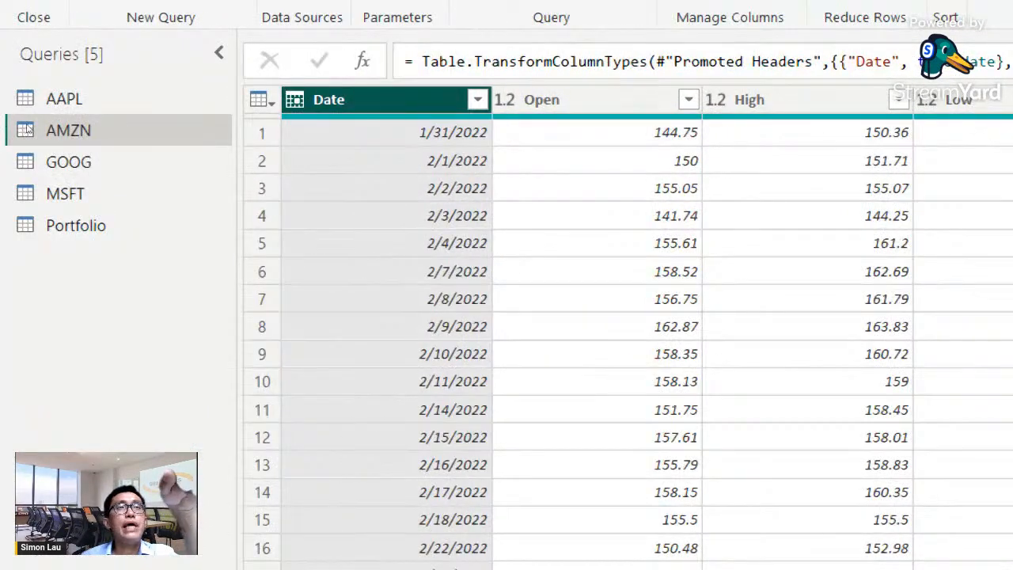
pyautogui.click(56, 98)
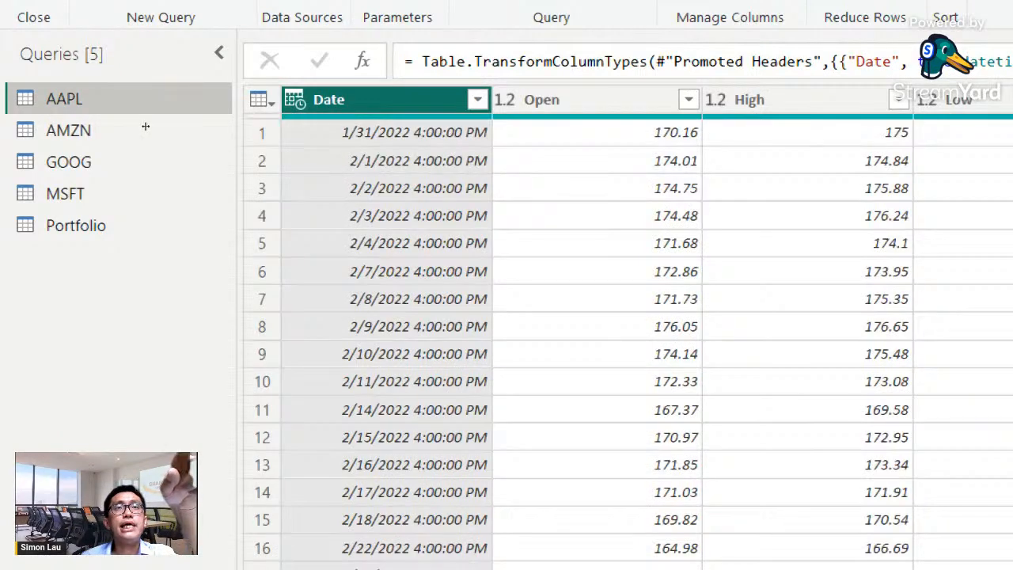
pyautogui.click(294, 100)
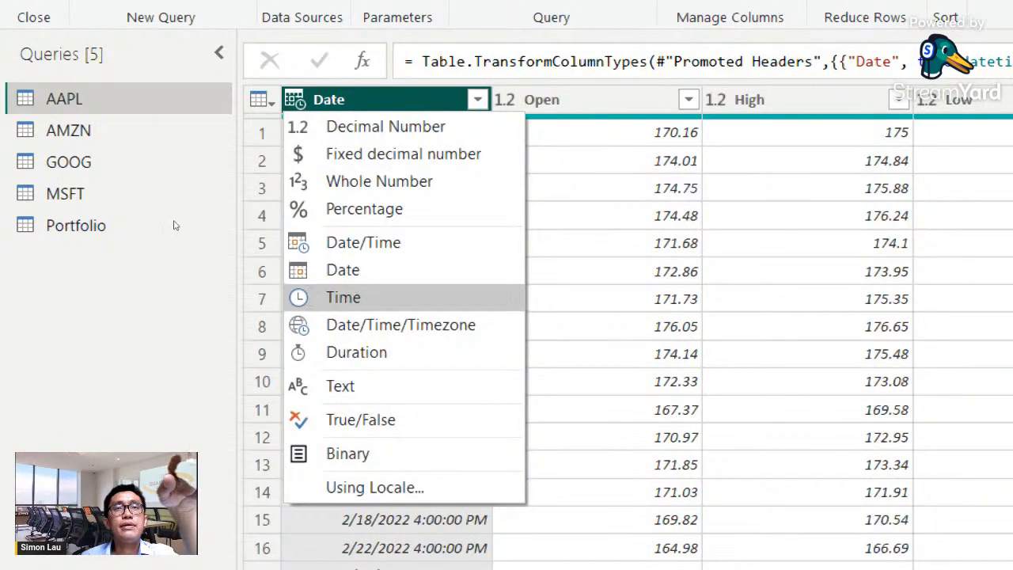
pyautogui.click(342, 270)
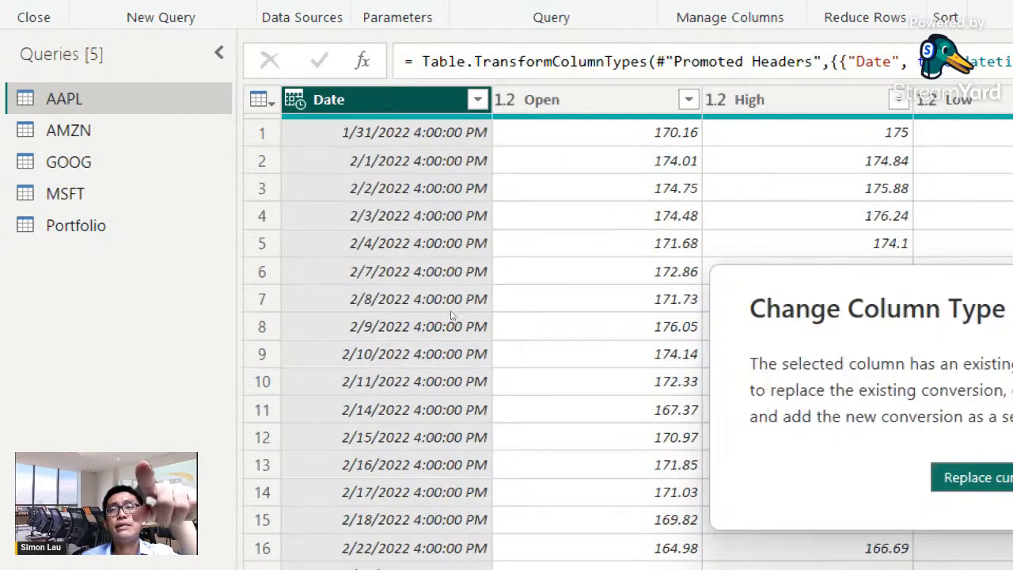
pyautogui.press('Return')
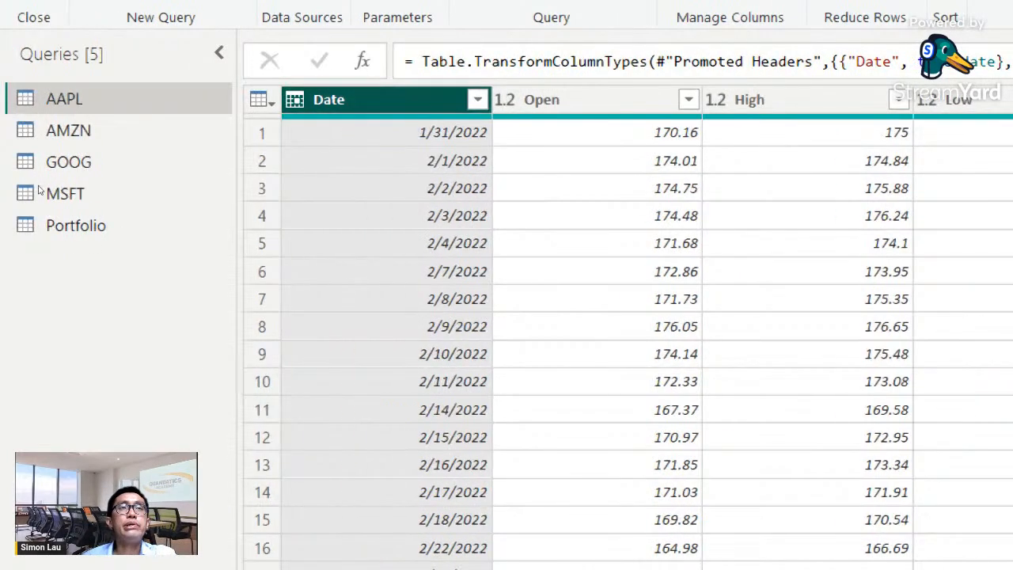
# - Review the Source step of the Portfolio query and cancel the deletion of its Promoted Headers step
pyautogui.click(75, 226)
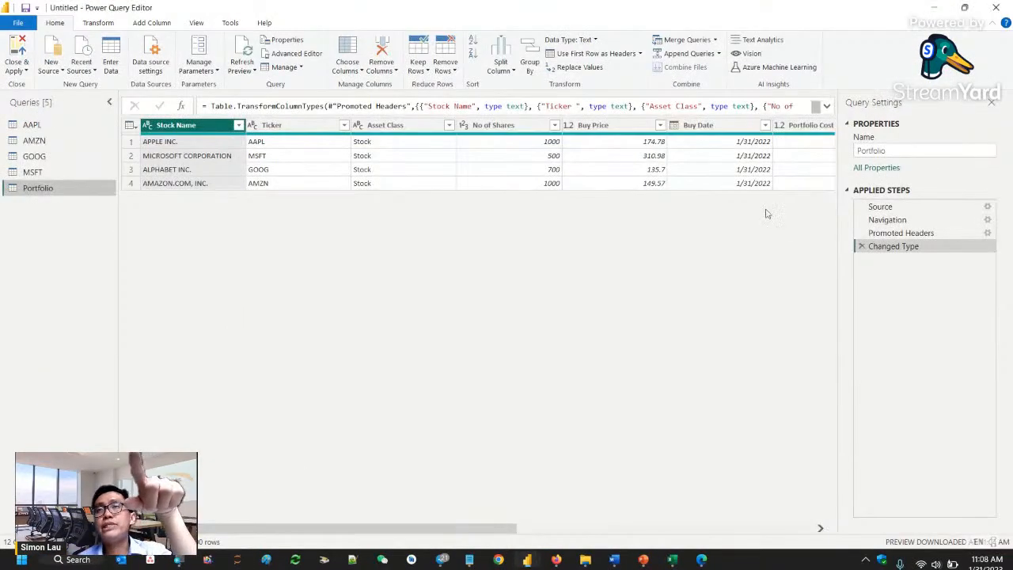
pyautogui.click(874, 208)
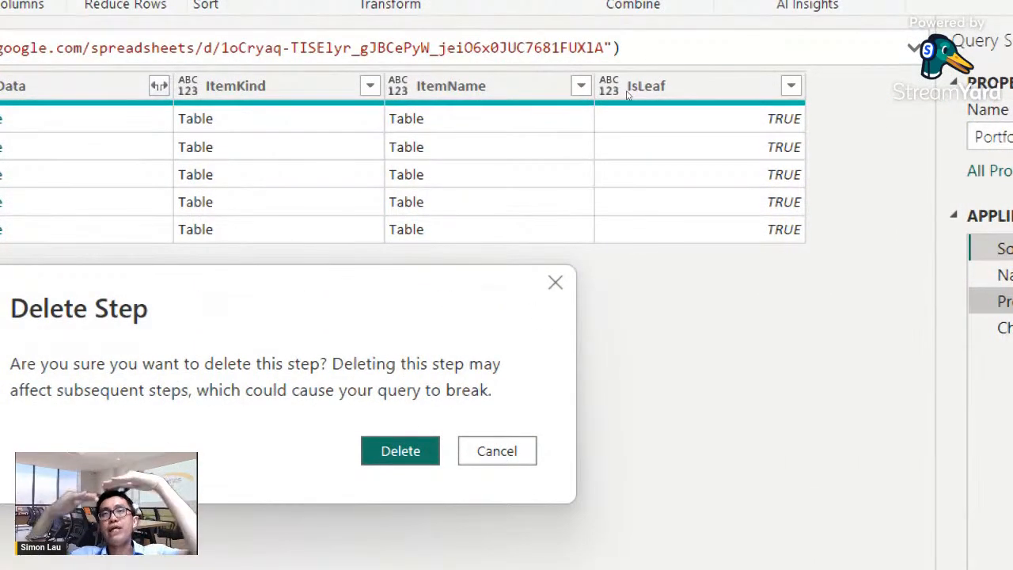
pyautogui.press('Escape')
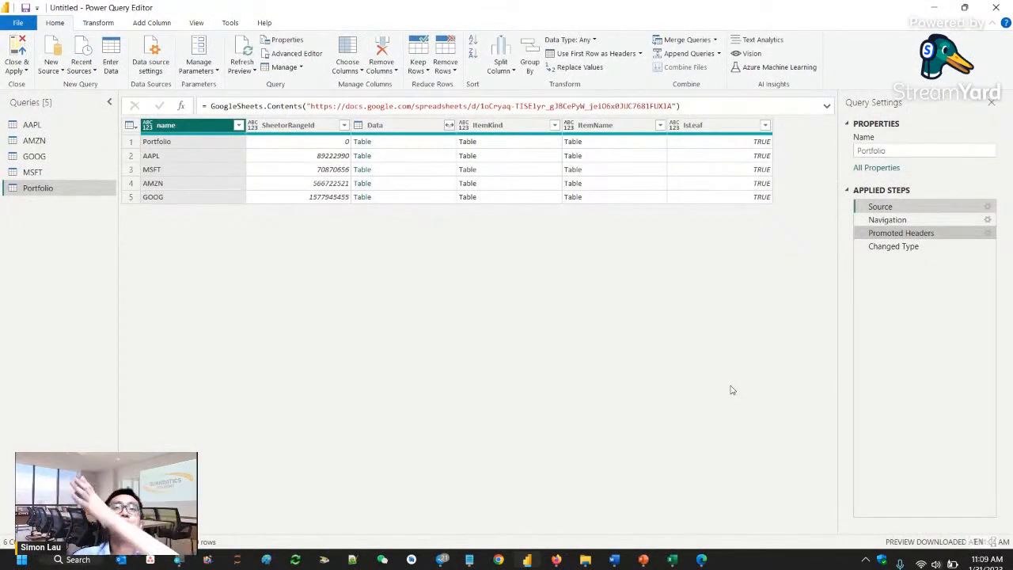
# - Review the AAPL table's price columns, the data type options of its Open column and the actions available for the query
pyautogui.click(30, 125)
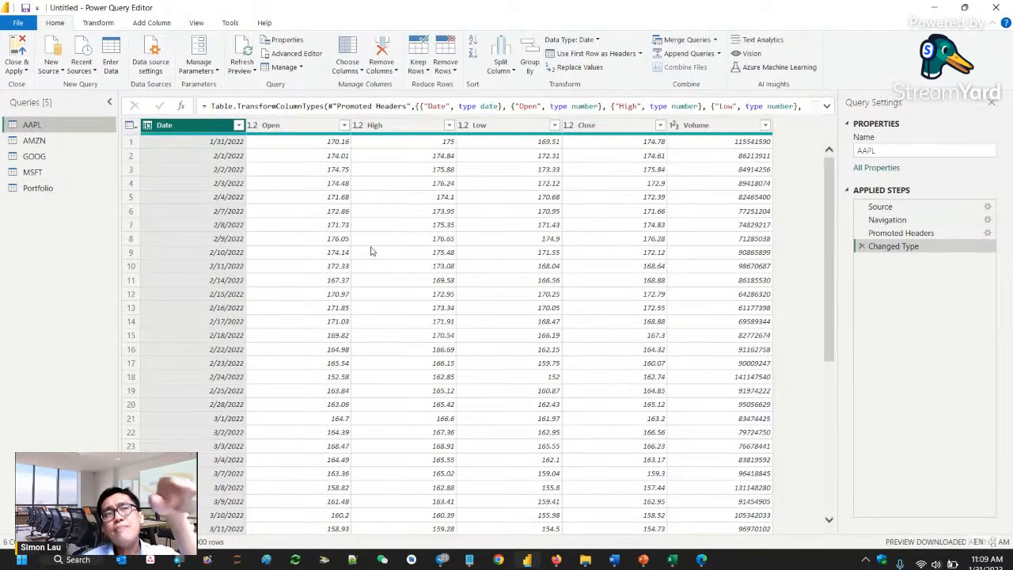
pyautogui.click(328, 142)
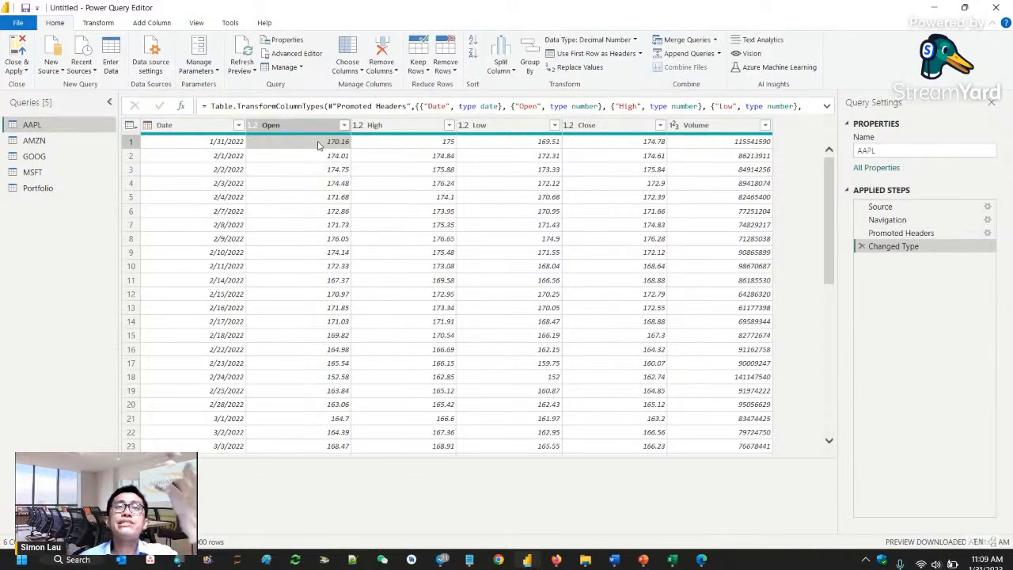
pyautogui.click(254, 126)
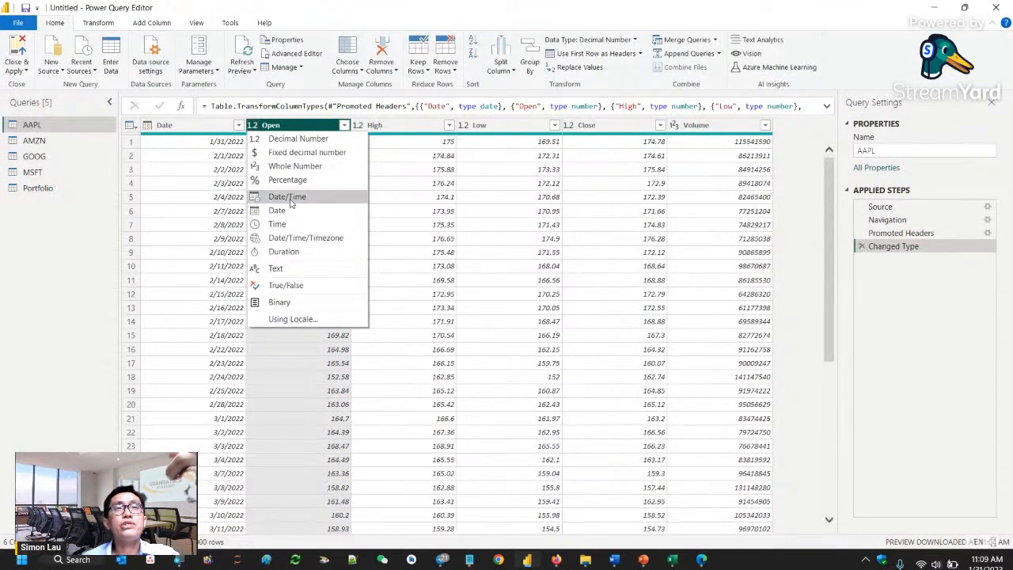
pyautogui.click(420, 152)
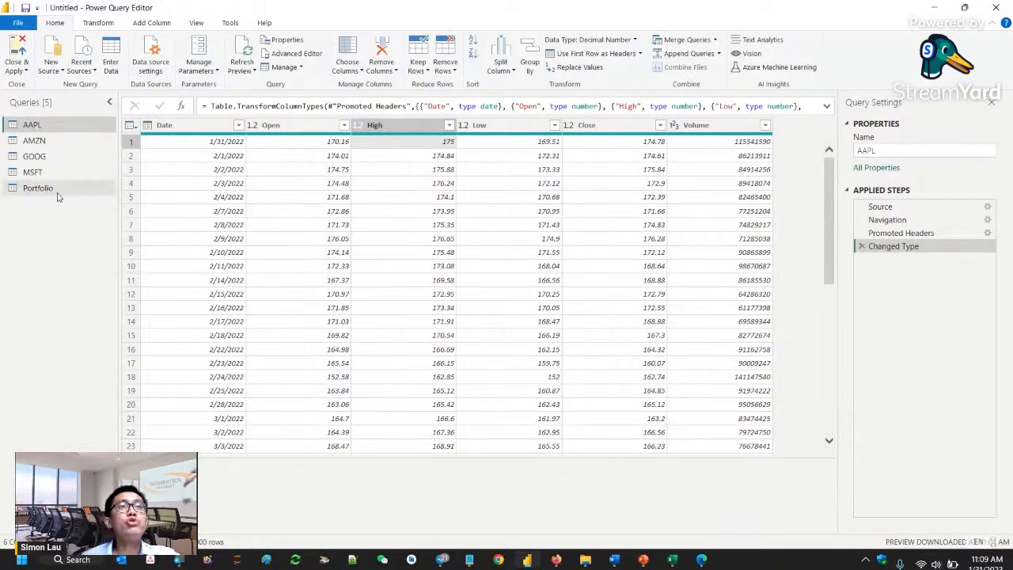
pyautogui.rightClick(35, 131)
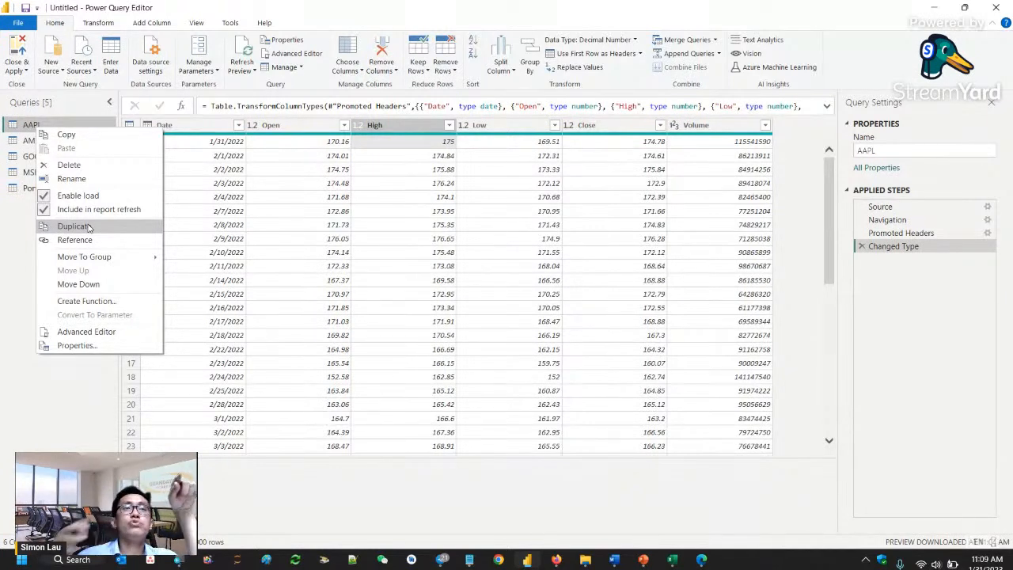
pyautogui.click(321, 255)
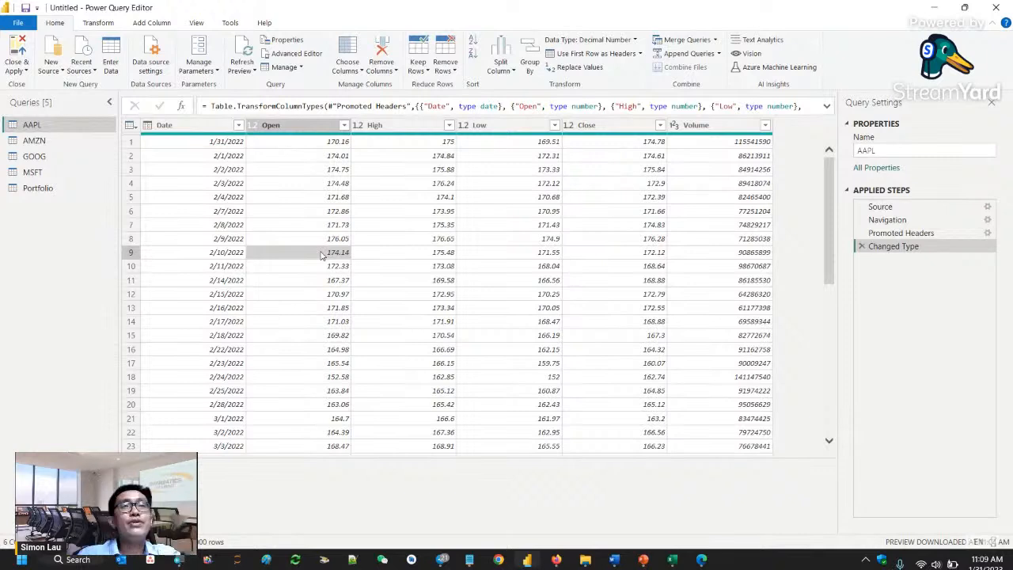
pyautogui.doubleClick(31, 125)
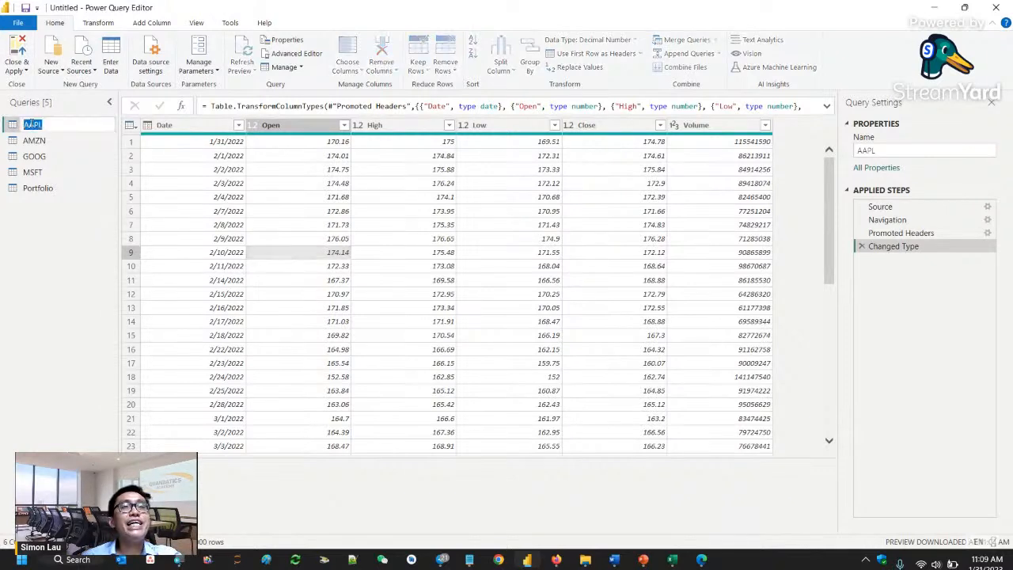
pyautogui.click(35, 128)
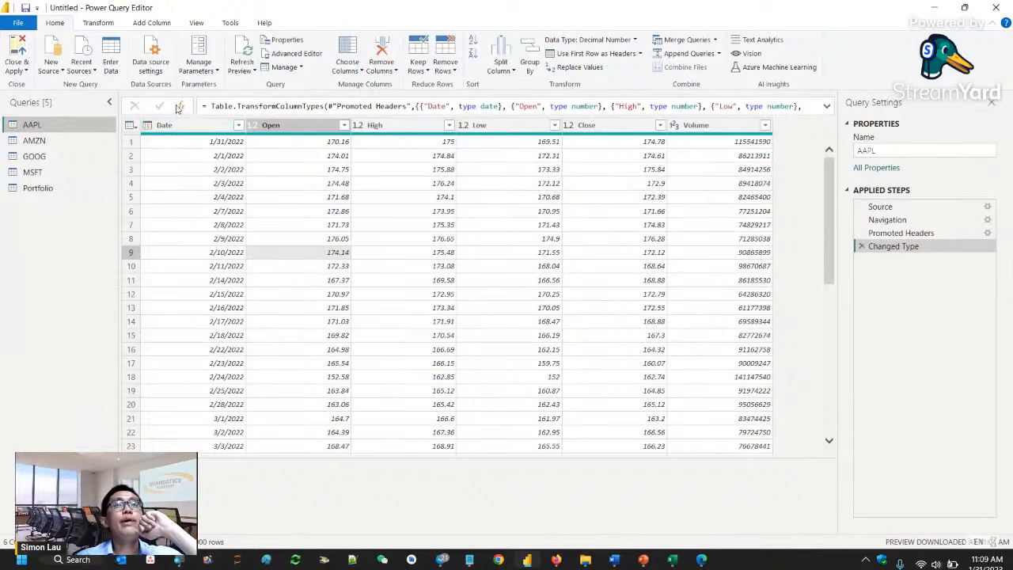
# - Add a custom column named Ticker to the AAPL table with the constant text formula "AAPL"
pyautogui.click(150, 23)
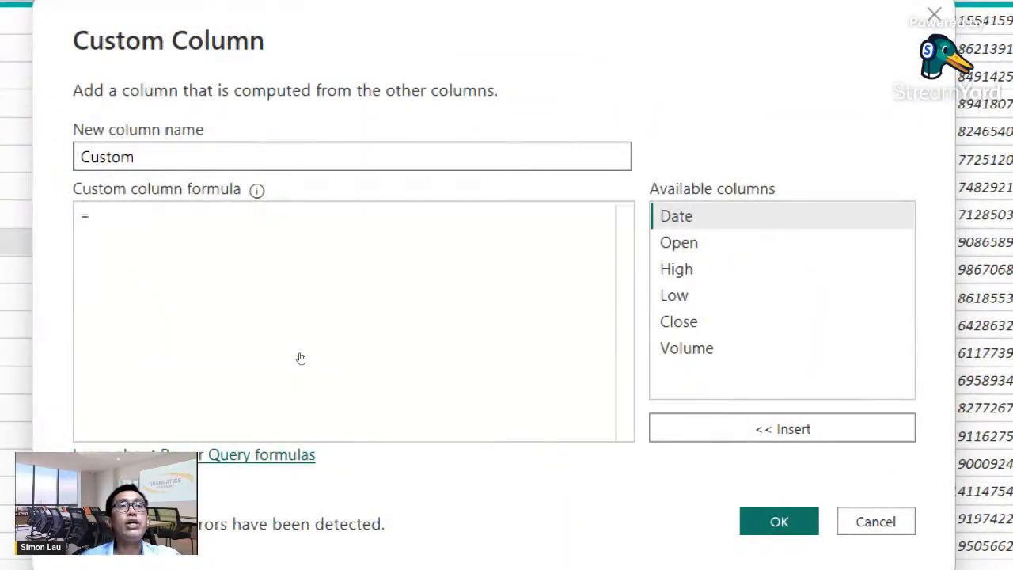
pyautogui.hotkey('ctrl', 'a')
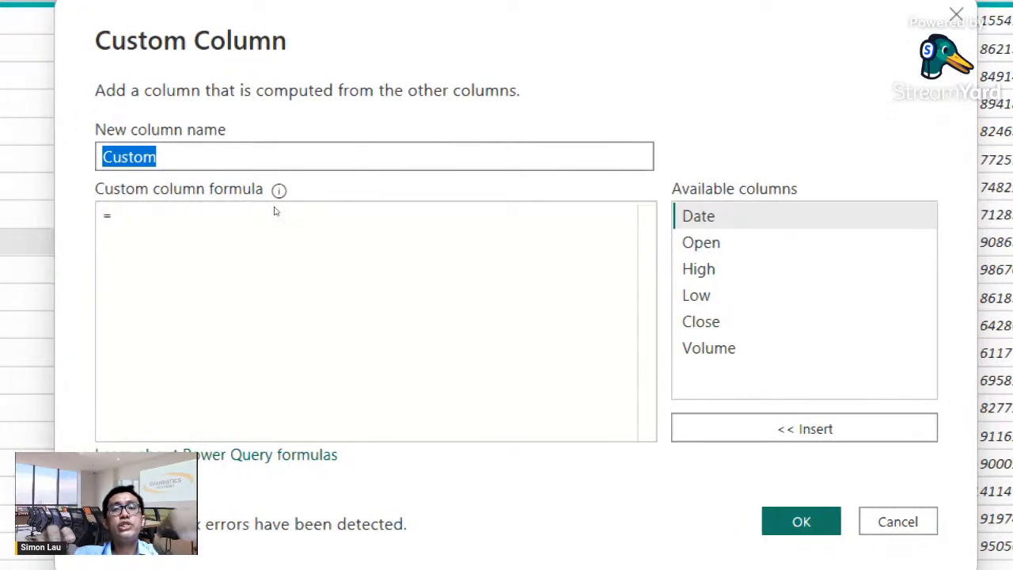
pyautogui.write('Ticker')
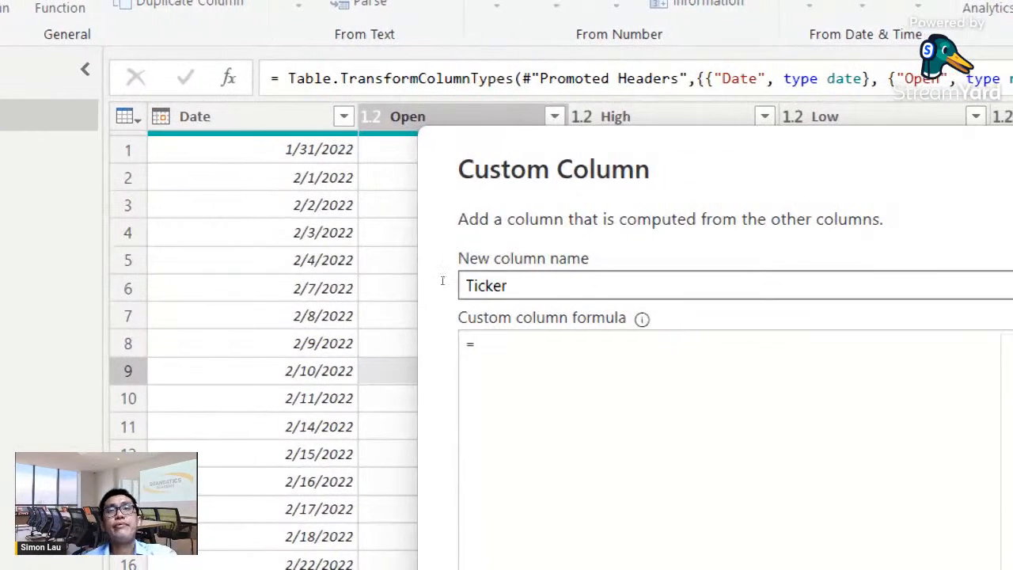
pyautogui.press('Tab')
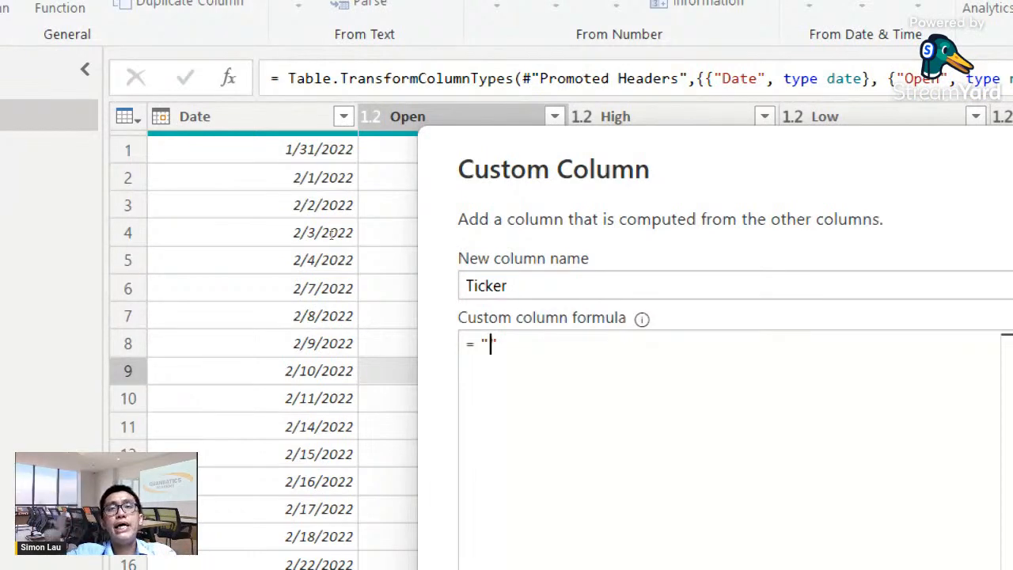
pyautogui.write('aa')
pyautogui.press('BackSpace')
pyautogui.press('BackSpace')
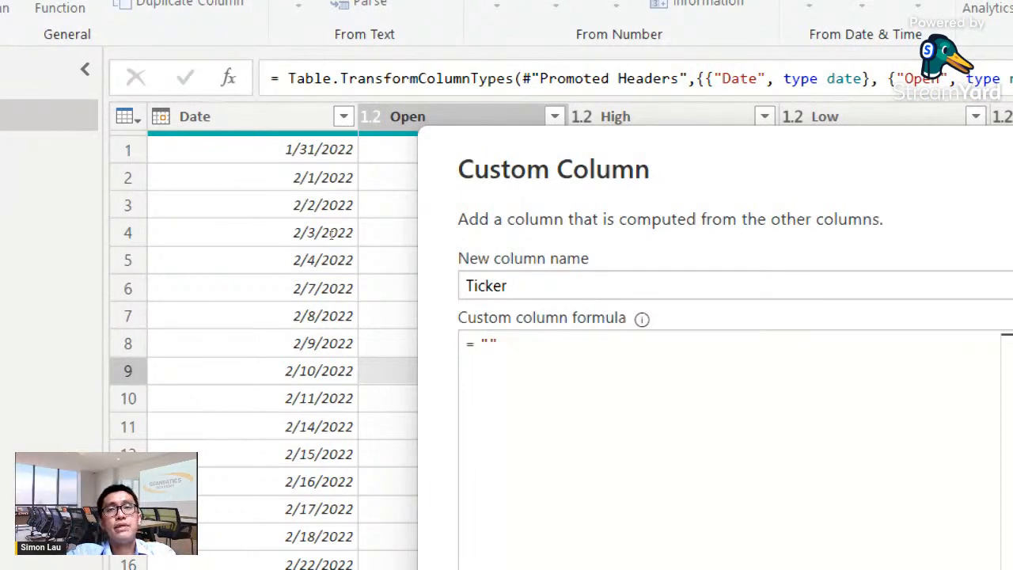
pyautogui.write('AAPL')
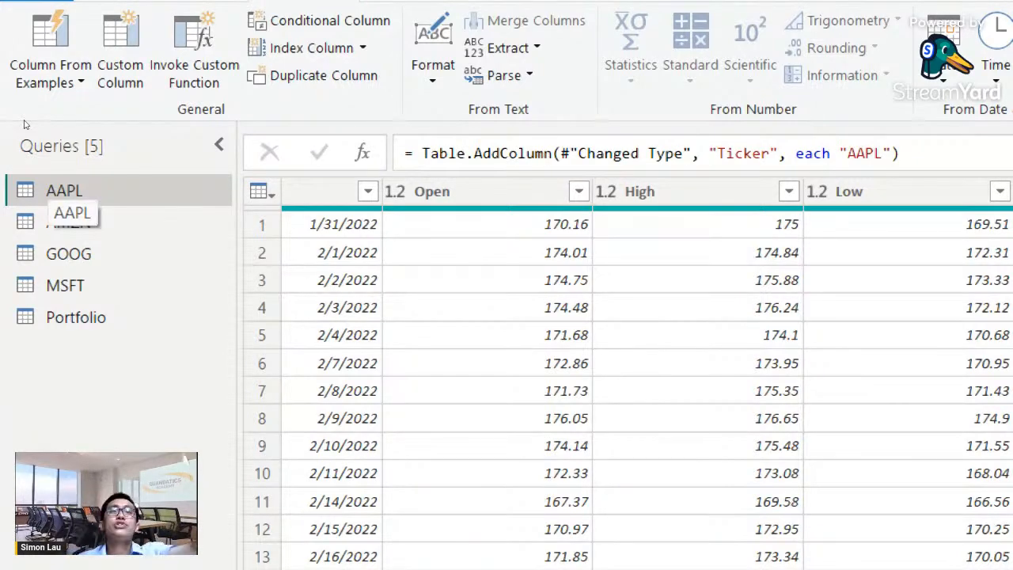
# - Add a custom column named Ticker to the AMZN table with the constant text formula "AMZN"
pyautogui.press('Down')
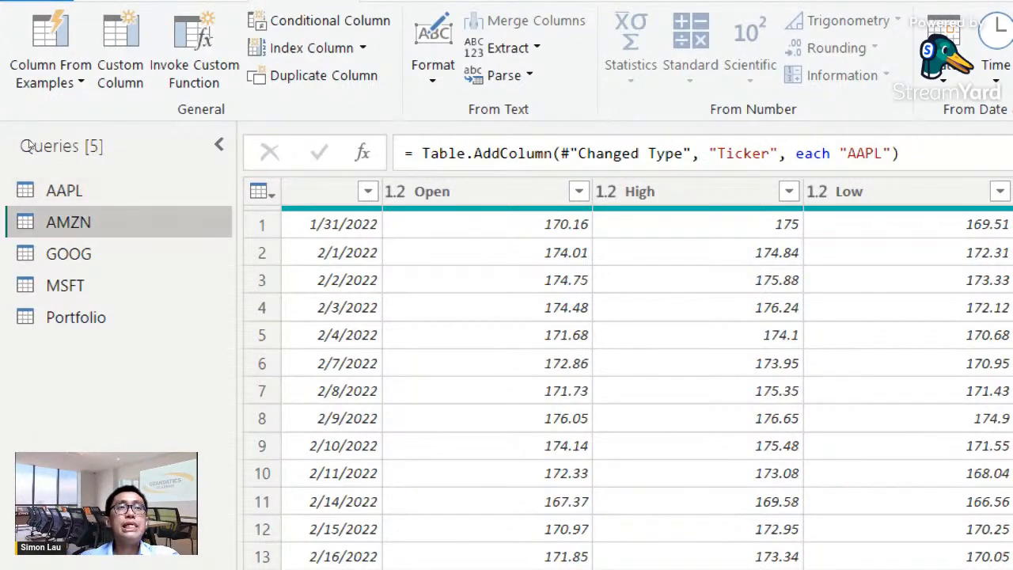
pyautogui.doubleClick(57, 226)
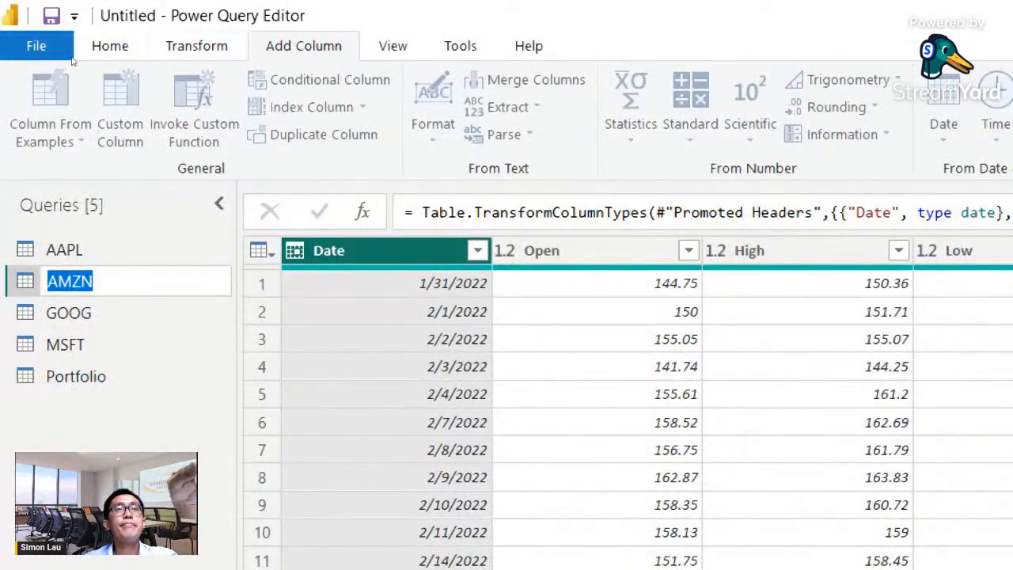
pyautogui.click(87, 189)
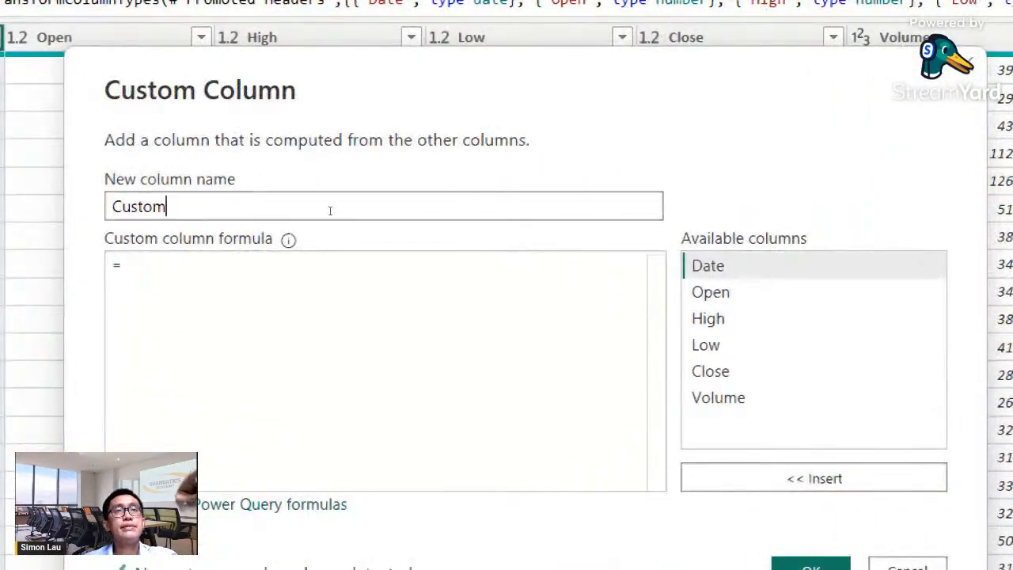
pyautogui.doubleClick(277, 210)
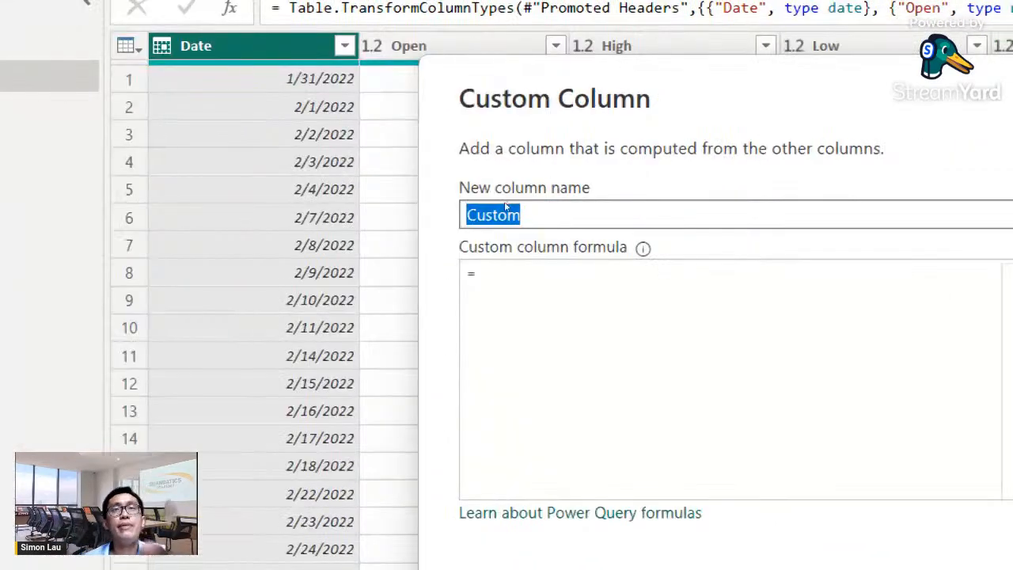
pyautogui.press('BackSpace')
pyautogui.write('Ticker')
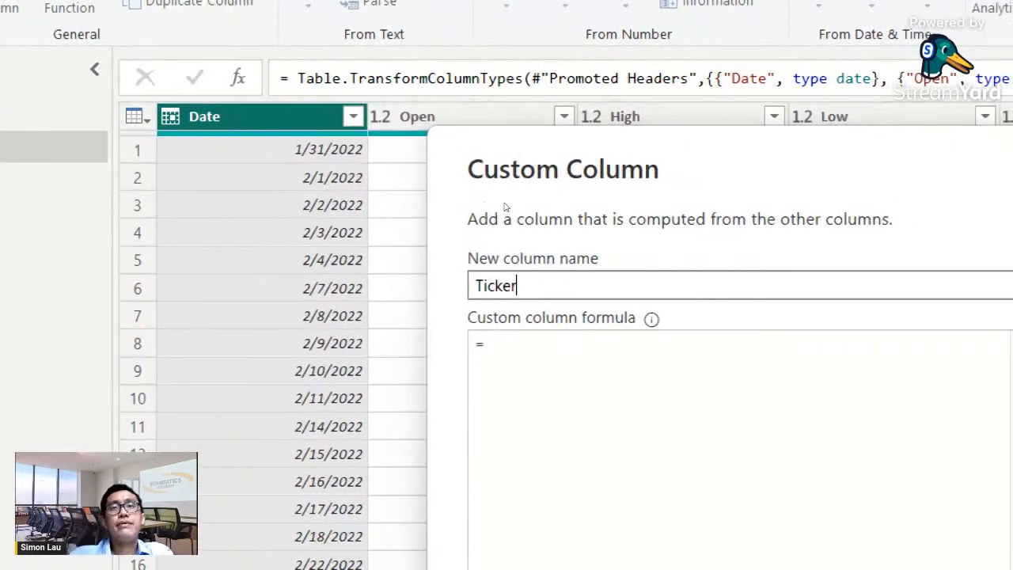
pyautogui.press('Tab')
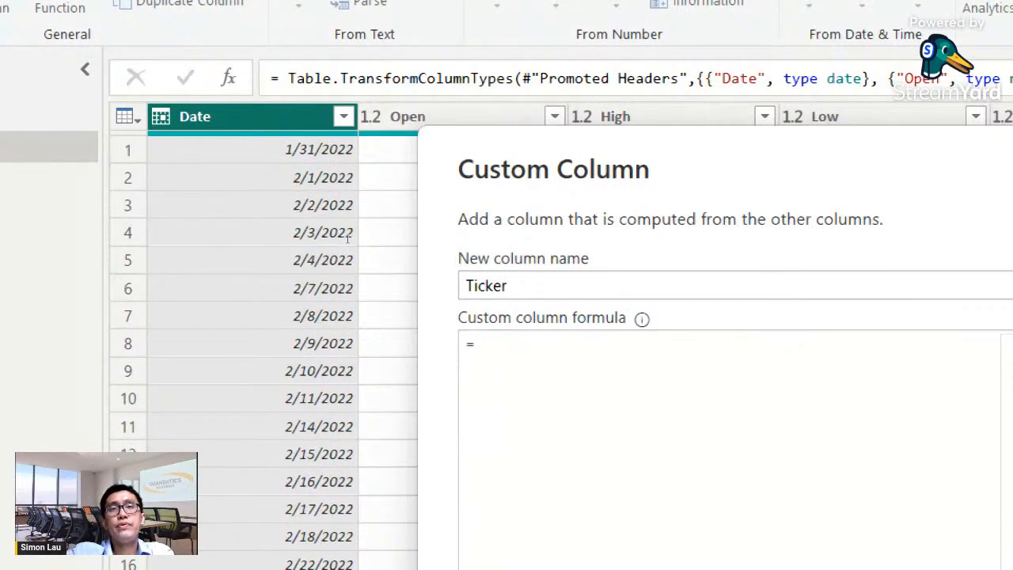
pyautogui.write('"A')
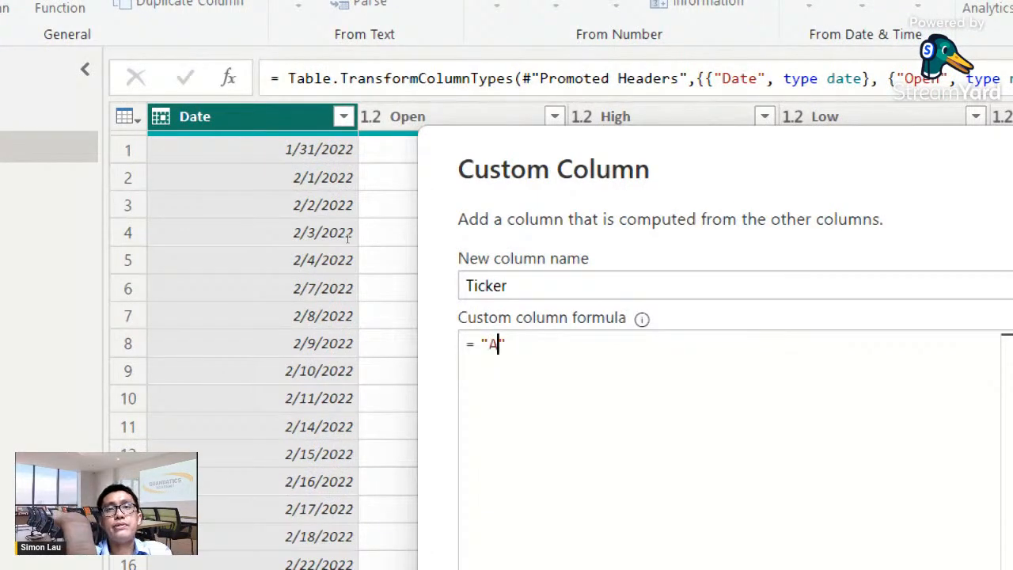
pyautogui.write('<')
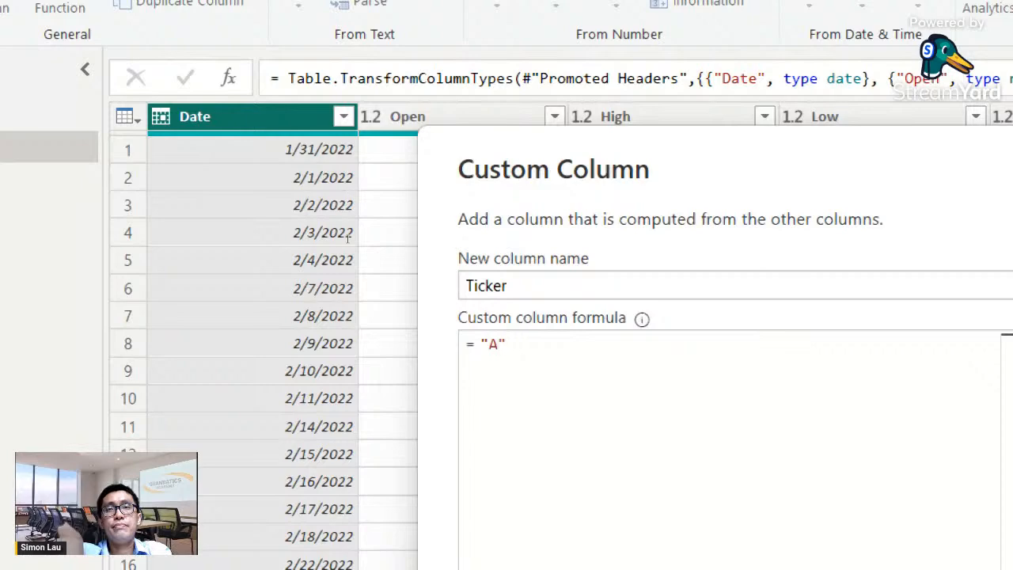
pyautogui.write('MZN')
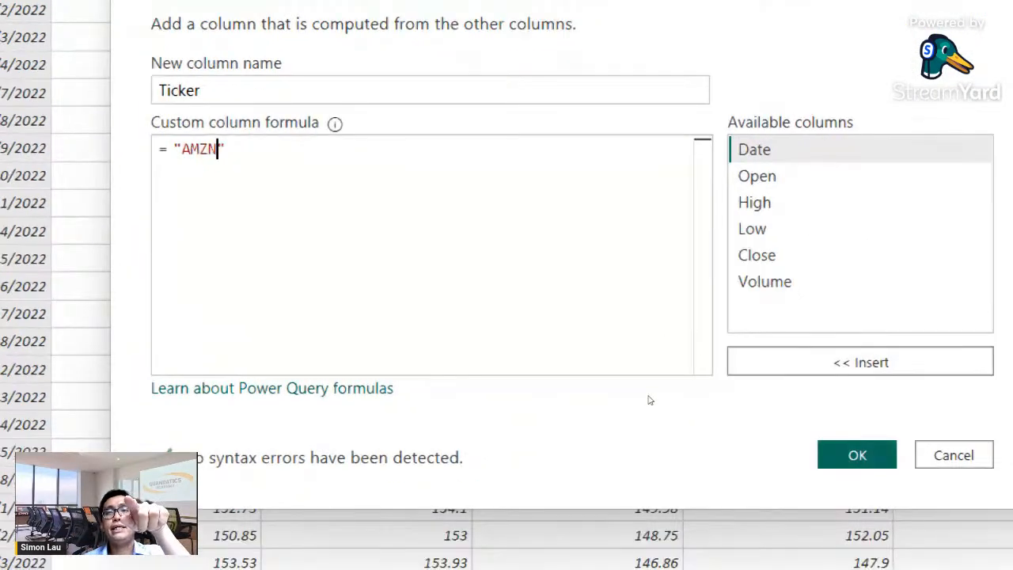
pyautogui.click(857, 455)
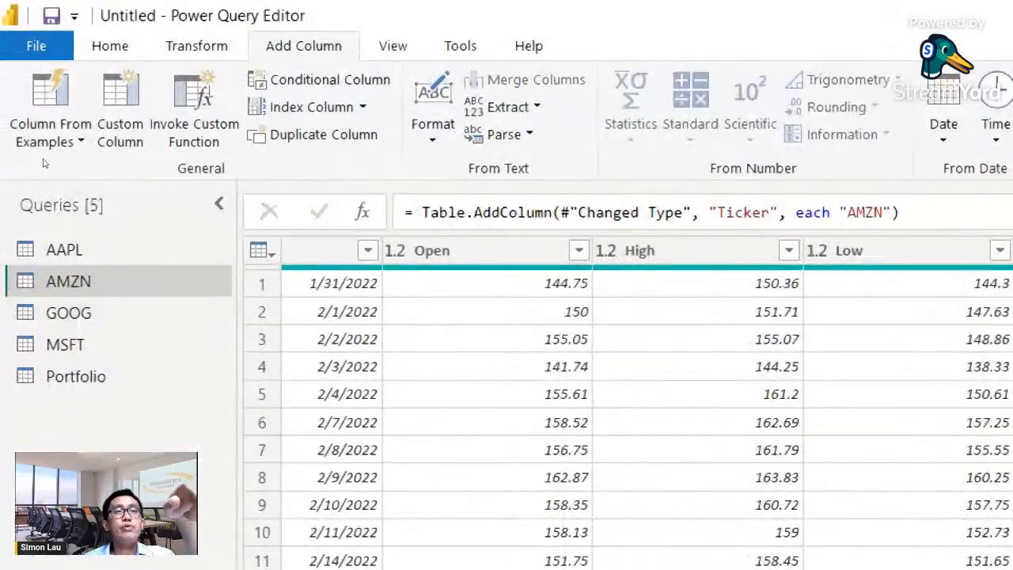
pyautogui.click(81, 313)
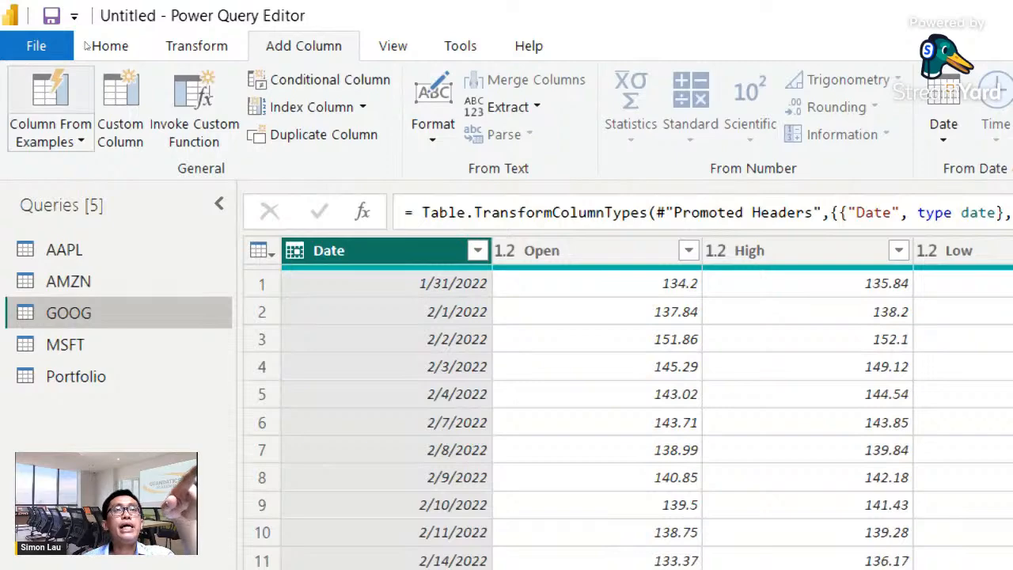
pyautogui.click(120, 106)
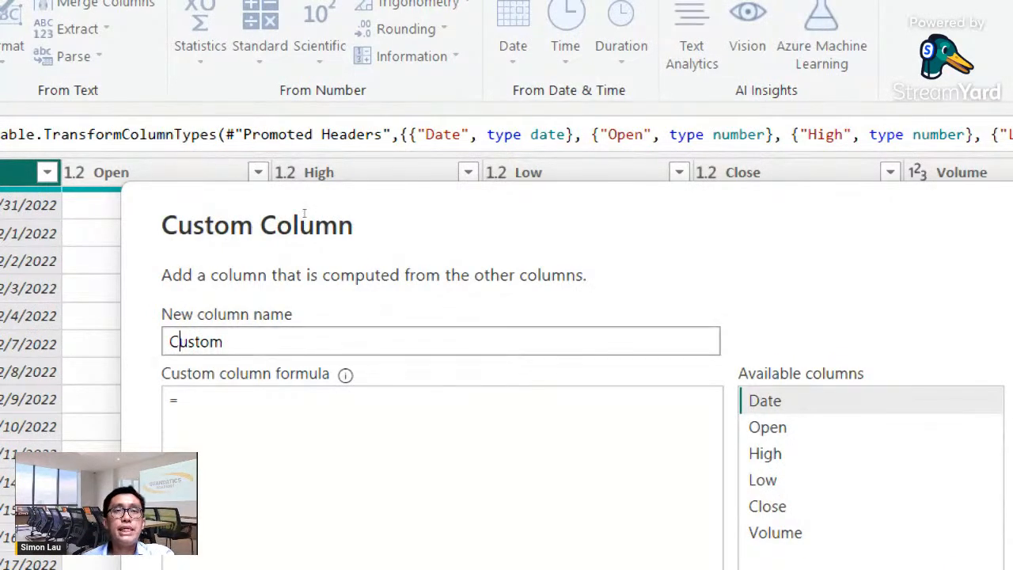
pyautogui.write('Ticker')
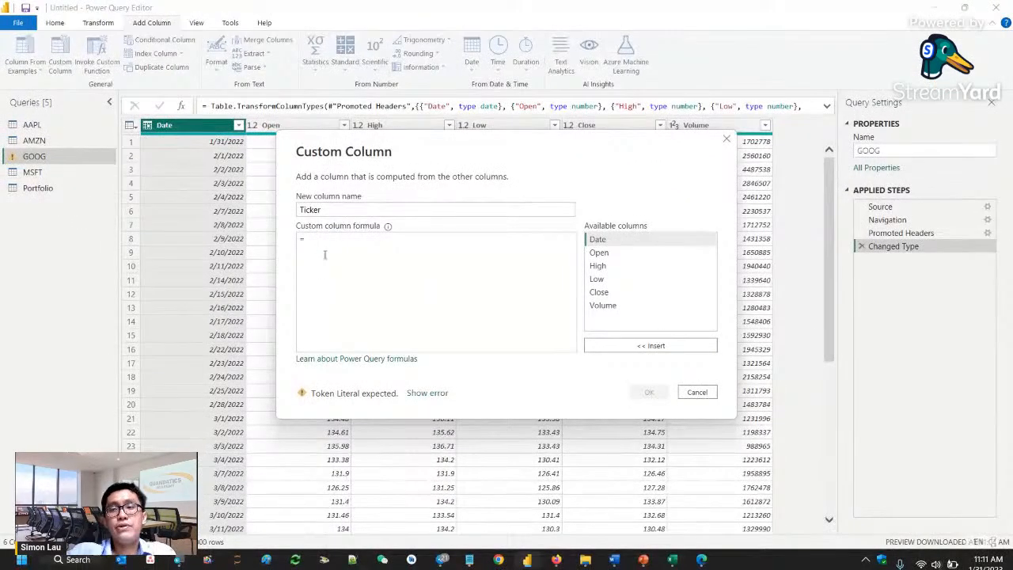
pyautogui.write('"')
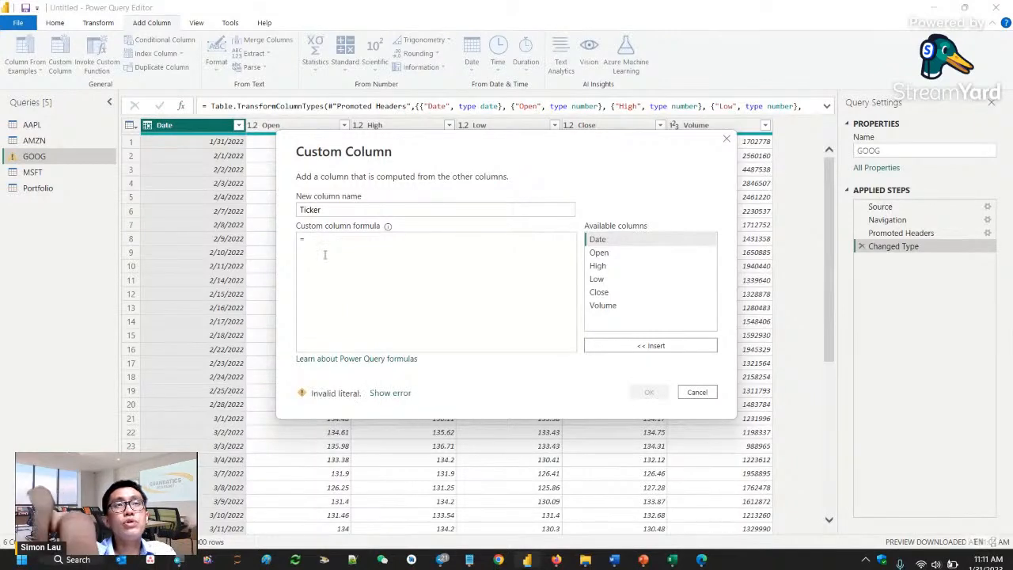
pyautogui.write('GOOG"')
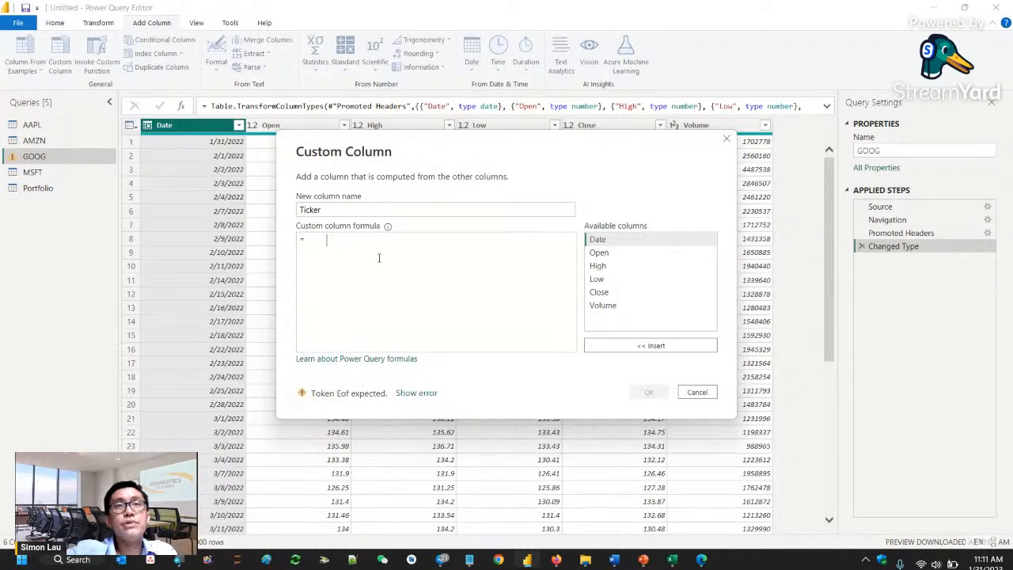
pyautogui.press('BackSpace')
pyautogui.press('BackSpace')
pyautogui.press('BackSpace')
pyautogui.press('BackSpace')
pyautogui.press('BackSpace')
pyautogui.press('BackSpace')
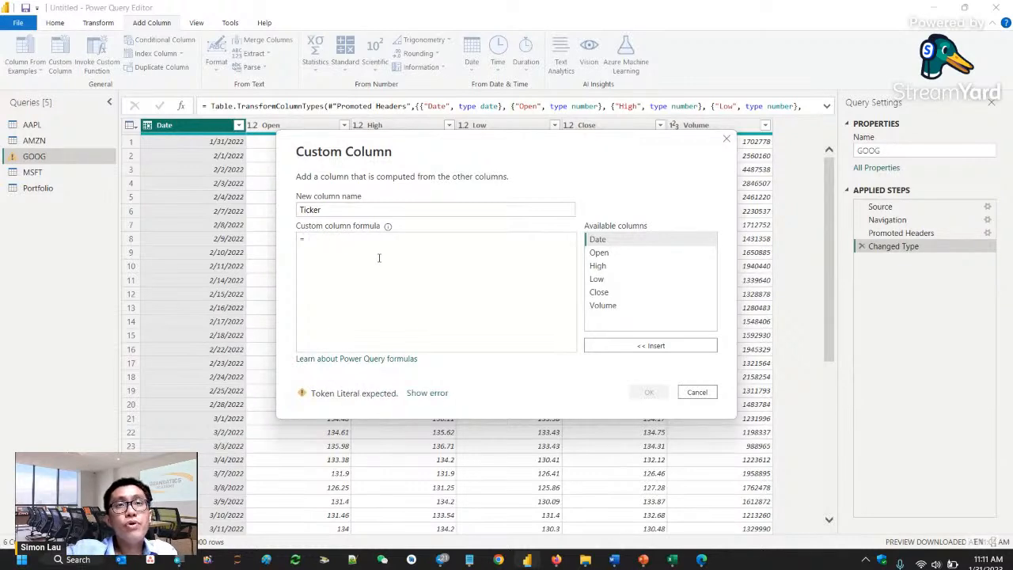
pyautogui.click(698, 394)
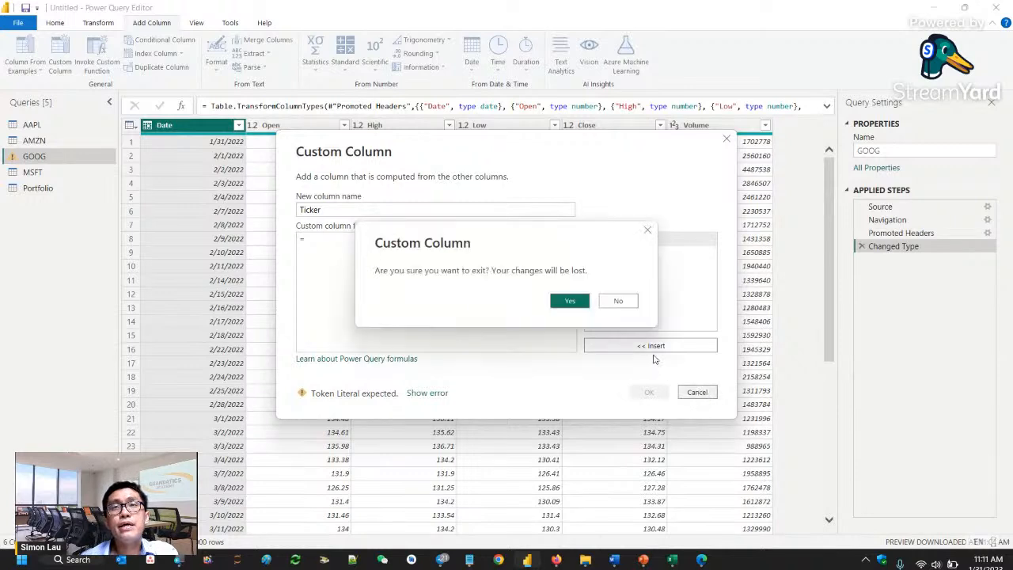
pyautogui.click(587, 307)
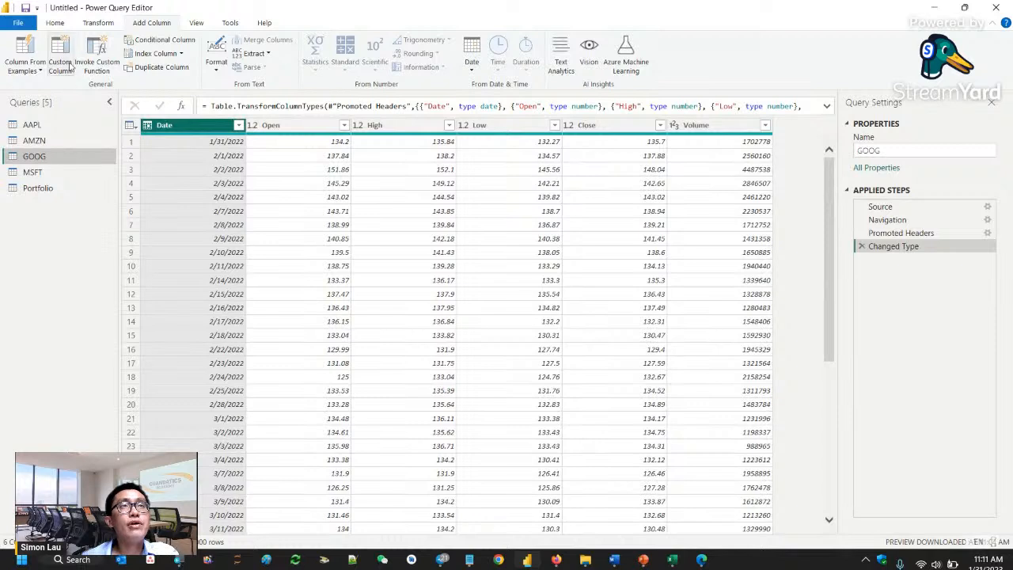
pyautogui.click(70, 68)
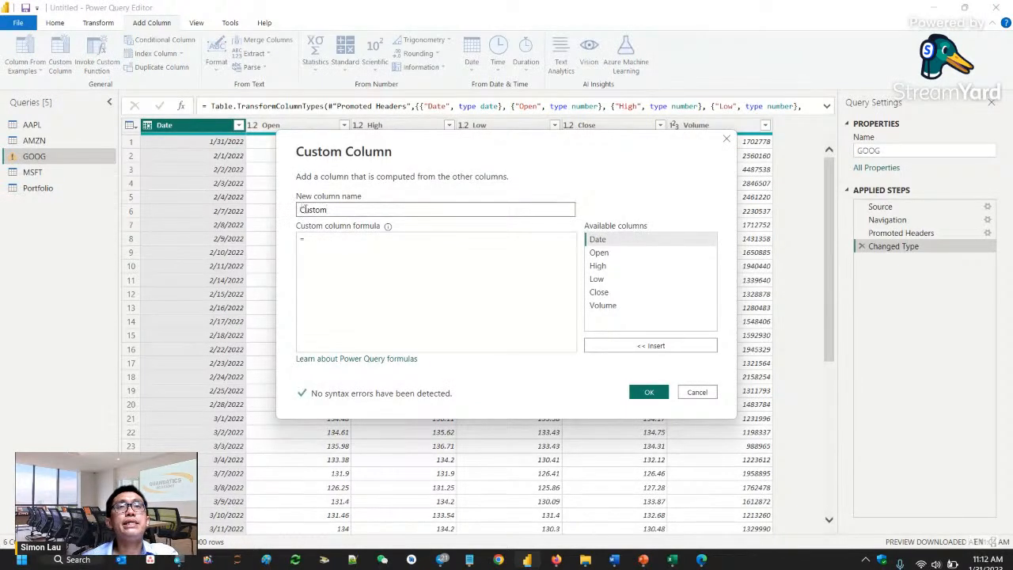
pyautogui.doubleClick(302, 209)
pyautogui.write('Ticker')
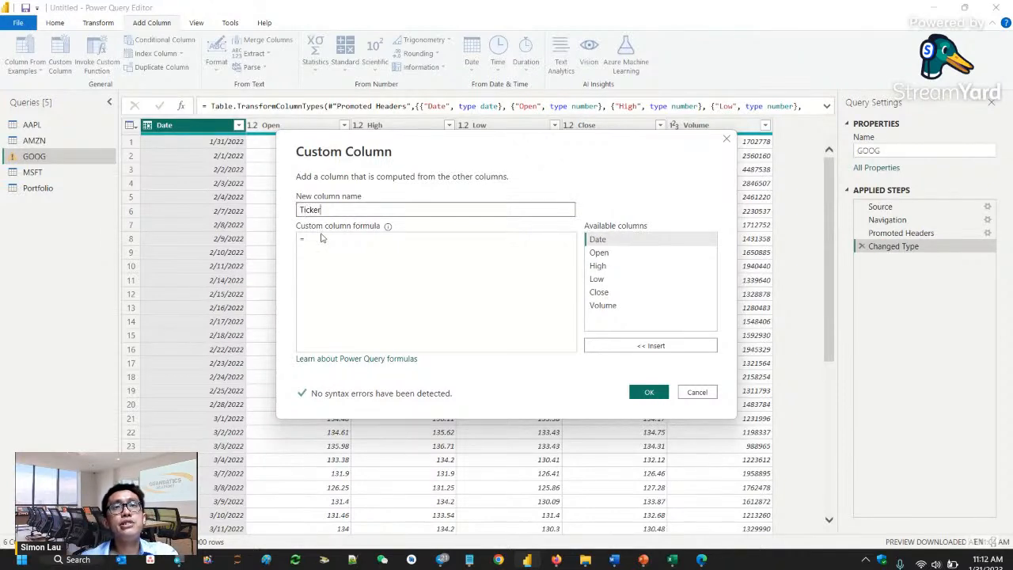
pyautogui.click(321, 238)
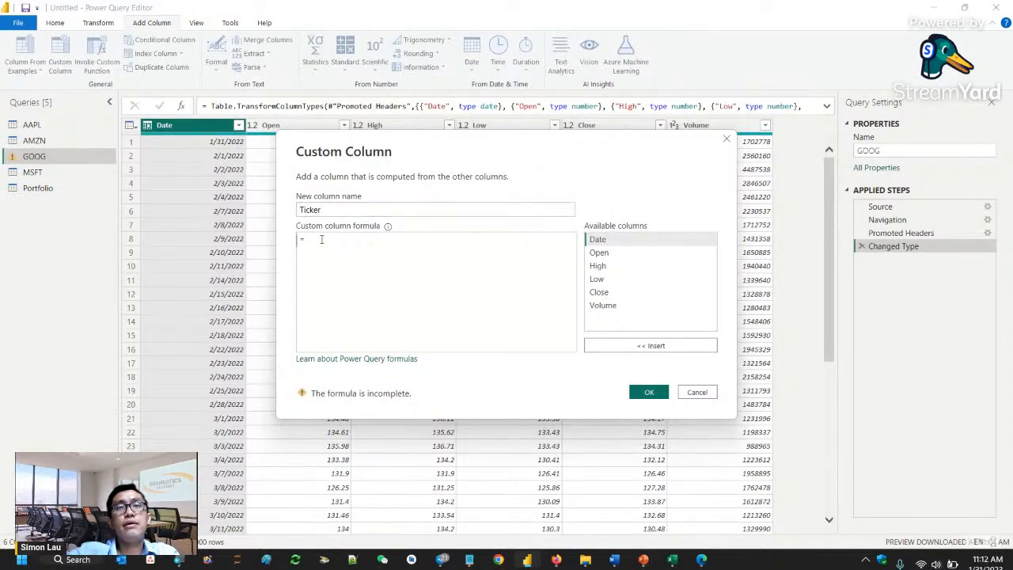
pyautogui.write('"')
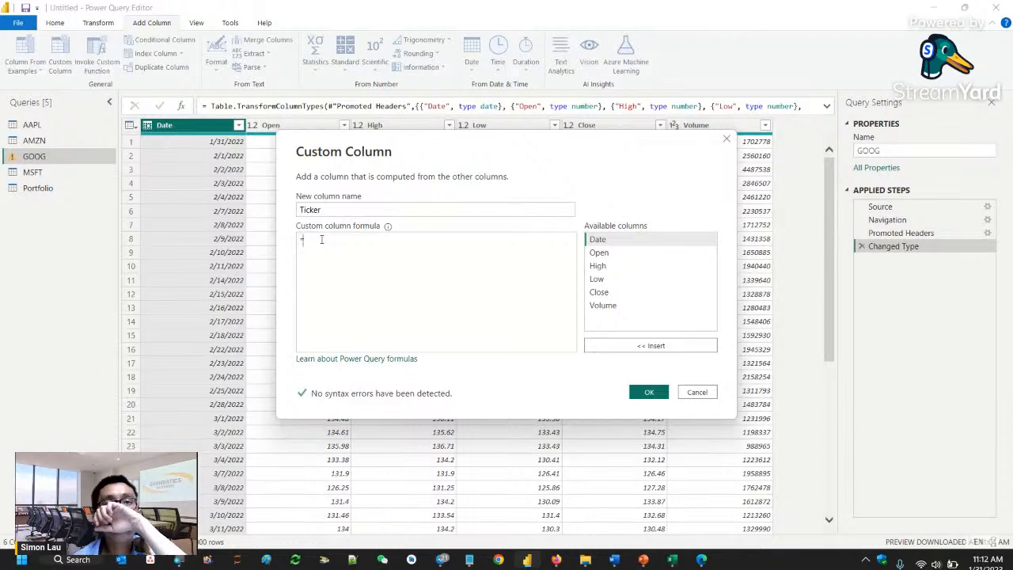
pyautogui.press('BackSpace')
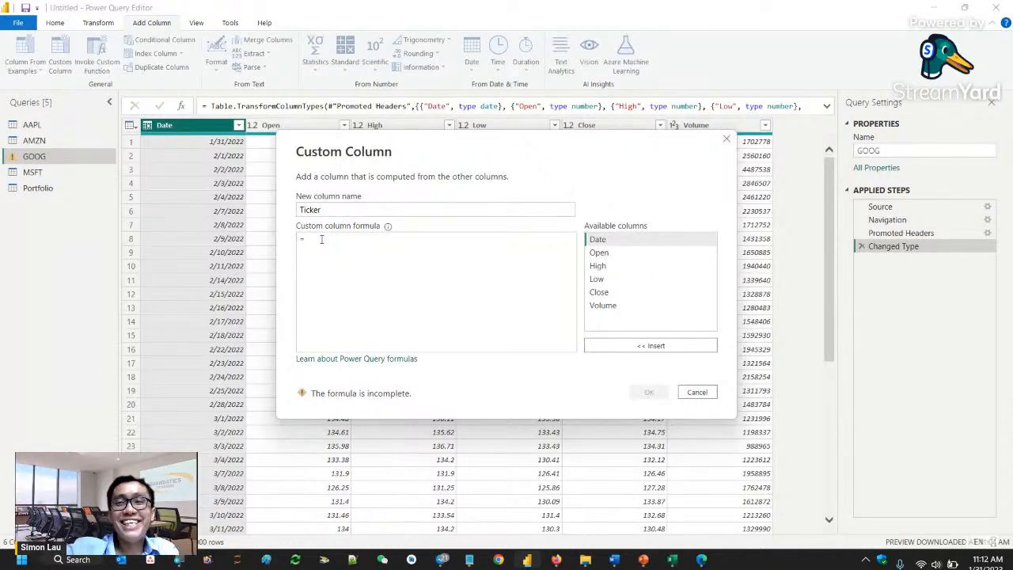
pyautogui.write('"')
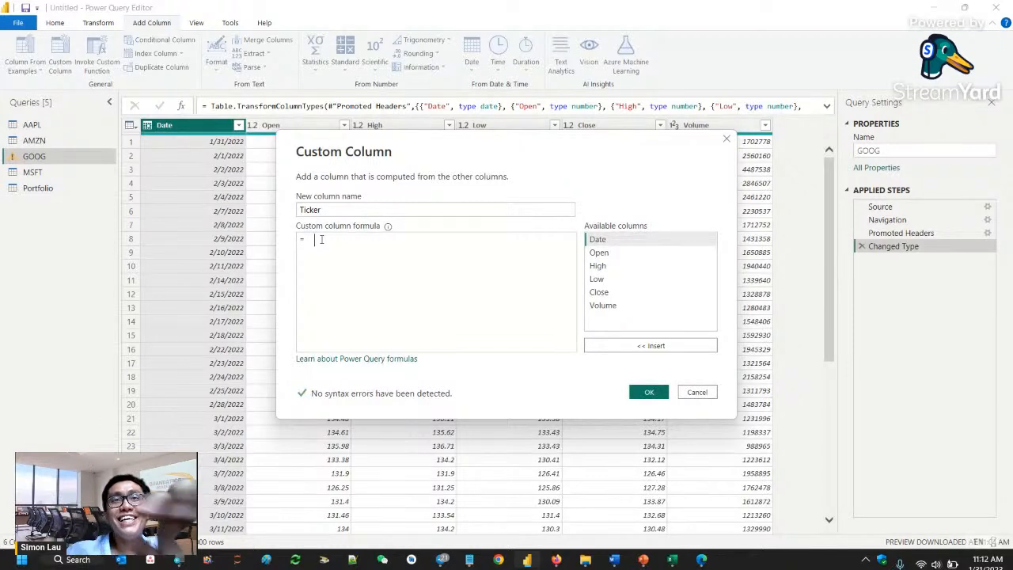
pyautogui.click(377, 210)
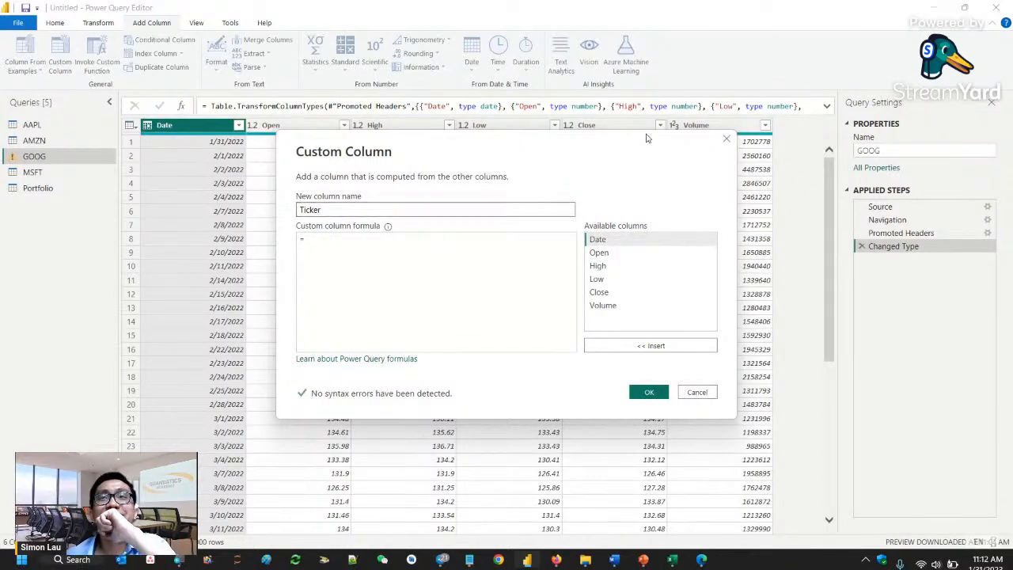
pyautogui.click(725, 141)
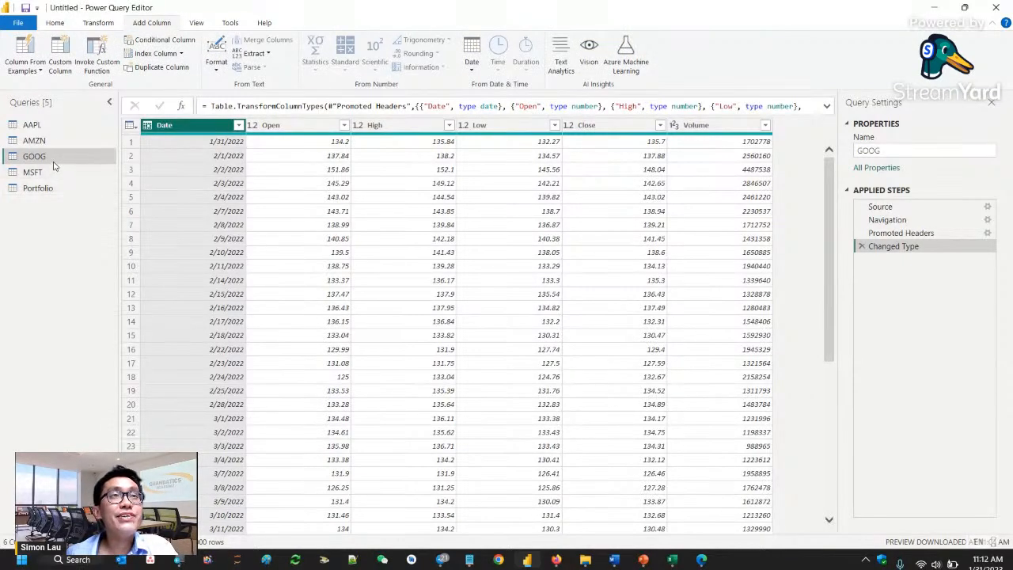
# - Add a custom column with the default name to the GOOG table, using the constant text formula "GOOG"
pyautogui.click(60, 67)
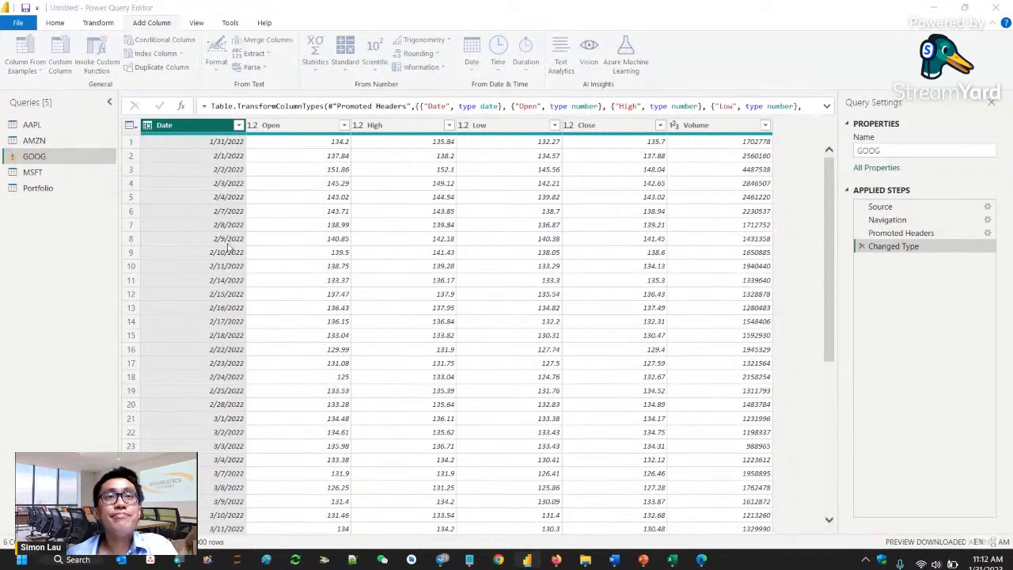
pyautogui.click(343, 243)
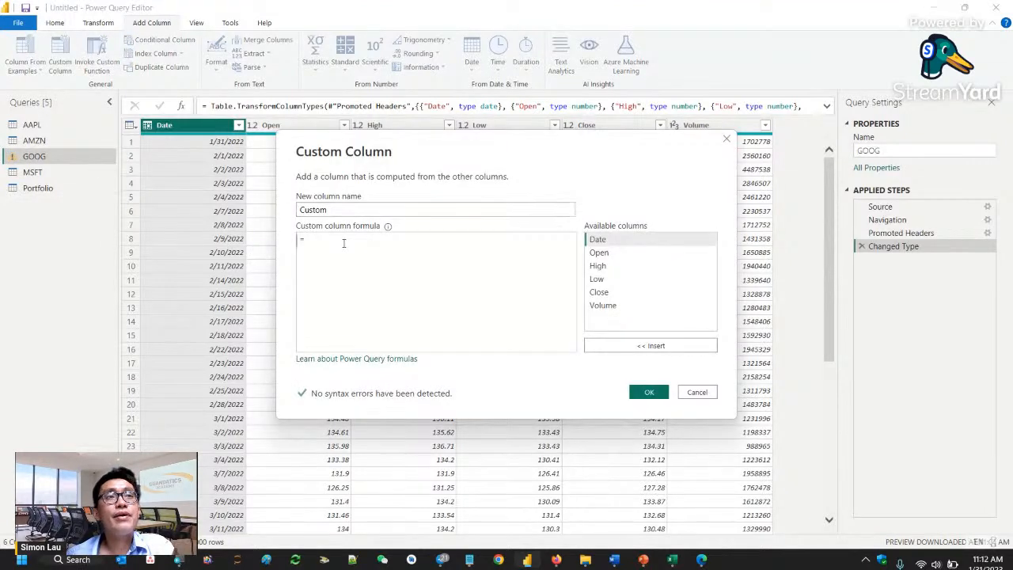
pyautogui.press('BackSpace')
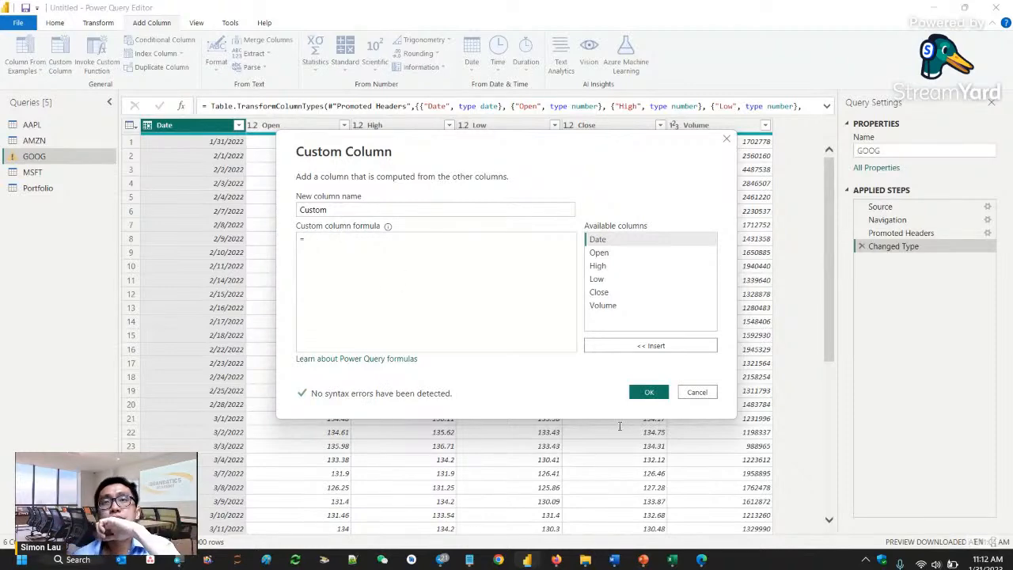
pyautogui.click(649, 393)
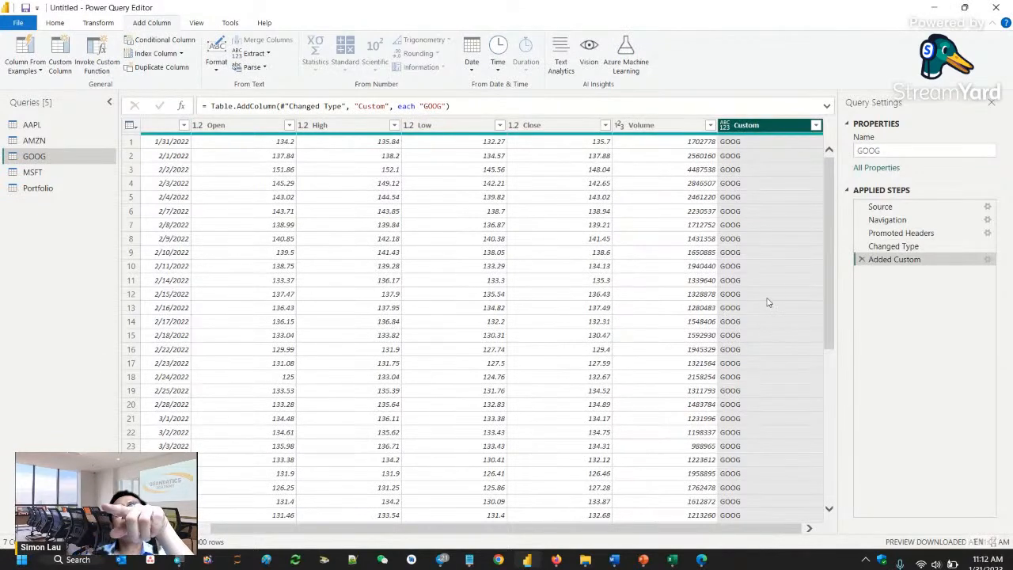
# - Add a custom column with the constant text formula "MSFT" to the MSFT table and rename that column Ticker
pyautogui.click(33, 173)
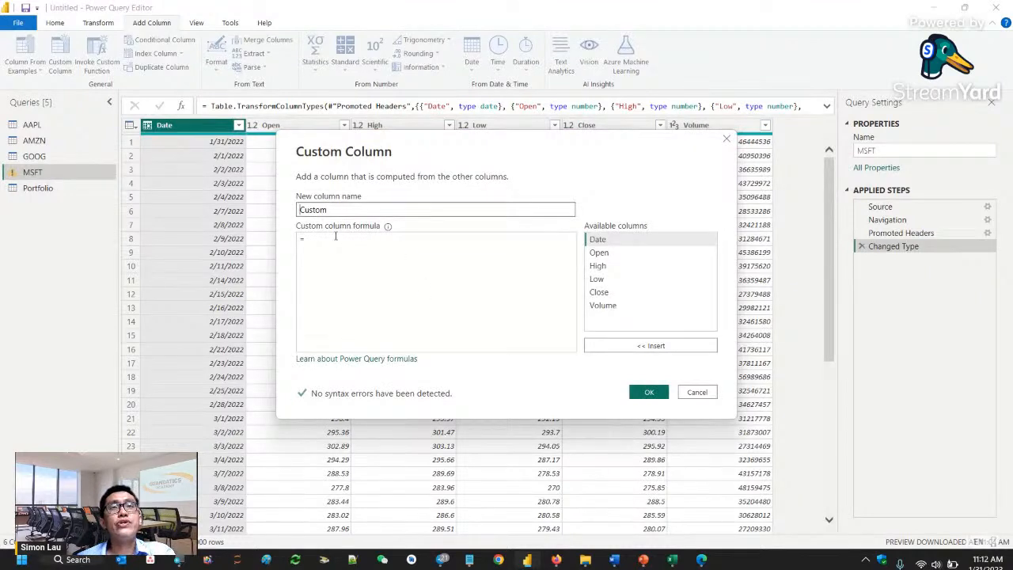
pyautogui.click(329, 243)
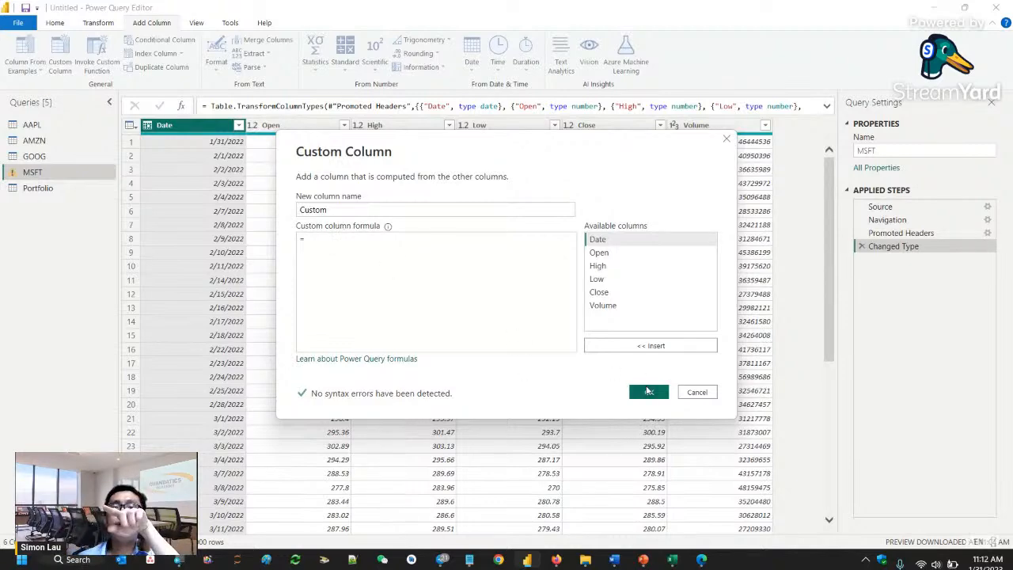
pyautogui.click(648, 391)
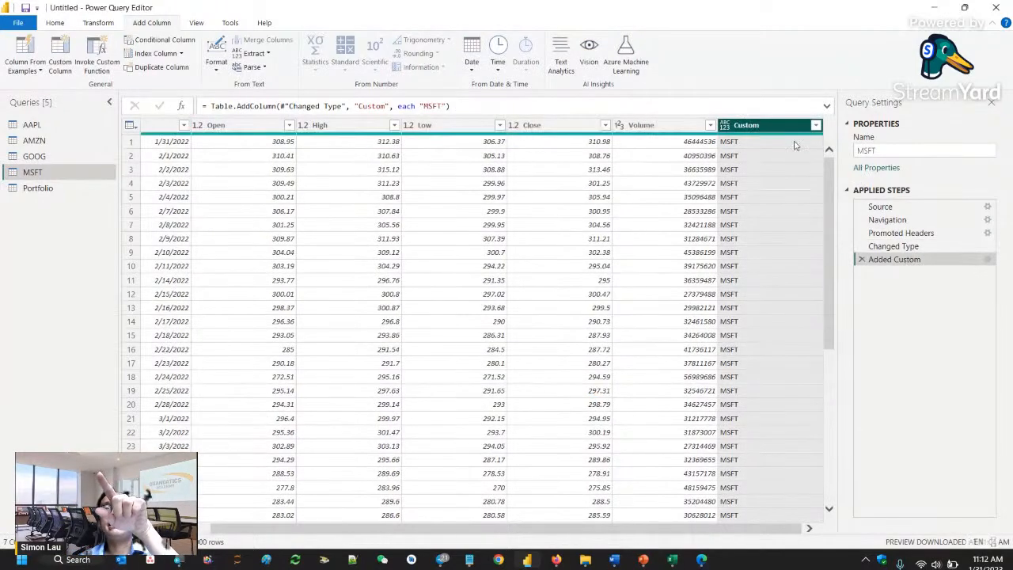
pyautogui.rightClick(752, 129)
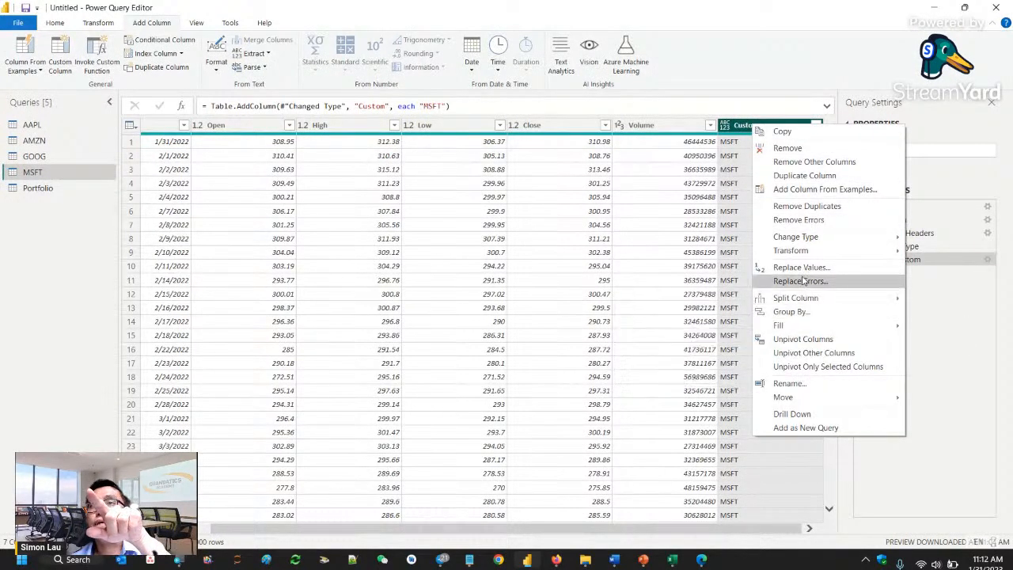
pyautogui.click(808, 384)
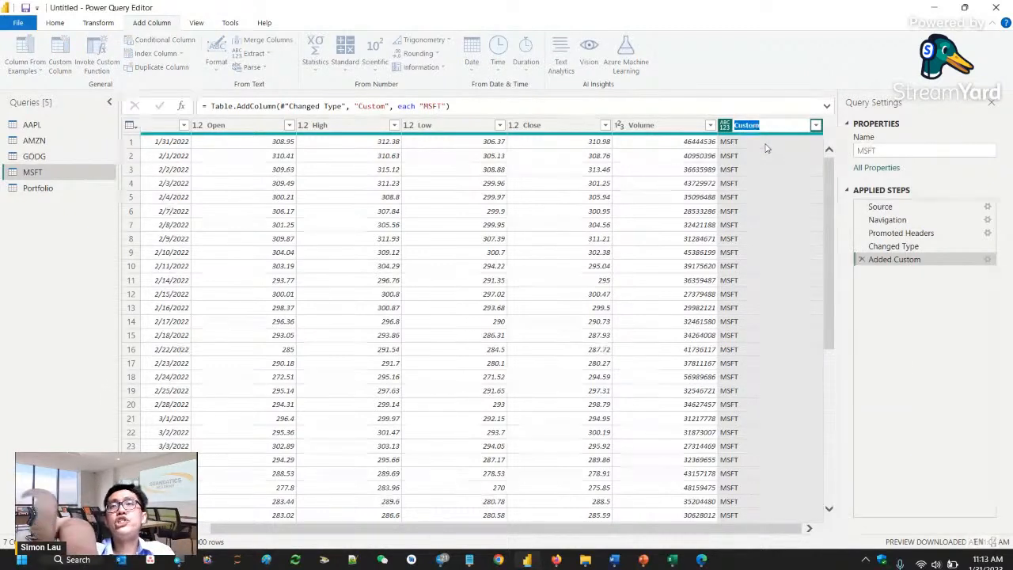
pyautogui.write('Ticker')
pyautogui.press('Return')
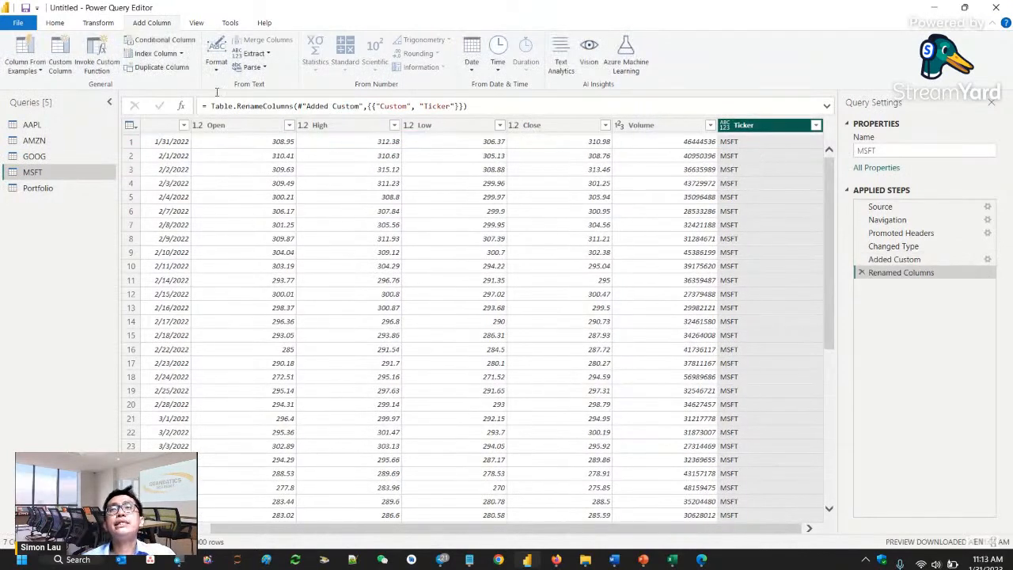
# - Rename the Custom column of the GOOG table to Ticker
pyautogui.click(18, 159)
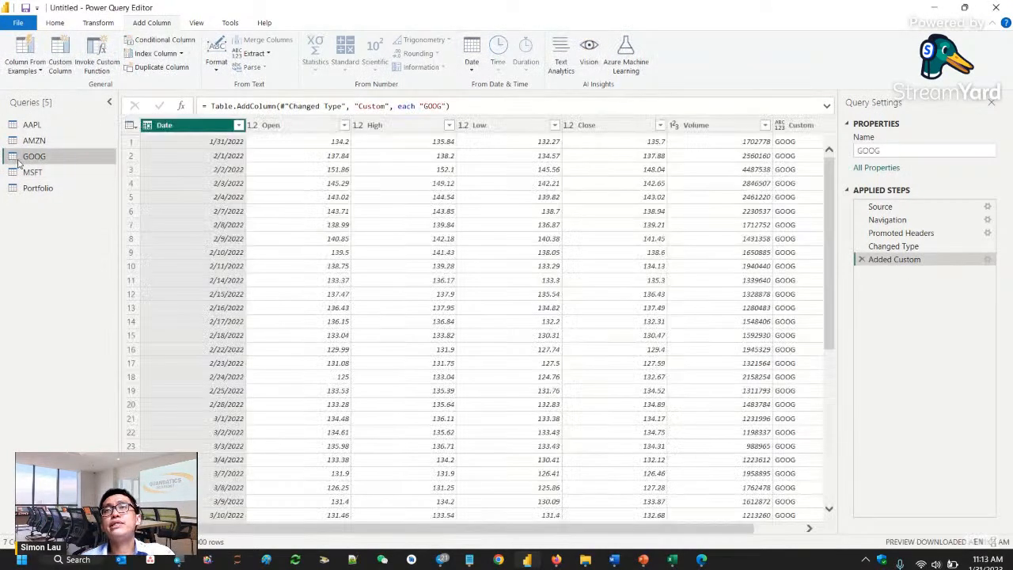
pyautogui.click(818, 125)
pyautogui.doubleClick(747, 125)
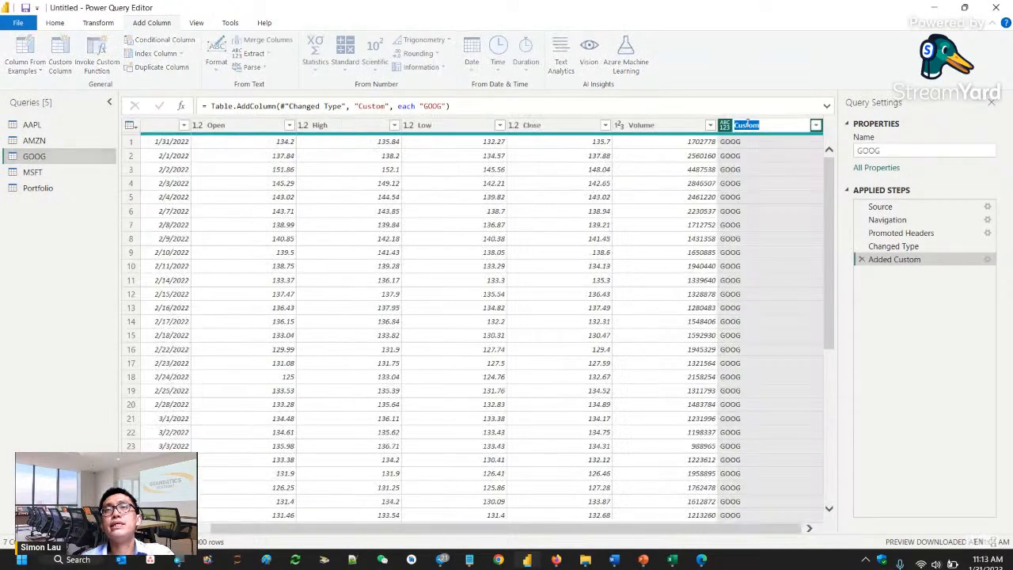
pyautogui.write('Ticker')
pyautogui.press('Return')
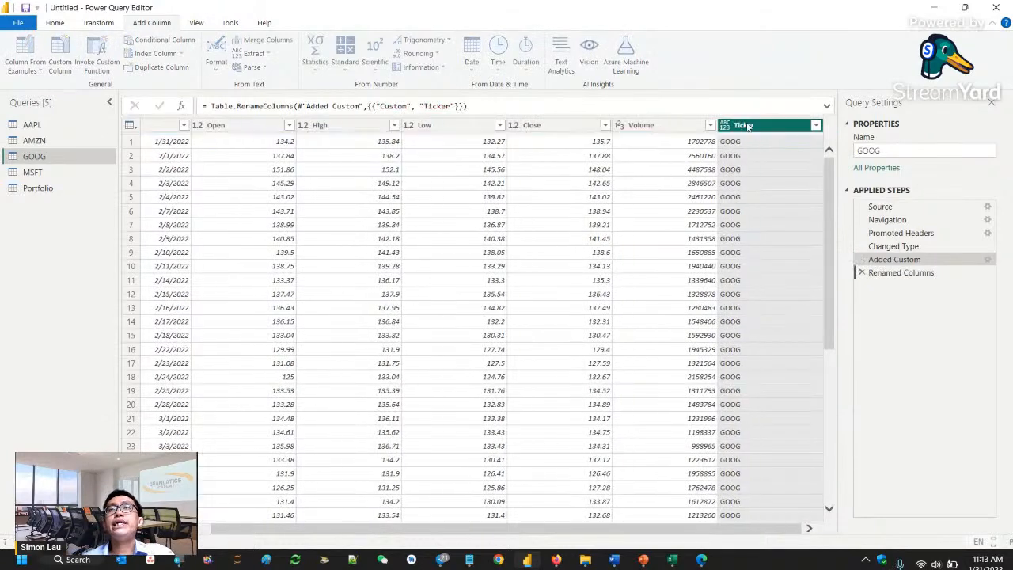
# - Duplicate the AAPL query and rename the copy History
pyautogui.click(35, 141)
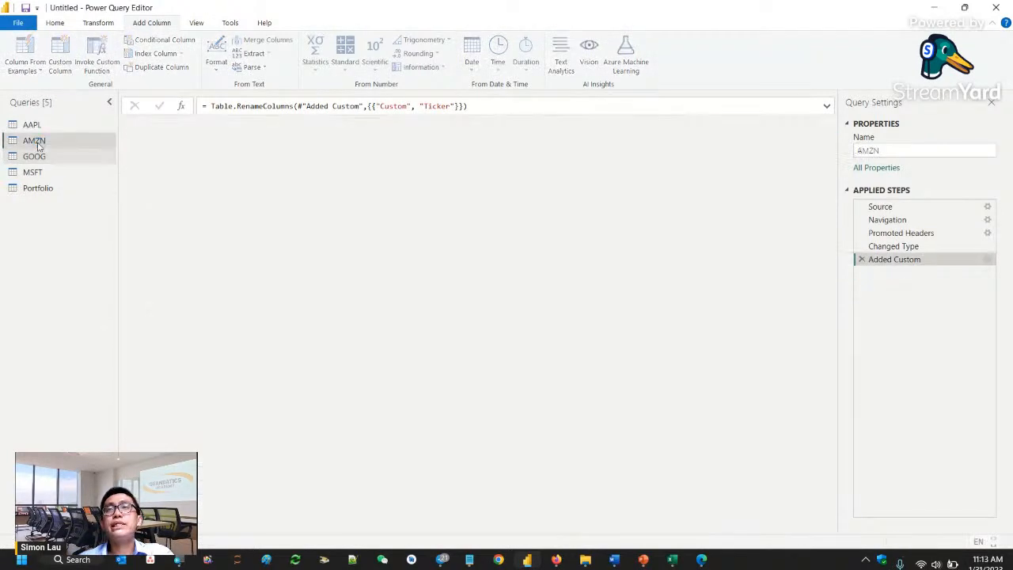
pyautogui.click(35, 128)
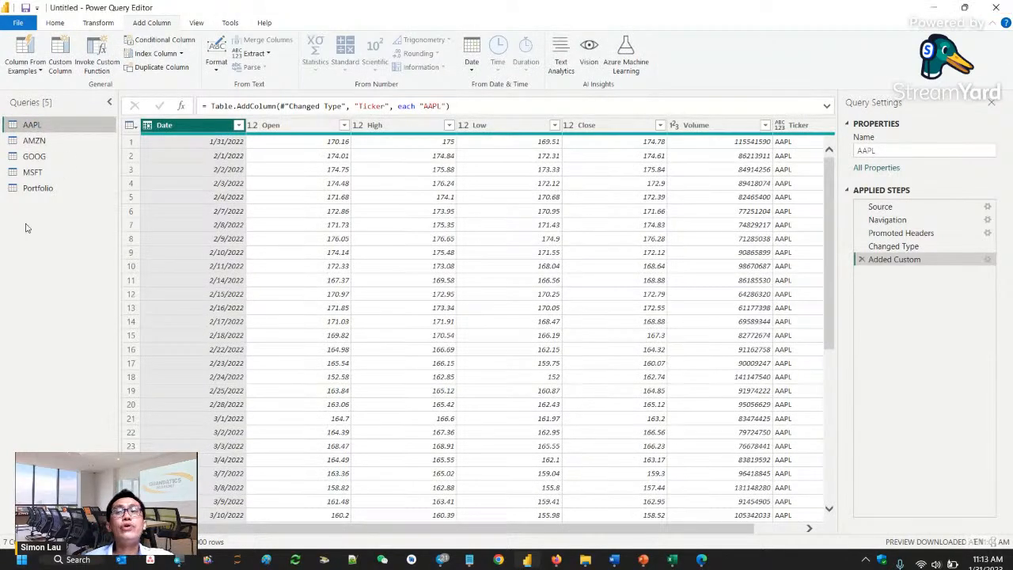
pyautogui.rightClick(28, 129)
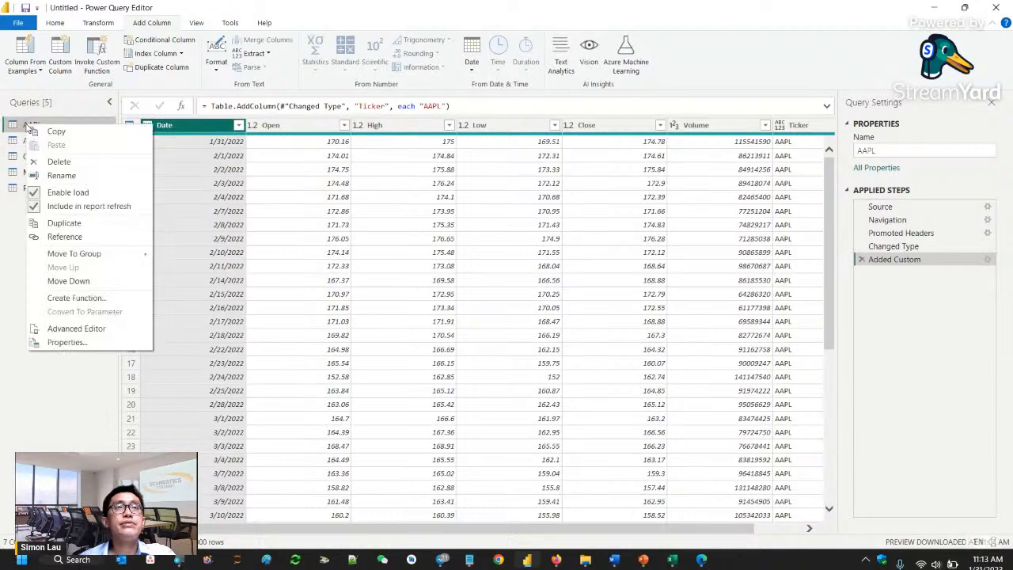
pyautogui.click(64, 224)
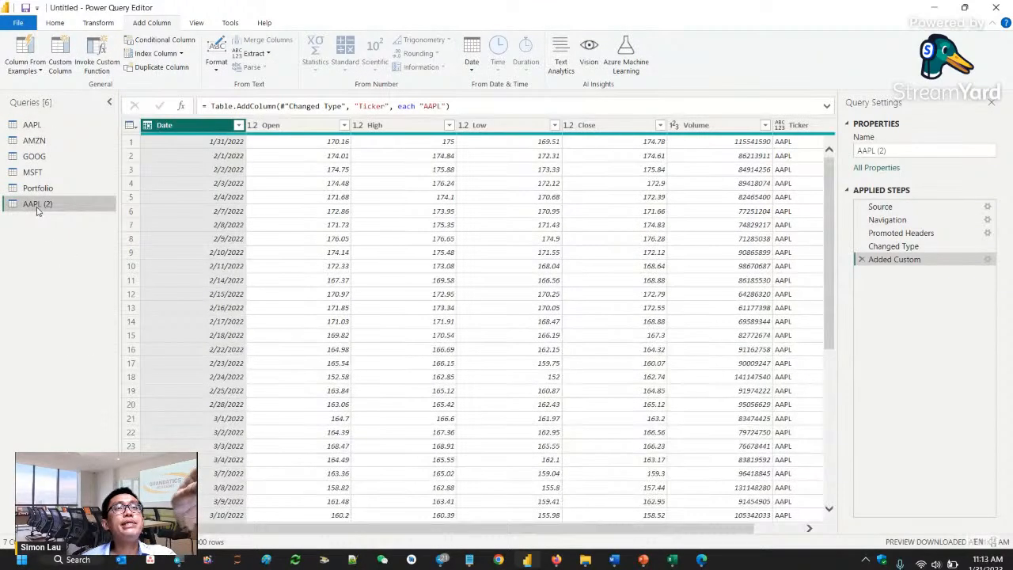
pyautogui.rightClick(36, 208)
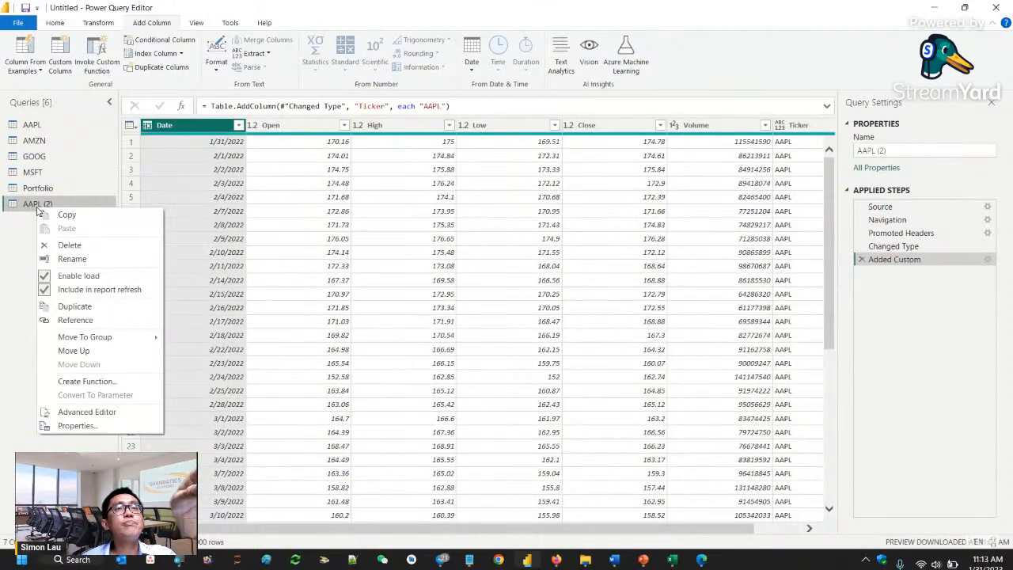
pyautogui.click(71, 259)
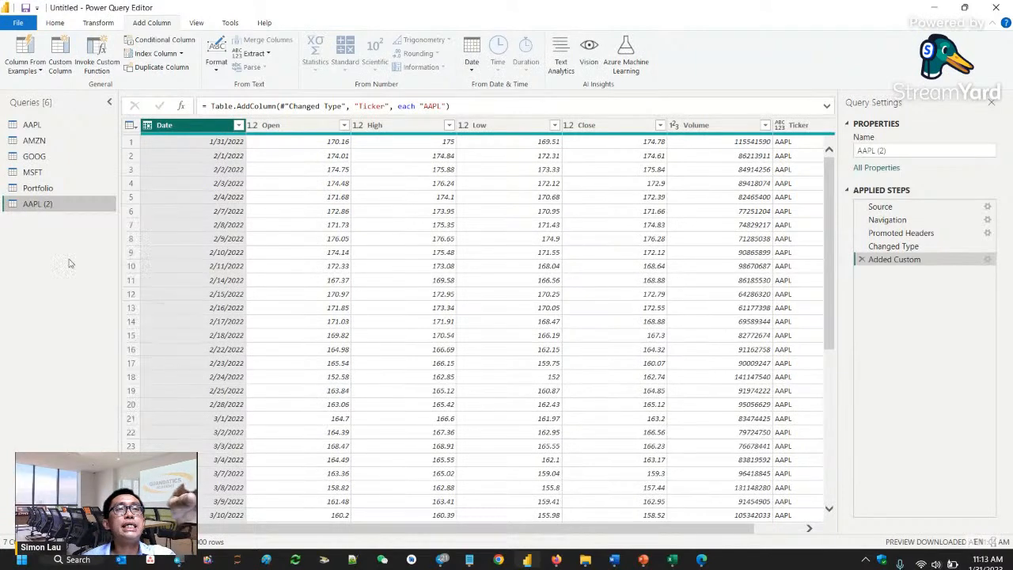
pyautogui.write('Hist')
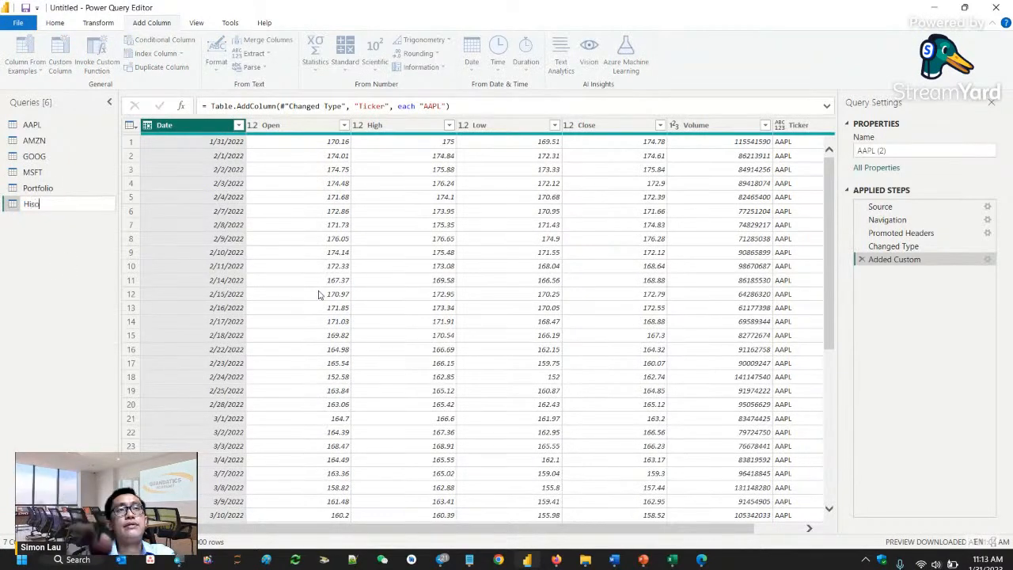
pyautogui.write('ory')
pyautogui.press('Return')
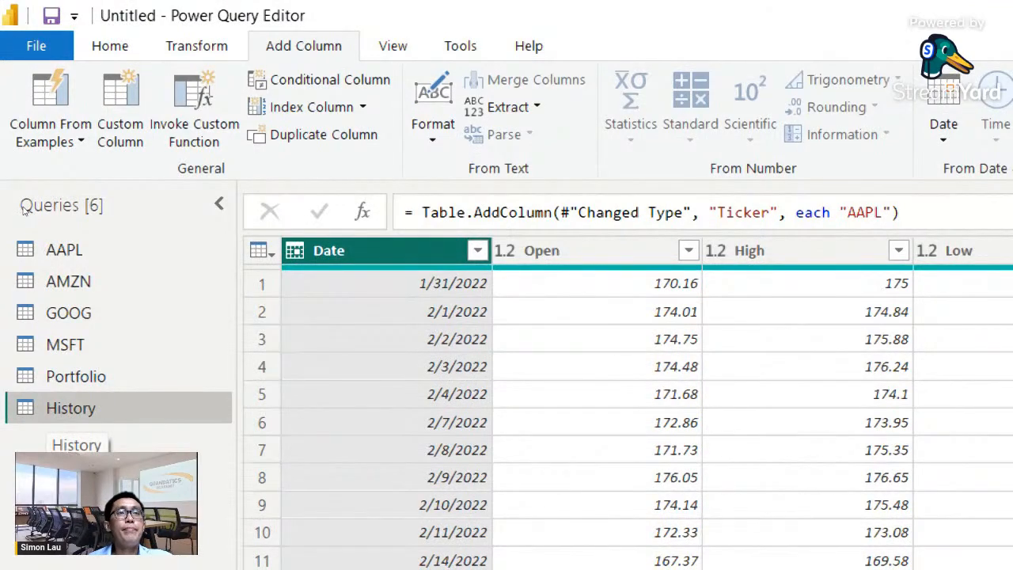
pyautogui.click(55, 250)
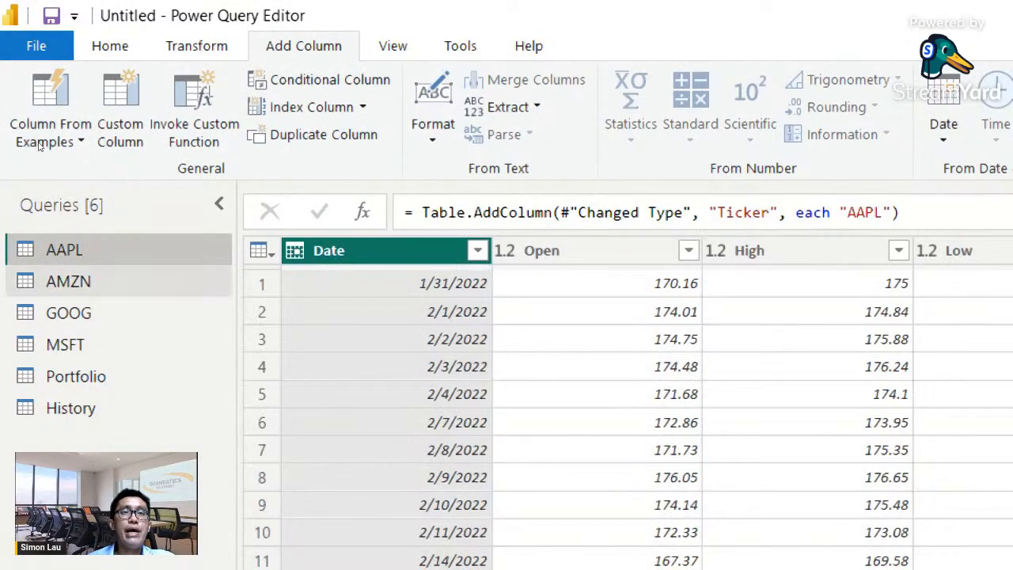
pyautogui.click(71, 407)
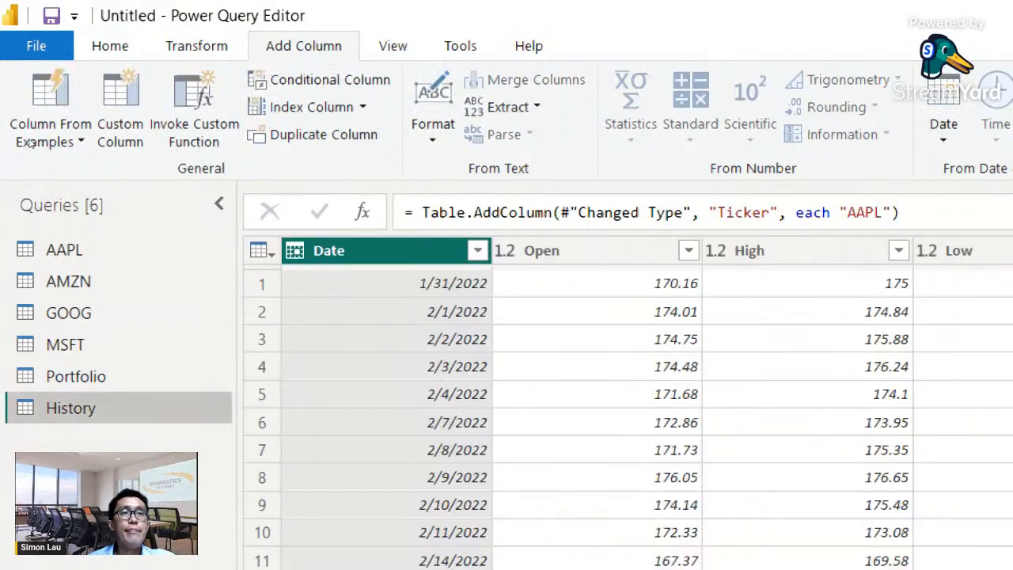
pyautogui.click(61, 281)
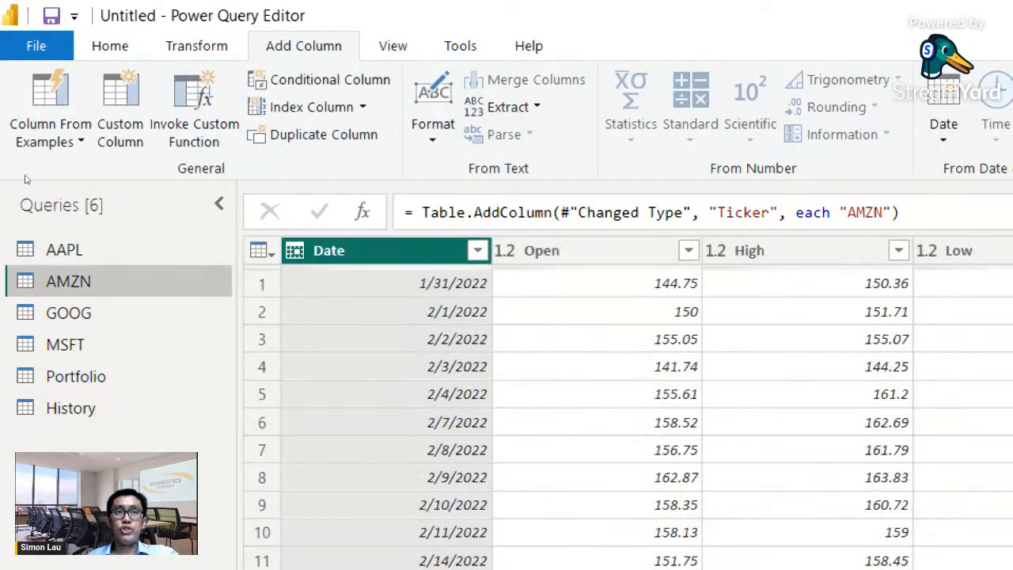
# - Append the AMZN, GOOG and MSFT tables to the History query as a three-or-more-table append
pyautogui.press('Down')
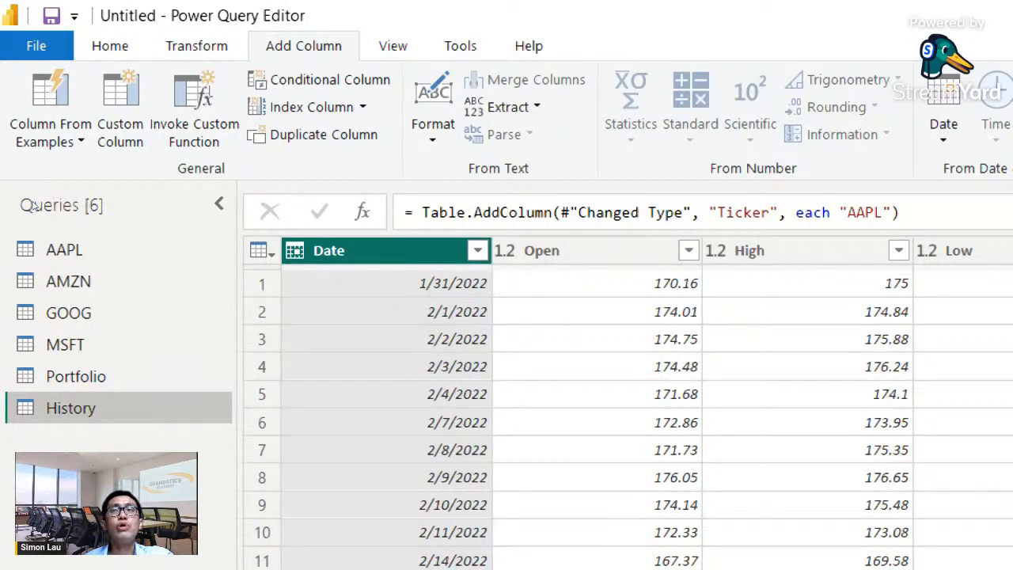
pyautogui.click(194, 49)
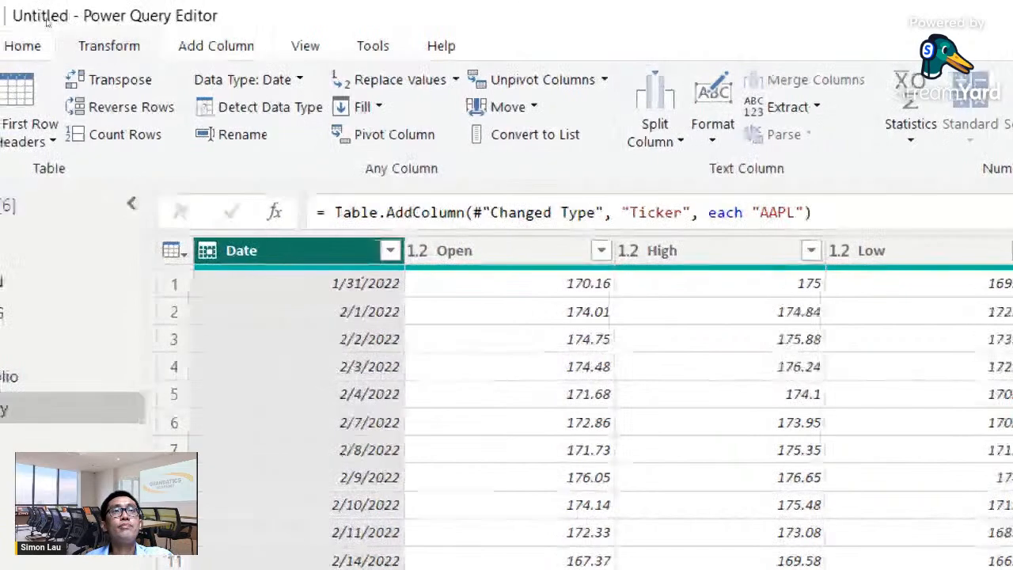
pyautogui.click(22, 45)
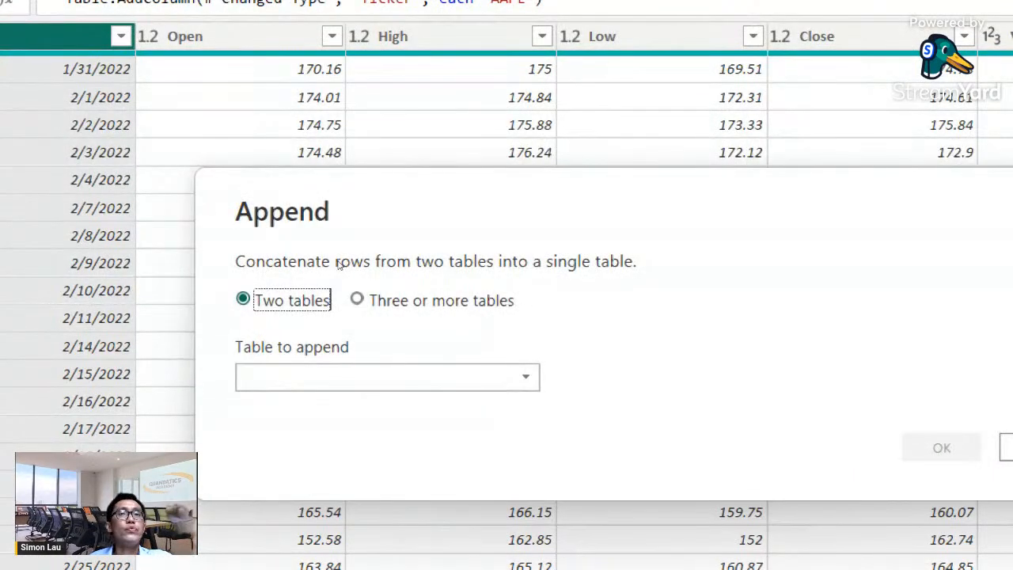
pyautogui.click(381, 298)
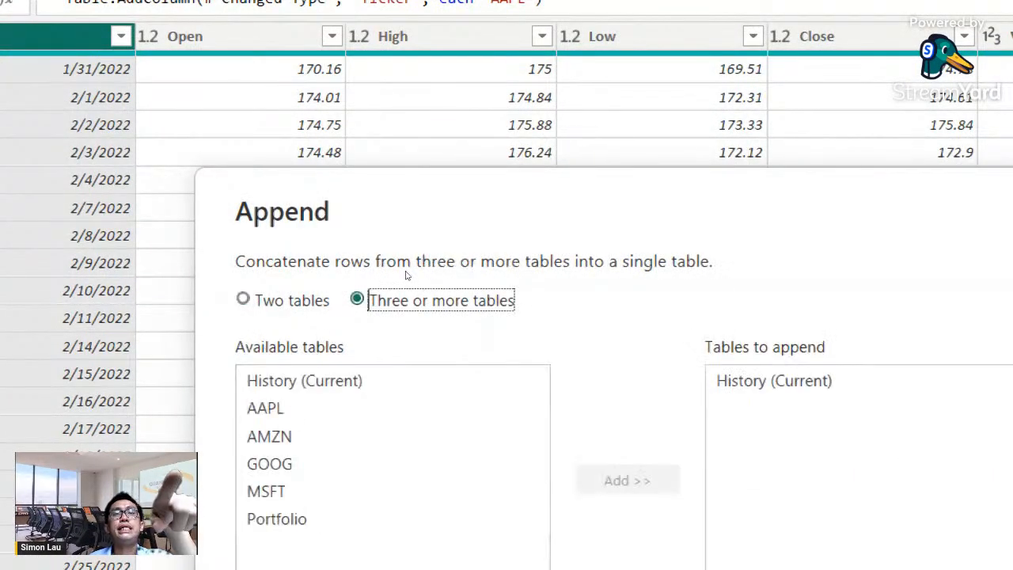
pyautogui.click(322, 435)
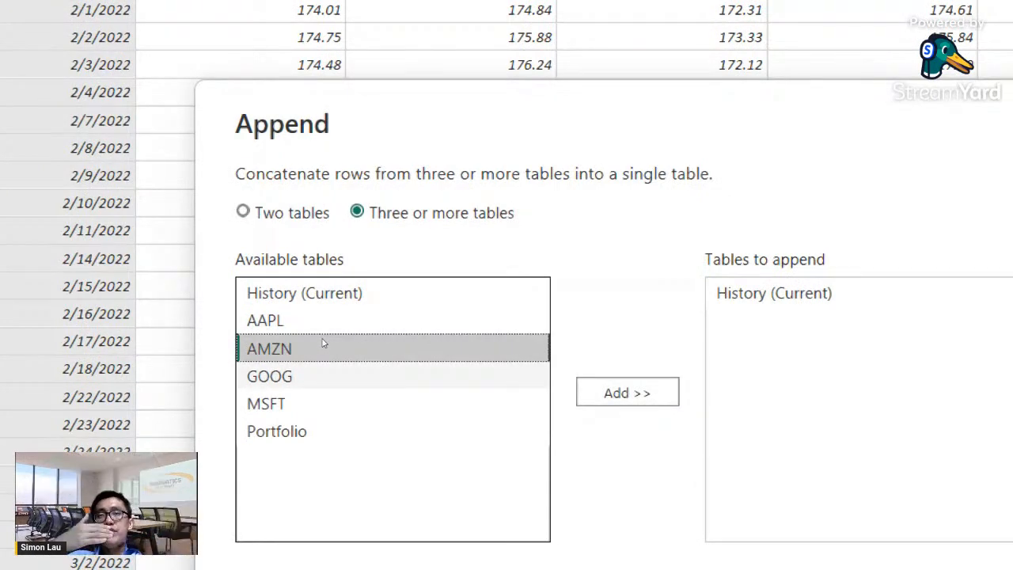
pyautogui.hotkey('shift', 'Down')
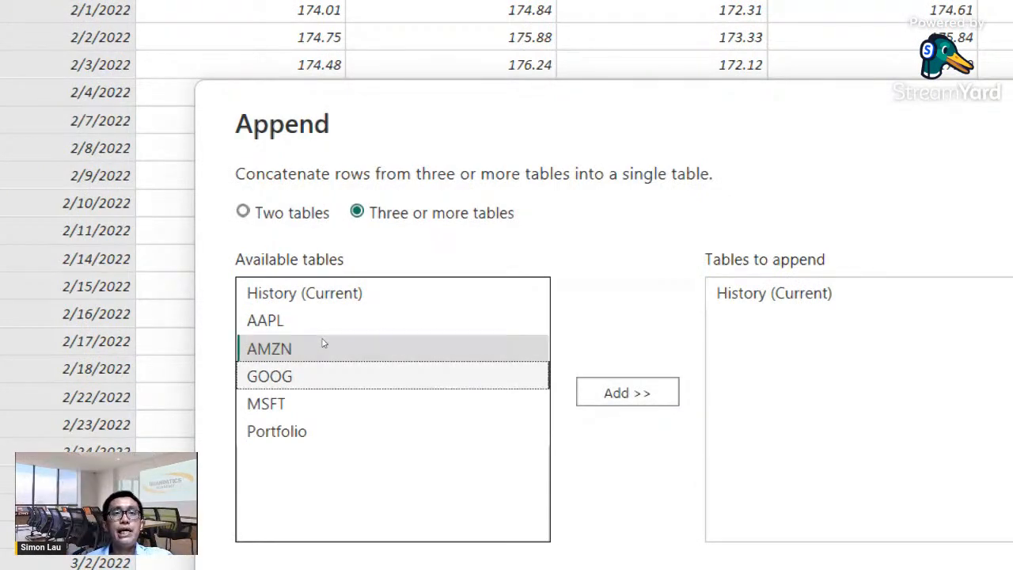
pyautogui.hotkey('shift', 'Down')
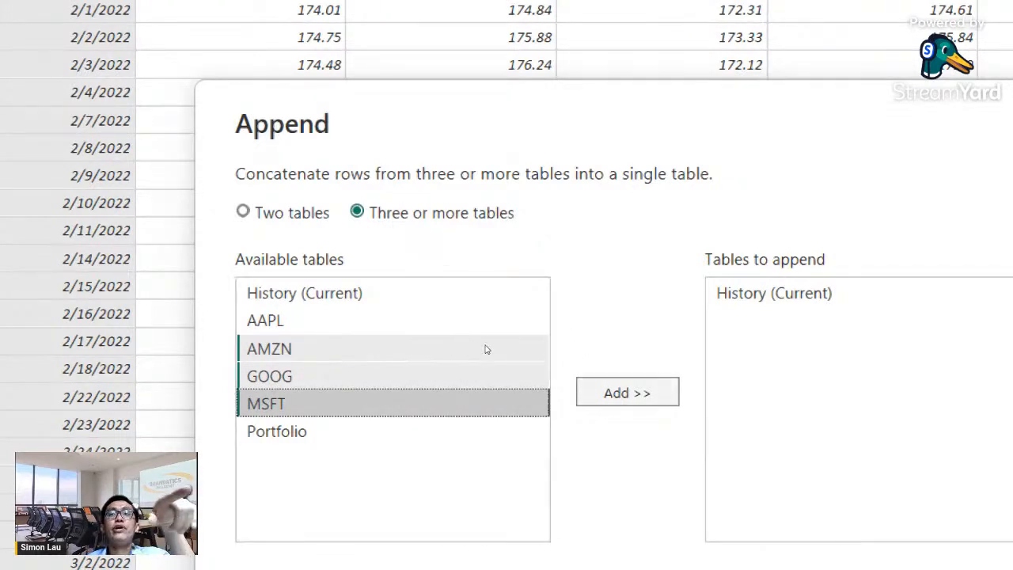
pyautogui.click(627, 393)
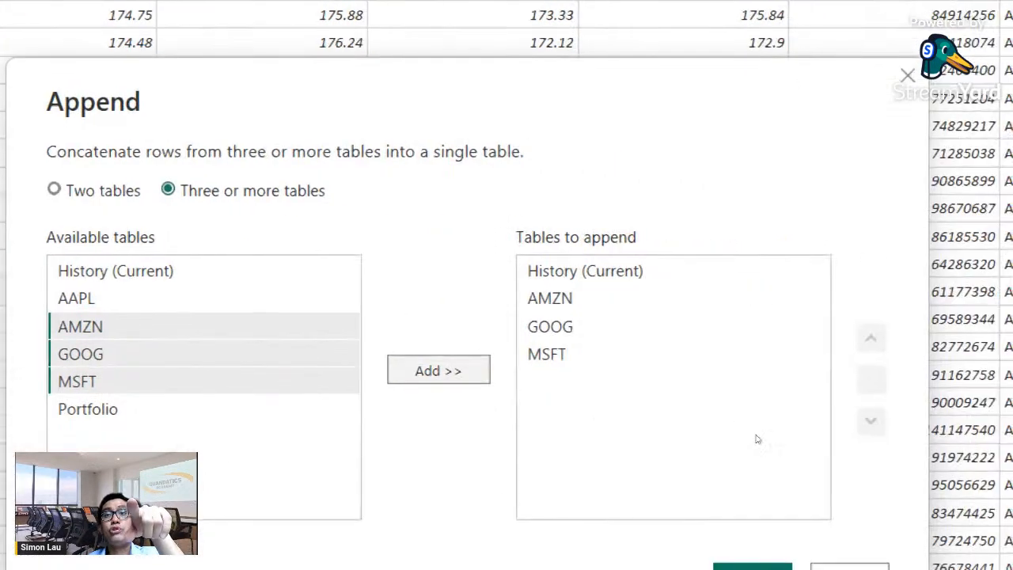
pyautogui.press('Return')
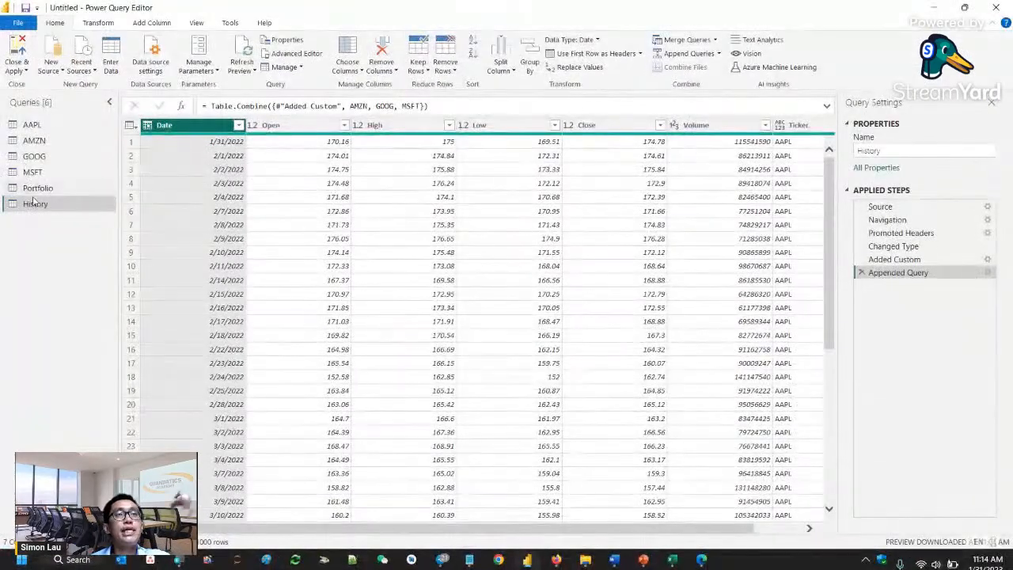
# - Check the appended History rows and the Portfolio query, then close the query editor and apply the pending changes to load the data
pyautogui.moveTo(830, 199); pyautogui.dragTo(832, 441)
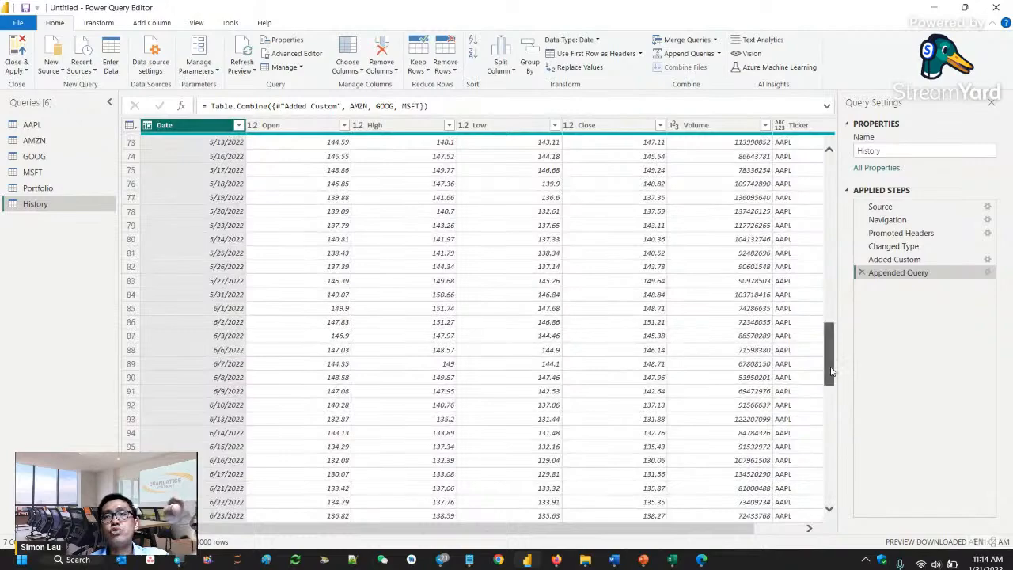
pyautogui.moveTo(832, 375); pyautogui.dragTo(824, 501)
pyautogui.moveTo(829, 421); pyautogui.dragTo(855, 121)
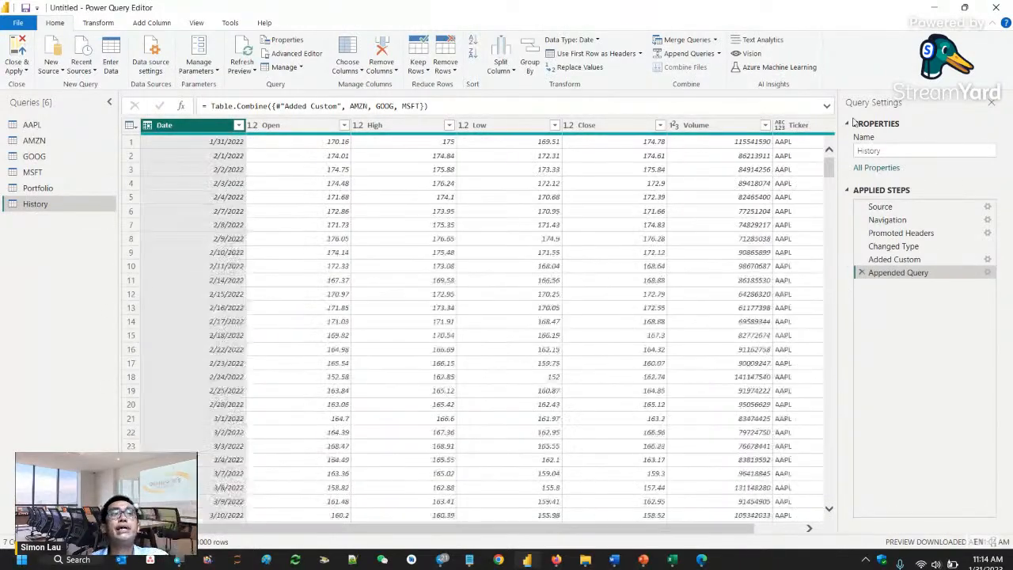
pyautogui.click(38, 190)
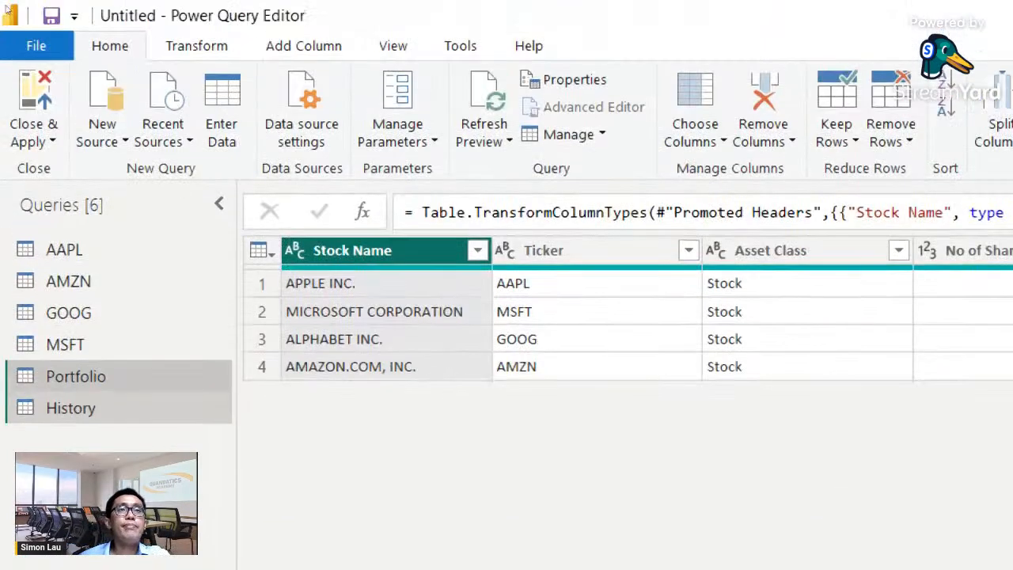
pyautogui.click(33, 133)
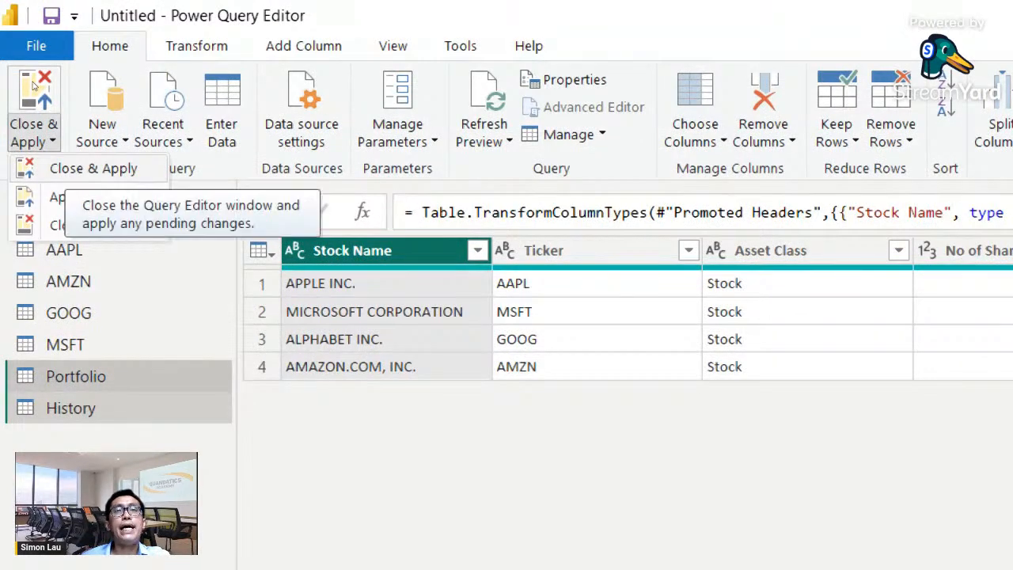
pyautogui.click(33, 85)
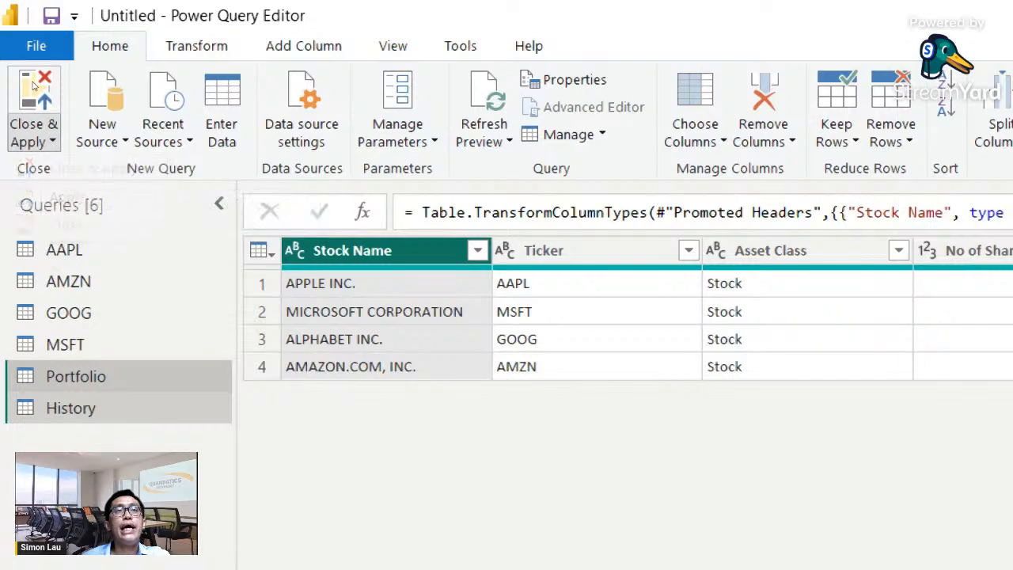
pyautogui.click(33, 85)
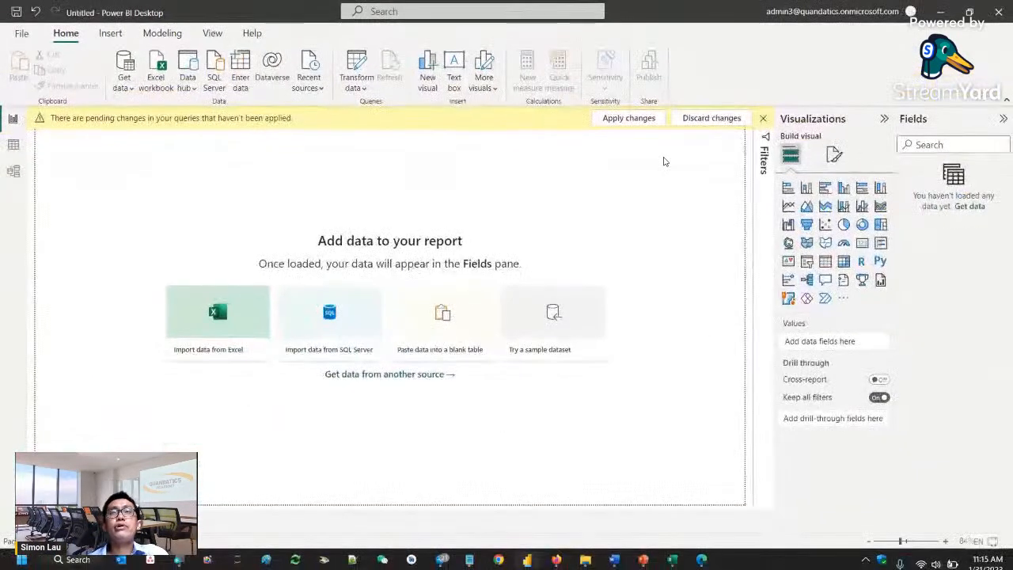
pyautogui.click(643, 118)
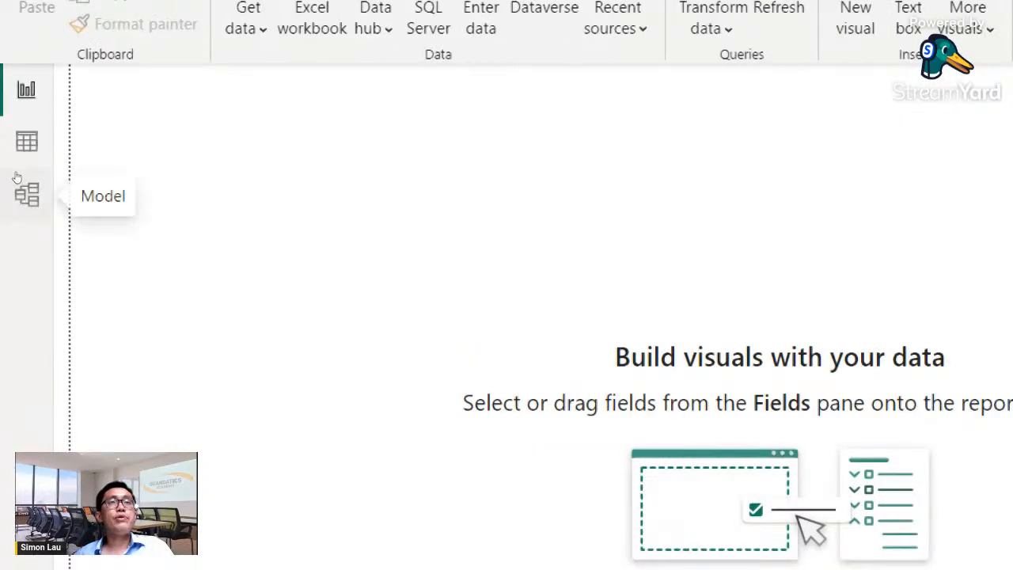
# - Show the data model diagram with its table relationships and collapse the Fields and Properties panes to widen the canvas
pyautogui.click(26, 194)
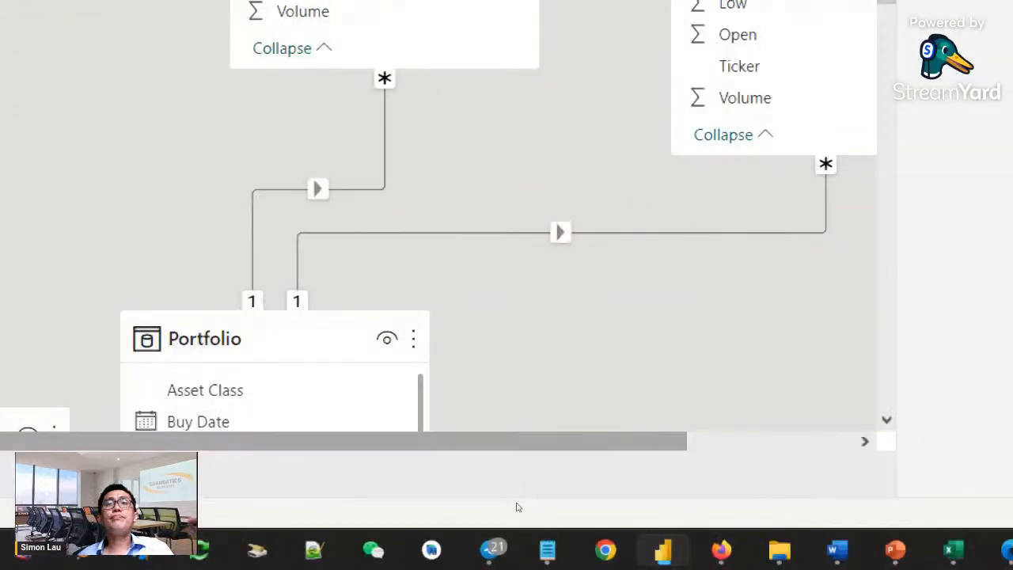
pyautogui.moveTo(517, 502); pyautogui.dragTo(536, 501)
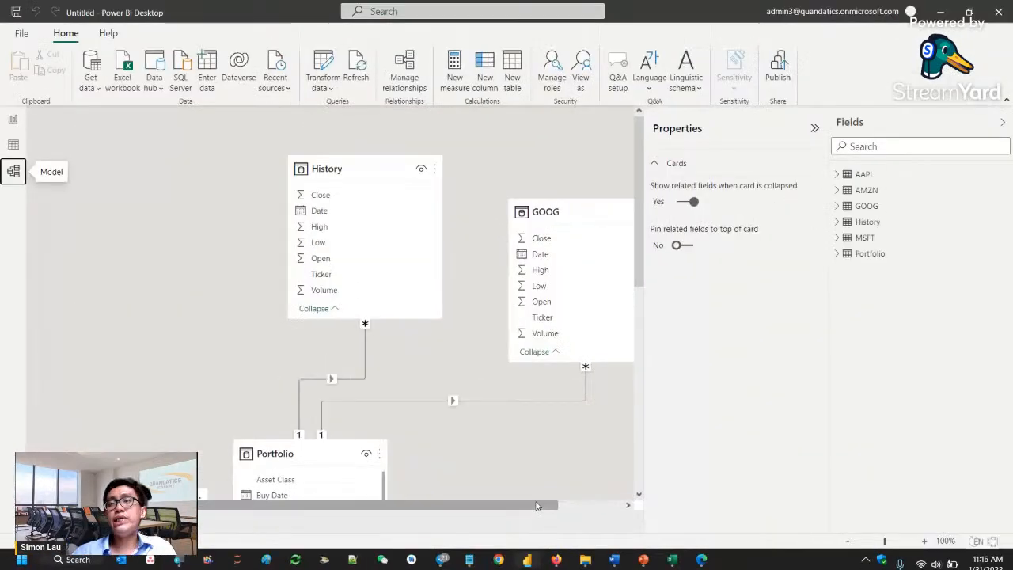
pyautogui.scroll(-6, 357, 383)
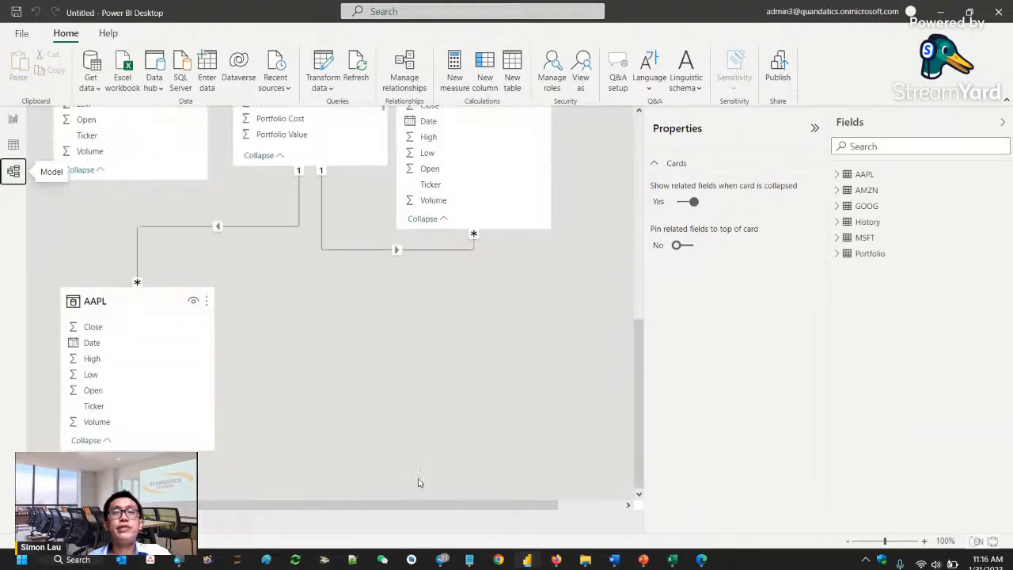
pyautogui.scroll(4, 404, 398)
pyautogui.scroll(3, 468, 351)
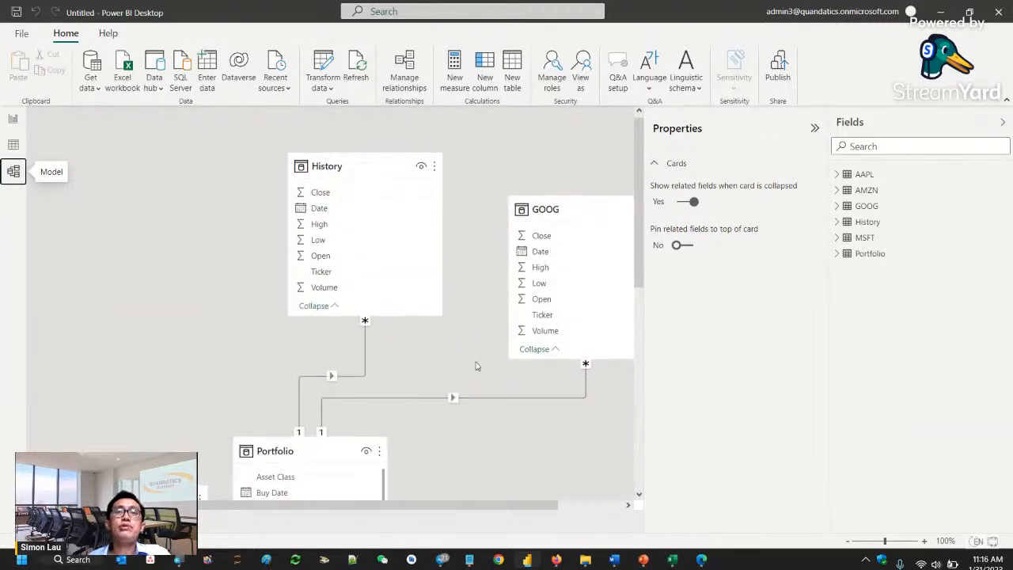
pyautogui.scroll(-2, 475, 364)
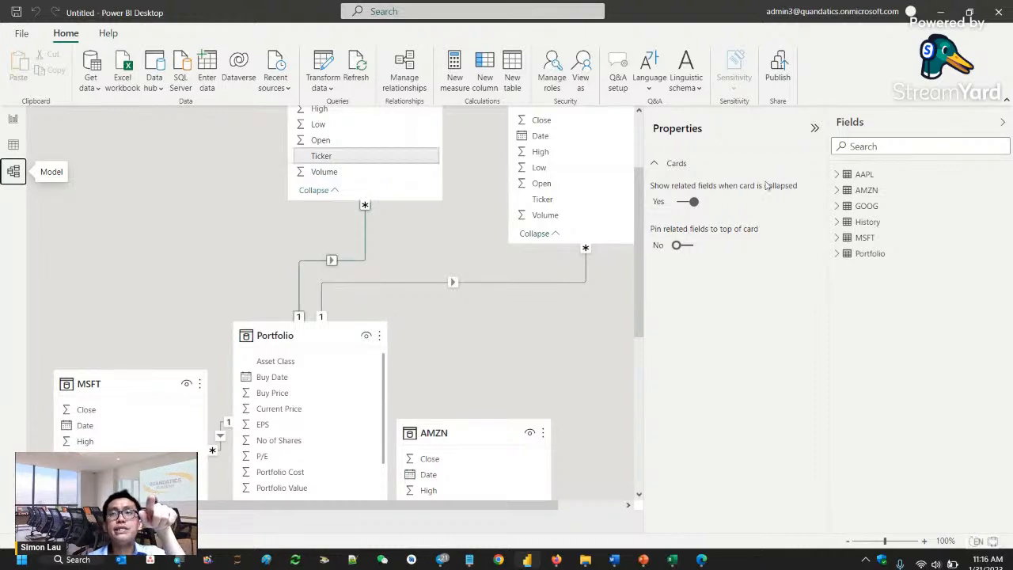
pyautogui.click(1004, 125)
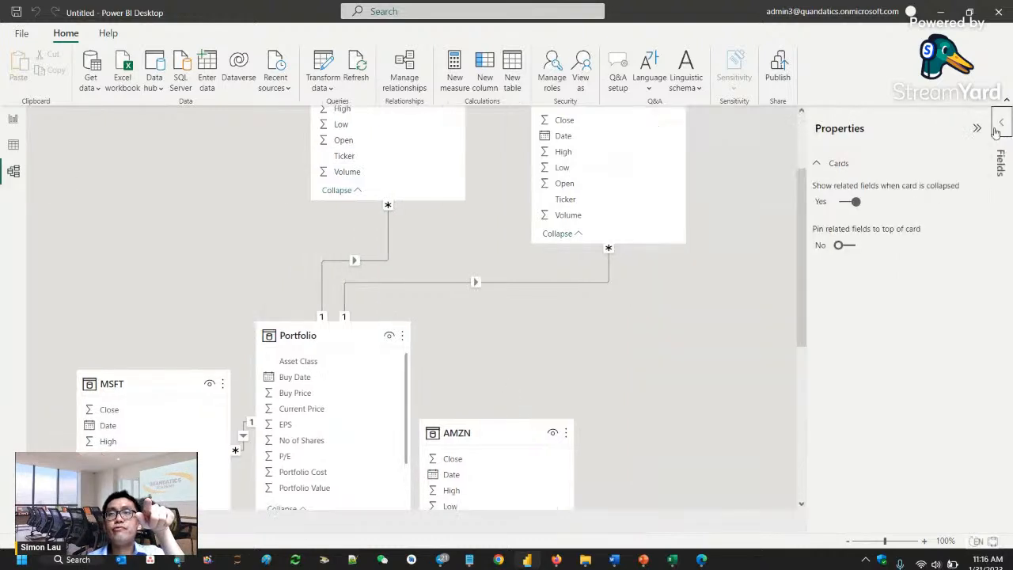
pyautogui.click(979, 129)
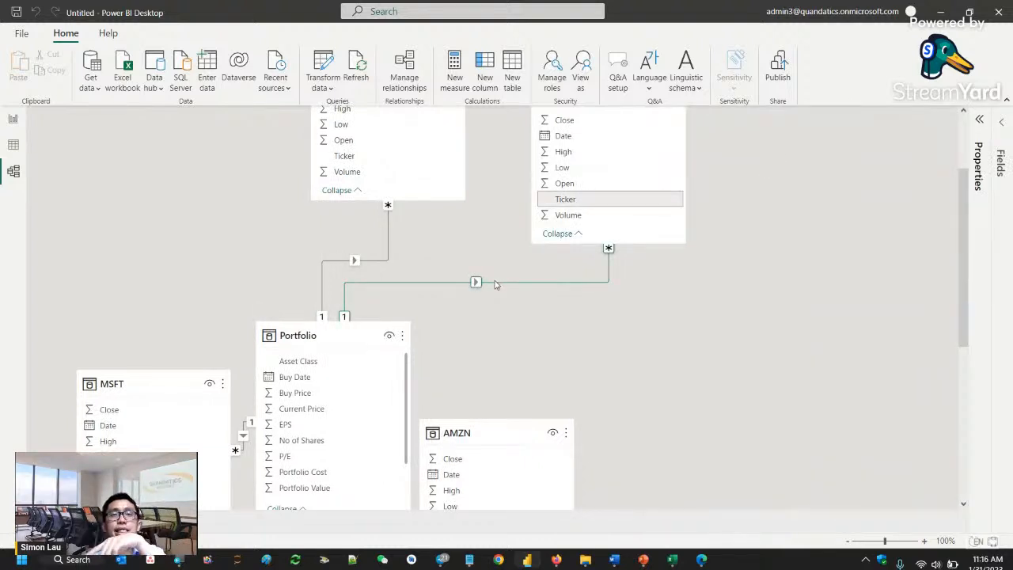
# - Extend the Portfolio table card downward in the model diagram to fit all its fields through Ticker
pyautogui.scroll(-5, 470, 416)
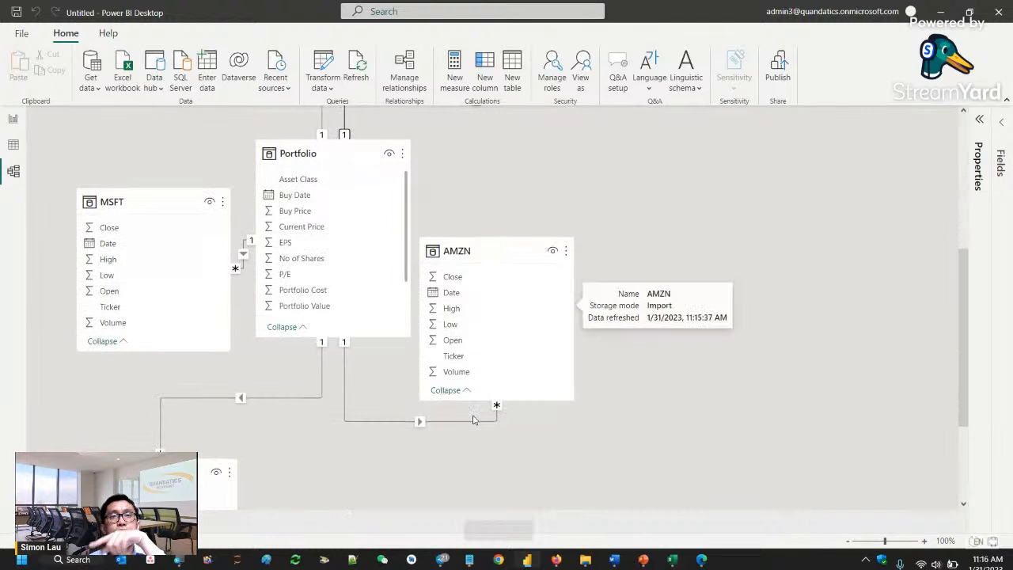
pyautogui.moveTo(332, 335); pyautogui.dragTo(334, 431)
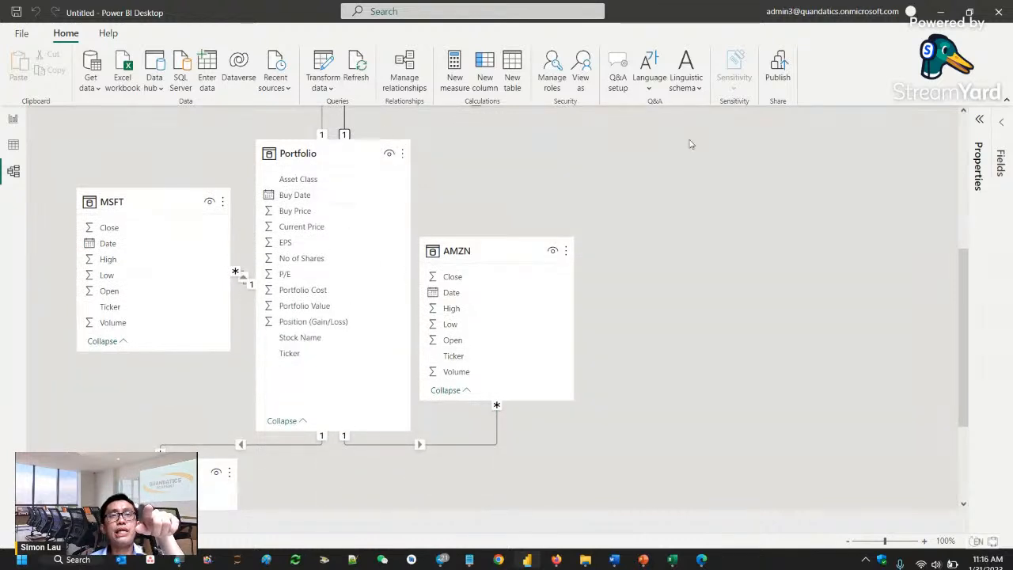
pyautogui.scroll(5, 665, 166)
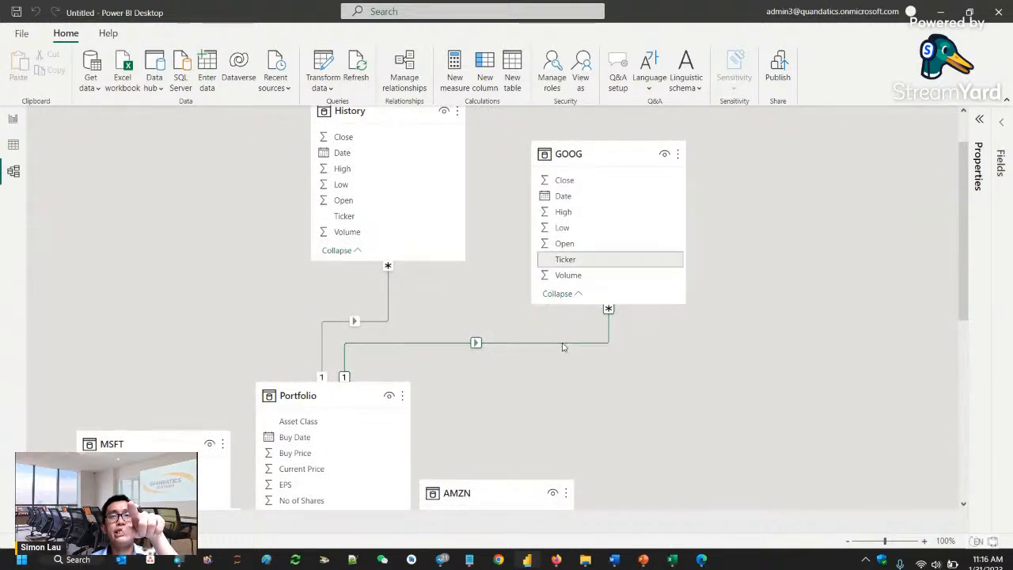
pyautogui.scroll(-8, 563, 347)
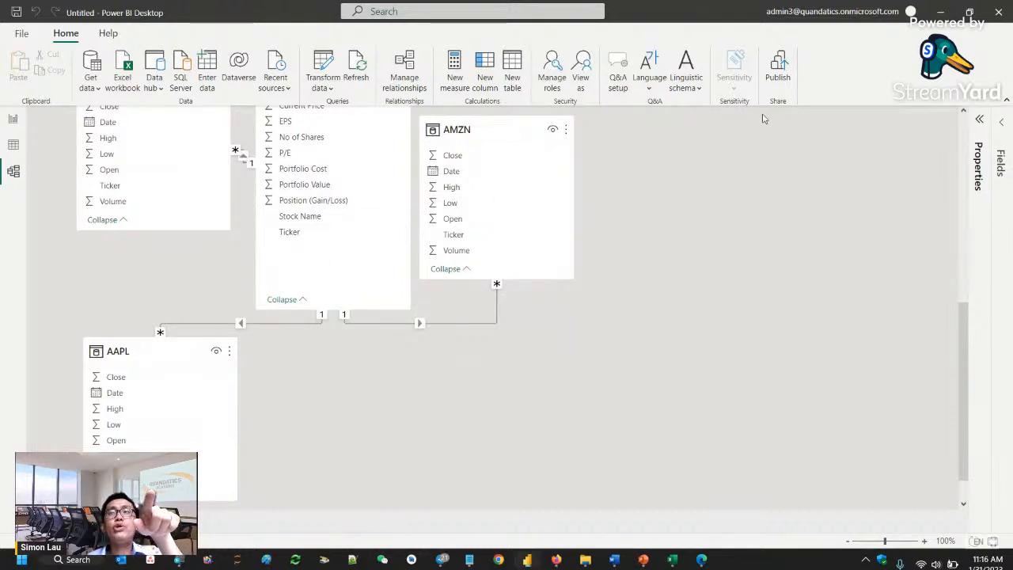
# - Expand the Fields pane and delete the AAPL table from the model
pyautogui.click(1002, 156)
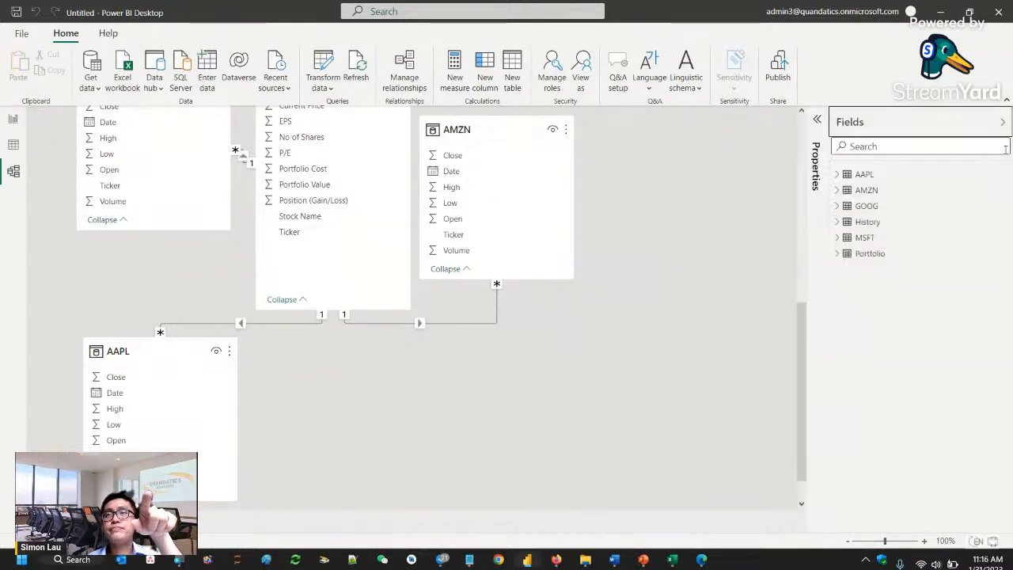
pyautogui.rightClick(864, 175)
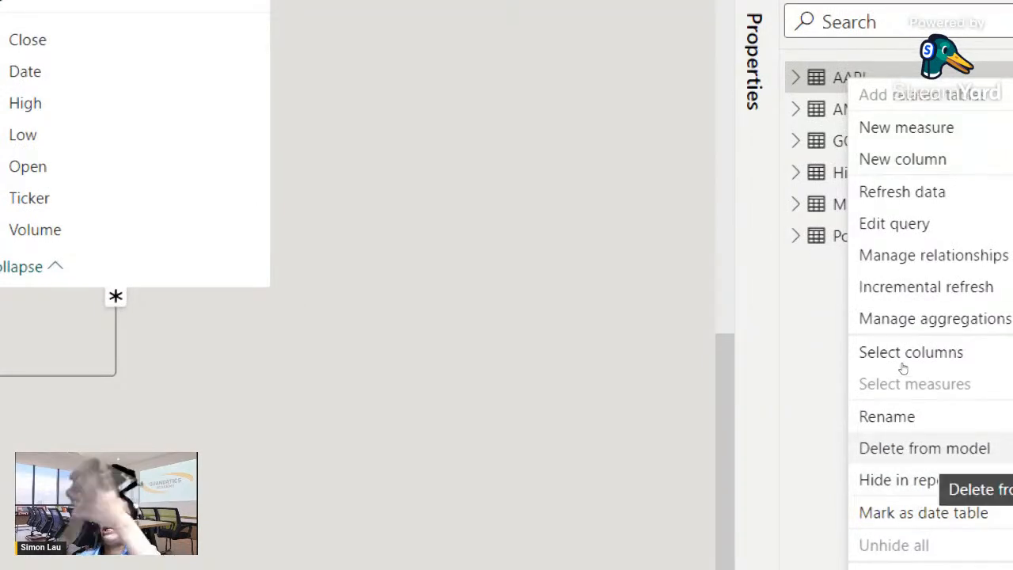
pyautogui.click(903, 366)
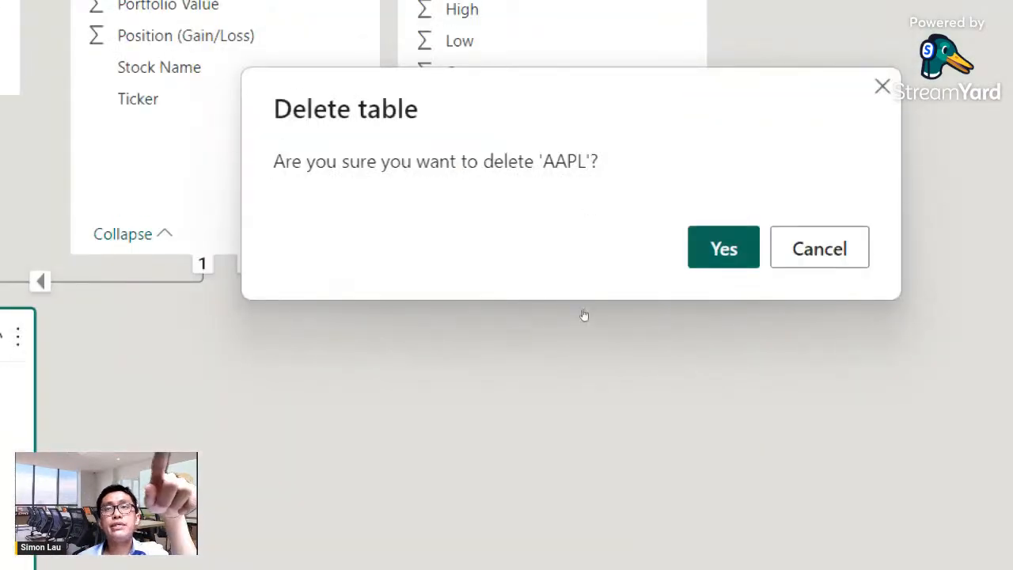
pyautogui.click(584, 315)
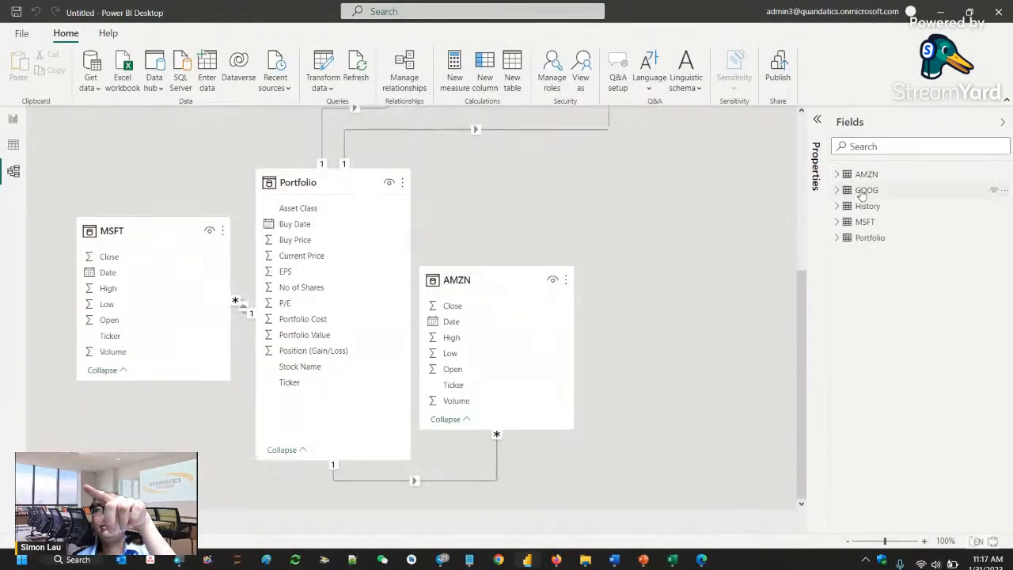
# - Delete the AMZN table from the model, keeping its query as the source for History
pyautogui.rightClick(864, 175)
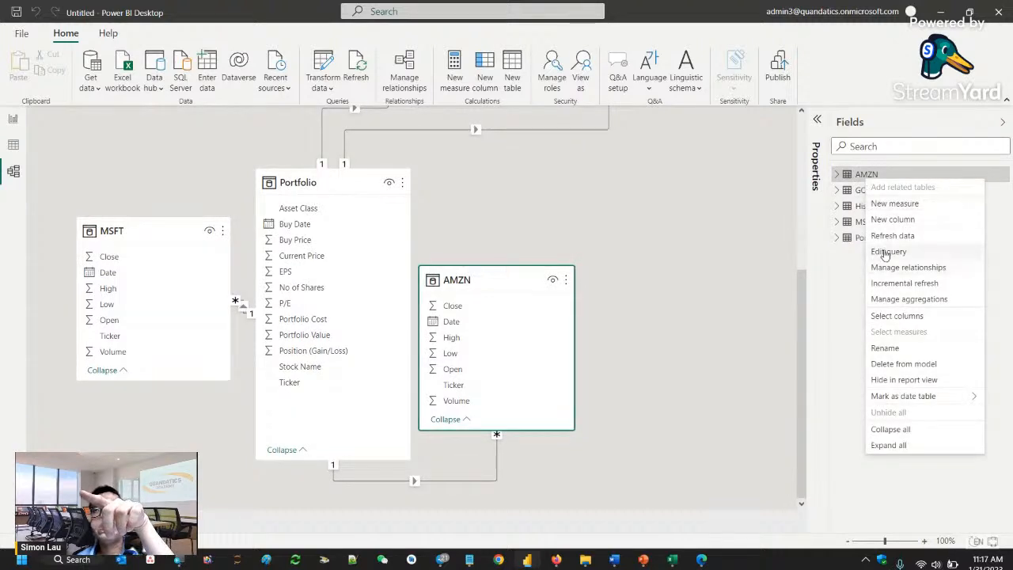
pyautogui.click(899, 364)
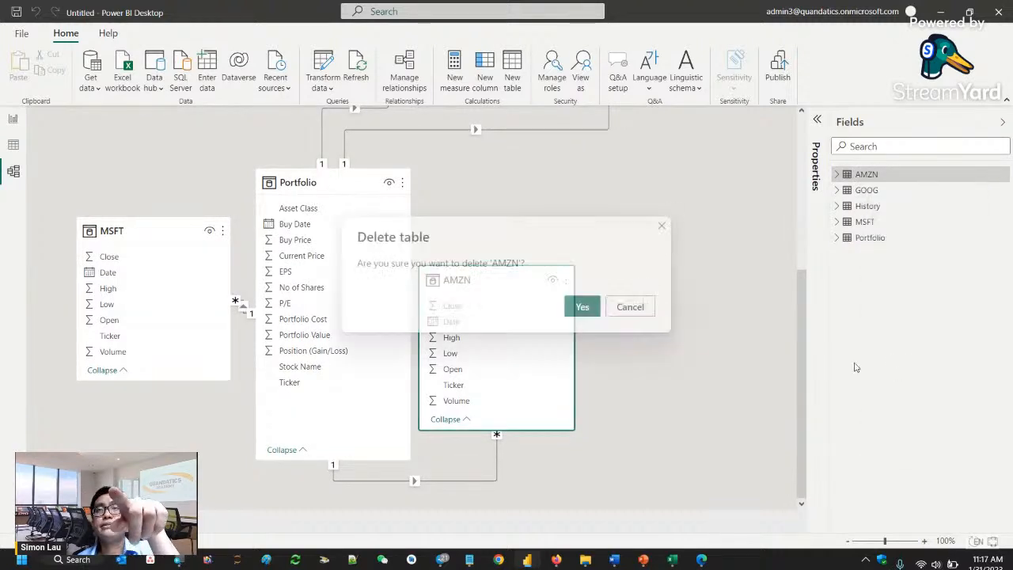
pyautogui.click(582, 308)
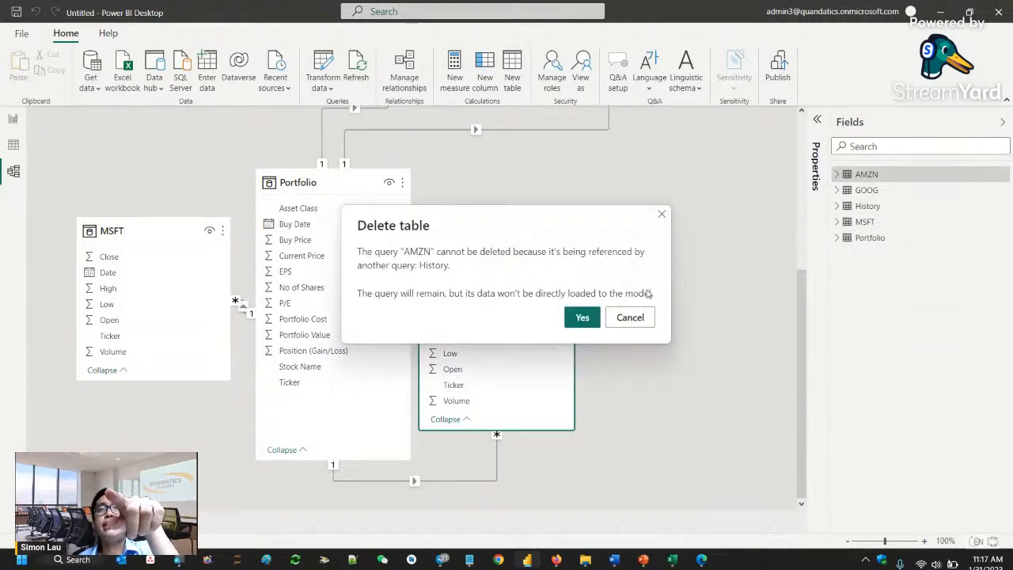
pyautogui.click(583, 317)
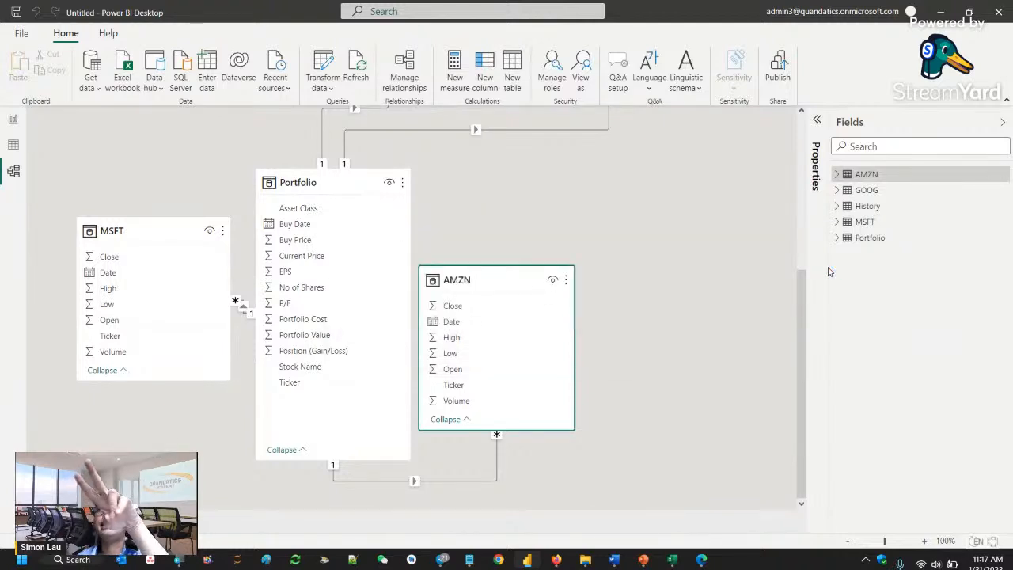
# - Delete the GOOG table from the model, keeping its query as the source for History
pyautogui.rightClick(868, 176)
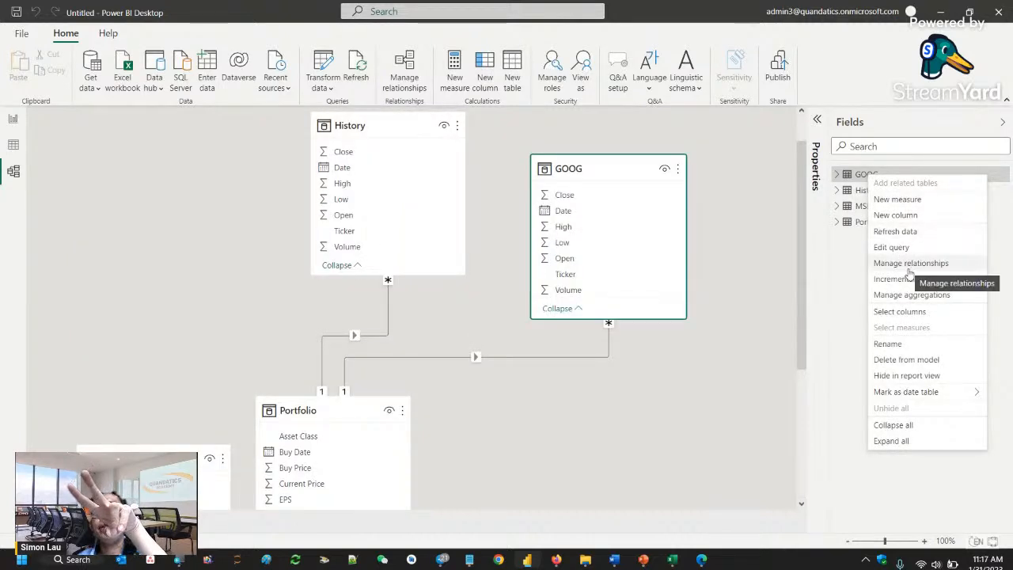
pyautogui.click(913, 363)
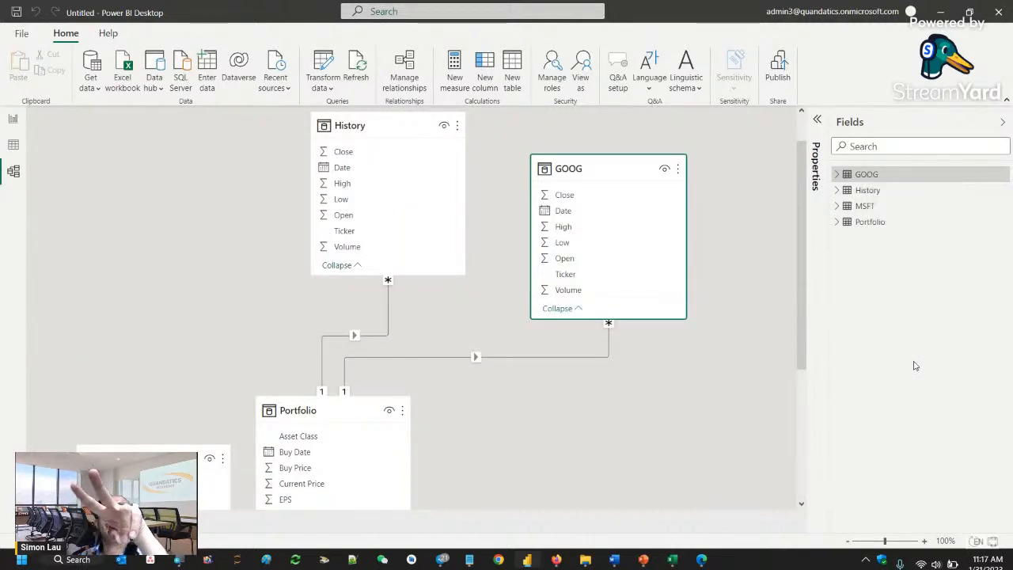
pyautogui.click(584, 306)
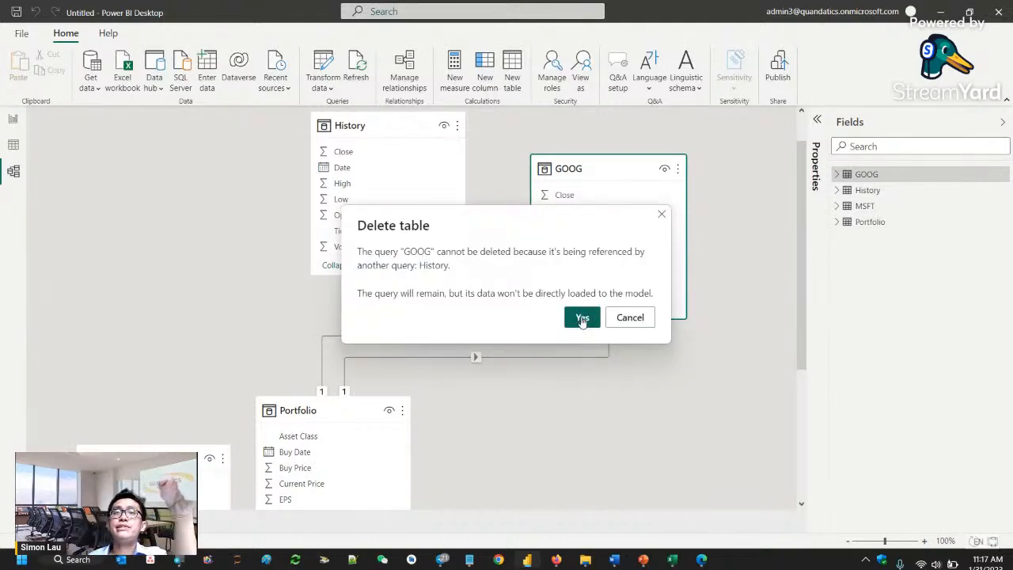
pyautogui.click(586, 316)
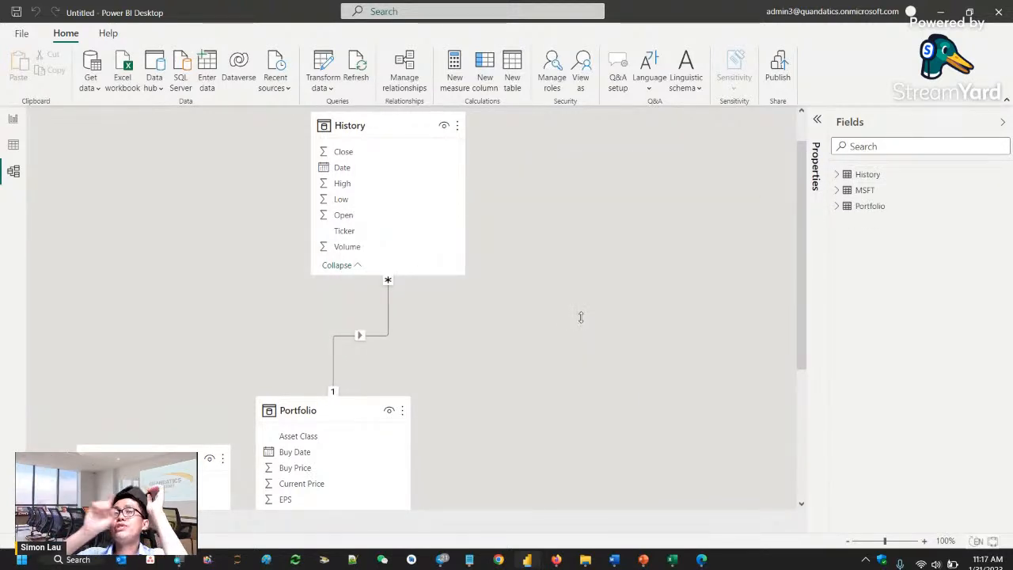
# - Delete the MSFT table from the model and check the remaining relationship between History and Portfolio
pyautogui.rightClick(865, 190)
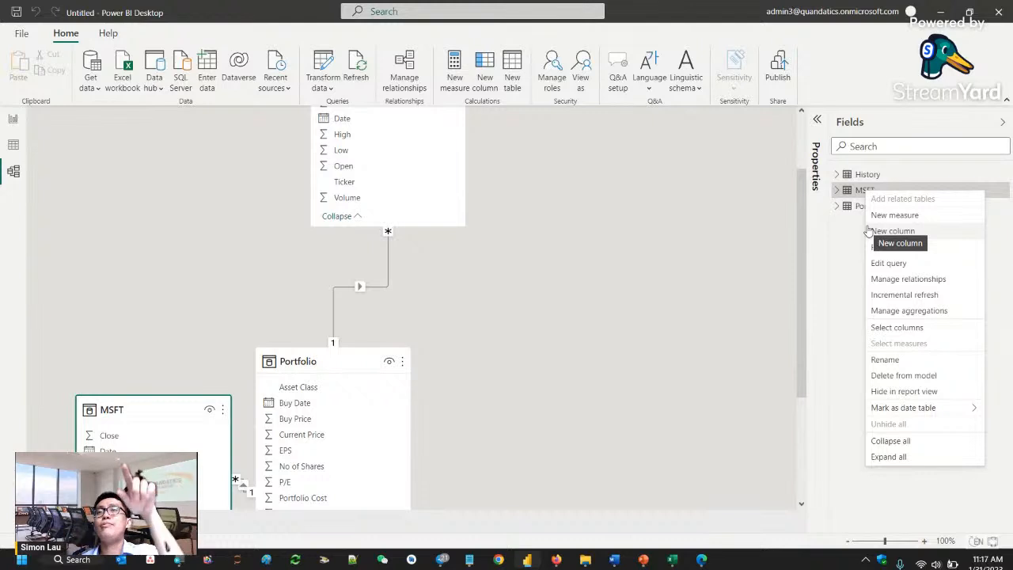
pyautogui.click(892, 375)
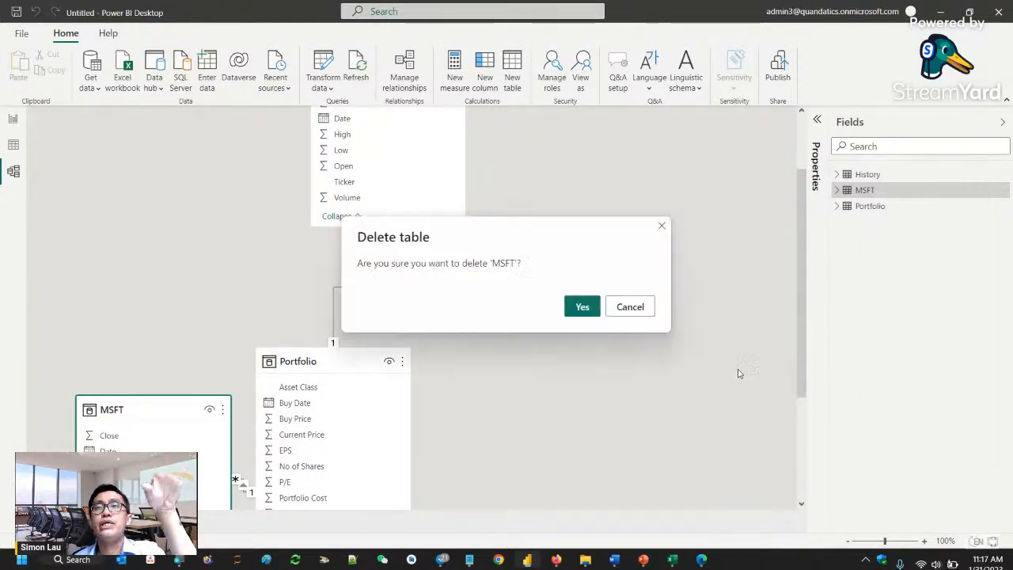
pyautogui.click(586, 306)
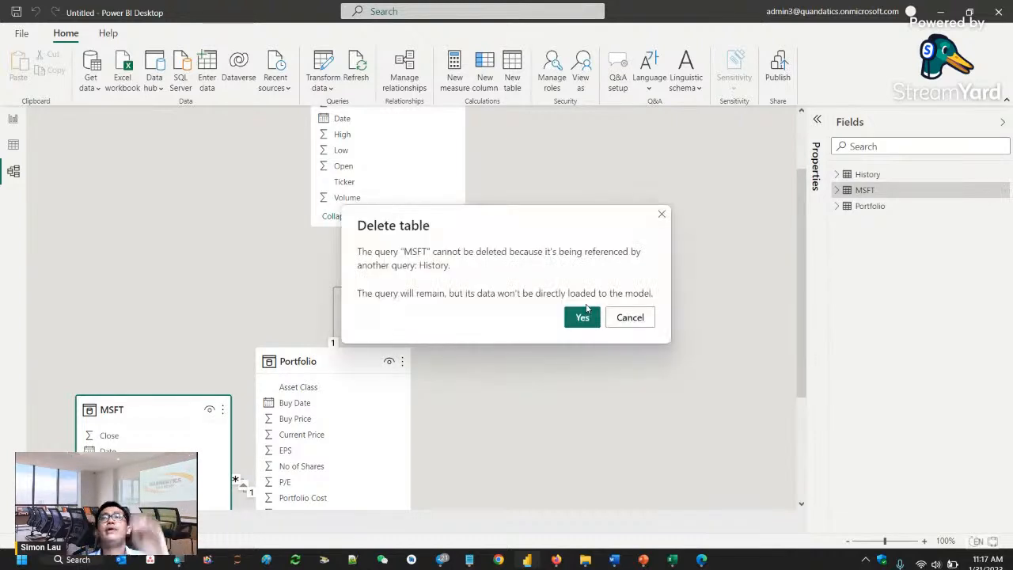
pyautogui.click(584, 315)
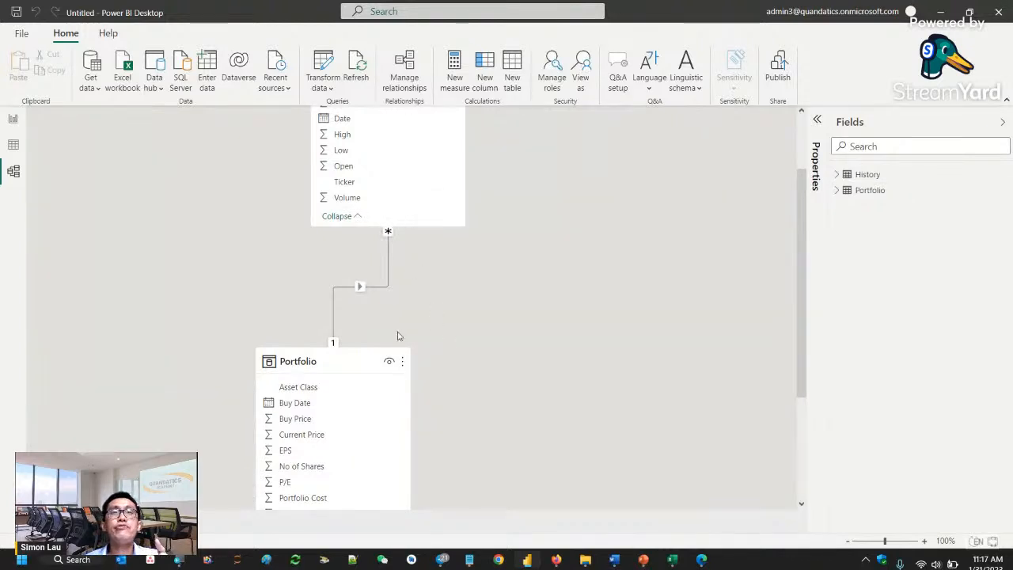
pyautogui.scroll(1, 401, 352)
pyautogui.scroll(-3, 401, 351)
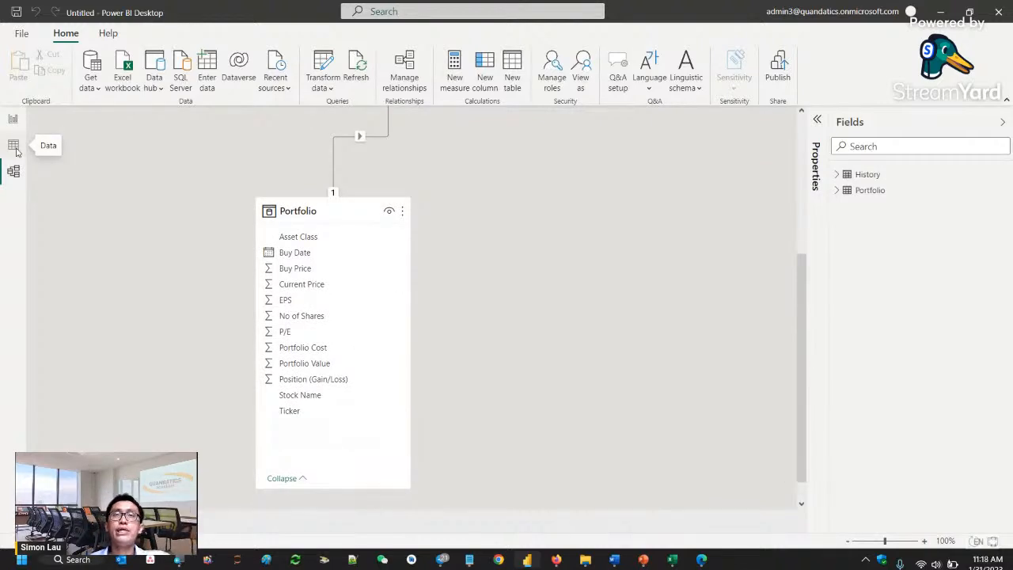
# - Show the loaded table data and look through the rows of the History table
pyautogui.click(14, 148)
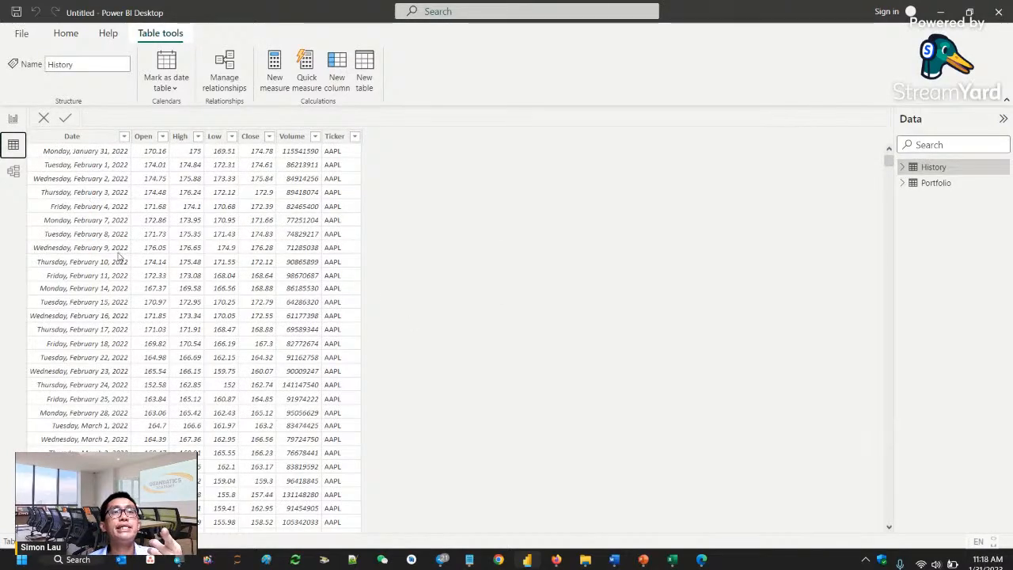
pyautogui.scroll(-15, 190, 315)
pyautogui.scroll(15, 351, 186)
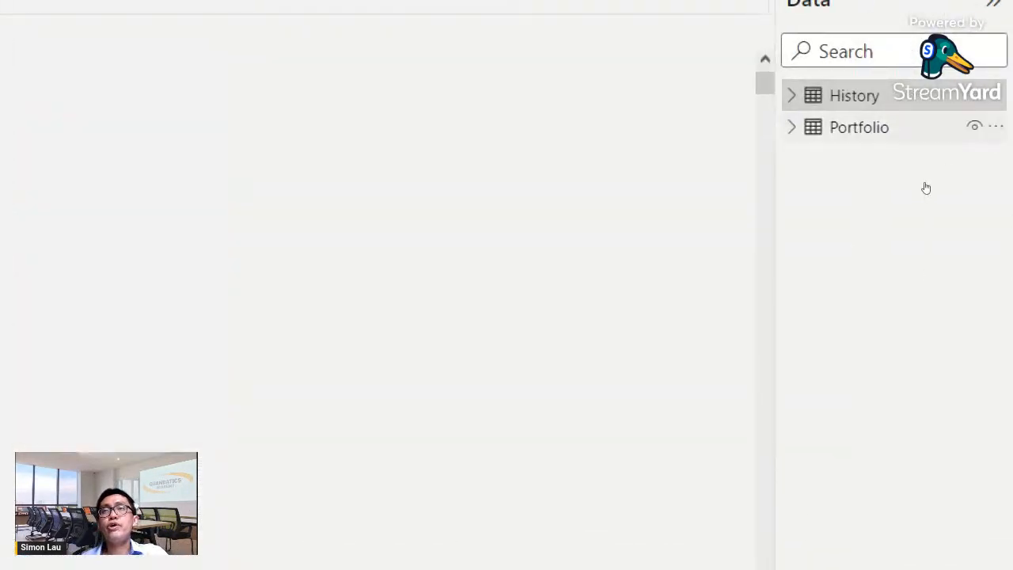
# - Set the Portfolio table's Buy Date column to the Short Date format (*3/14/2001)
pyautogui.click(859, 127)
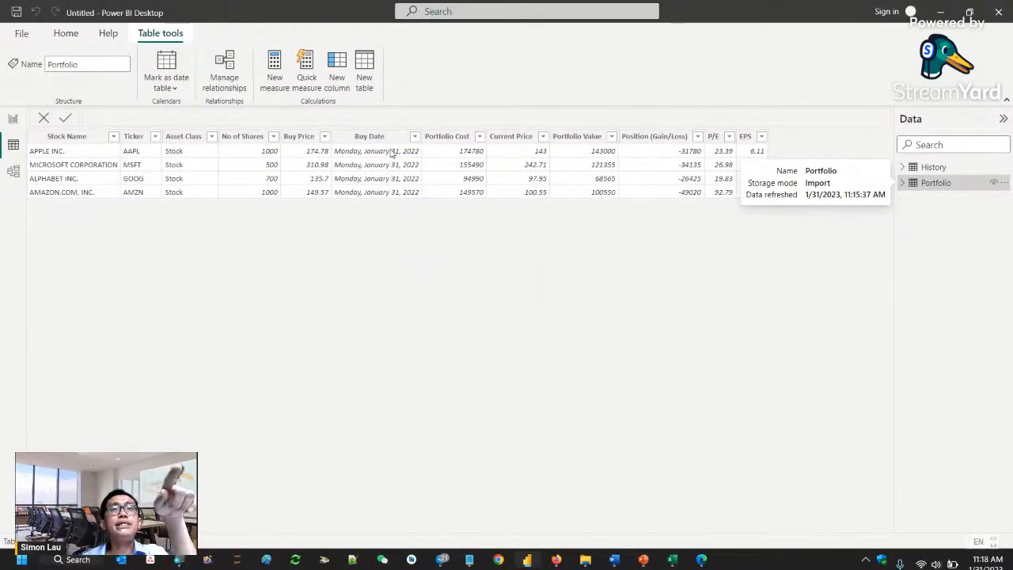
pyautogui.click(378, 136)
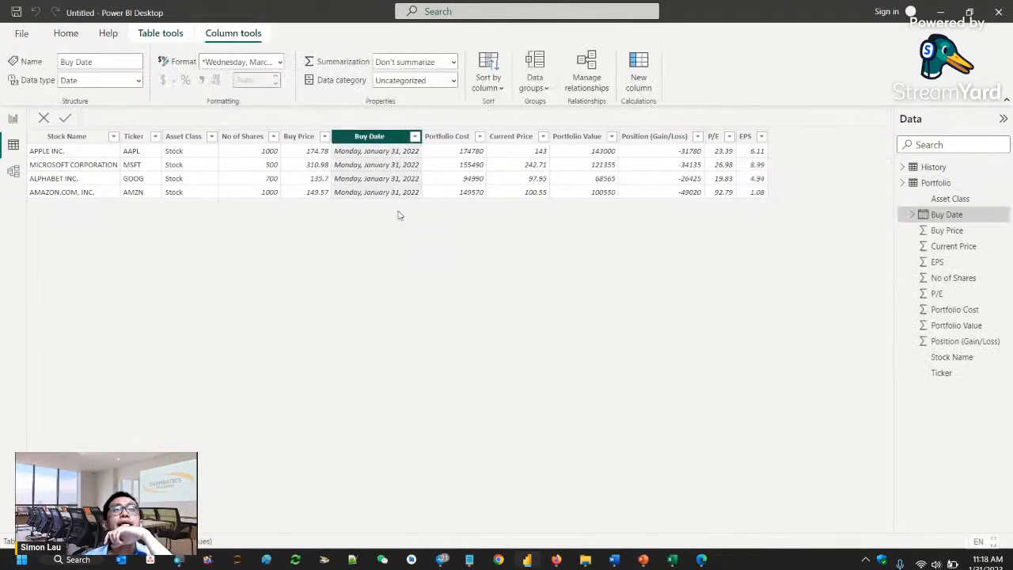
pyautogui.click(279, 62)
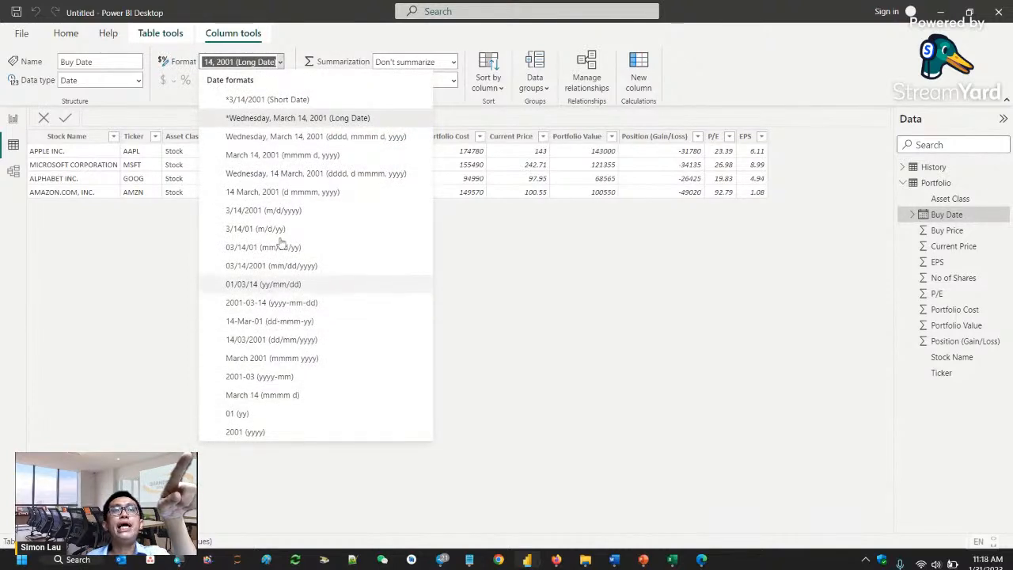
pyautogui.click(264, 106)
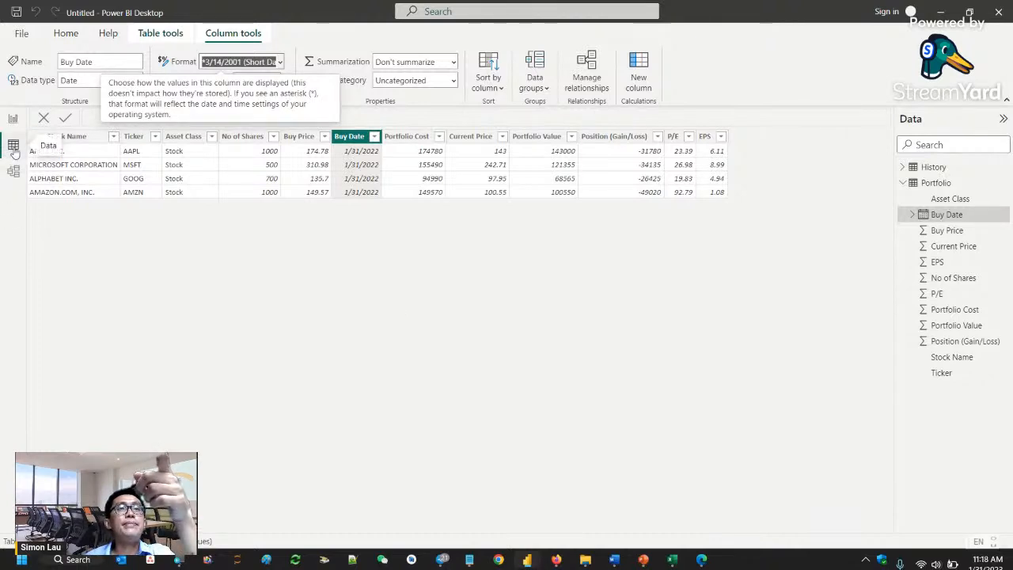
# - Set the History table's Date column to the Short Date format (*3/14/2001)
pyautogui.click(935, 167)
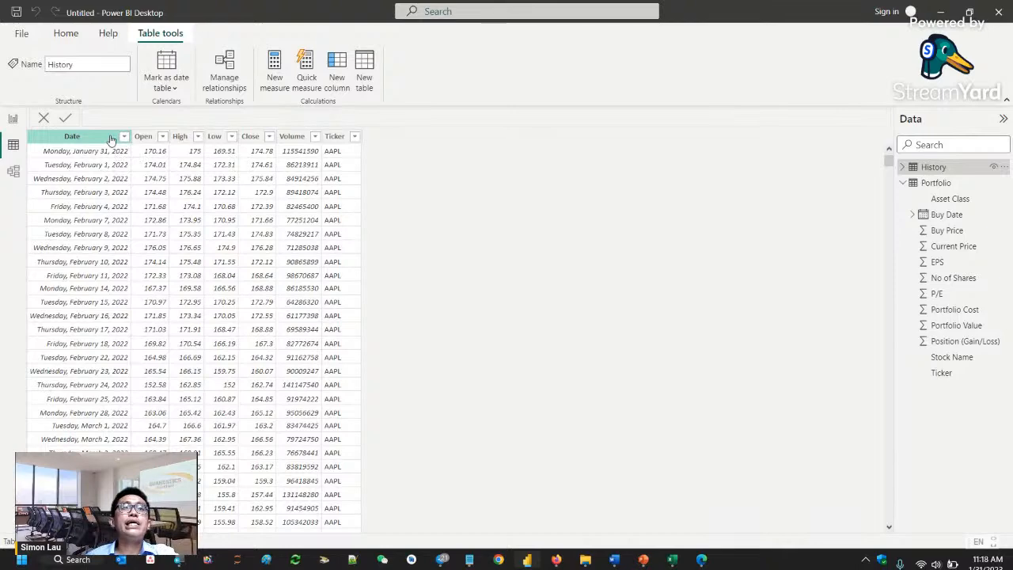
pyautogui.click(111, 137)
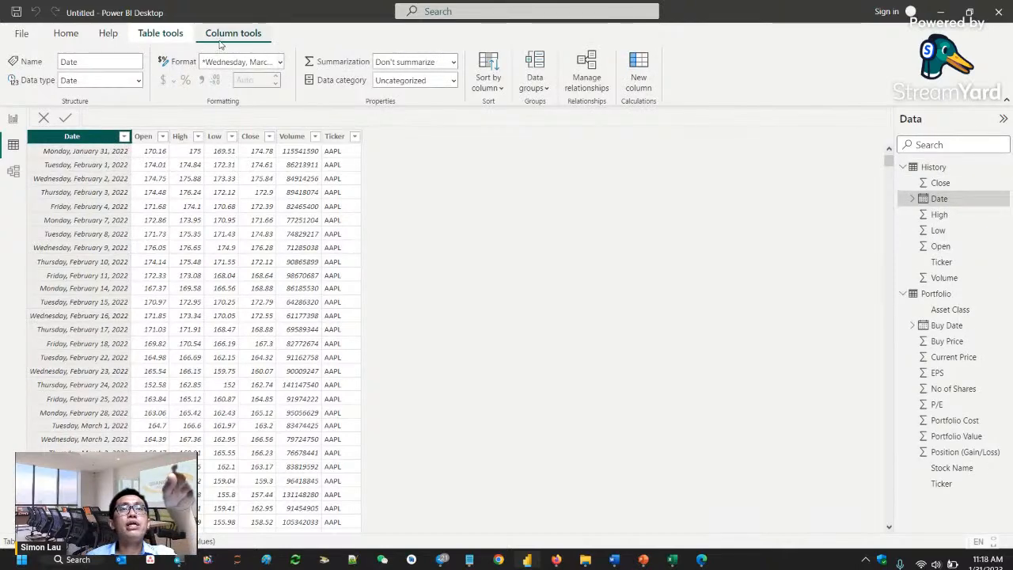
pyautogui.click(280, 61)
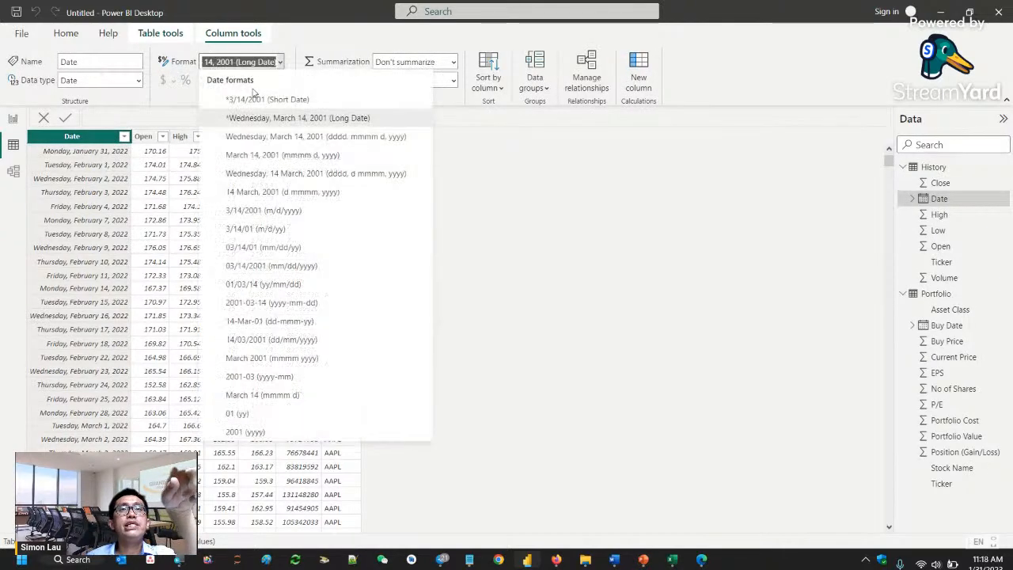
pyautogui.click(348, 120)
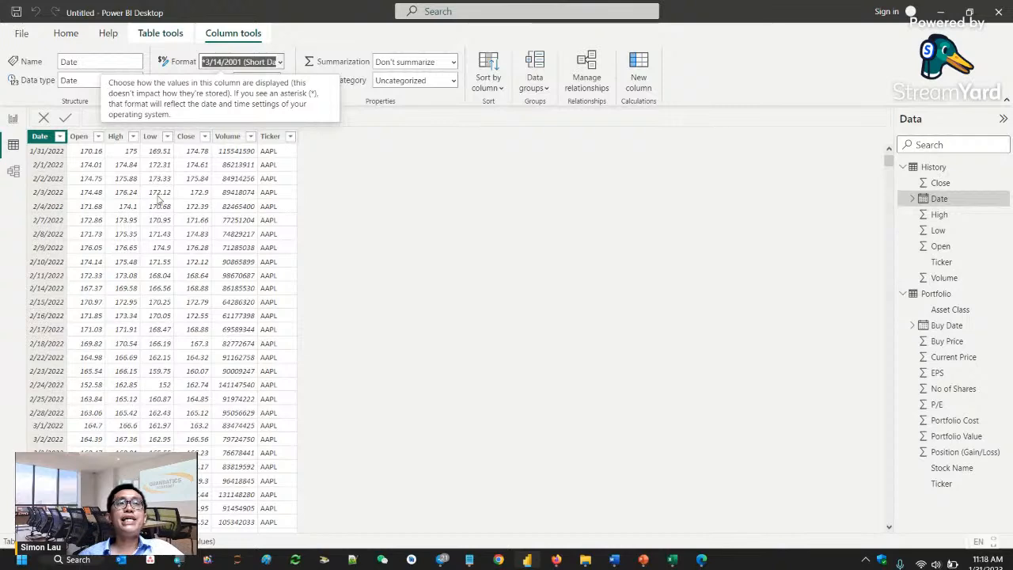
pyautogui.click(7, 179)
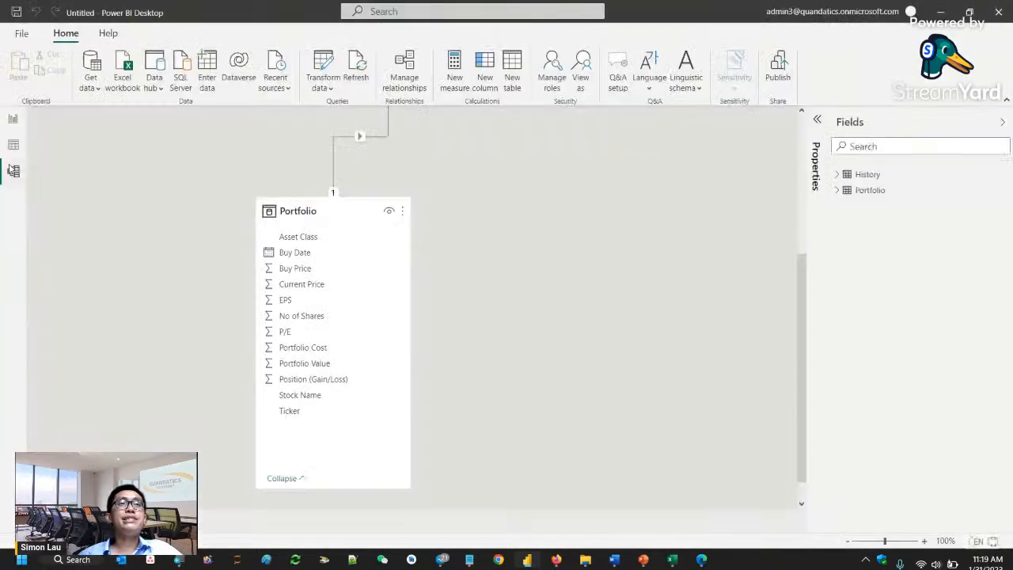
pyautogui.click(15, 148)
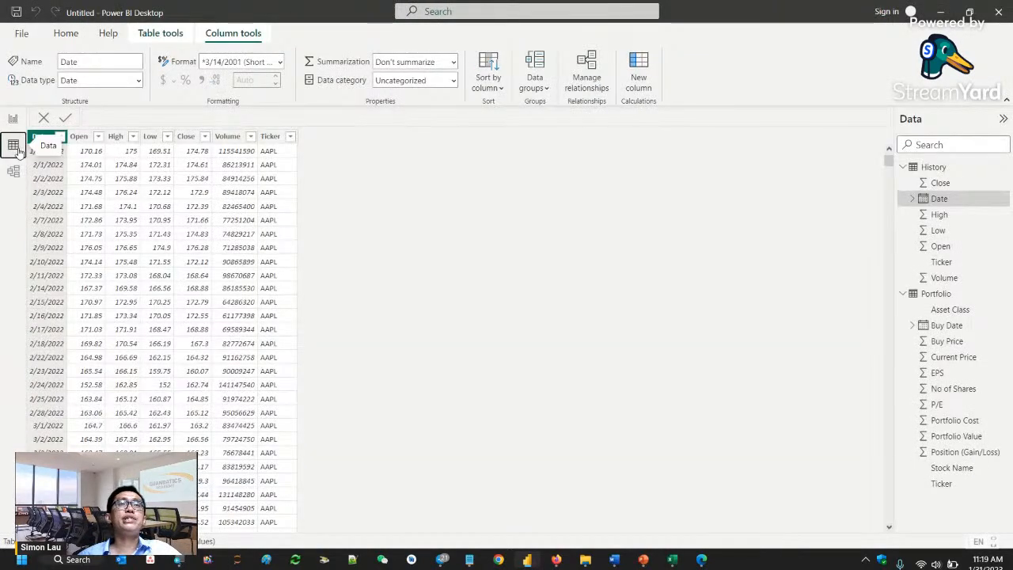
# - Switch to the report page and add a text box containing the title "My Portfolio"
pyautogui.click(13, 120)
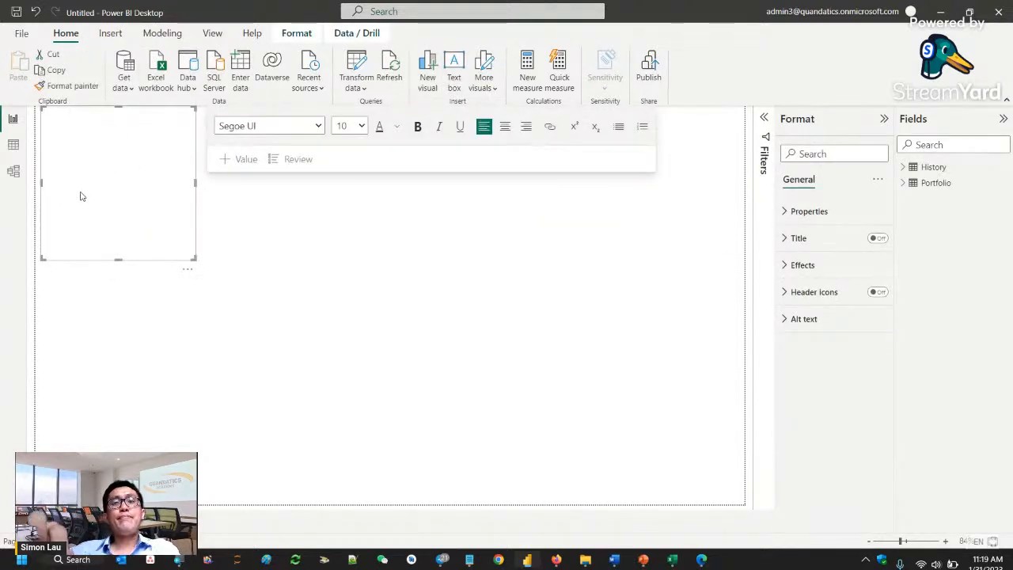
pyautogui.write('My d')
pyautogui.press('BackSpace')
pyautogui.write('P')
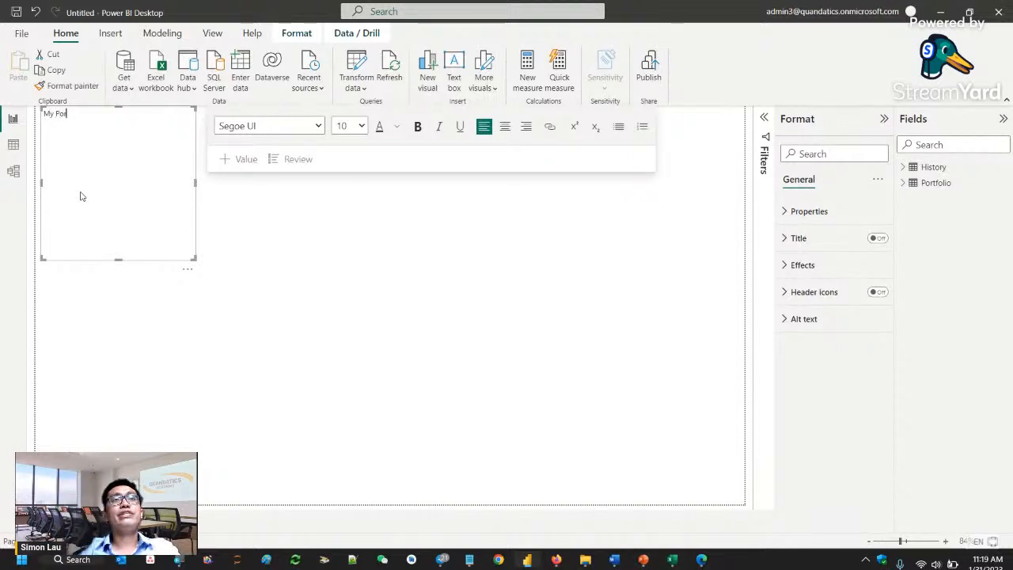
pyautogui.write('ortfo')
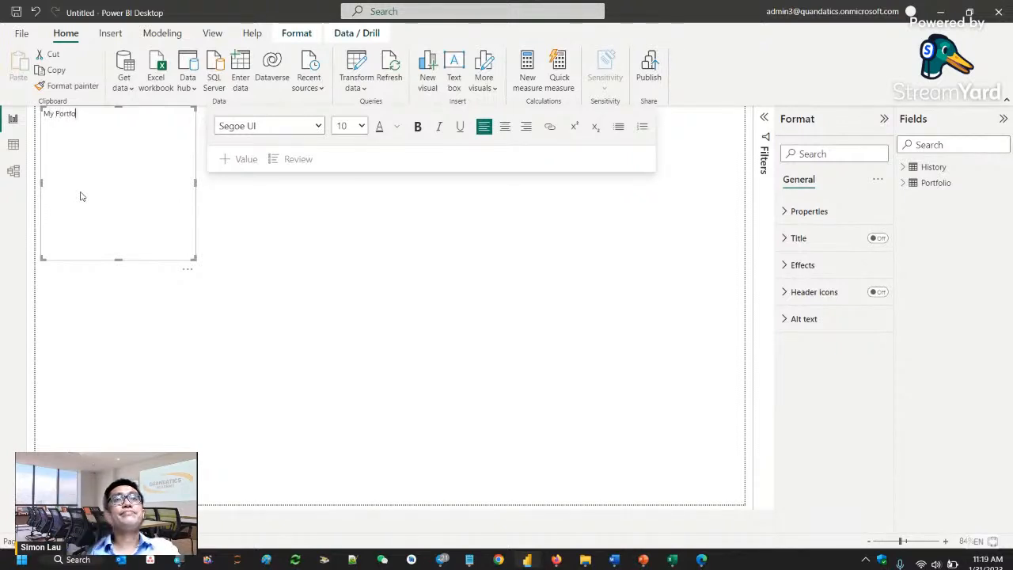
pyautogui.write('lio')
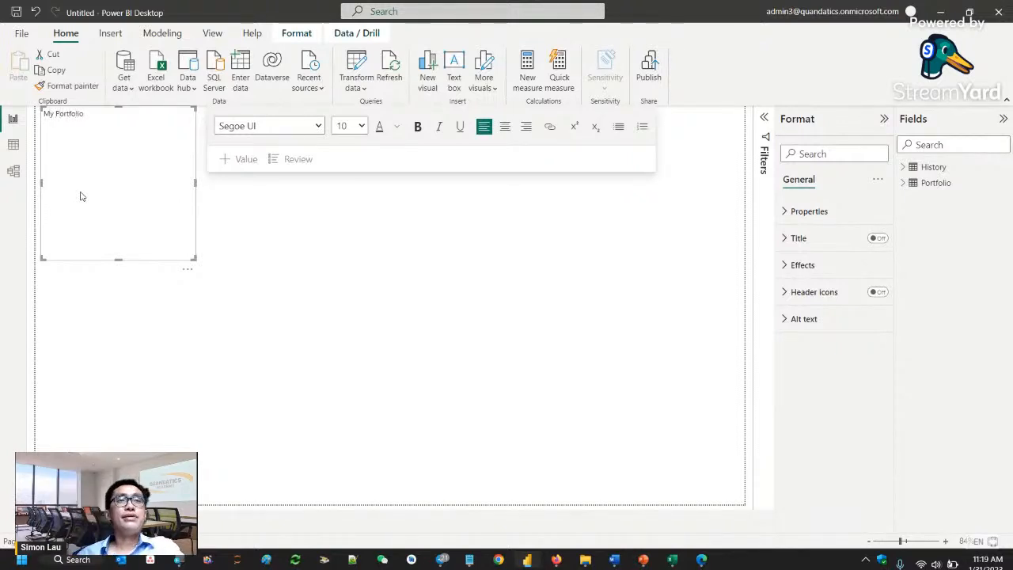
# - Format the "My Portfolio" title as 32-point bold and reduce the text box's height to fit its single line
pyautogui.click(358, 127)
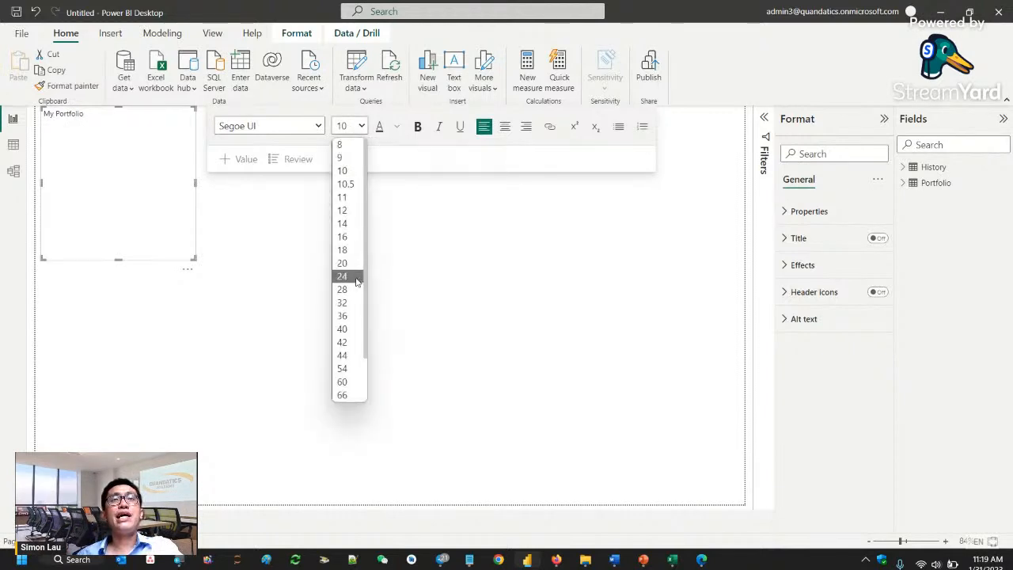
pyautogui.click(343, 303)
pyautogui.moveTo(84, 131); pyautogui.dragTo(22, 125)
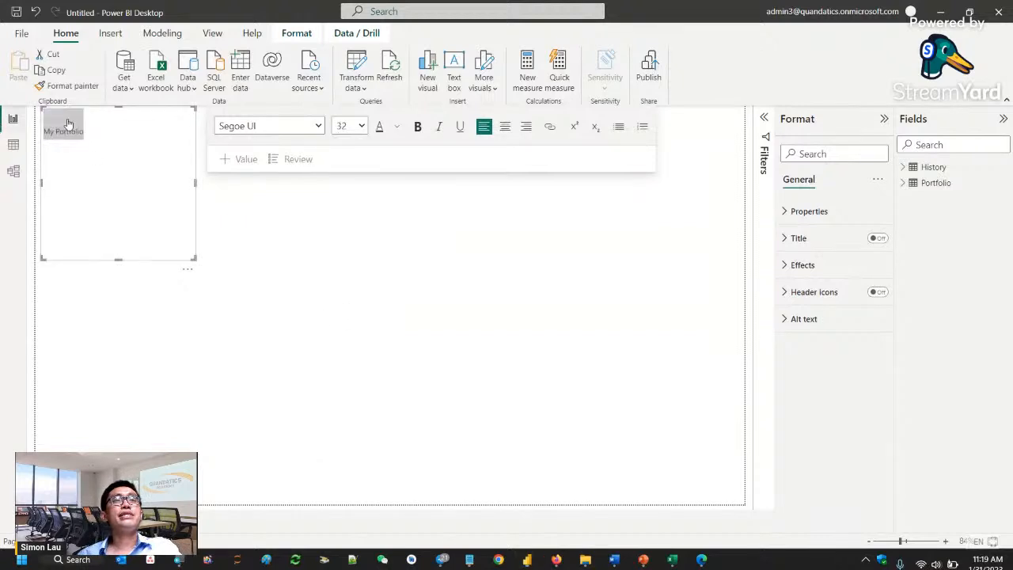
pyautogui.click(362, 128)
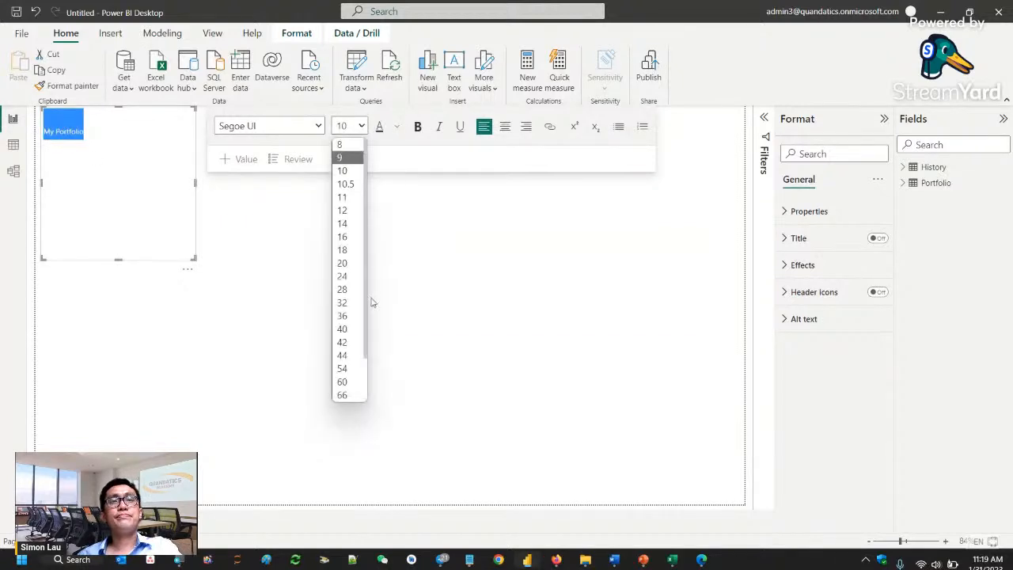
pyautogui.click(343, 302)
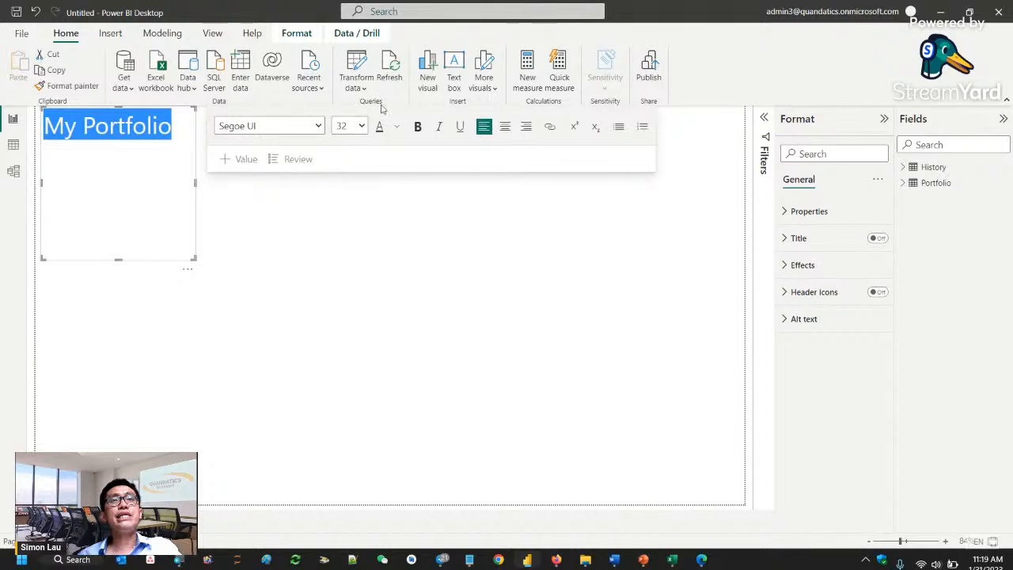
pyautogui.click(418, 126)
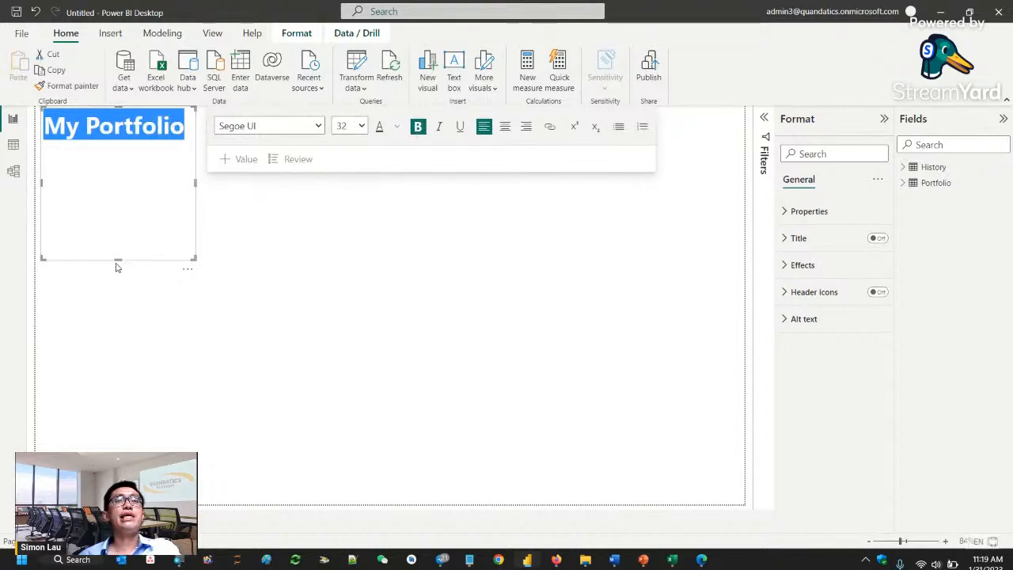
pyautogui.moveTo(129, 186); pyautogui.dragTo(132, 140)
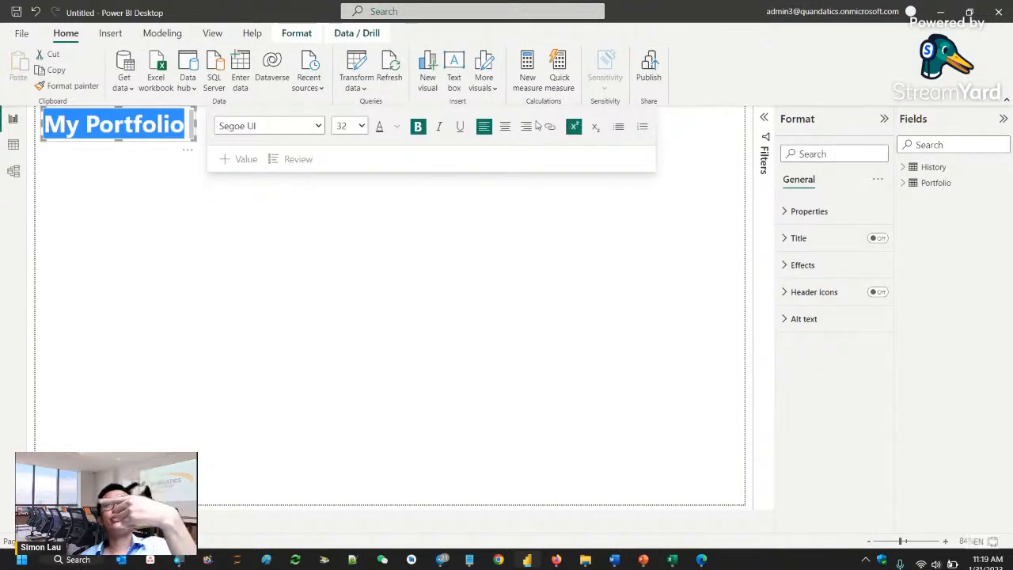
# - Deselect the title text box and turn on gridlines and snap to grid for the report page
pyautogui.click(577, 219)
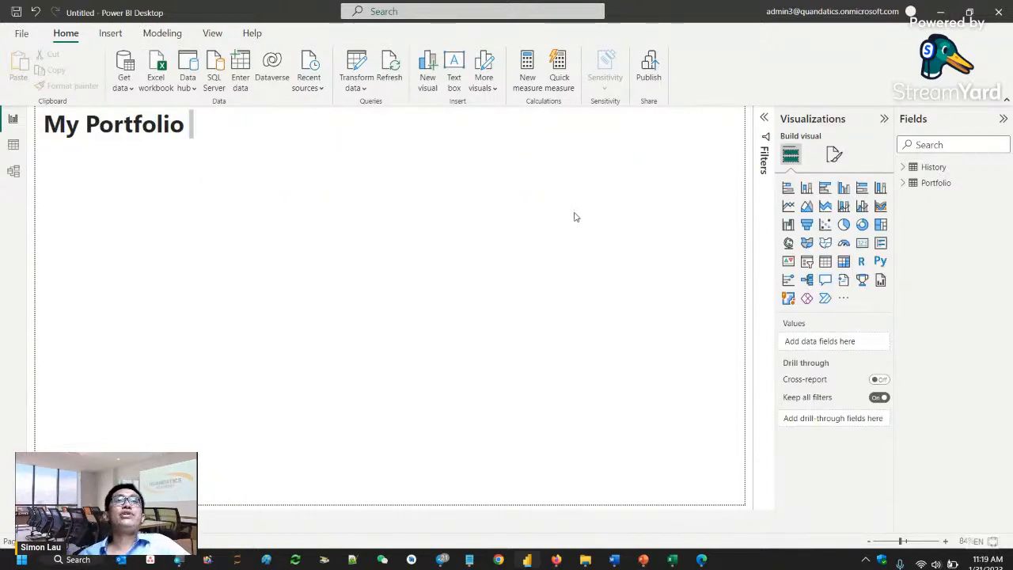
pyautogui.click(214, 33)
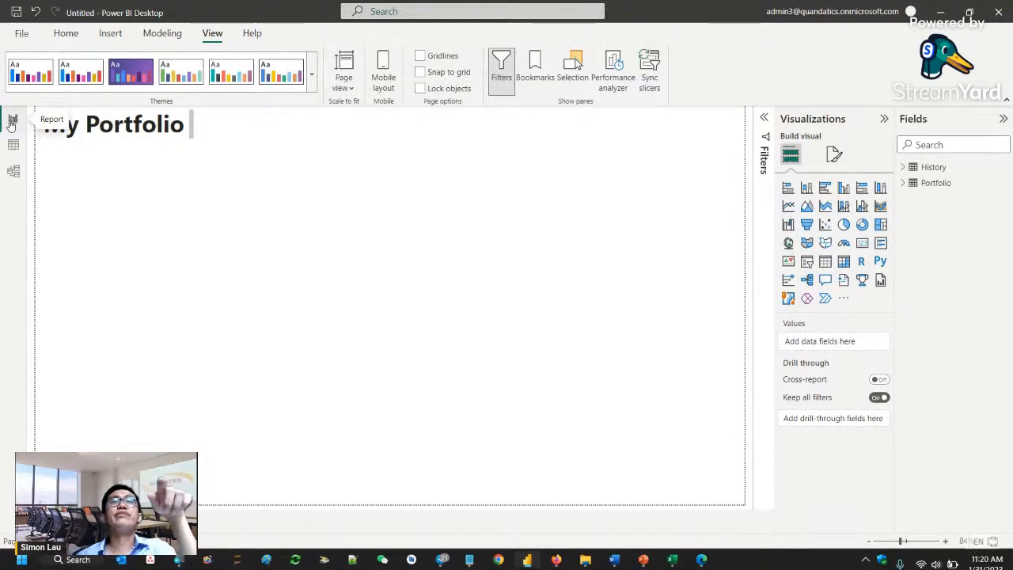
pyautogui.click(431, 58)
pyautogui.click(420, 72)
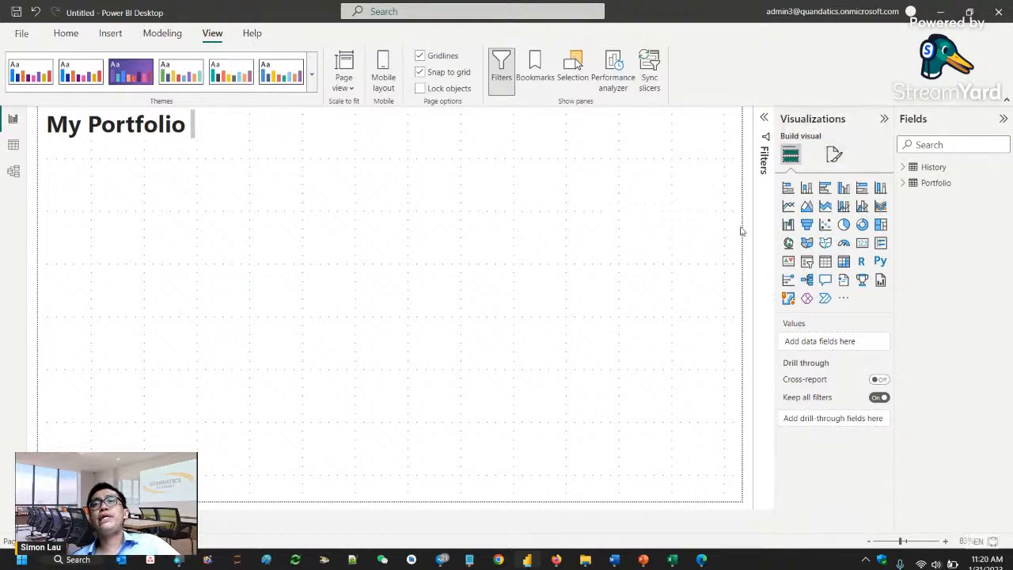
# - Examine the page information in the report page's format settings, including the page name
pyautogui.click(834, 156)
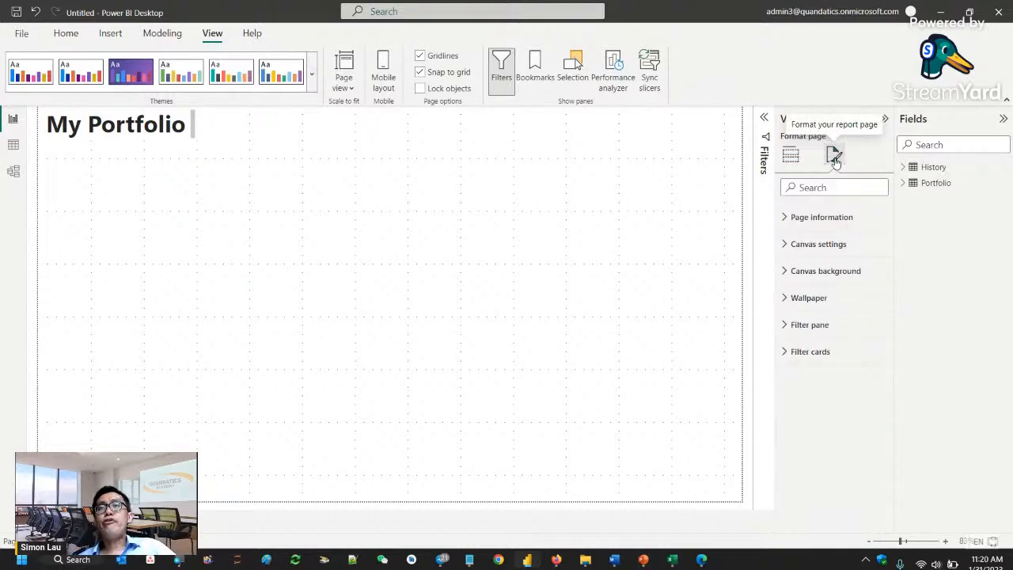
pyautogui.click(840, 221)
pyautogui.click(840, 220)
pyautogui.click(840, 221)
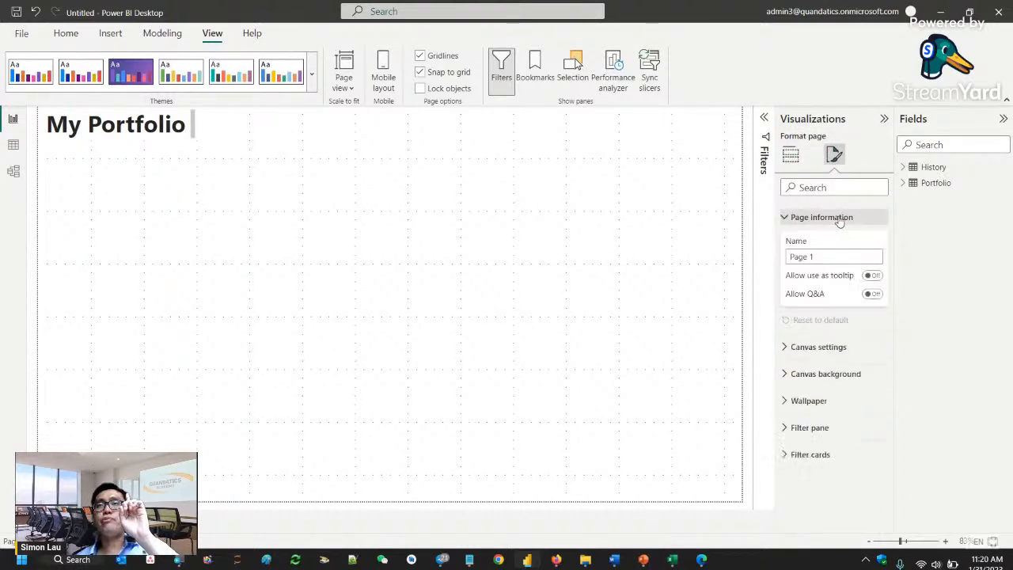
pyautogui.moveTo(820, 255); pyautogui.dragTo(777, 254)
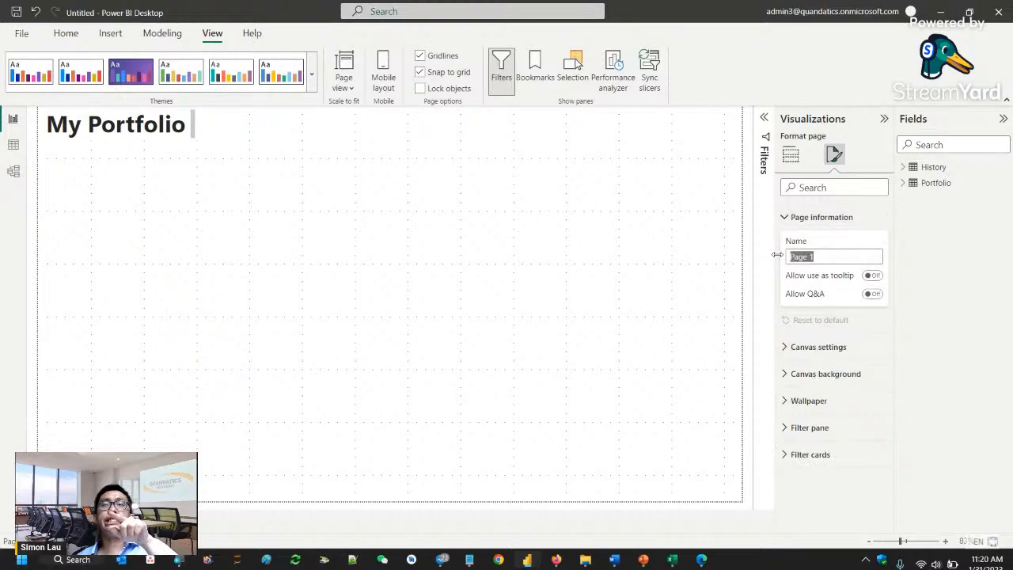
pyautogui.click(827, 219)
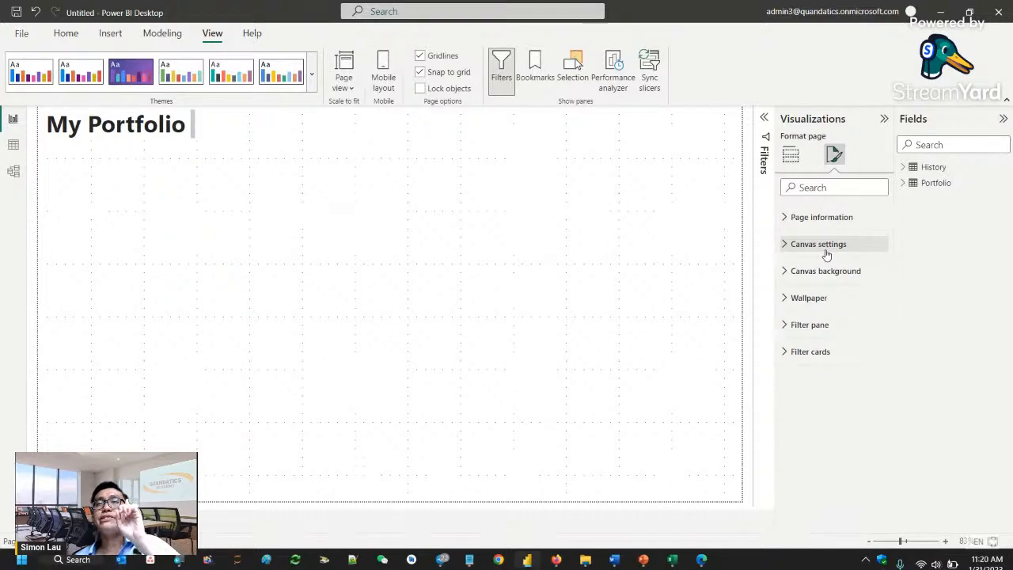
# - Set the report page's canvas type to Custom with a height of 1000 px
pyautogui.click(827, 254)
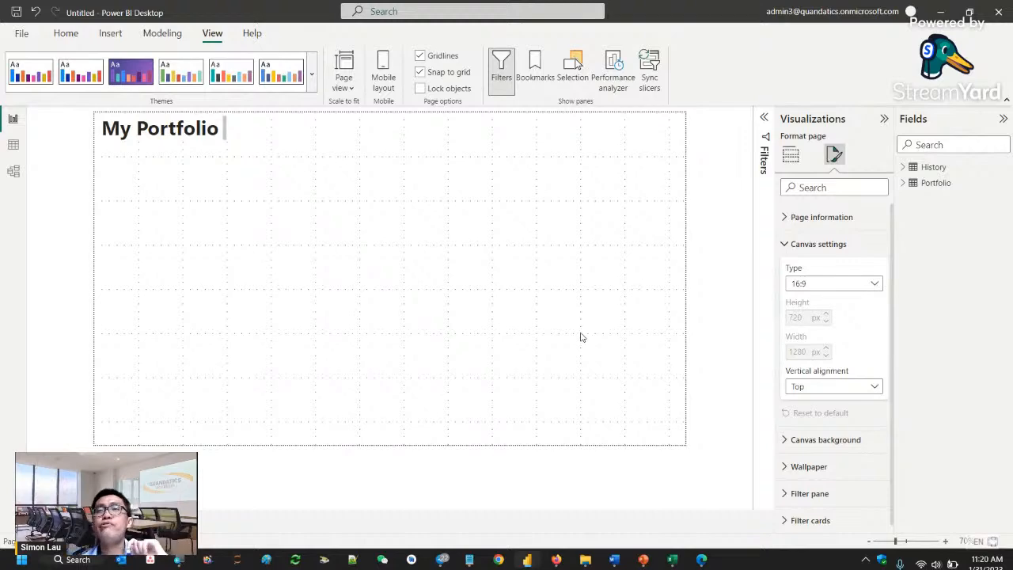
pyautogui.click(875, 286)
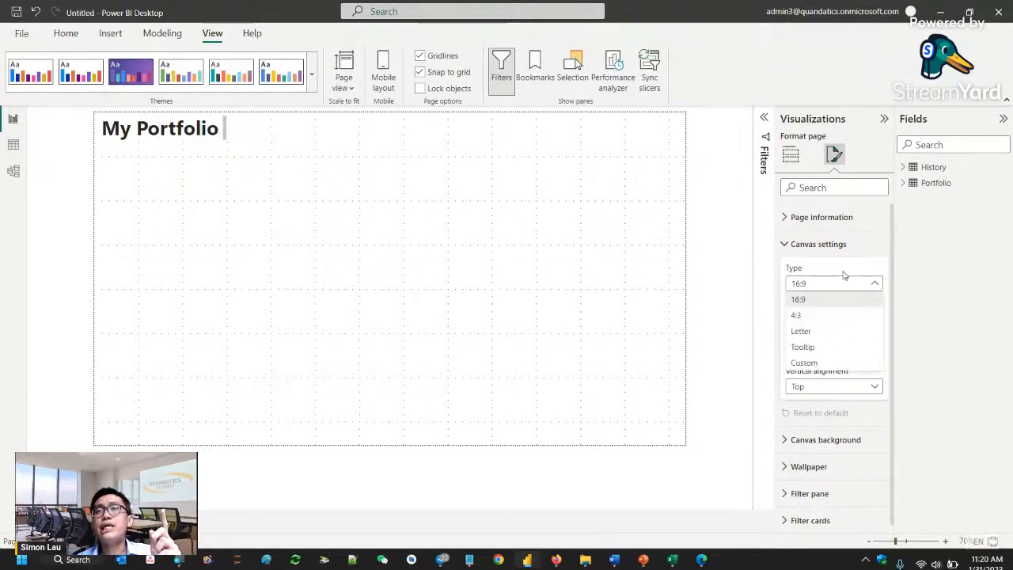
pyautogui.click(816, 362)
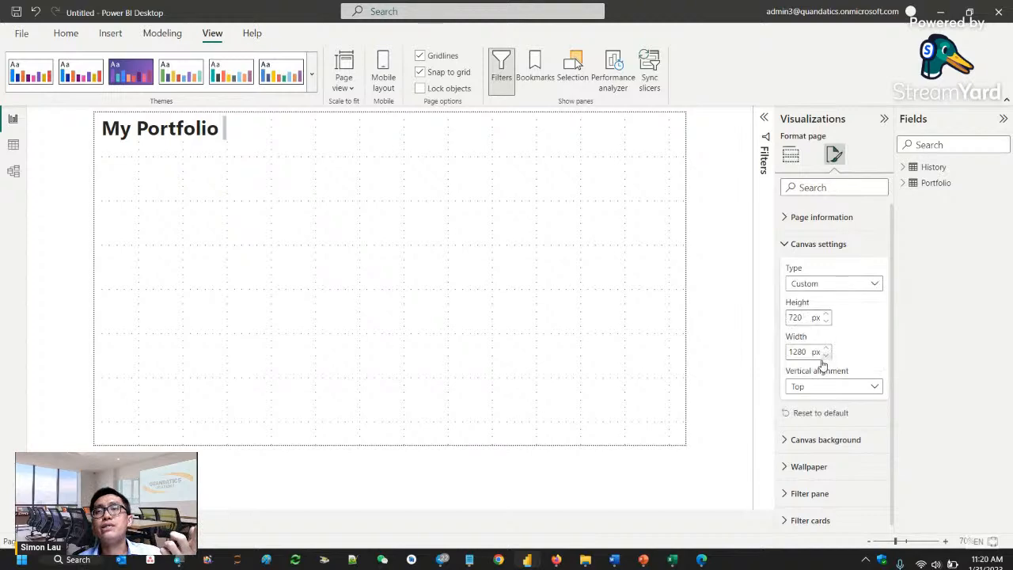
pyautogui.doubleClick(796, 317)
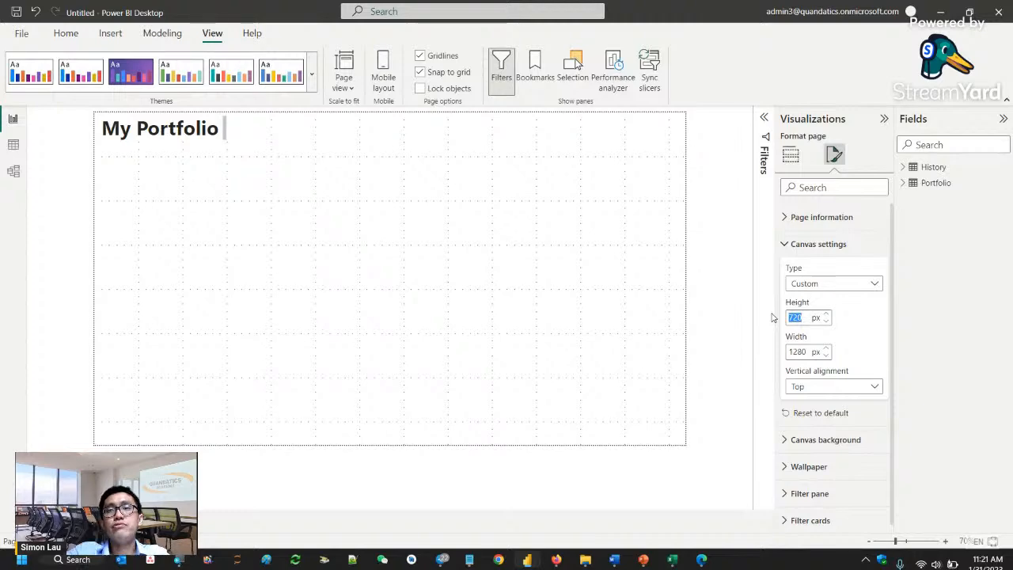
pyautogui.write('1000')
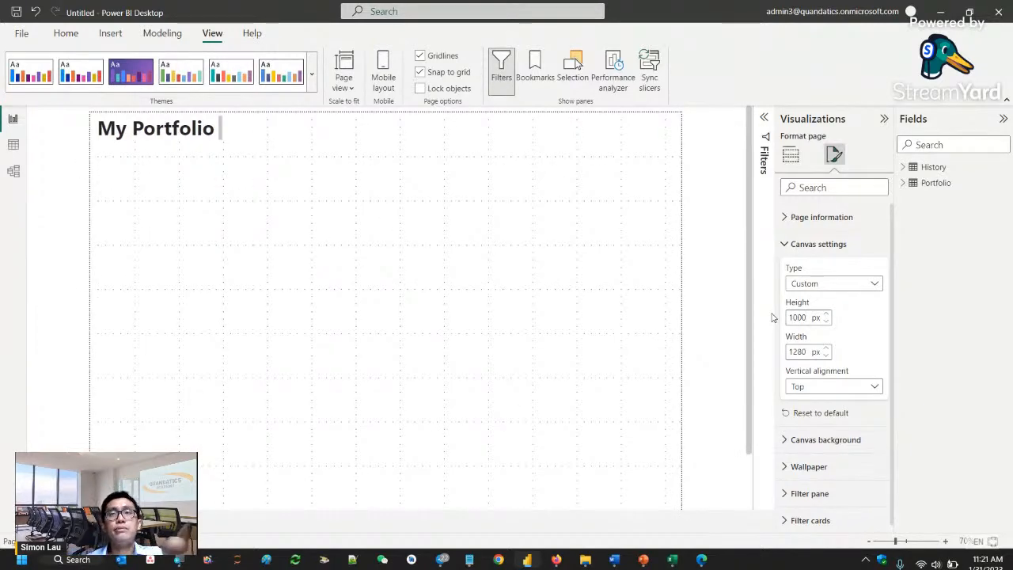
pyautogui.scroll(-2, 711, 383)
pyautogui.scroll(2, 711, 385)
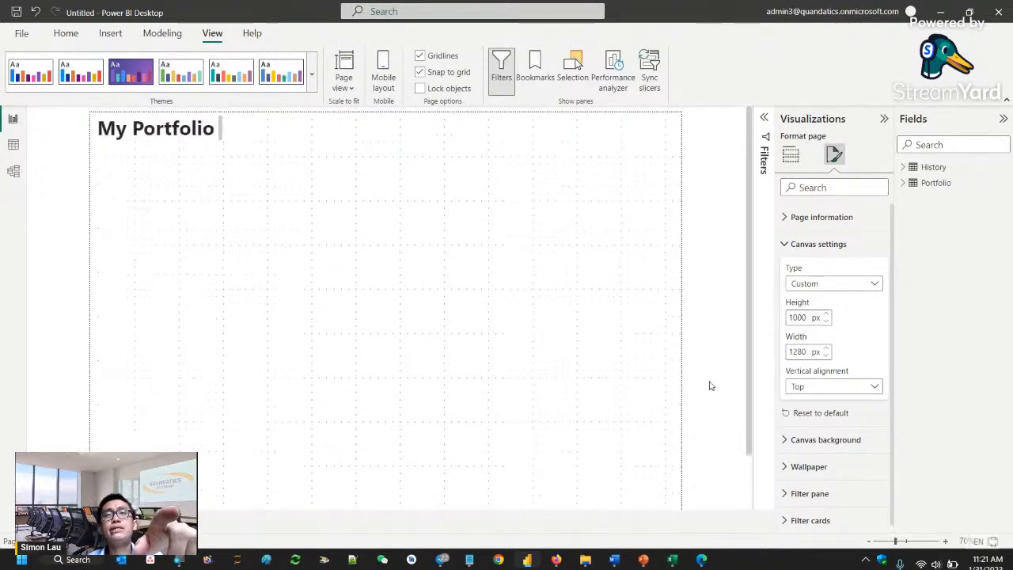
# - Set the canvas type back to 16:9 and return to the visual-building options
pyautogui.click(815, 283)
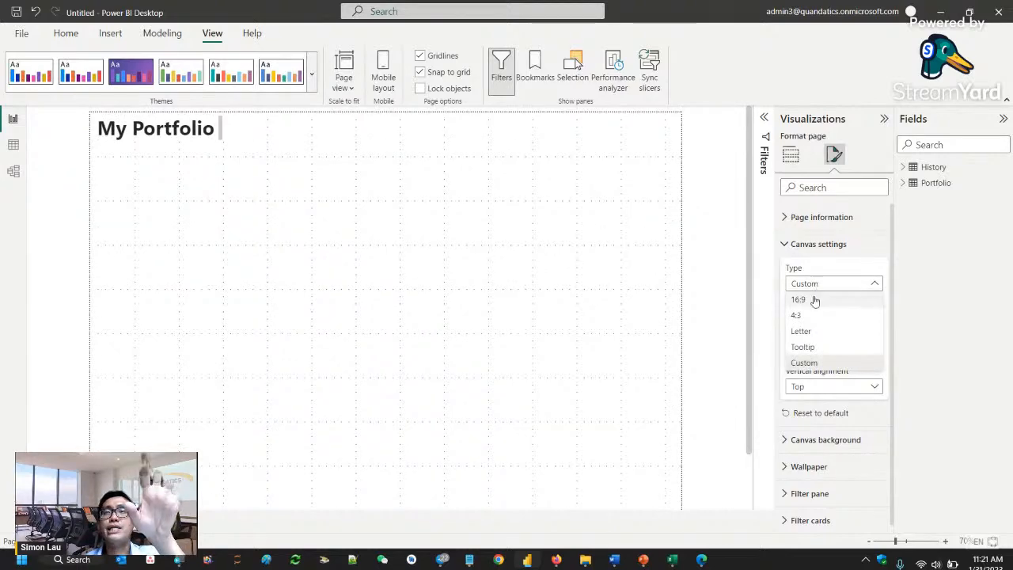
pyautogui.click(815, 301)
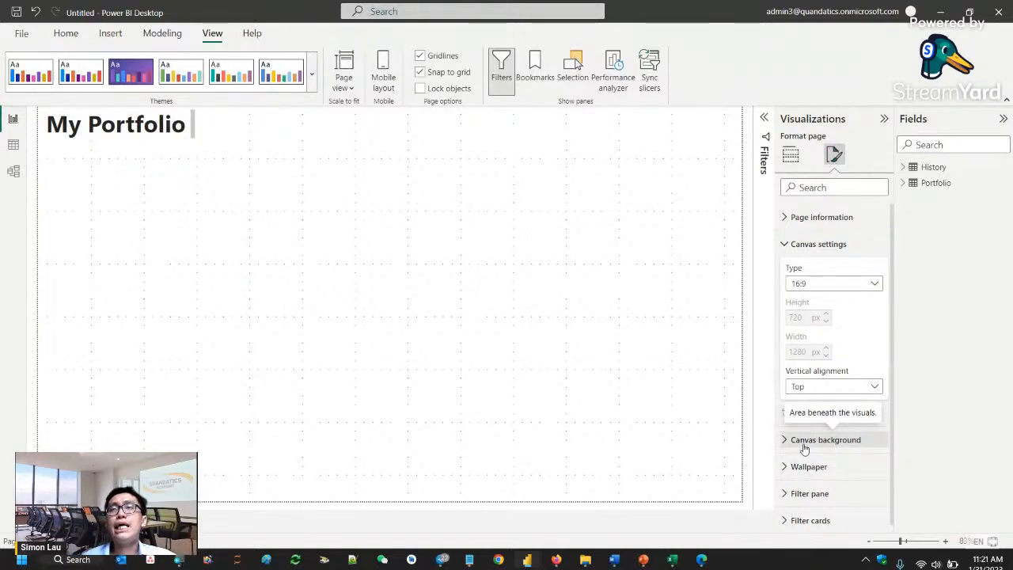
pyautogui.click(793, 158)
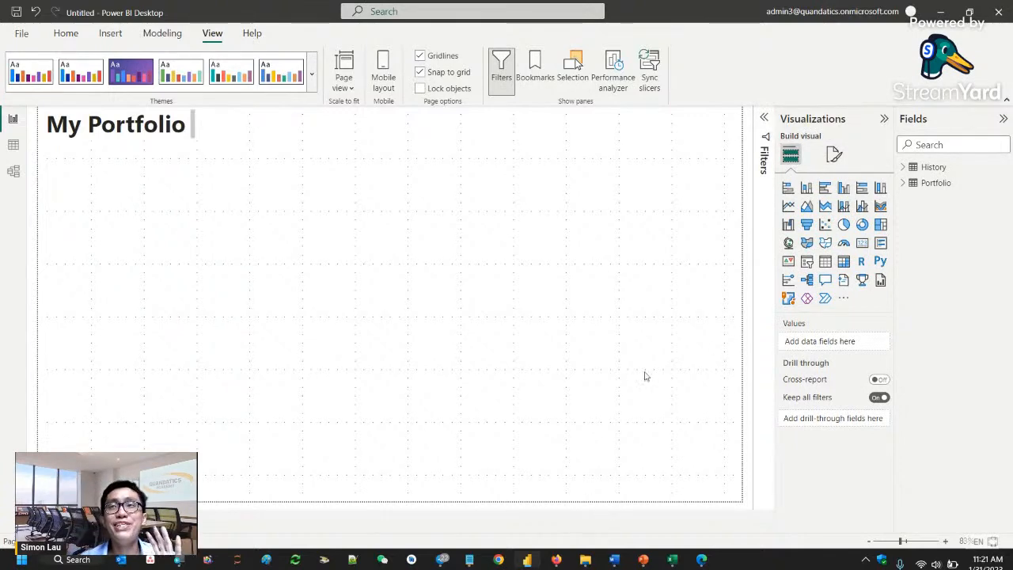
# - Review the Portfolio table's columns and records in the data view and return to the report page
pyautogui.click(1001, 119)
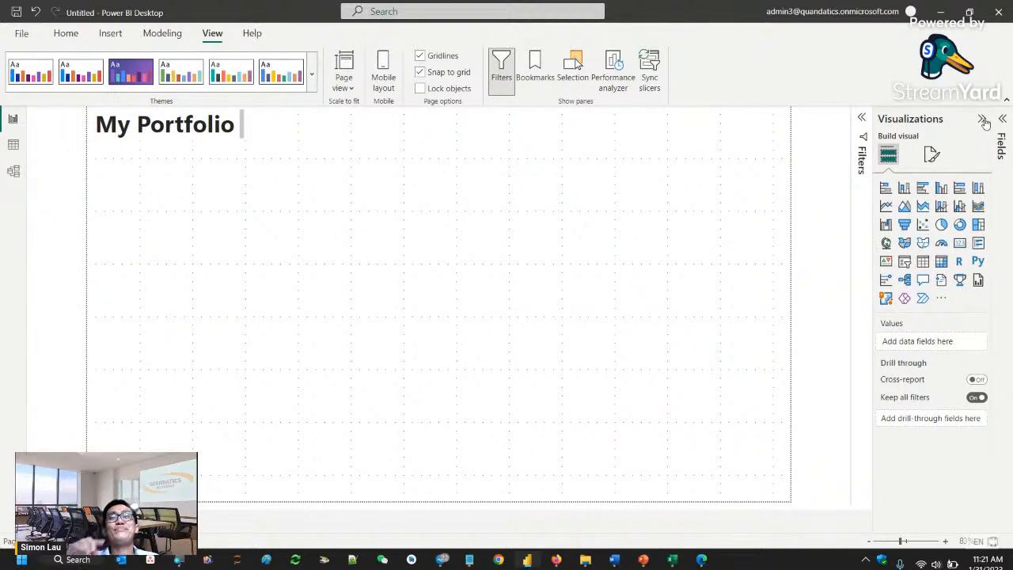
pyautogui.click(12, 146)
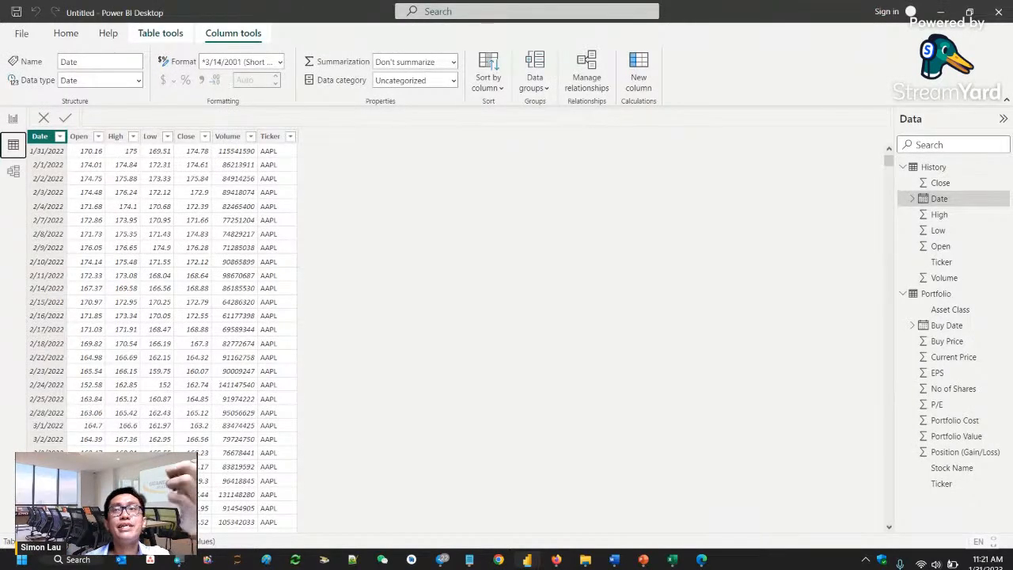
pyautogui.click(937, 293)
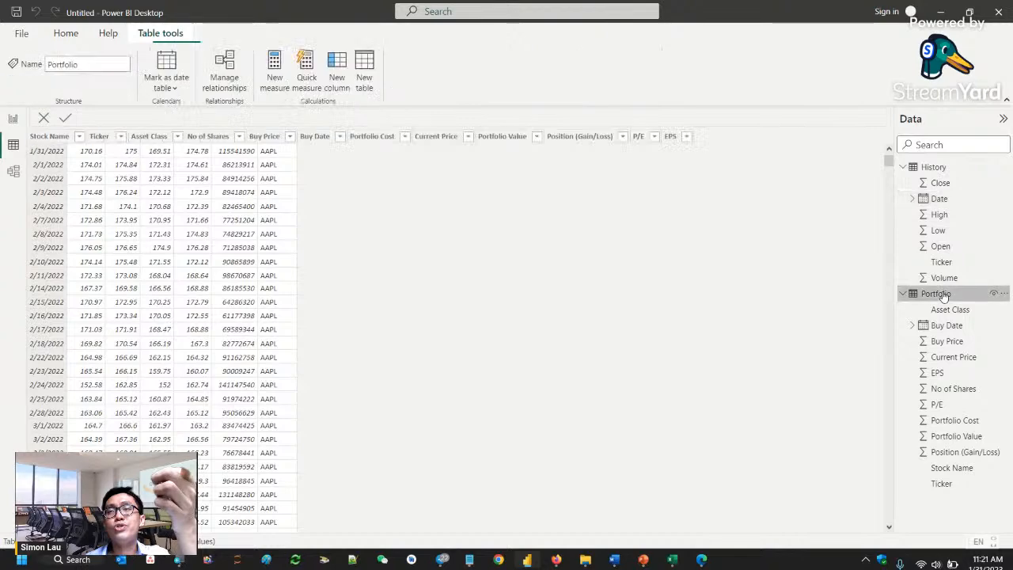
pyautogui.click(13, 118)
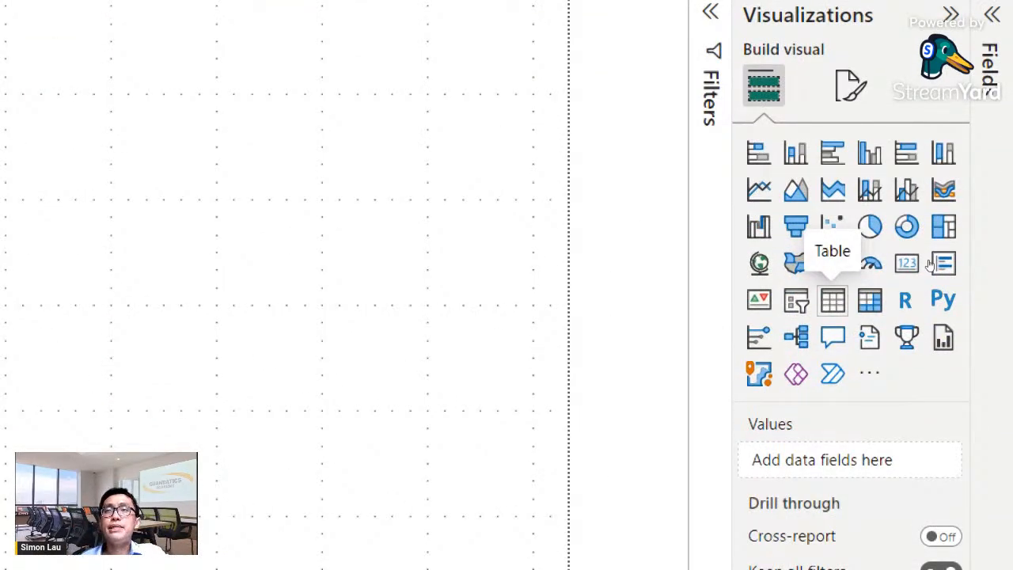
# - Add a table visual containing the Portfolio table's Stock Name field and enlarge it in the middle of the canvas
pyautogui.click(833, 299)
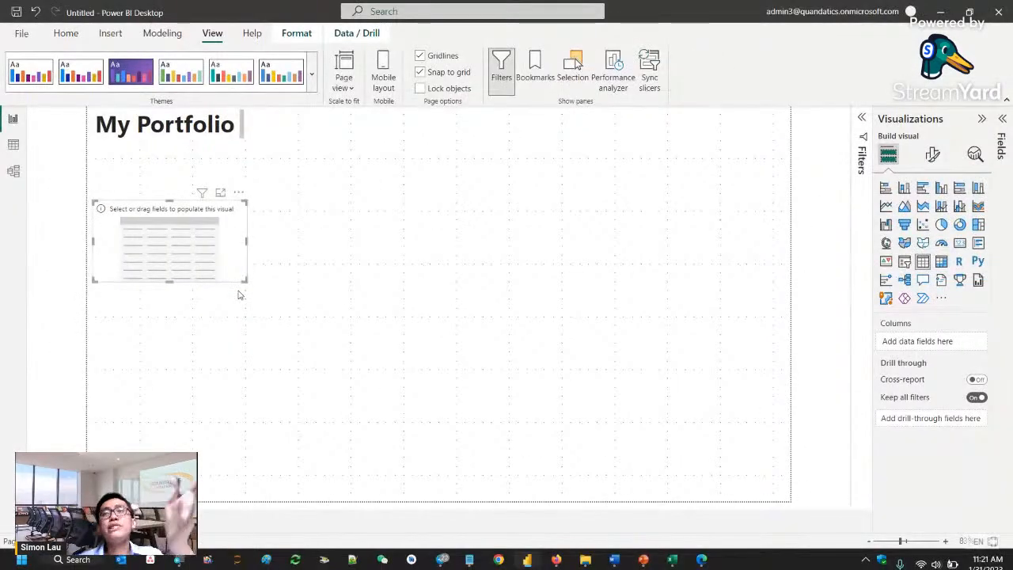
pyautogui.click(1001, 131)
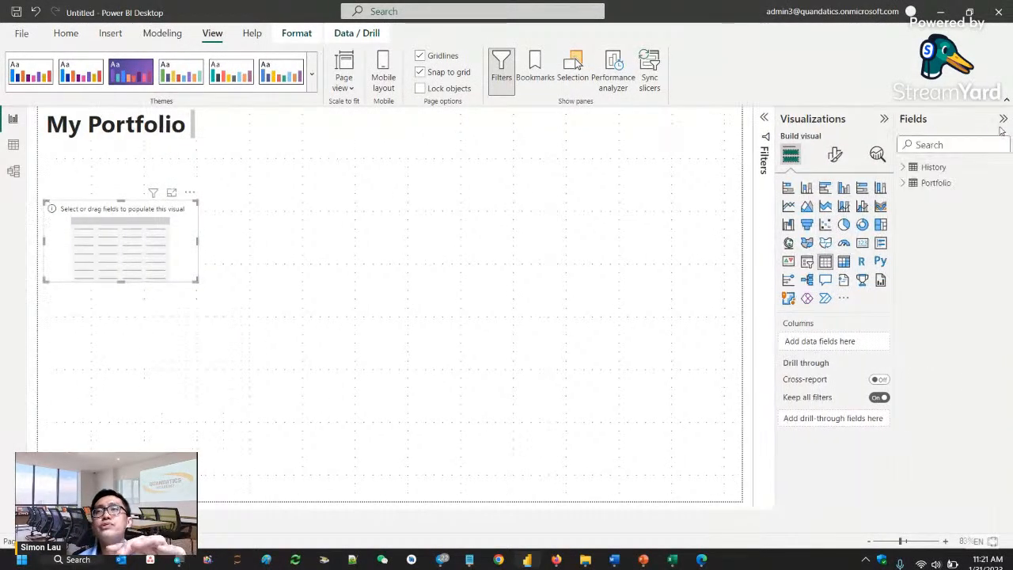
pyautogui.click(936, 183)
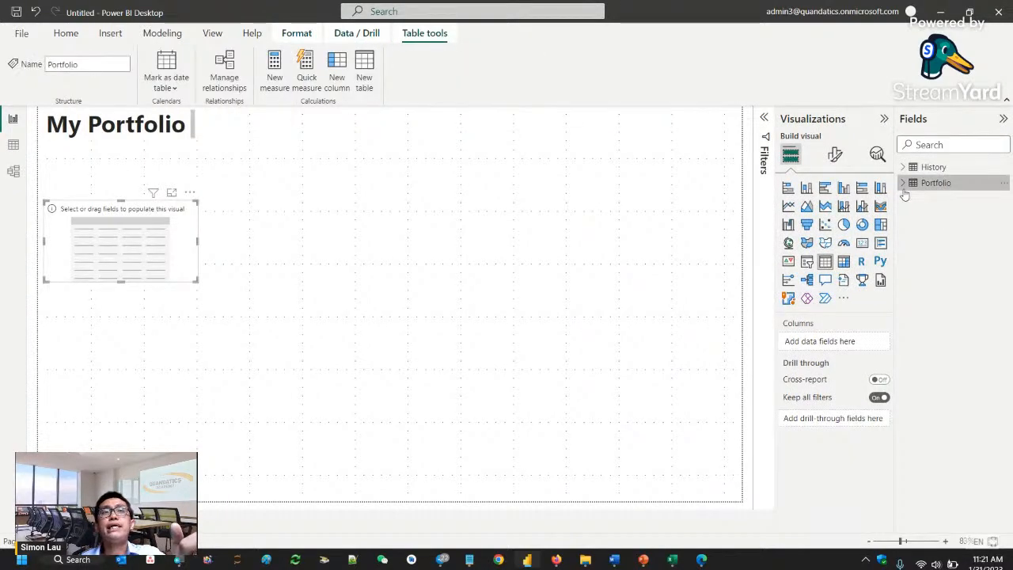
pyautogui.click(903, 185)
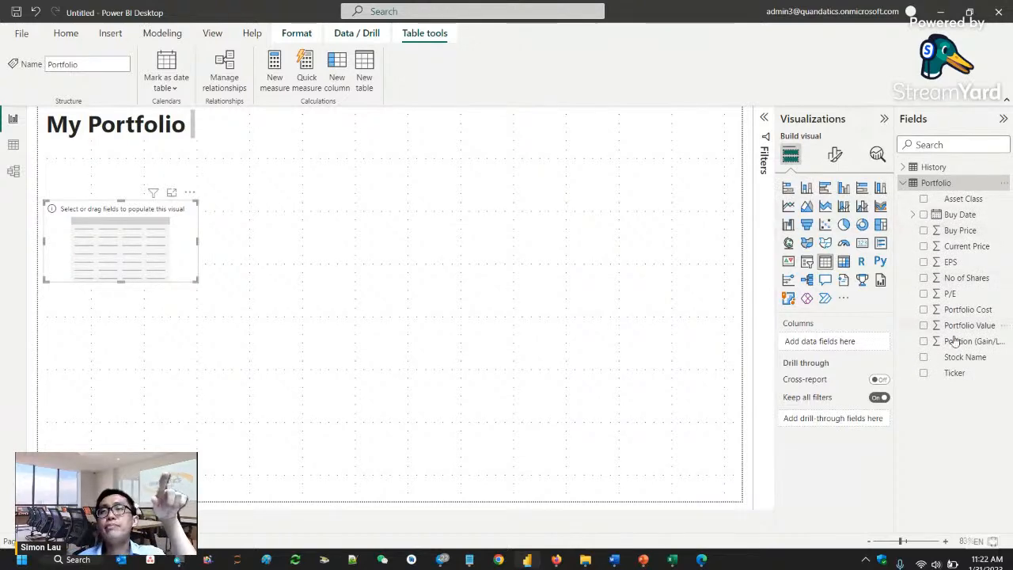
pyautogui.click(924, 359)
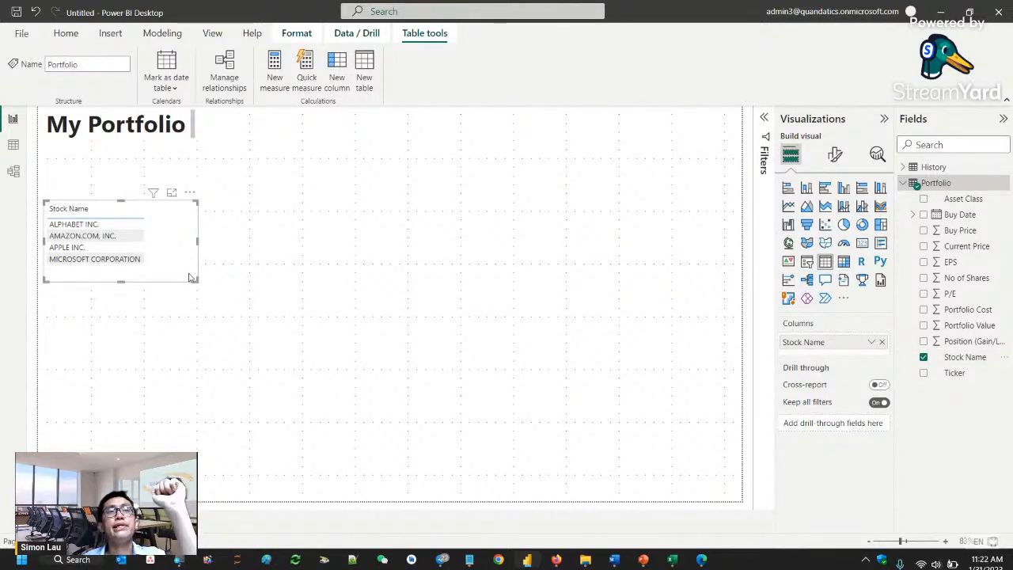
pyautogui.moveTo(190, 277); pyautogui.dragTo(425, 411)
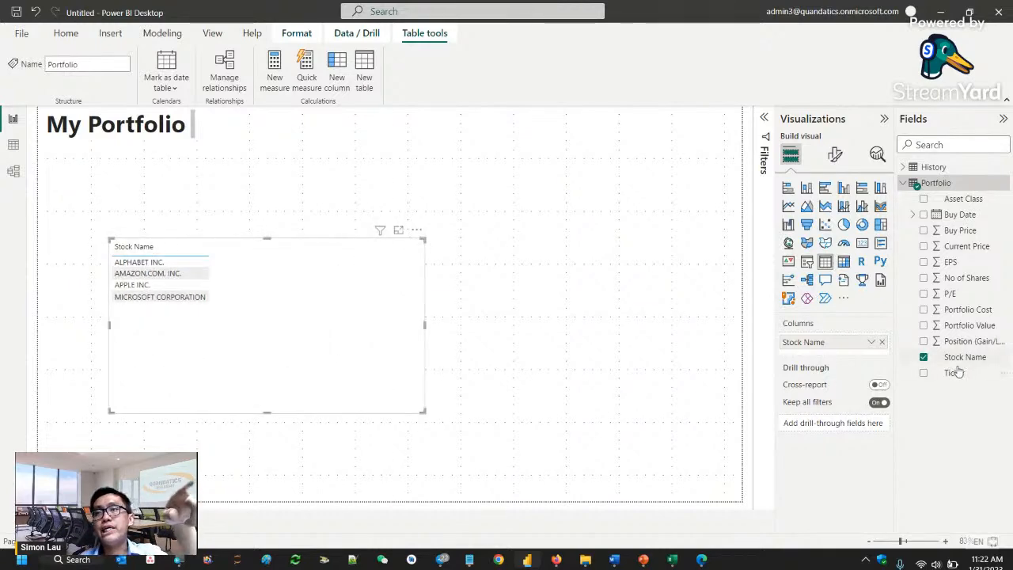
# - Add the Ticker, No of Shares, Buy Price and Buy Date fields to the table visual
pyautogui.click(924, 373)
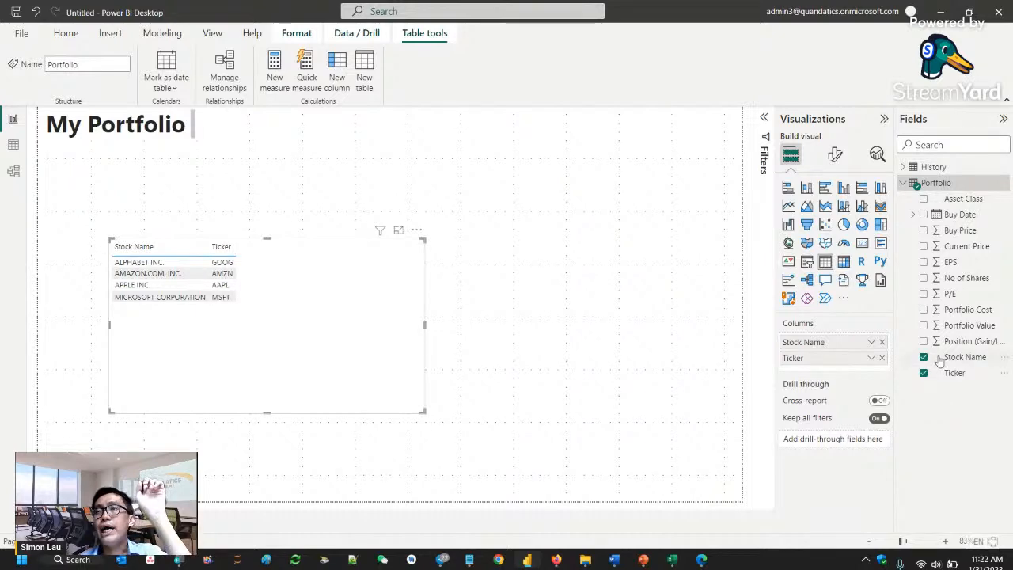
pyautogui.click(924, 279)
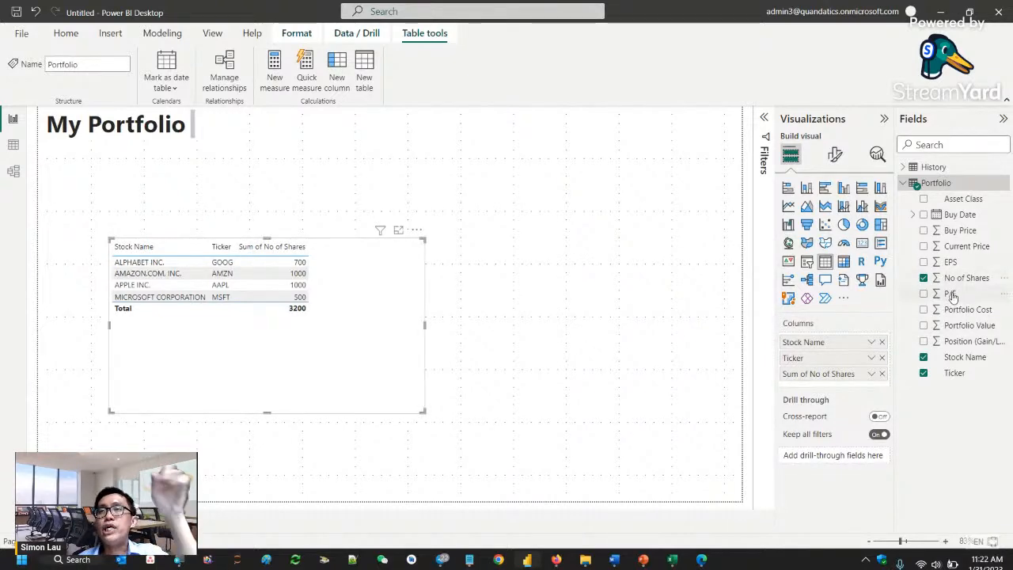
pyautogui.click(923, 230)
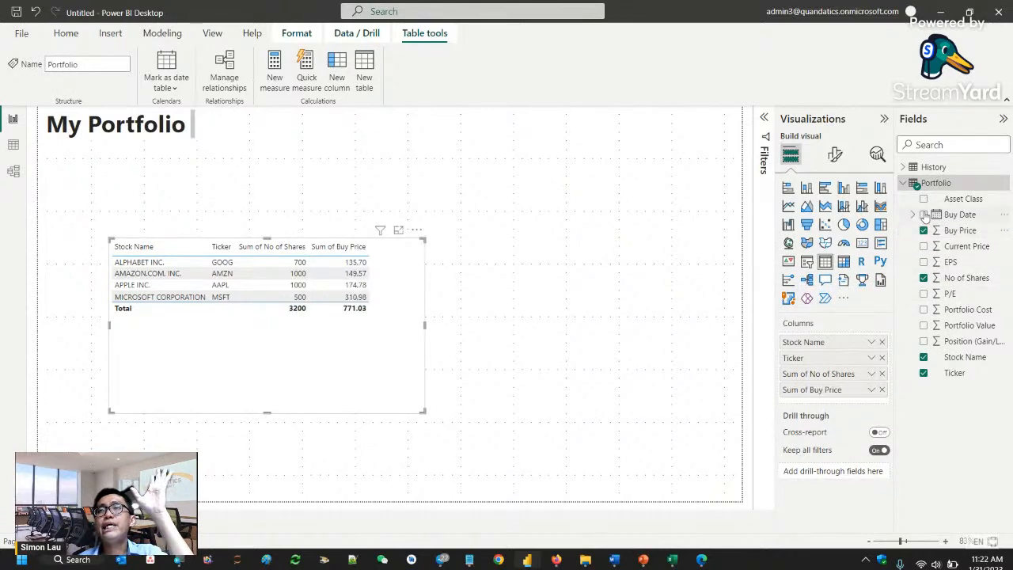
pyautogui.click(924, 216)
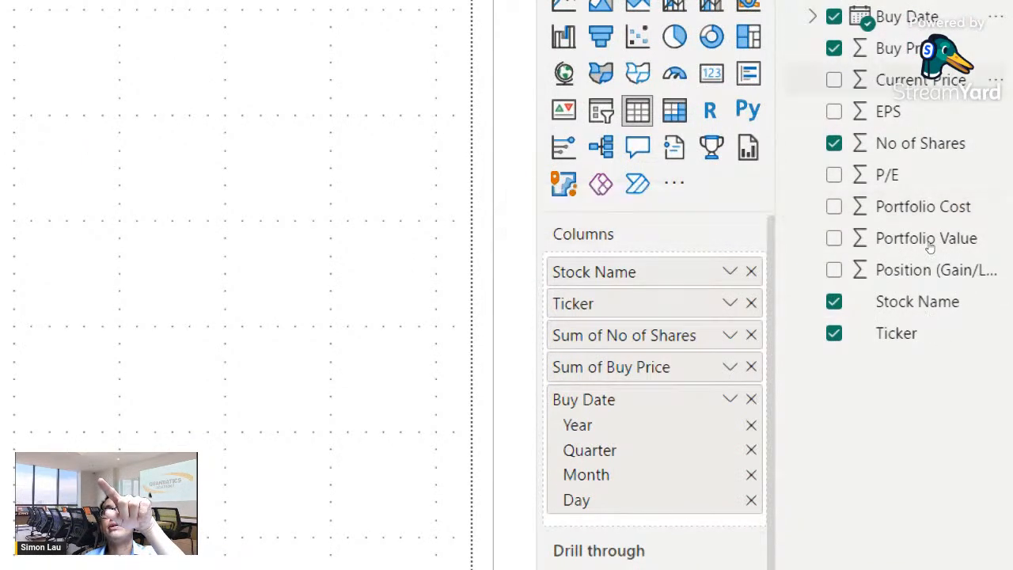
# - Add Portfolio Cost, Current Price, Portfolio Value and Position (Gain/Loss) to the table visual and widen it across the page
pyautogui.scroll(1, 946, 220)
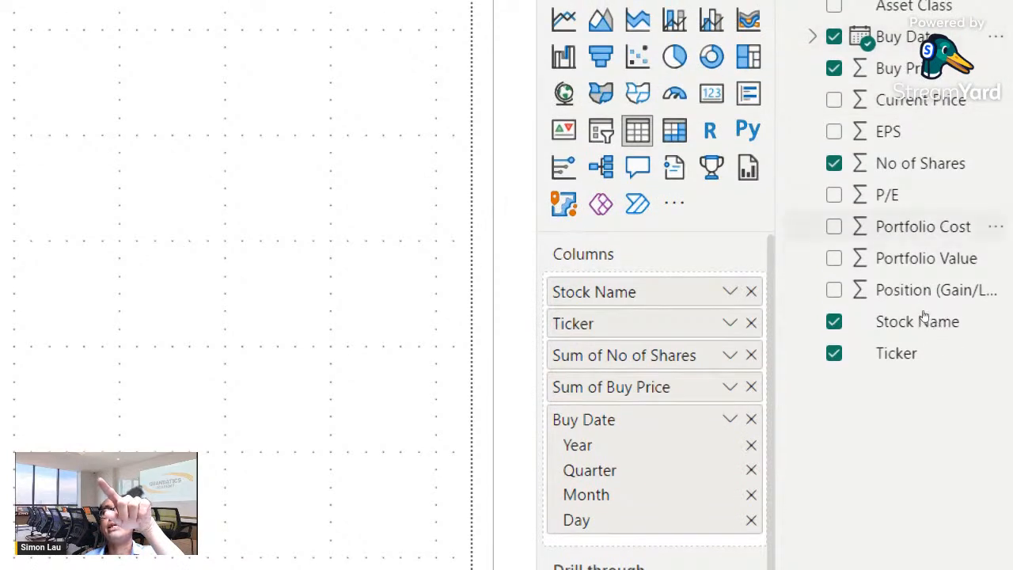
pyautogui.click(834, 226)
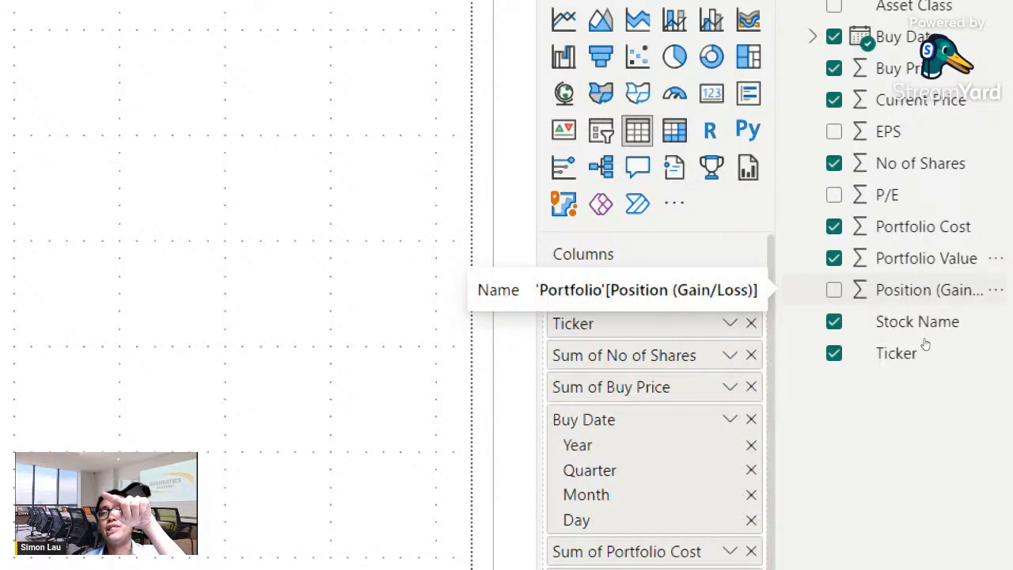
pyautogui.click(925, 291)
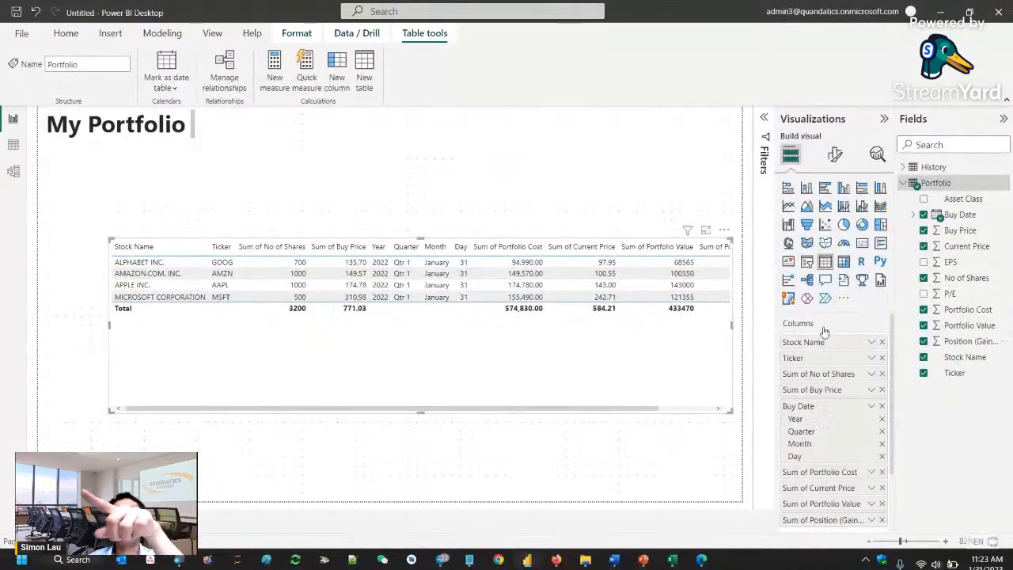
# - Try placing Ticker ahead of Stock Name in the table's columns and restore Stock Name as the first column
pyautogui.moveTo(827, 355); pyautogui.dragTo(824, 377)
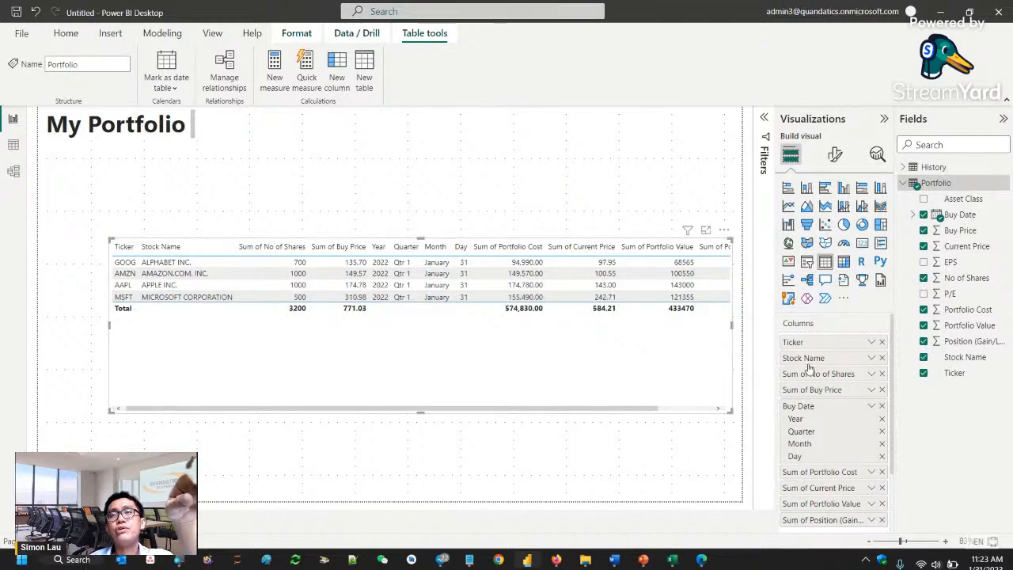
pyautogui.moveTo(807, 357); pyautogui.dragTo(811, 342)
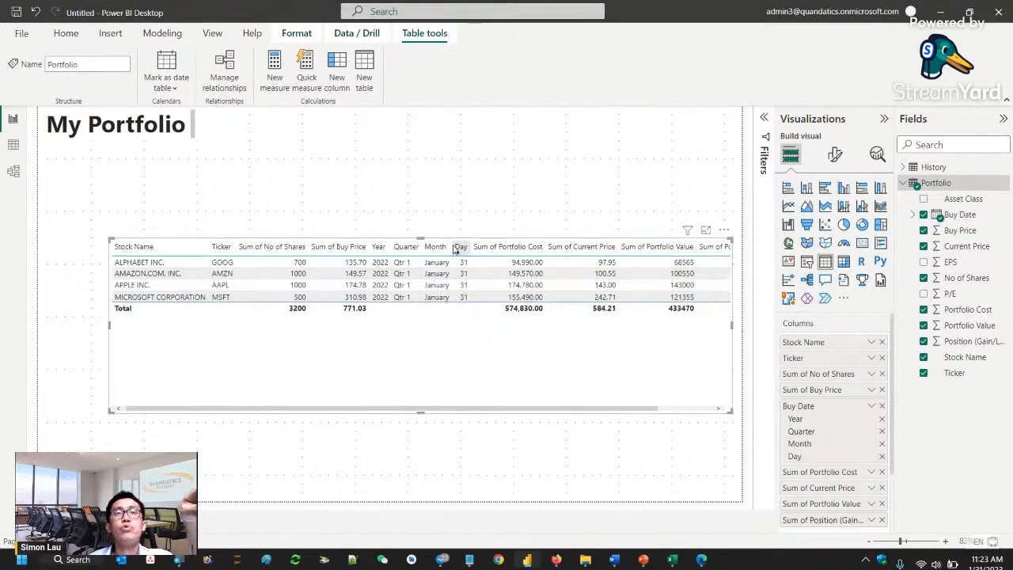
# - Position the table directly below the "My Portfolio" title, widened to fit every column, and open its formatting options
pyautogui.moveTo(447, 243); pyautogui.dragTo(383, 147)
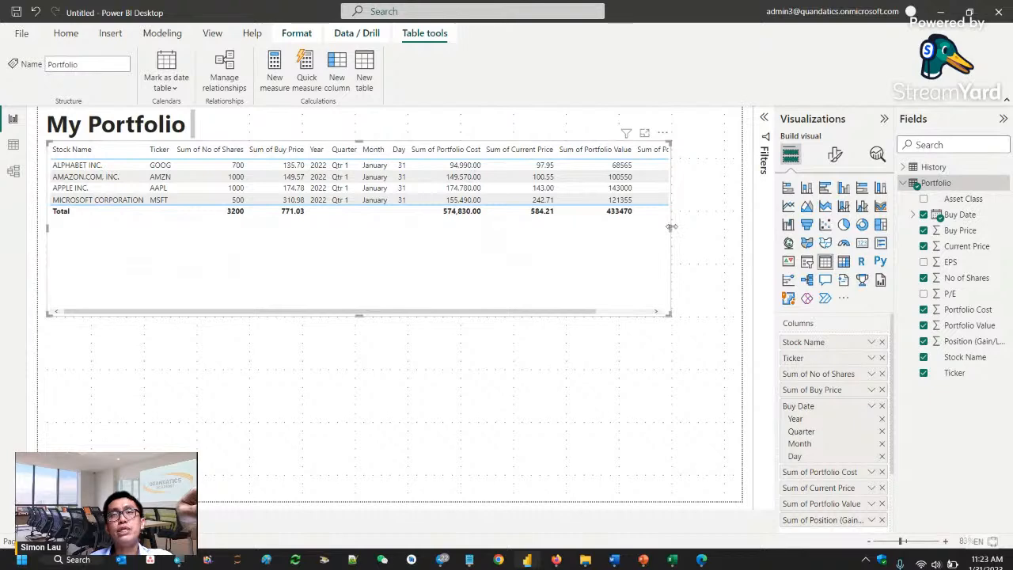
pyautogui.moveTo(669, 229); pyautogui.dragTo(733, 229)
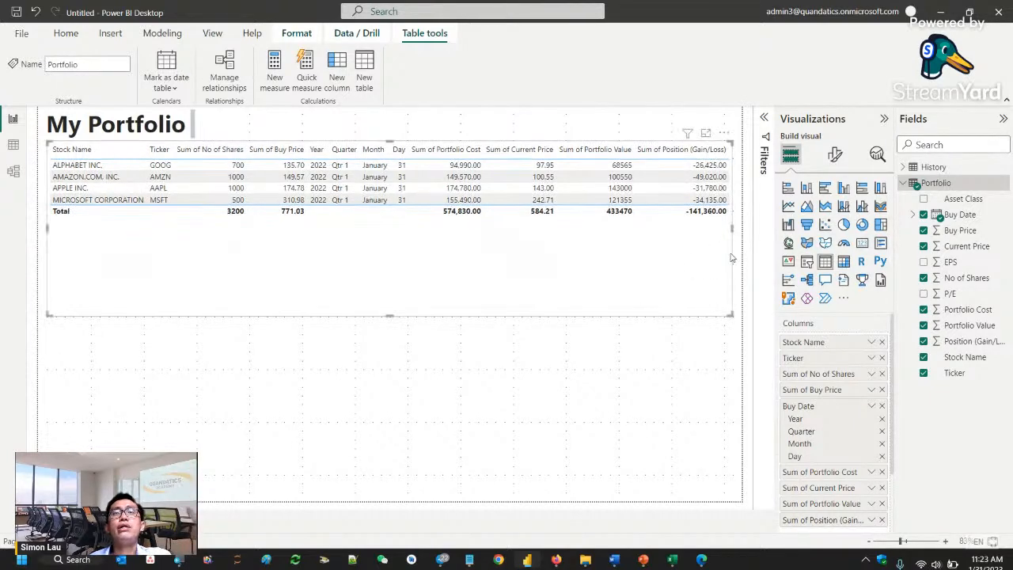
pyautogui.click(835, 154)
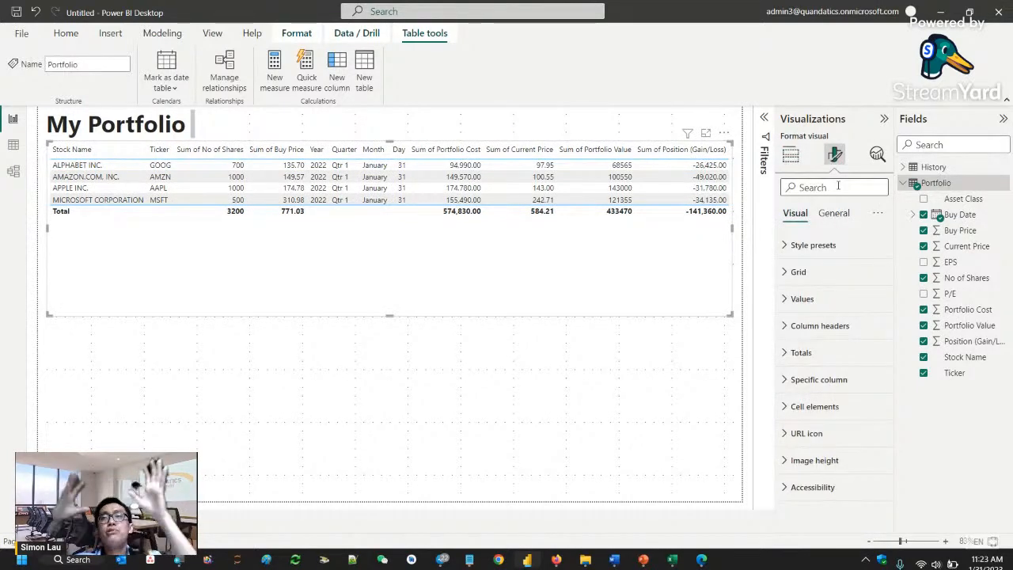
pyautogui.click(834, 213)
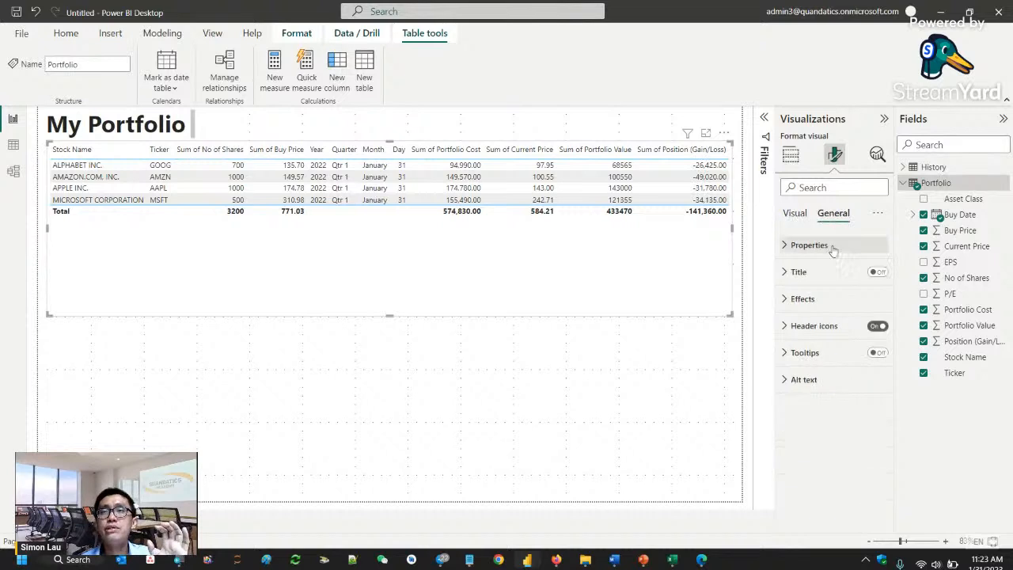
pyautogui.click(818, 272)
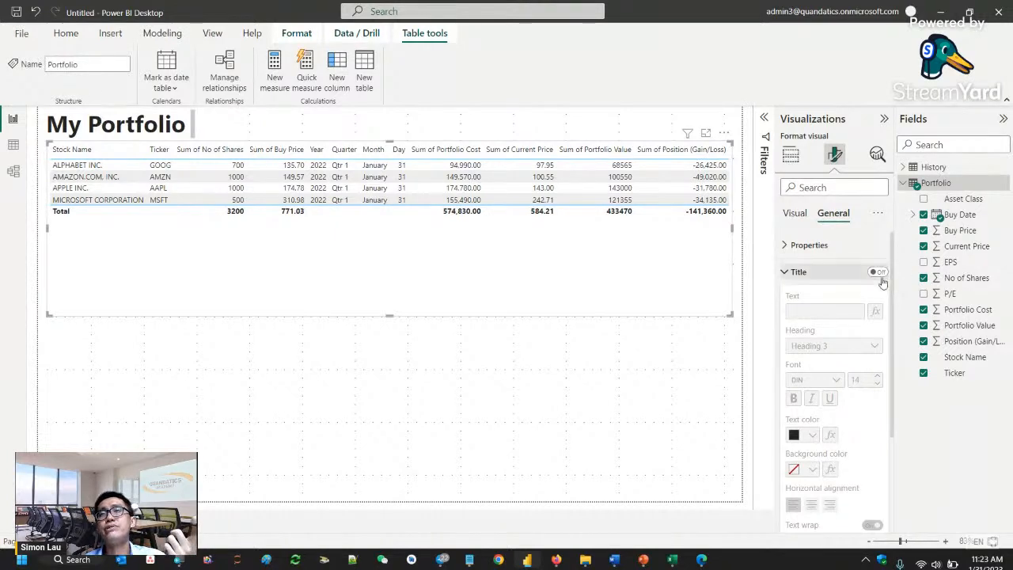
pyautogui.click(799, 272)
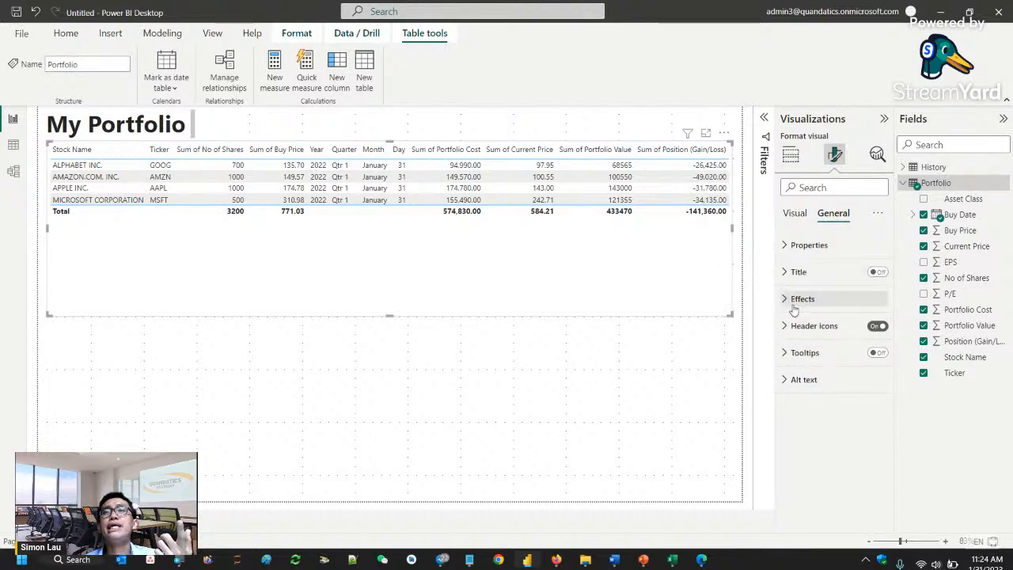
pyautogui.click(796, 215)
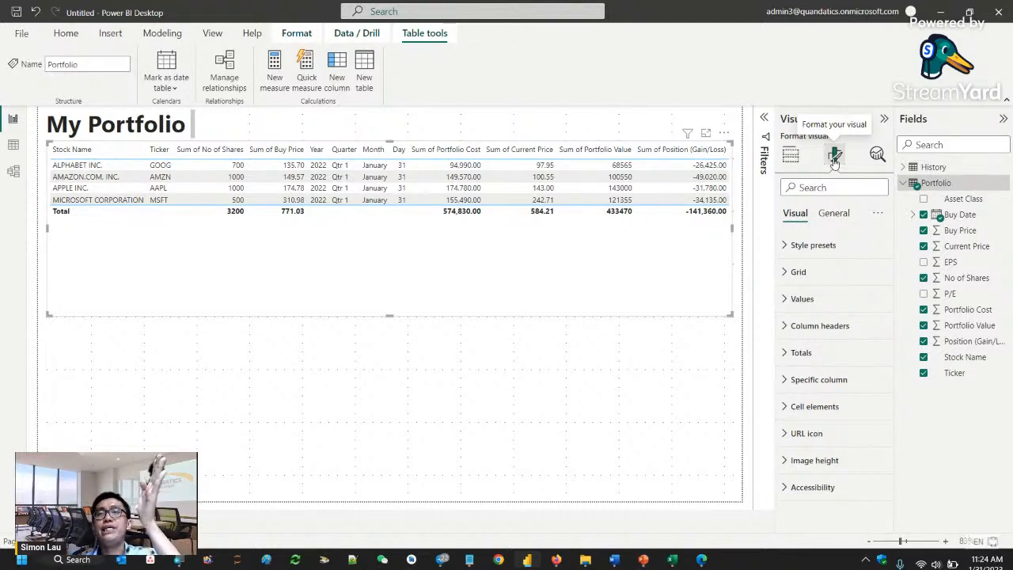
# - Turn off the table's total values and shorten the visual to end just below the Microsoft Corporation row
pyautogui.click(827, 356)
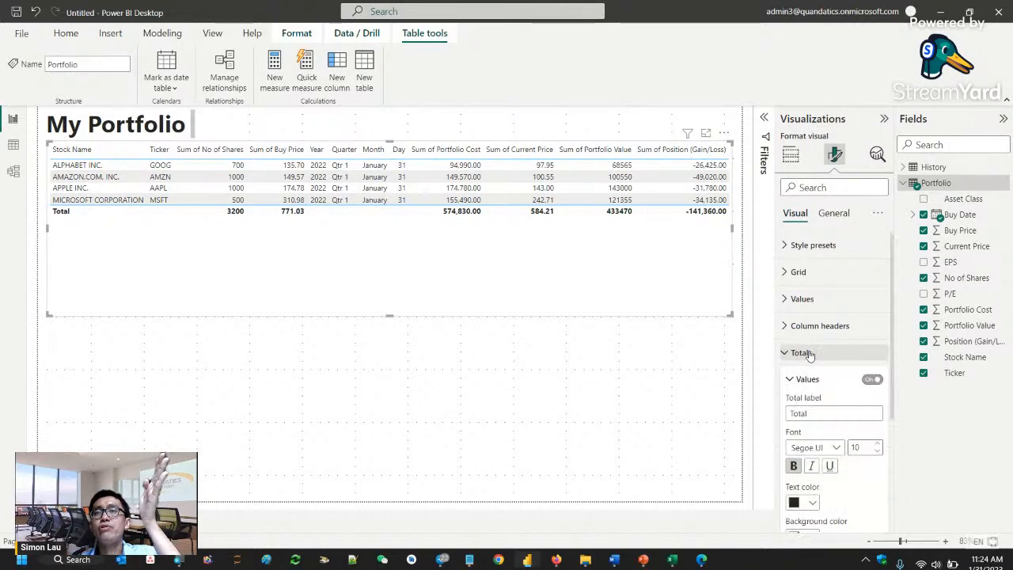
pyautogui.click(871, 380)
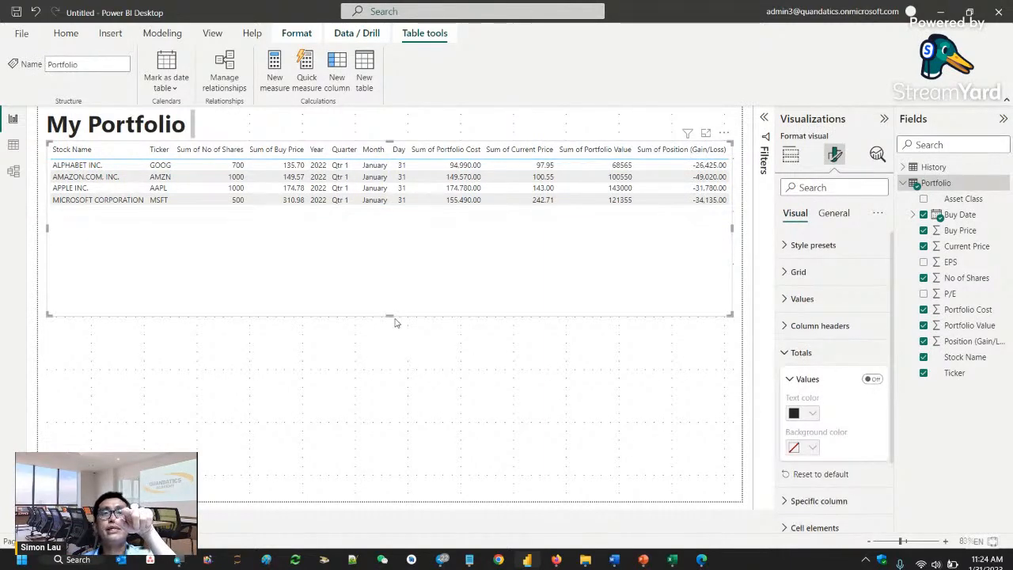
pyautogui.moveTo(396, 320); pyautogui.dragTo(411, 212)
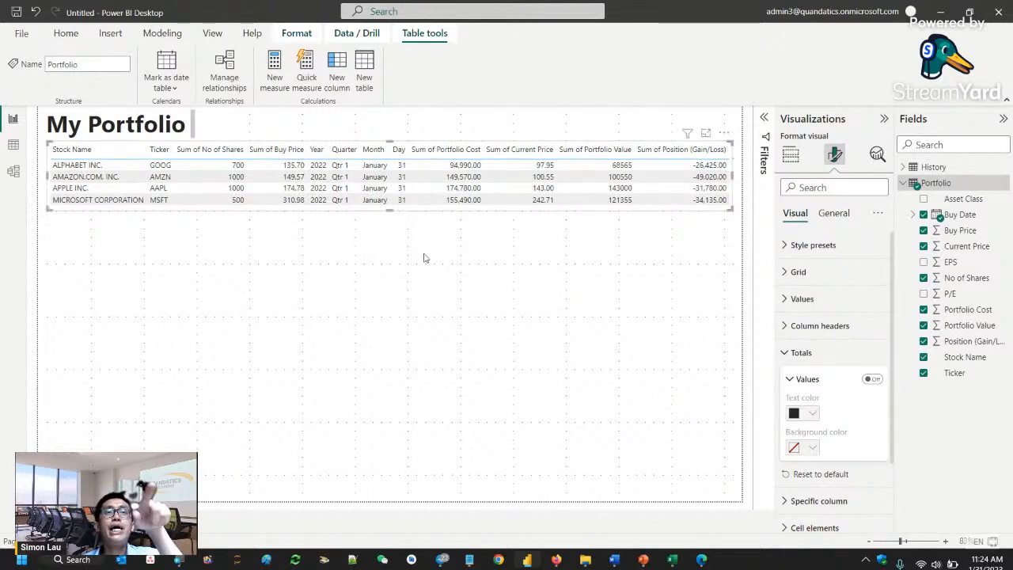
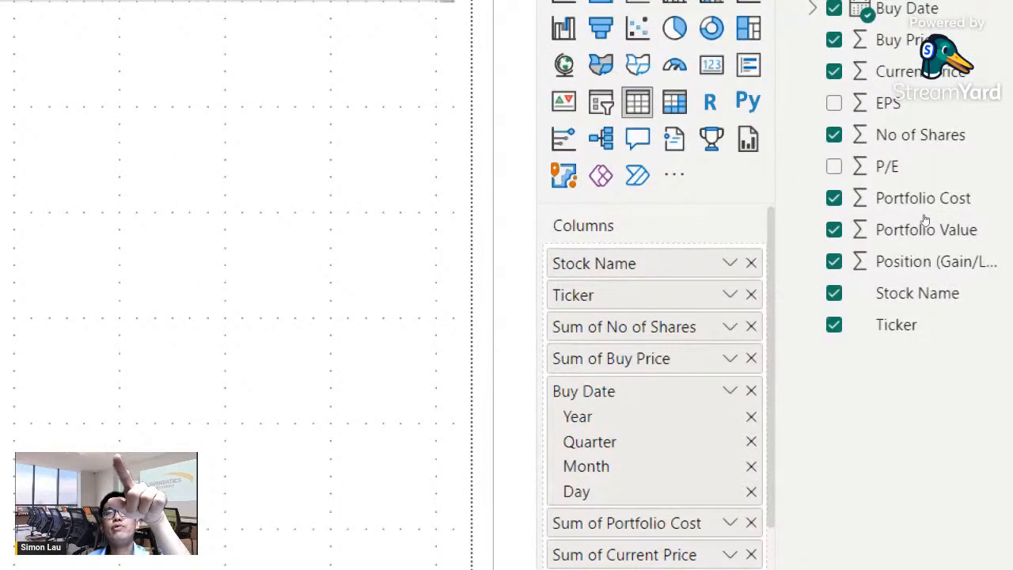
# - Switch Buy Date from the date hierarchy to the plain Buy Date and rename the "Sum of No of Shares" column to "No of Shares"
pyautogui.click(730, 390)
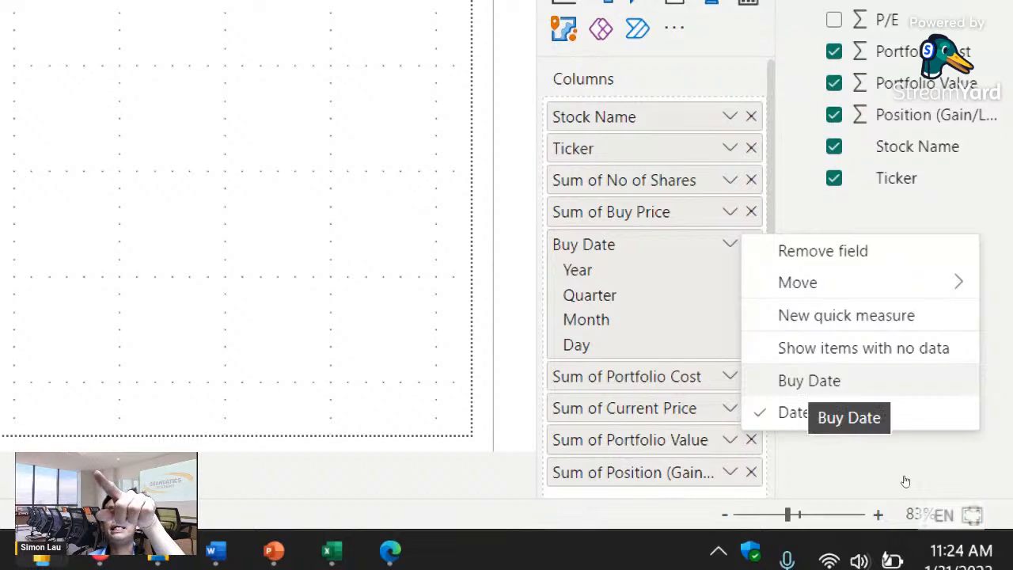
pyautogui.click(809, 381)
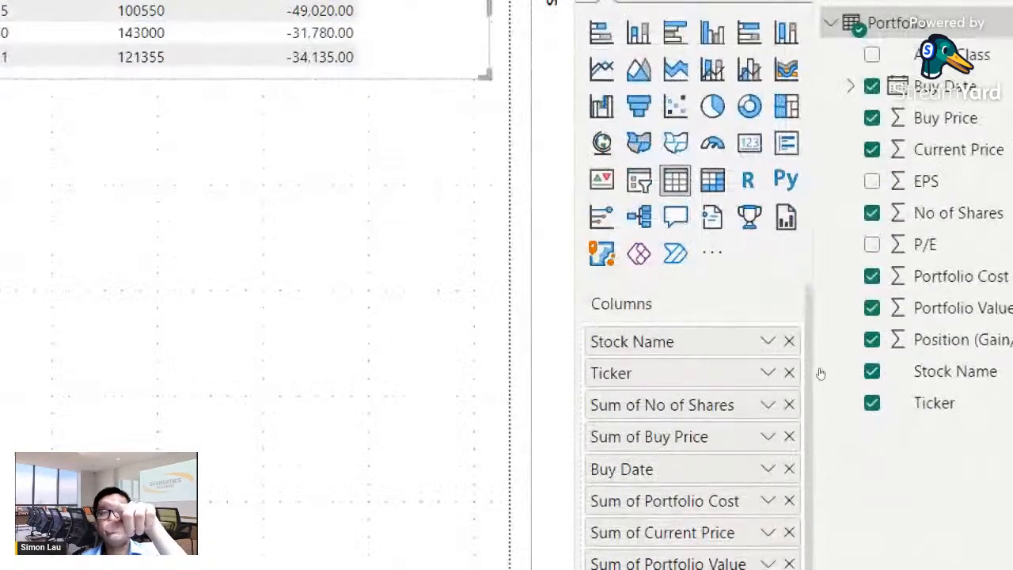
pyautogui.doubleClick(662, 405)
pyautogui.click(642, 404)
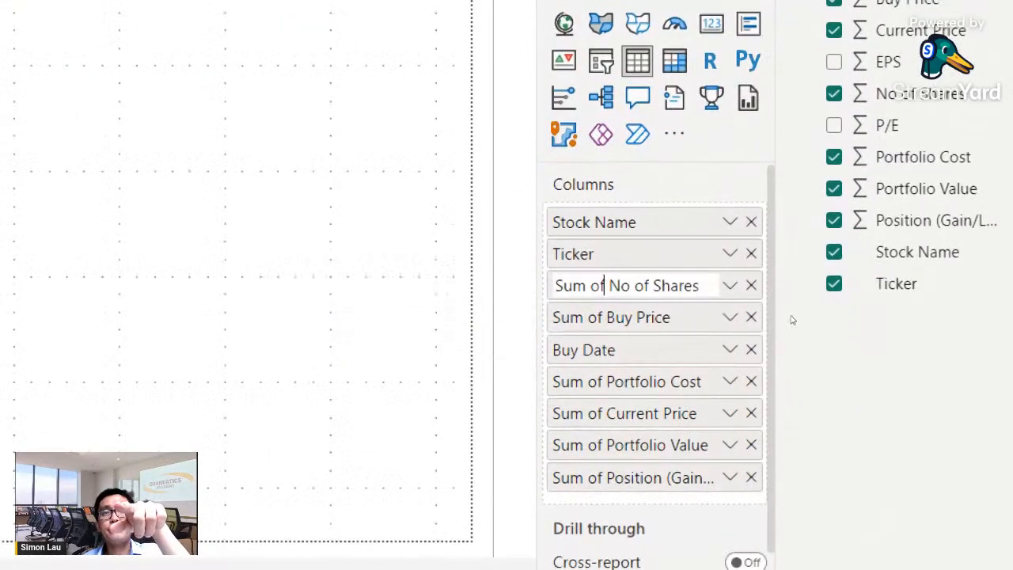
pyautogui.hotkey('shift', 'Home')
pyautogui.press('BackSpace')
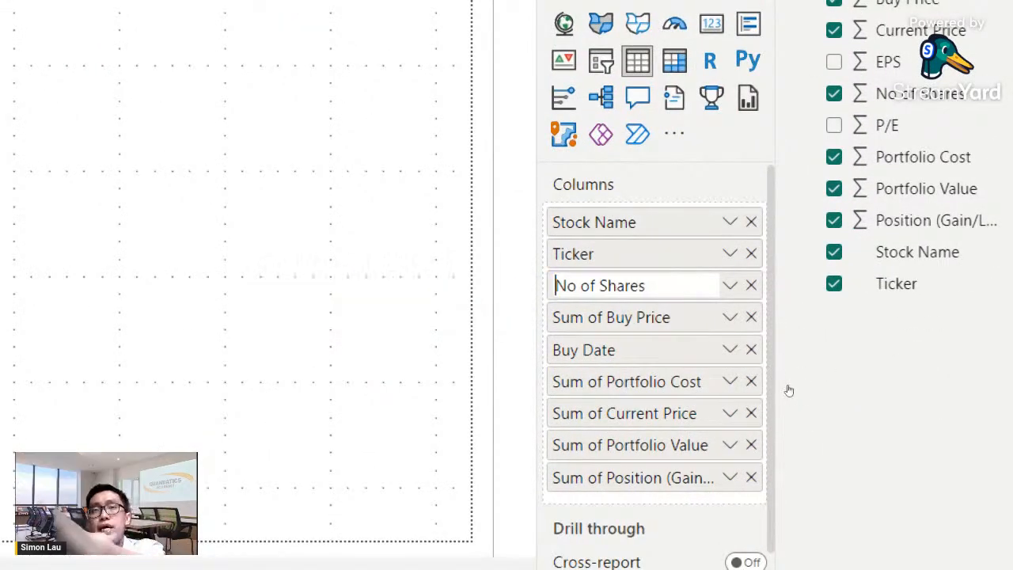
pyautogui.press('Return')
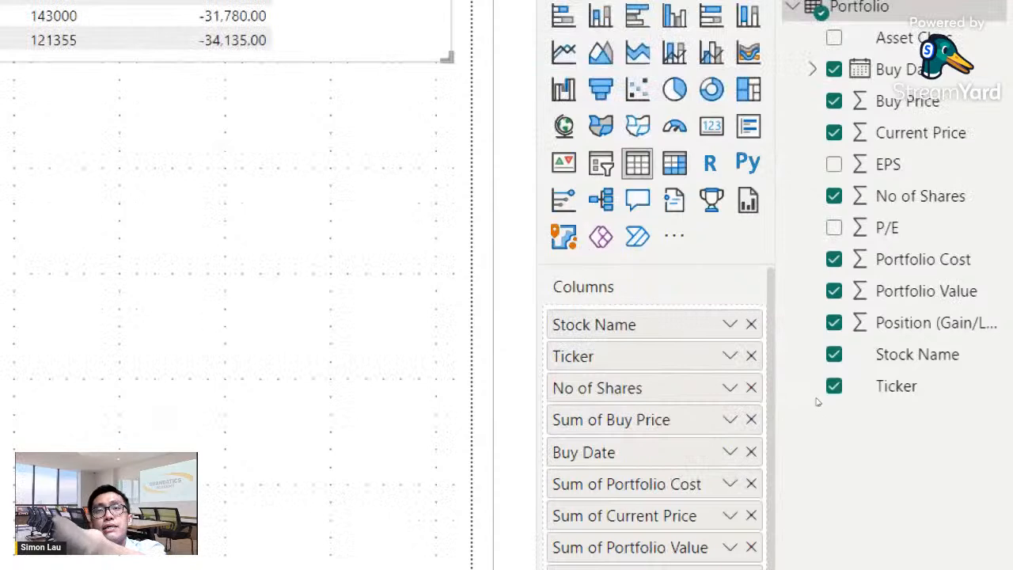
# - Rename the table's "Sum of Buy Price" column to "Buy Price"
pyautogui.doubleClick(633, 420)
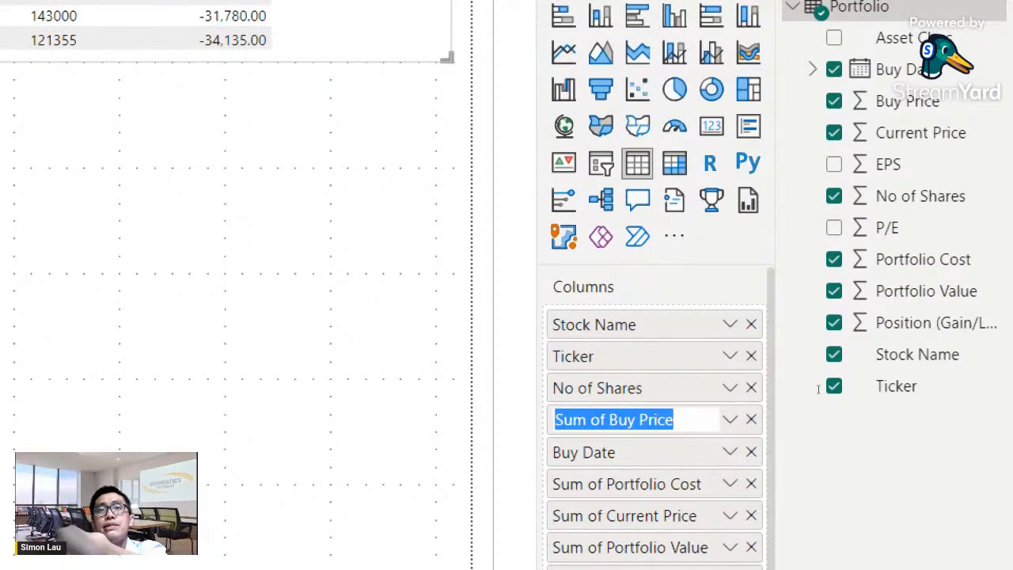
pyautogui.click(608, 420)
pyautogui.press('BackSpace')
pyautogui.press('BackSpace')
pyautogui.press('BackSpace')
pyautogui.press('BackSpace')
pyautogui.press('BackSpace')
pyautogui.press('BackSpace')
pyautogui.press('BackSpace')
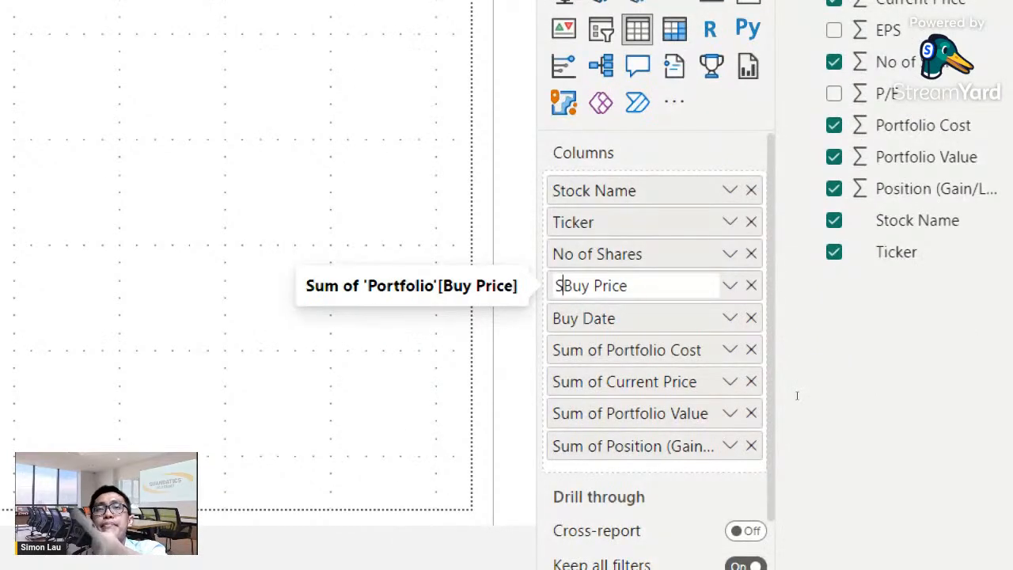
pyautogui.press('Return')
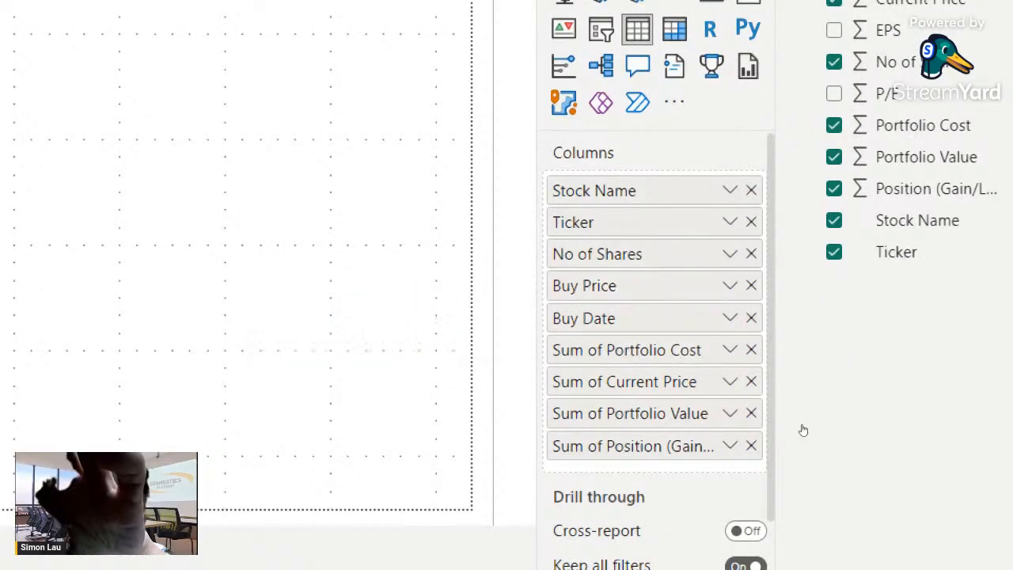
# - Rename the table's "Sum of Portfolio Cost" column to "Portfolio Cost"
pyautogui.doubleClick(635, 350)
pyautogui.moveTo(634, 350); pyautogui.dragTo(565, 342)
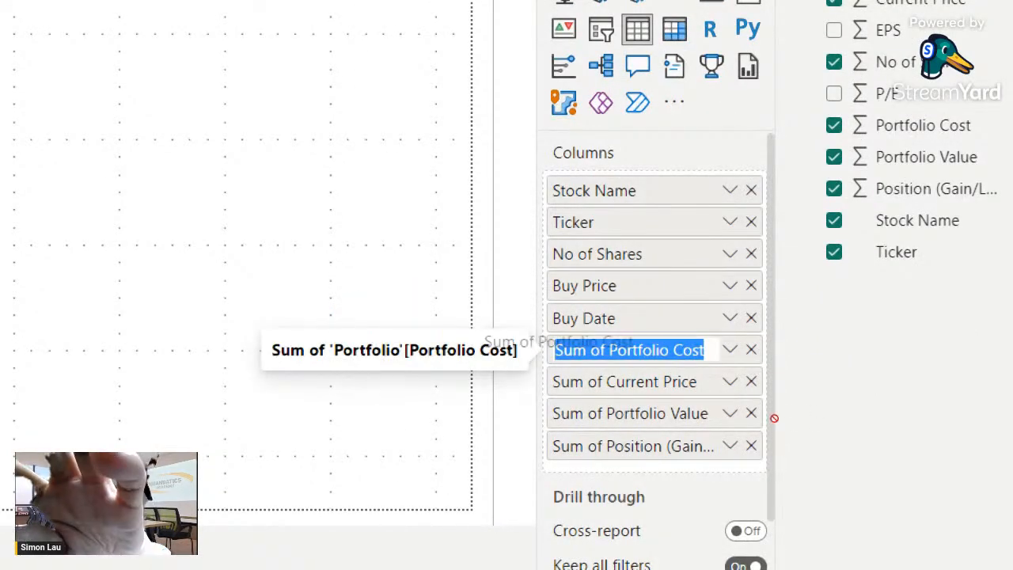
pyautogui.doubleClick(590, 350)
pyautogui.press('Delete')
pyautogui.press('Delete')
pyautogui.press('Delete')
pyautogui.press('Delete')
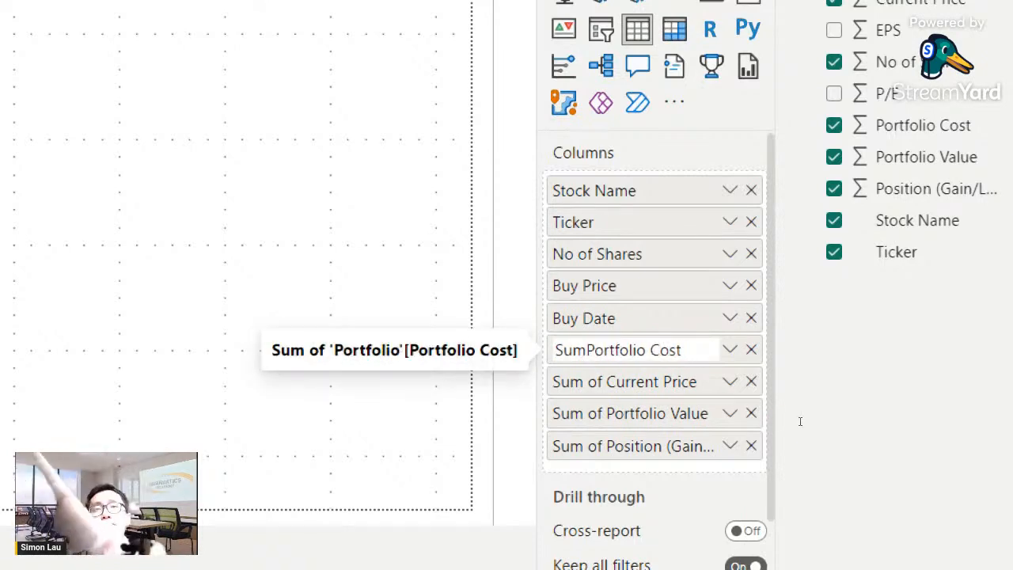
pyautogui.press('BackSpace')
pyautogui.press('BackSpace')
pyautogui.press('BackSpace')
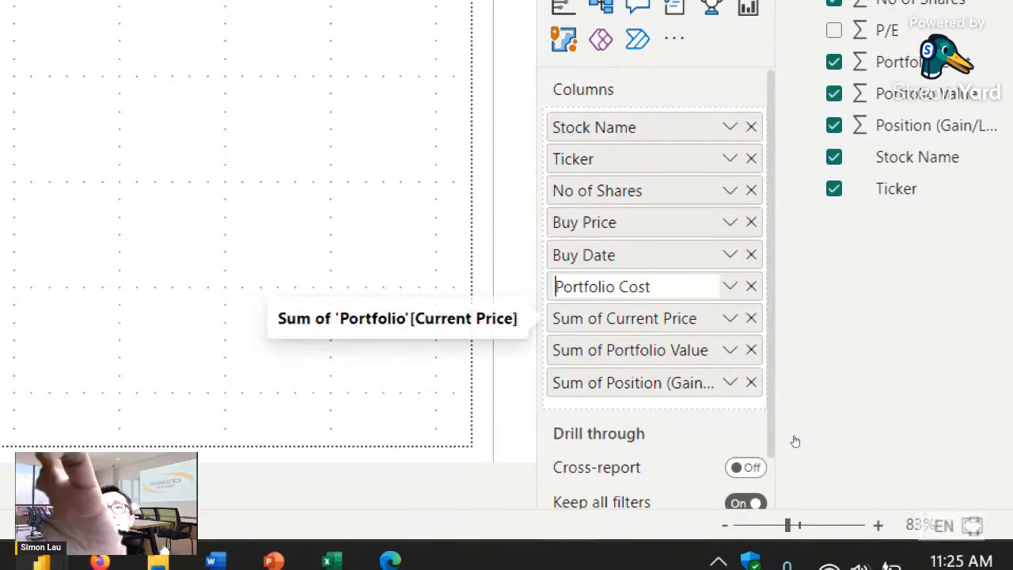
# - Rename the table's "Sum of Current Price" column to "Current Price"
pyautogui.doubleClick(573, 321)
pyautogui.click(572, 318)
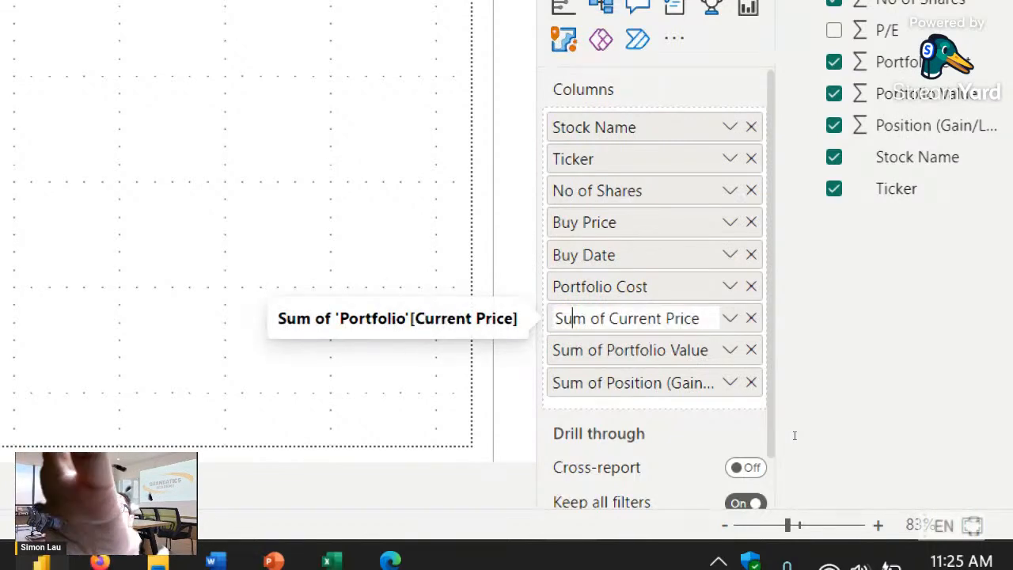
pyautogui.press('Delete')
pyautogui.press('Delete')
pyautogui.press('Delete')
pyautogui.press('Delete')
pyautogui.press('Delete')
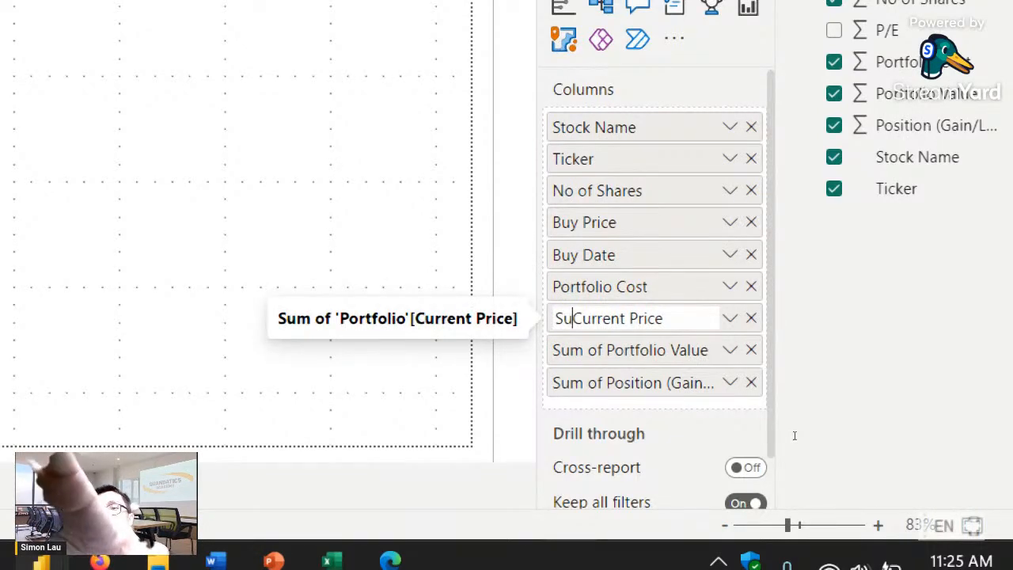
pyautogui.press('BackSpace')
pyautogui.press('BackSpace')
pyautogui.press('Return')
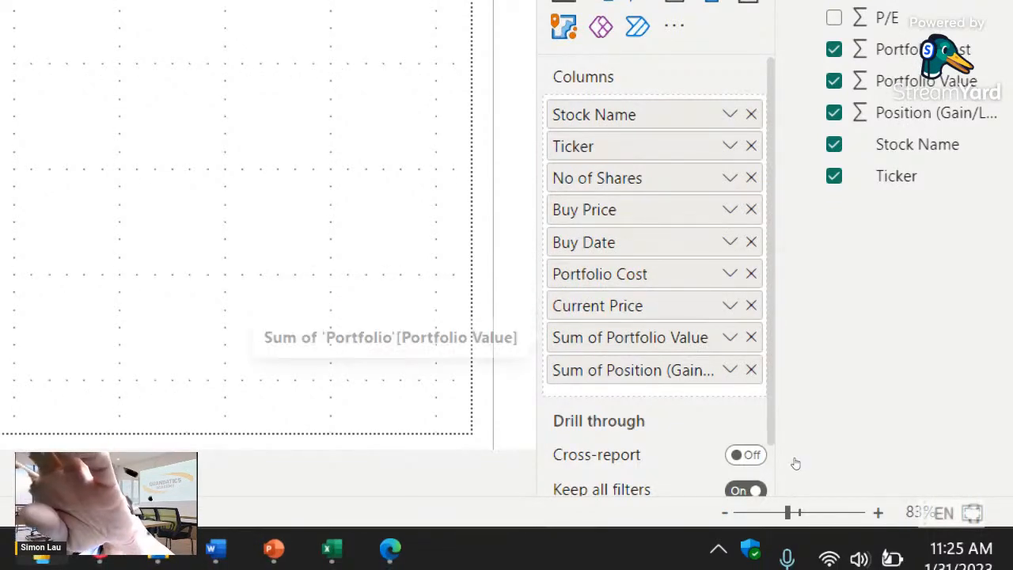
# - Rename the table's "Sum of Portfolio Value" column to "Portfolio Value"
pyautogui.doubleClick(573, 342)
pyautogui.click(591, 338)
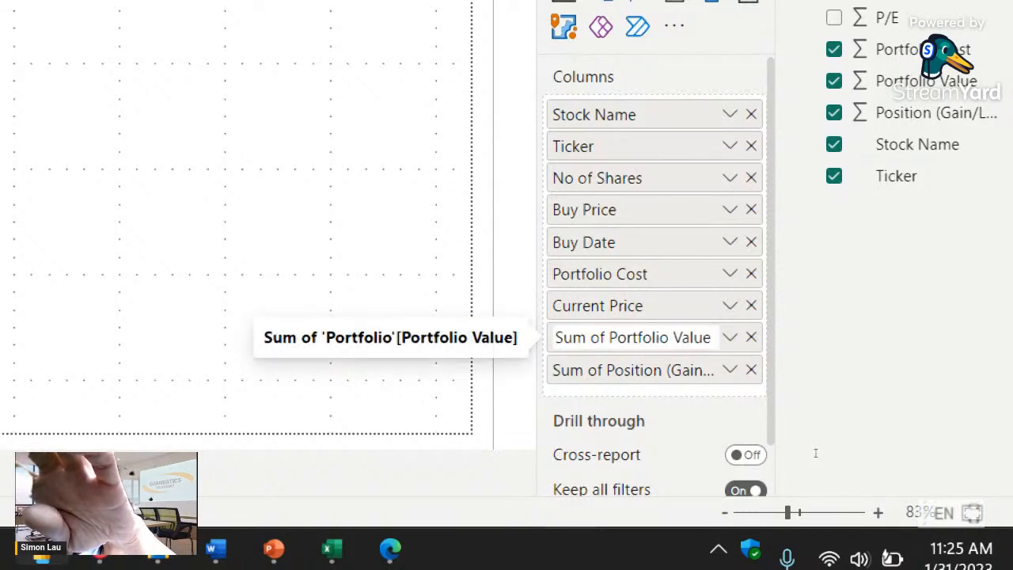
pyautogui.hotkey('shift', 'Home')
pyautogui.press('BackSpace')
pyautogui.press('Delete')
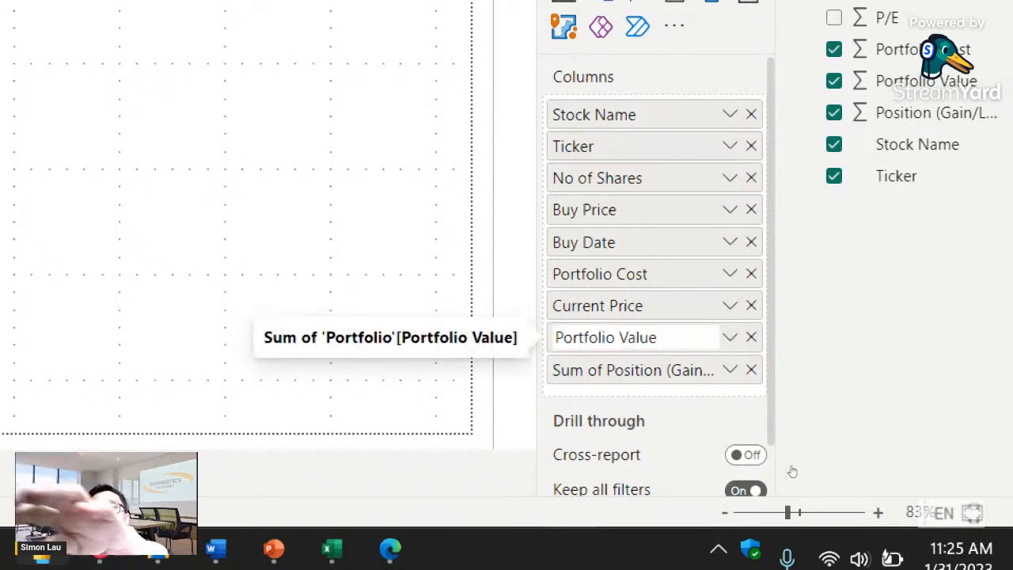
# - Rename the table's last column, "Sum of Position (Gain/Loss)", to "Position (Gain/Loss)"
pyautogui.doubleClick(573, 370)
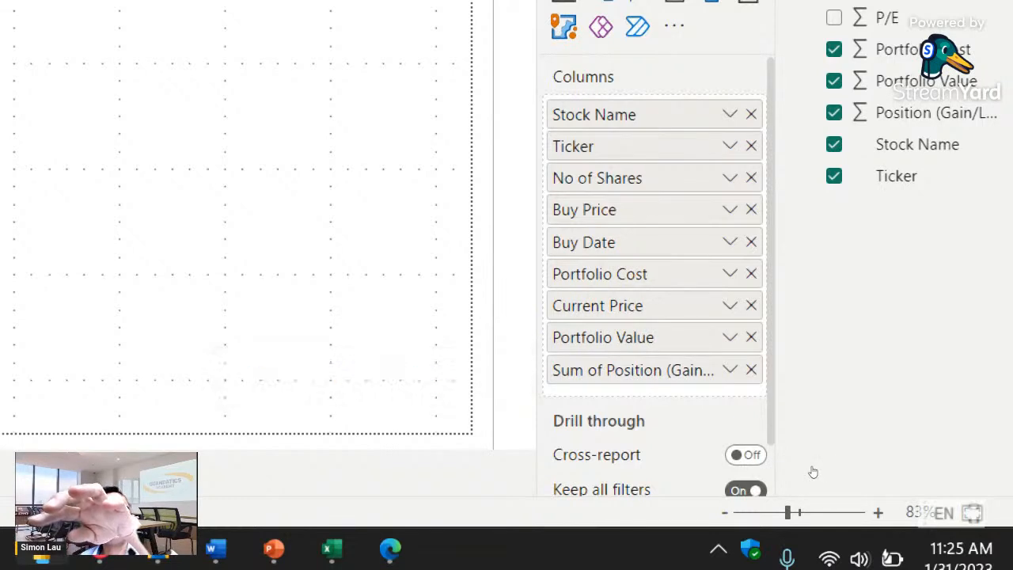
pyautogui.doubleClick(610, 367)
pyautogui.click(578, 370)
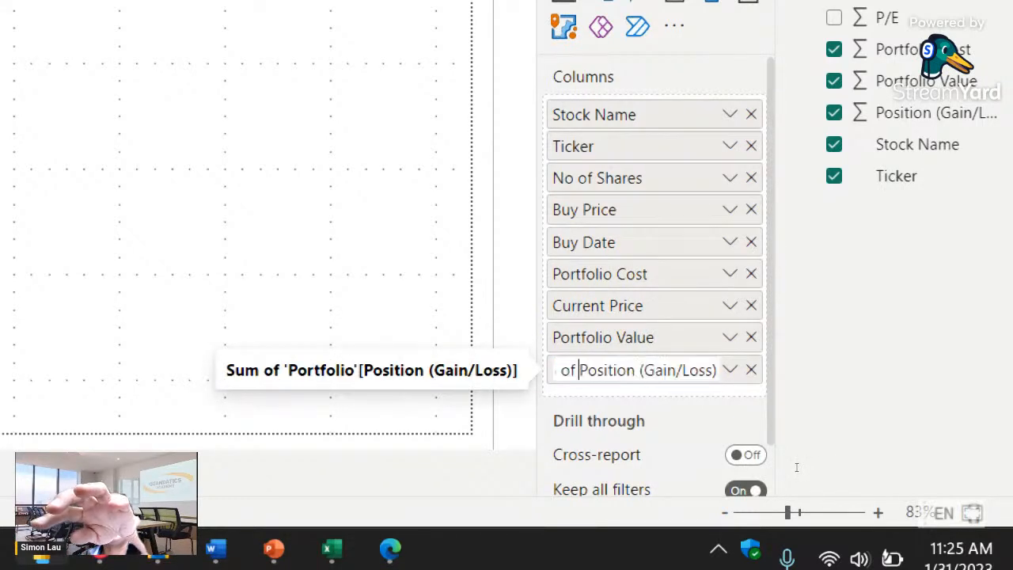
pyautogui.hotkey('shift', 'Home')
pyautogui.press('BackSpace')
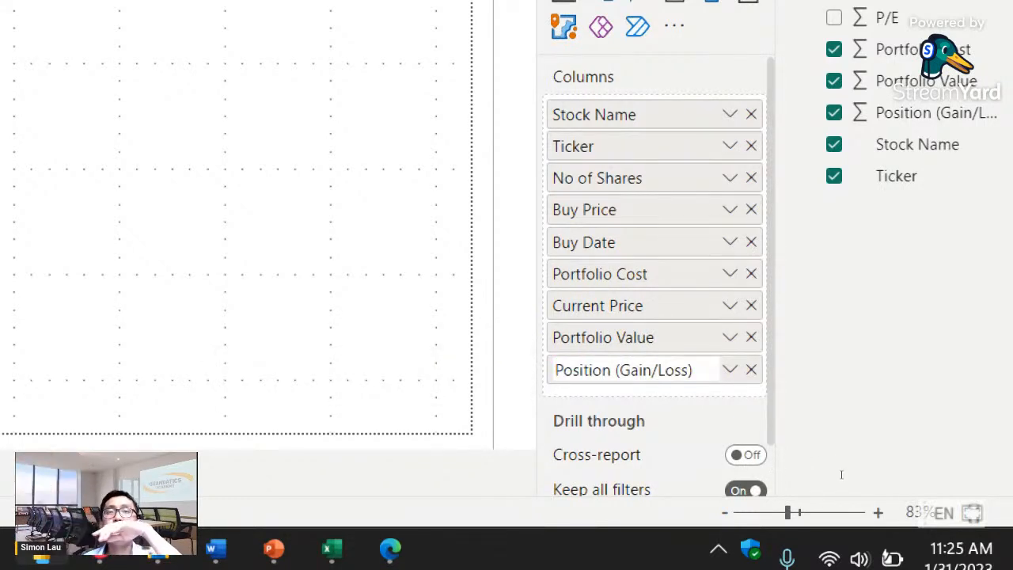
pyautogui.press('Return')
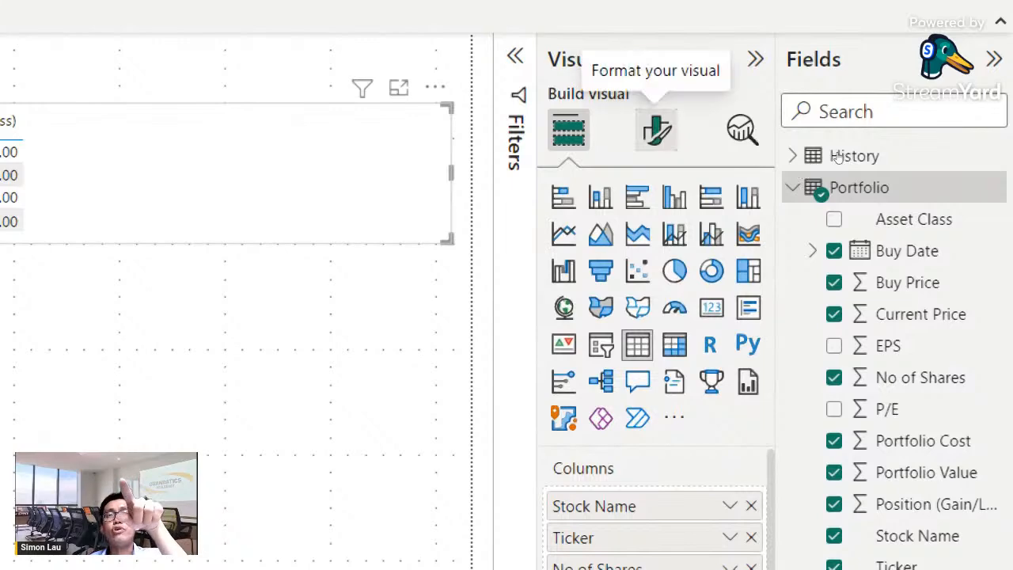
# - Format the table's column header text as bold with a font size of 14
pyautogui.click(656, 130)
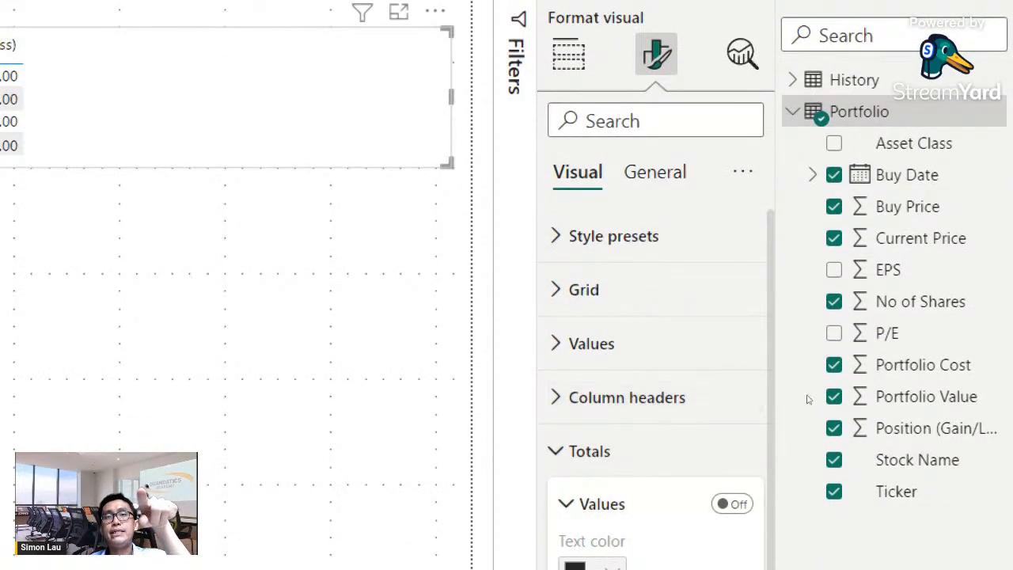
pyautogui.click(627, 397)
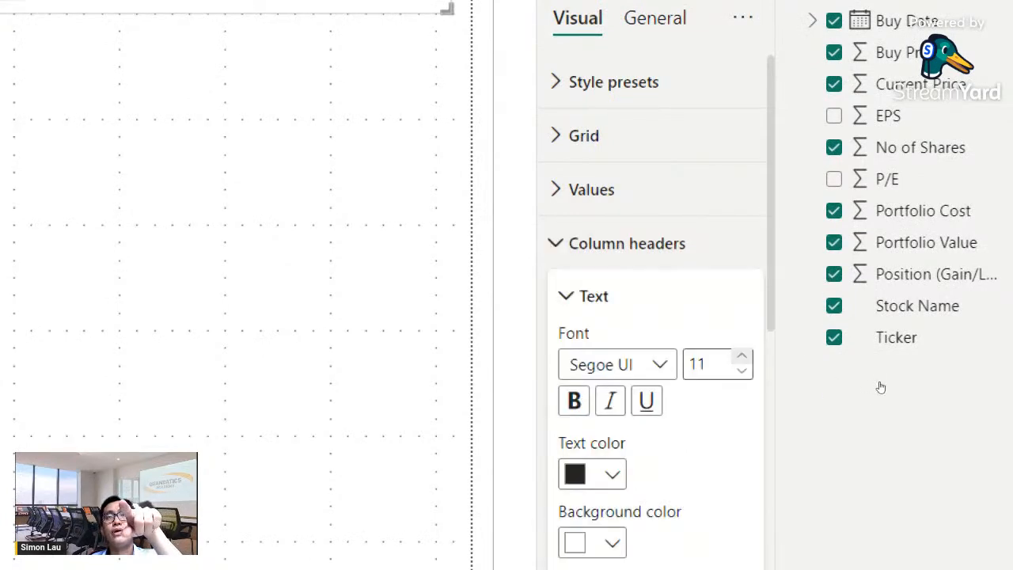
pyautogui.click(742, 356)
pyautogui.click(741, 356)
pyautogui.click(742, 357)
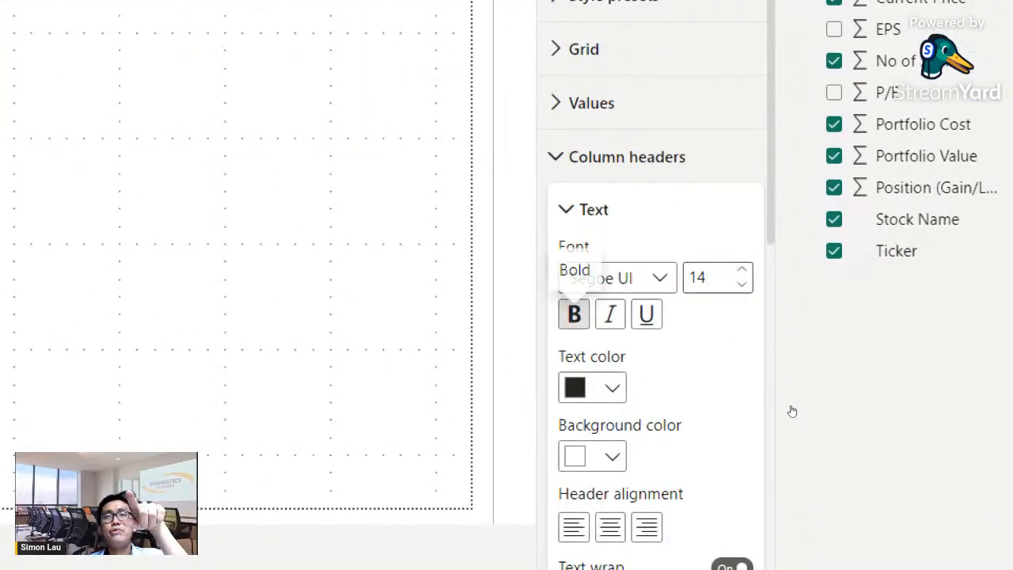
pyautogui.click(574, 314)
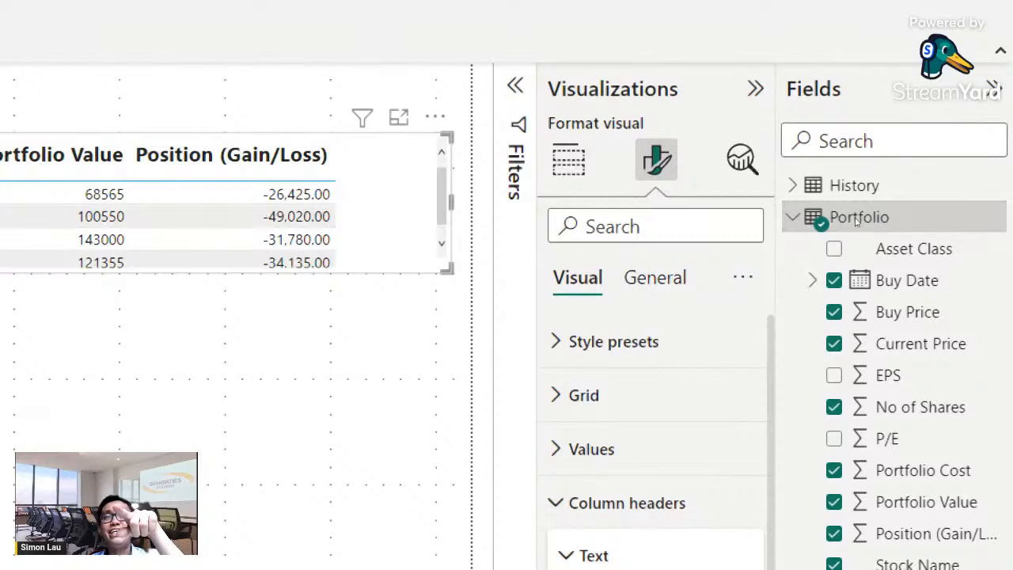
# - Set the font size of the table's values to 12
pyautogui.click(598, 449)
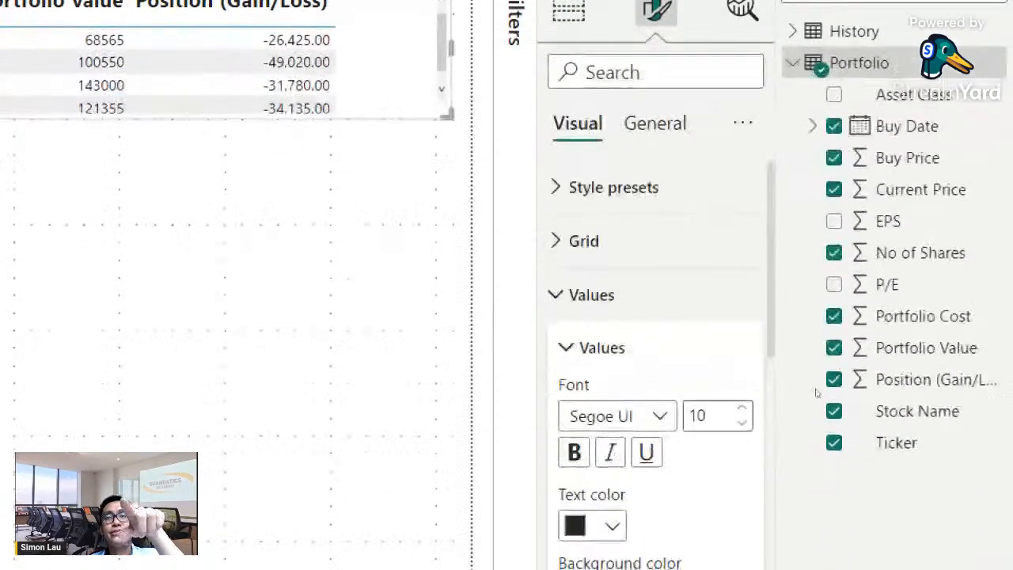
pyautogui.click(742, 408)
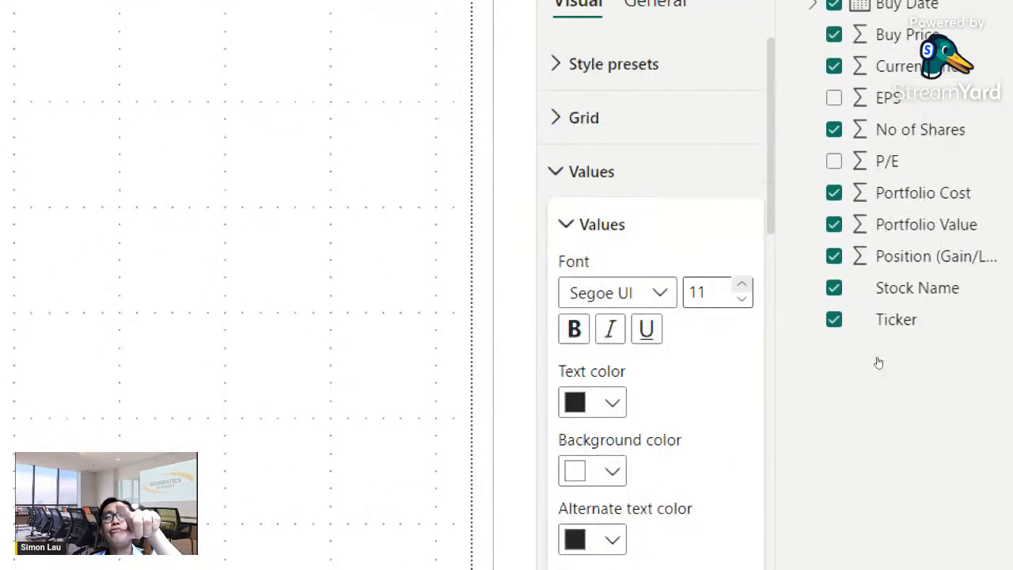
pyautogui.click(741, 284)
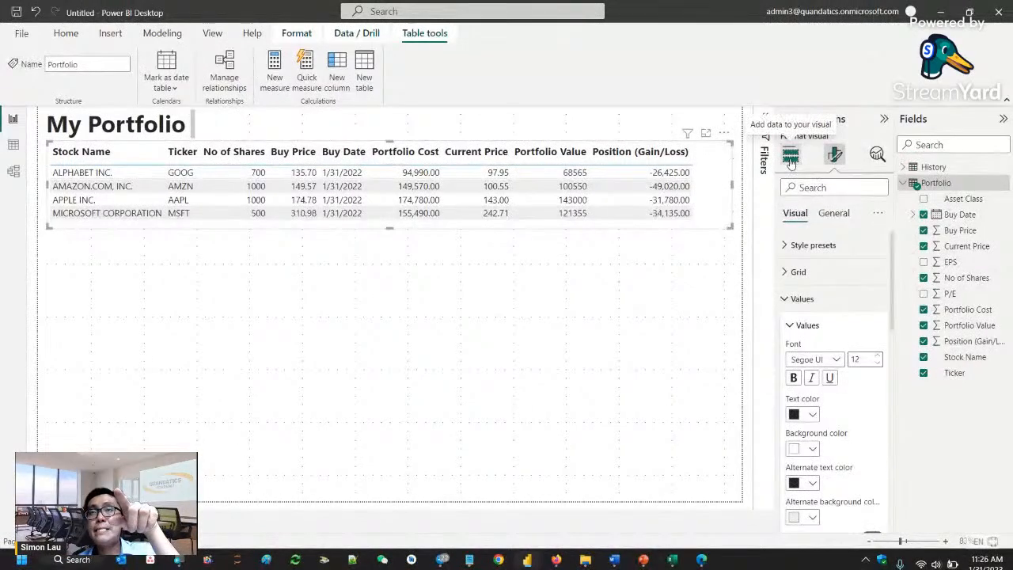
# - Open the table's specific column formatting and choose Position (Gain/Loss) as the series the settings apply to
pyautogui.click(790, 157)
pyautogui.click(836, 157)
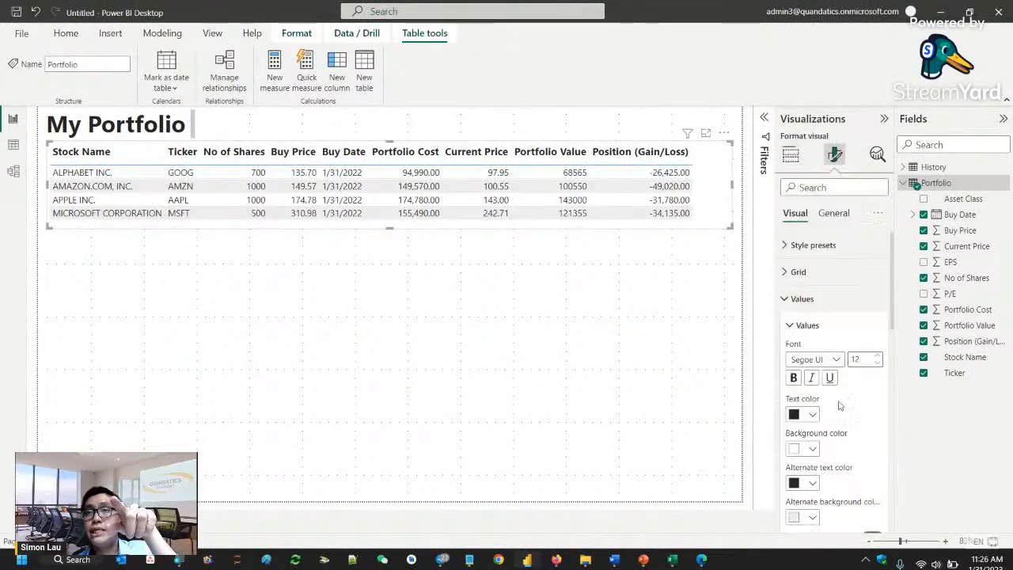
pyautogui.click(788, 301)
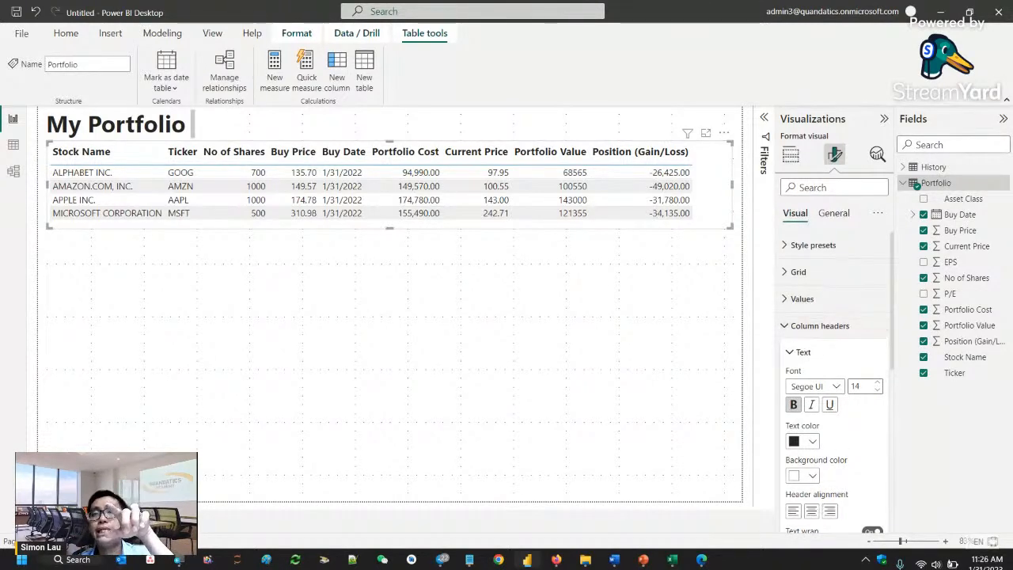
pyautogui.scroll(-1, 855, 405)
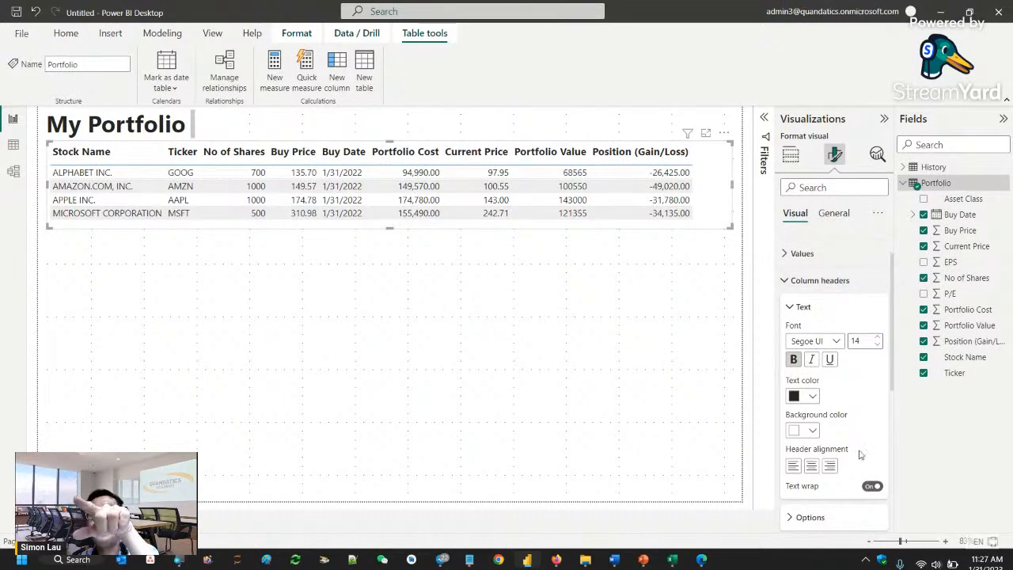
pyautogui.scroll(-3, 844, 448)
pyautogui.click(811, 382)
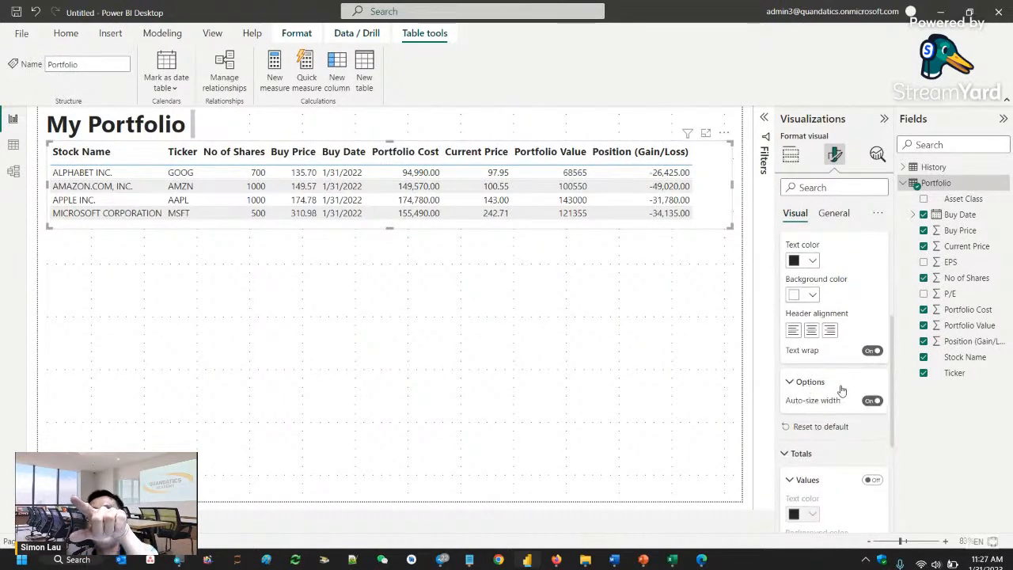
pyautogui.scroll(-3, 844, 404)
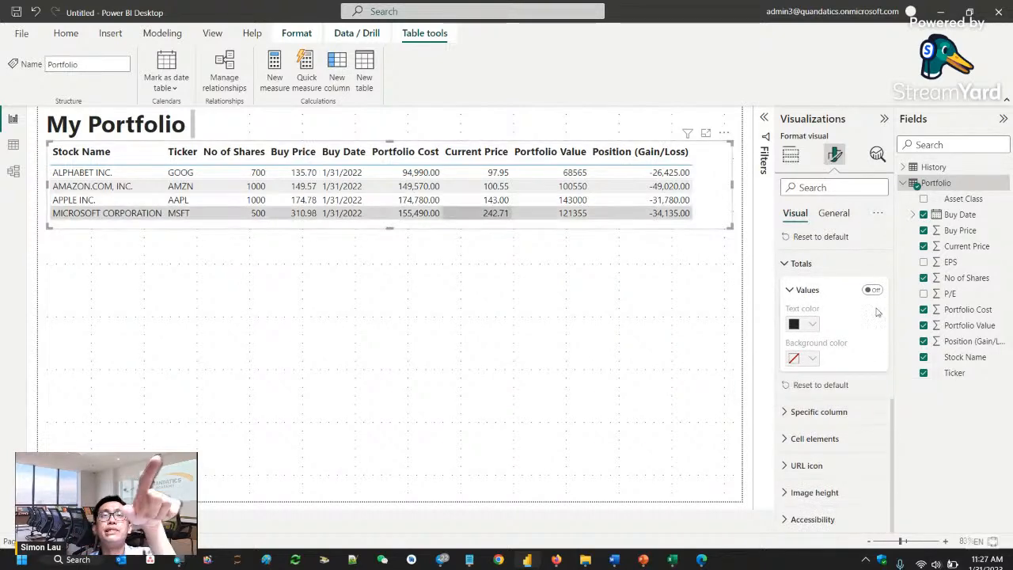
pyautogui.click(819, 411)
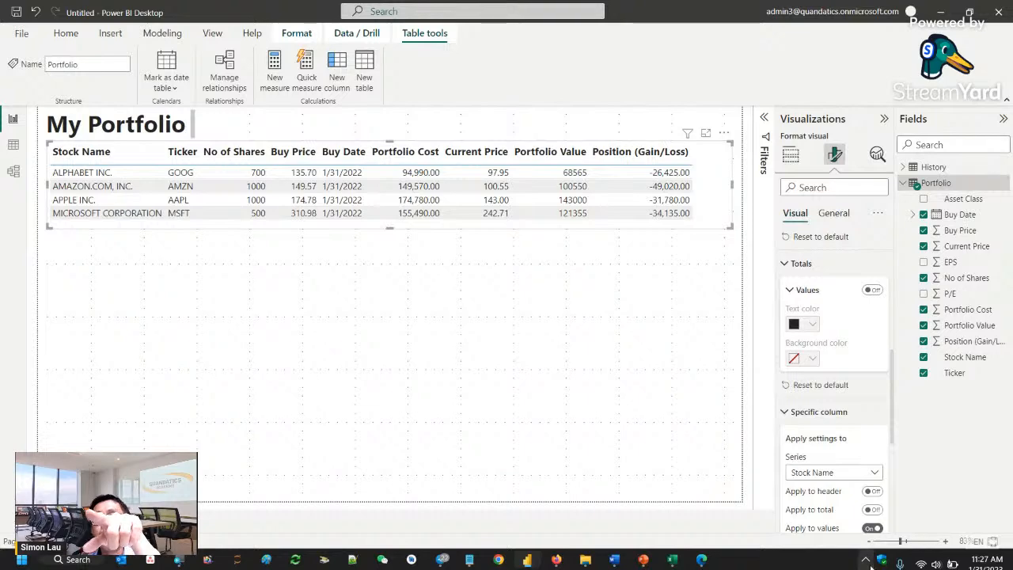
pyautogui.click(879, 473)
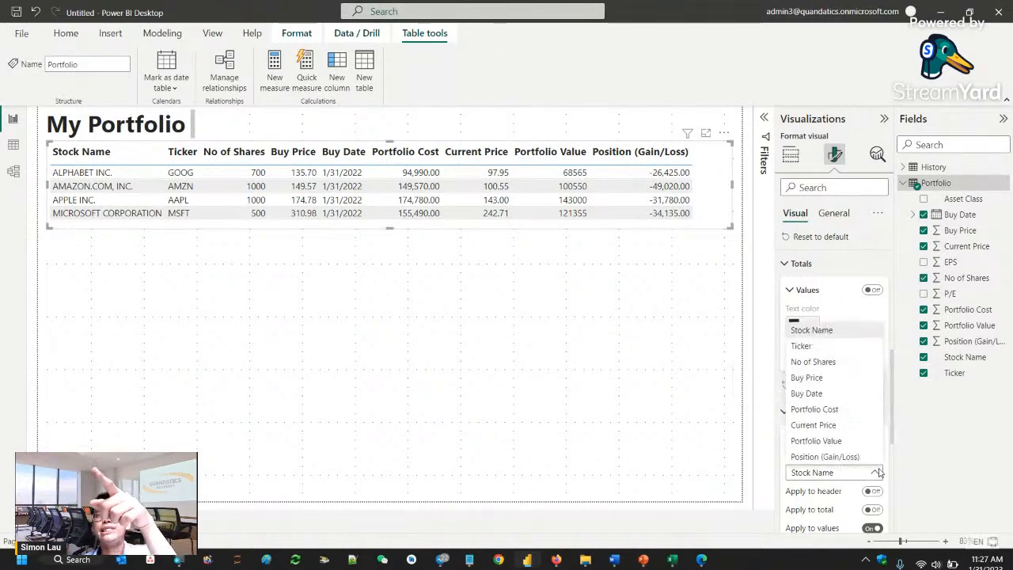
pyautogui.click(813, 457)
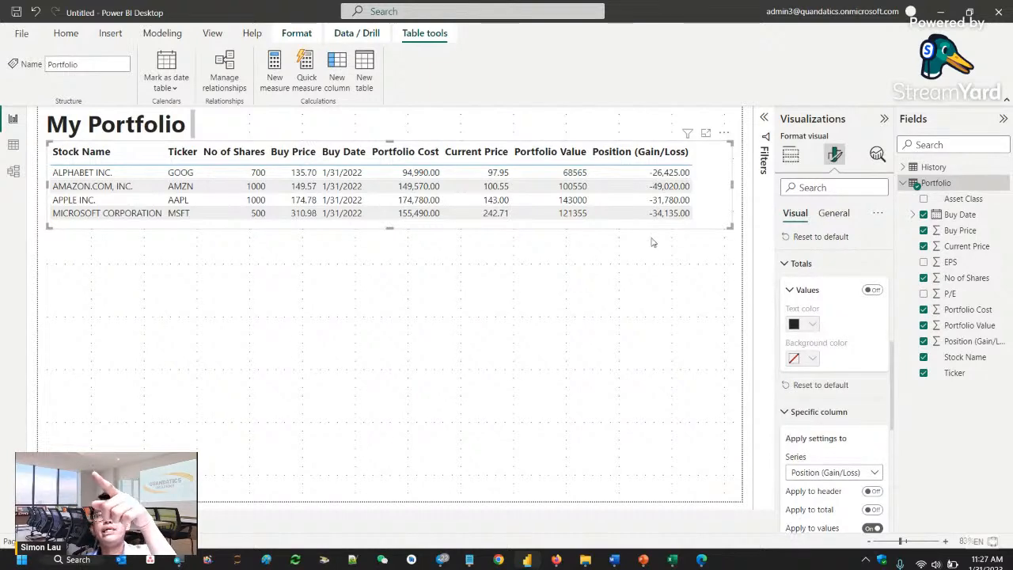
# - Center-align the values of the Position (Gain/Loss) column in the holdings table
pyautogui.scroll(-3, 879, 490)
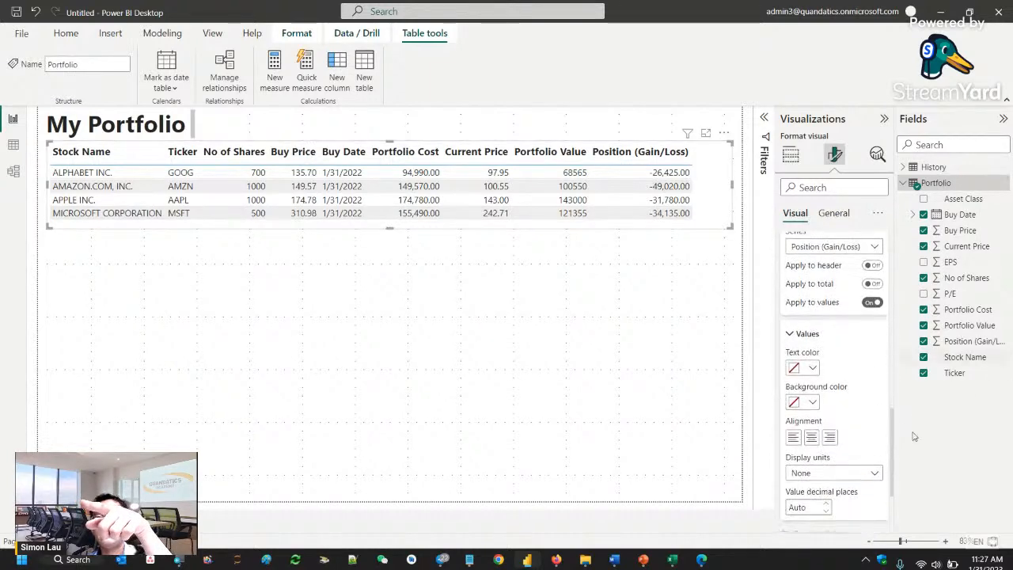
pyautogui.click(811, 438)
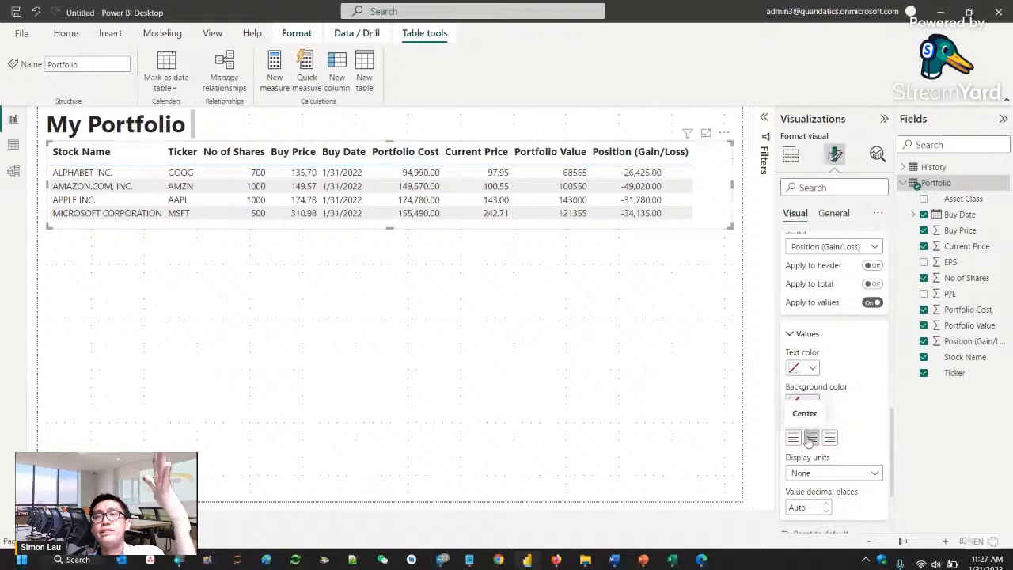
pyautogui.scroll(-3, 831, 483)
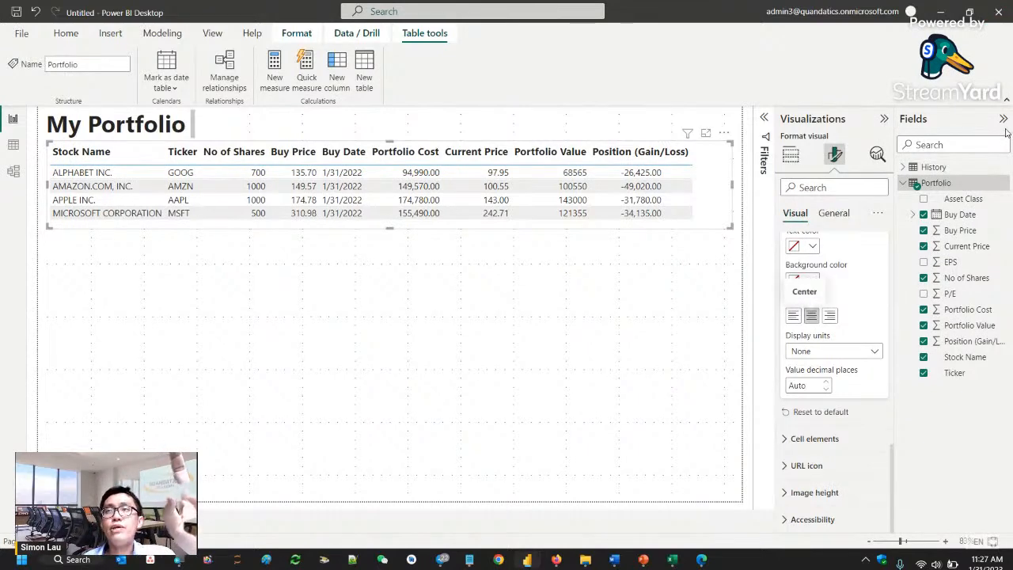
# - Add a pie chart below the holdings table with Portfolio Value as values and the Portfolio table's Ticker as legend
pyautogui.click(1003, 119)
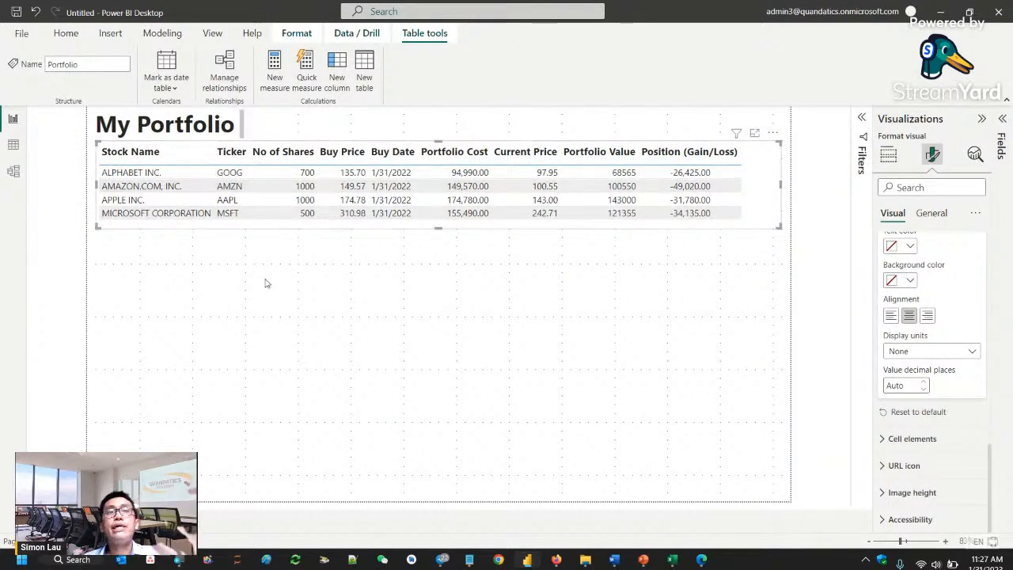
pyautogui.click(276, 311)
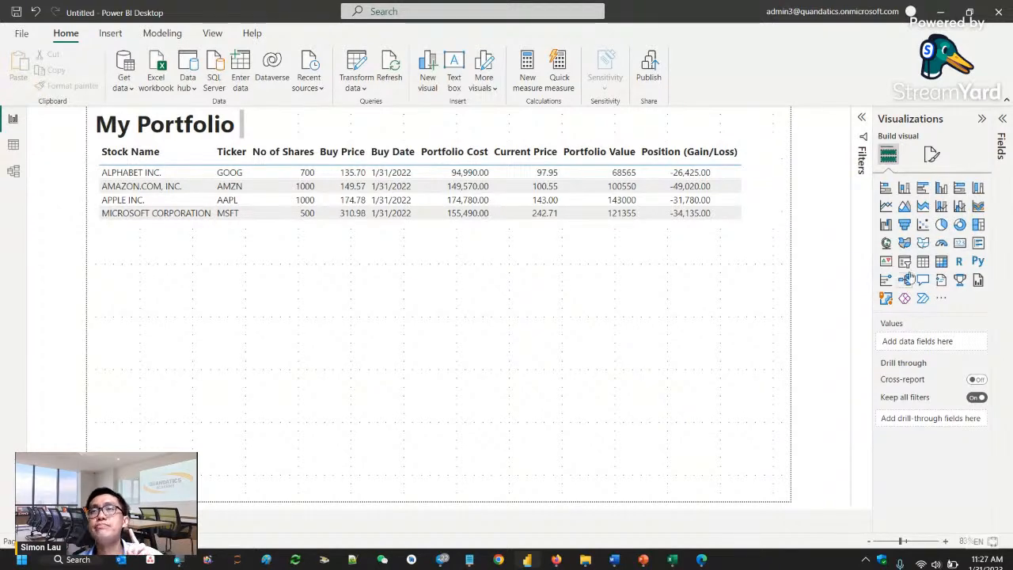
pyautogui.click(941, 225)
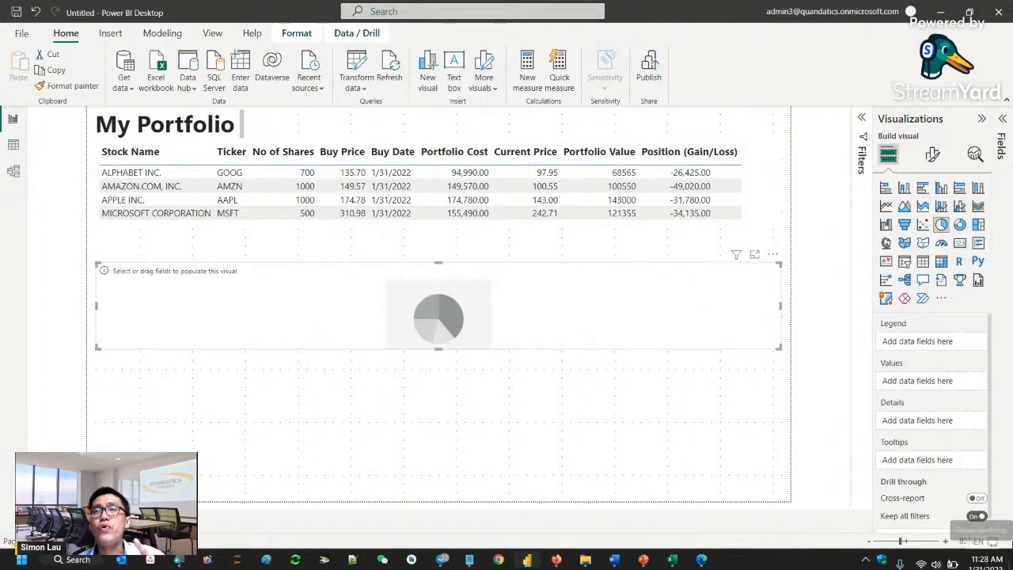
pyautogui.click(1001, 147)
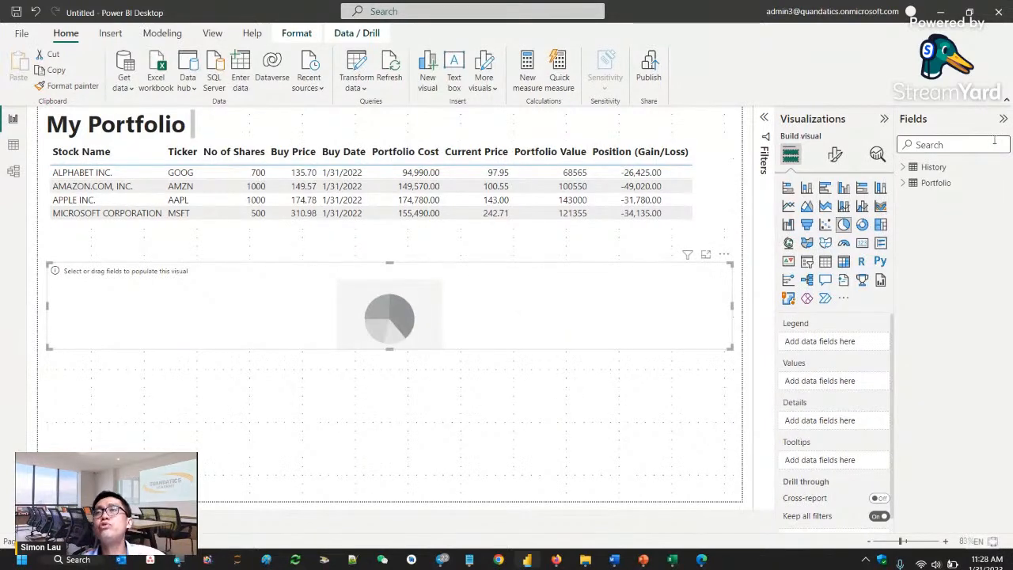
pyautogui.click(905, 183)
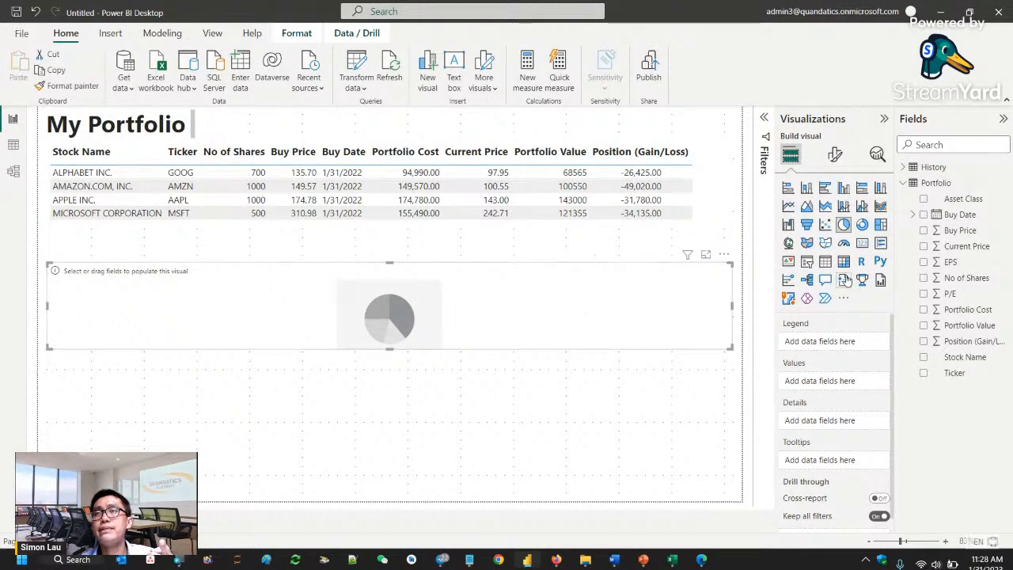
pyautogui.click(924, 325)
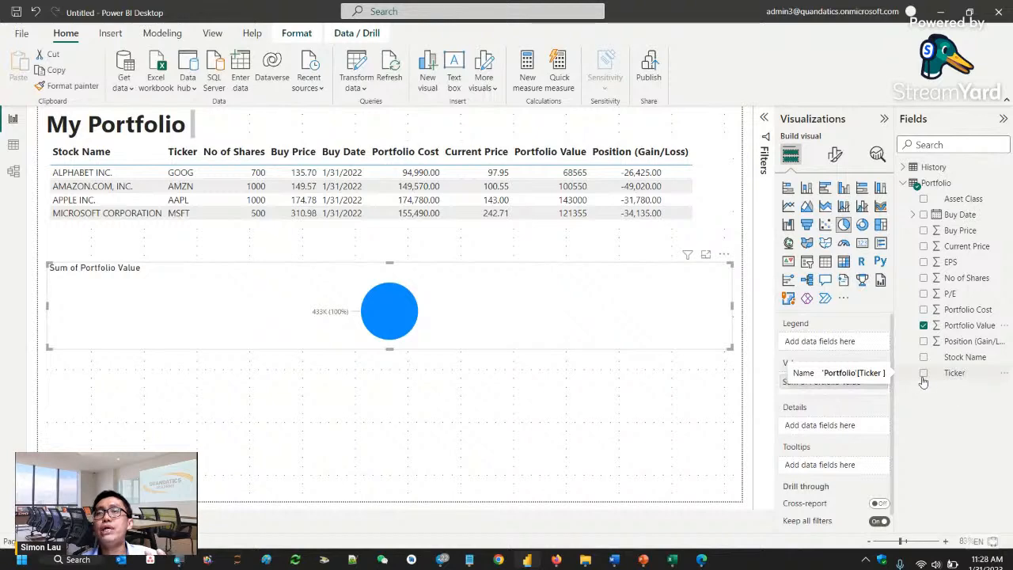
pyautogui.moveTo(961, 374); pyautogui.dragTo(842, 346)
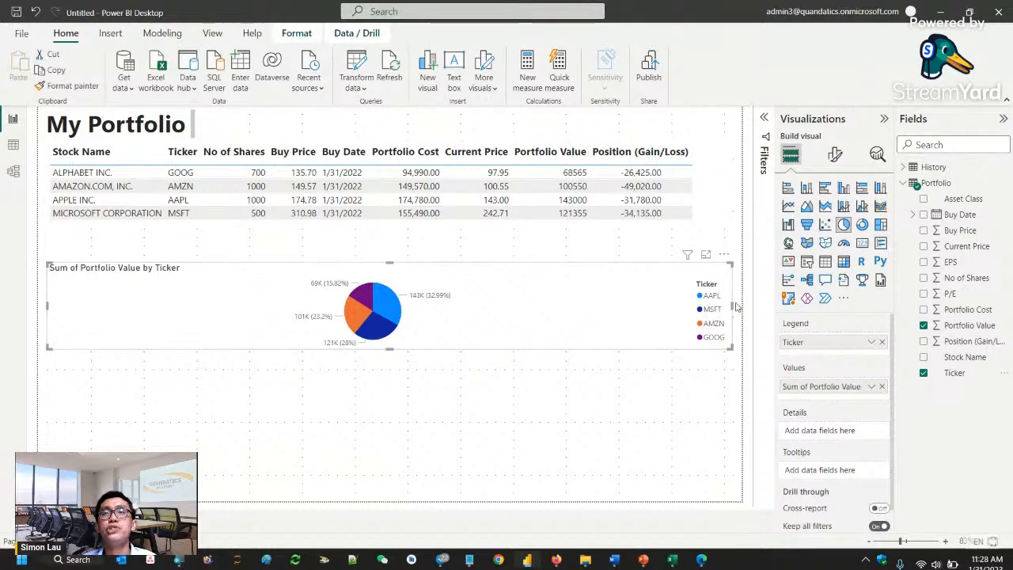
# - Narrow the pie chart and place it just beneath the holdings table, and rename its value field to "Portfolio Value"
pyautogui.moveTo(731, 307); pyautogui.dragTo(184, 239)
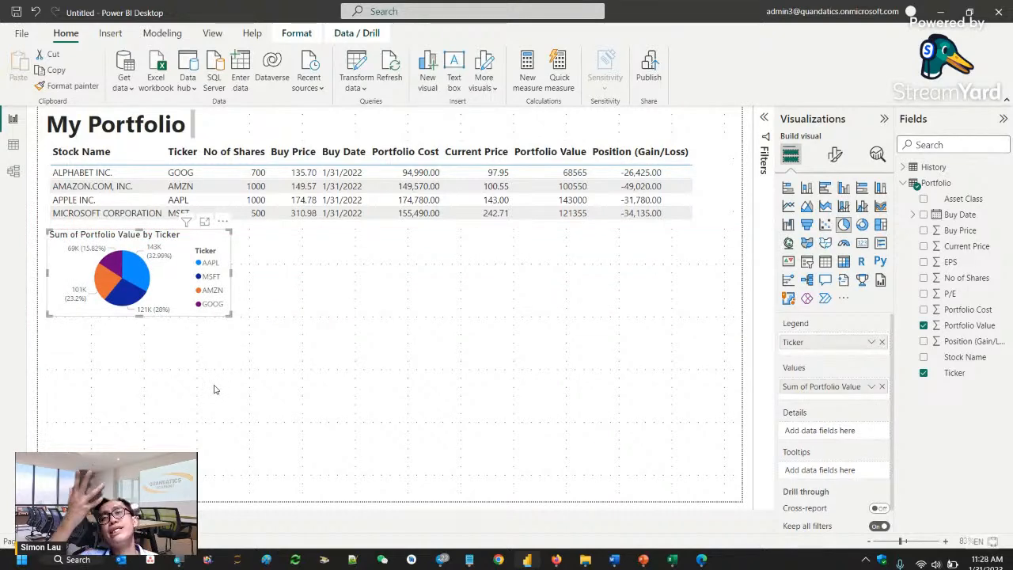
pyautogui.doubleClick(802, 386)
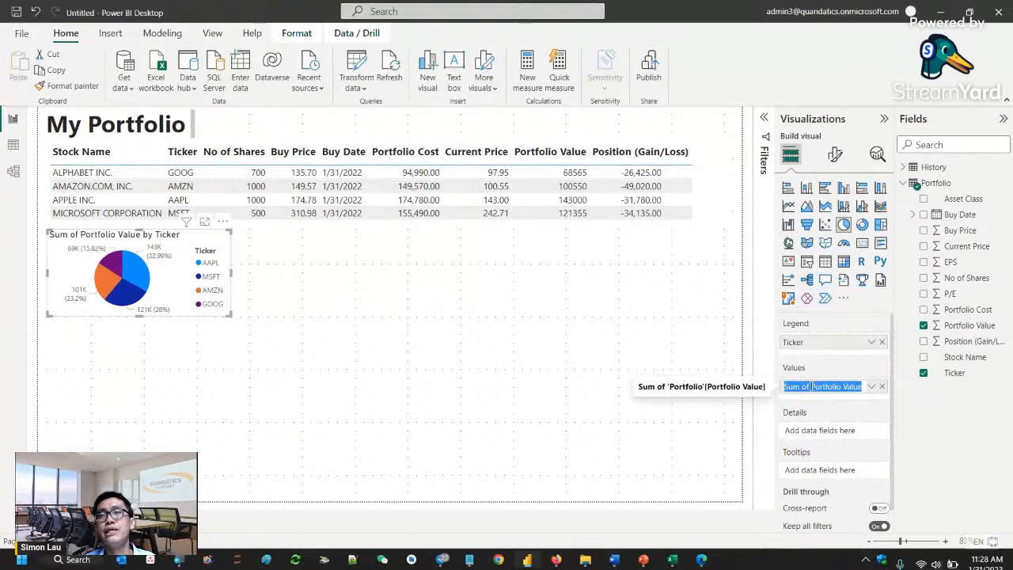
pyautogui.click(815, 387)
pyautogui.moveTo(808, 387); pyautogui.dragTo(766, 396)
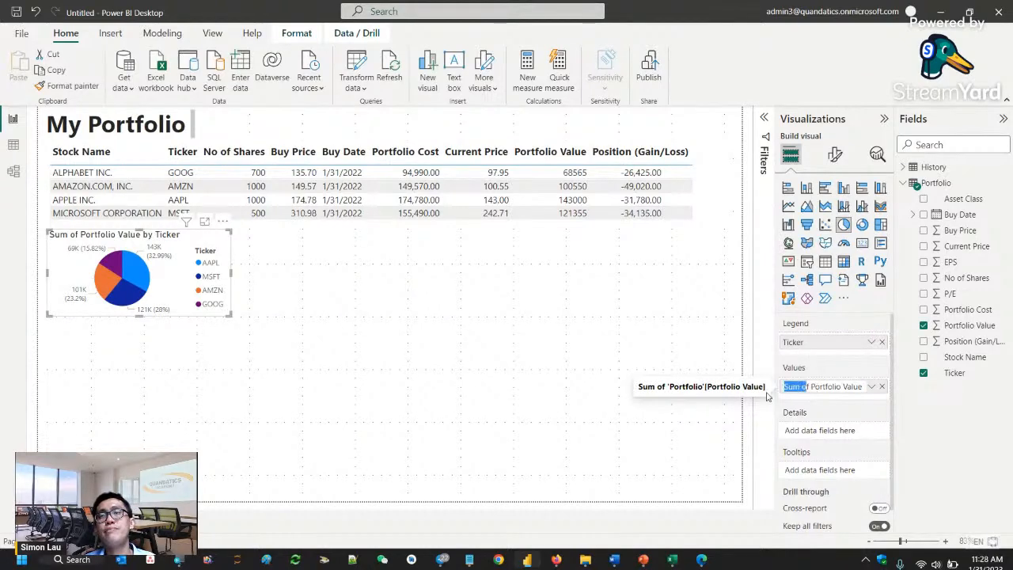
pyautogui.press('BackSpace')
pyautogui.press('Return')
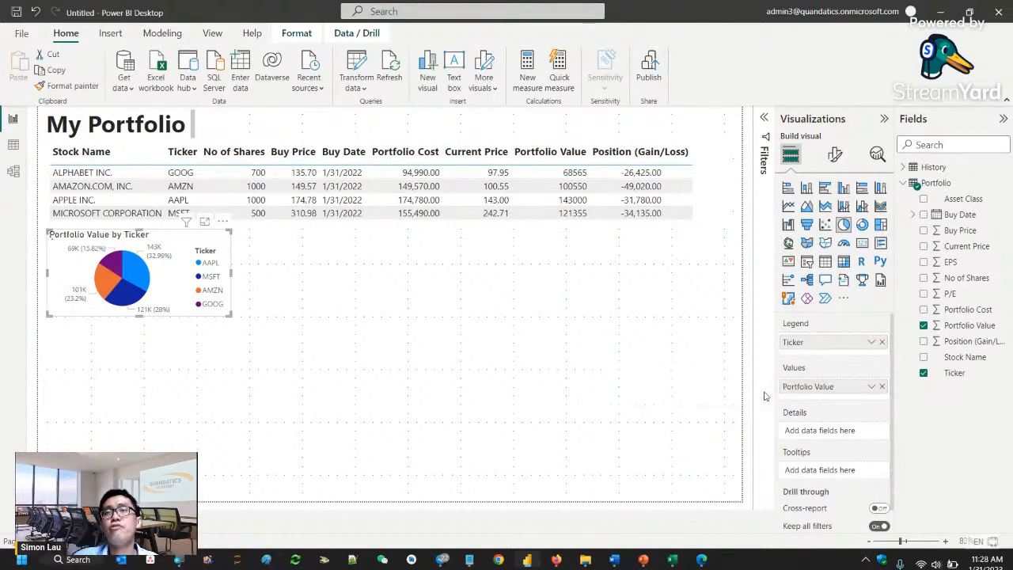
# - Change the pie chart's title text to "Portfolio Value"
pyautogui.click(837, 157)
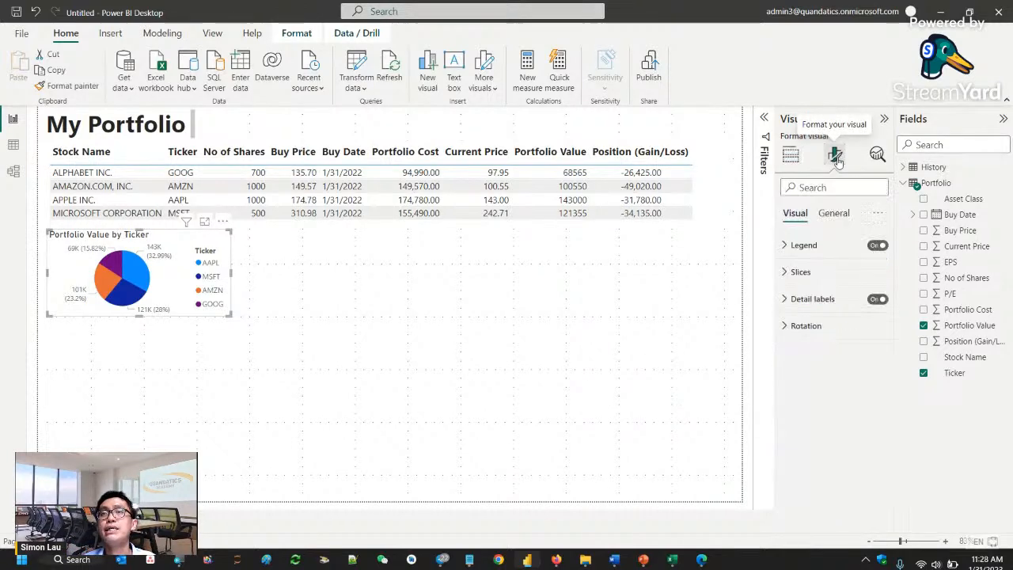
pyautogui.click(831, 213)
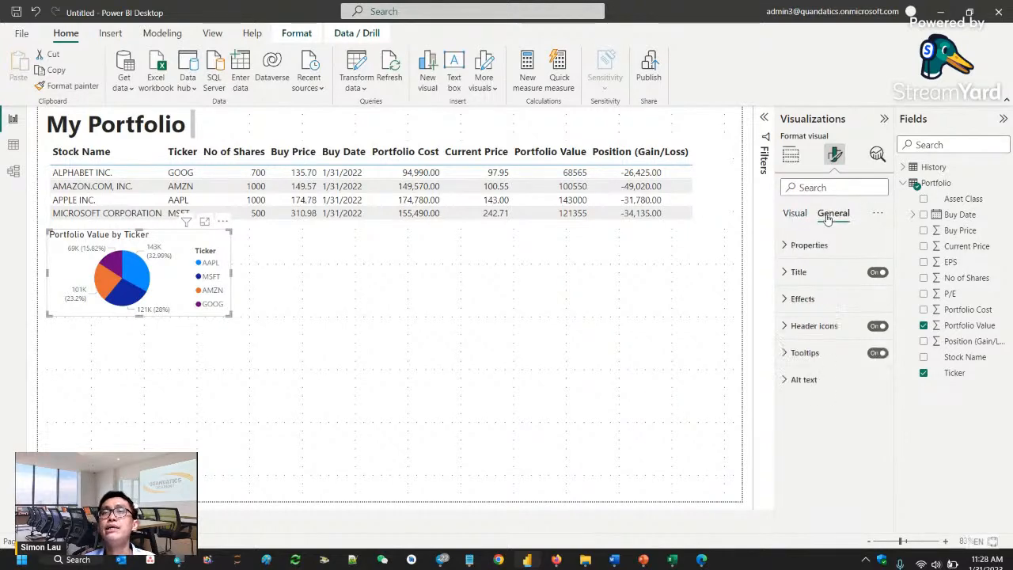
pyautogui.click(807, 274)
pyautogui.tripleClick(841, 311)
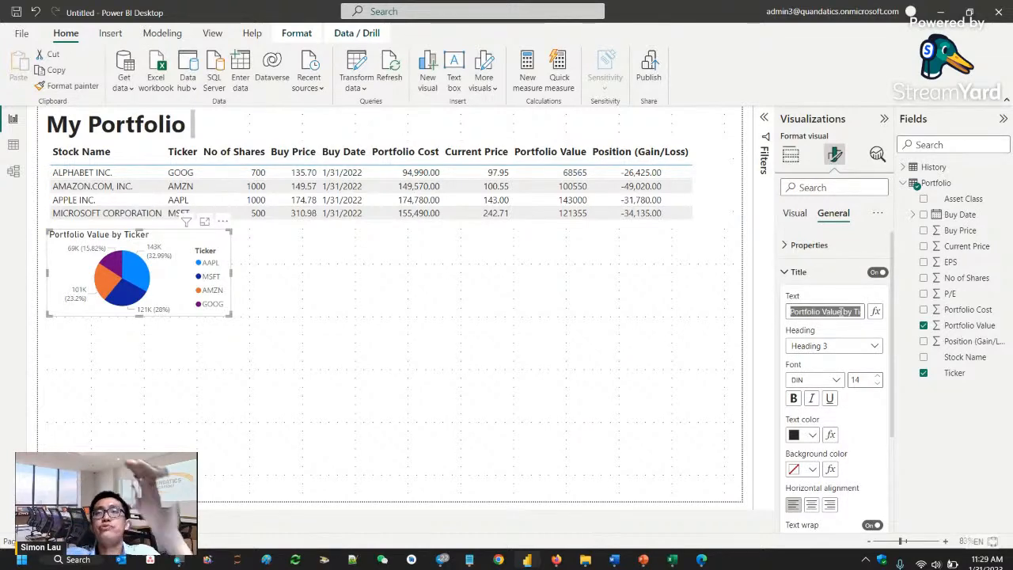
pyautogui.press('BackSpace')
pyautogui.write('Po')
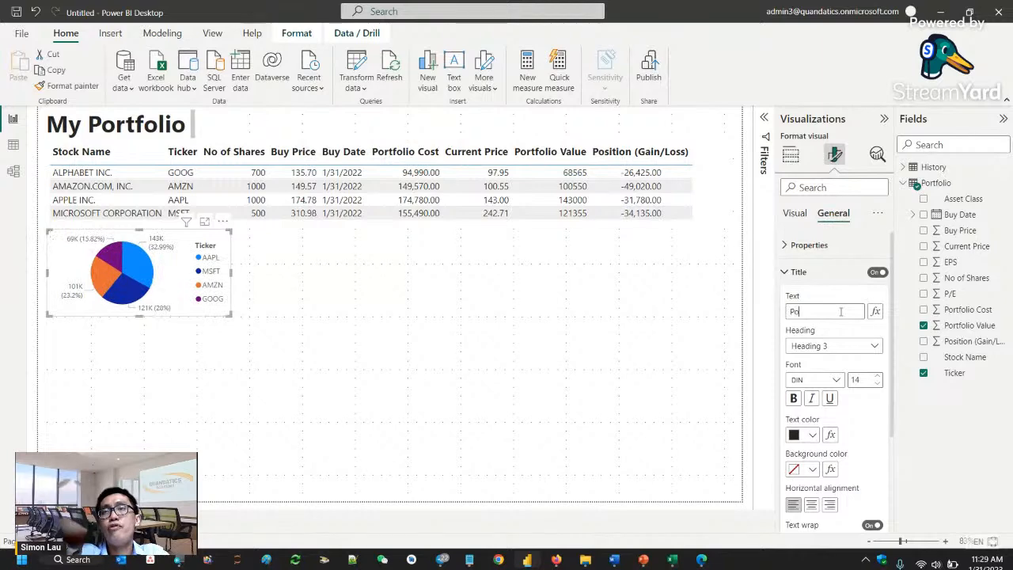
pyautogui.write('rtfolio Value')
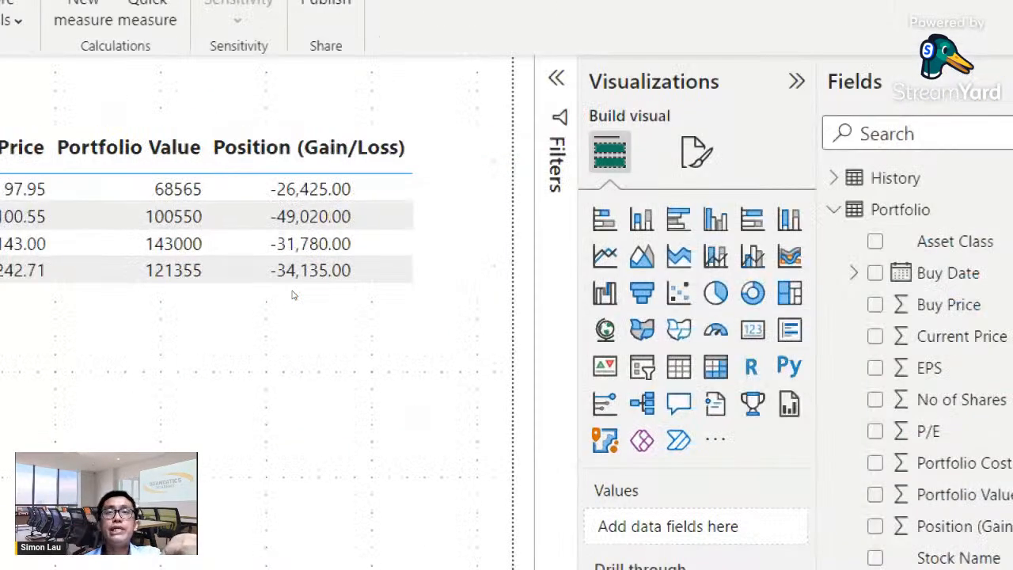
# - Duplicate the pie chart, place the copy beside the original and convert it to a treemap
pyautogui.hotkey('ctrl', 'v')
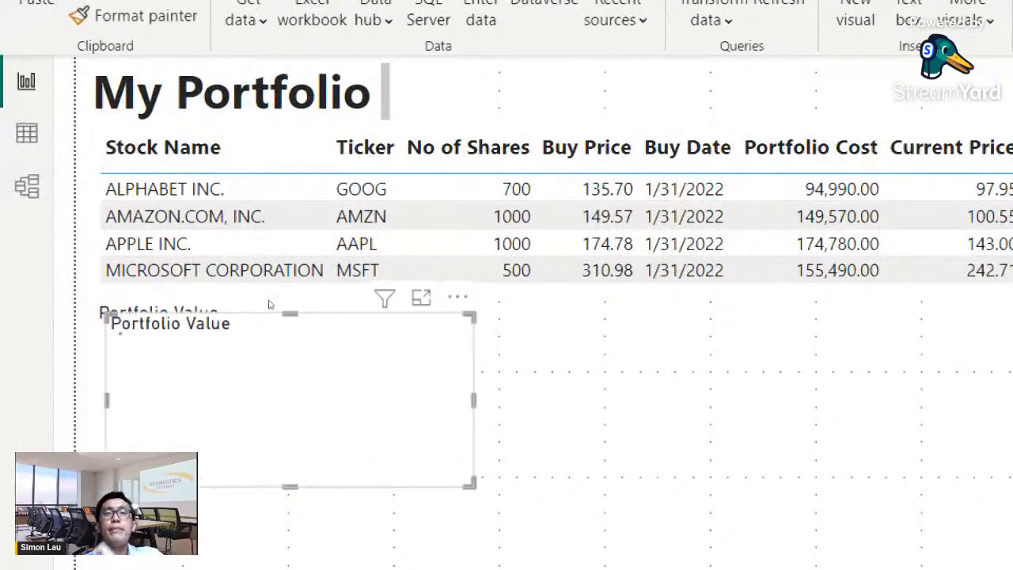
pyautogui.moveTo(197, 246); pyautogui.dragTo(381, 239)
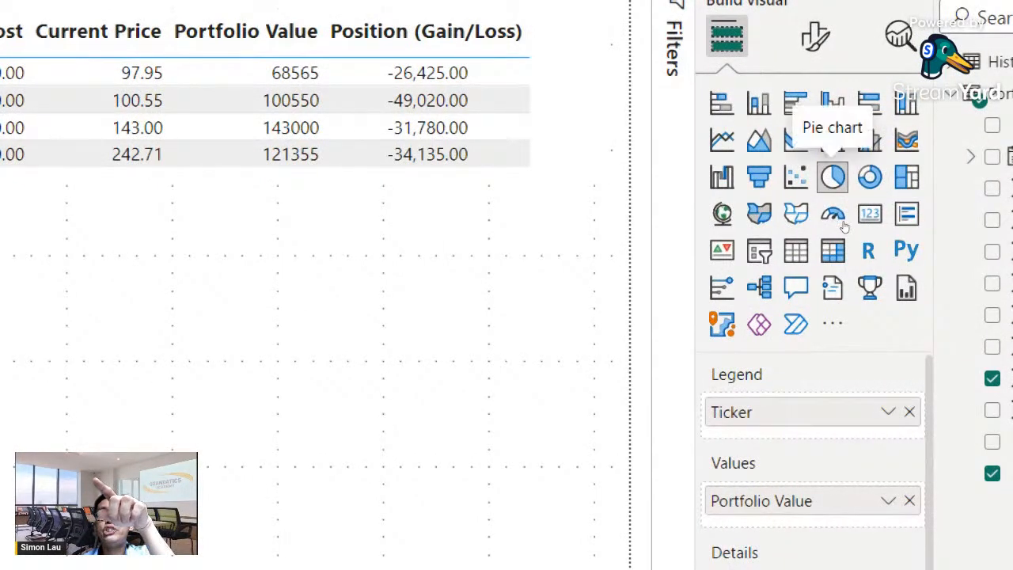
pyautogui.click(870, 175)
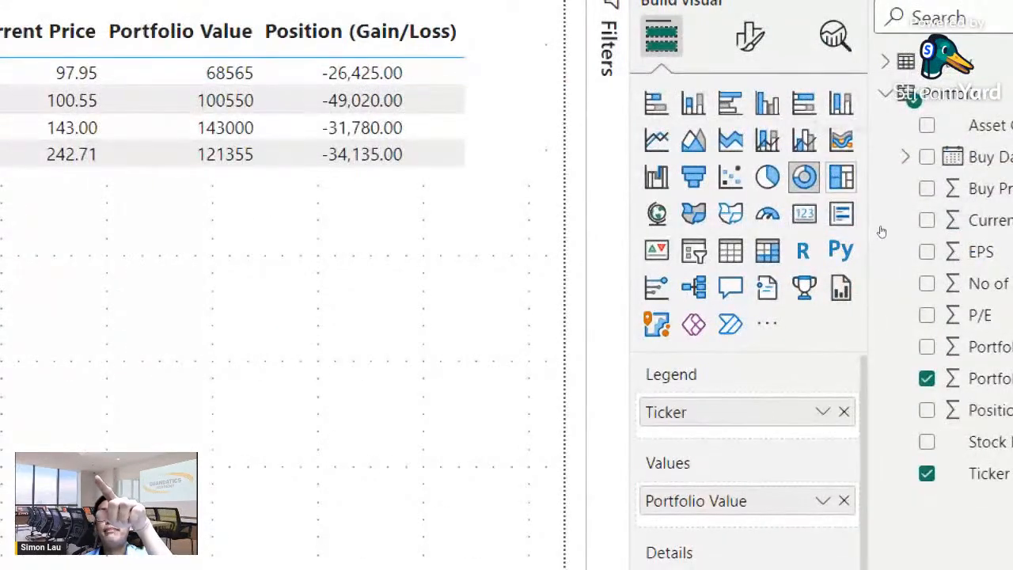
pyautogui.click(840, 176)
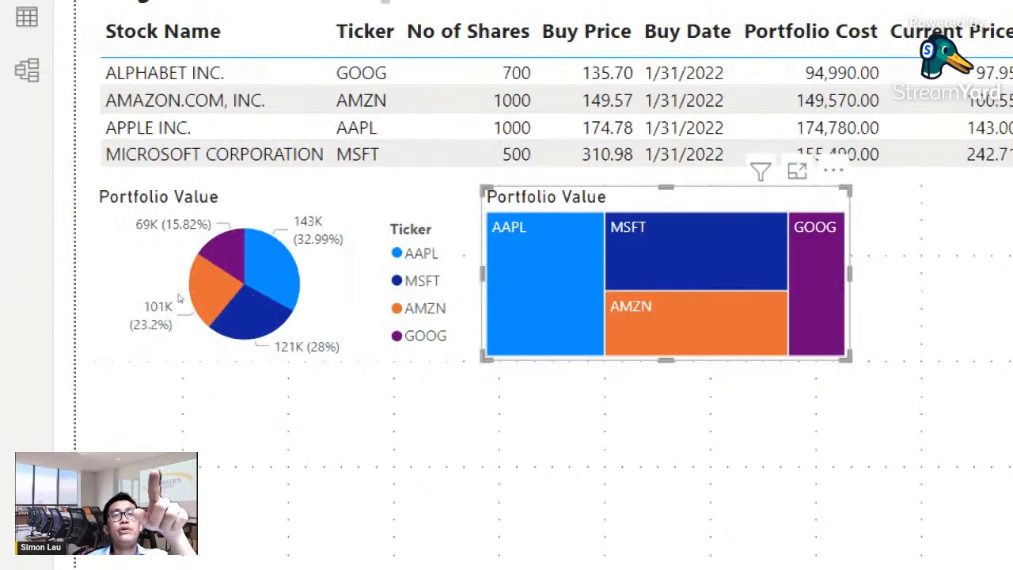
# - Examine how selecting individual tickers in the pie chart and the treemap cross-filters the holdings table
pyautogui.click(420, 321)
pyautogui.click(271, 265)
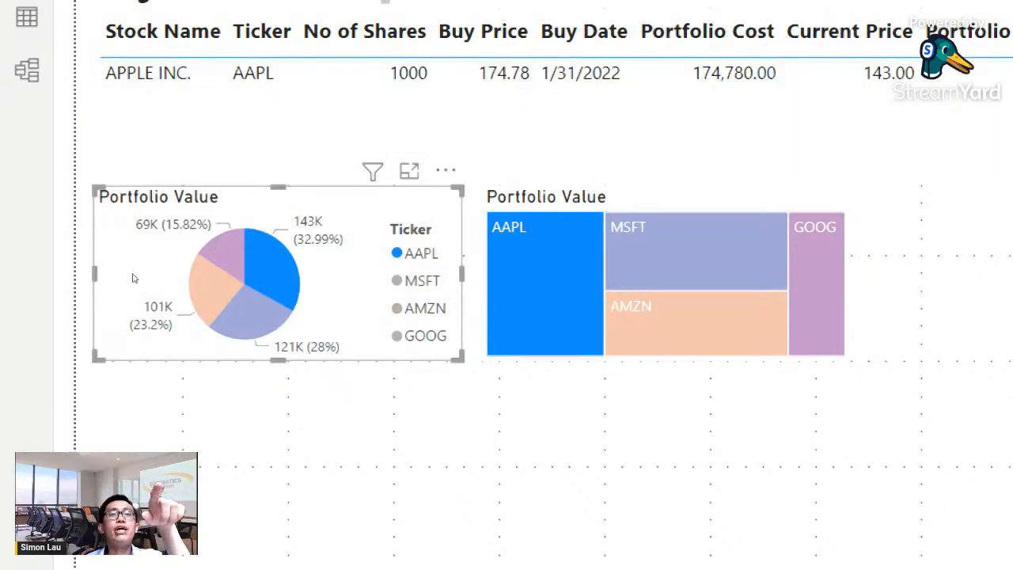
pyautogui.click(133, 278)
pyautogui.click(225, 258)
pyautogui.click(429, 277)
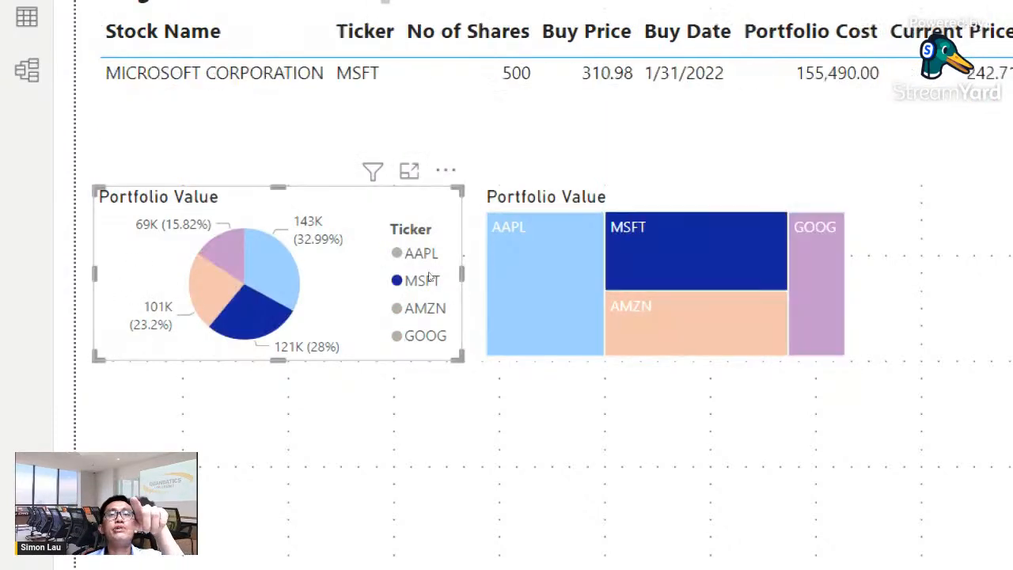
pyautogui.click(698, 255)
pyautogui.click(689, 323)
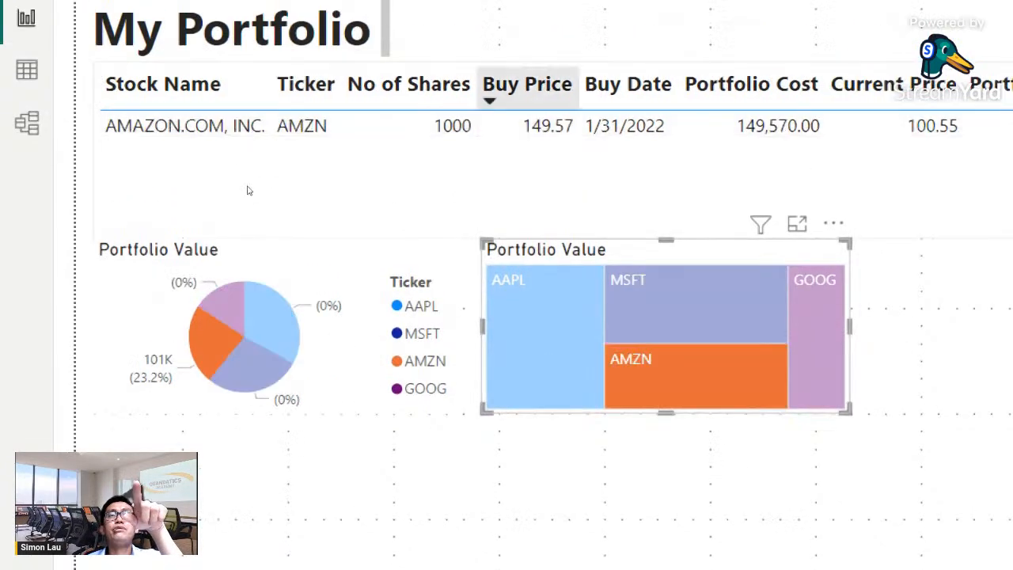
pyautogui.click(550, 247)
pyautogui.click(274, 297)
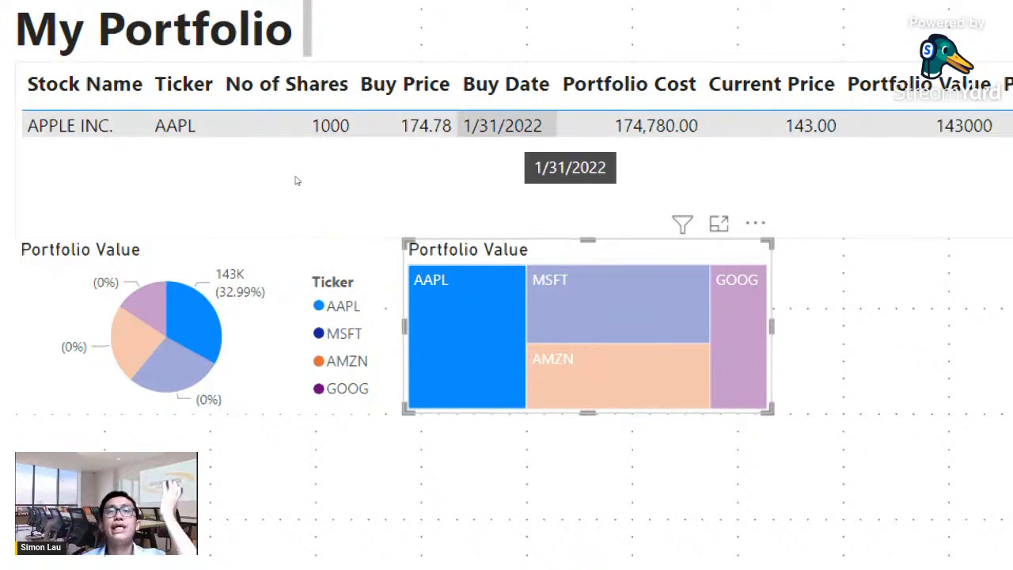
pyautogui.click(582, 299)
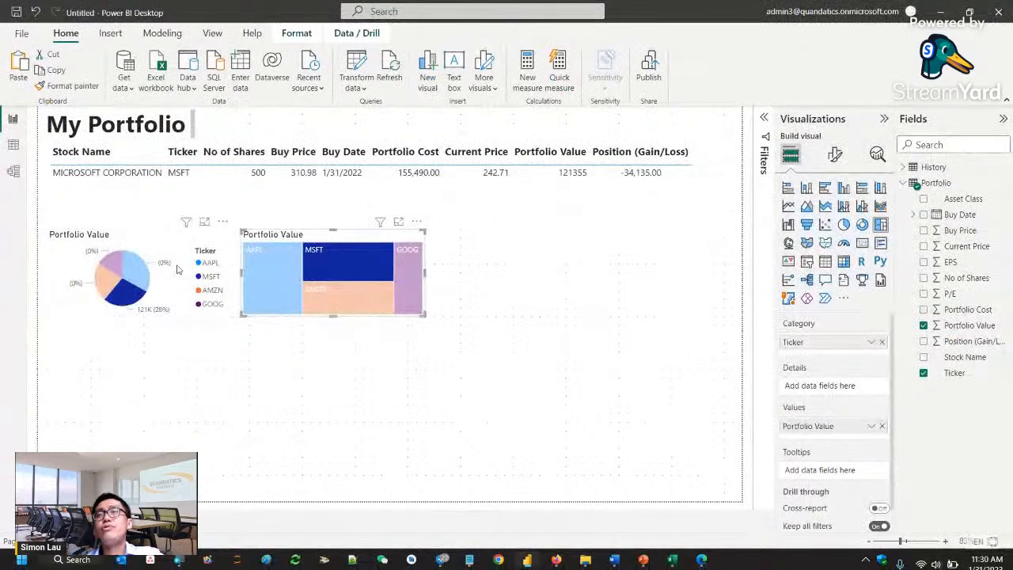
pyautogui.click(904, 168)
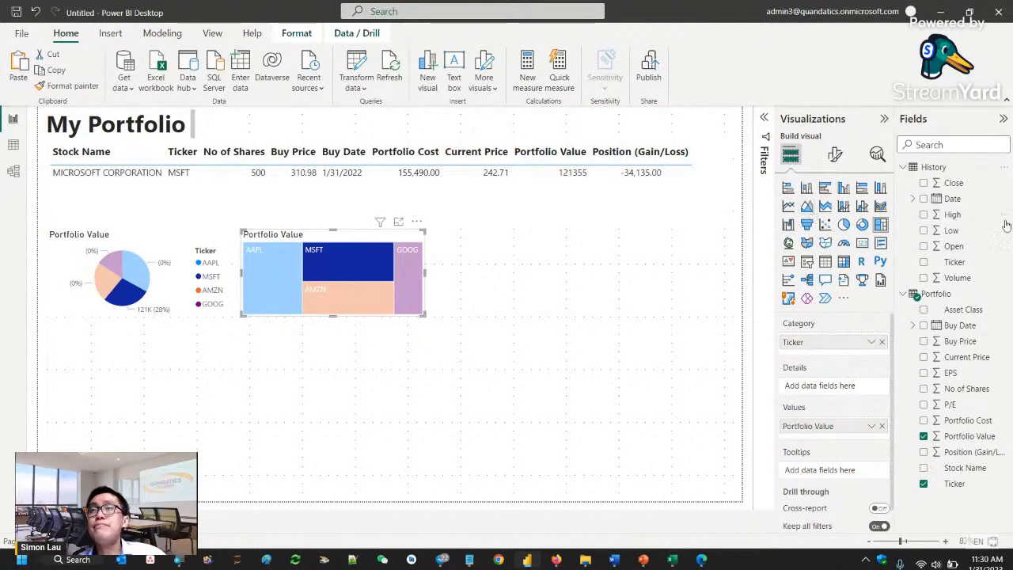
pyautogui.click(923, 199)
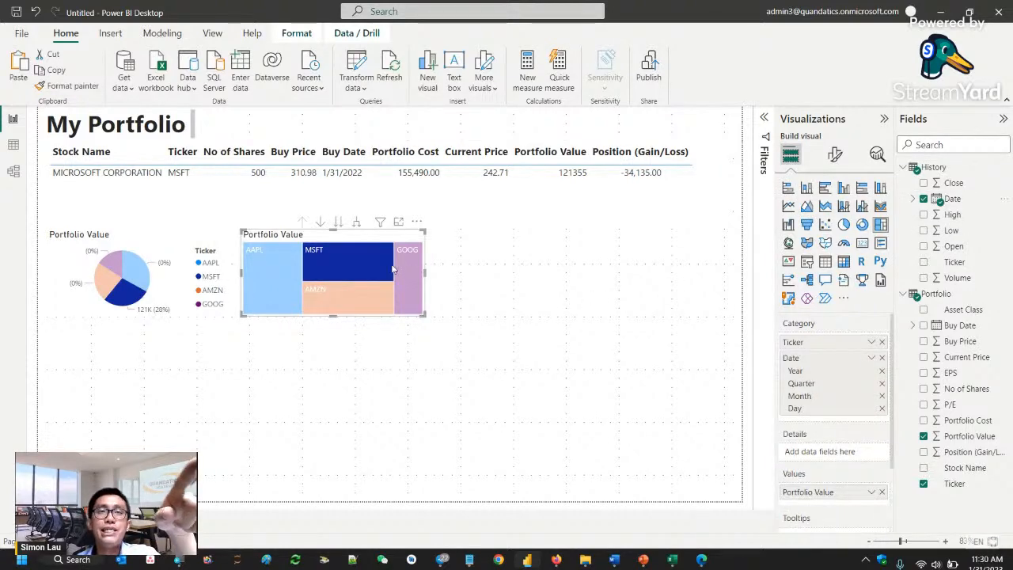
pyautogui.click(430, 326)
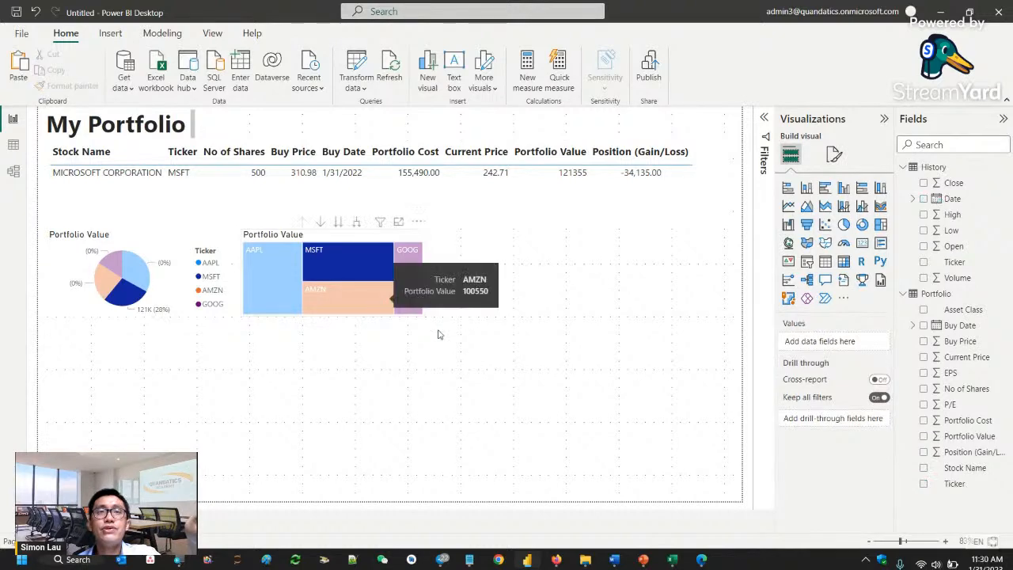
pyautogui.click(342, 287)
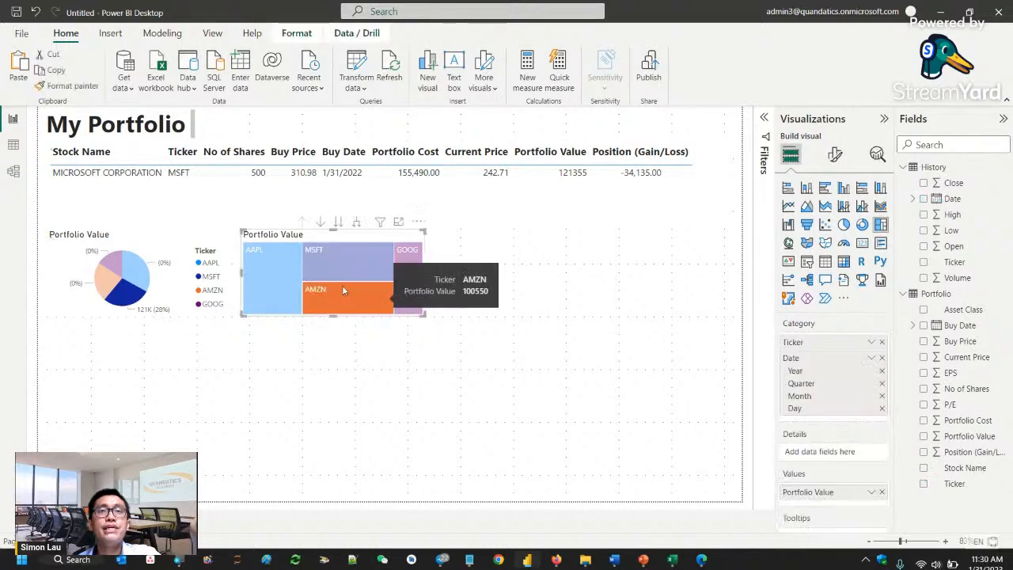
pyautogui.click(924, 199)
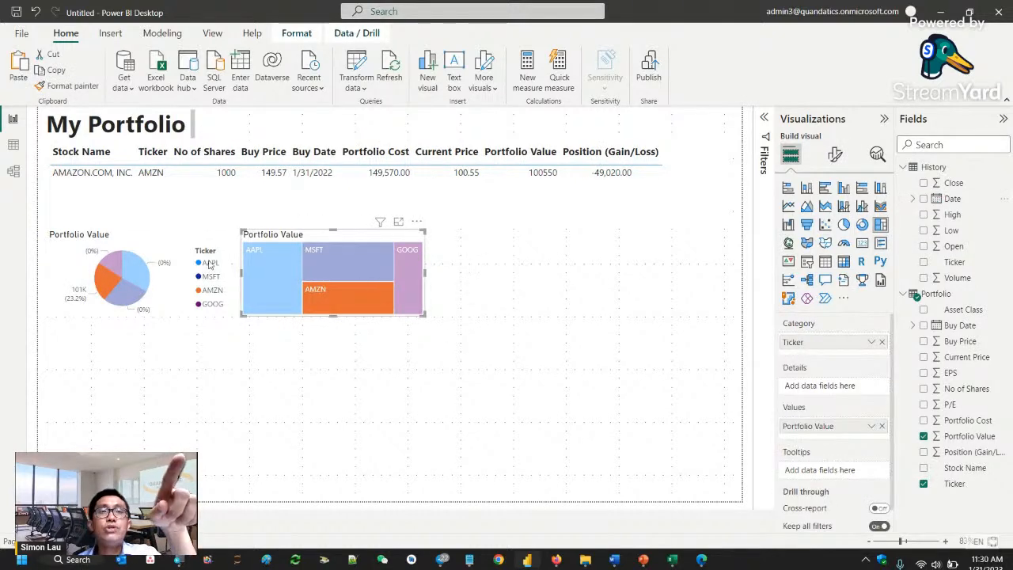
# - Create a new line chart on the empty canvas from the Date and Close fields of the History table
pyautogui.click(470, 395)
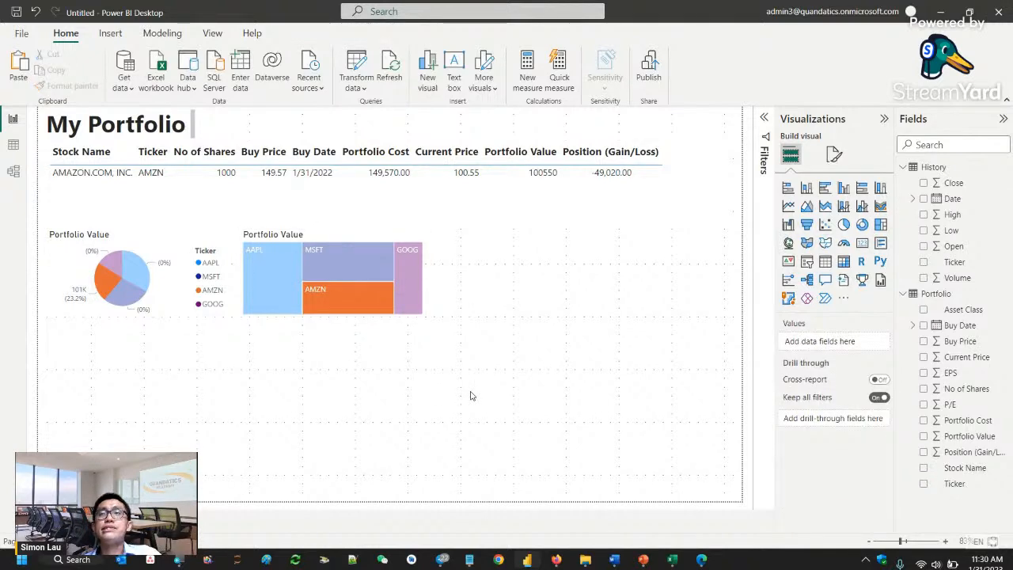
pyautogui.click(925, 199)
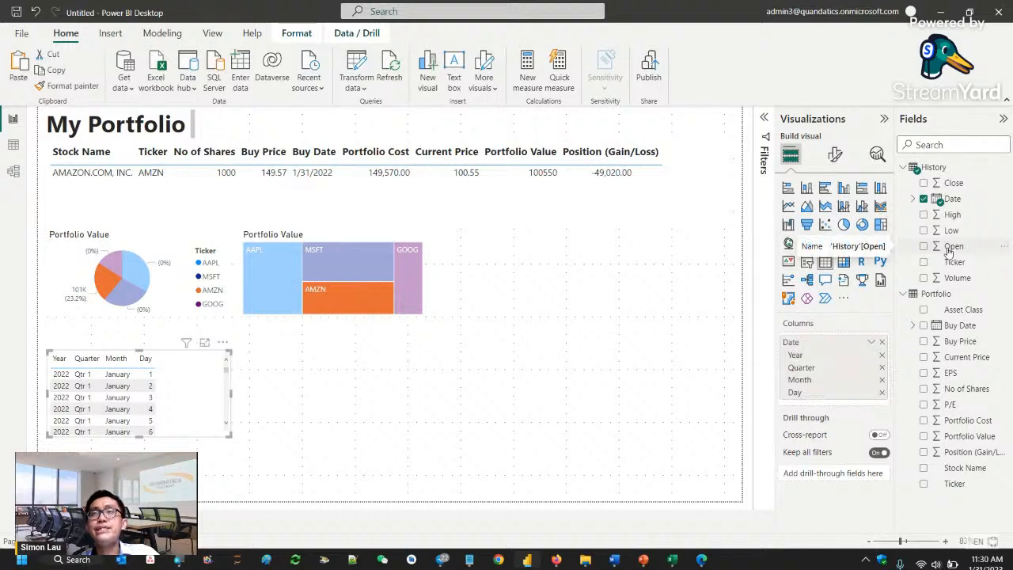
pyautogui.click(924, 183)
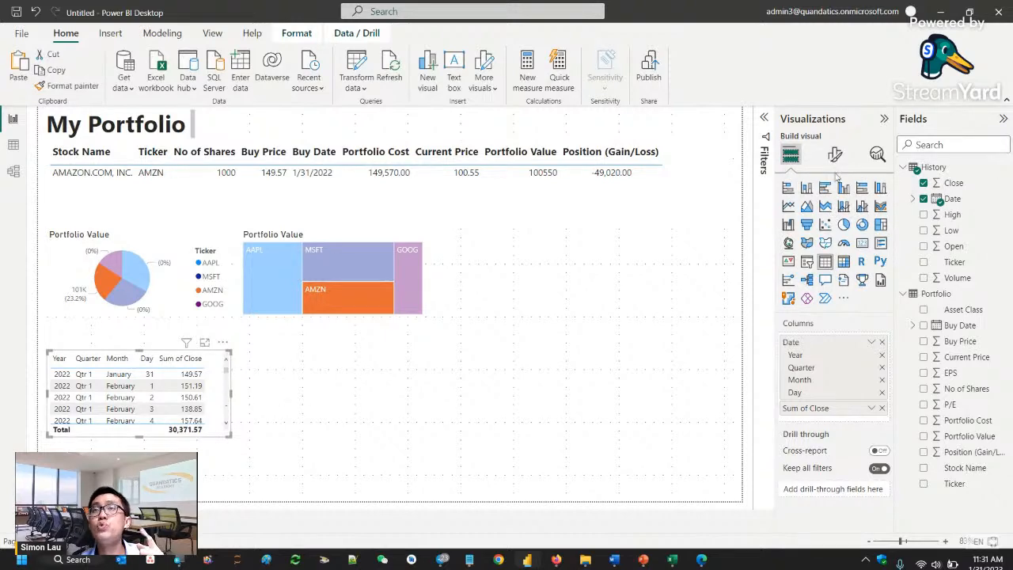
pyautogui.click(788, 207)
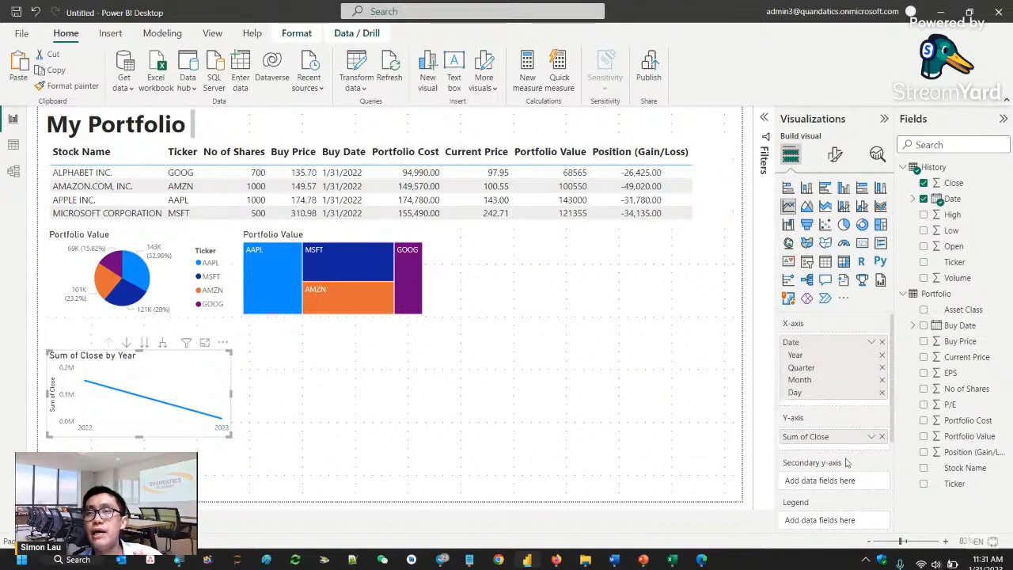
# - Set History's Ticker as the line chart's legend and switch its X-axis from Date Hierarchy to the plain Date
pyautogui.scroll(-2, 847, 463)
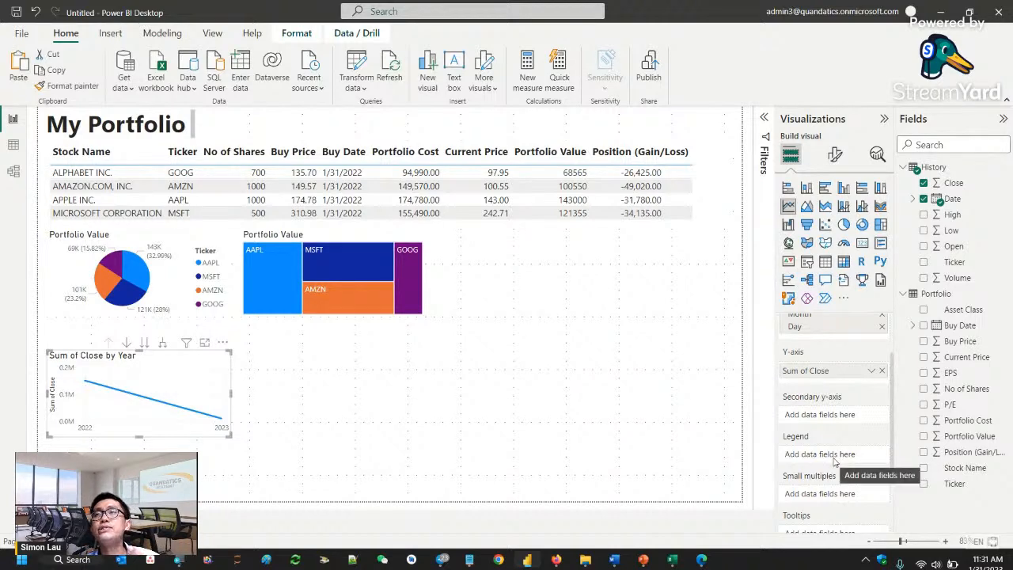
pyautogui.moveTo(956, 266); pyautogui.dragTo(845, 457)
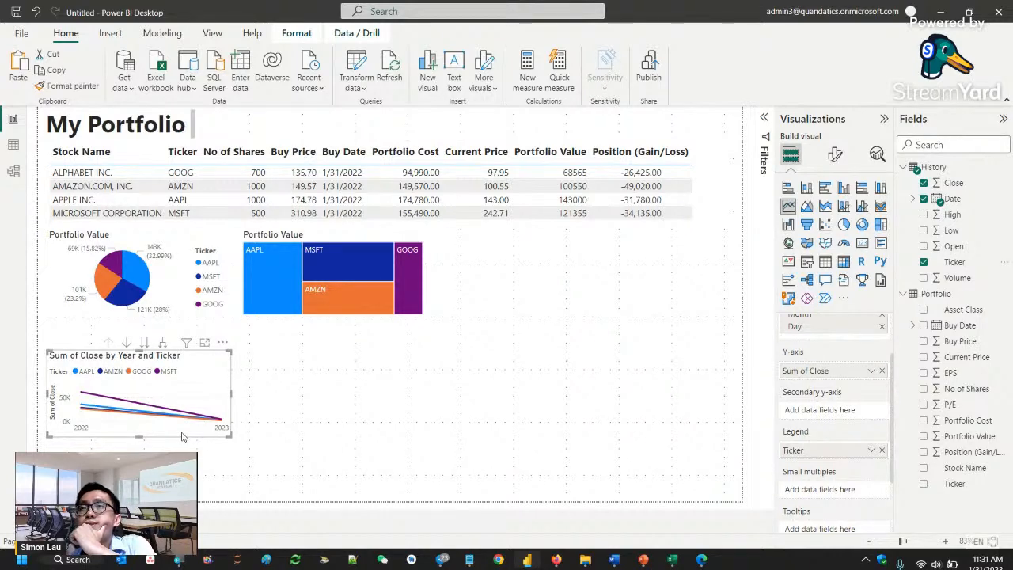
pyautogui.scroll(2, 871, 327)
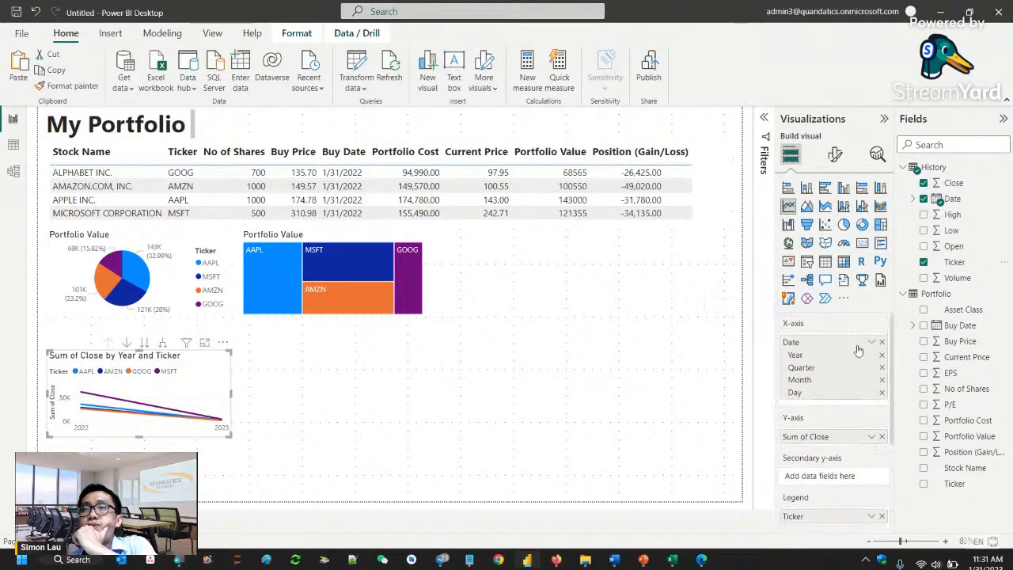
pyautogui.click(872, 344)
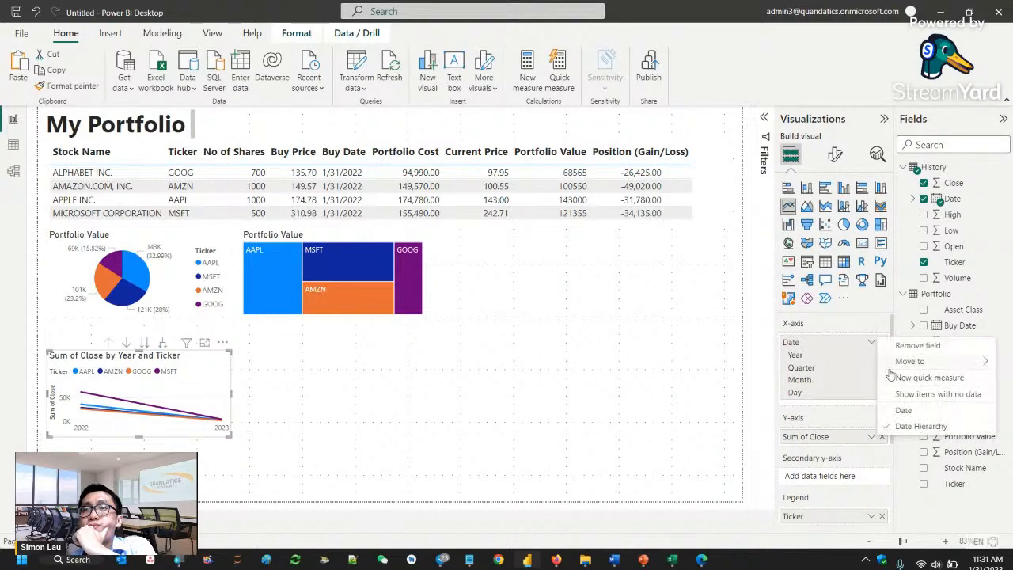
pyautogui.moveTo(920, 359)
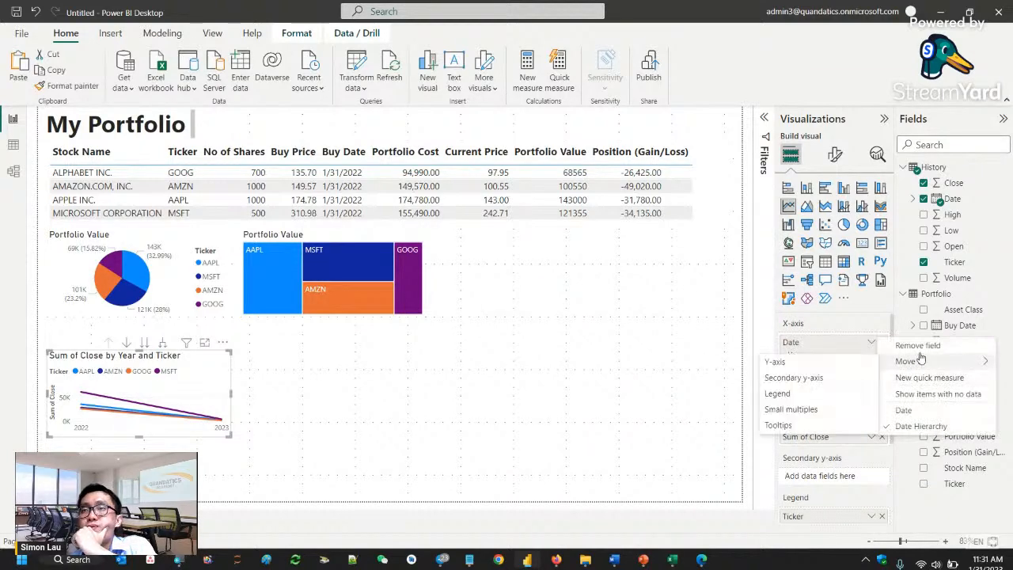
pyautogui.click(910, 410)
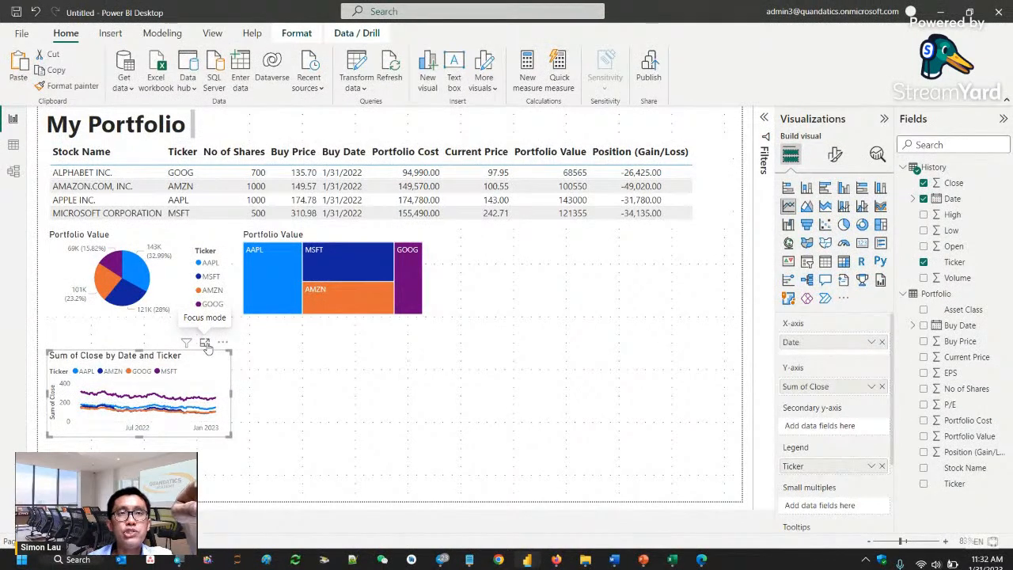
# - Inspect the closing-price line chart in focus mode, checking each ticker's values along the date axis, and return to the report
pyautogui.click(205, 345)
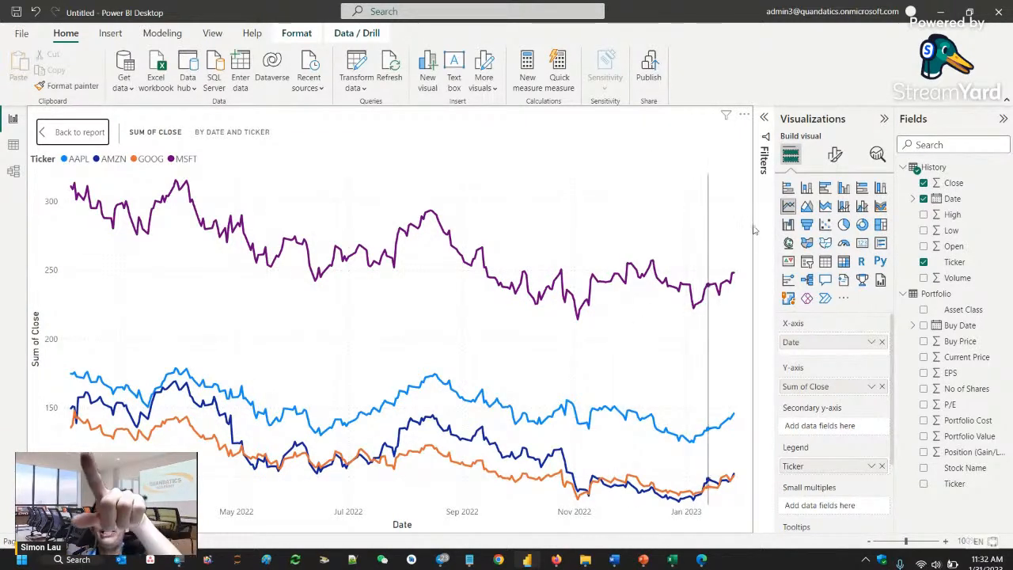
pyautogui.moveTo(726, 354)
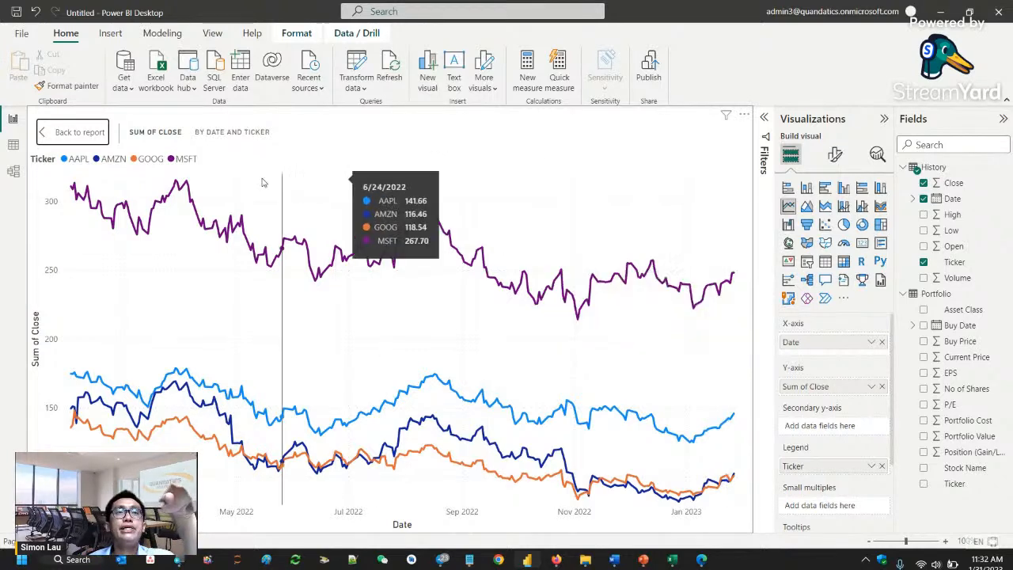
pyautogui.click(76, 132)
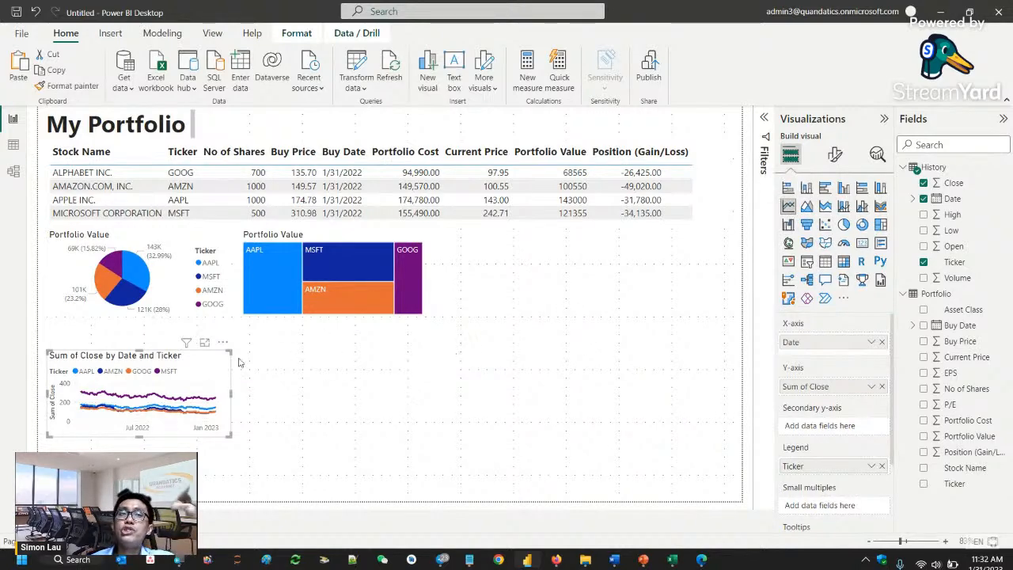
# - Try the closing-price chart as an area chart, view it in focus mode, and revert it to a line chart
pyautogui.click(809, 209)
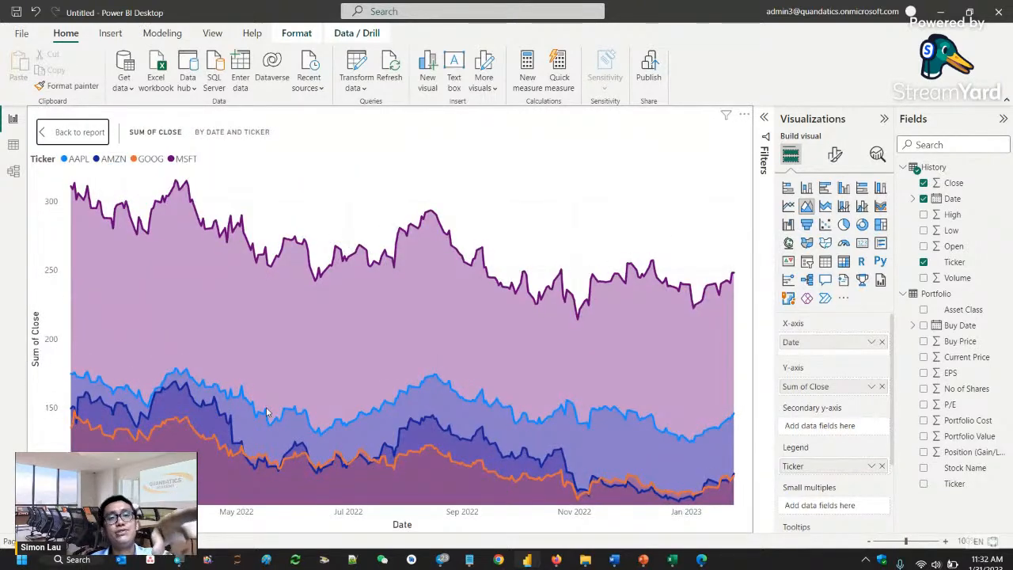
pyautogui.click(77, 133)
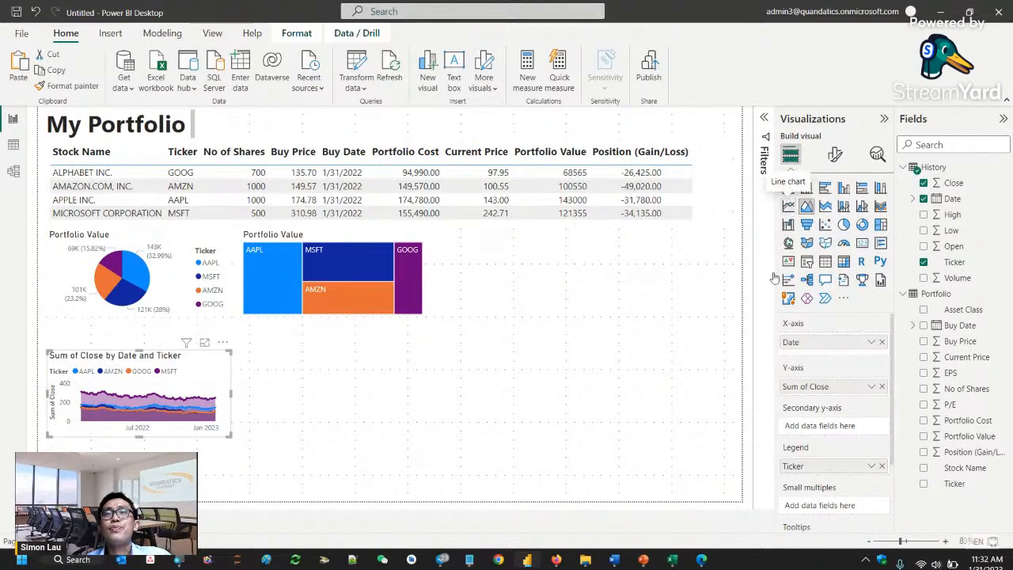
pyautogui.click(788, 206)
# - Place the line chart beside the treemap and change its title text to "Portfolio Performance"
pyautogui.moveTo(190, 379); pyautogui.dragTo(554, 274)
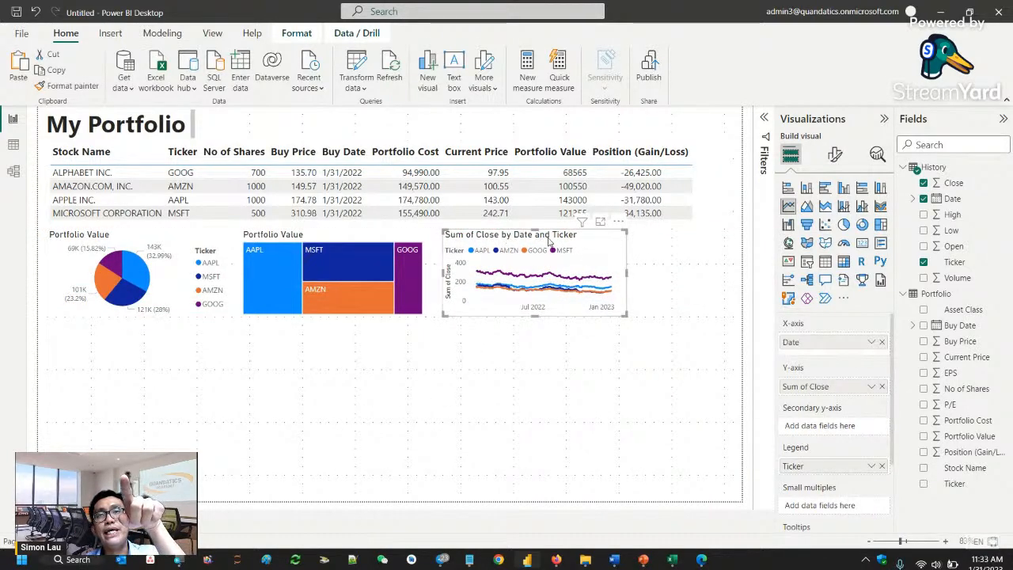
pyautogui.click(841, 164)
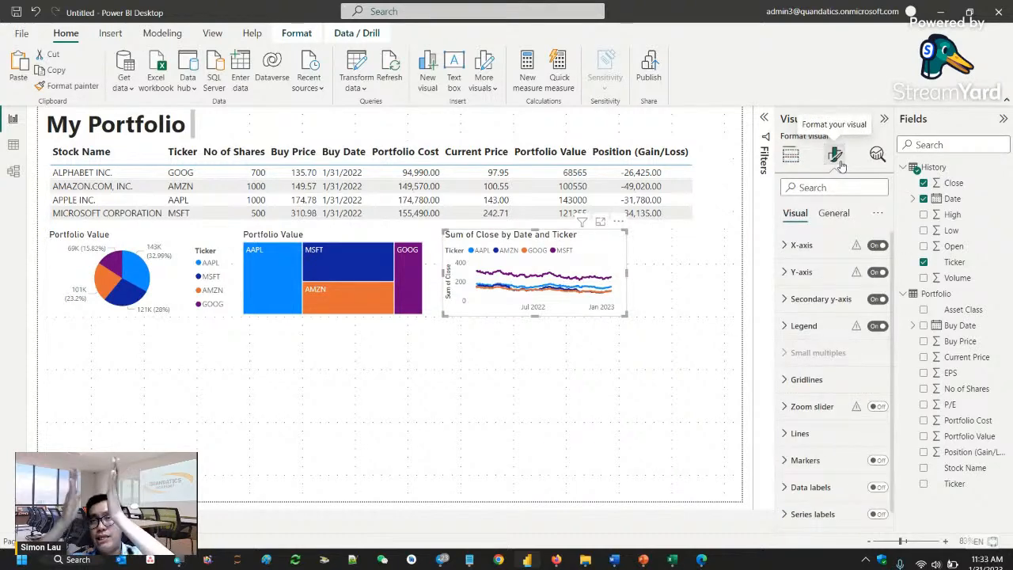
pyautogui.click(835, 214)
pyautogui.click(804, 271)
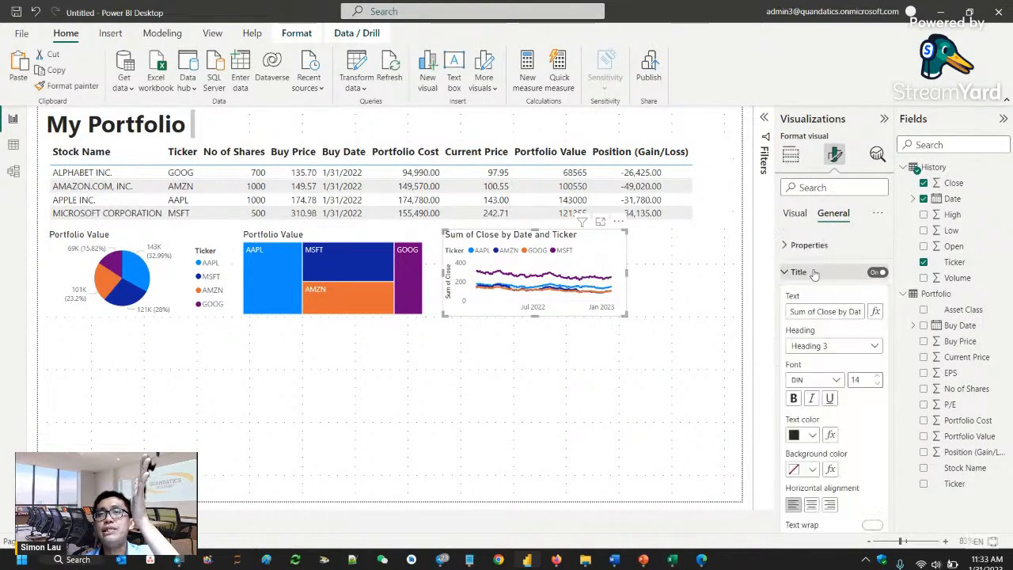
pyautogui.tripleClick(810, 312)
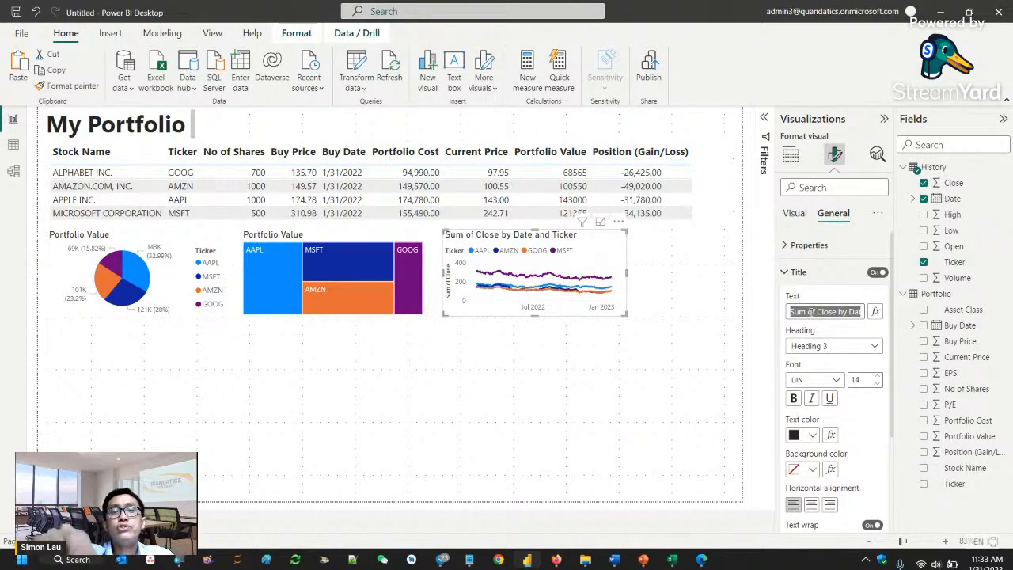
pyautogui.write('Po')
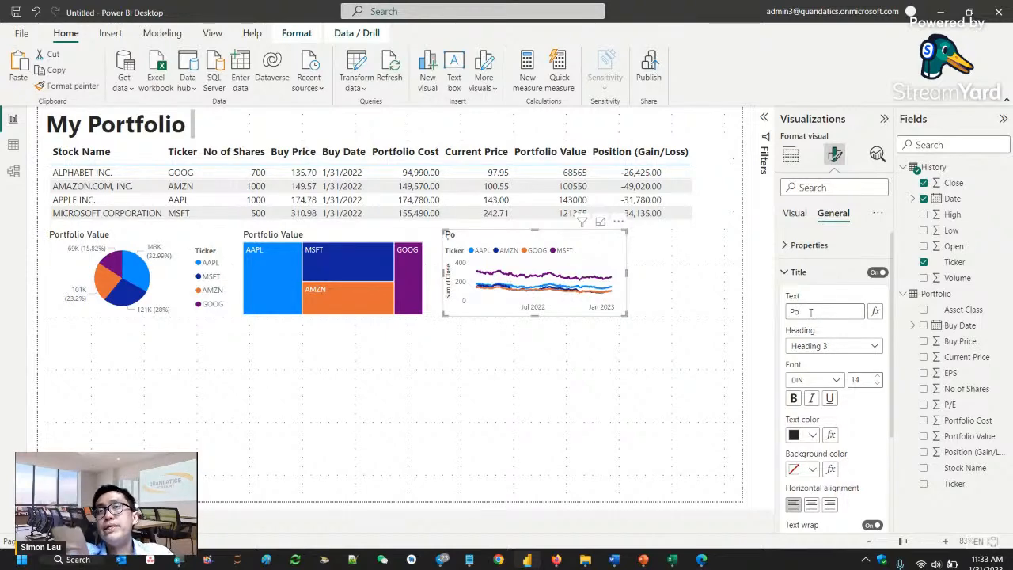
pyautogui.write('rtfolio')
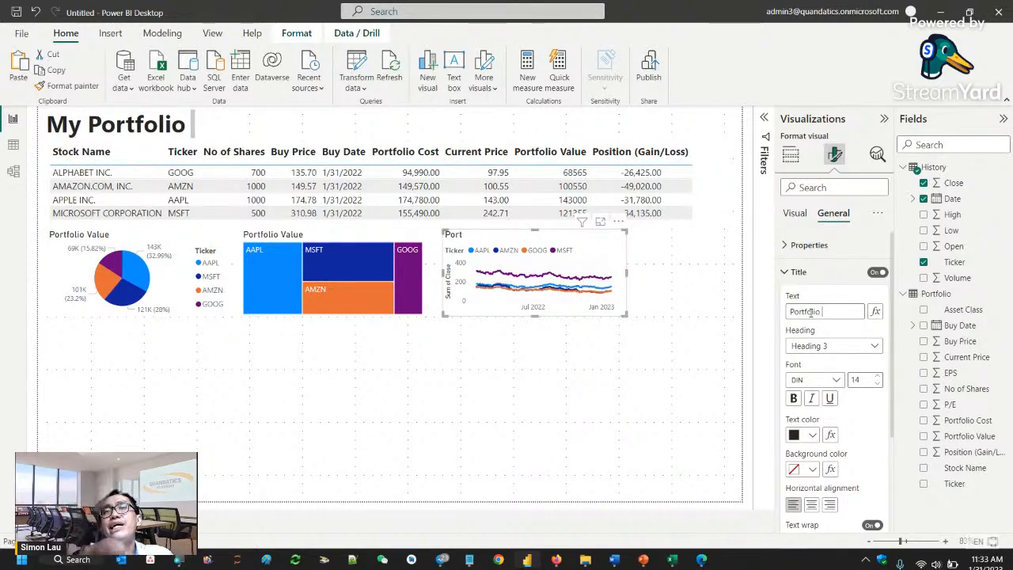
pyautogui.write(' P')
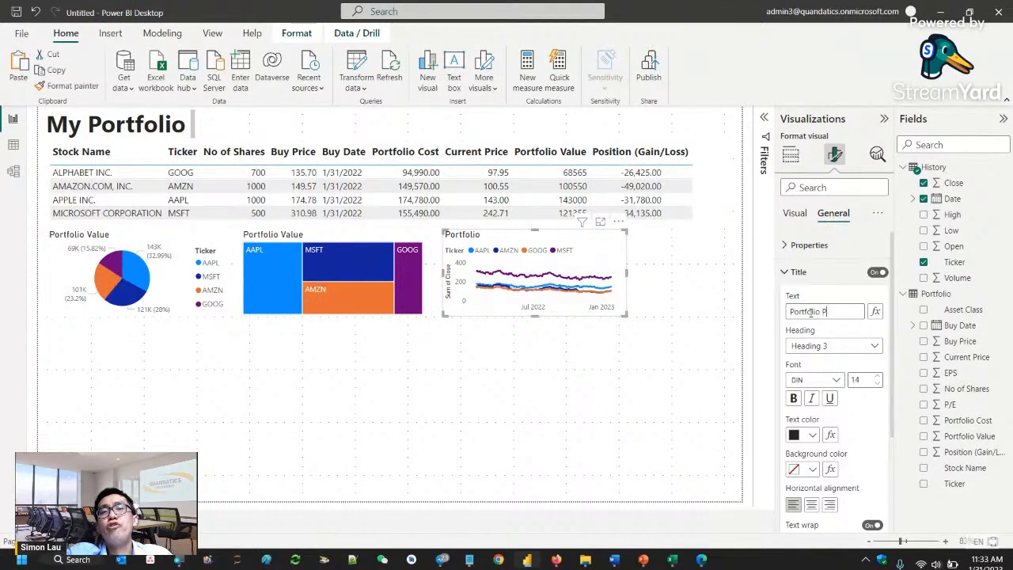
pyautogui.write('erformance')
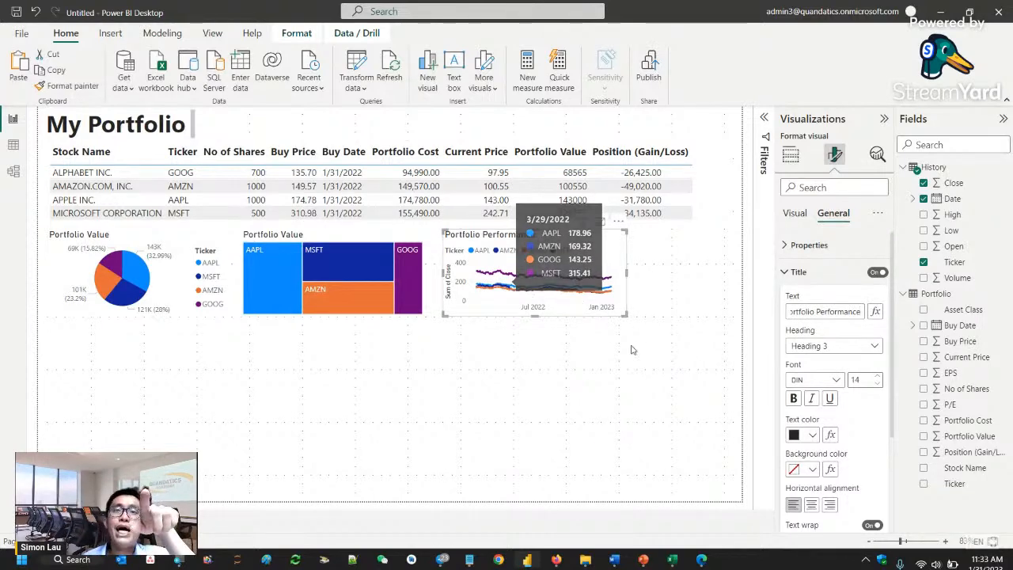
# - View the Portfolio Performance chart enlarged in focus mode and return to the report
pyautogui.click(609, 323)
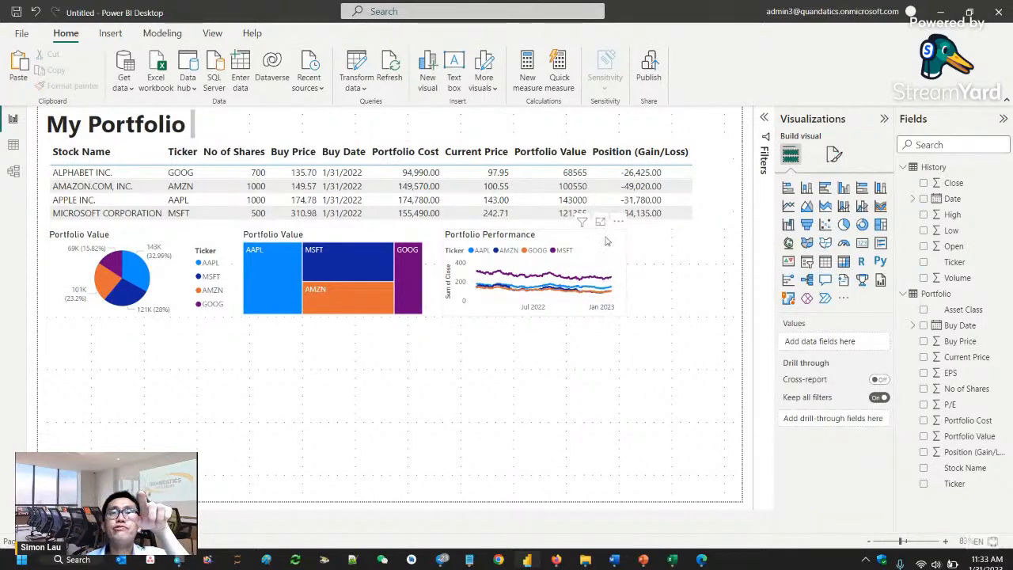
pyautogui.click(600, 222)
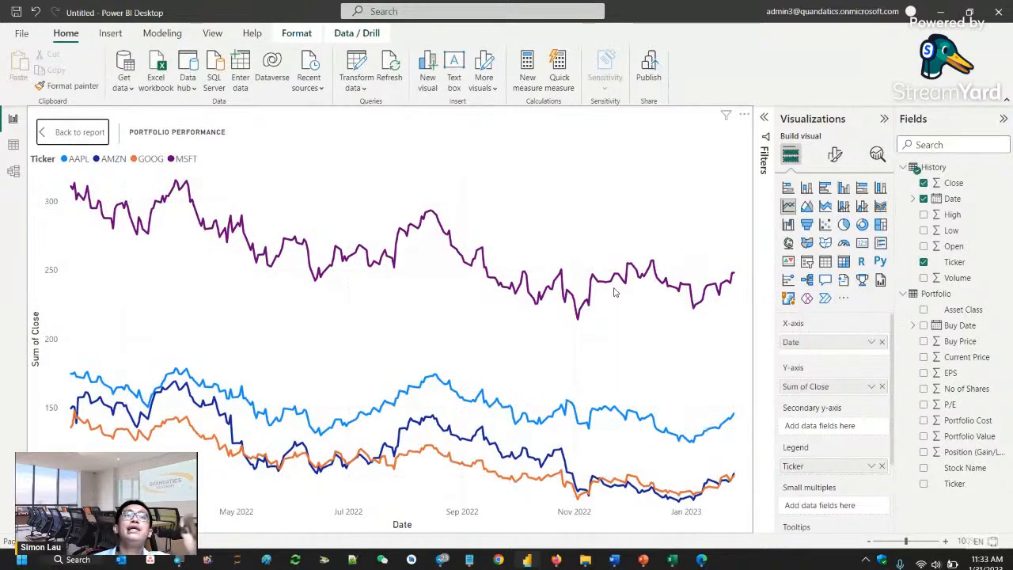
pyautogui.click(69, 134)
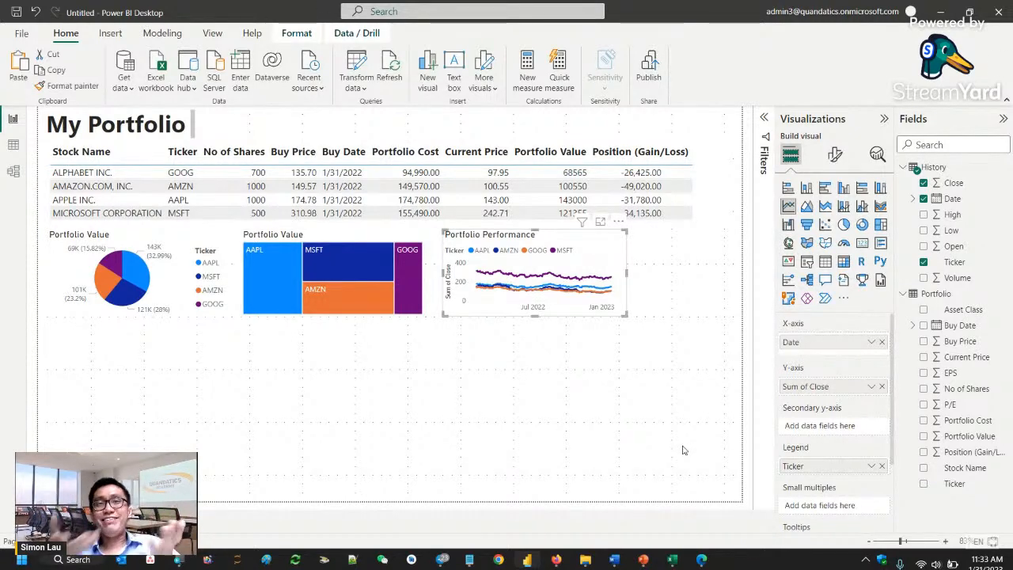
# - Examine how selecting tickers in the treemap cross-filters the holdings table and the Portfolio Performance chart, and review the treemap's filter settings
pyautogui.click(411, 297)
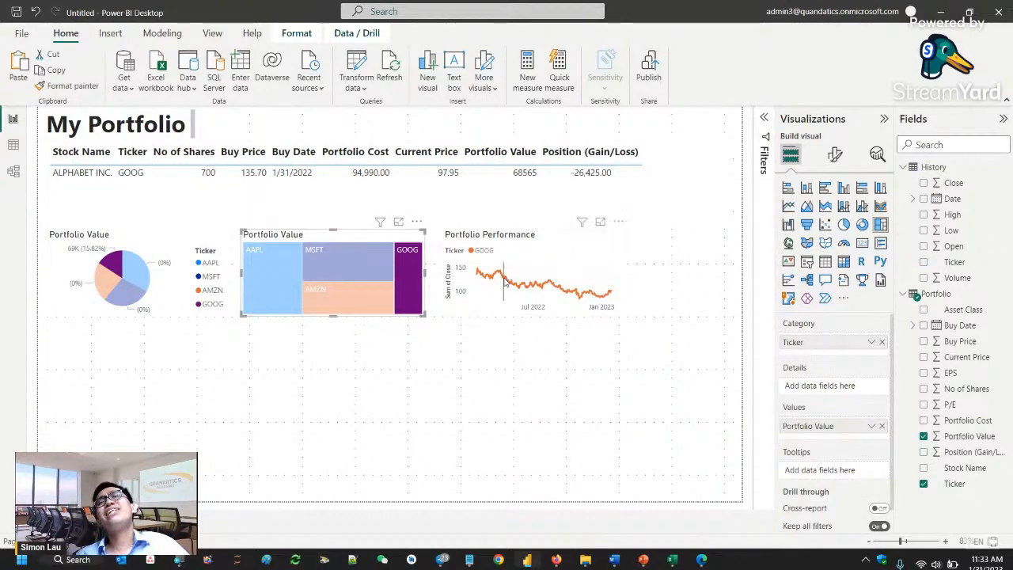
pyautogui.click(305, 273)
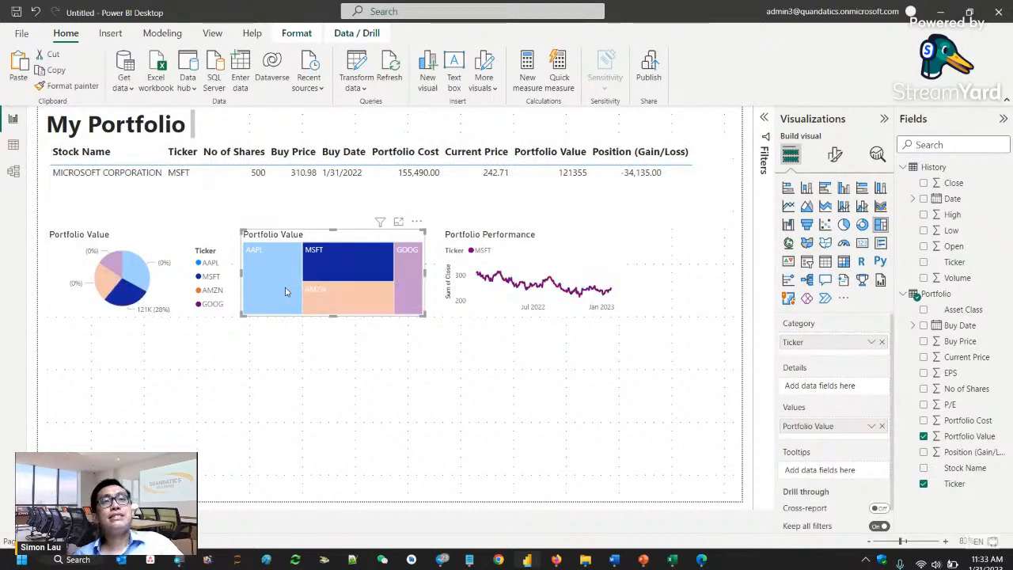
pyautogui.keyDown('ctrl'); pyautogui.click(321, 299); pyautogui.keyUp('ctrl')
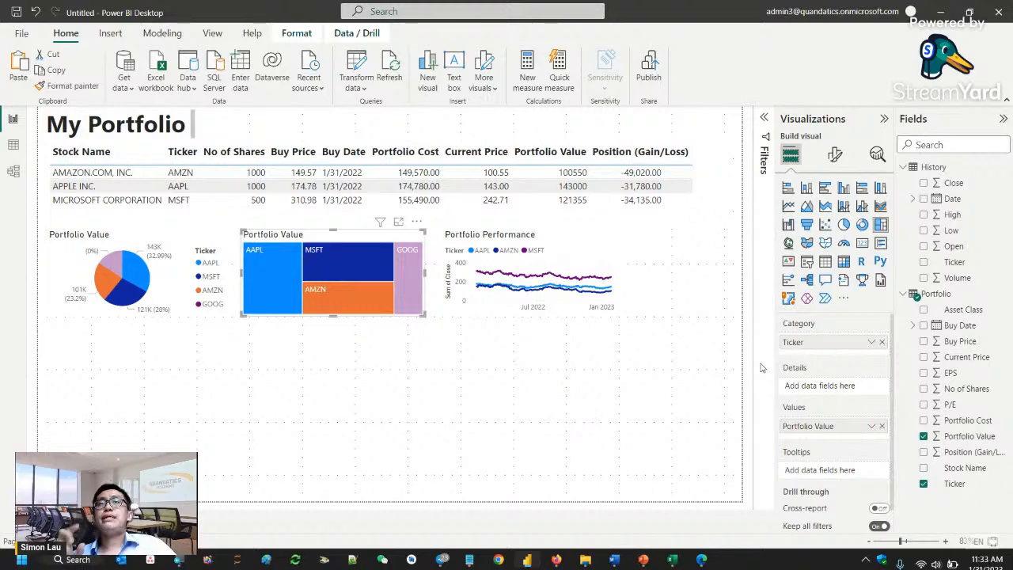
pyautogui.click(766, 121)
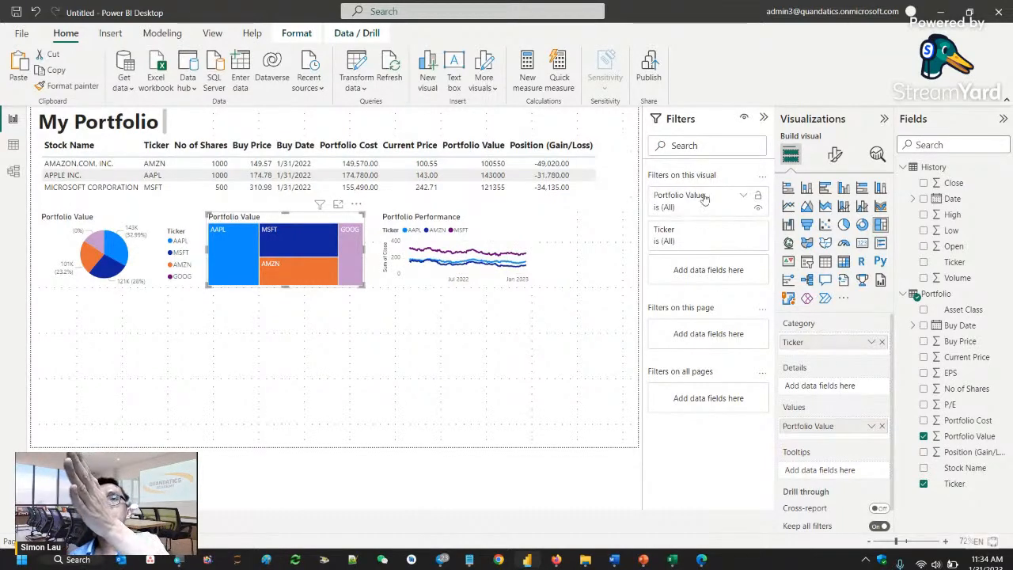
pyautogui.click(764, 119)
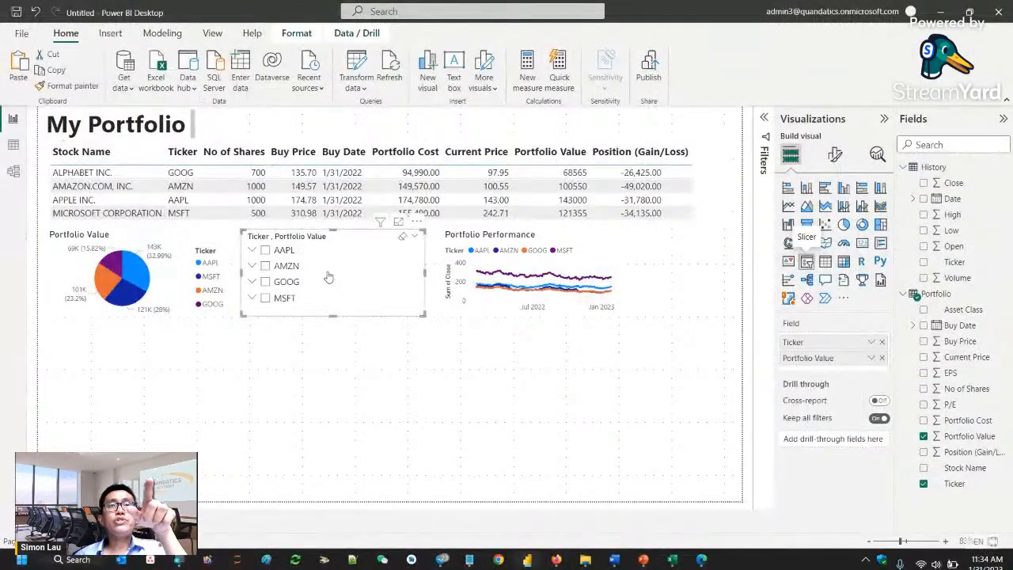
# - Try the treemap as a ticker slicer filtering the report to AMZN, and convert it back to a treemap
pyautogui.moveTo(332, 276); pyautogui.dragTo(414, 403)
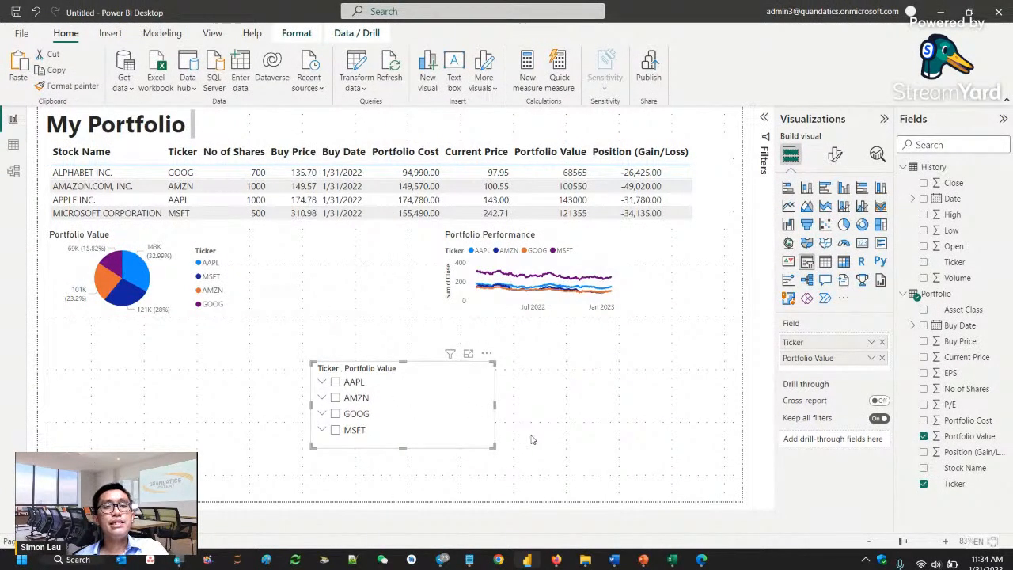
pyautogui.moveTo(409, 418); pyautogui.dragTo(339, 288)
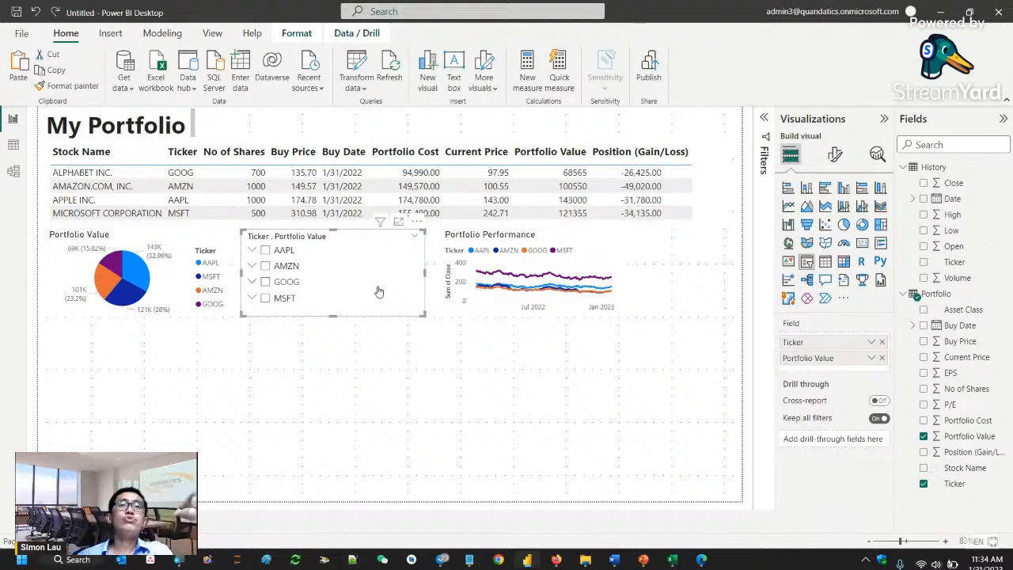
pyautogui.click(361, 271)
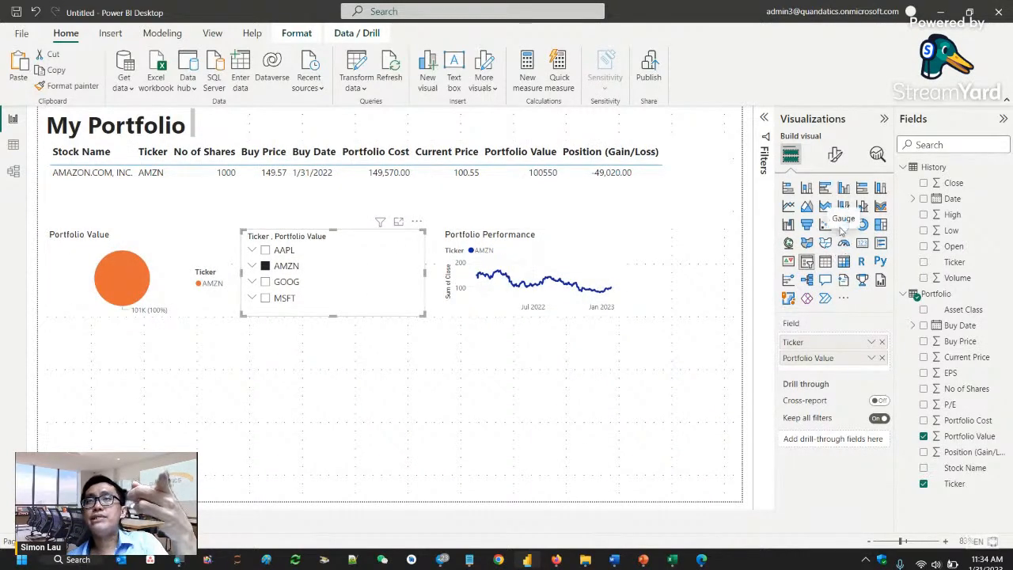
pyautogui.click(880, 224)
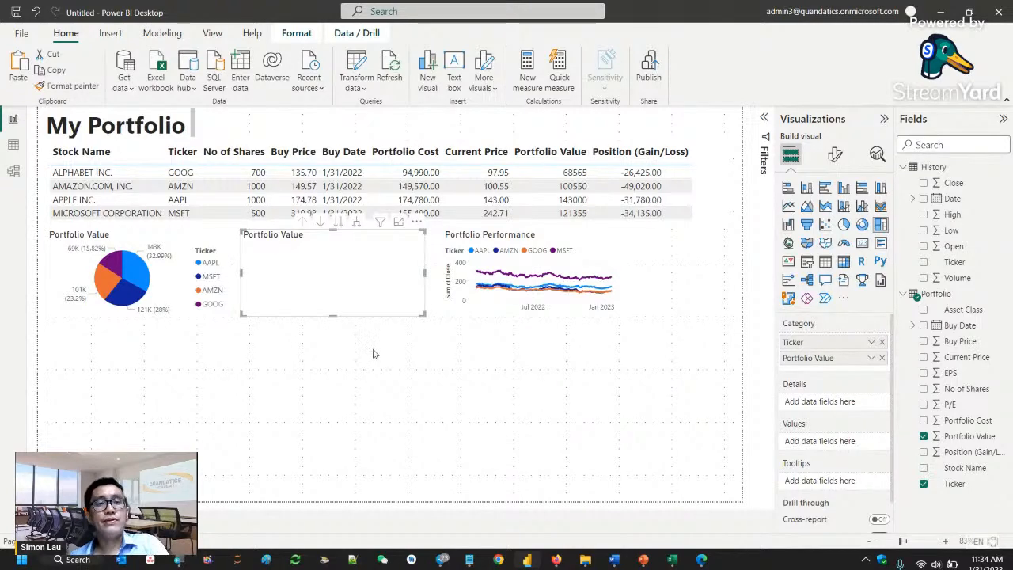
# - Remove the visual between the pie chart and the line chart, and move the Portfolio Performance chart beside the pie chart
pyautogui.hotkey('ctrl', 'z')
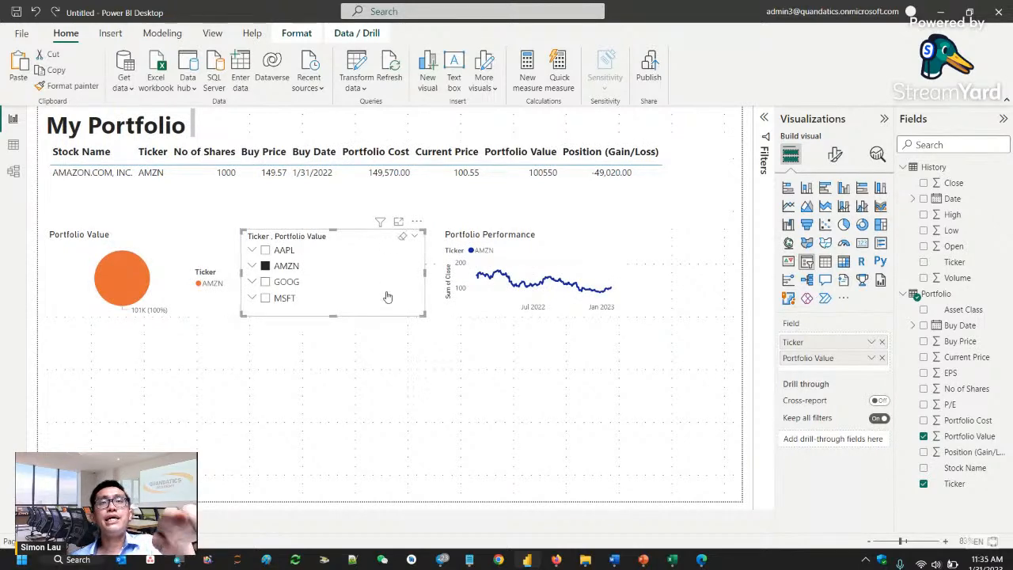
pyautogui.hotkey('ctrl', 'z')
pyautogui.hotkey('ctrl', 'z')
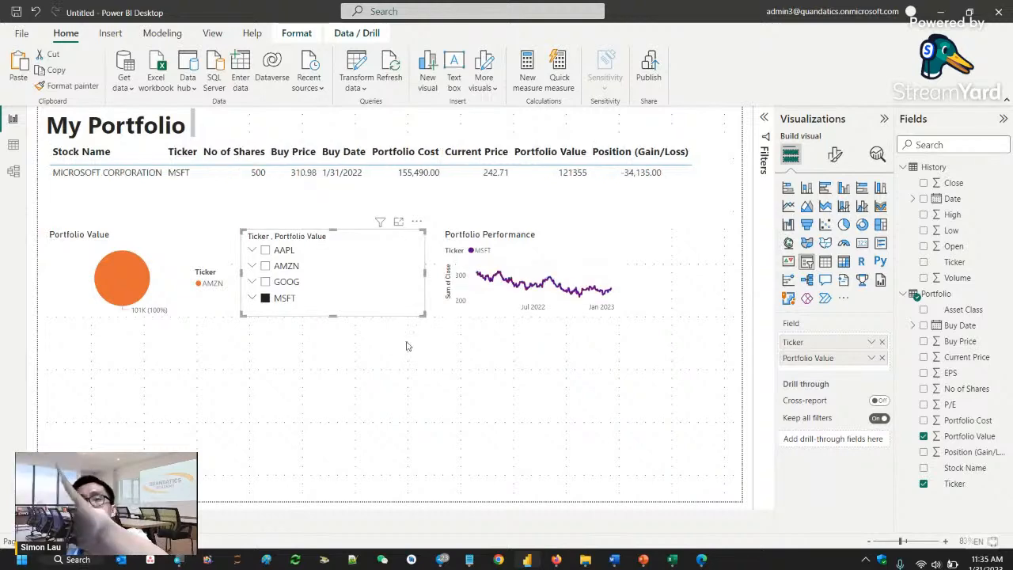
pyautogui.click(519, 287)
pyautogui.moveTo(578, 241); pyautogui.dragTo(393, 241)
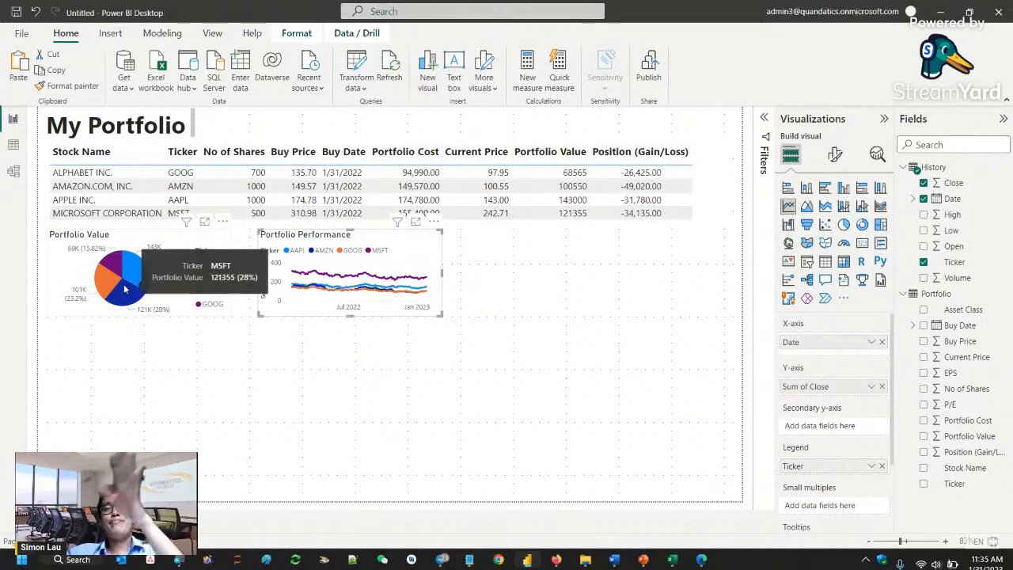
pyautogui.click(348, 432)
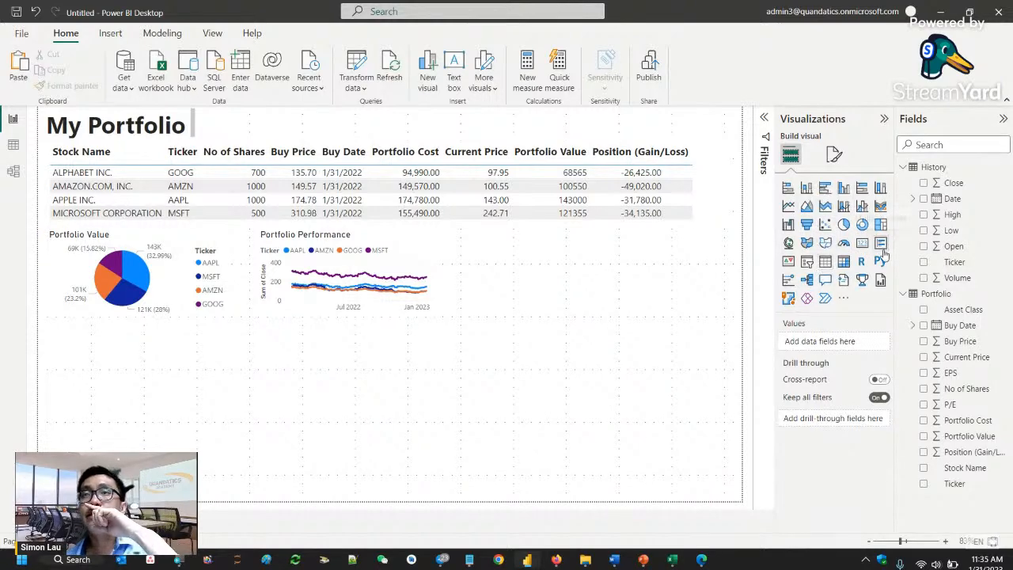
# - Add a slicer on the Portfolio table's Ticker field below the pie chart and try filtering the report by AAPL and AMZN
pyautogui.click(806, 262)
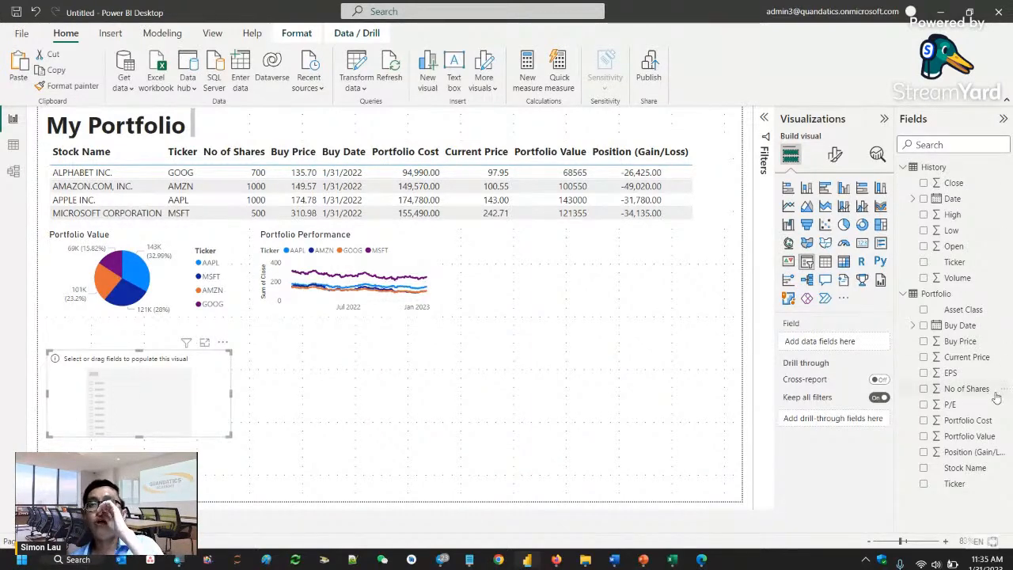
pyautogui.moveTo(955, 483); pyautogui.dragTo(162, 407)
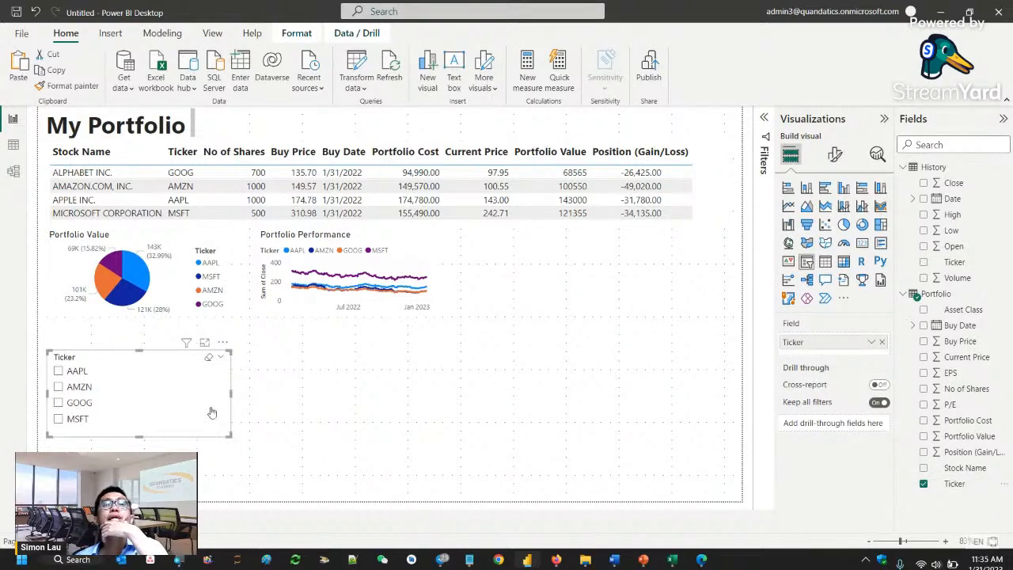
pyautogui.click(59, 372)
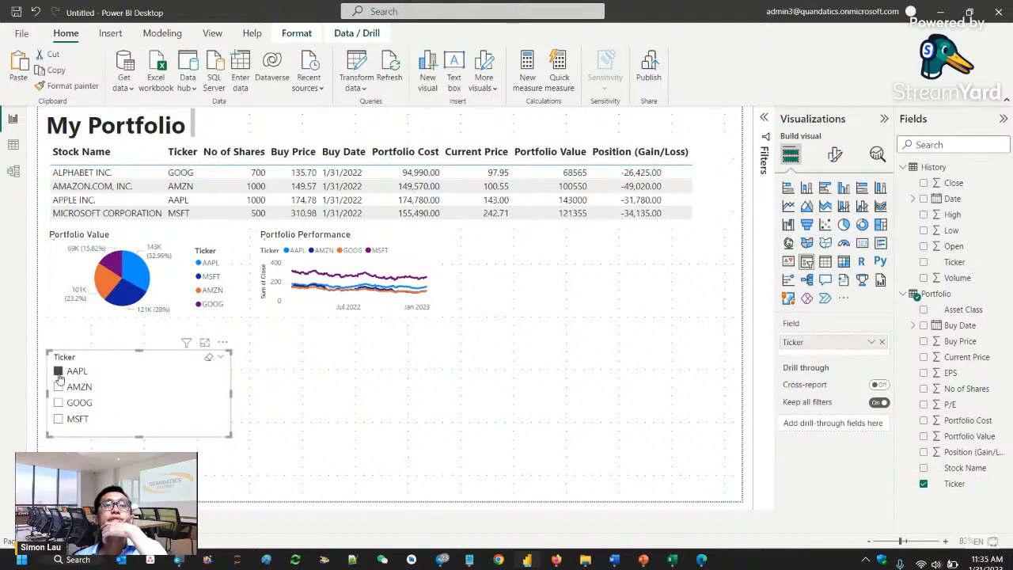
pyautogui.click(59, 387)
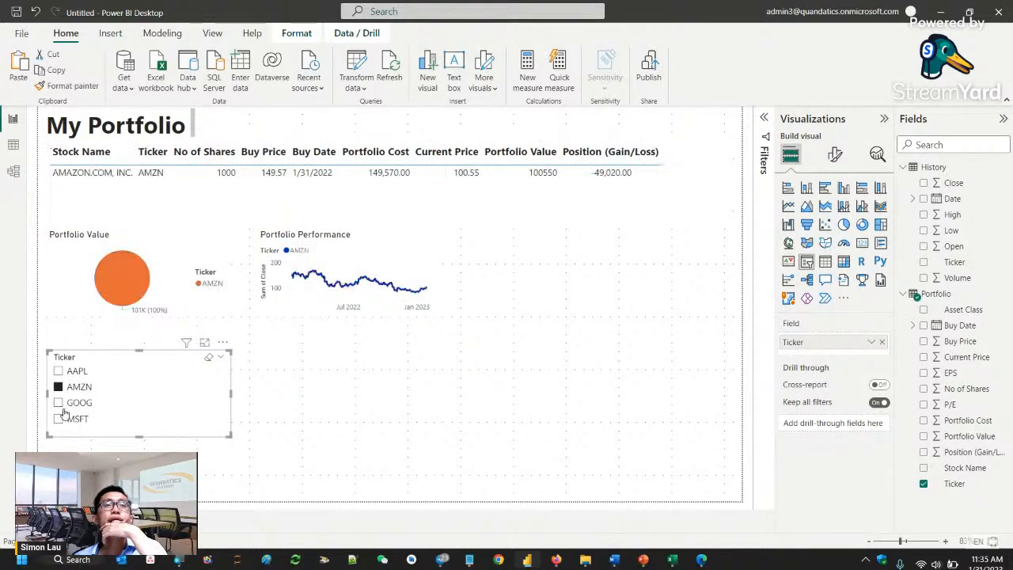
pyautogui.click(58, 403)
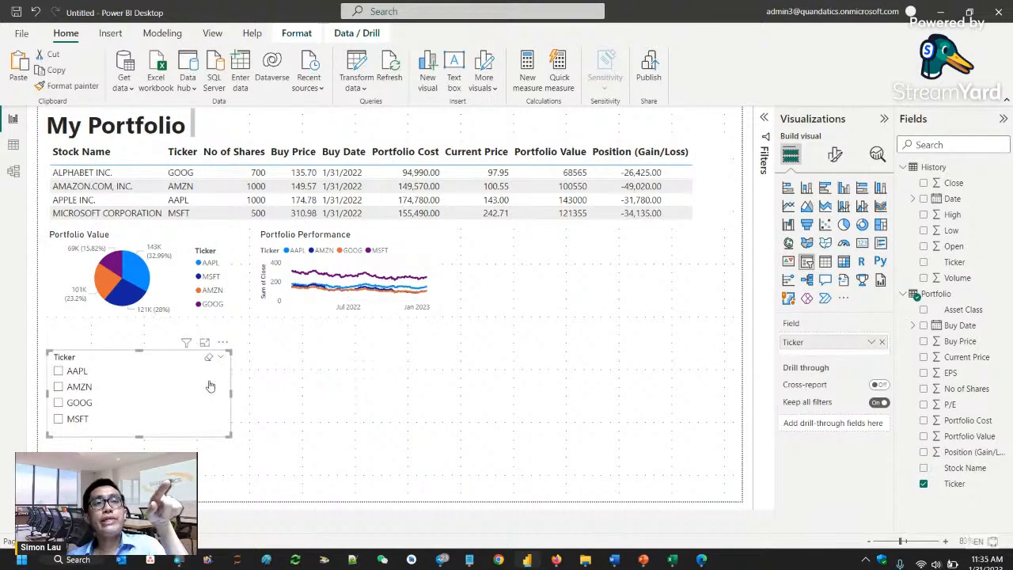
# - Try the Dropdown style for the Ticker slicer and look at its list of tickers
pyautogui.click(835, 156)
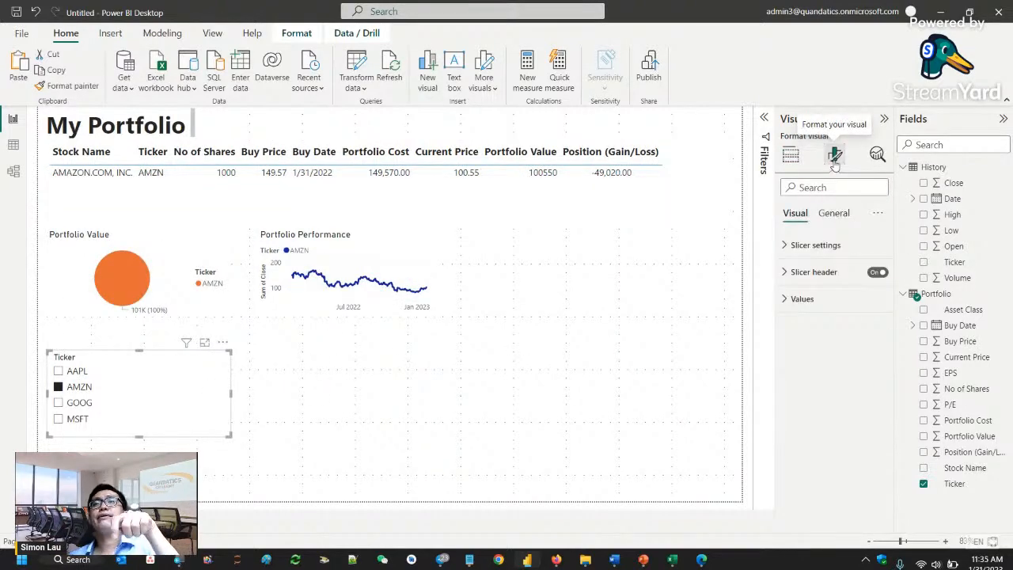
pyautogui.click(823, 247)
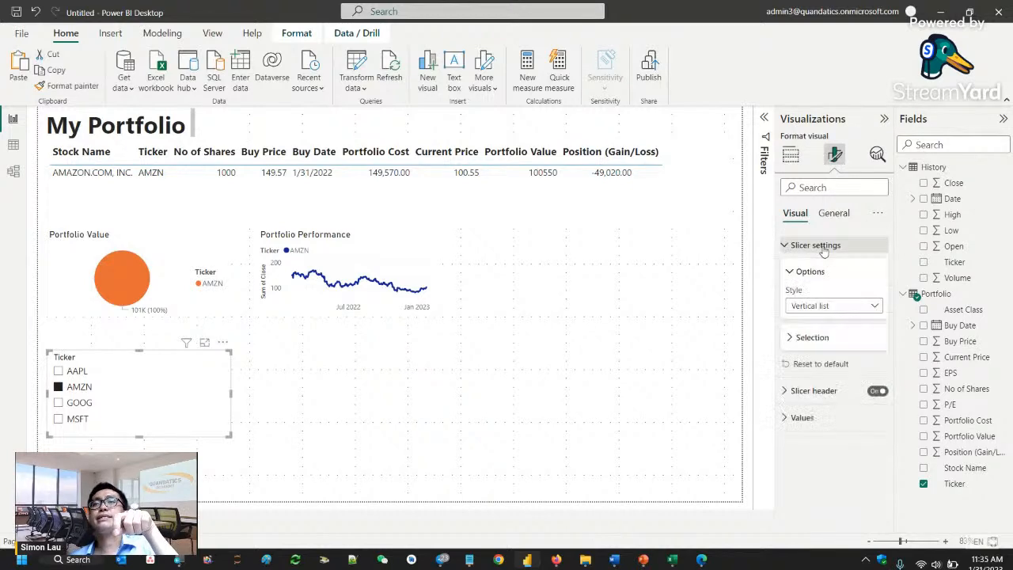
pyautogui.click(871, 307)
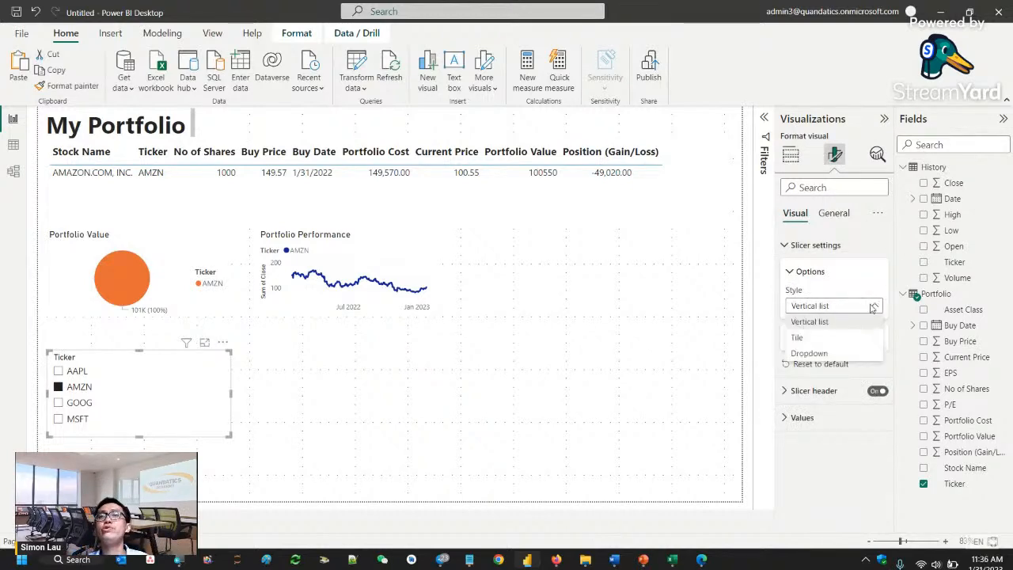
pyautogui.click(833, 353)
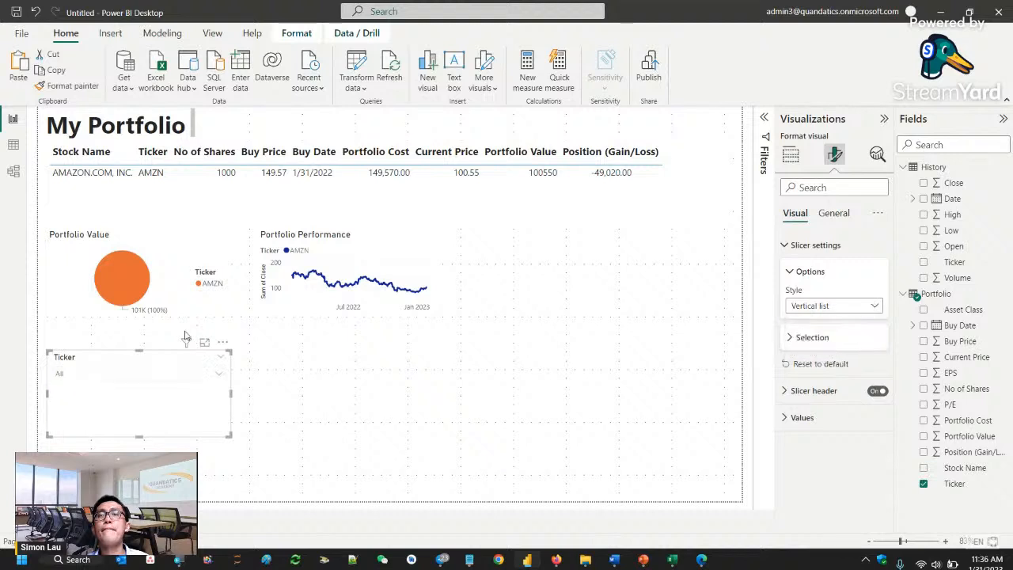
pyautogui.click(218, 374)
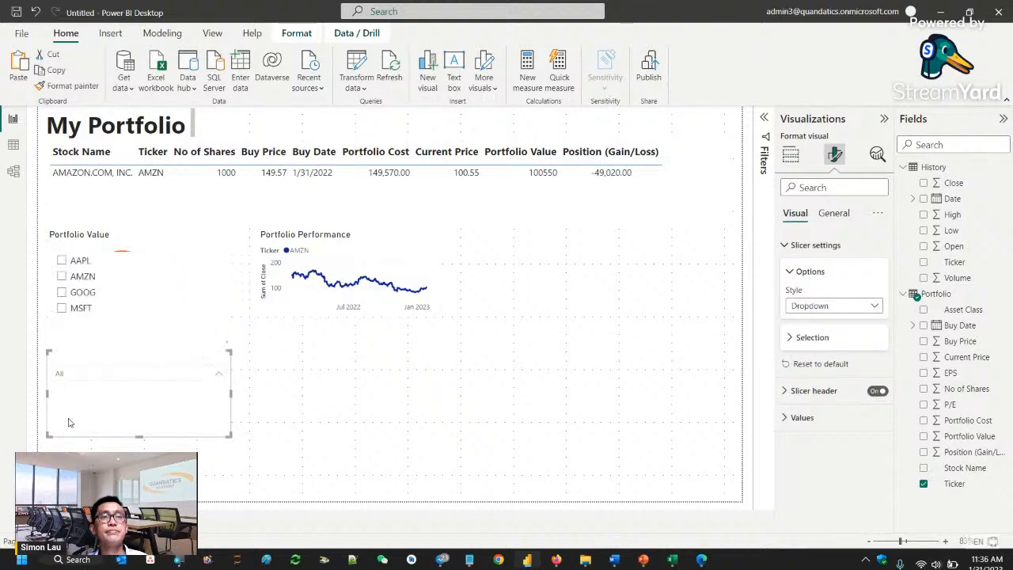
pyautogui.click(218, 379)
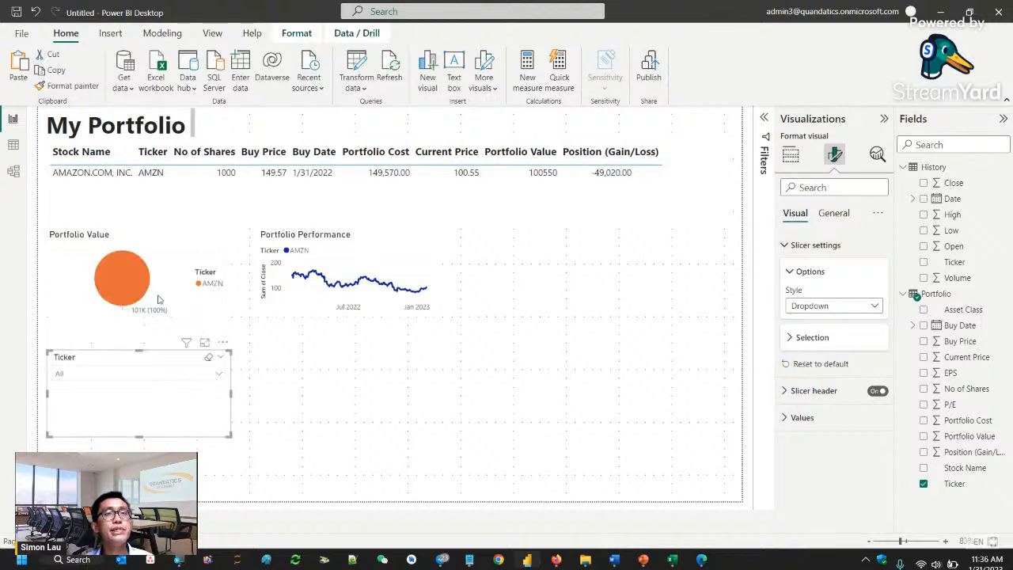
pyautogui.click(218, 377)
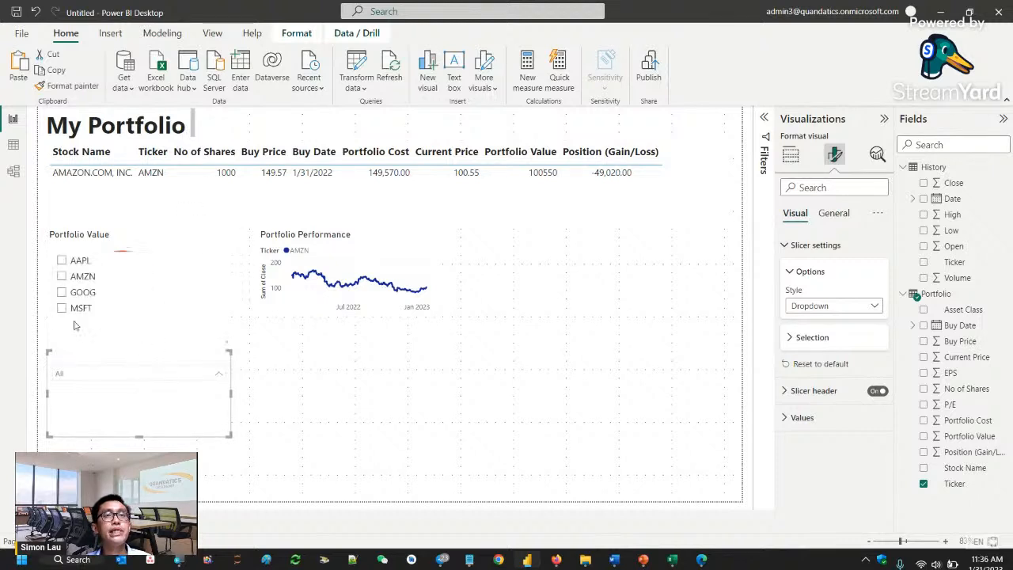
pyautogui.click(424, 425)
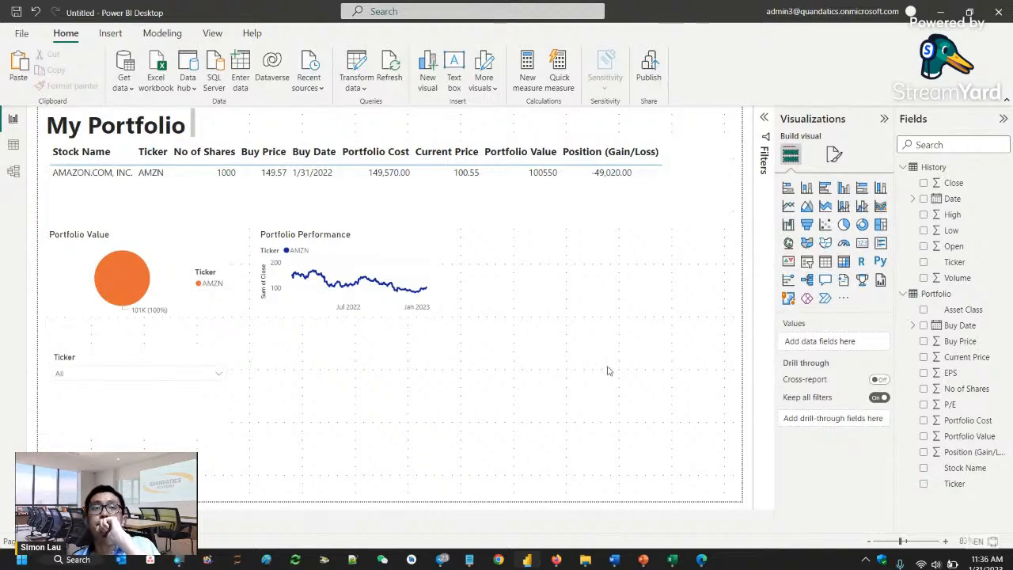
# - Set the Ticker slicer's style to Tile and turn on its "Select all" option
pyautogui.click(115, 395)
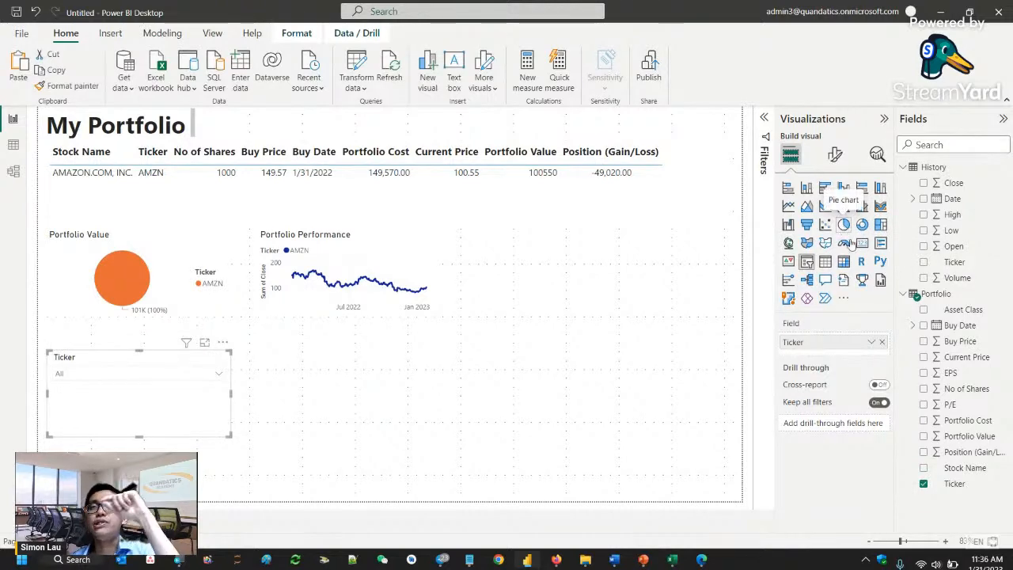
pyautogui.click(835, 154)
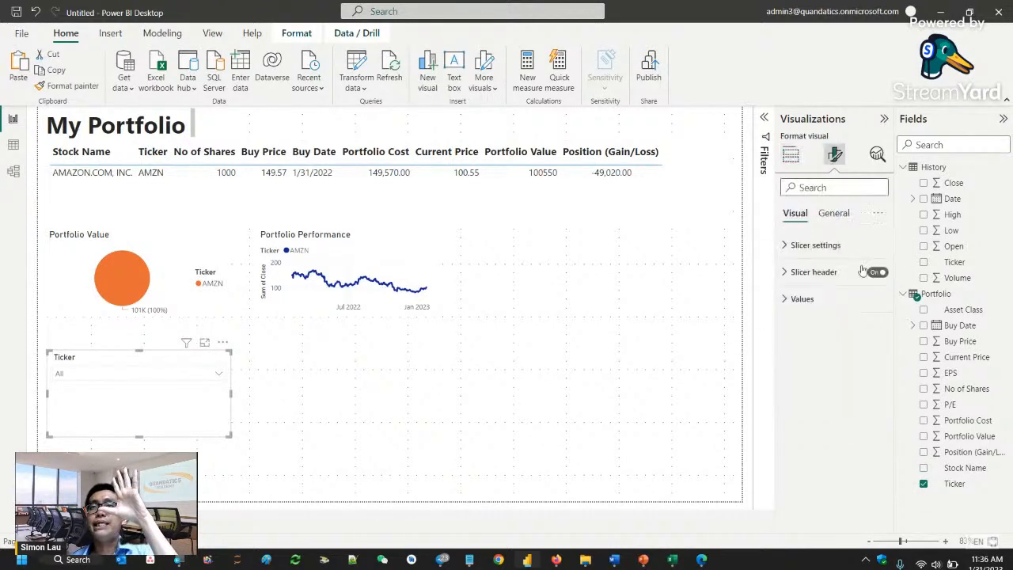
pyautogui.click(857, 250)
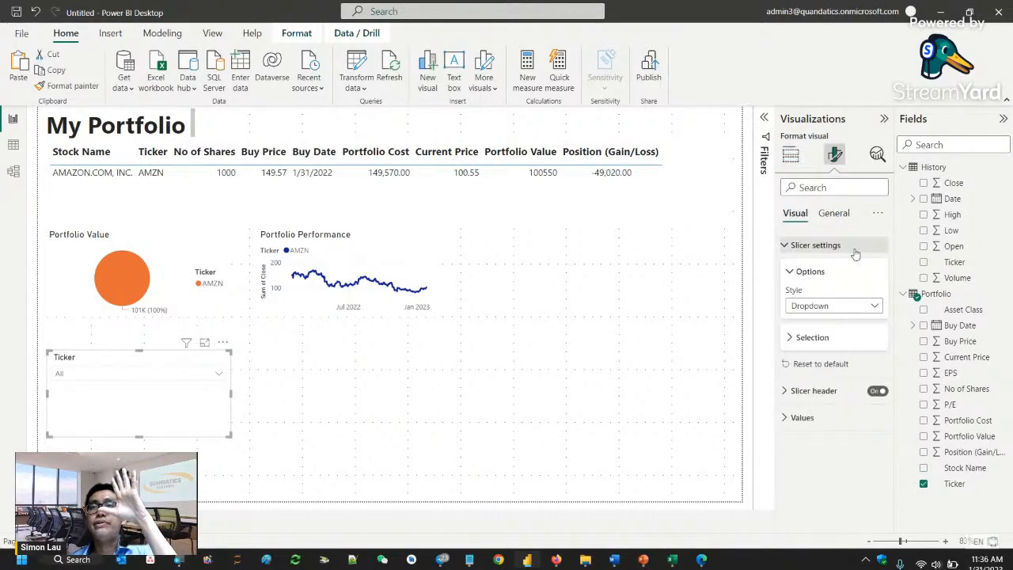
pyautogui.click(876, 308)
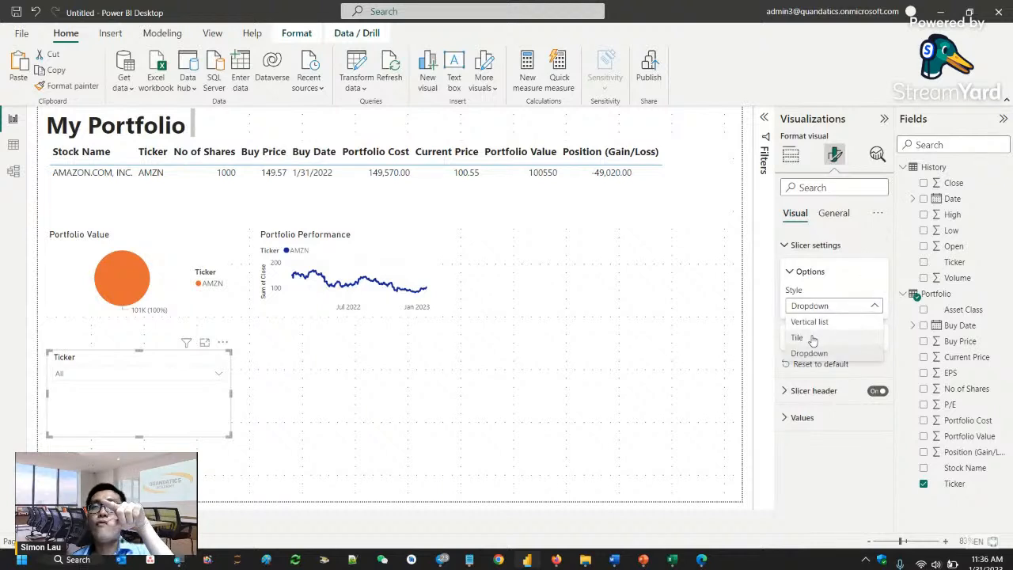
pyautogui.click(813, 338)
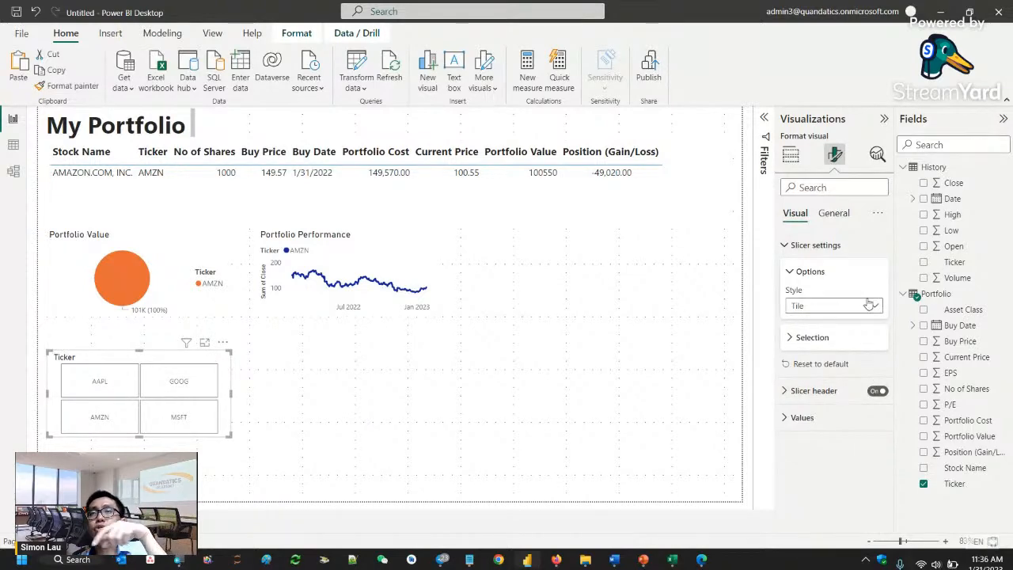
pyautogui.click(850, 339)
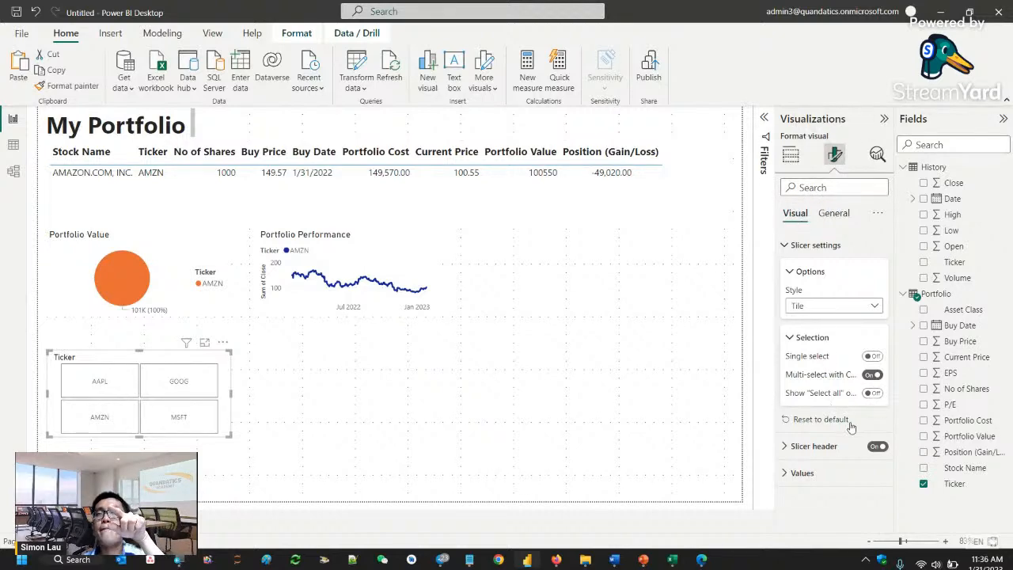
pyautogui.click(874, 393)
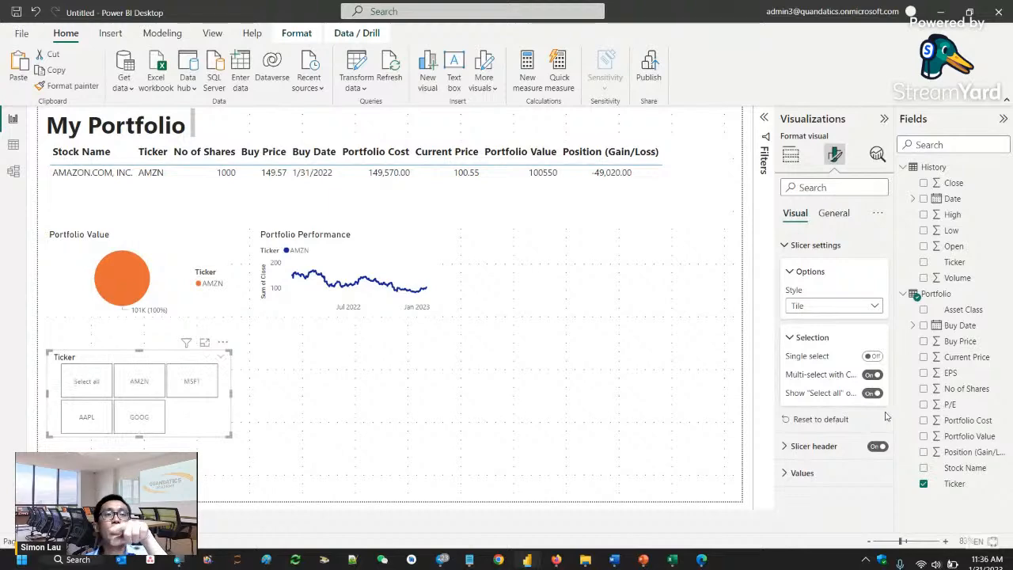
# - Select all tickers in the slicer and deselect GOOG and AMZN, filtering the report to AAPL and MSFT
pyautogui.click(86, 381)
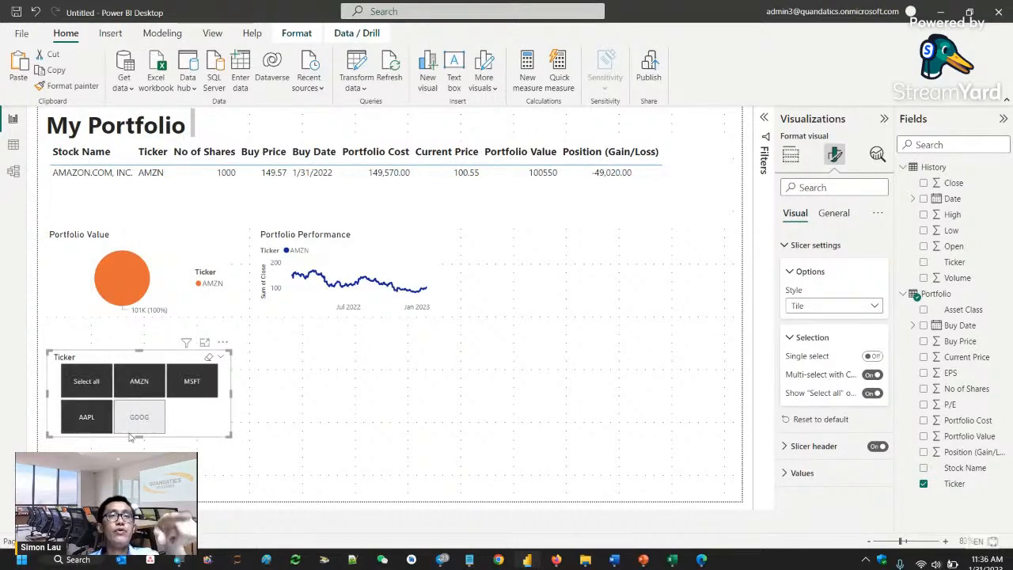
pyautogui.click(155, 426)
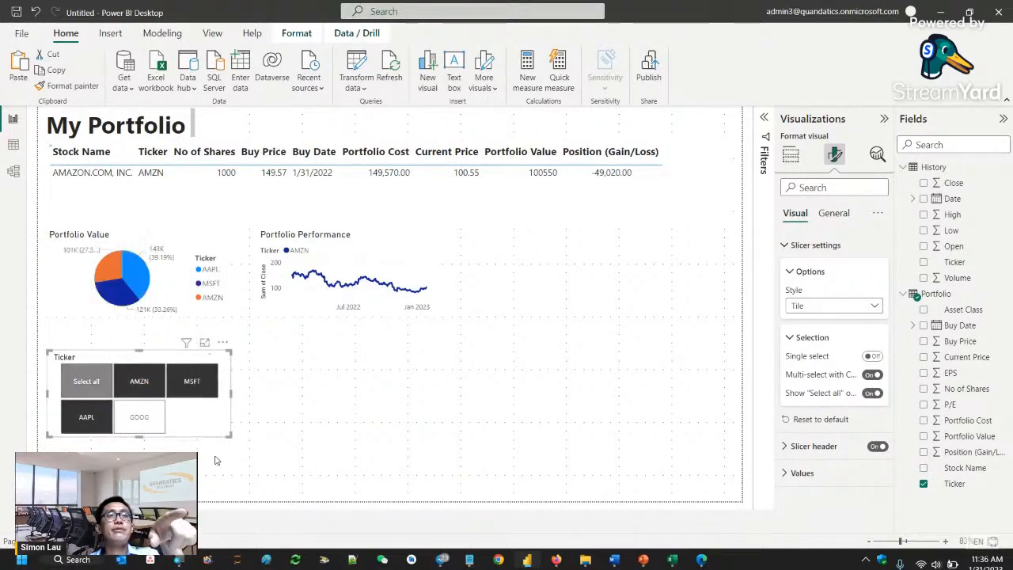
pyautogui.click(380, 317)
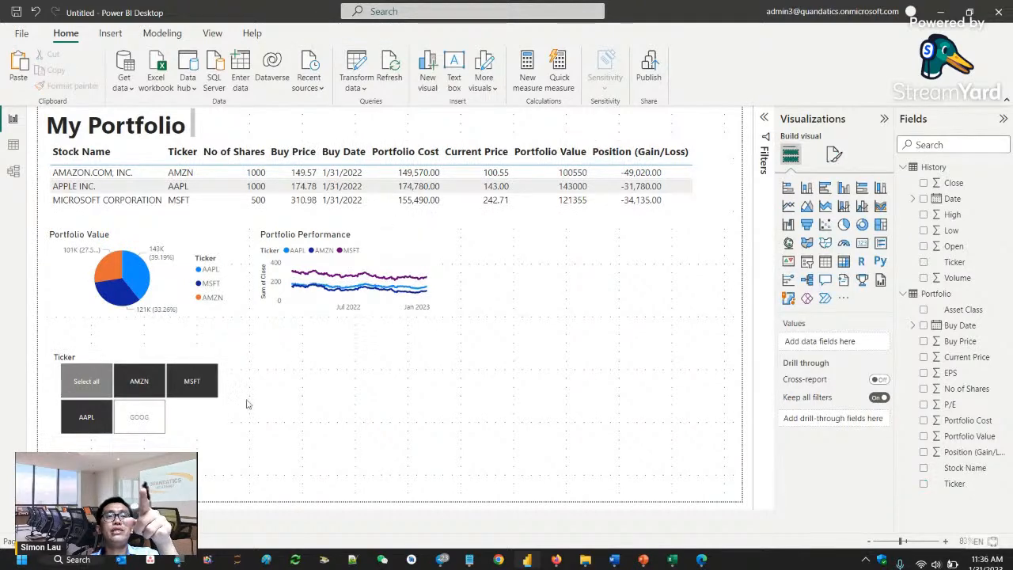
pyautogui.click(155, 391)
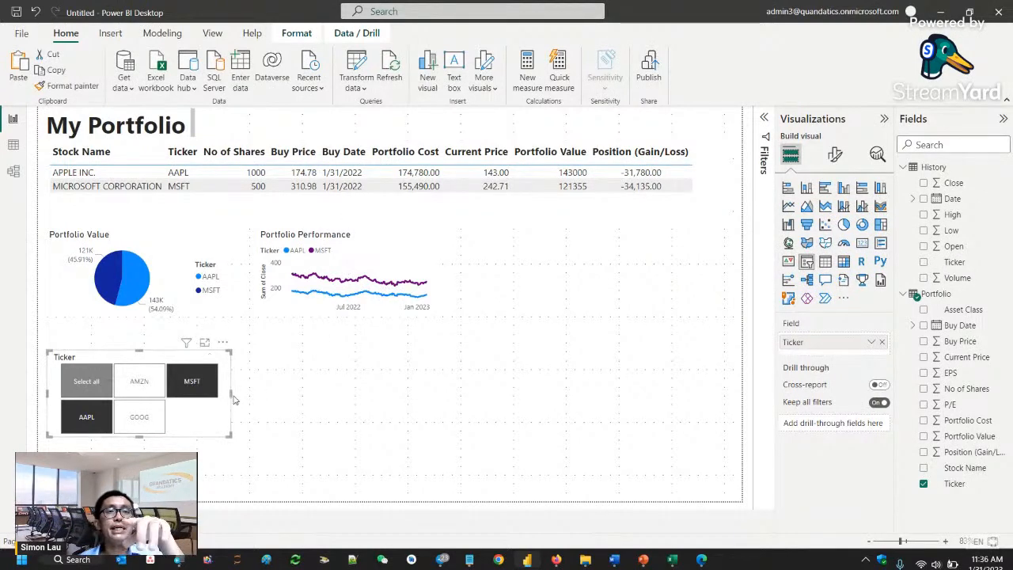
# - Resize the Ticker slicer to a single row of tiles and place it beside the My Portfolio title
pyautogui.moveTo(233, 399); pyautogui.dragTo(516, 404)
pyautogui.moveTo(280, 438); pyautogui.dragTo(294, 384)
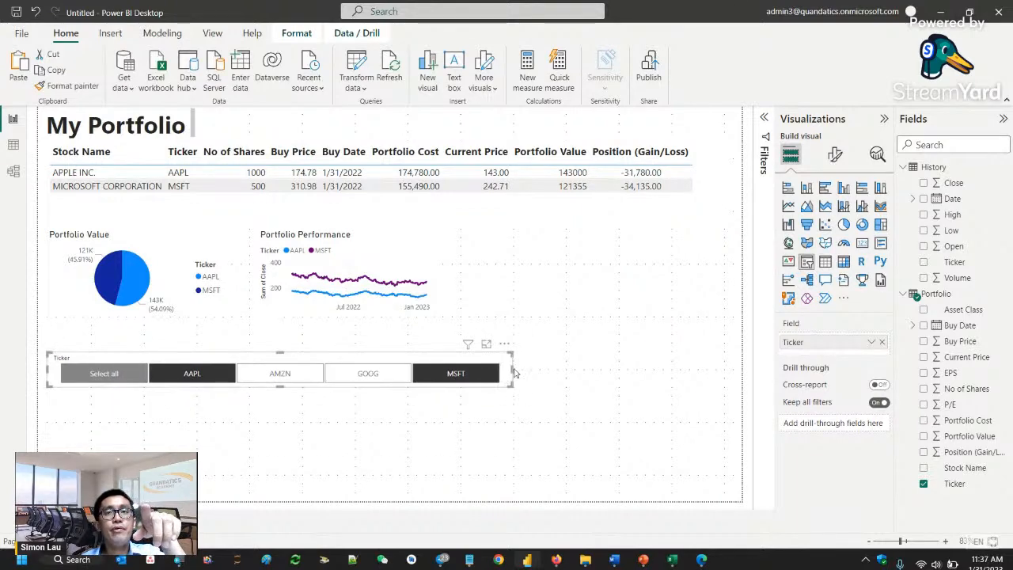
pyautogui.moveTo(512, 368); pyautogui.dragTo(388, 105)
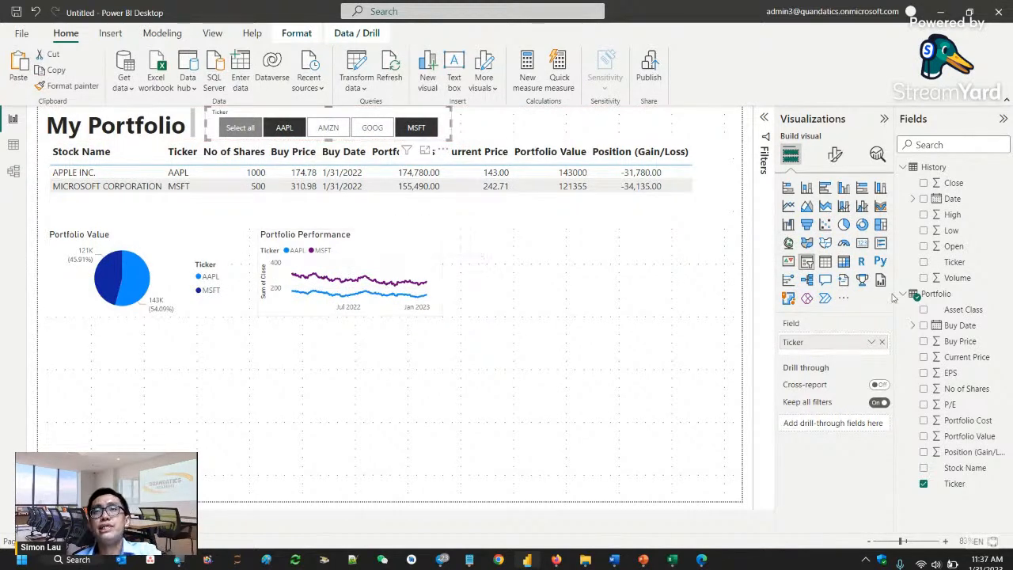
# - Turn off the Ticker slicer's header
pyautogui.click(834, 154)
pyautogui.click(833, 213)
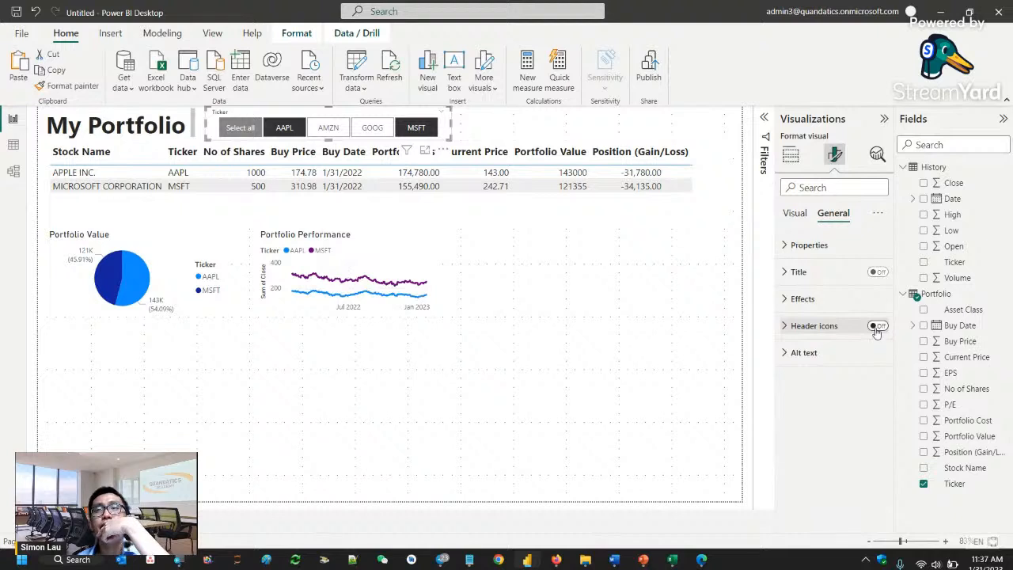
pyautogui.click(795, 214)
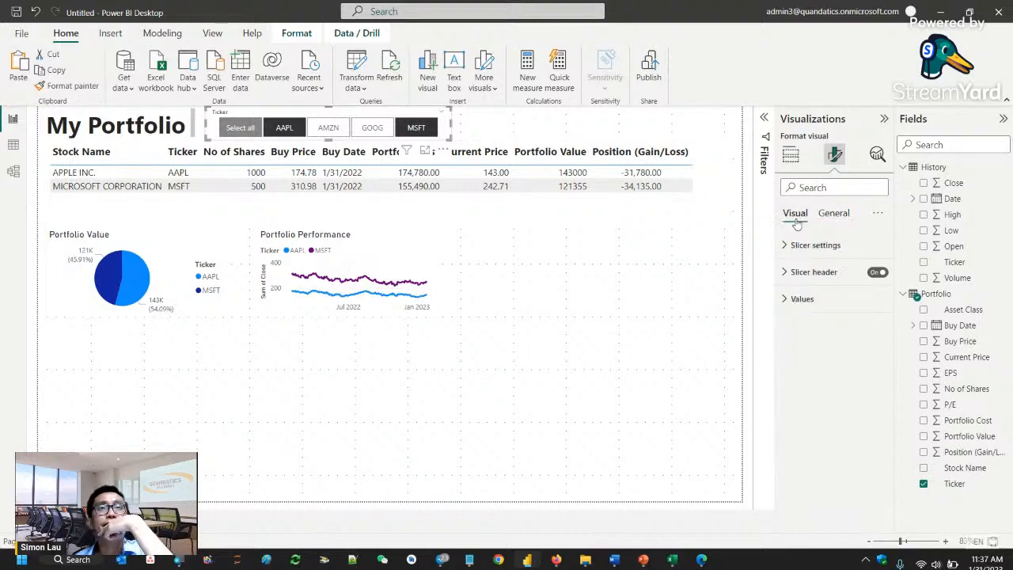
pyautogui.click(877, 272)
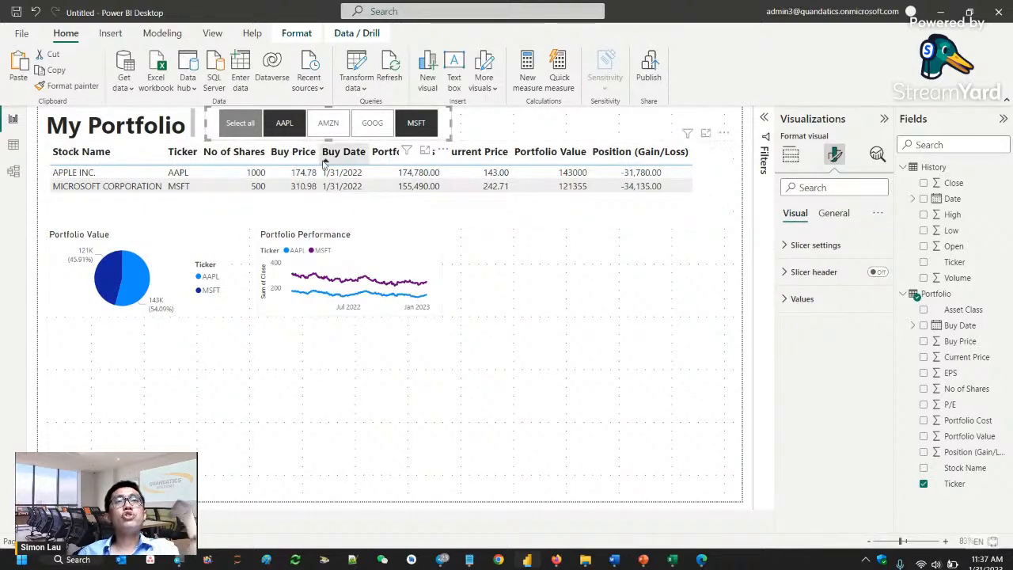
pyautogui.keyDown('ctrl'); pyautogui.click(295, 125); pyautogui.keyUp('ctrl')
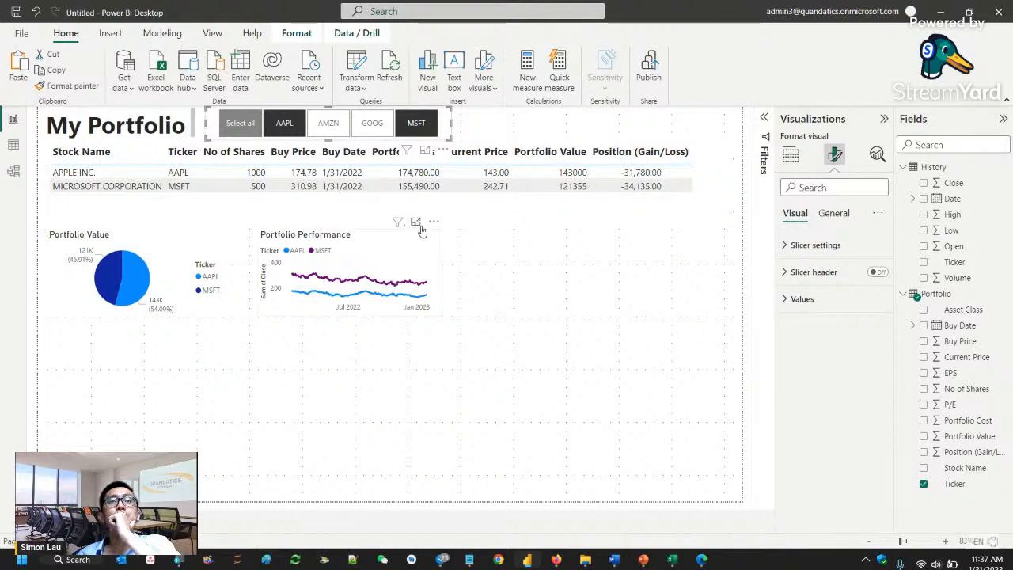
# - Add an empty slicer visual to the report and place it beside the Portfolio Performance chart
pyautogui.click(415, 223)
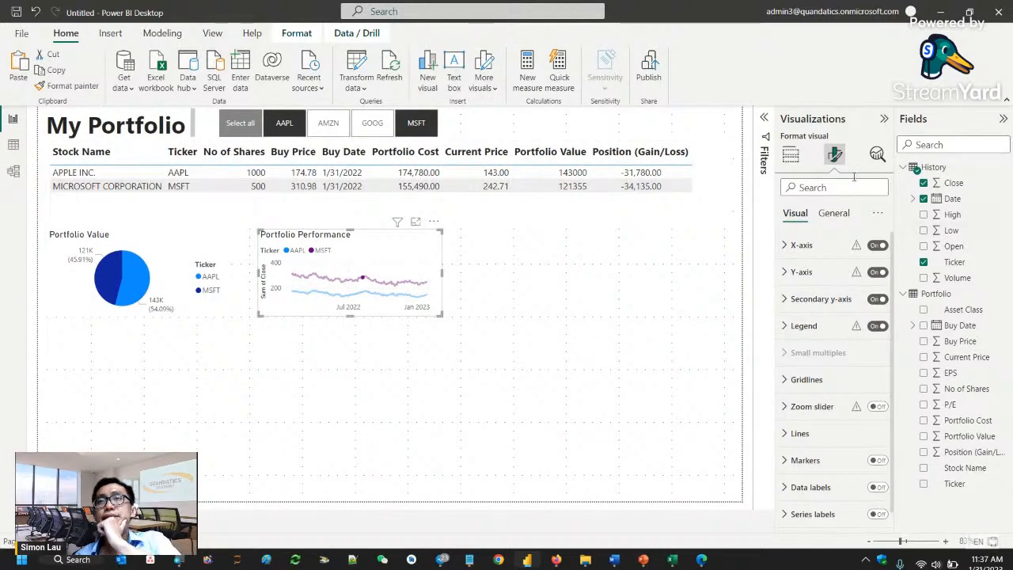
pyautogui.click(790, 157)
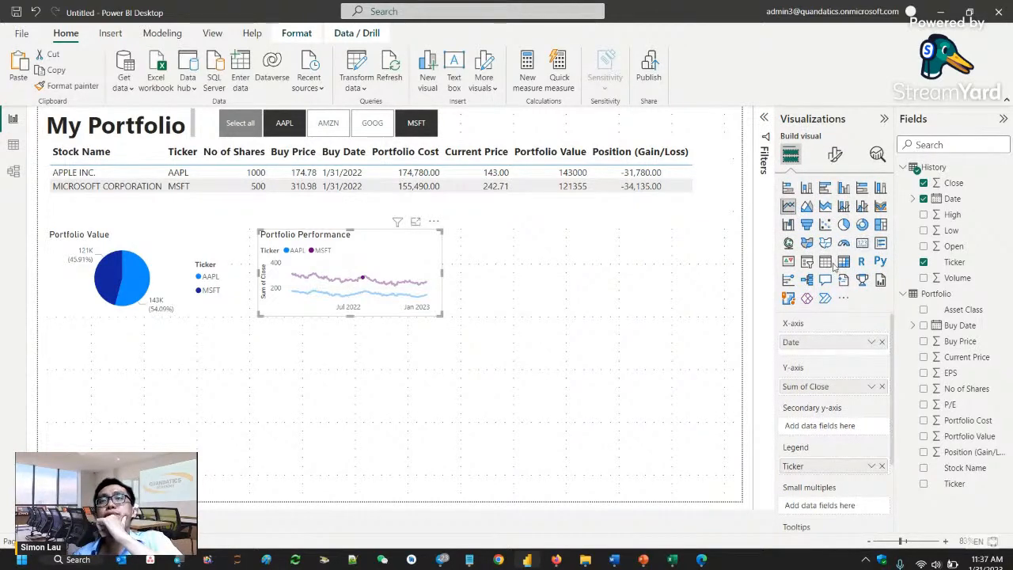
pyautogui.click(633, 362)
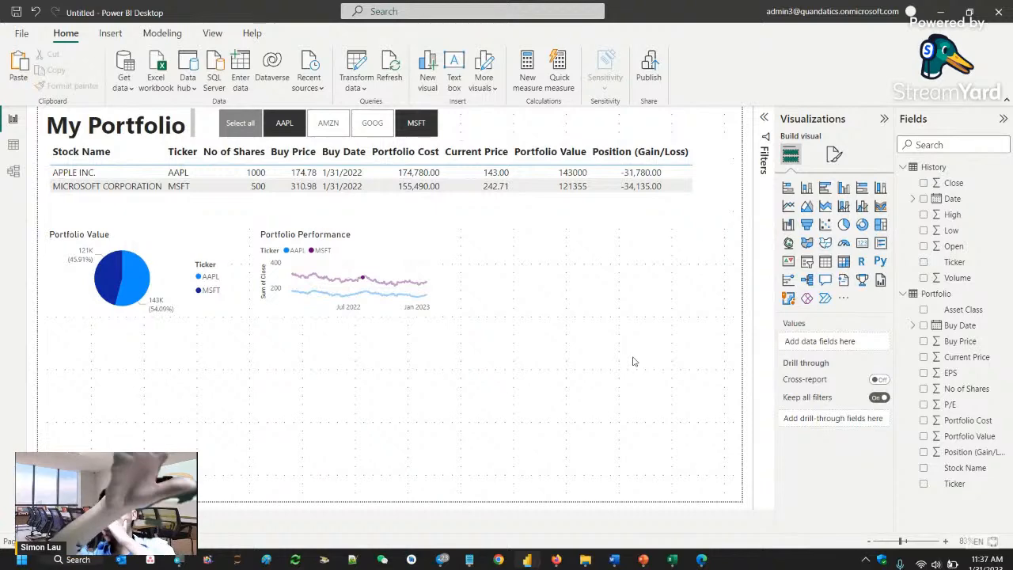
pyautogui.click(808, 263)
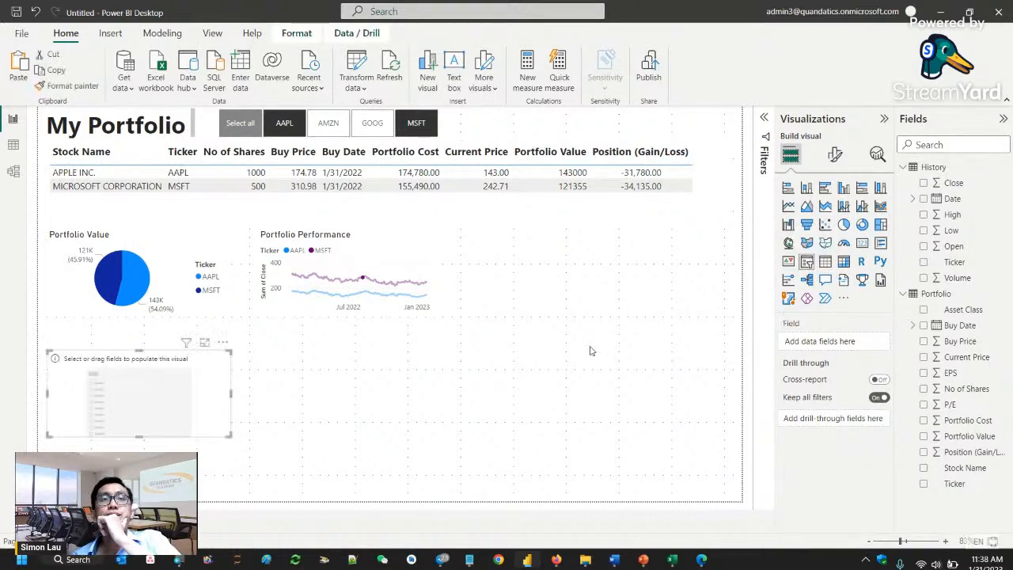
pyautogui.moveTo(148, 417); pyautogui.dragTo(606, 273)
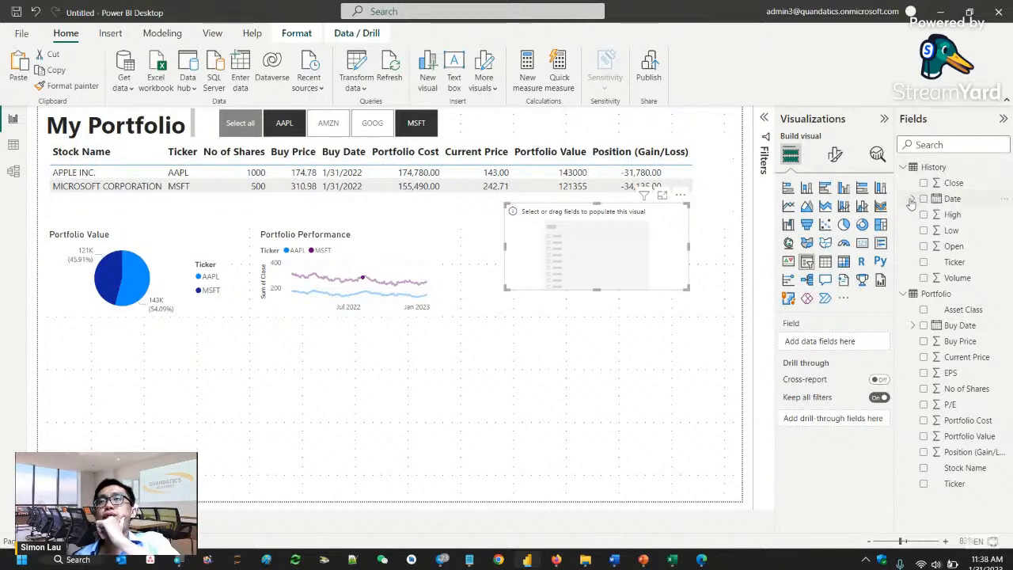
# - Populate the new slicer with the Date field from the History table
pyautogui.moveTo(949, 202)
pyautogui.mouseDown()
pyautogui.moveTo(577, 255)
pyautogui.moveTo(831, 224)
pyautogui.moveTo(935, 198)
pyautogui.mouseUp()
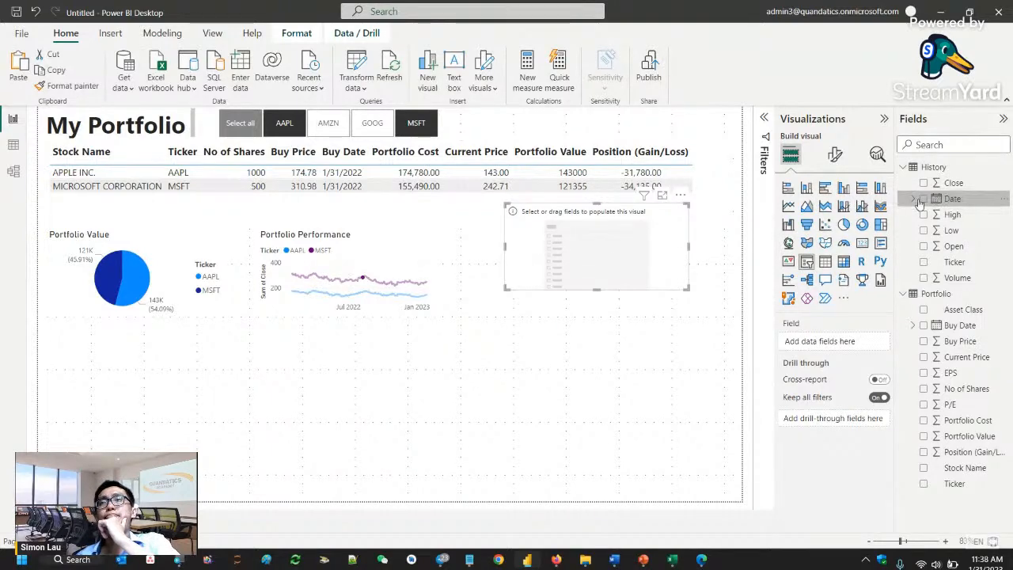
pyautogui.click(914, 199)
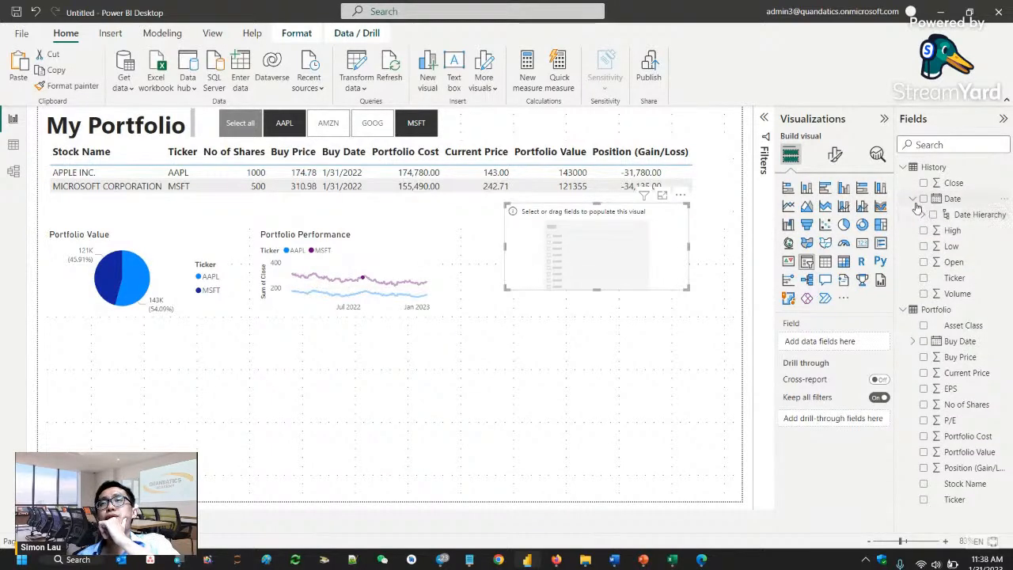
pyautogui.click(914, 200)
pyautogui.moveTo(950, 199); pyautogui.dragTo(618, 252)
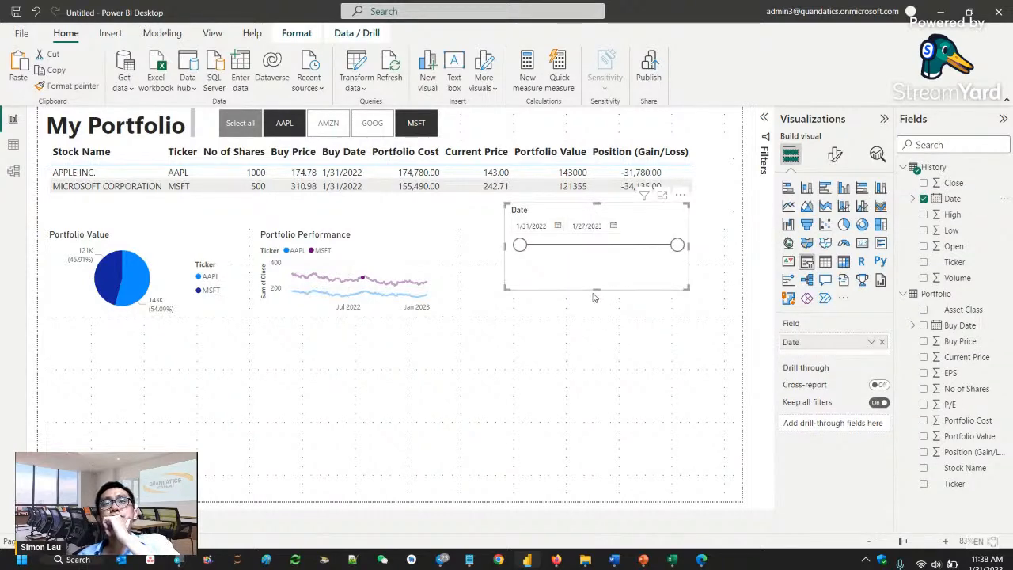
# - Shorten the Date slicer and place it beside the Ticker slicer, undoing the further height reduction that hides its range slider
pyautogui.moveTo(594, 297); pyautogui.dragTo(610, 244)
pyautogui.moveTo(639, 210); pyautogui.dragTo(578, 115)
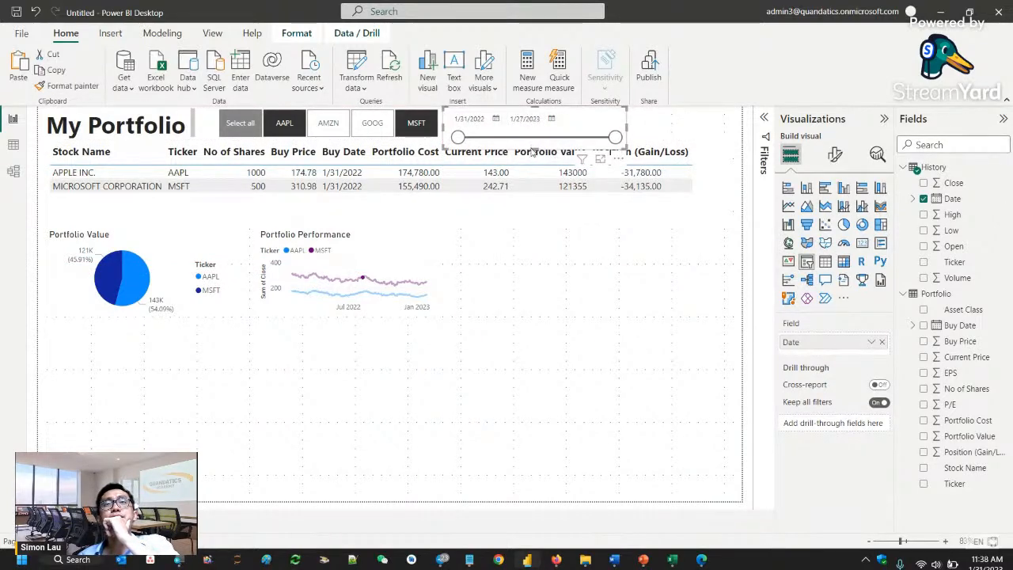
pyautogui.click(538, 151)
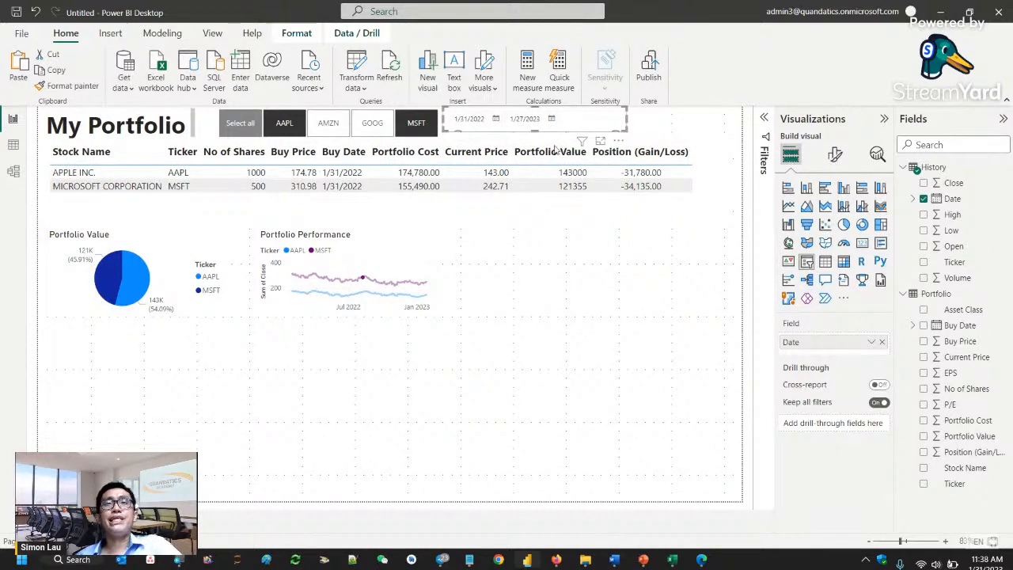
pyautogui.hotkey('ctrl', 'z')
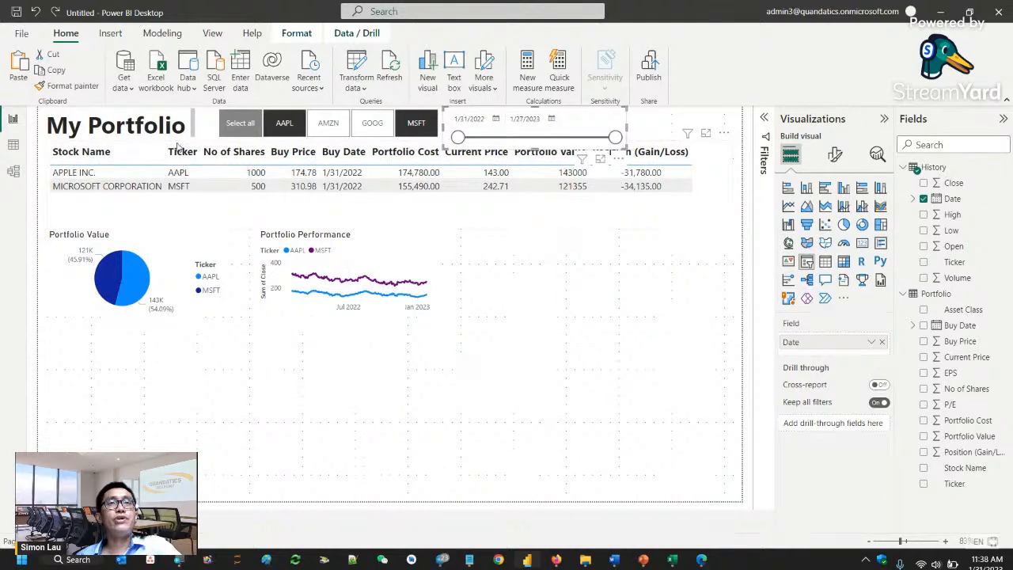
# - Move the holdings table slightly down to make room for the Date slicer above it
pyautogui.click(176, 150)
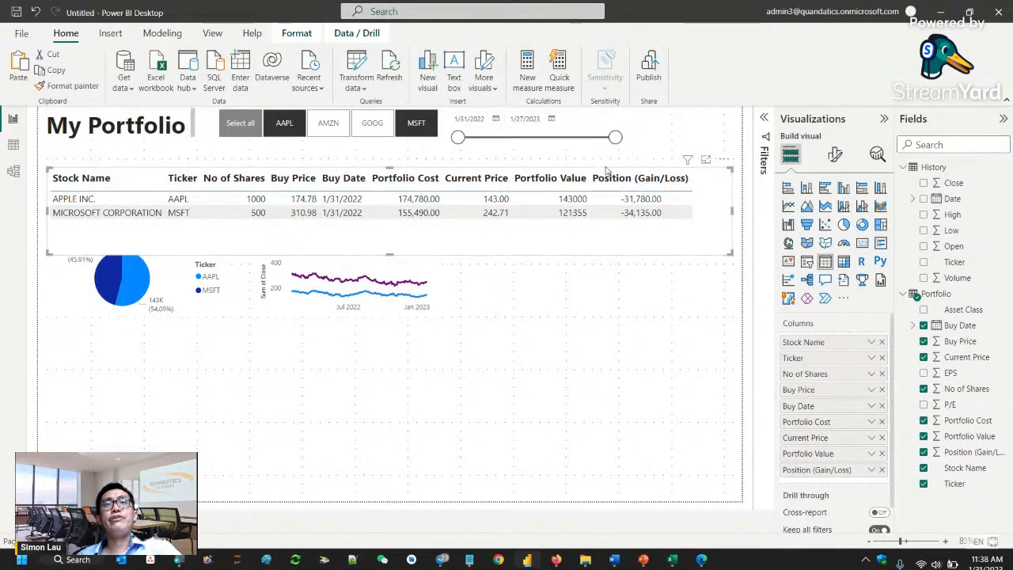
pyautogui.click(607, 167)
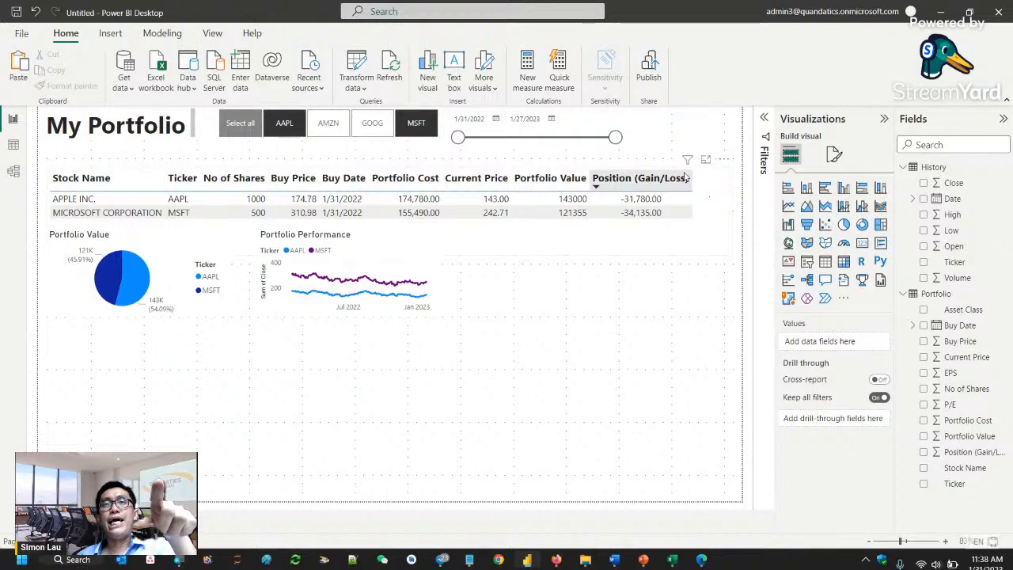
pyautogui.moveTo(700, 174); pyautogui.dragTo(699, 160)
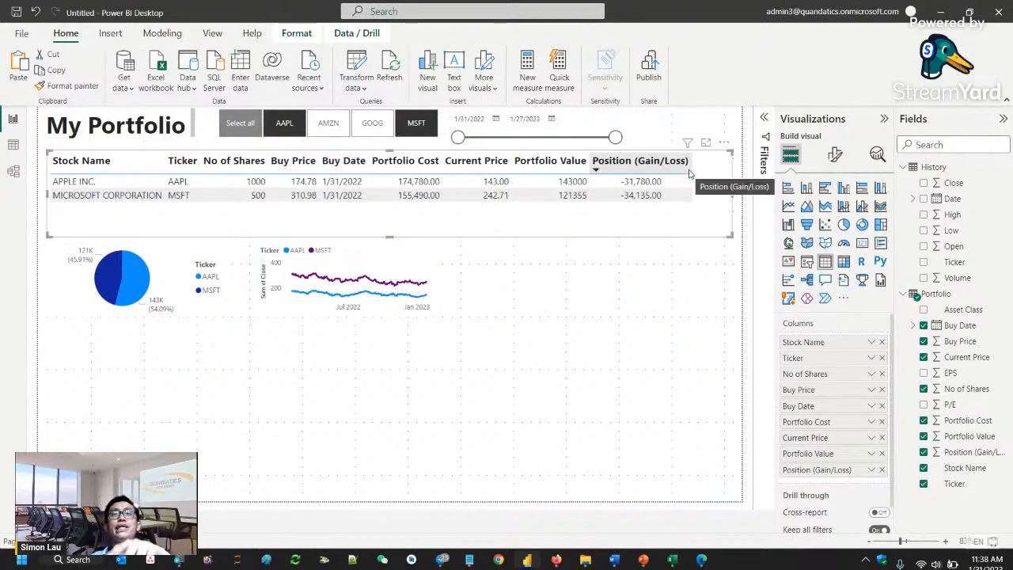
# - Narrow the Date slicer and set its date range to 1/31/2022 through 11/28/2022
pyautogui.click(623, 130)
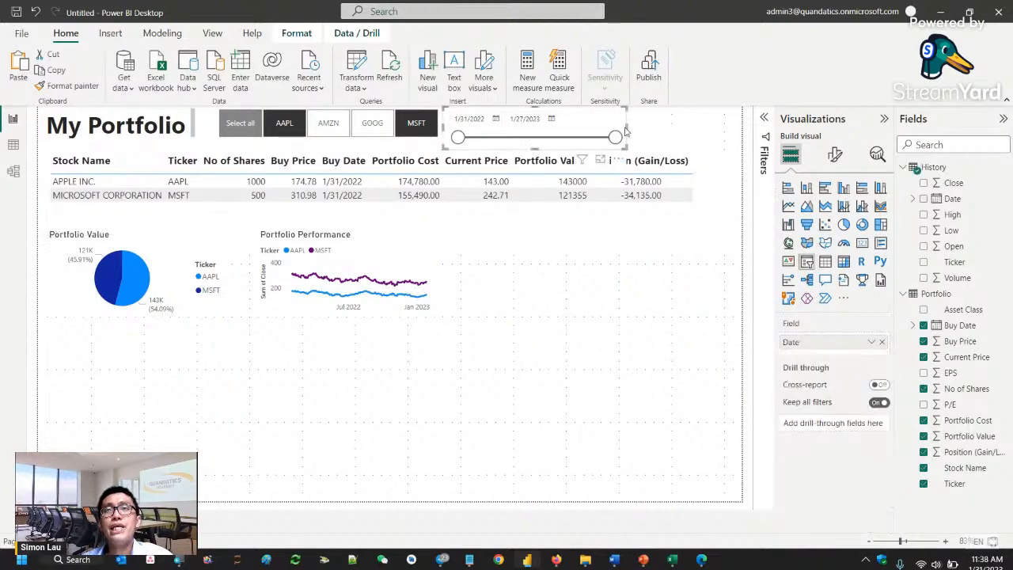
pyautogui.click(630, 133)
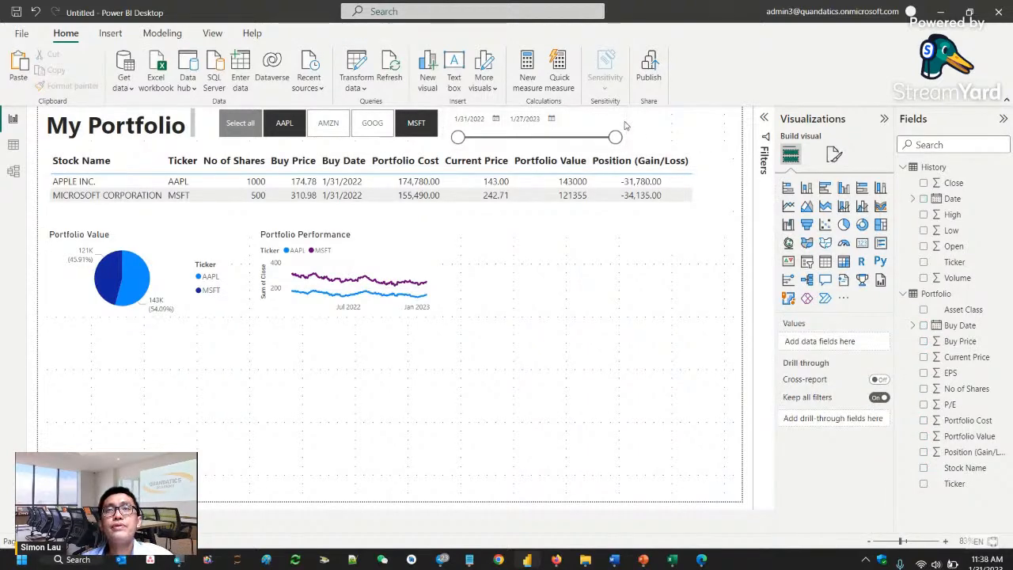
pyautogui.click(626, 127)
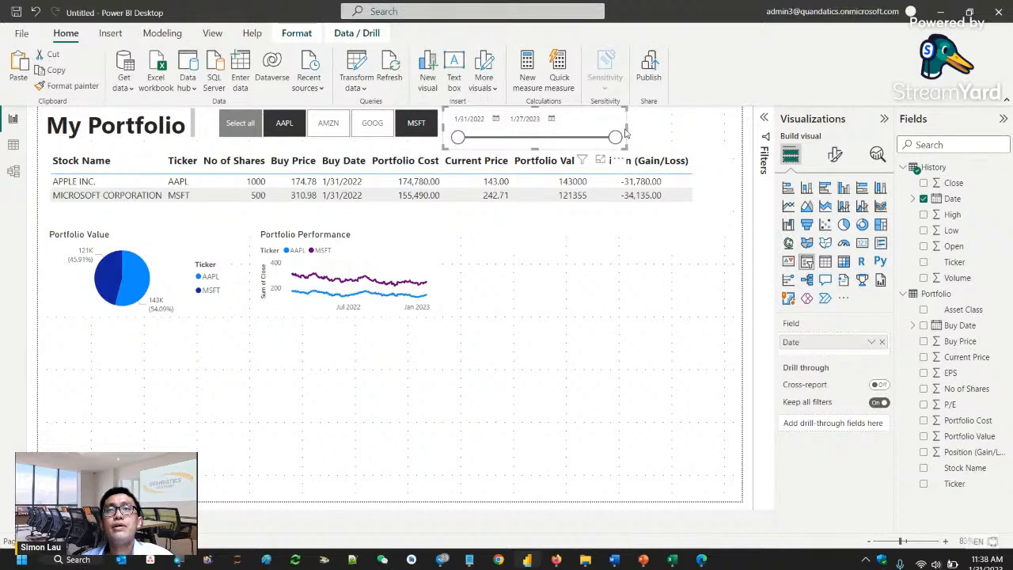
pyautogui.moveTo(625, 128); pyautogui.dragTo(564, 130)
pyautogui.moveTo(457, 137); pyautogui.dragTo(495, 138)
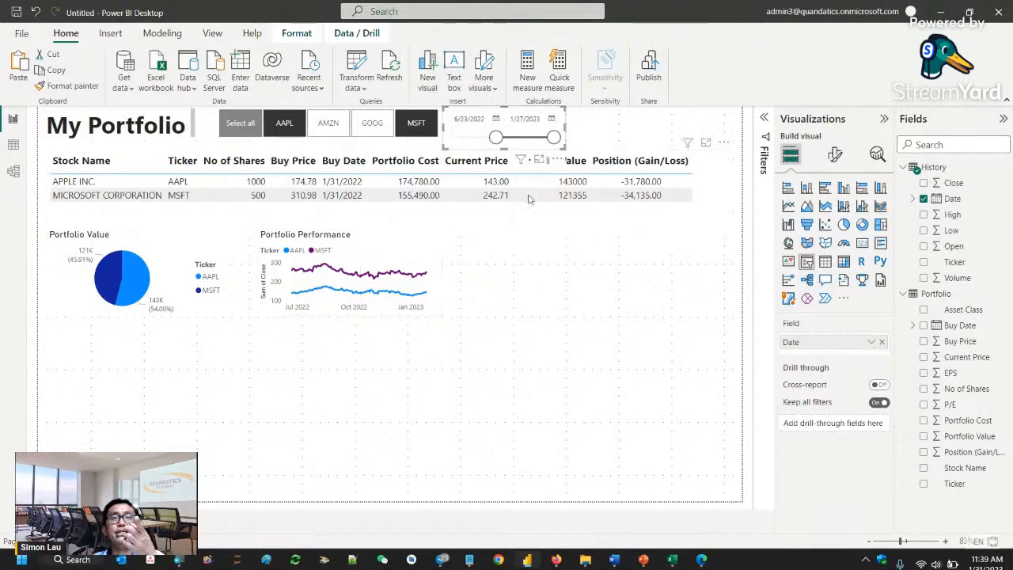
pyautogui.moveTo(546, 139); pyautogui.dragTo(457, 138)
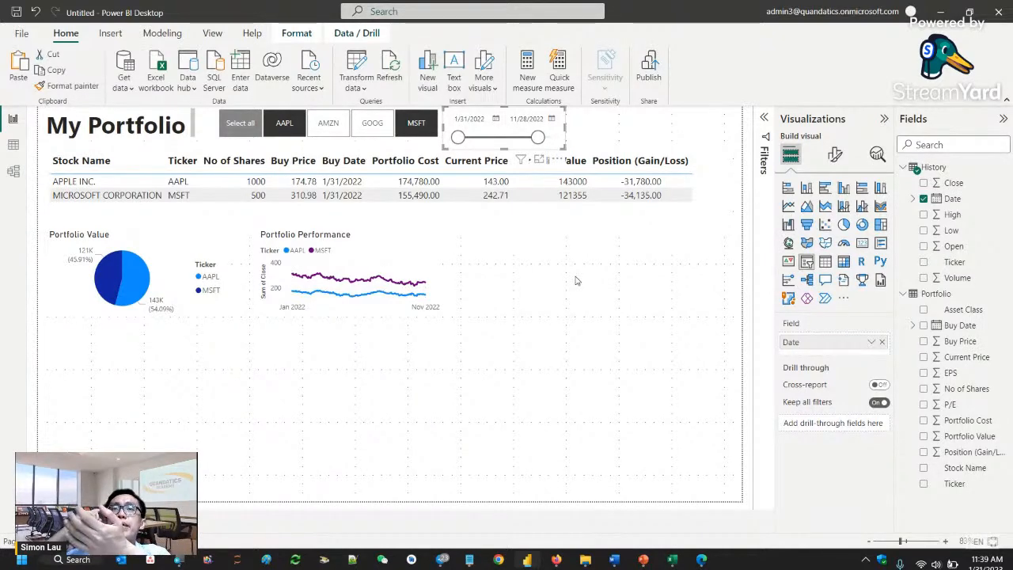
# - Add a card visual showing the Portfolio Value field and rename that field CurrentPortfolio Value
pyautogui.click(647, 457)
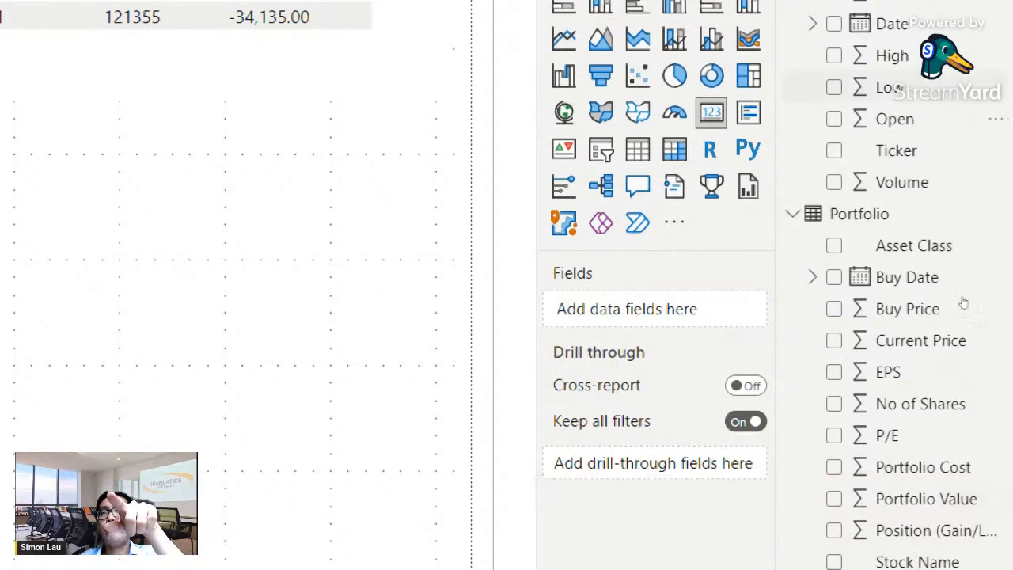
pyautogui.moveTo(968, 442); pyautogui.dragTo(849, 345)
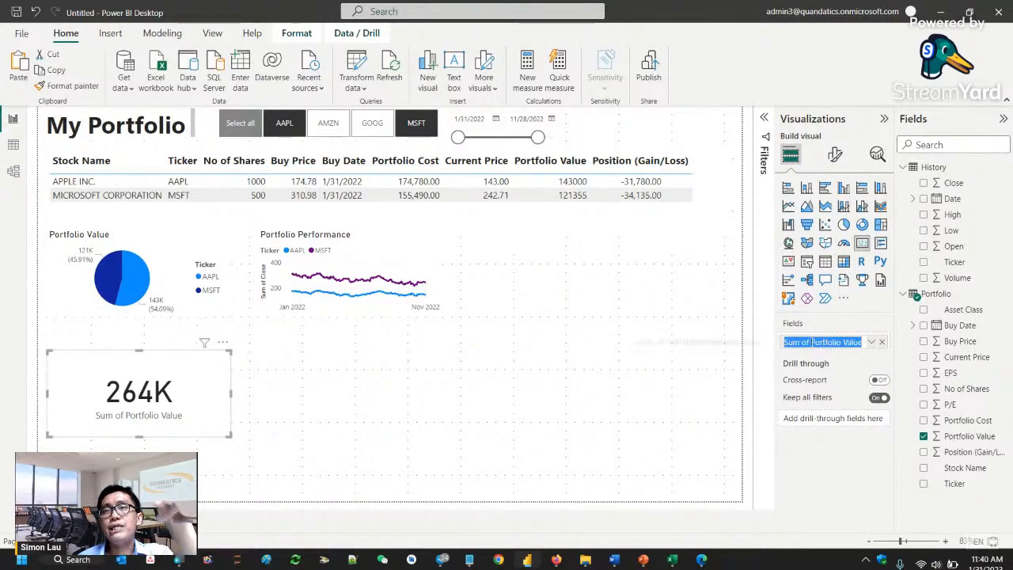
pyautogui.moveTo(811, 342); pyautogui.dragTo(752, 344)
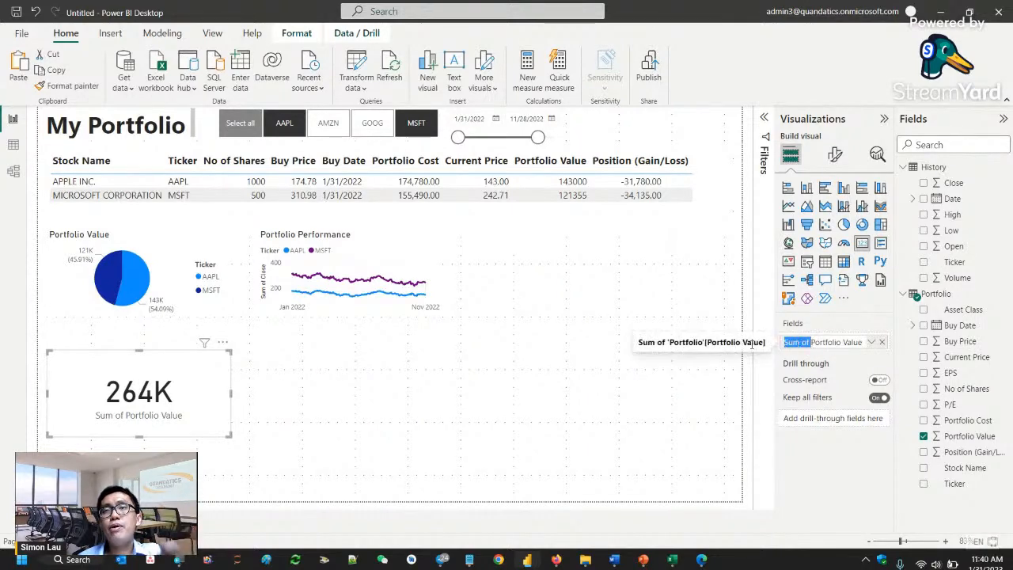
pyautogui.write('Current')
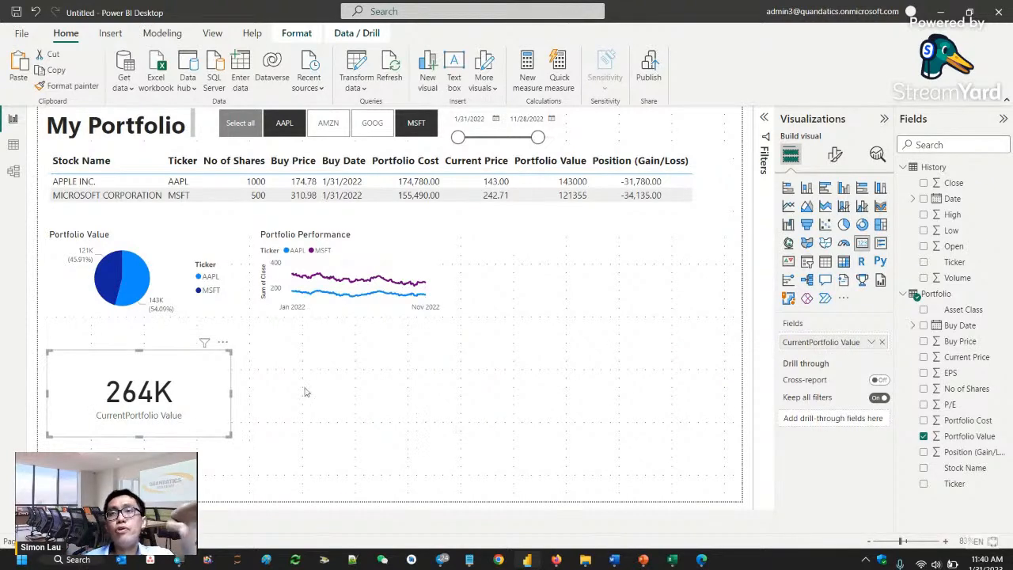
pyautogui.doubleClick(811, 342)
pyautogui.click(605, 399)
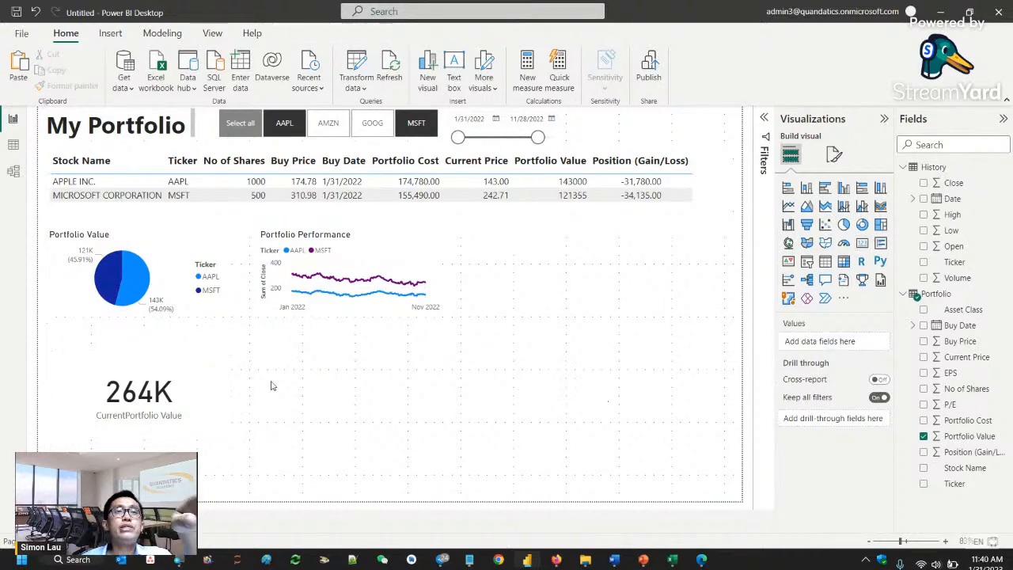
# - Shrink the CurrentPortfolio Value card and set its callout value font size to 32
pyautogui.click(214, 424)
pyautogui.moveTo(227, 436); pyautogui.dragTo(145, 417)
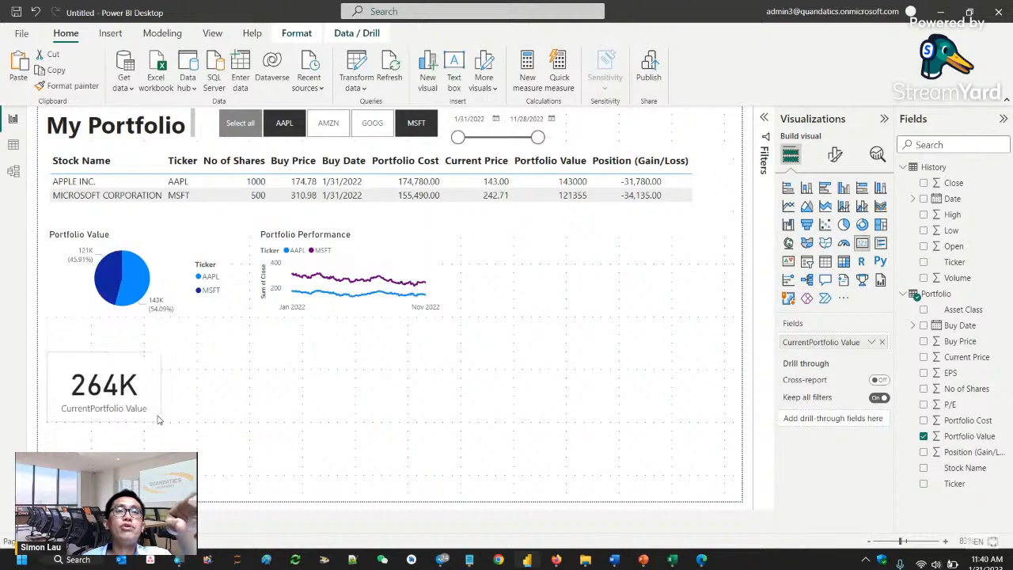
pyautogui.click(835, 155)
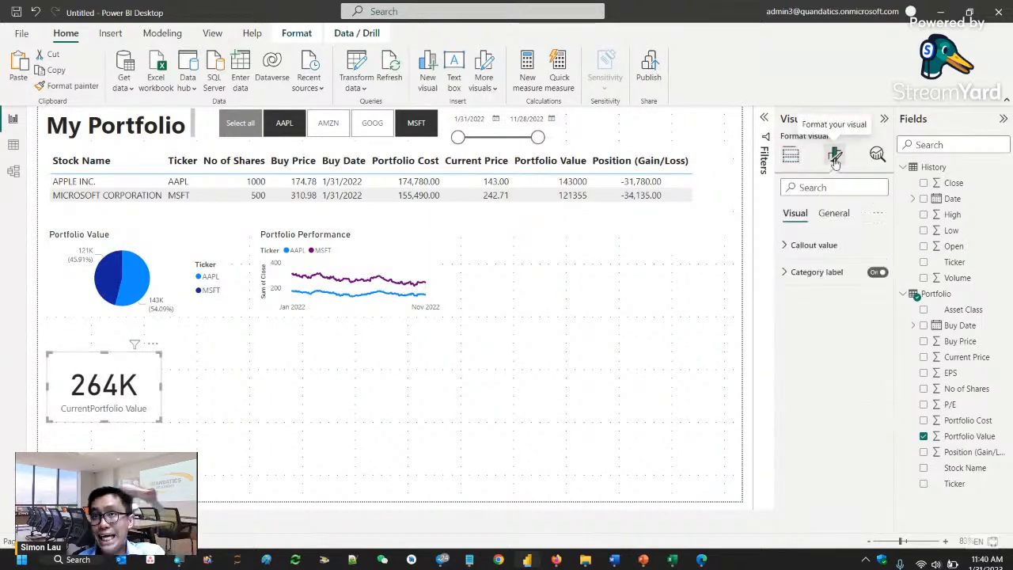
pyautogui.click(822, 249)
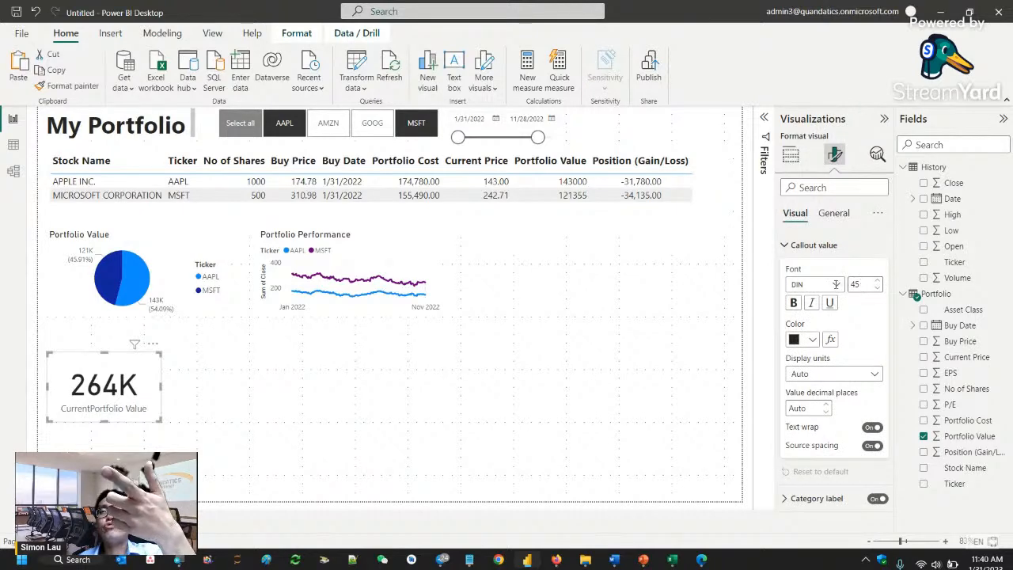
pyautogui.doubleClick(854, 284)
pyautogui.write('32')
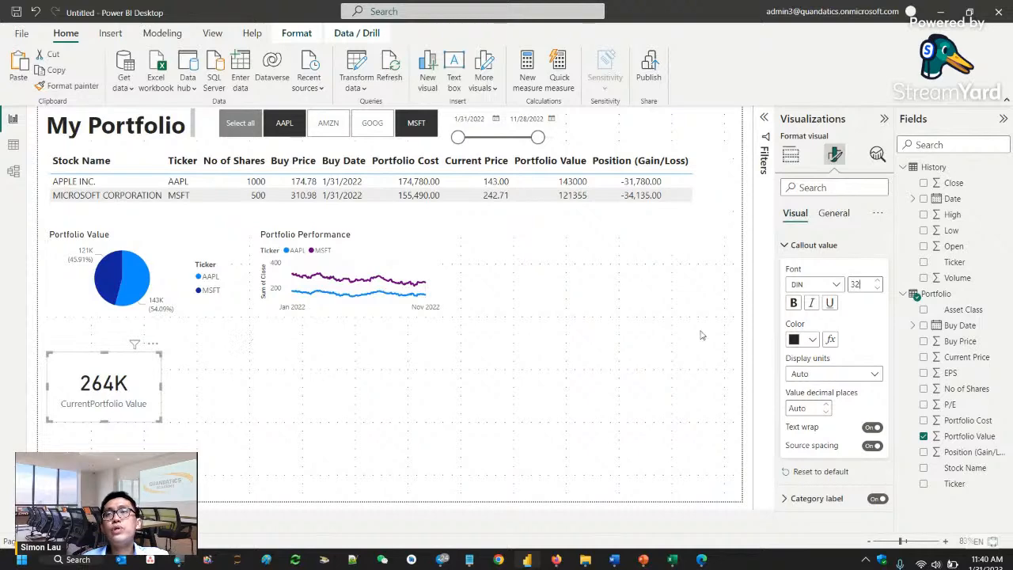
pyautogui.click(225, 404)
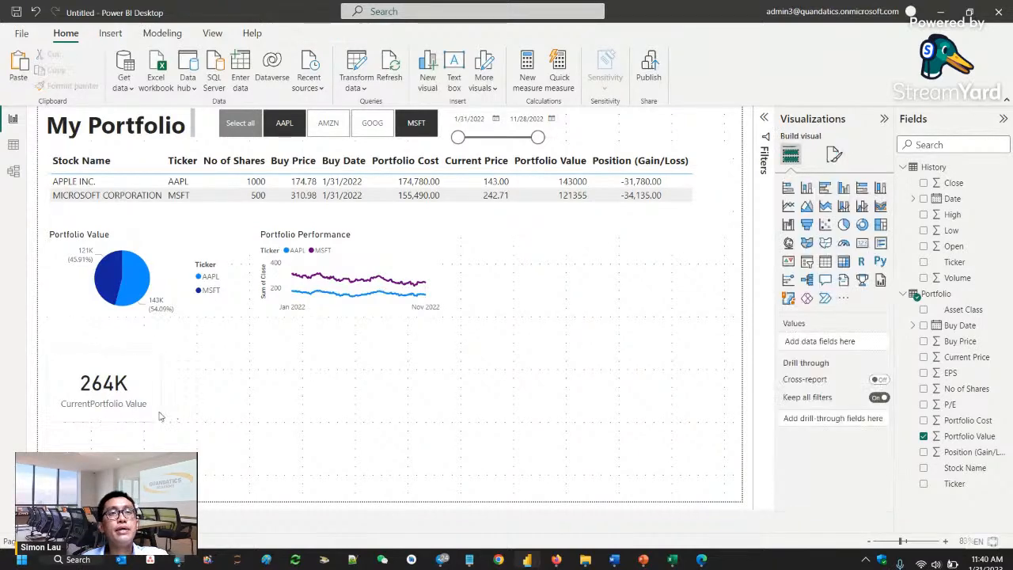
# - Set the font size of the CurrentPortfolio Value card's category label to 10
pyautogui.click(159, 415)
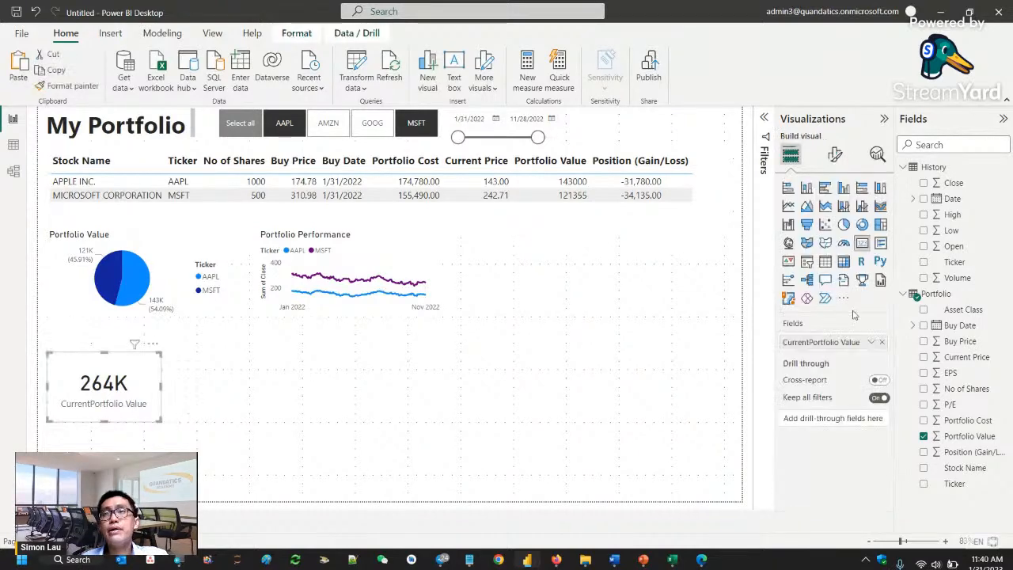
pyautogui.click(836, 160)
pyautogui.click(846, 246)
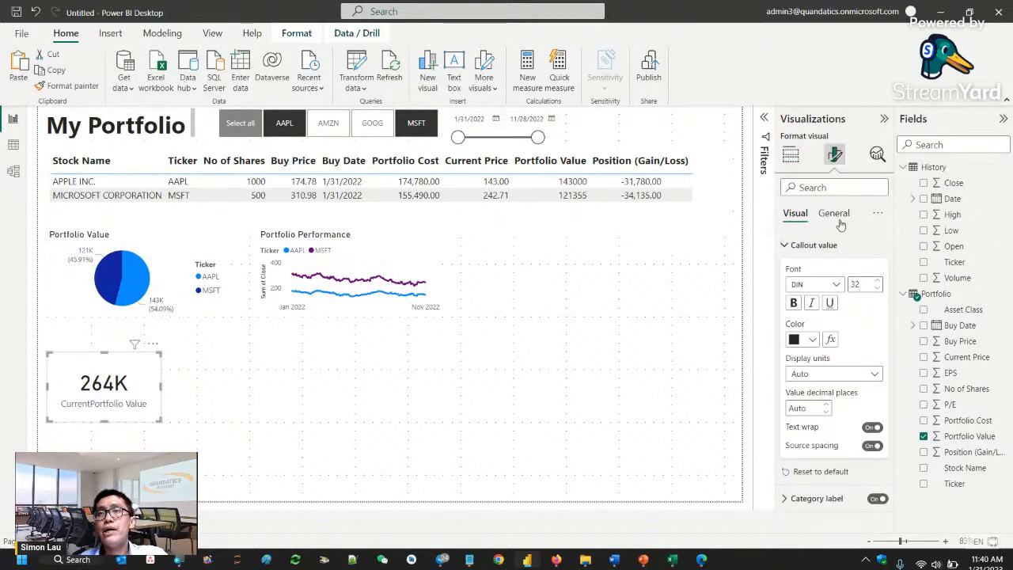
pyautogui.click(817, 498)
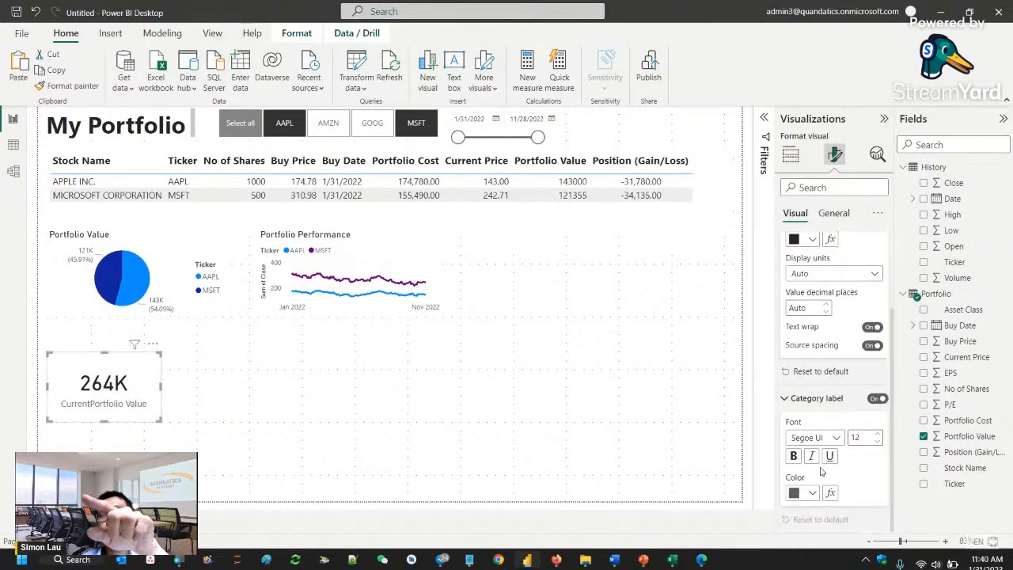
pyautogui.click(858, 438)
pyautogui.write('1')
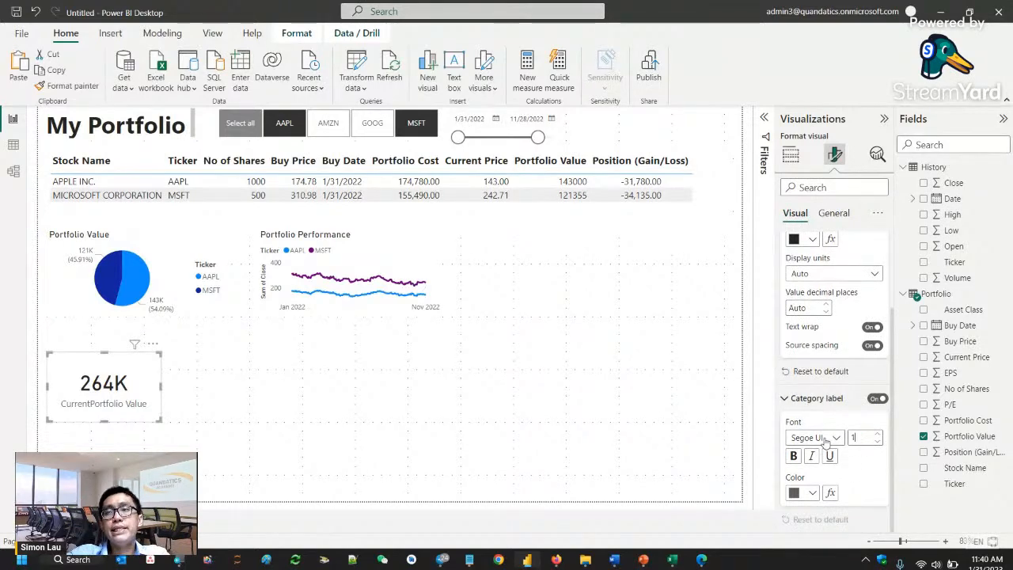
pyautogui.write('0')
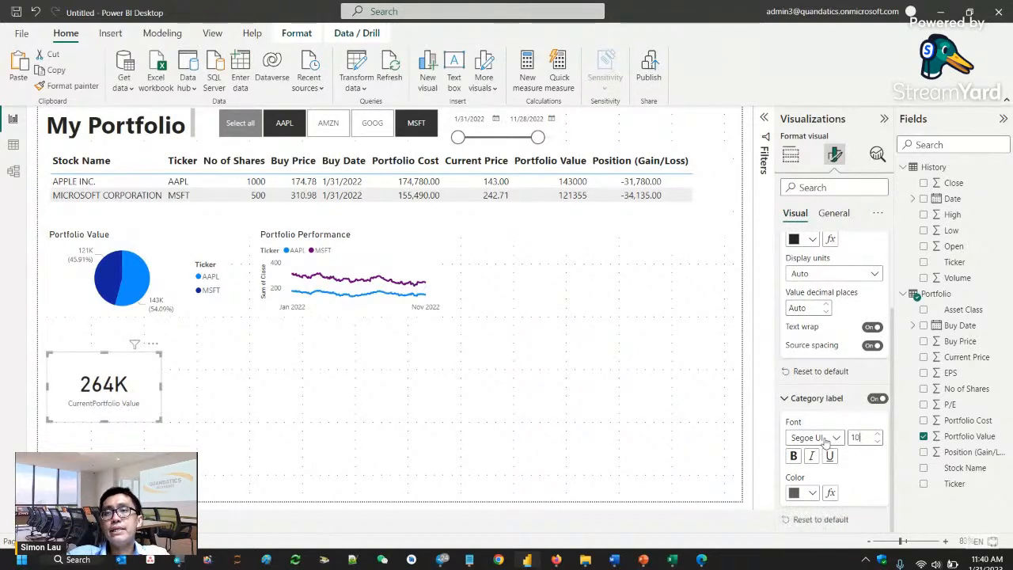
pyautogui.click(180, 396)
pyautogui.click(136, 416)
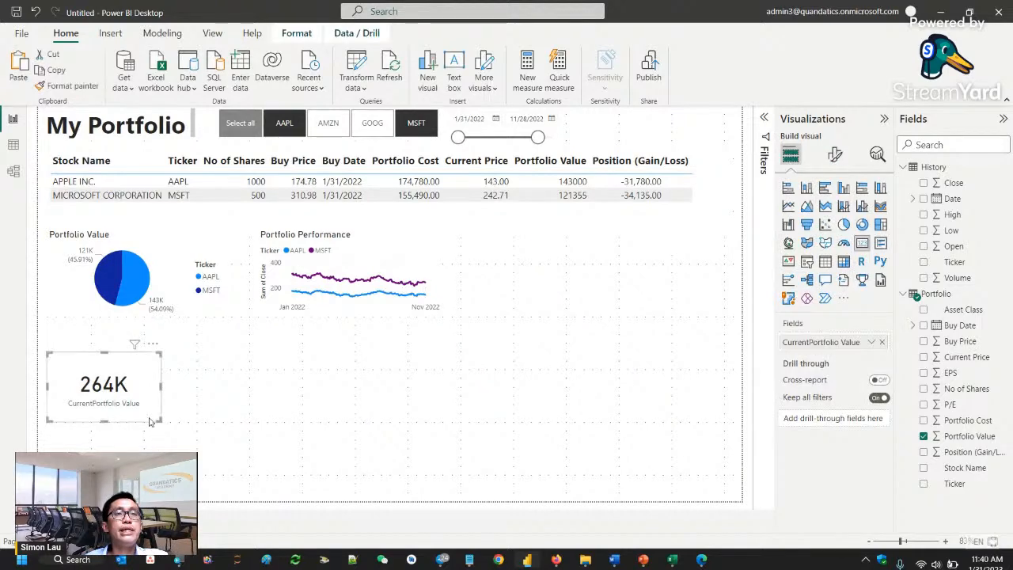
# - Shrink the CurrentPortfolio Value card and place it beside the Date slicer above the holdings table
pyautogui.moveTo(160, 420); pyautogui.dragTo(645, 109)
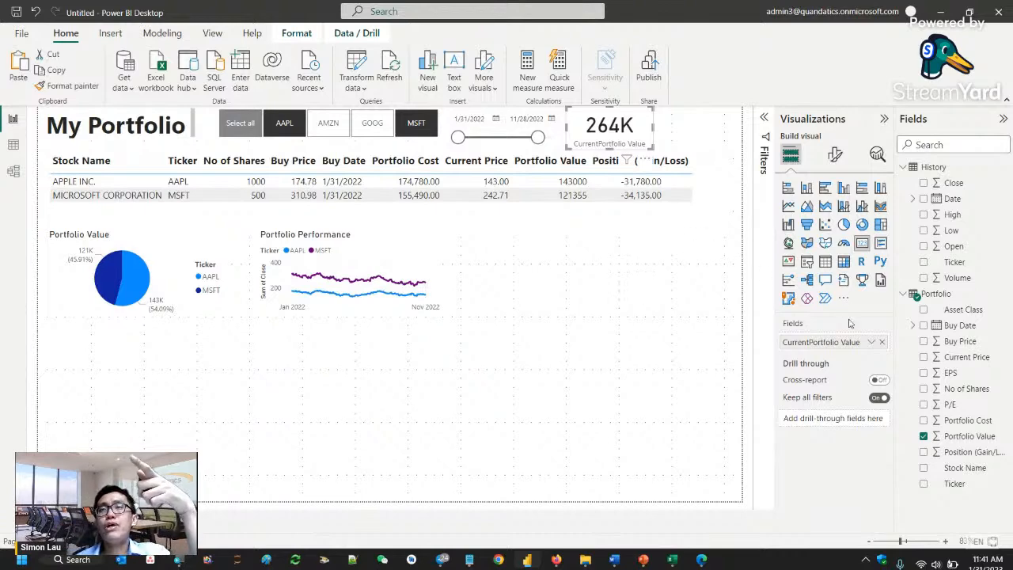
pyautogui.click(623, 321)
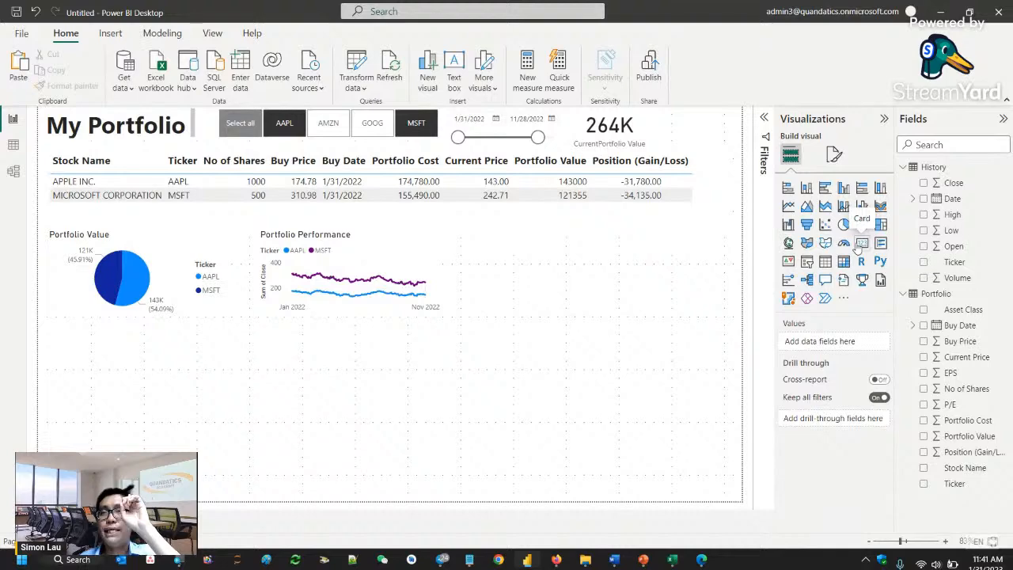
# - Add a card visual to the right of the Portfolio Performance chart showing the Position (Gain/Loss) field
pyautogui.click(861, 247)
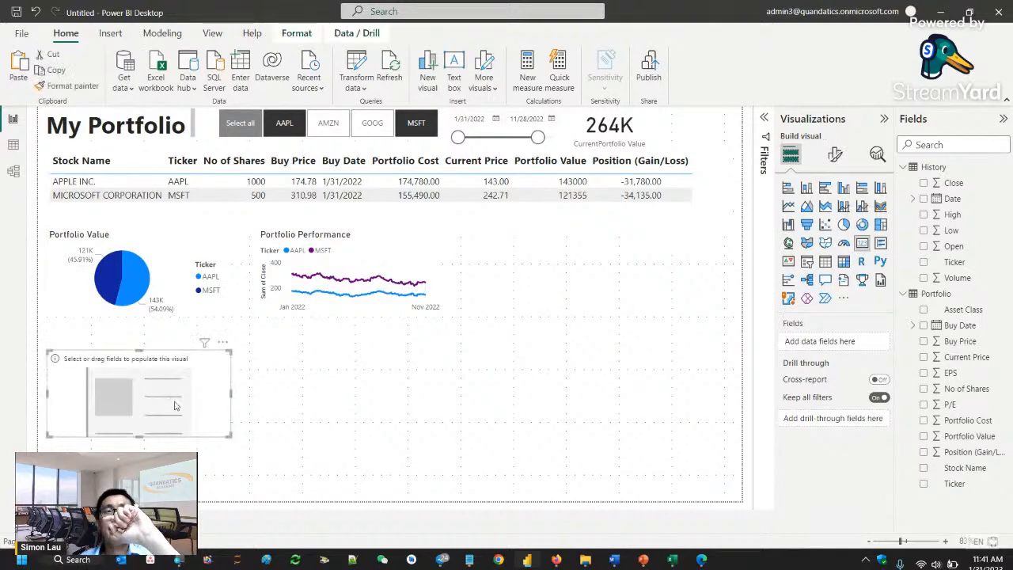
pyautogui.moveTo(180, 402); pyautogui.dragTo(675, 273)
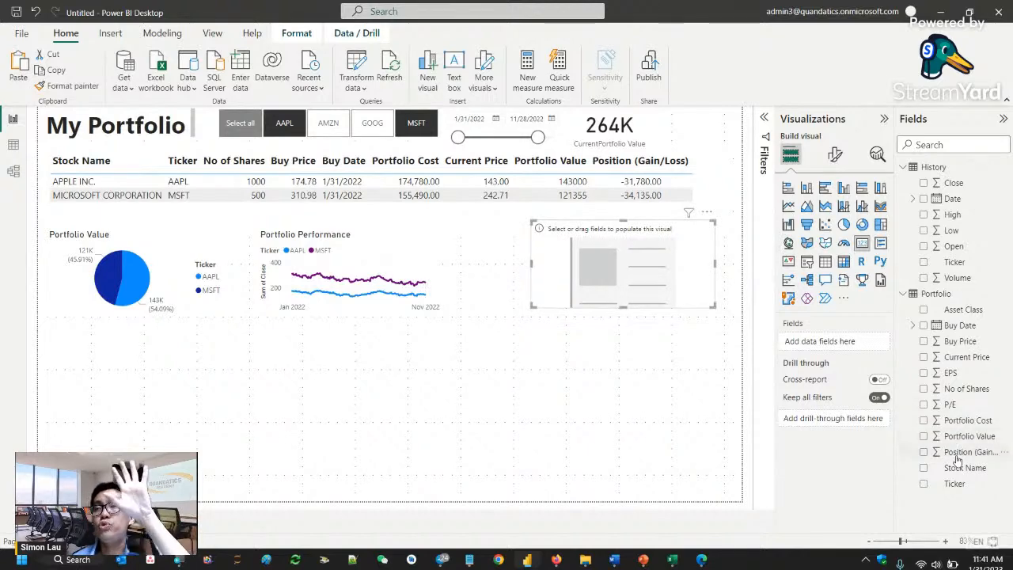
pyautogui.moveTo(959, 455); pyautogui.dragTo(648, 284)
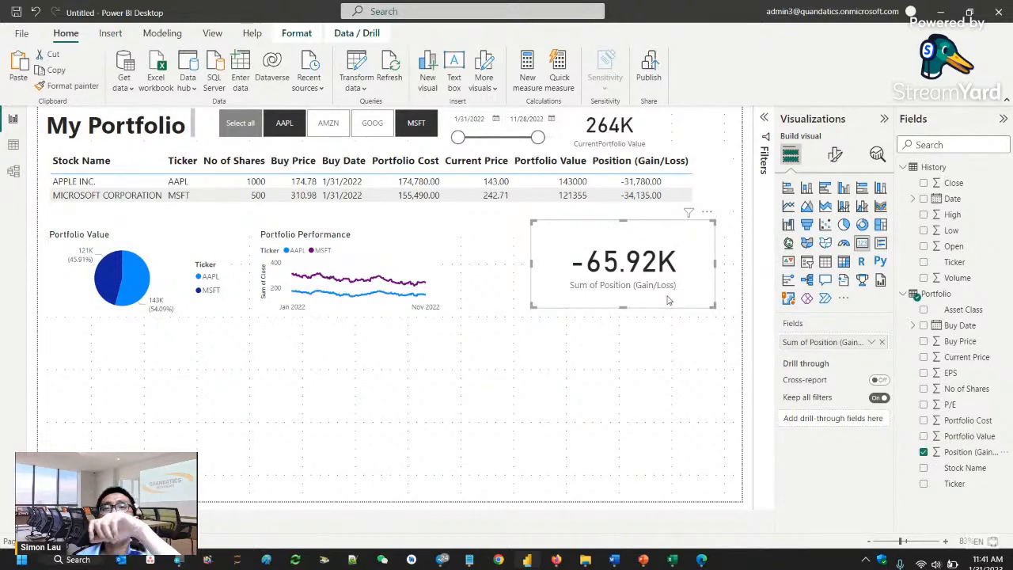
# - Rename the new card's field to Position (Gain/Loss) by removing the "Sum of" prefix
pyautogui.doubleClick(829, 344)
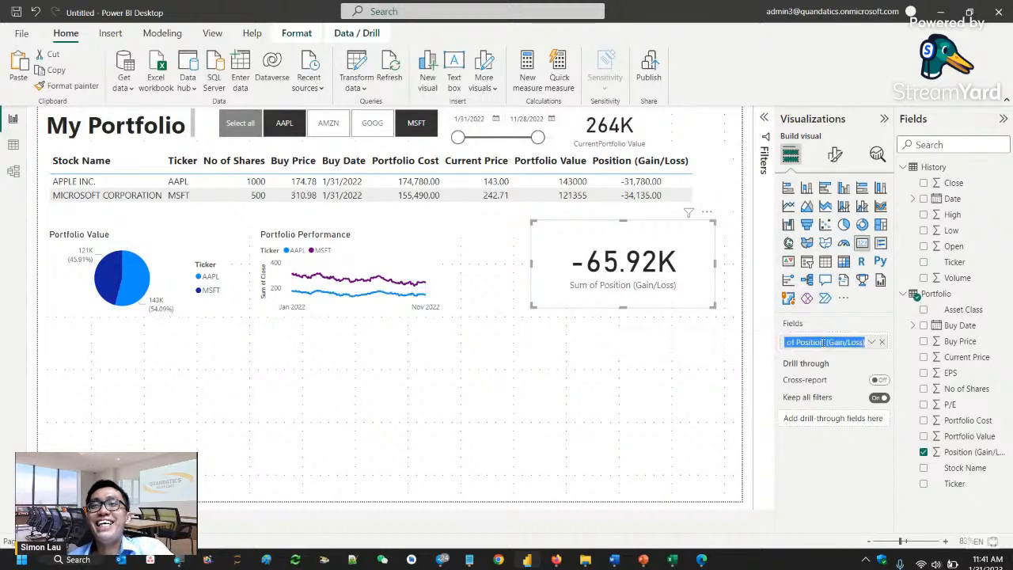
pyautogui.click(811, 343)
pyautogui.moveTo(800, 343); pyautogui.dragTo(752, 338)
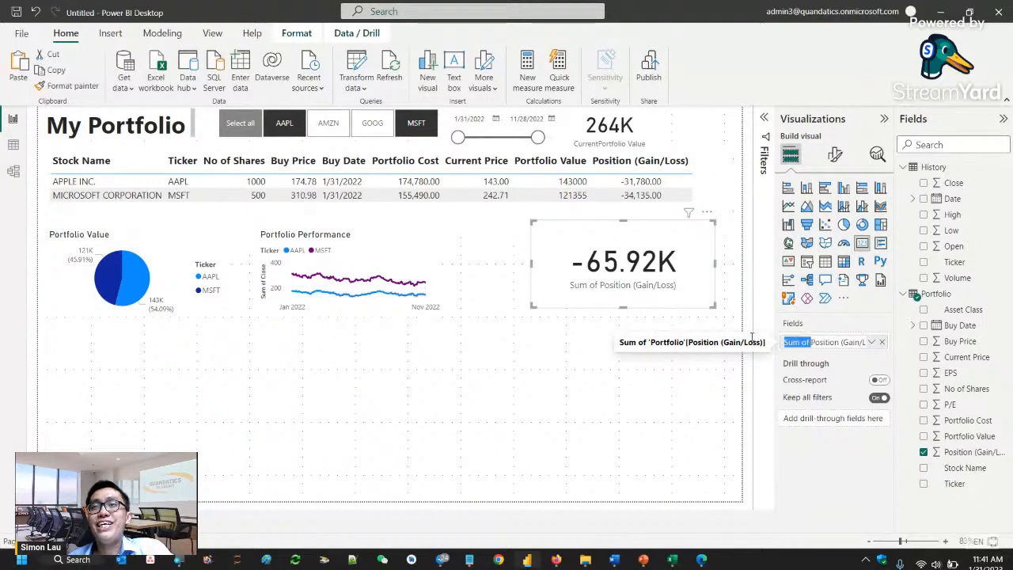
pyautogui.press('BackSpace')
pyautogui.press('Return')
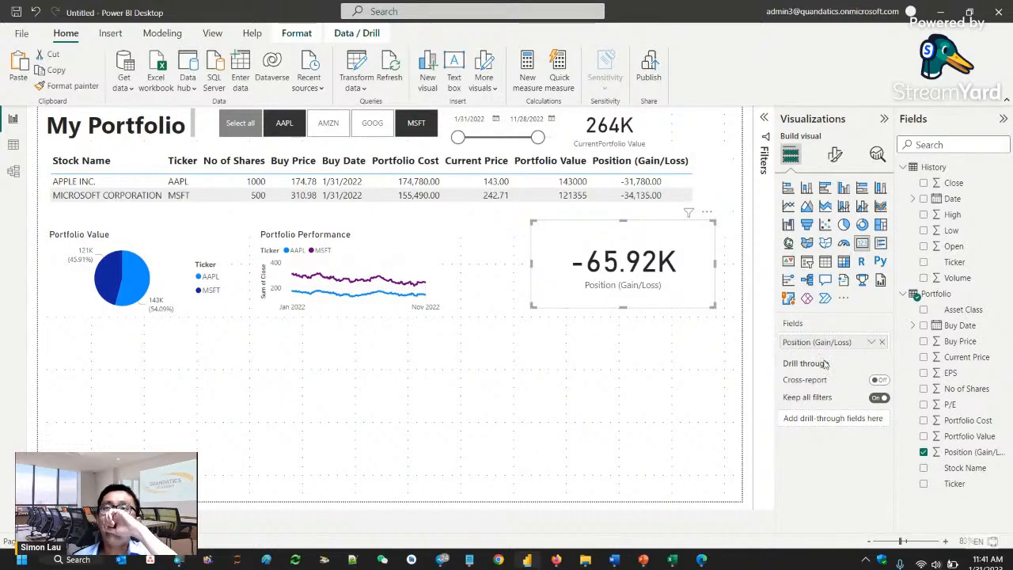
# - Set the callout value font size of the Position (Gain/Loss) card to 32
pyautogui.click(835, 154)
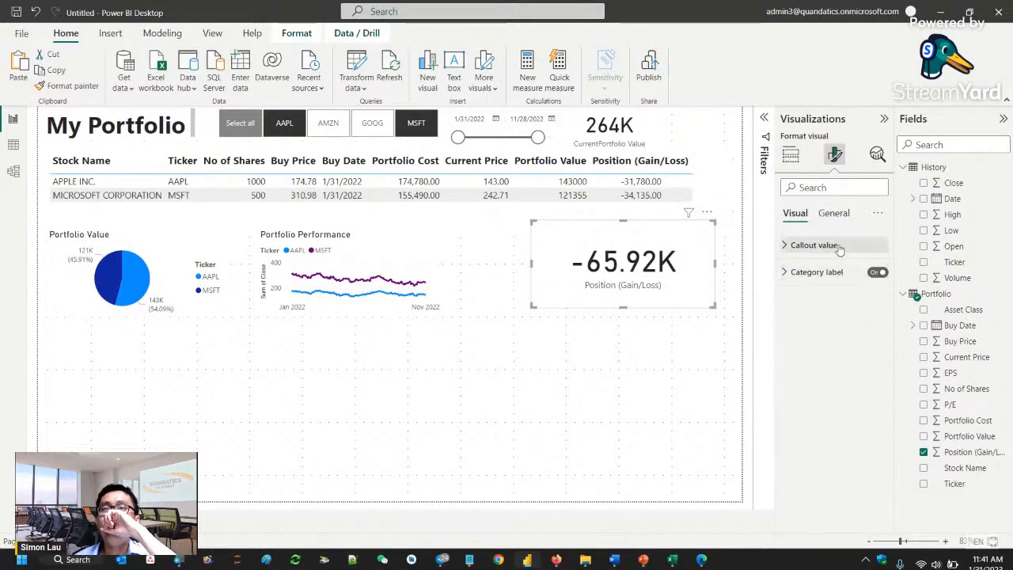
pyautogui.click(816, 245)
pyautogui.doubleClick(867, 282)
pyautogui.write('32')
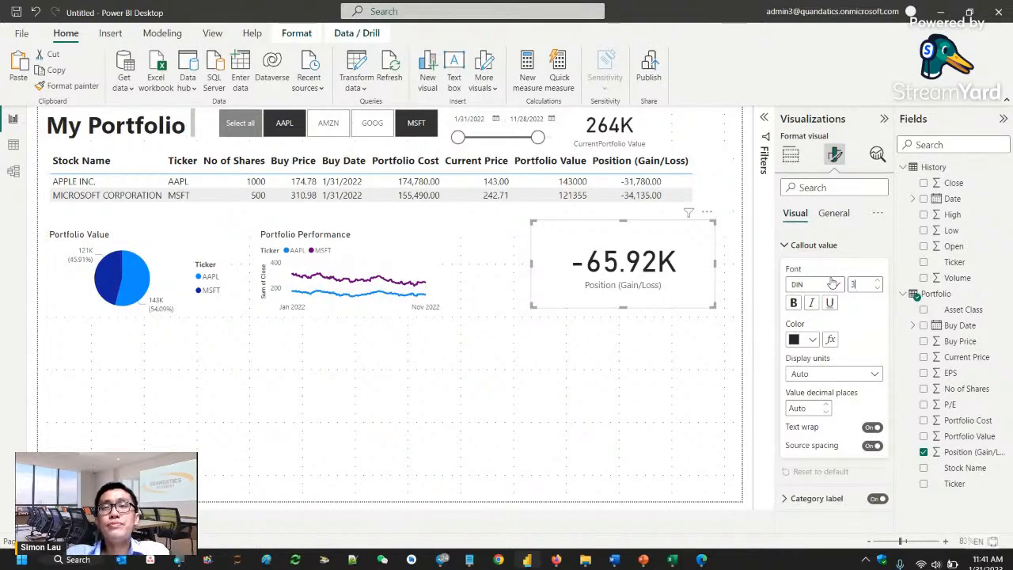
pyautogui.press('Return')
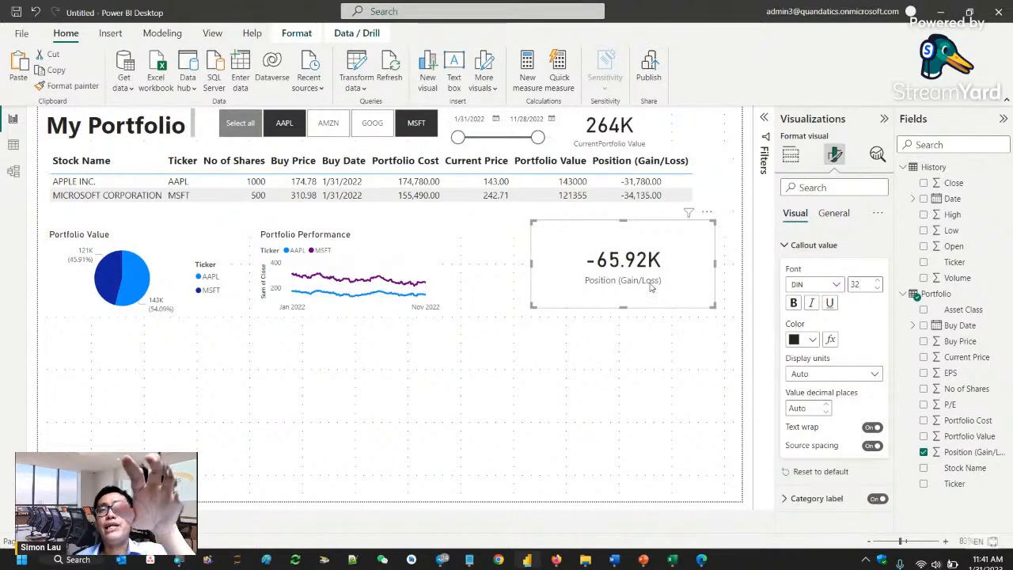
# - Set the category label font size of the Position (Gain/Loss) card to 10
pyautogui.click(833, 215)
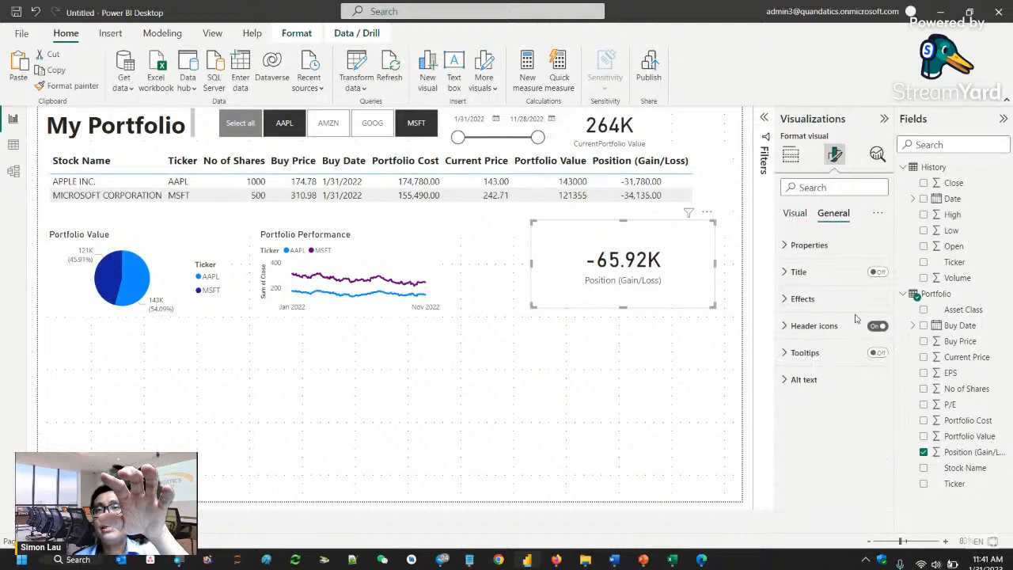
pyautogui.click(796, 215)
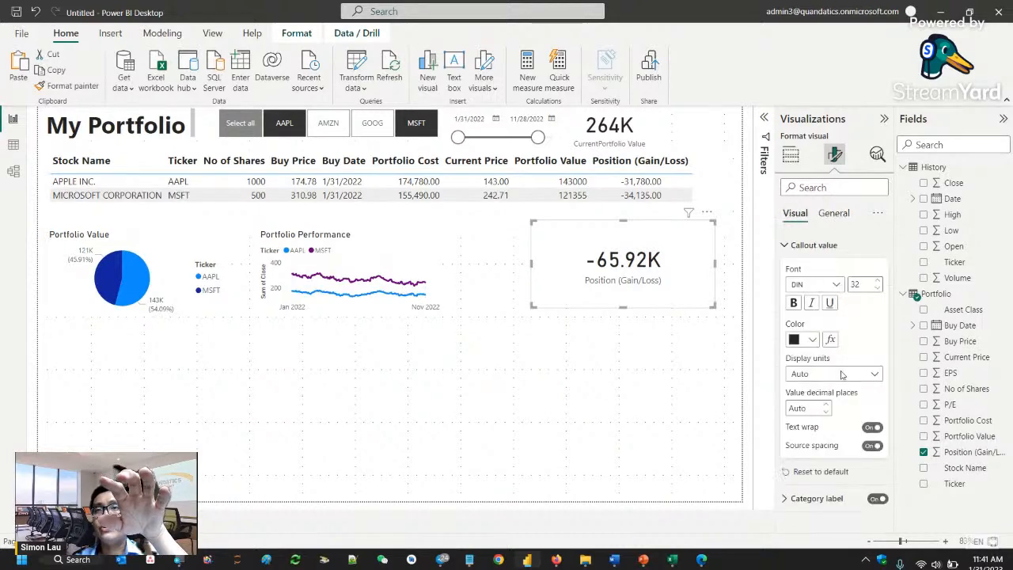
pyautogui.click(831, 499)
pyautogui.scroll(-2, 828, 443)
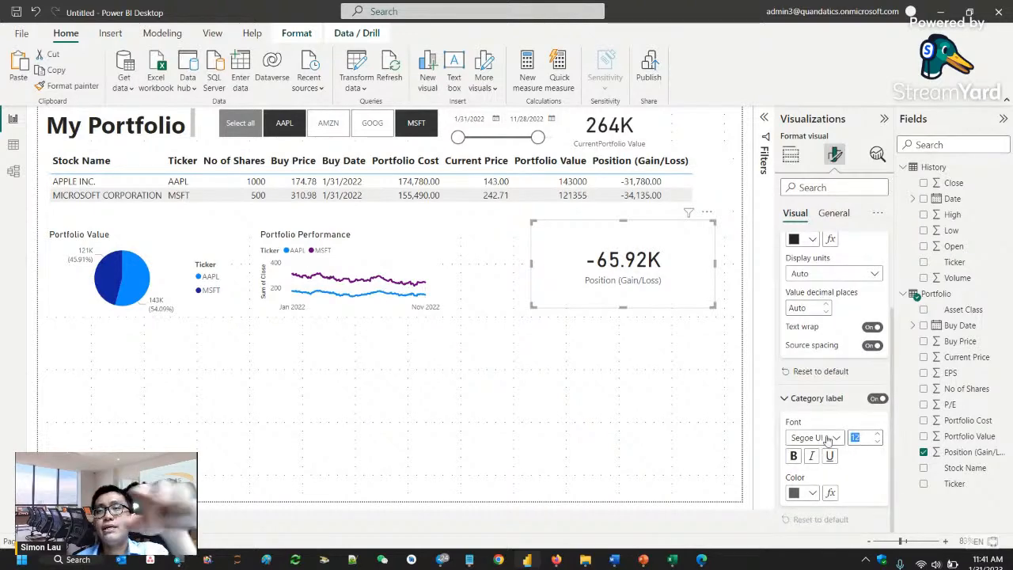
pyautogui.write('10')
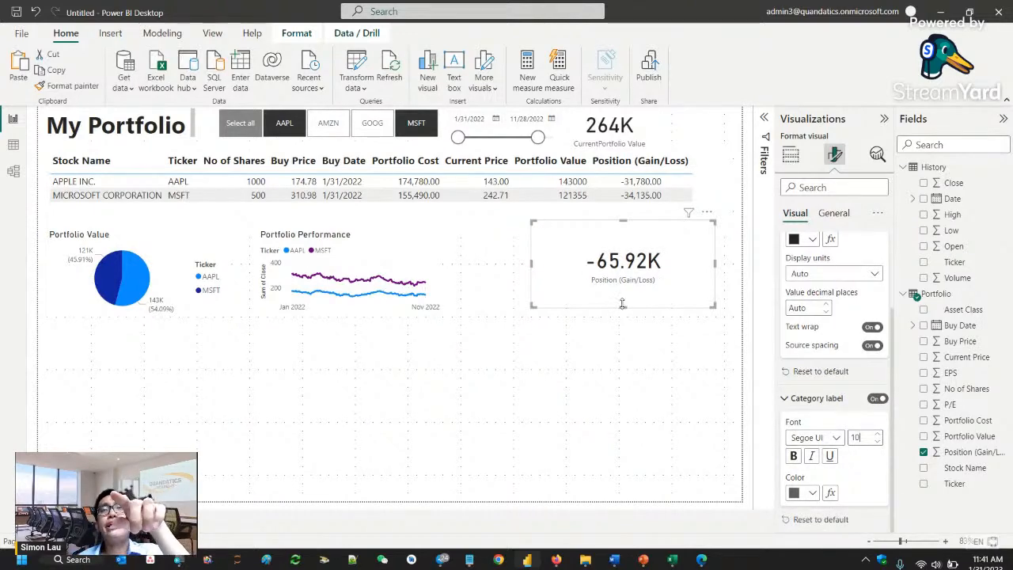
# - Shrink the Position (Gain/Loss) card and line it up beside the CurrentPortfolio Value card in the header row
pyautogui.moveTo(714, 305); pyautogui.dragTo(696, 149)
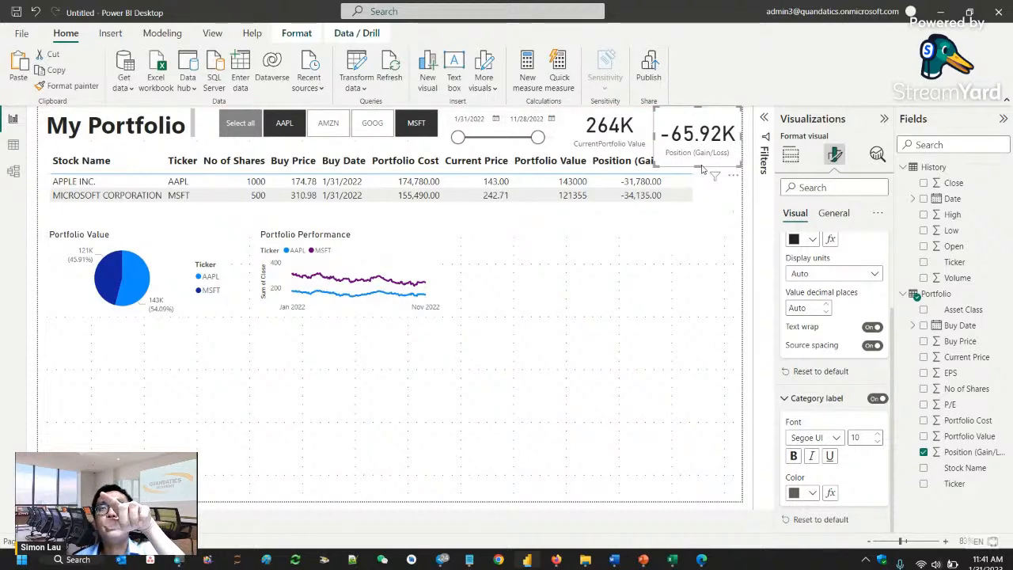
pyautogui.moveTo(700, 165); pyautogui.dragTo(696, 131)
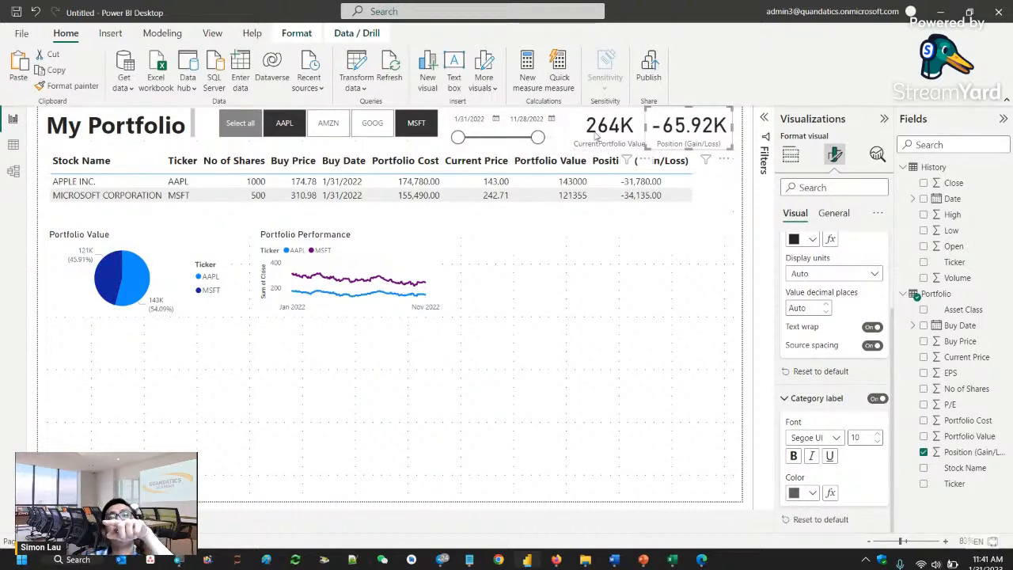
pyautogui.moveTo(595, 135); pyautogui.dragTo(586, 135)
pyautogui.click(686, 141)
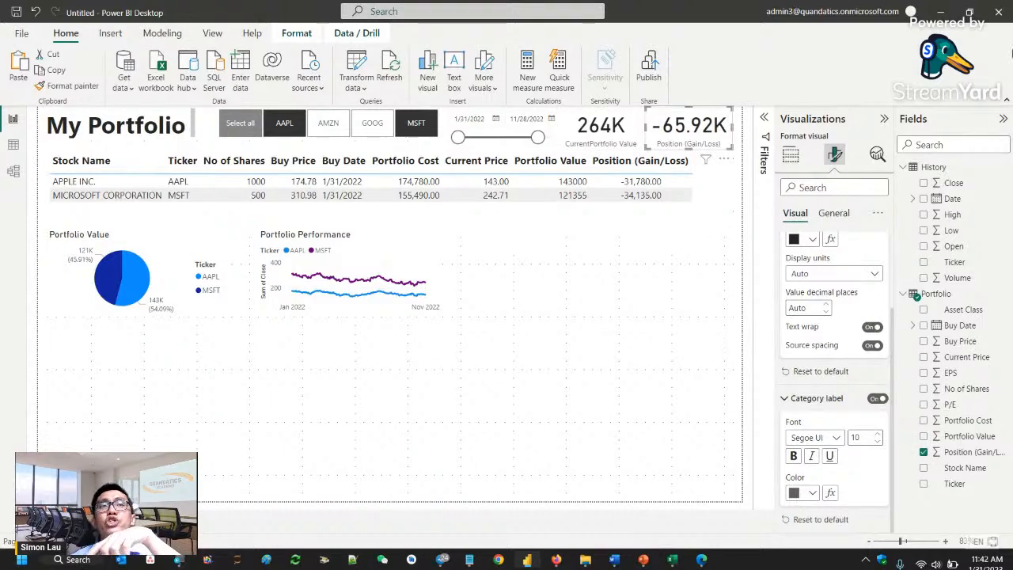
pyautogui.click(601, 285)
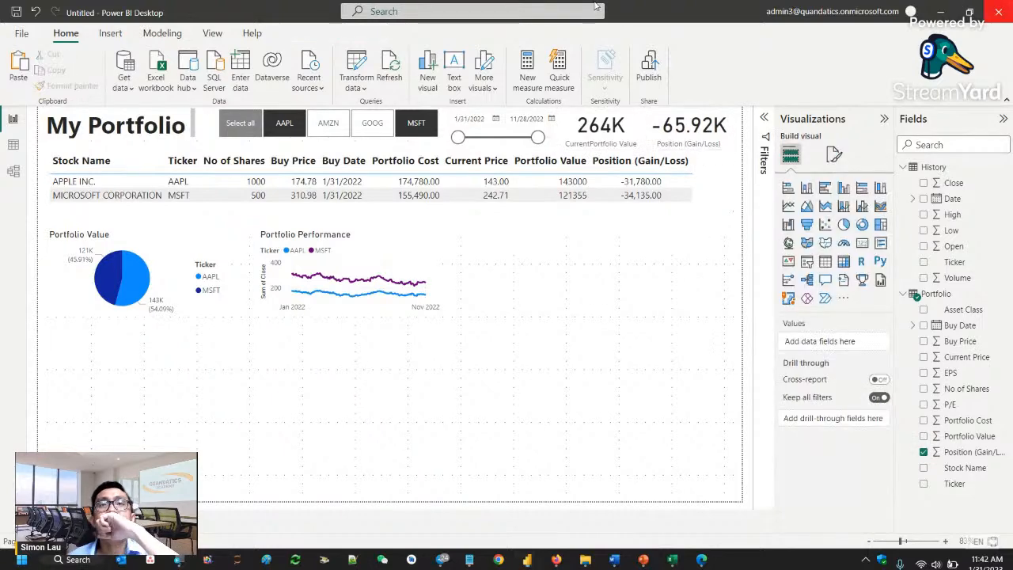
# - Open conditional formatting for the CurrentPortfolio Value card's callout color and use the Rules format style based on Sum of Portfolio Value
pyautogui.click(595, 140)
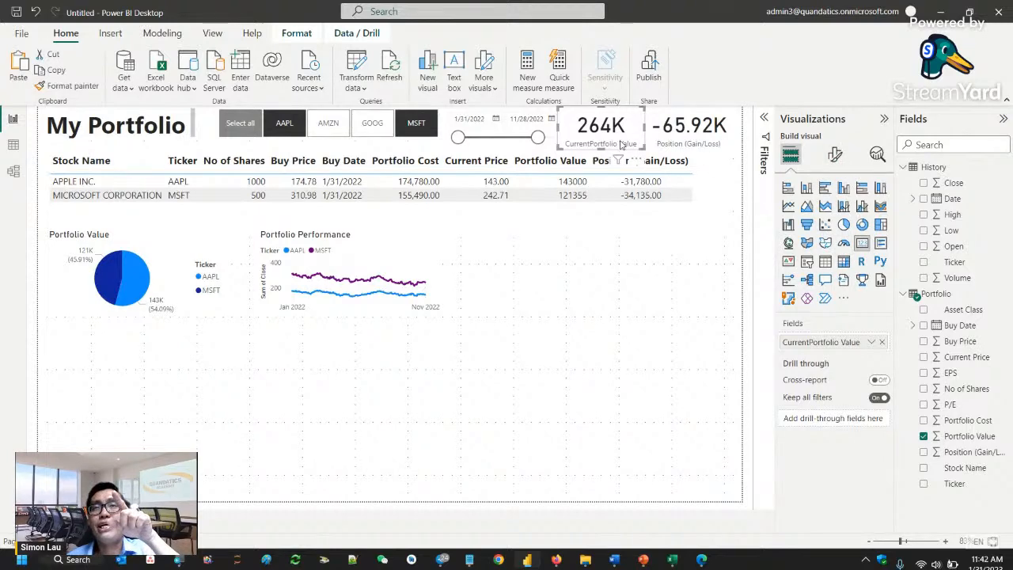
pyautogui.click(836, 158)
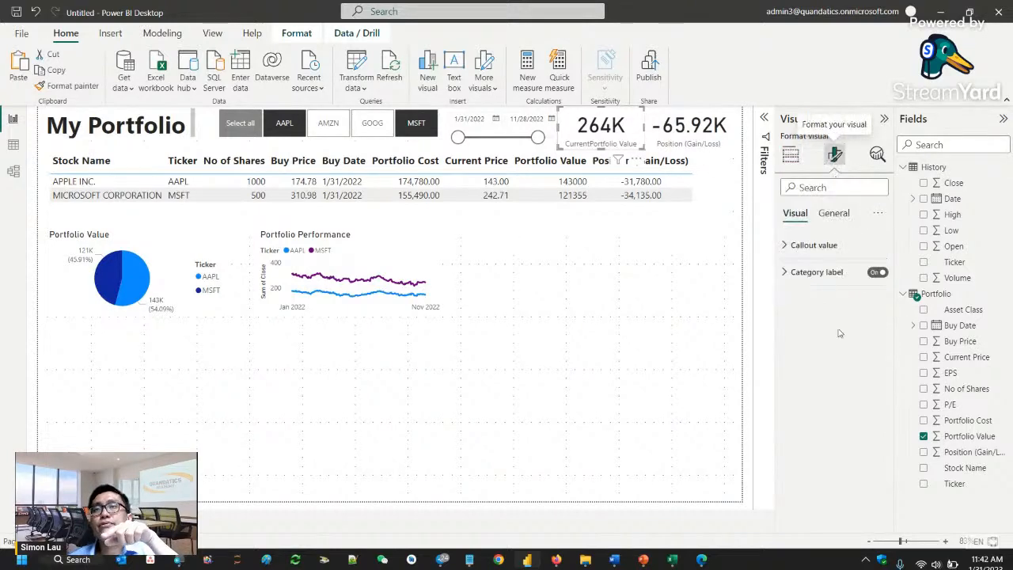
pyautogui.click(839, 249)
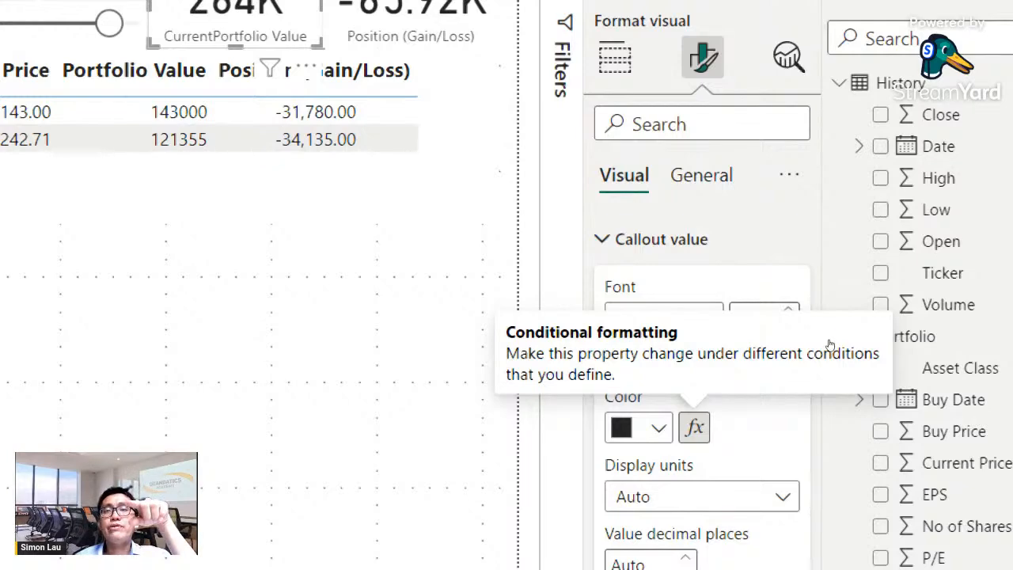
pyautogui.click(695, 427)
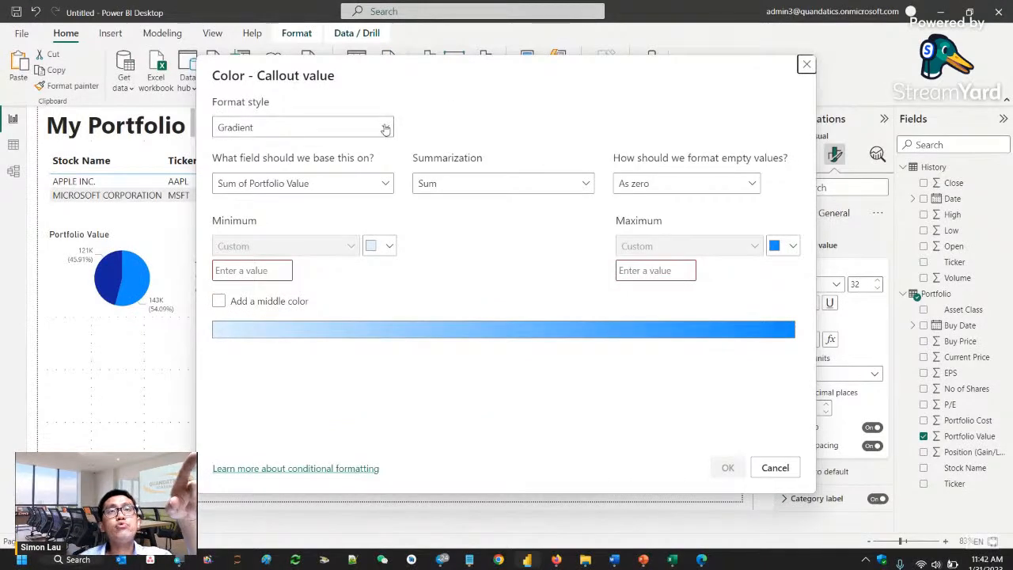
pyautogui.click(386, 129)
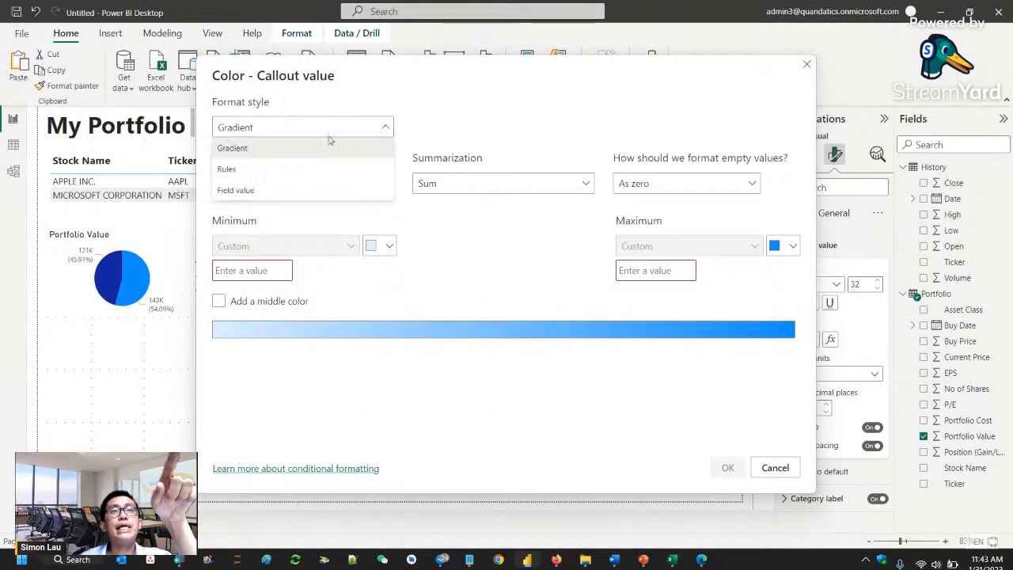
pyautogui.click(273, 170)
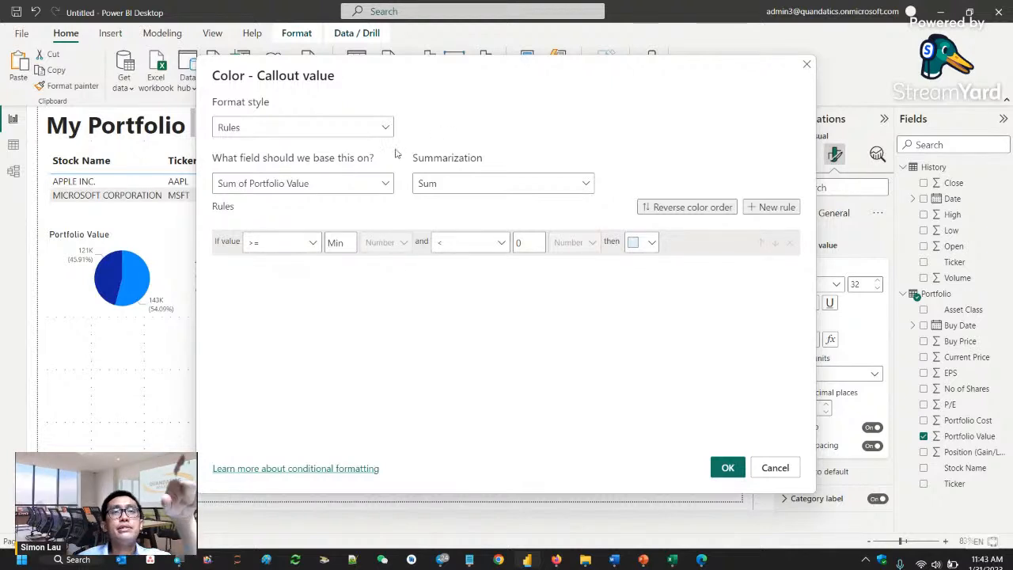
pyautogui.click(385, 186)
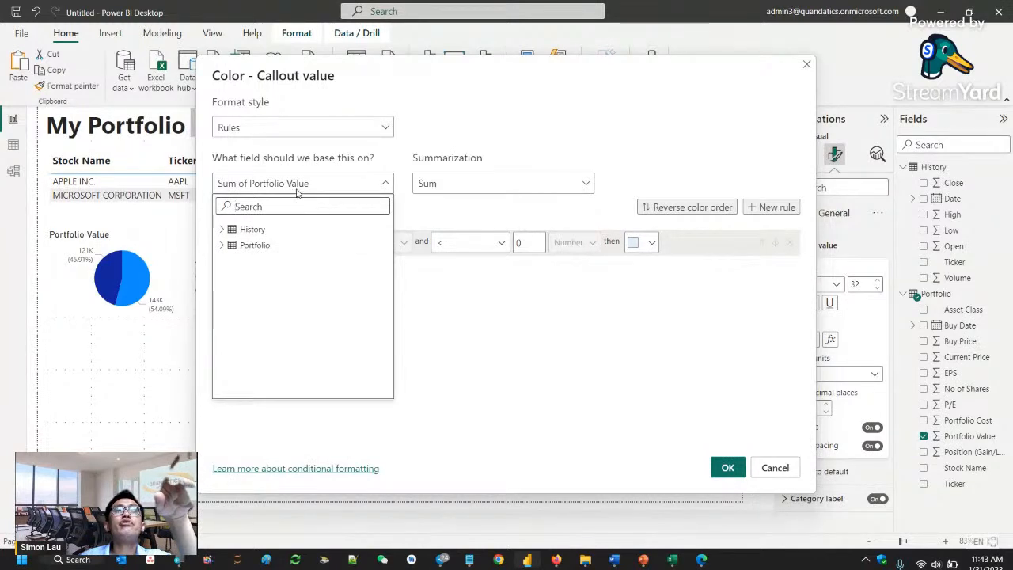
pyautogui.click(411, 204)
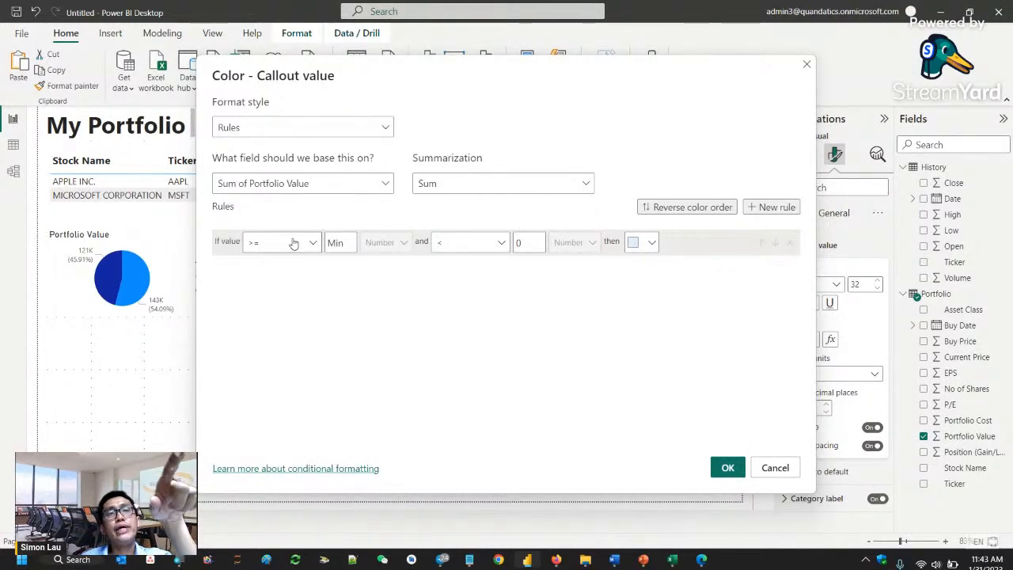
# - Define the callout color rule so values from Min to less than 320000 appear in red
pyautogui.doubleClick(520, 242)
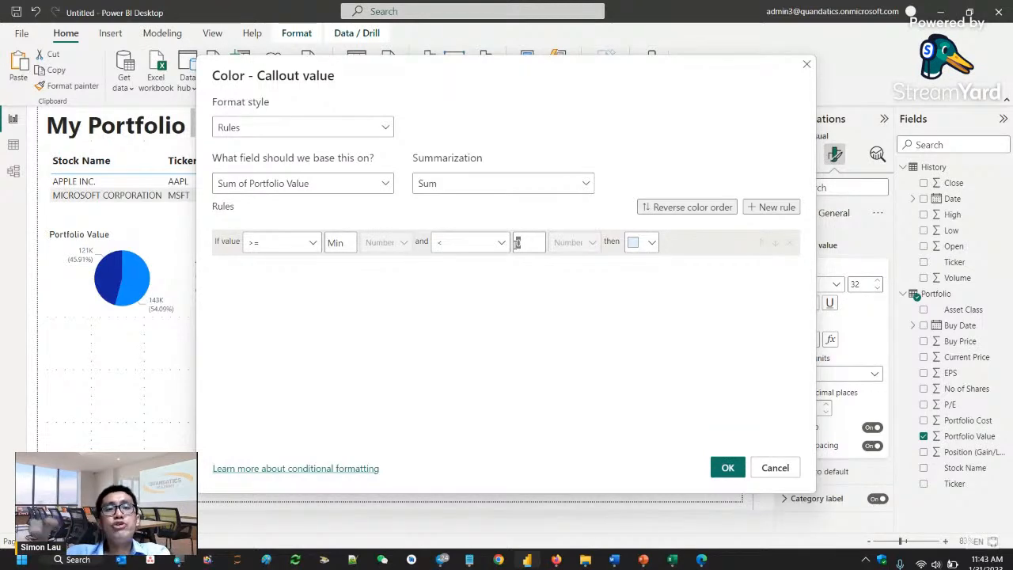
pyautogui.write('300')
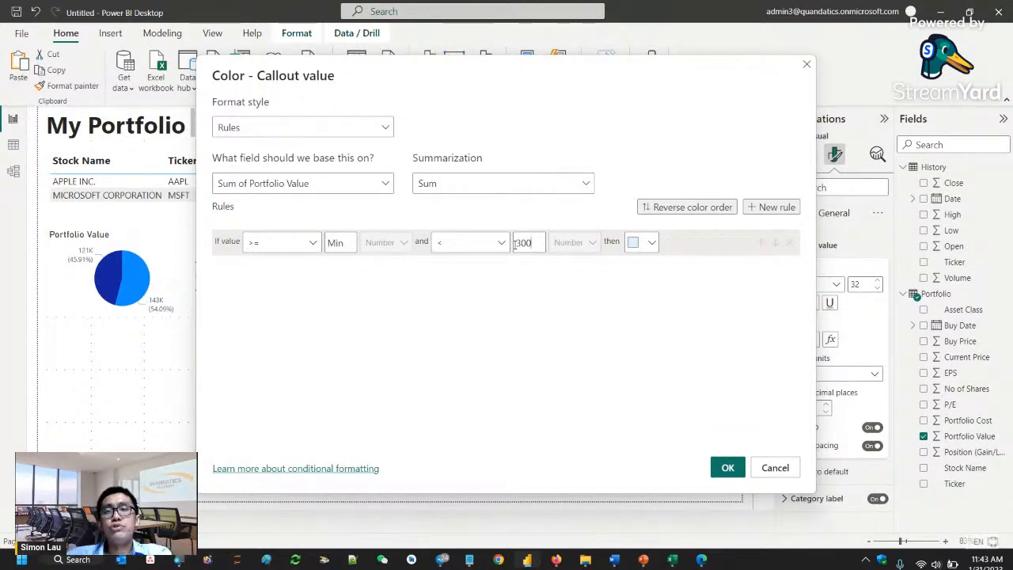
pyautogui.write('000')
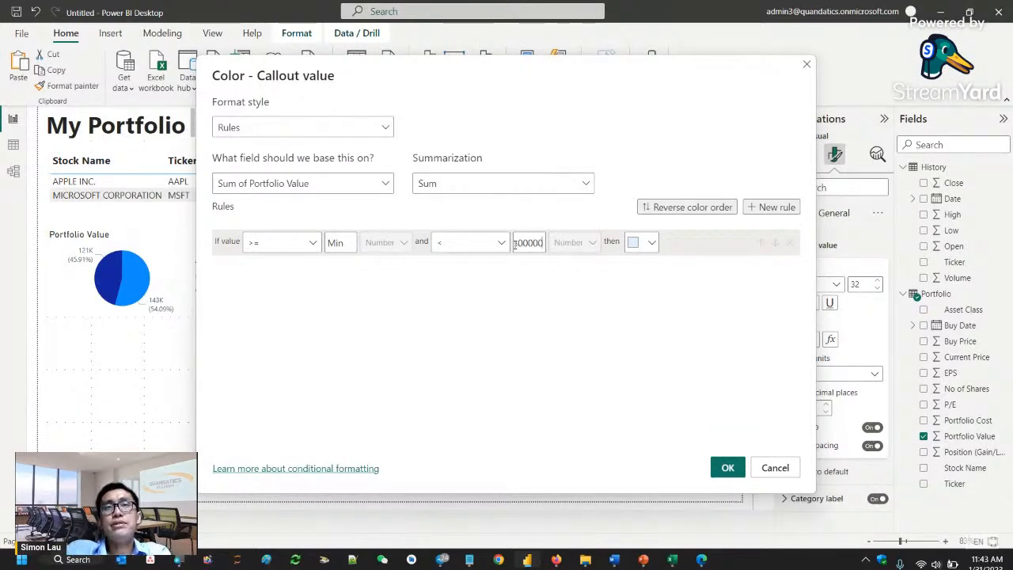
pyautogui.click(562, 322)
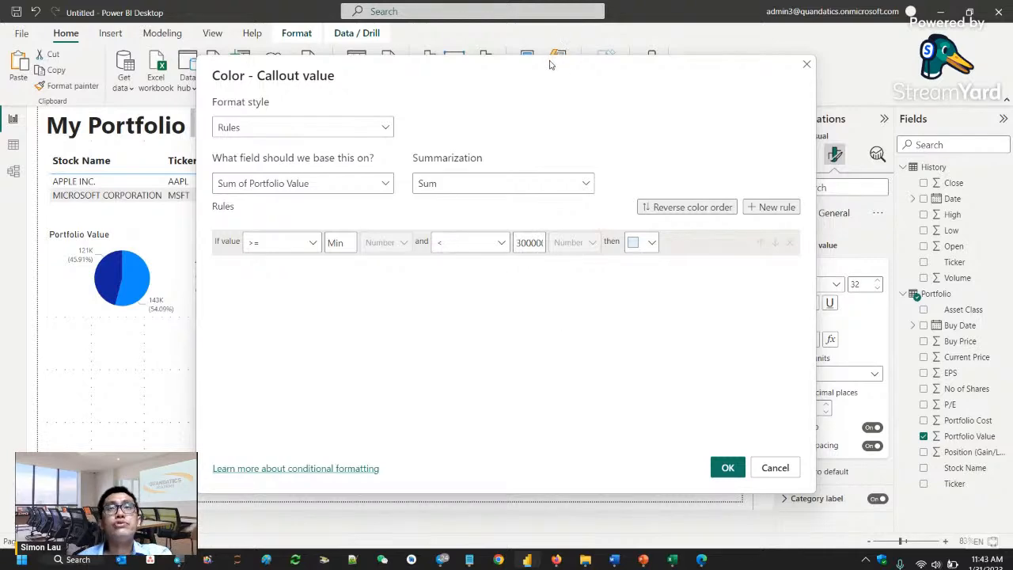
pyautogui.moveTo(550, 60); pyautogui.dragTo(695, 339)
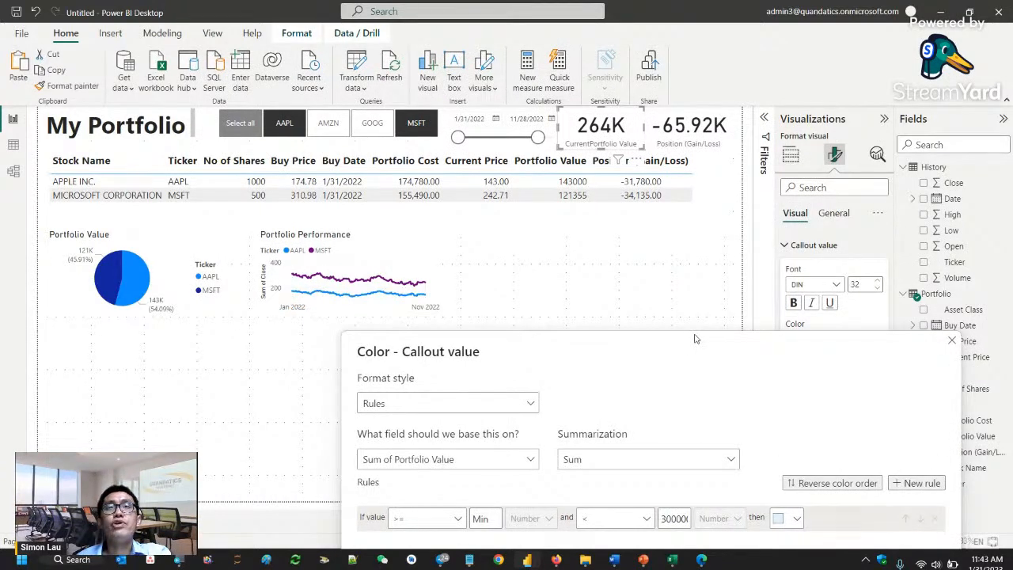
pyautogui.moveTo(695, 339); pyautogui.dragTo(615, 99)
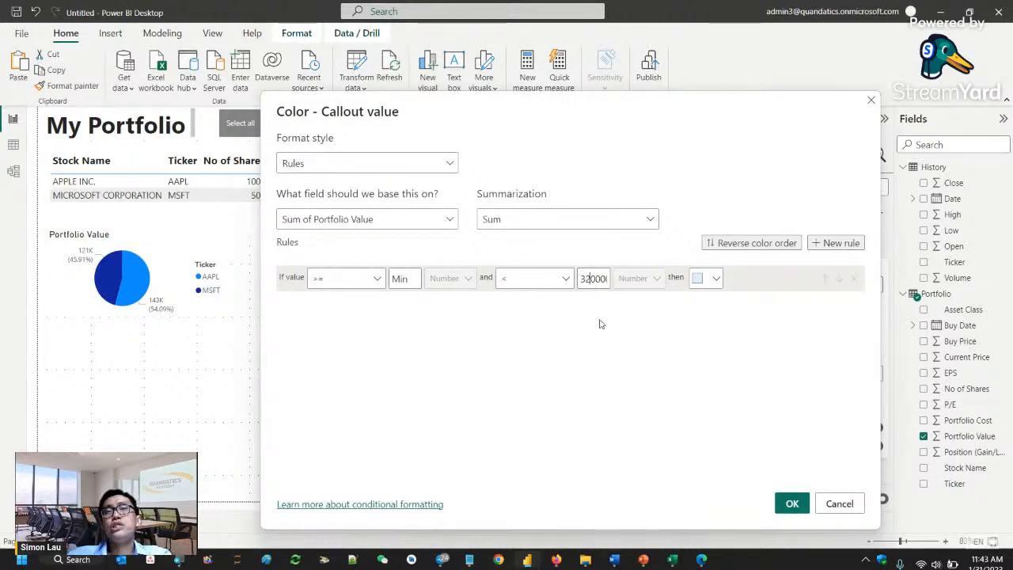
pyautogui.click(717, 278)
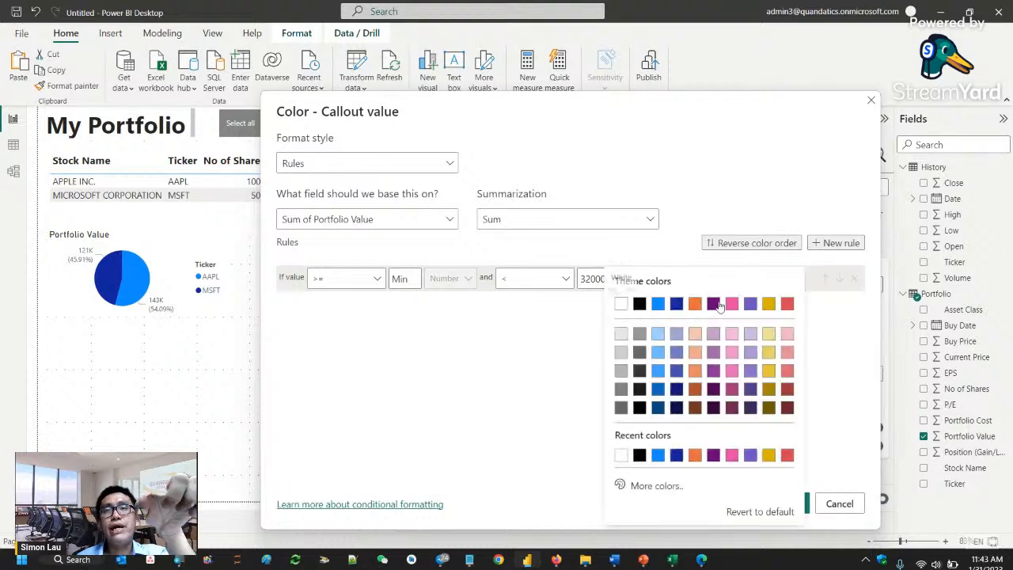
pyautogui.click(786, 304)
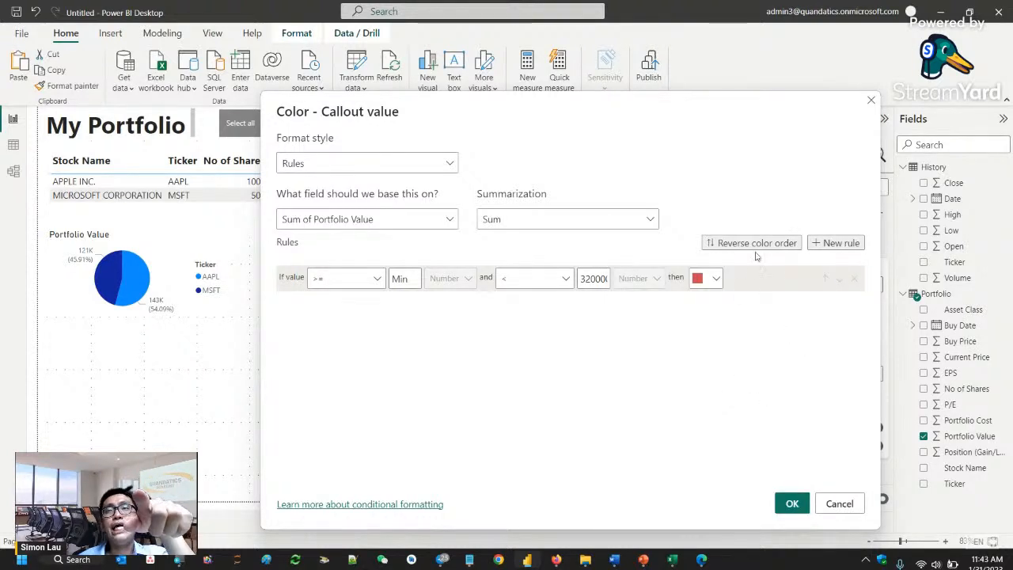
# - Add a second callout color rule covering values from 320000 to less than Max
pyautogui.click(829, 243)
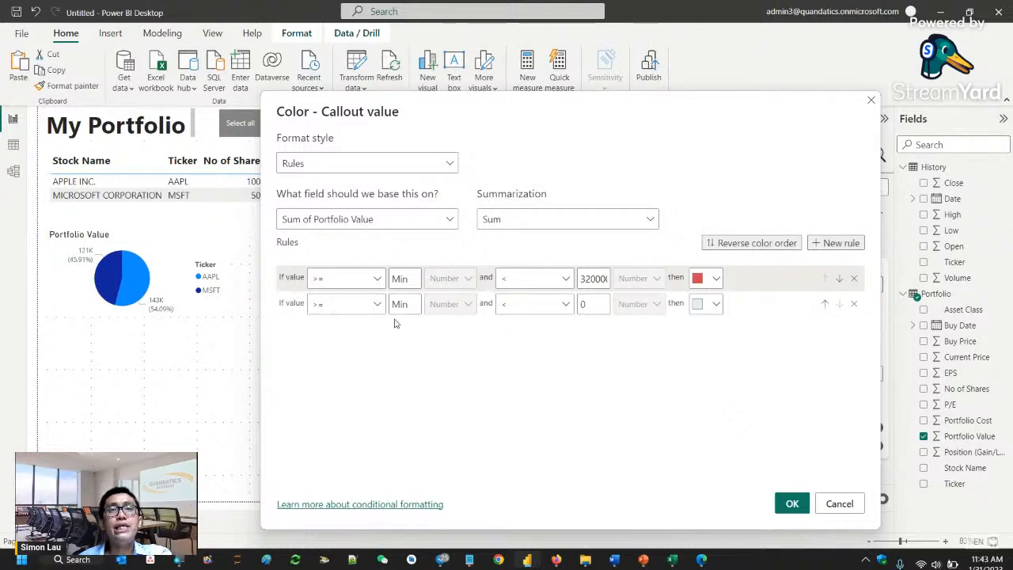
pyautogui.click(418, 303)
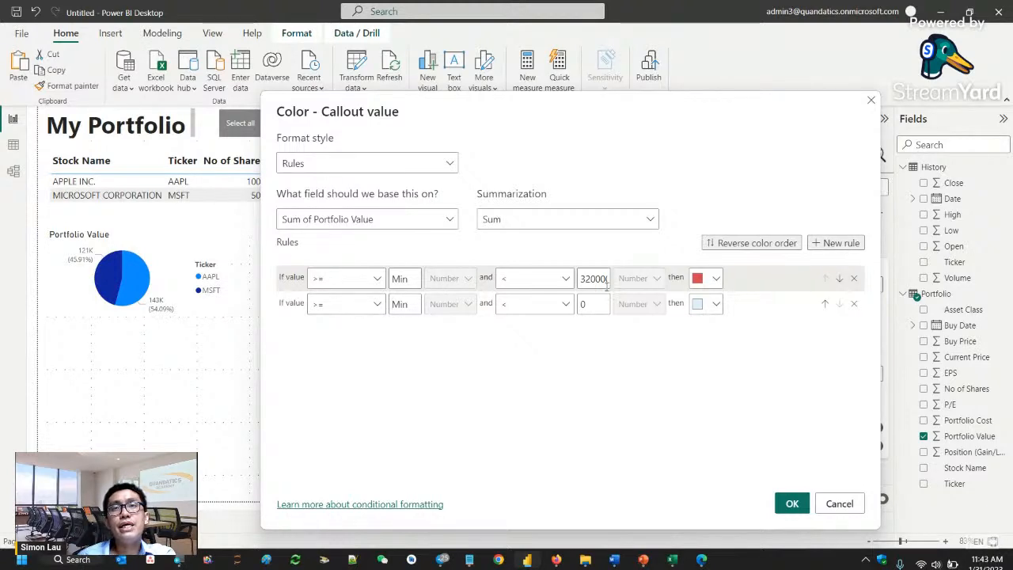
pyautogui.click(353, 311)
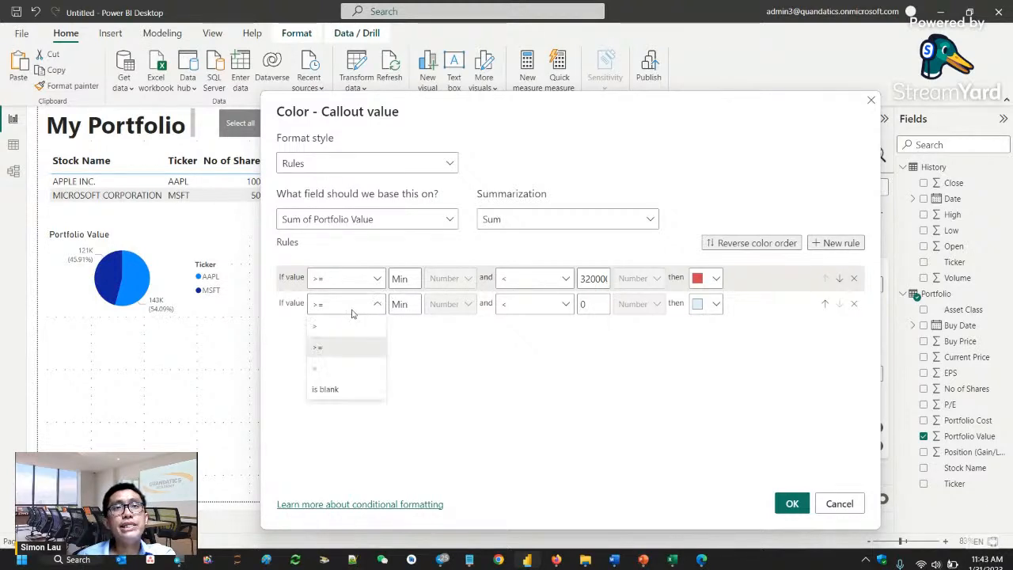
pyautogui.click(353, 311)
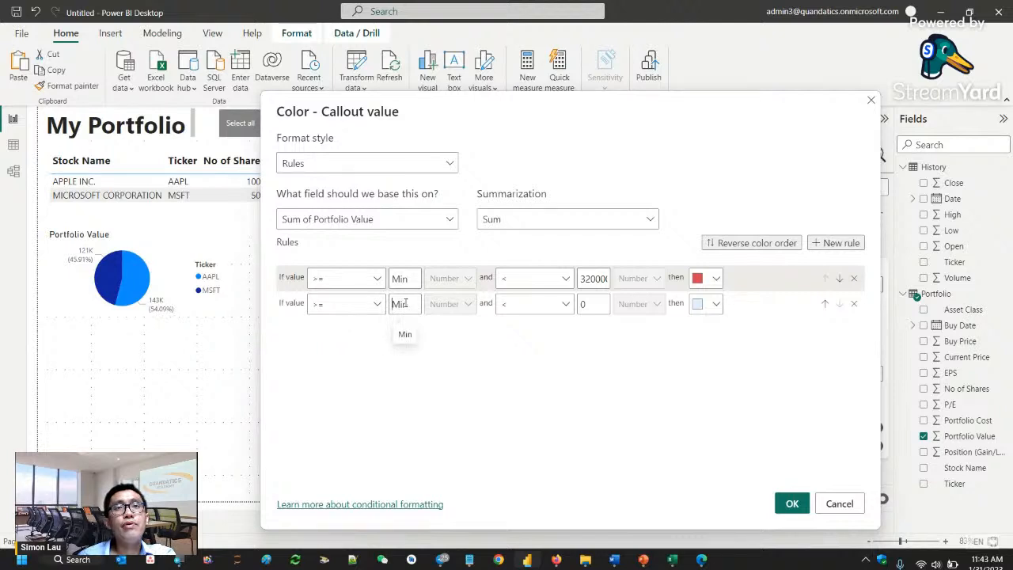
pyautogui.write('320')
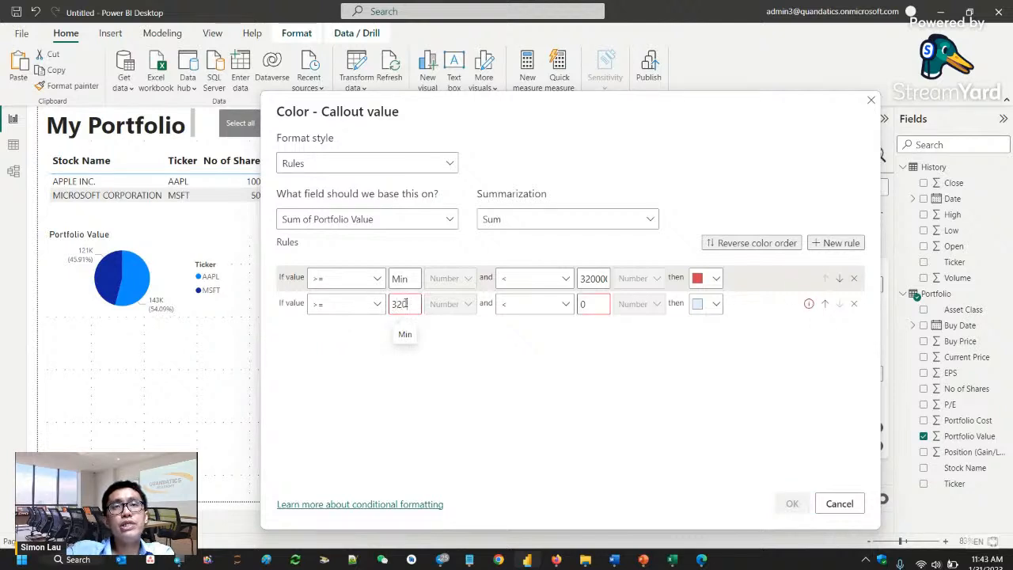
pyautogui.write('000')
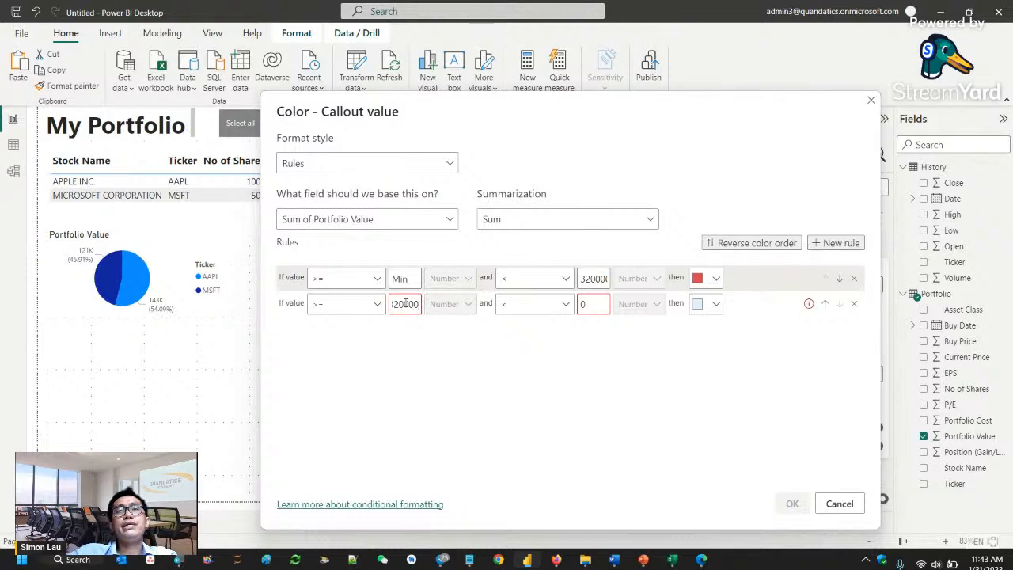
pyautogui.click(551, 311)
pyautogui.click(584, 304)
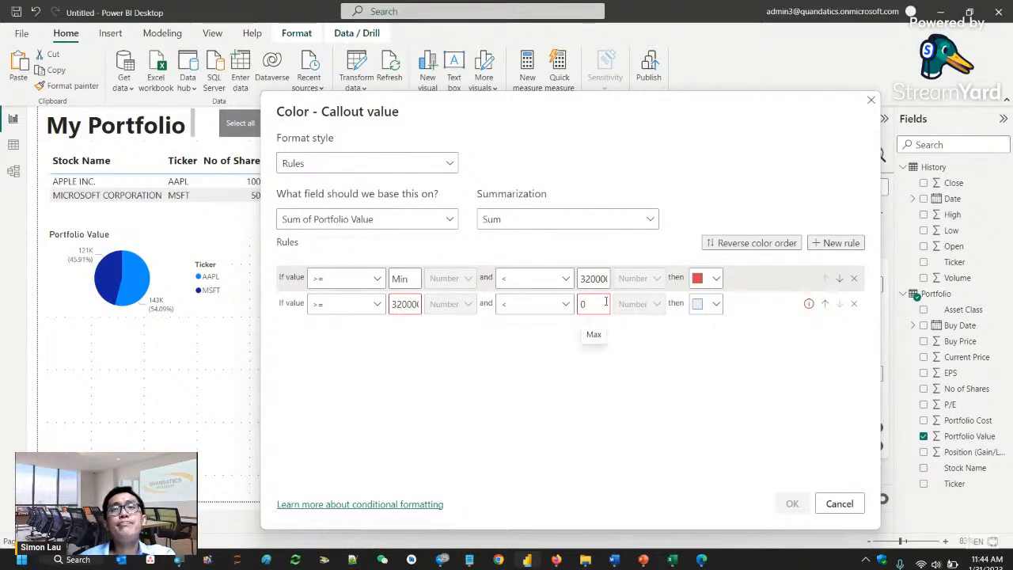
pyautogui.press('BackSpace')
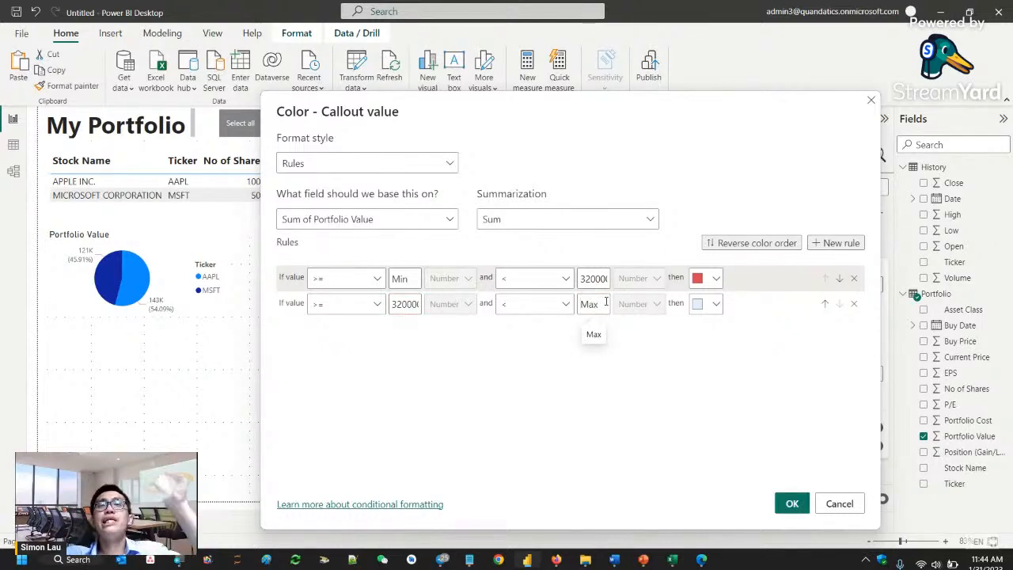
# - Give the 320000-to-Max rule the custom green #58DD1F and apply the rules to the CurrentPortfolio Value card
pyautogui.click(714, 306)
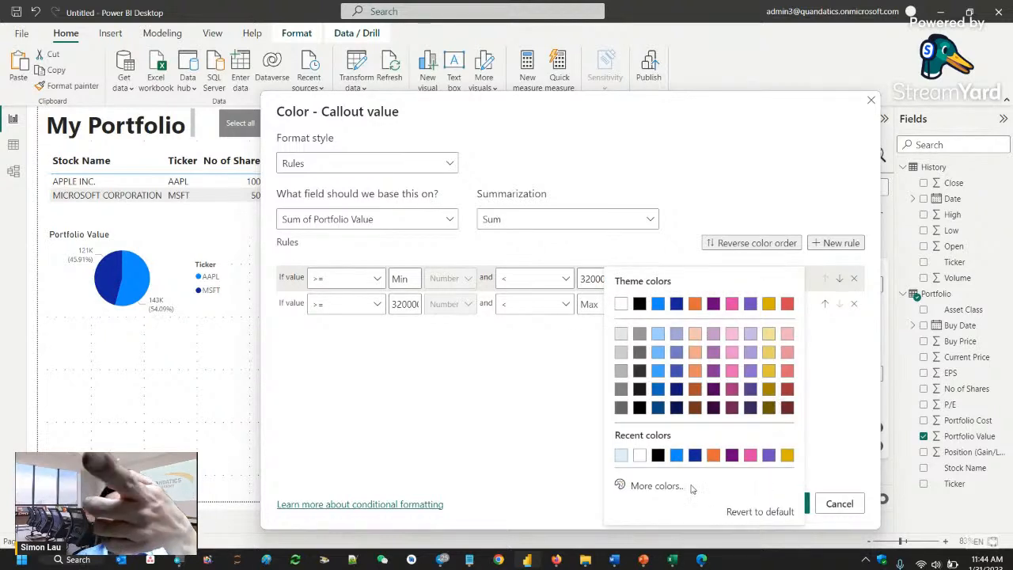
pyautogui.click(657, 486)
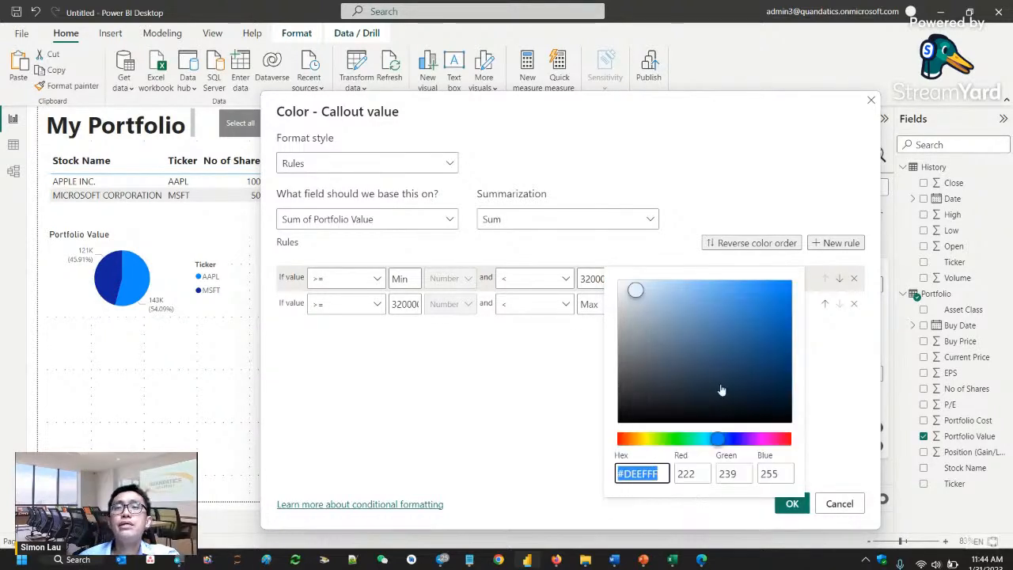
pyautogui.click(668, 439)
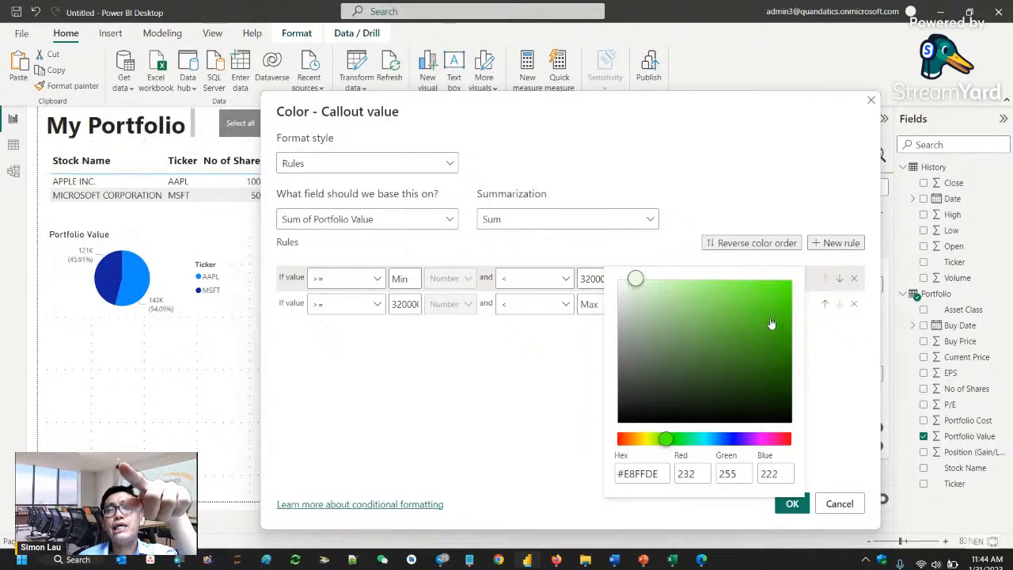
pyautogui.click(762, 297)
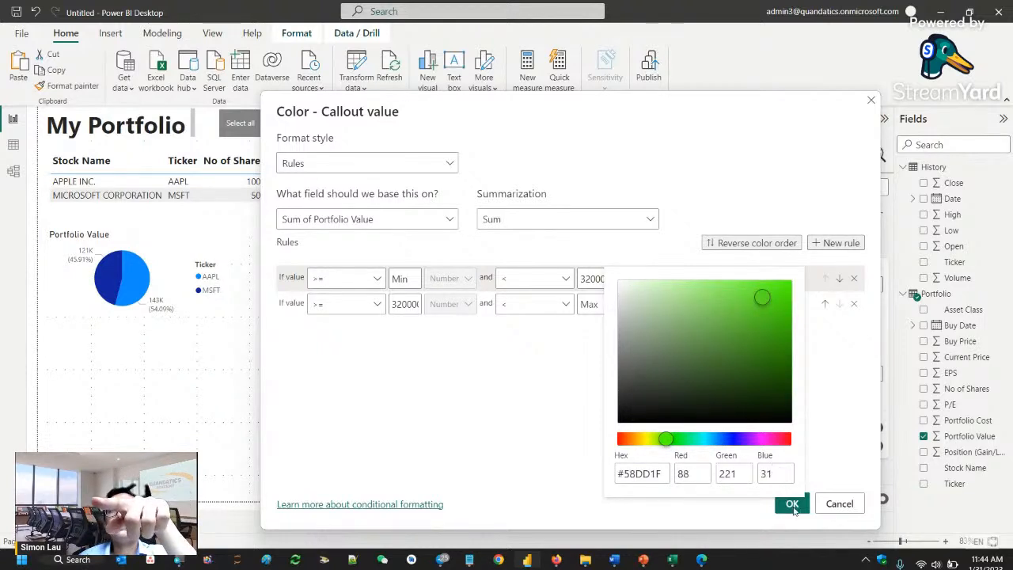
pyautogui.click(828, 470)
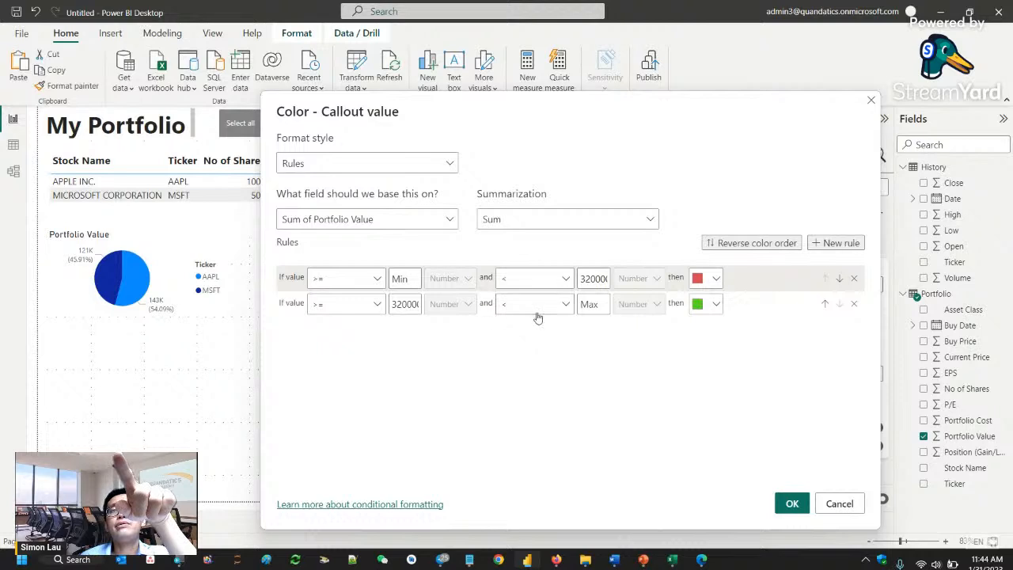
pyautogui.click(790, 504)
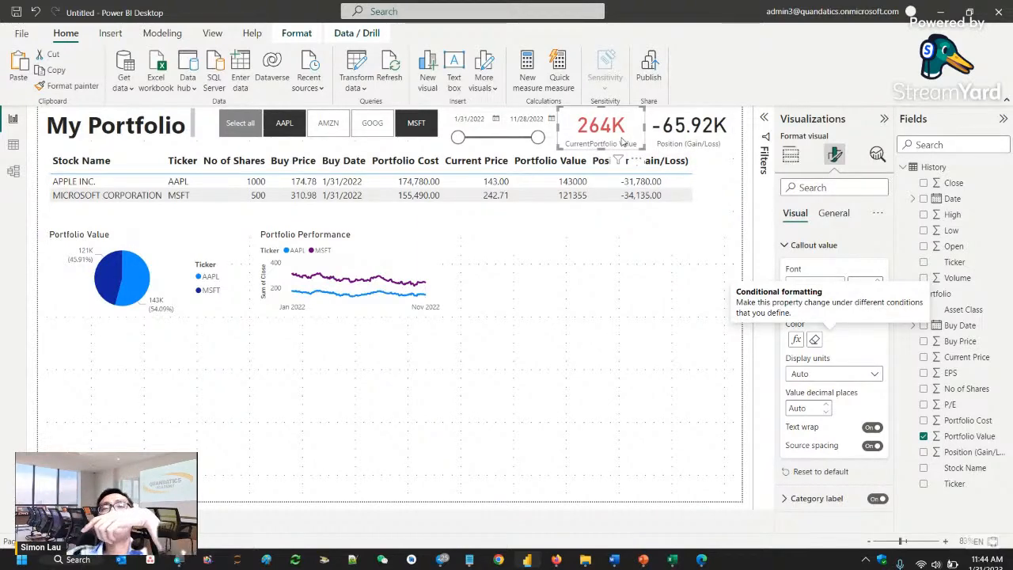
# - Set up Rules-style conditional formatting for the Position (Gain/Loss) card's callout color, with values from Min to less than 0 in red
pyautogui.click(689, 138)
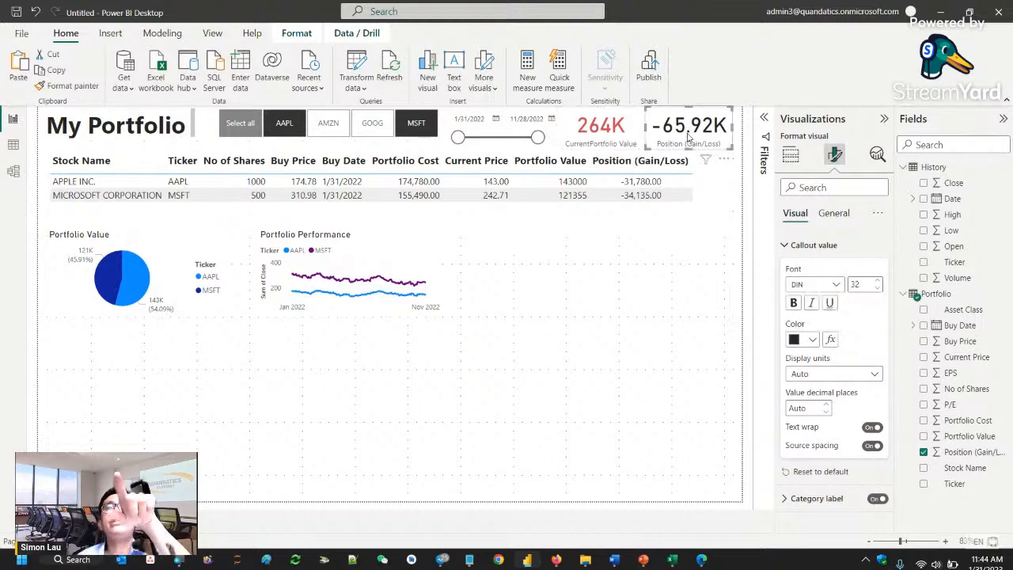
pyautogui.click(831, 340)
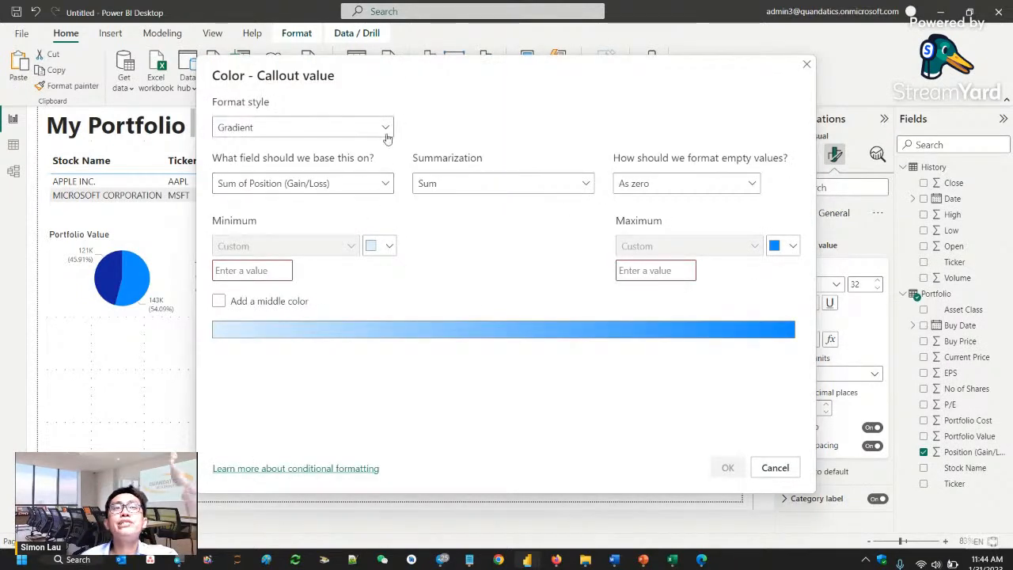
pyautogui.click(245, 128)
pyautogui.click(229, 169)
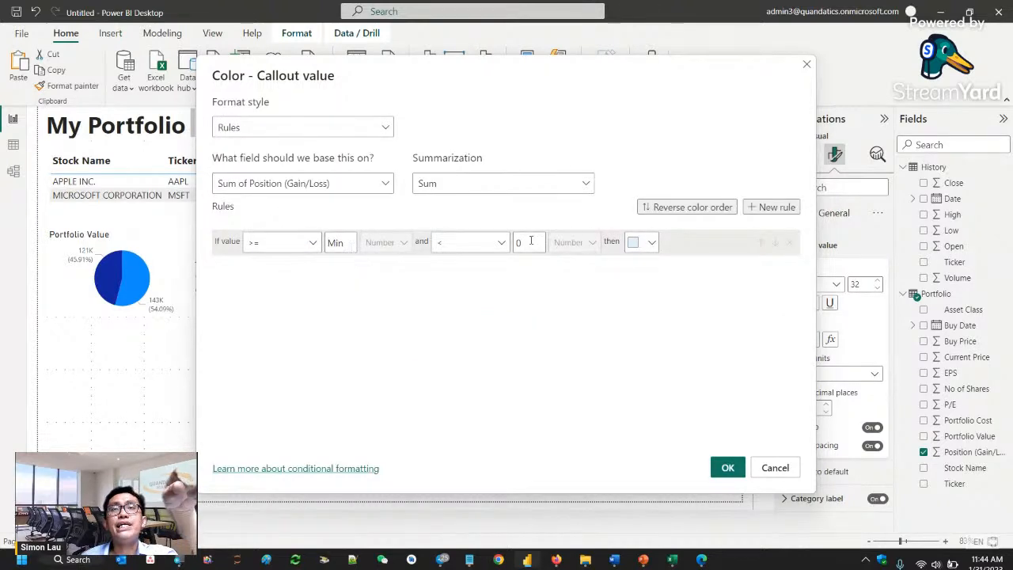
pyautogui.click(644, 243)
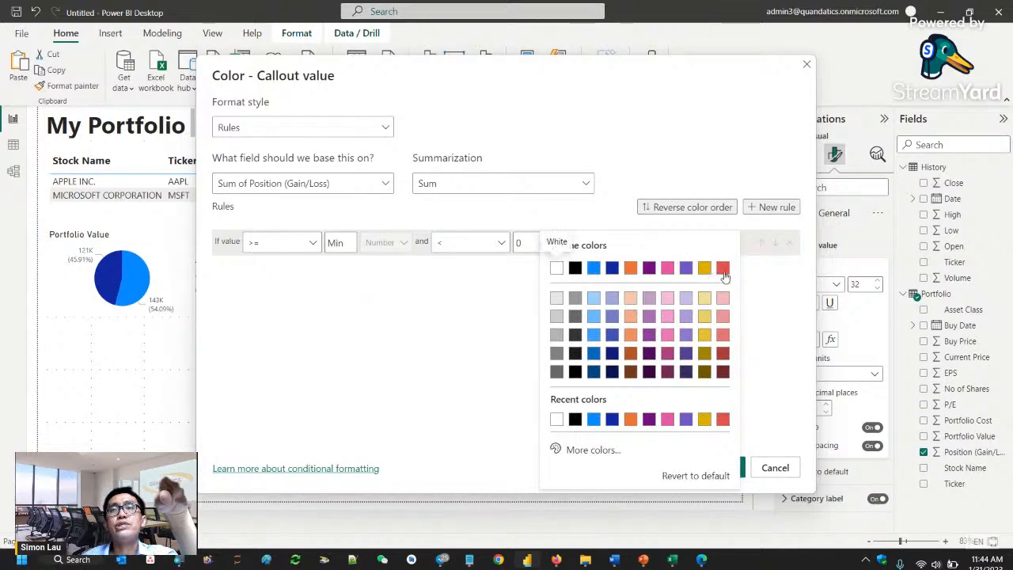
pyautogui.click(719, 267)
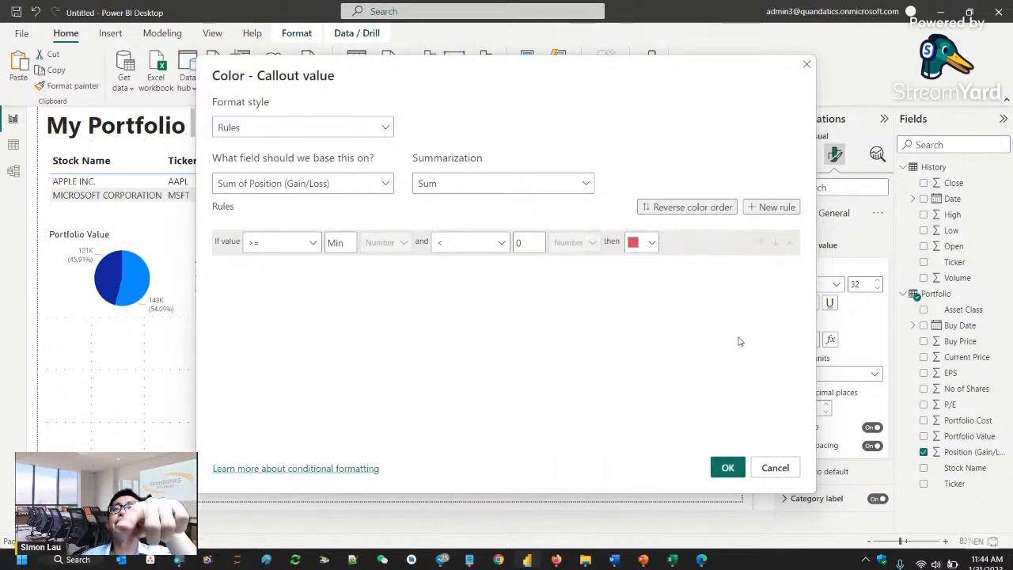
# - Add a second gain/loss color rule covering values from 0 to less than Max
pyautogui.click(773, 206)
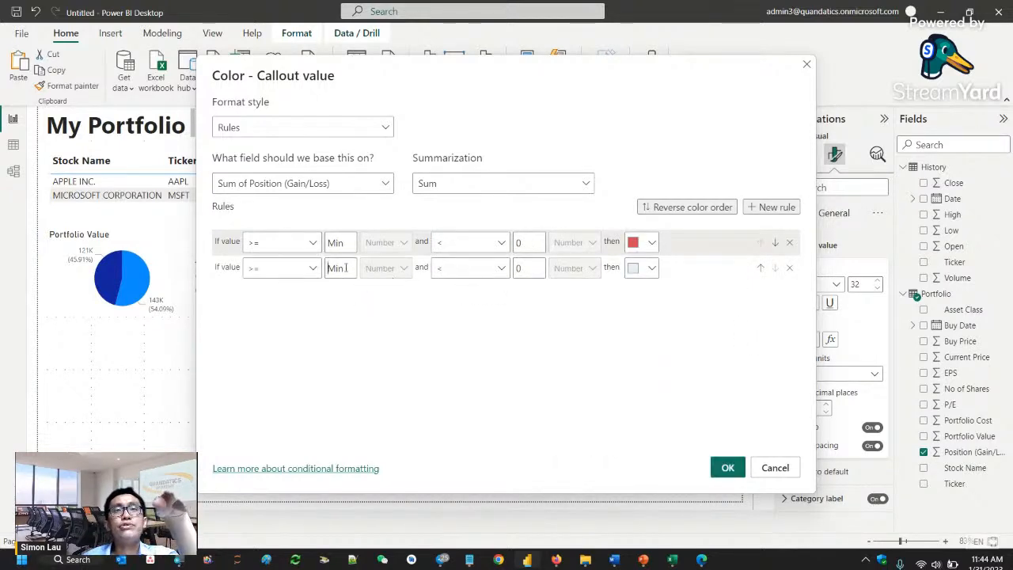
pyautogui.write('0')
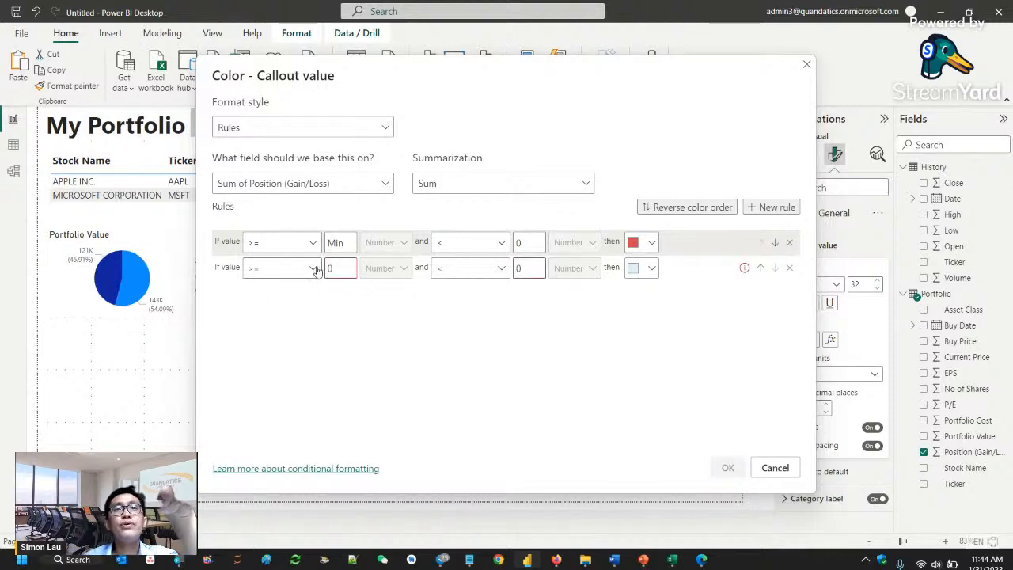
pyautogui.click(543, 268)
pyautogui.press('BackSpace')
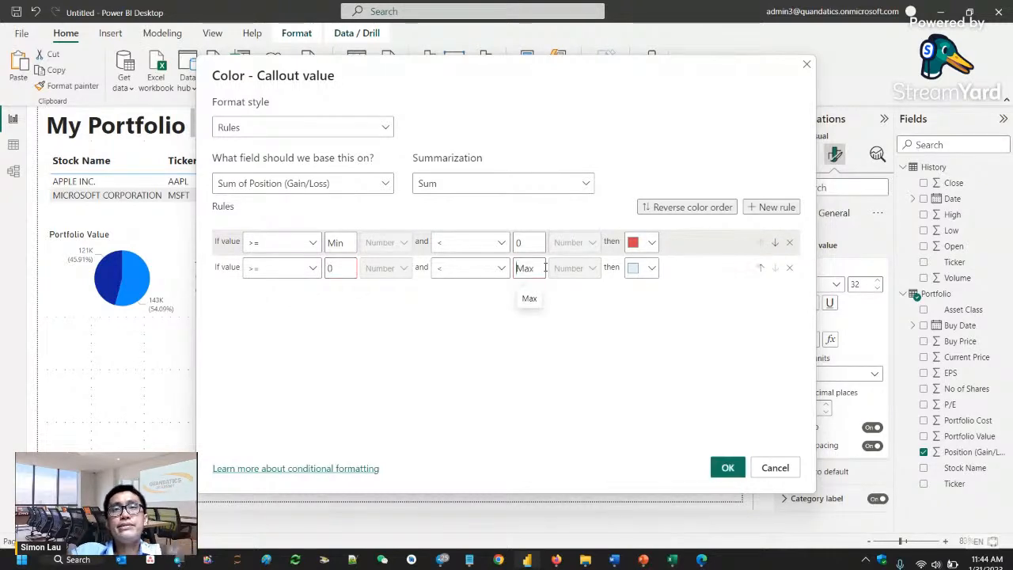
# - Give the 0-to-Max rule the custom green #1EDB34, apply the rules to the Position (Gain/Loss) card and deselect it
pyautogui.click(650, 268)
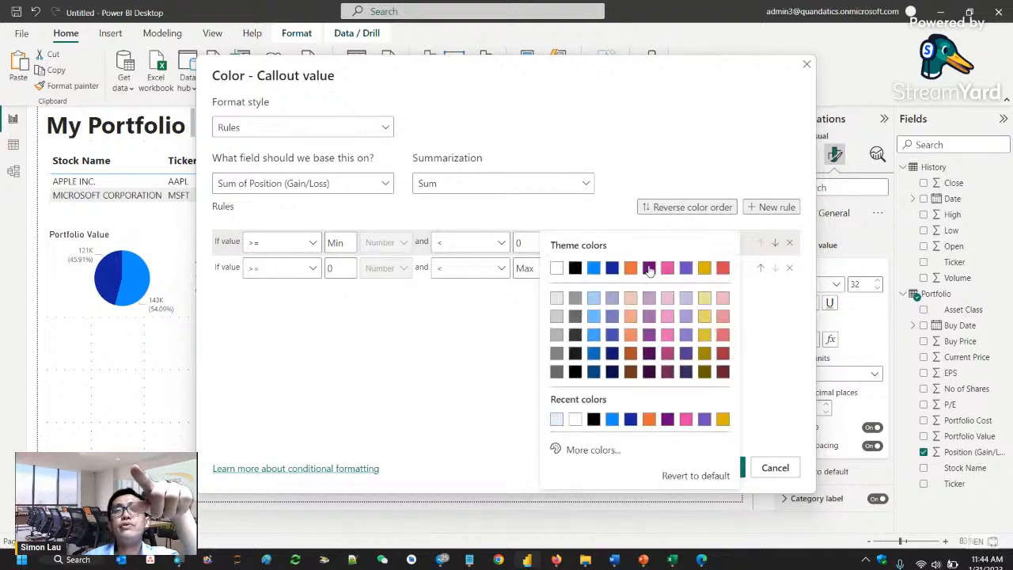
pyautogui.click(583, 451)
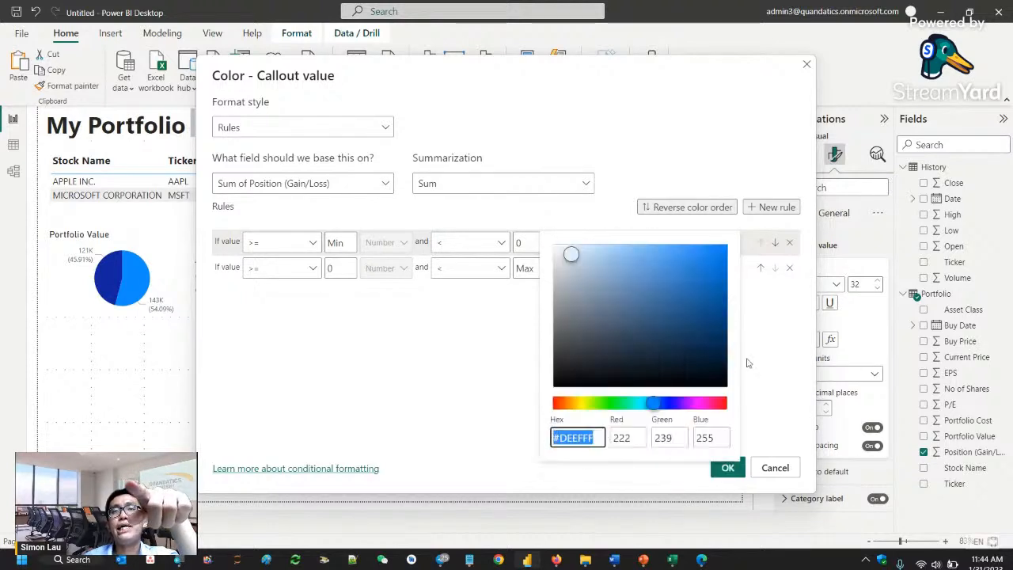
pyautogui.click(613, 405)
pyautogui.click(699, 264)
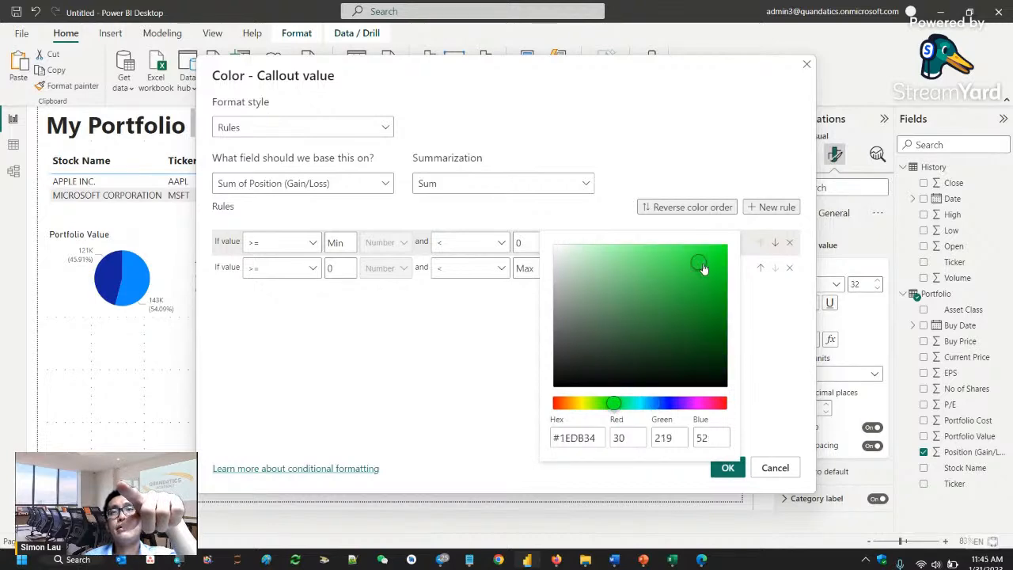
pyautogui.click(758, 430)
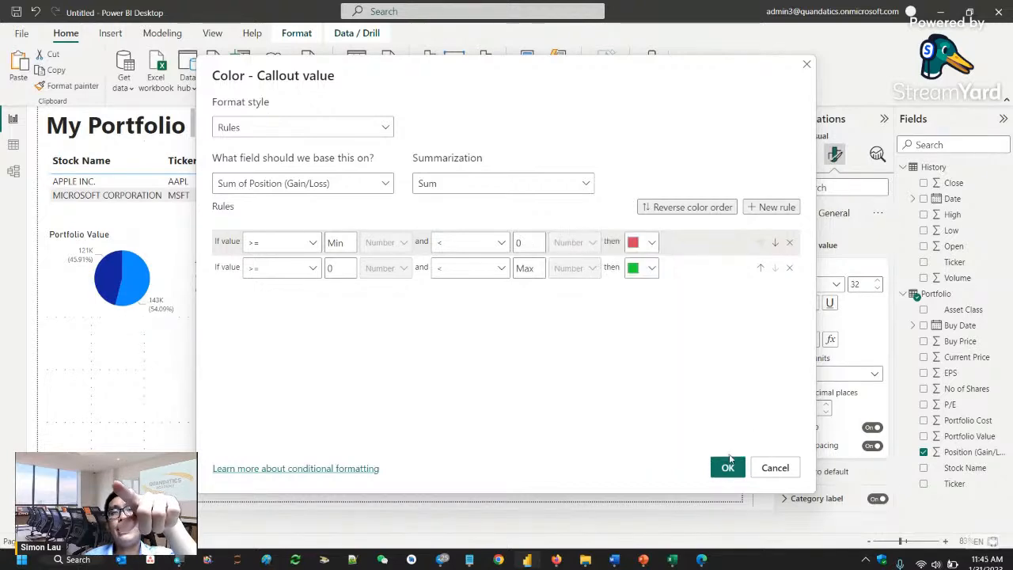
pyautogui.click(726, 468)
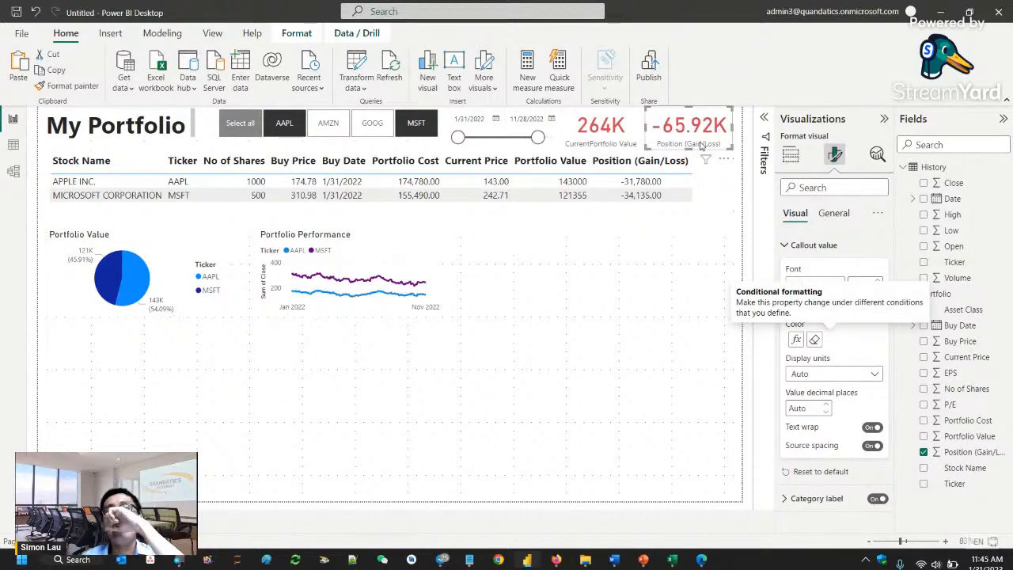
pyautogui.click(684, 306)
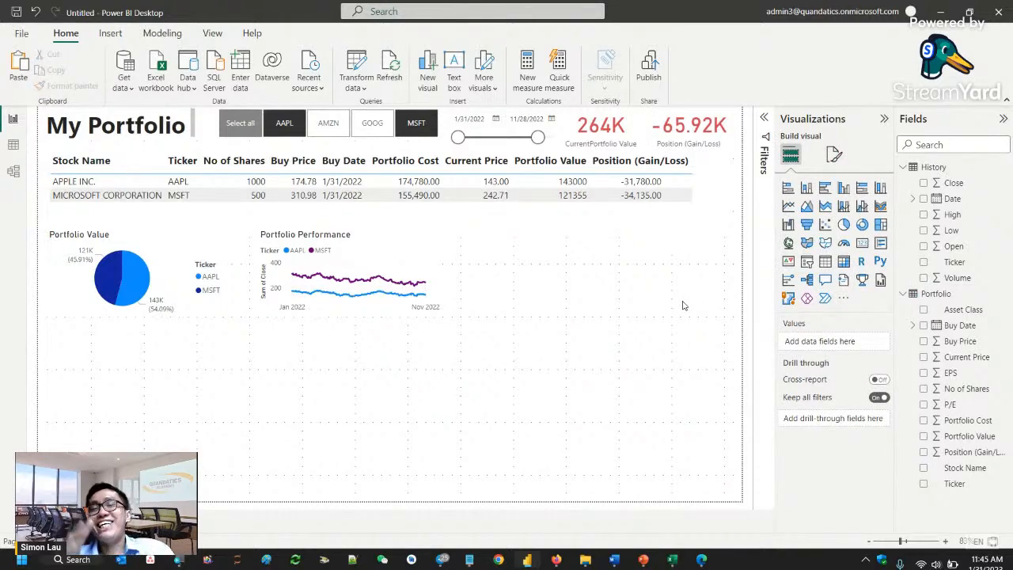
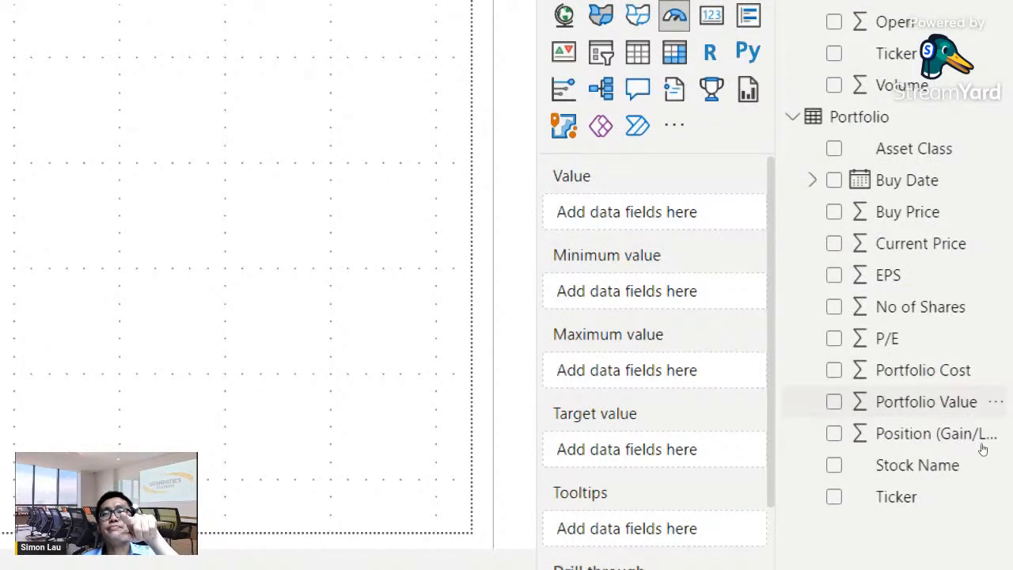
# - Add Portfolio Value as the gauge's value and move the gauge to the right of the Portfolio Performance chart
pyautogui.click(926, 404)
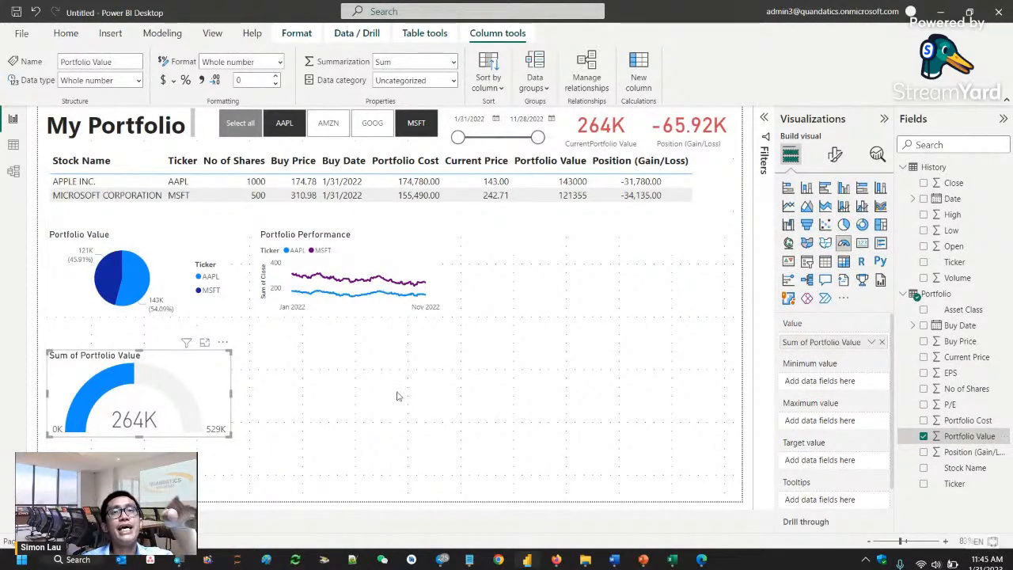
pyautogui.moveTo(179, 420); pyautogui.dragTo(601, 274)
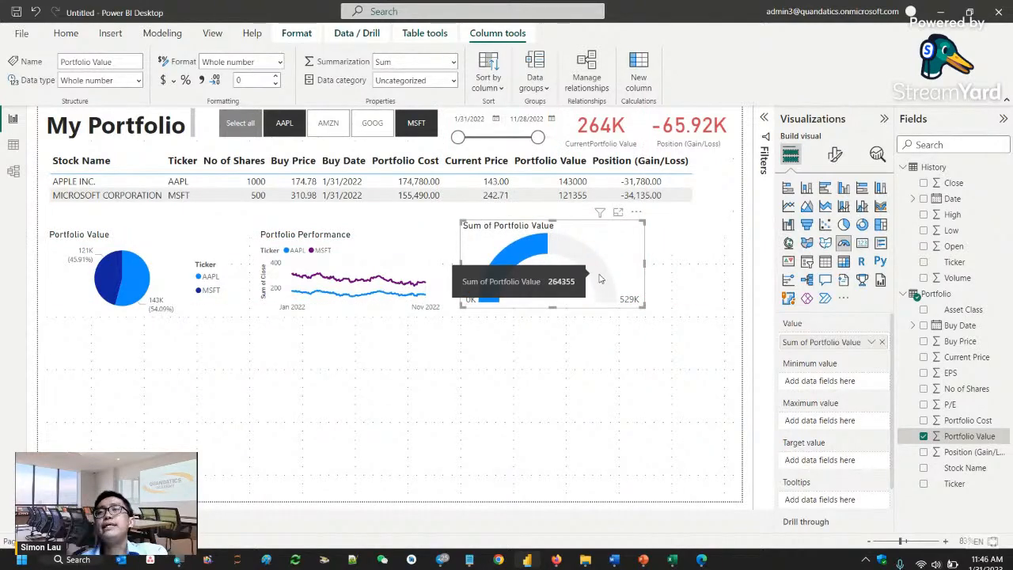
# - Collapse the History table's field list and create a new measure in the Portfolio table
pyautogui.click(905, 167)
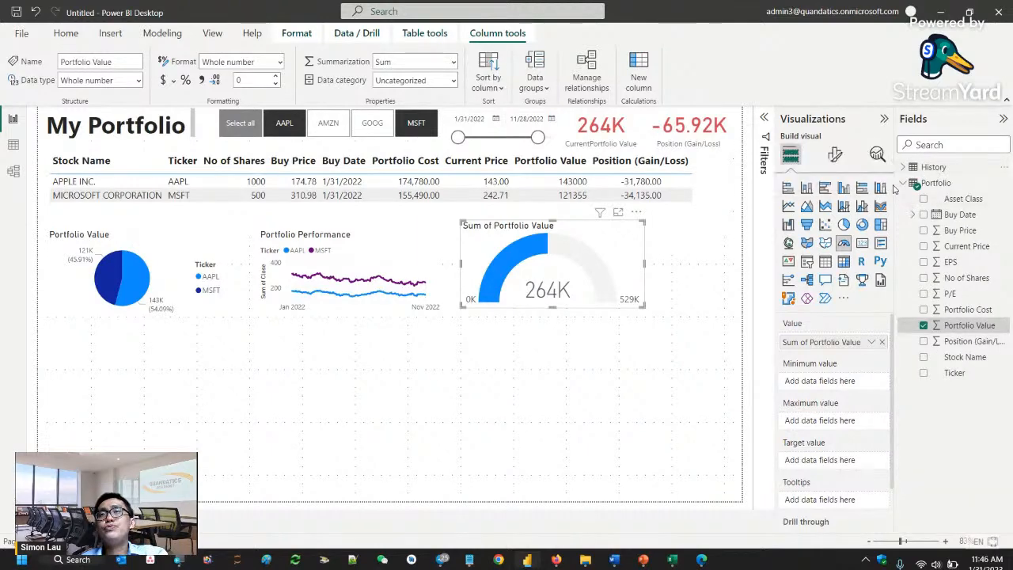
pyautogui.click(903, 184)
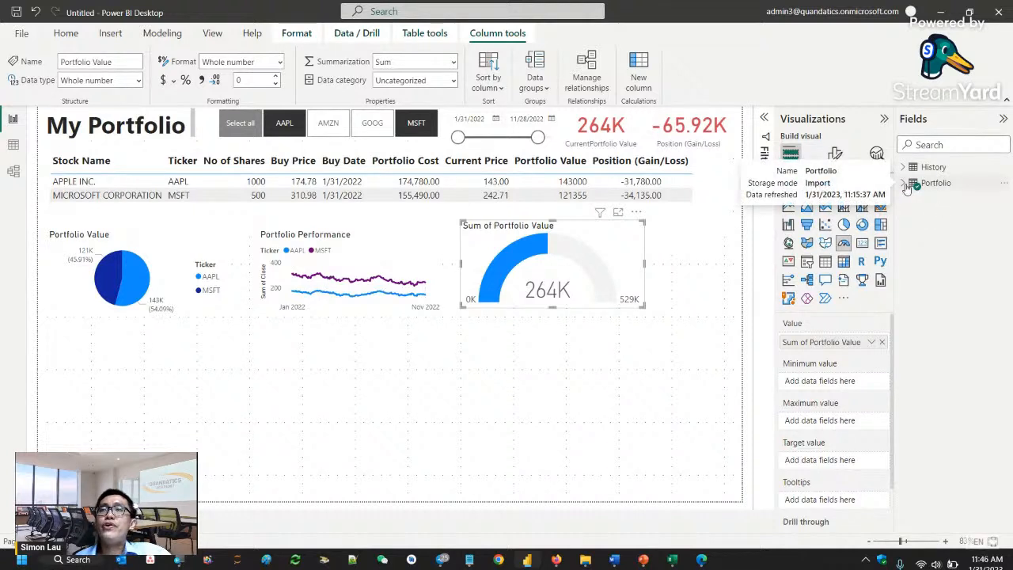
pyautogui.click(907, 186)
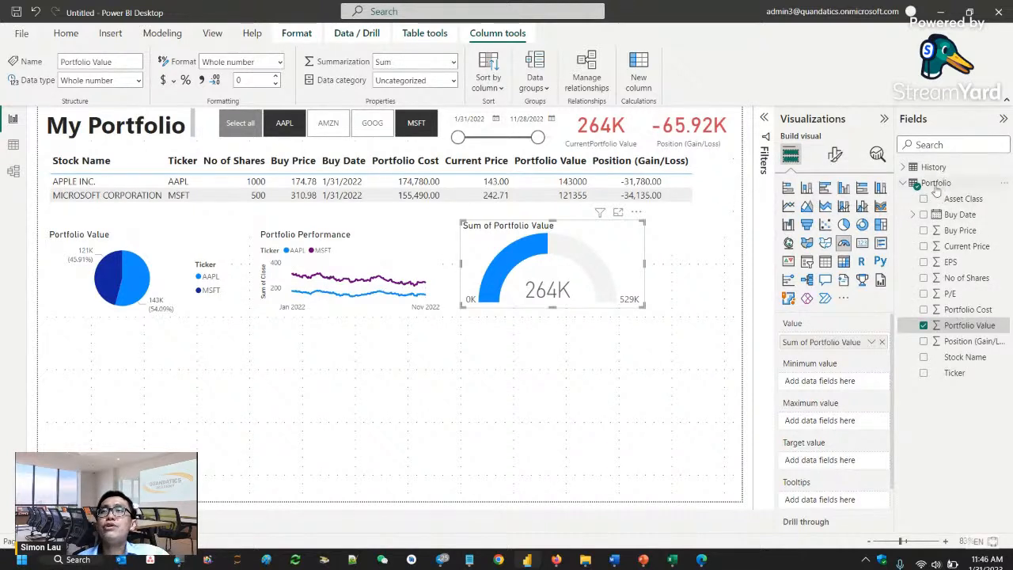
pyautogui.click(937, 185)
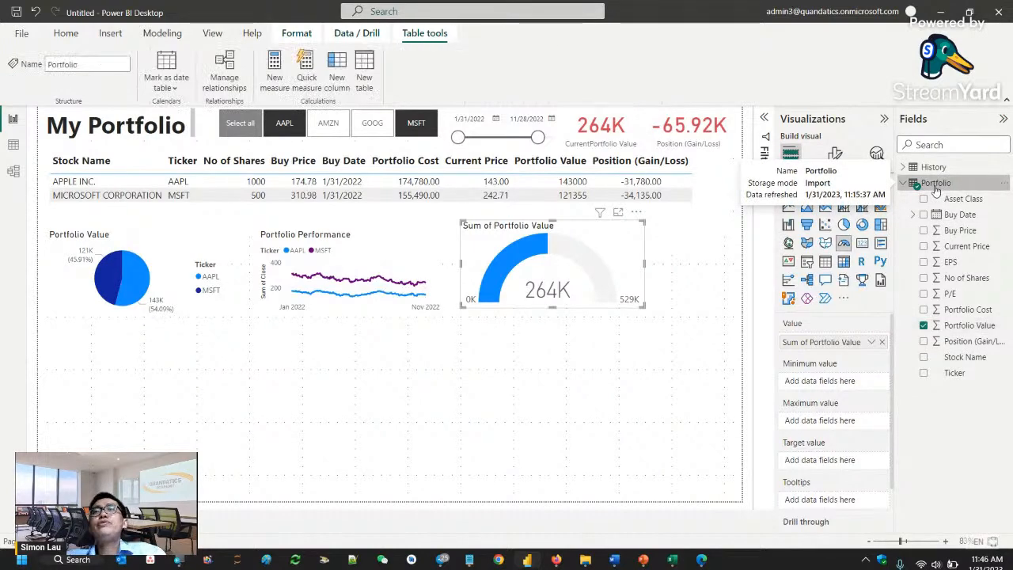
pyautogui.rightClick(937, 186)
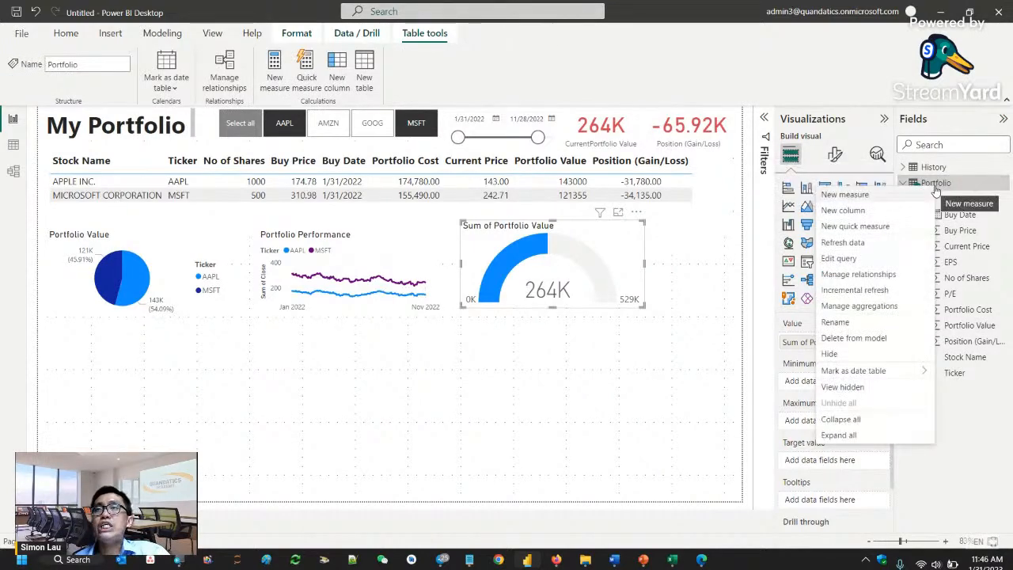
pyautogui.click(861, 198)
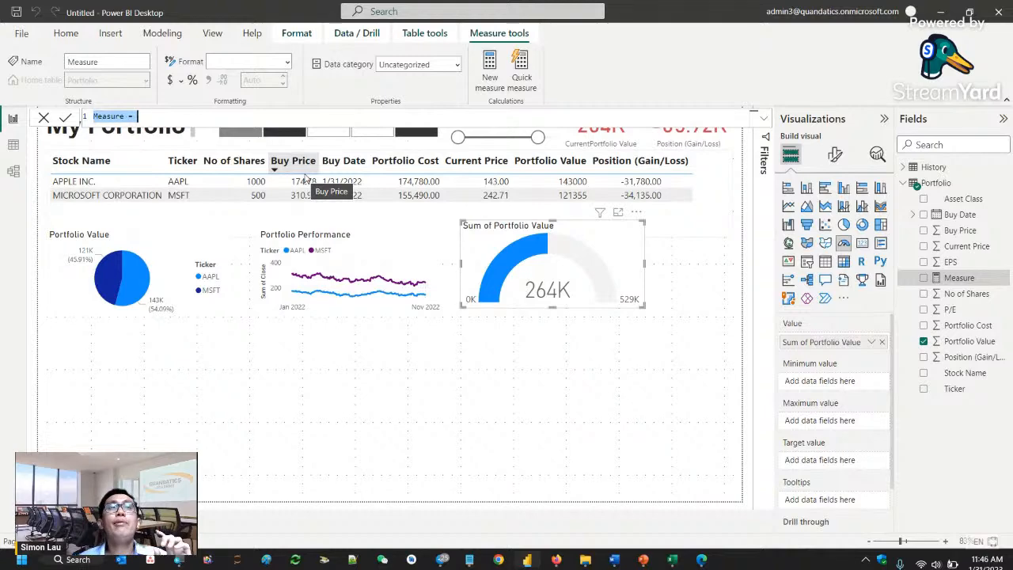
# - Define the new measure as Portfolio Target = 320000
pyautogui.click(113, 117)
pyautogui.doubleClick(112, 117)
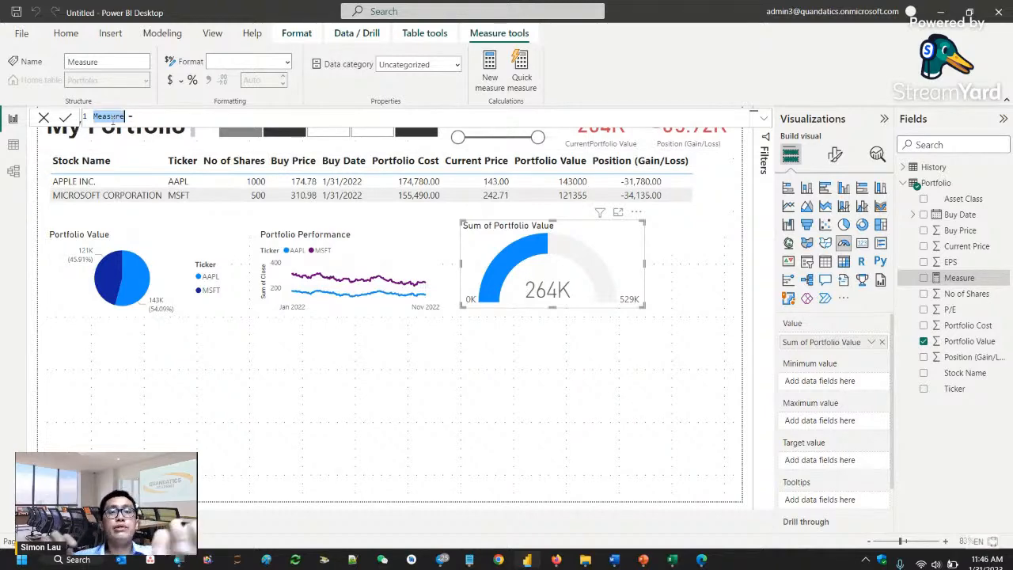
pyautogui.write('Target = 320000')
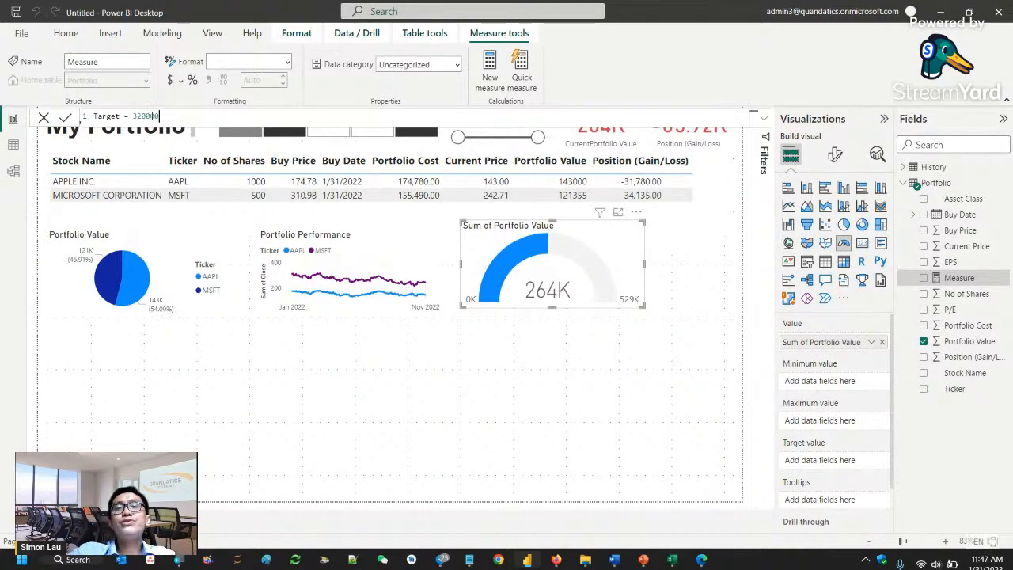
pyautogui.click(96, 119)
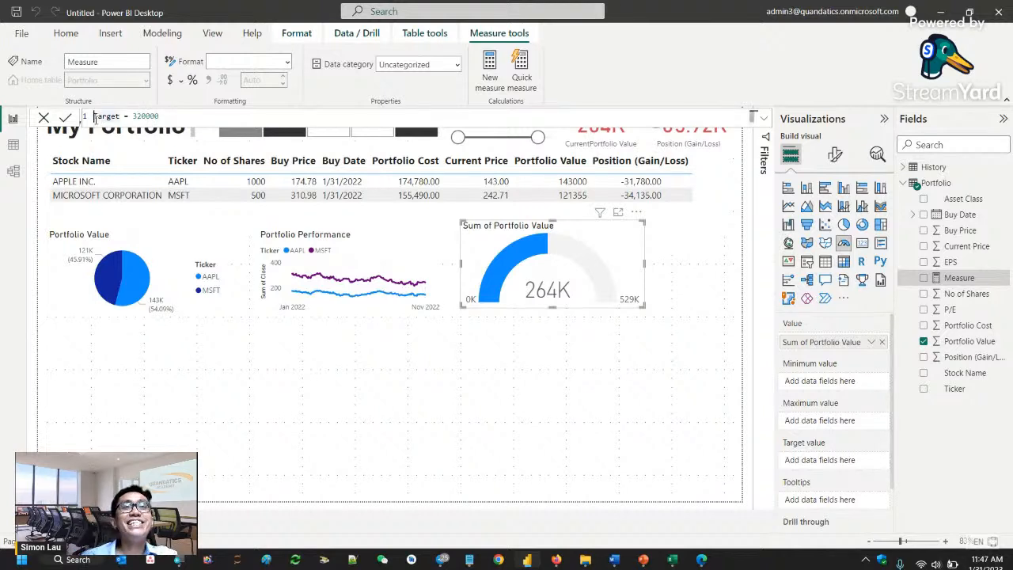
pyautogui.write('Po')
pyautogui.write('rtofol')
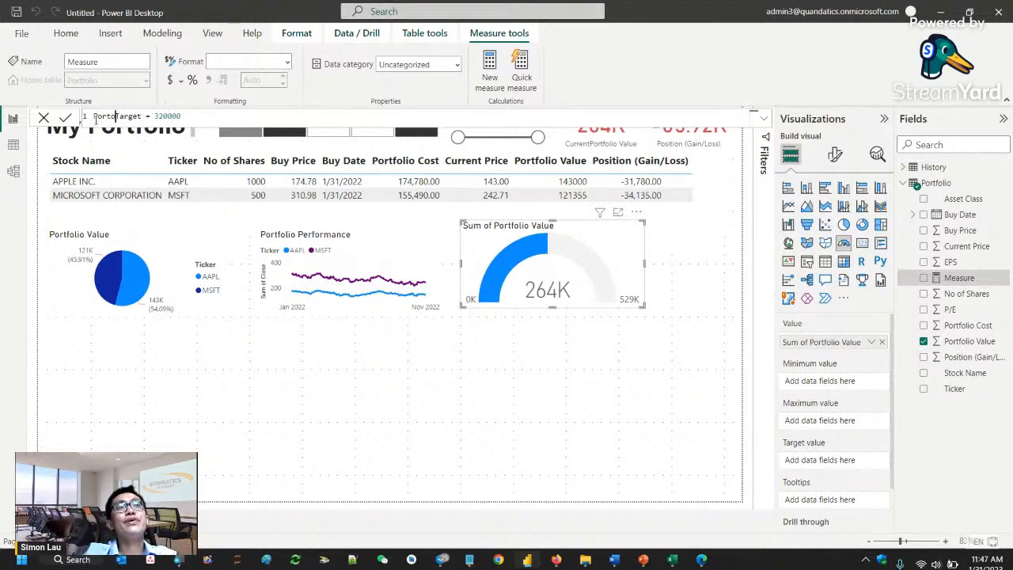
pyautogui.write('io')
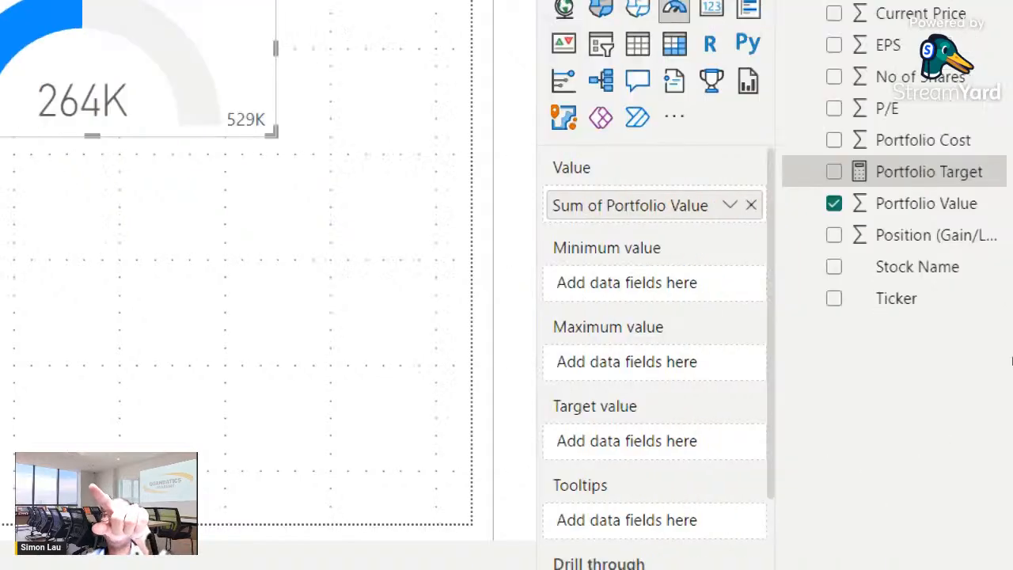
# - Assign the Portfolio Target measure as the gauge's target value and rename its value field as Portfolio Value
pyautogui.moveTo(978, 327); pyautogui.dragTo(847, 460)
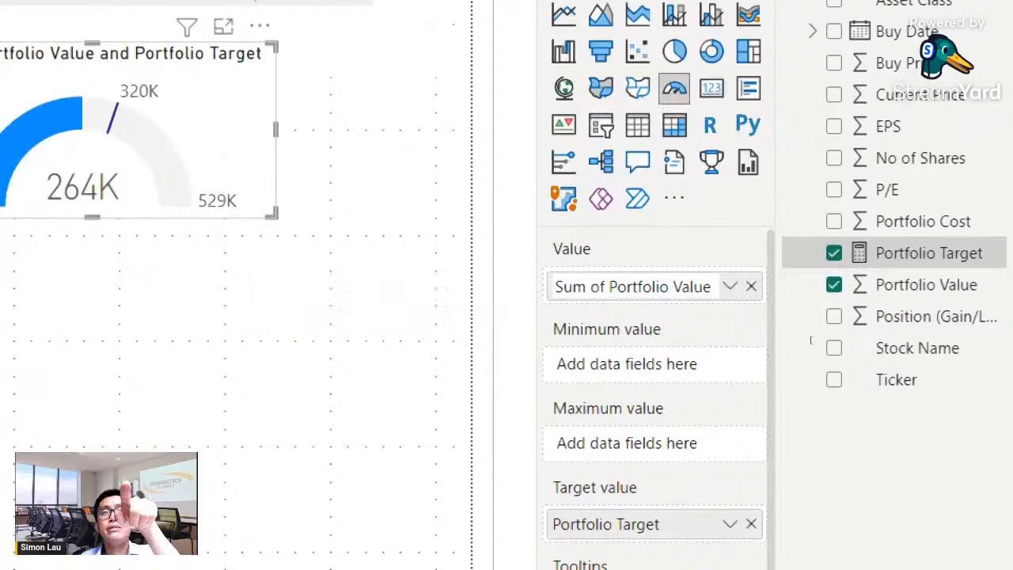
pyautogui.moveTo(605, 286); pyautogui.dragTo(554, 287)
pyautogui.press('Delete')
pyautogui.press('Delete')
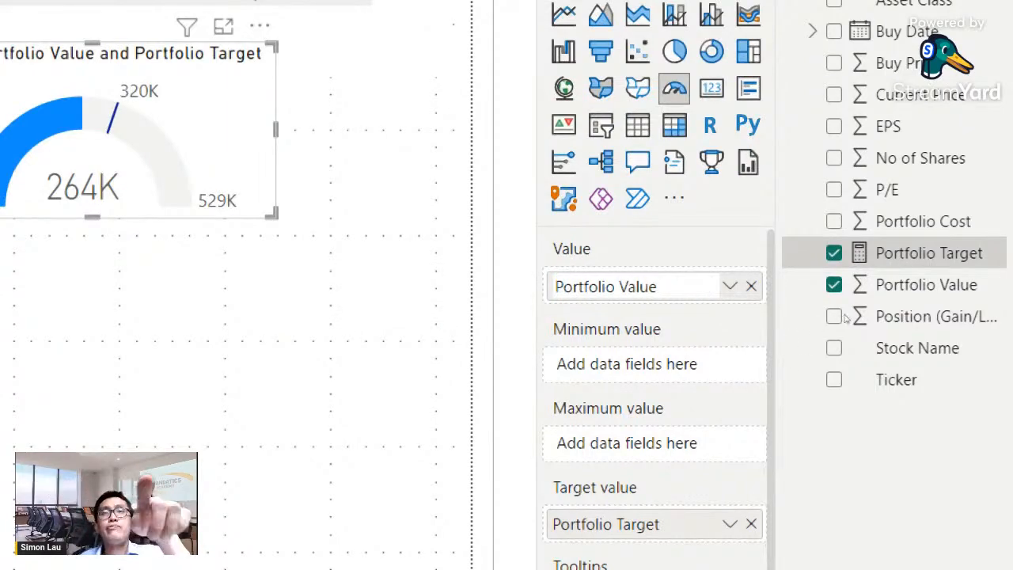
pyautogui.press('Return')
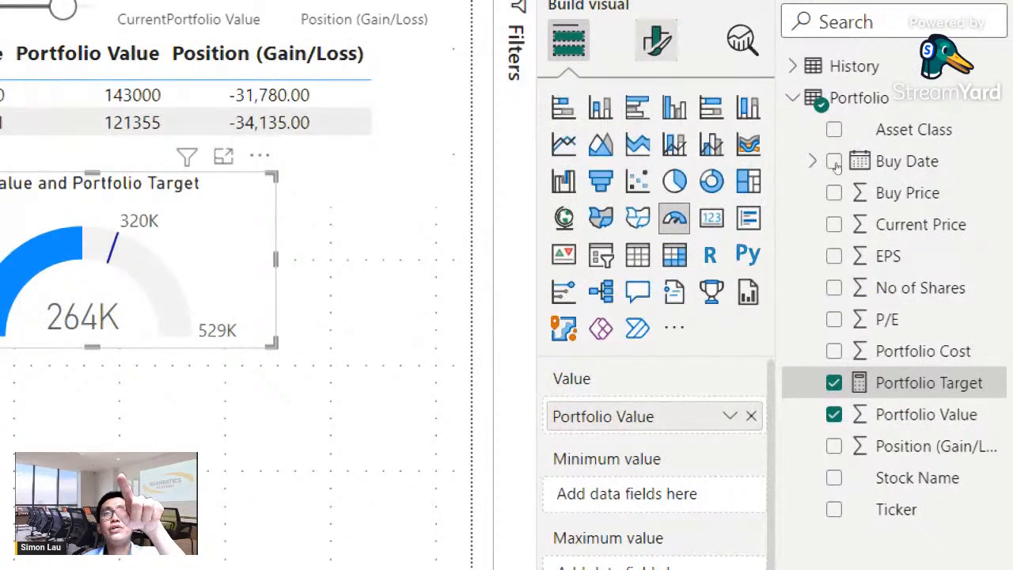
# - Change the gauge's title text to "Target Portfolio Value"
pyautogui.click(656, 39)
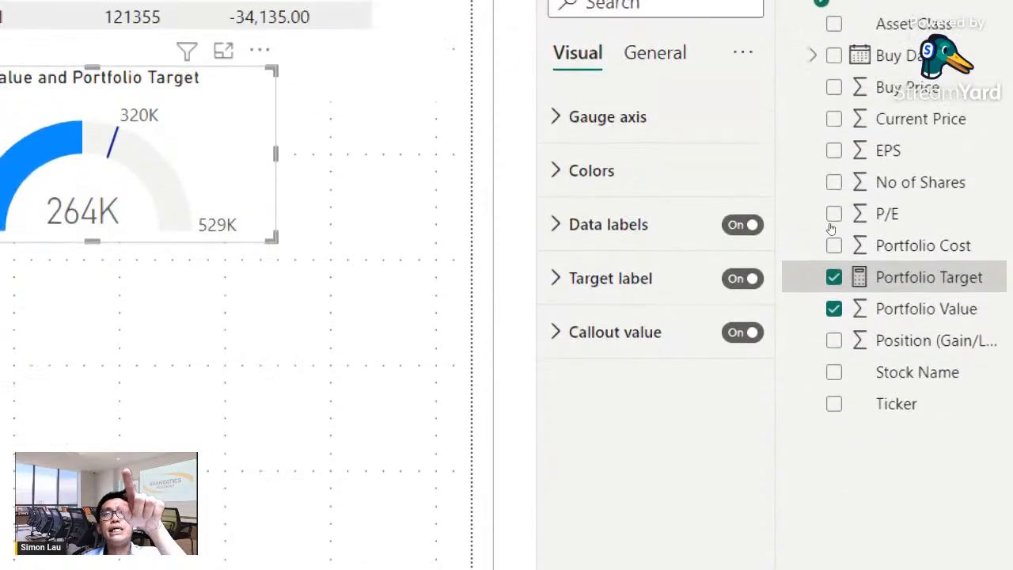
pyautogui.click(656, 25)
pyautogui.click(621, 172)
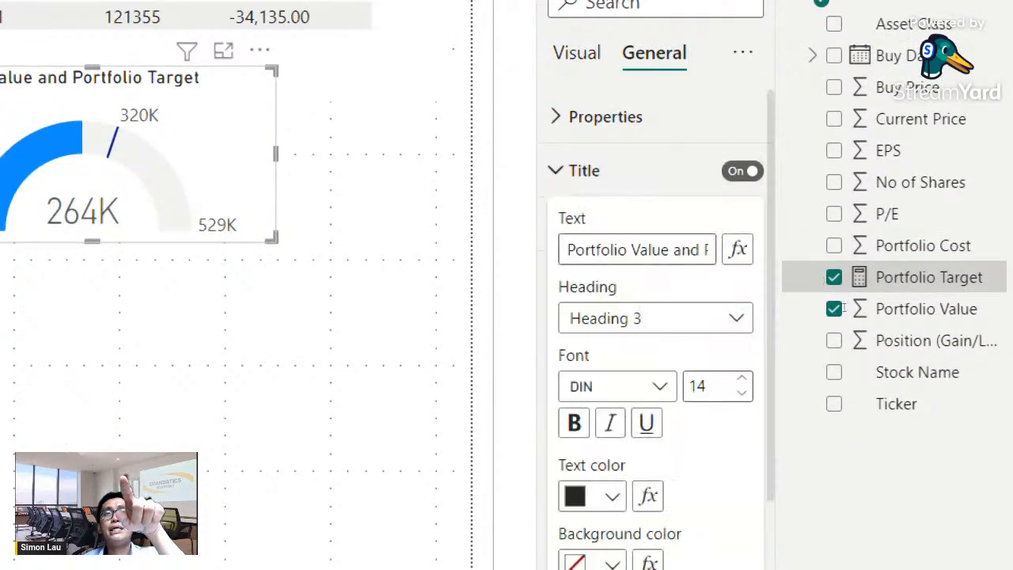
pyautogui.hotkey('ctrl', 'a')
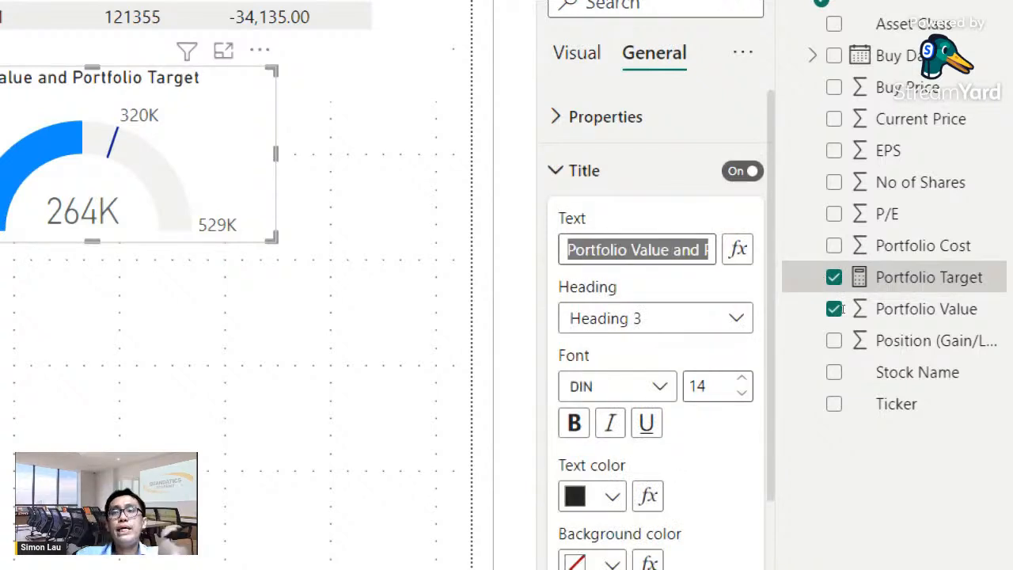
pyautogui.press('BackSpace')
pyautogui.write('T')
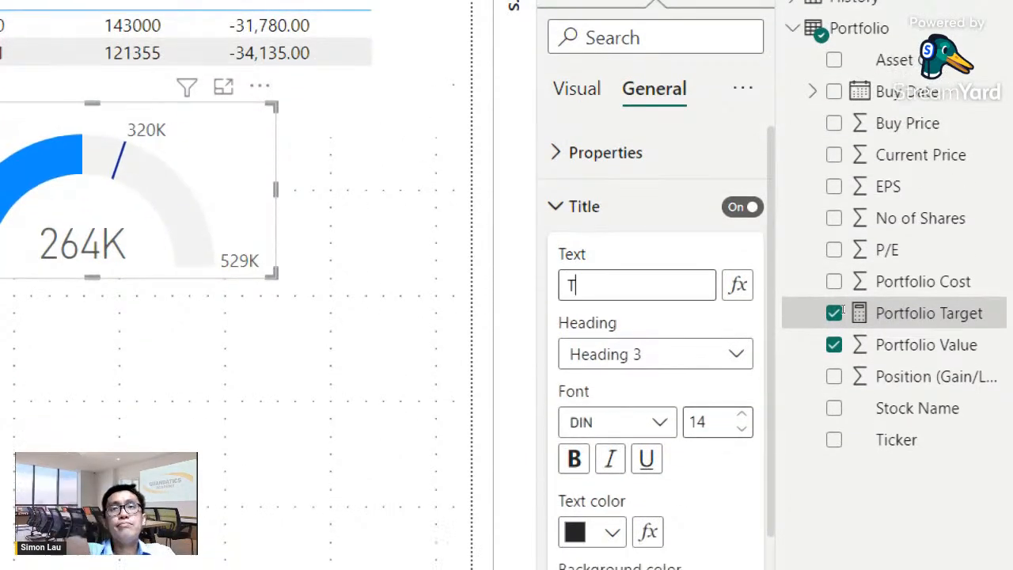
pyautogui.write('arget Po')
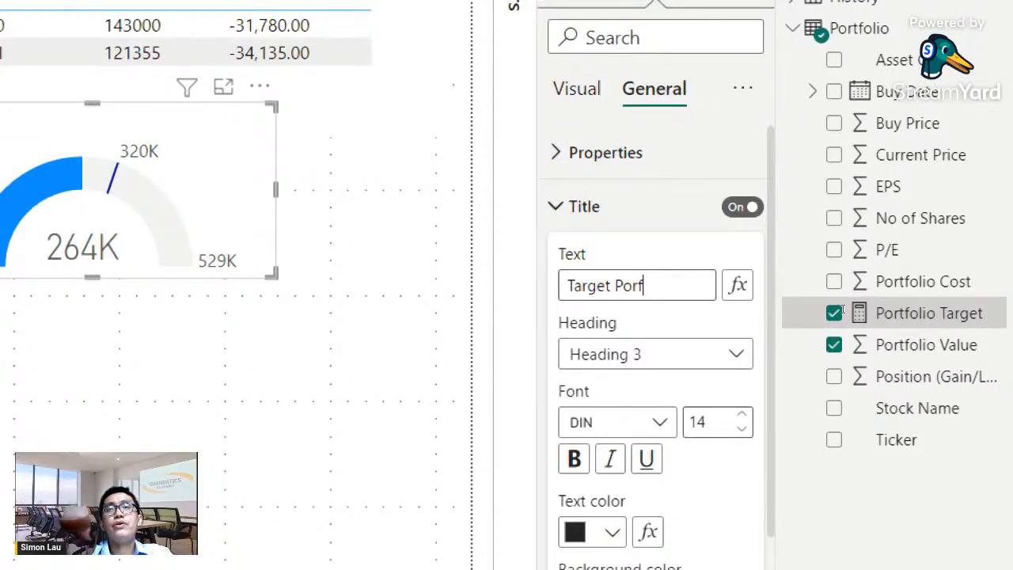
pyautogui.write('rtfolio Value')
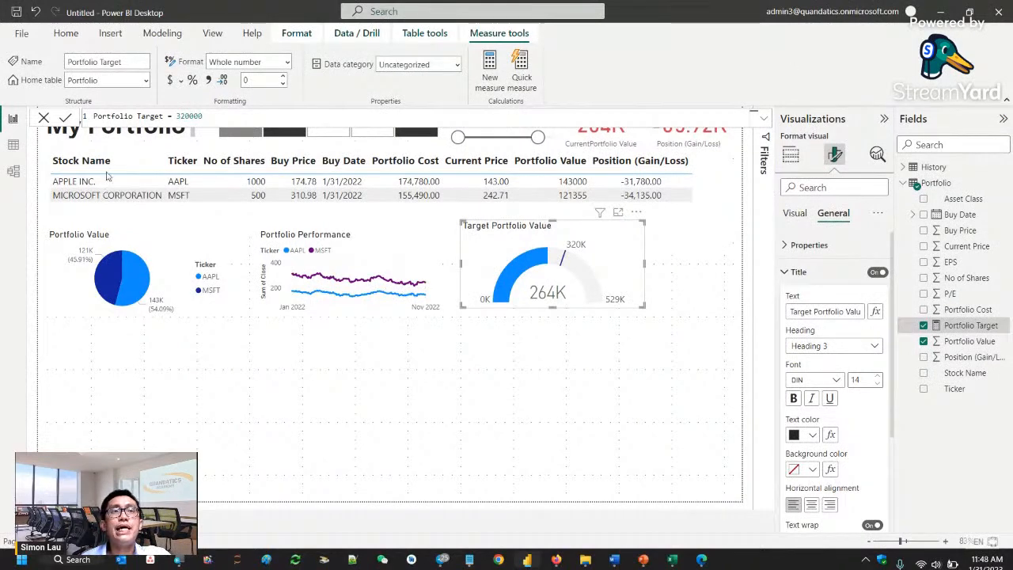
# - Select the pie chart, line chart and gauge together and try aligning them with Align center
pyautogui.click(113, 217)
pyautogui.click(138, 254)
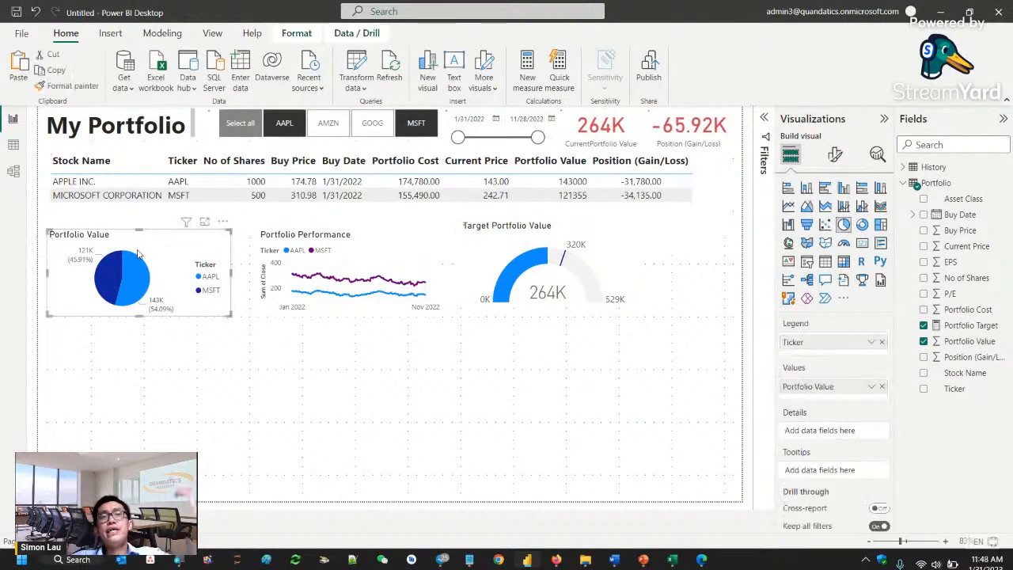
pyautogui.click(548, 263)
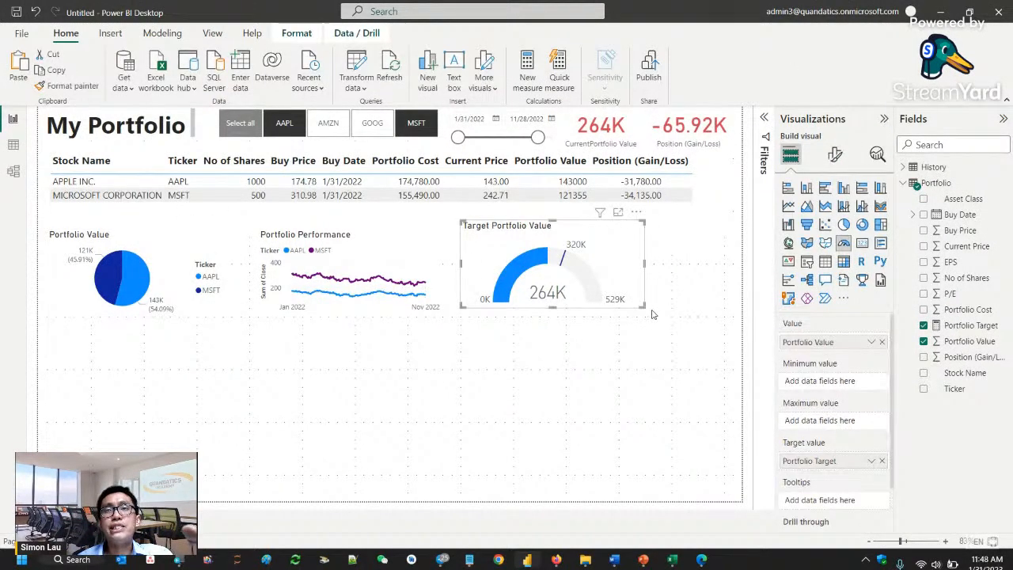
pyautogui.keyDown('ctrl'); pyautogui.click(376, 289); pyautogui.keyUp('ctrl')
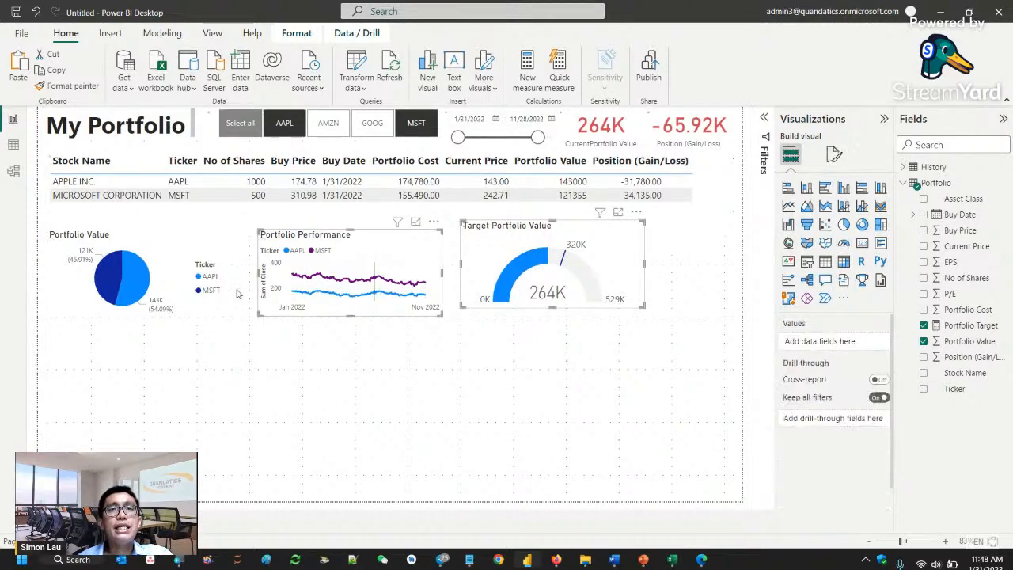
pyautogui.keyDown('ctrl'); pyautogui.click(208, 279); pyautogui.keyUp('ctrl')
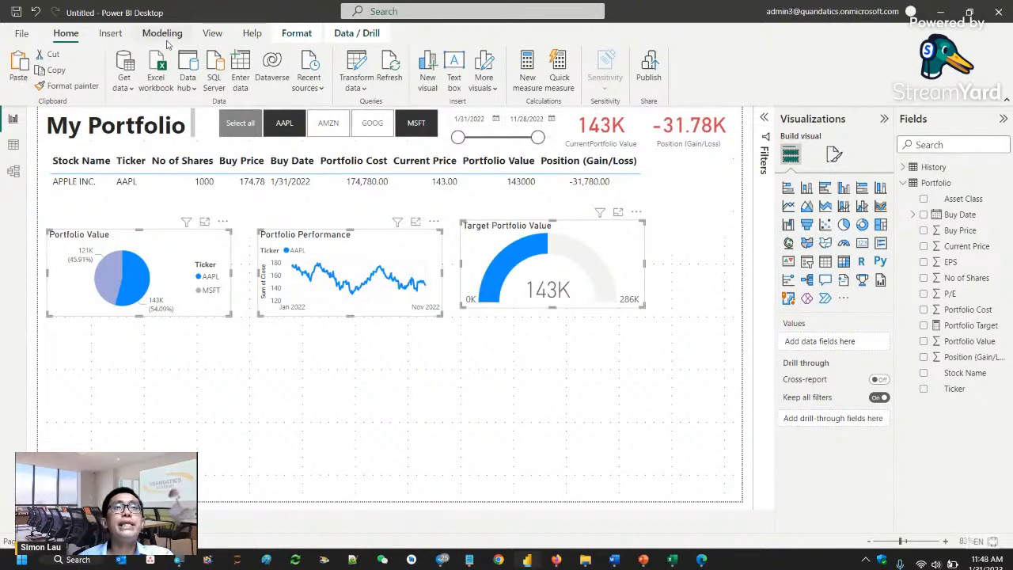
pyautogui.click(220, 41)
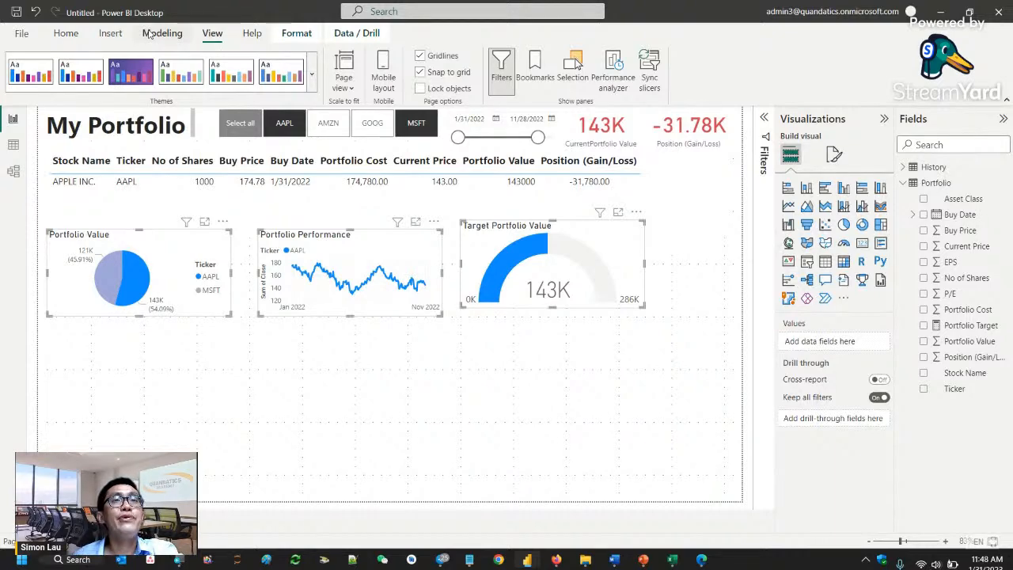
pyautogui.click(296, 35)
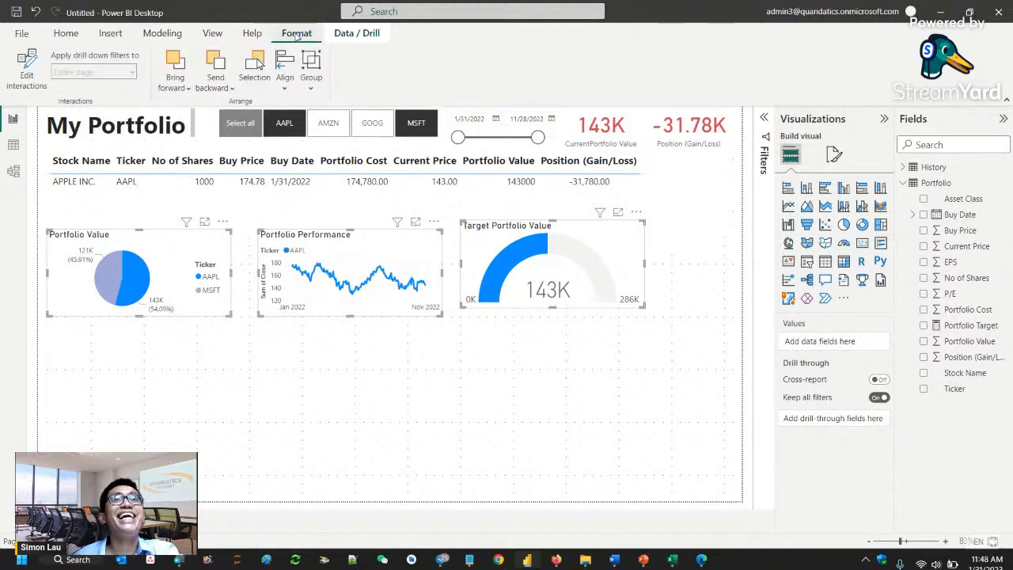
pyautogui.click(286, 87)
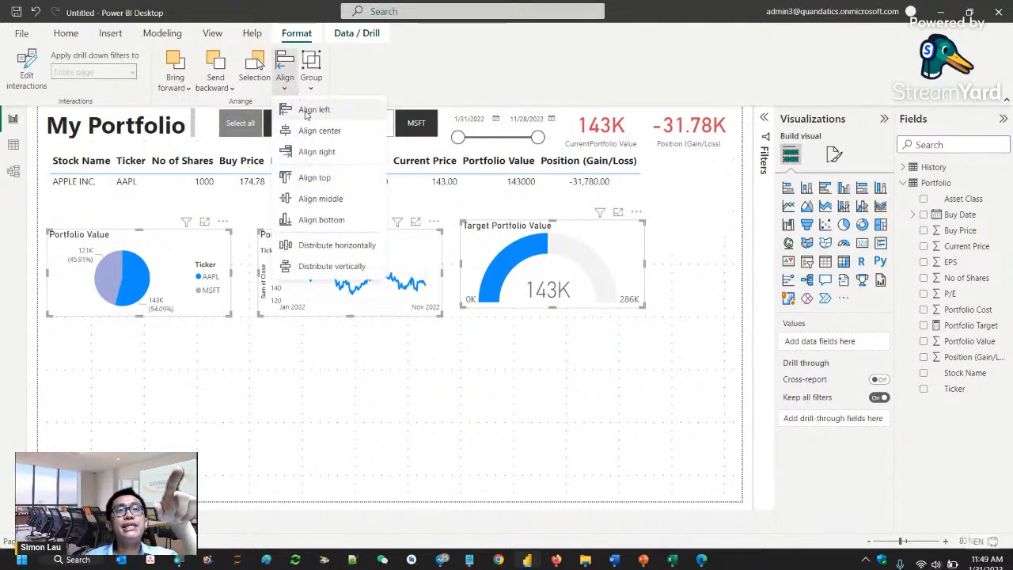
pyautogui.click(315, 133)
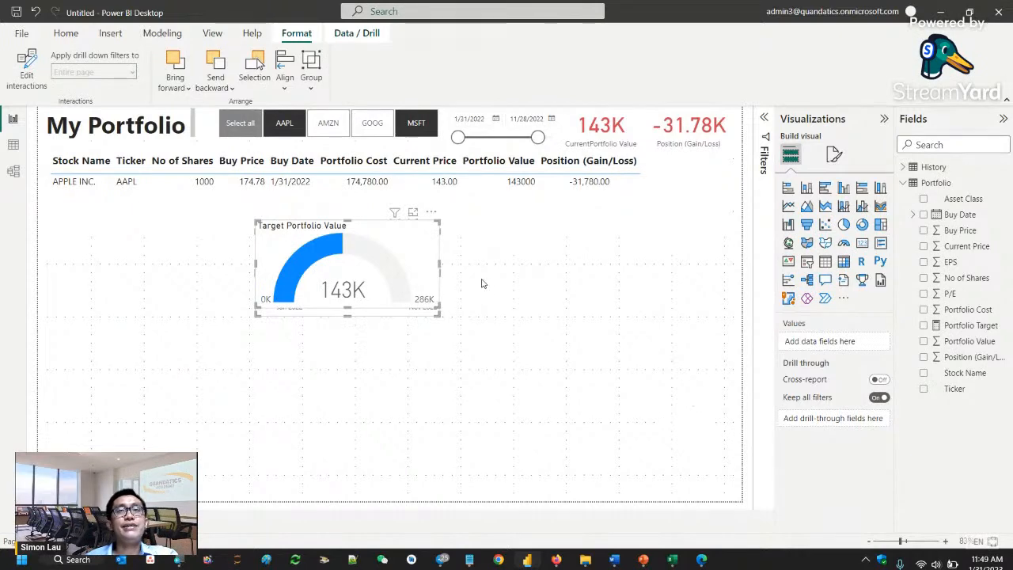
# - Try to distribute the three selected visuals horizontally
pyautogui.click(286, 76)
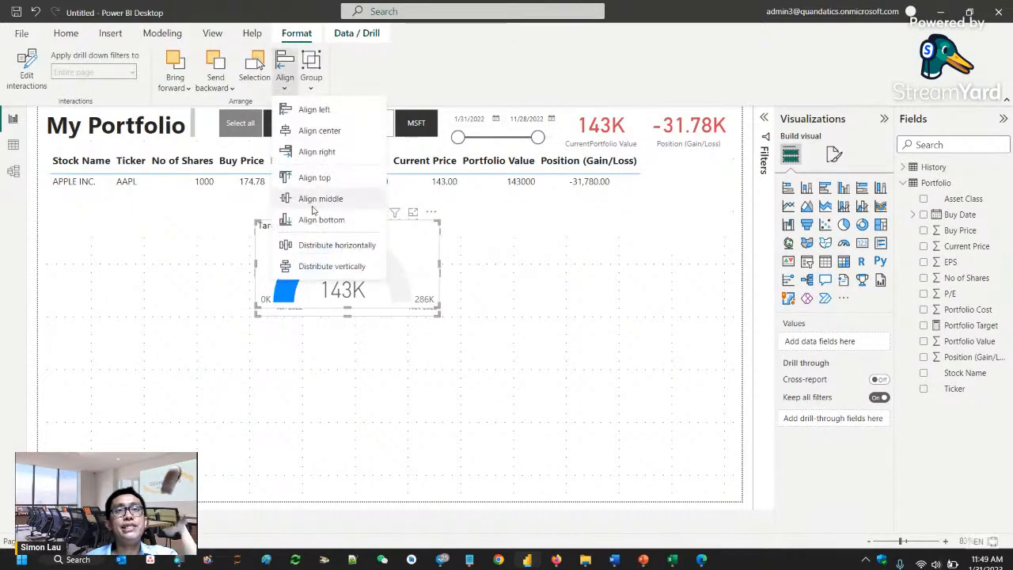
pyautogui.click(324, 255)
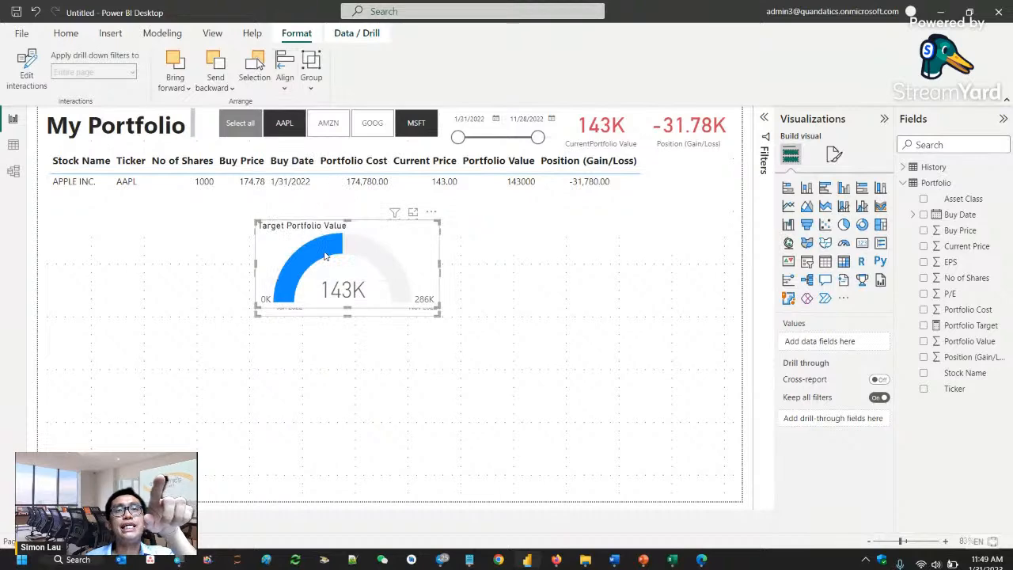
pyautogui.moveTo(443, 267)
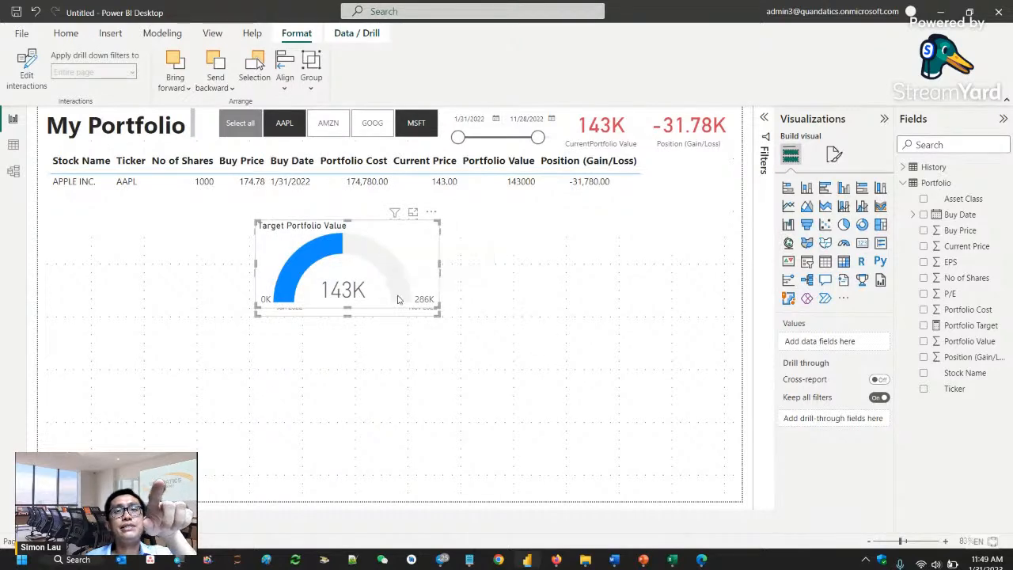
# - Deselect the stacked visuals and move only the Target Portfolio Value gauge to the right of the Portfolio Performance chart
pyautogui.click(535, 328)
pyautogui.click(421, 266)
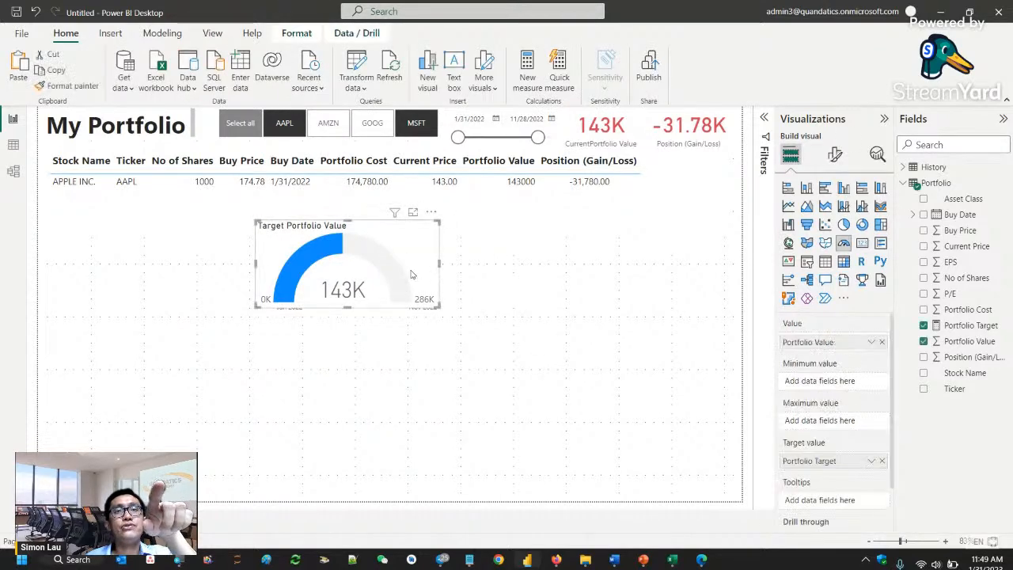
pyautogui.moveTo(420, 269); pyautogui.dragTo(654, 275)
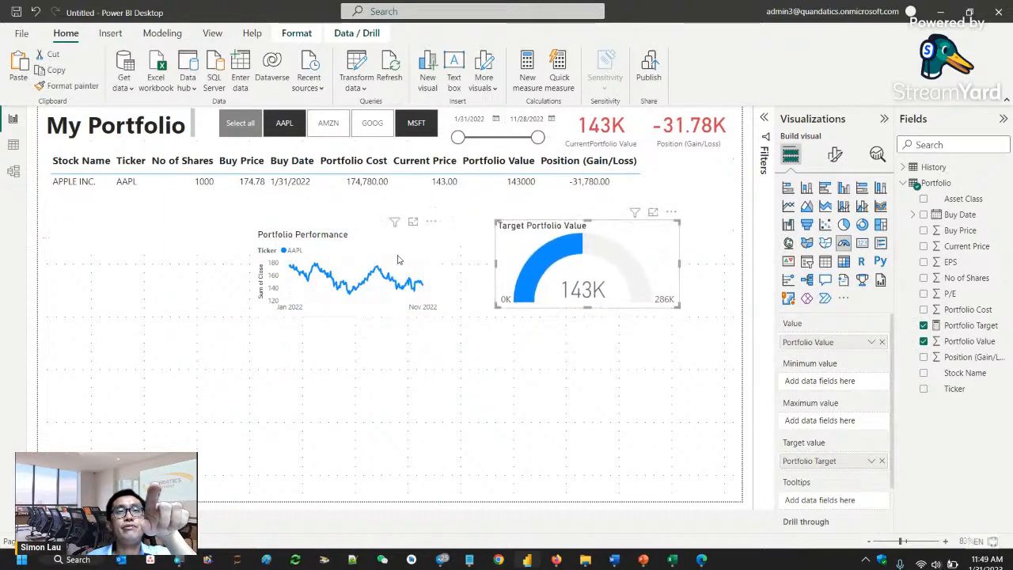
# - Separate the stacked visuals, placing the Portfolio Value pie chart left of the Portfolio Performance line chart, with the gauge on the far right
pyautogui.moveTo(398, 261); pyautogui.dragTo(400, 393)
pyautogui.click(372, 259)
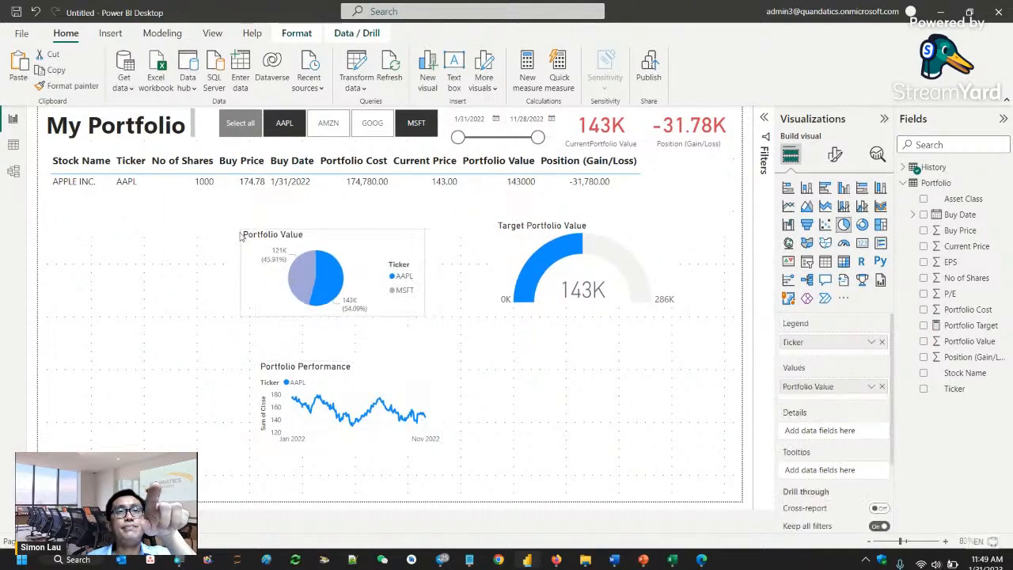
pyautogui.moveTo(372, 260); pyautogui.dragTo(190, 233)
pyautogui.moveTo(391, 390); pyautogui.dragTo(399, 223)
# - Lower the gauge, line chart and pie chart below the holdings table until their top edges line up in one row
pyautogui.moveTo(592, 224); pyautogui.dragTo(588, 255)
pyautogui.moveTo(364, 238); pyautogui.dragTo(372, 308)
pyautogui.moveTo(220, 257); pyautogui.dragTo(210, 319)
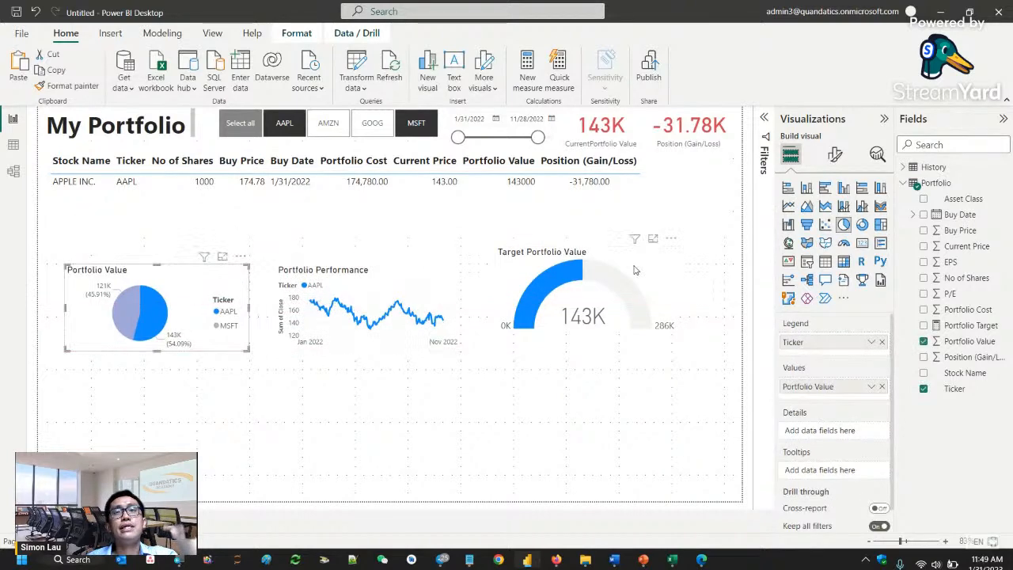
pyautogui.moveTo(642, 288); pyautogui.dragTo(642, 306)
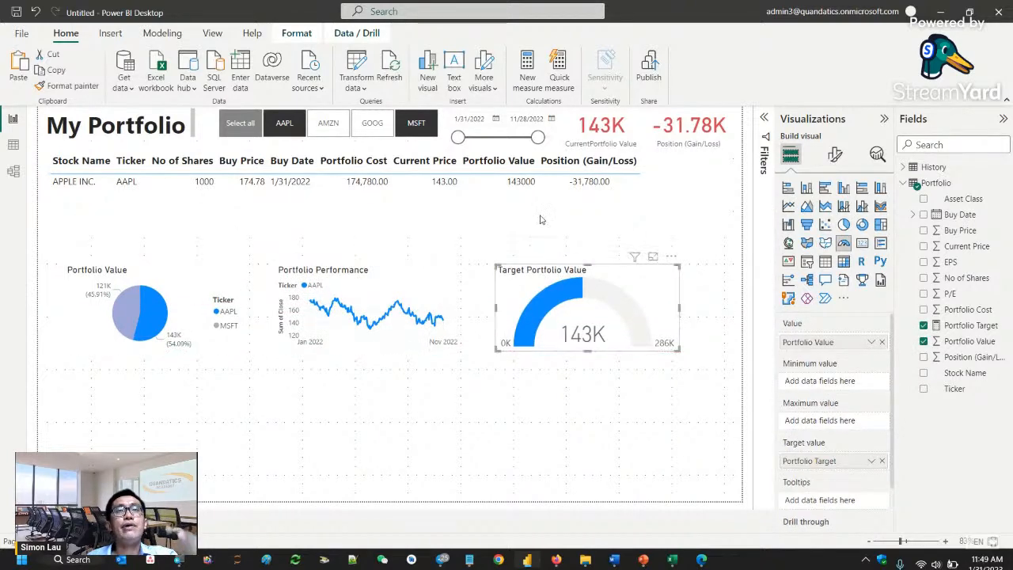
# - Try to distribute the Target Portfolio Value gauge horizontally on its own, and move it back to the right of the line chart
pyautogui.click(296, 33)
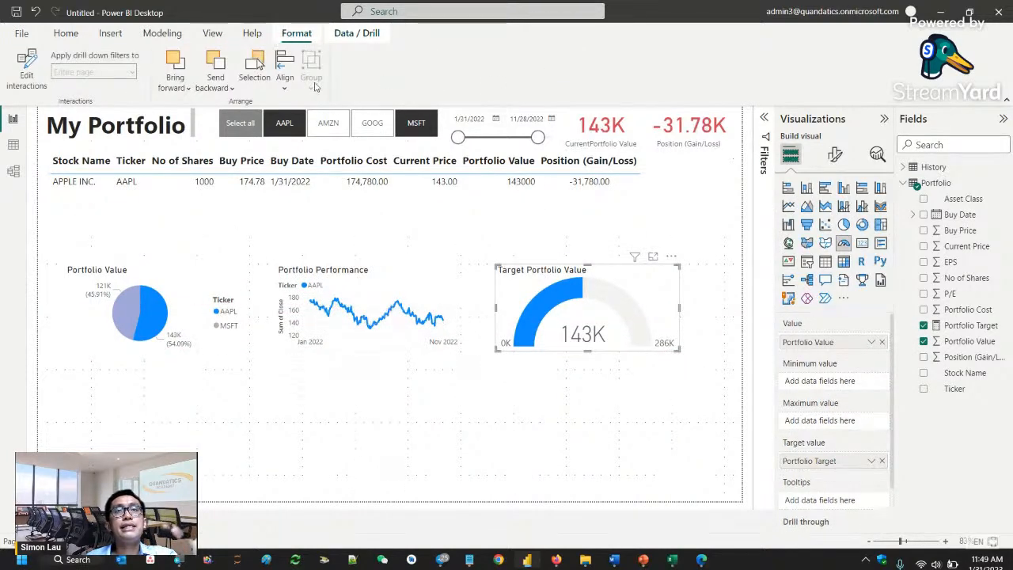
pyautogui.click(283, 87)
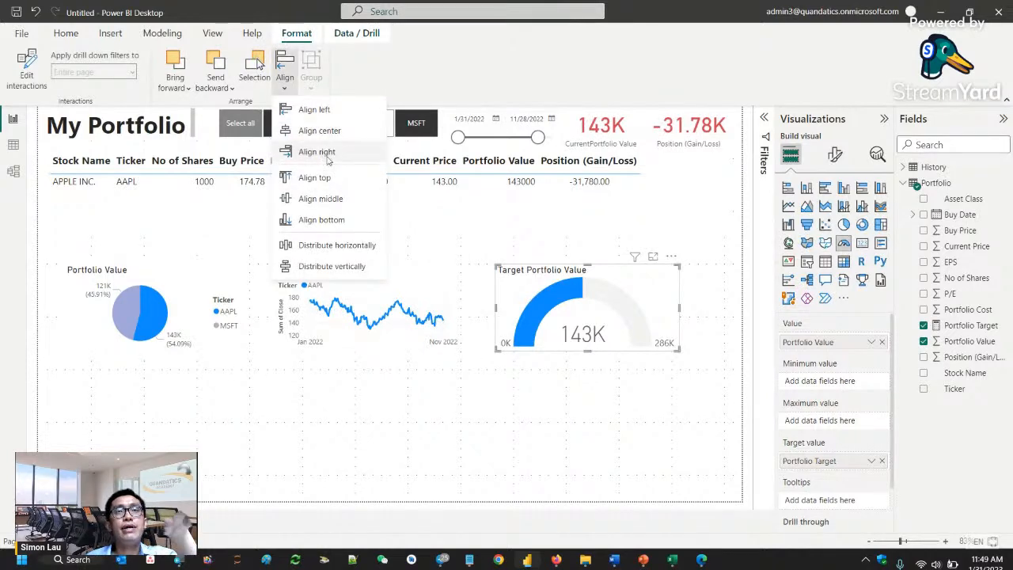
pyautogui.click(341, 252)
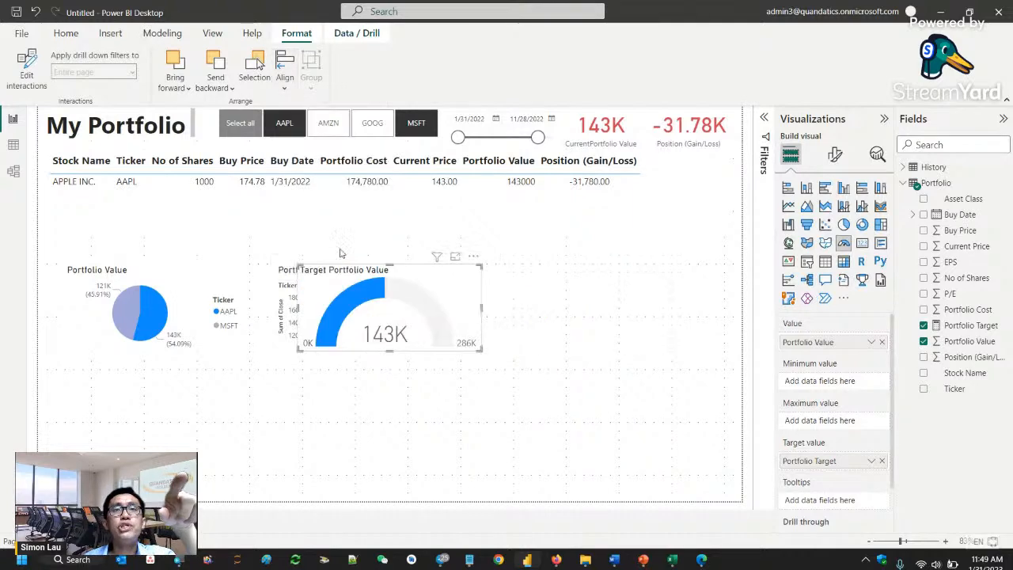
pyautogui.moveTo(441, 288); pyautogui.dragTo(638, 296)
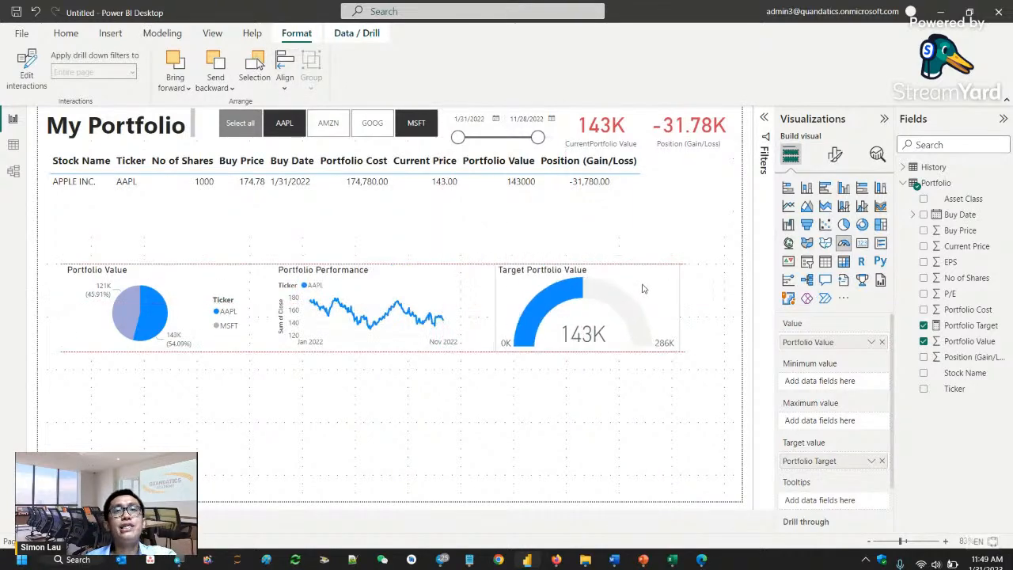
# - Select the pie chart, line chart and gauge together and distribute them horizontally
pyautogui.keyDown('ctrl'); pyautogui.click(411, 304); pyautogui.keyUp('ctrl')
pyautogui.keyDown('ctrl'); pyautogui.click(241, 303); pyautogui.keyUp('ctrl')
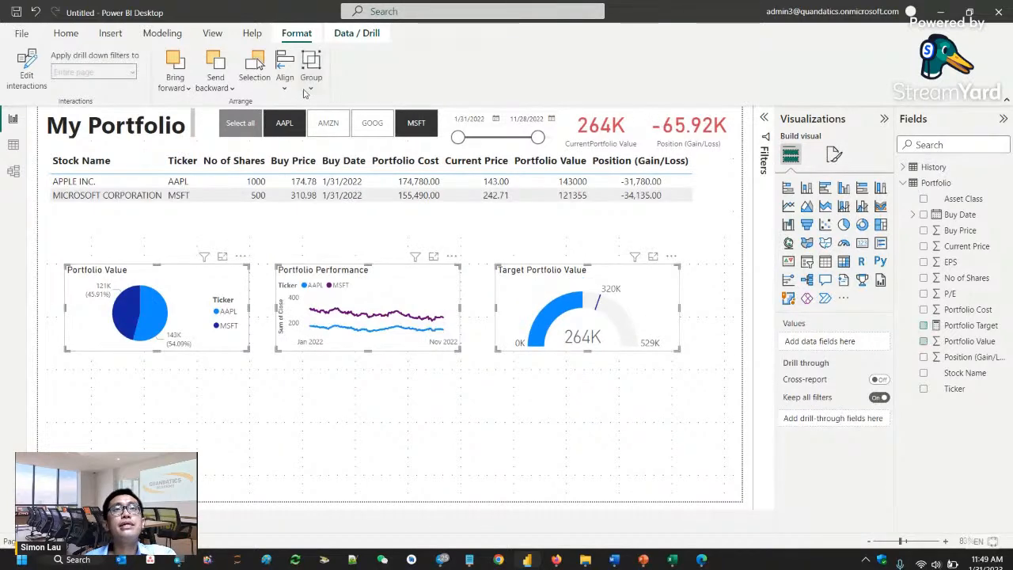
pyautogui.click(285, 70)
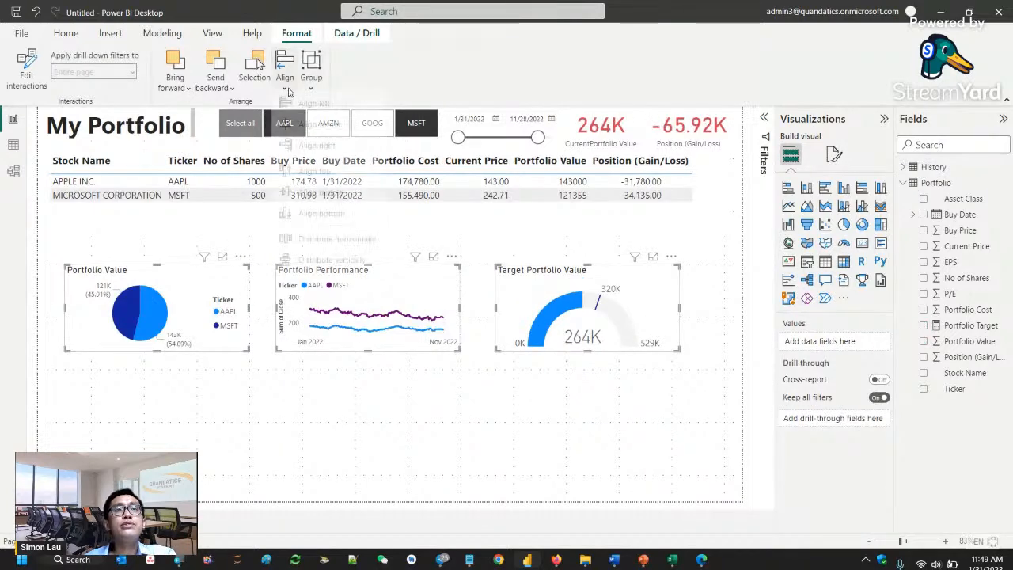
pyautogui.click(320, 244)
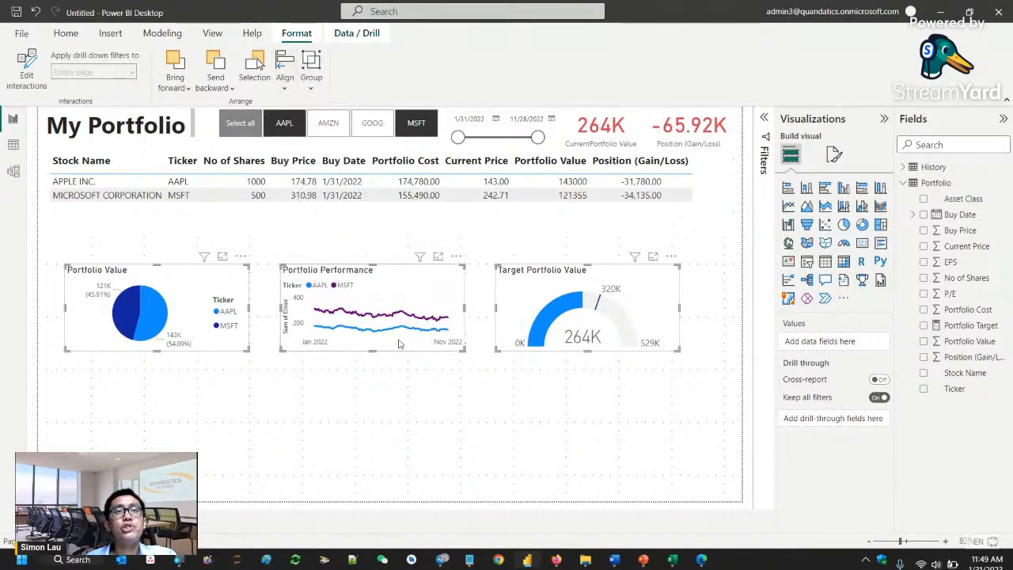
pyautogui.click(521, 446)
# - Set the Portfolio Value pie chart's horizontal position to 60 in its general properties
pyautogui.moveTo(195, 290); pyautogui.dragTo(178, 290)
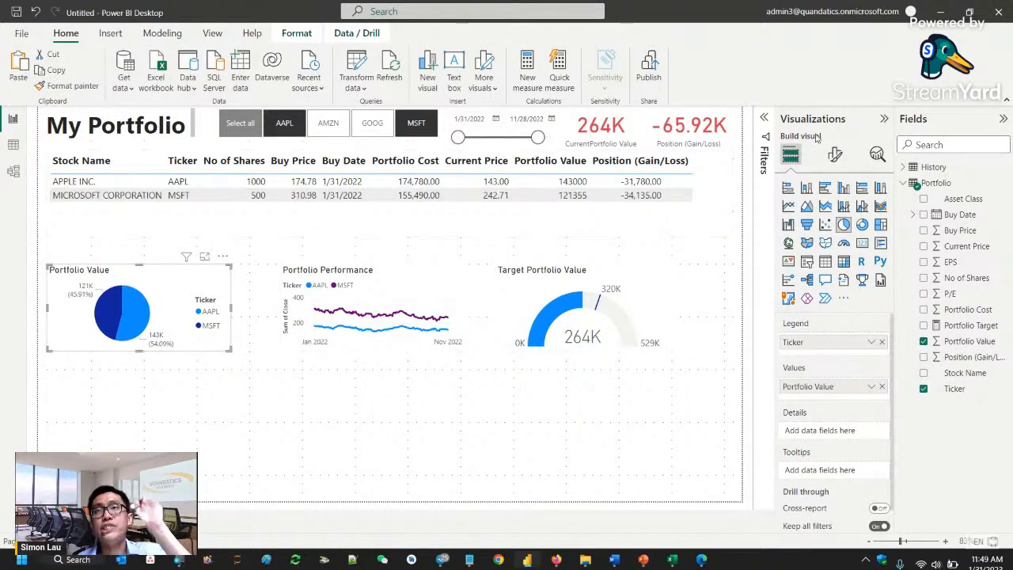
pyautogui.moveTo(184, 286); pyautogui.dragTo(204, 286)
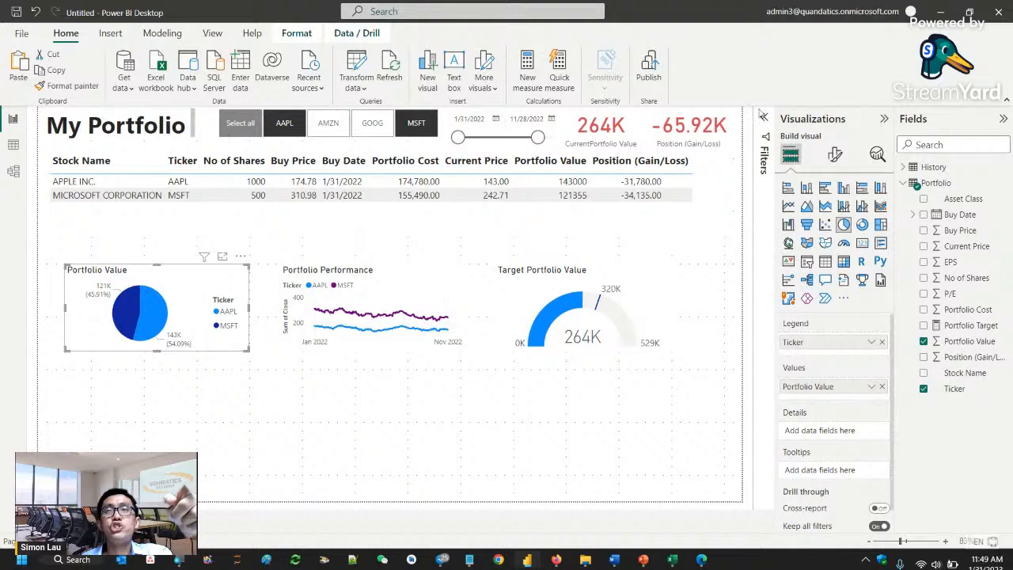
pyautogui.click(835, 154)
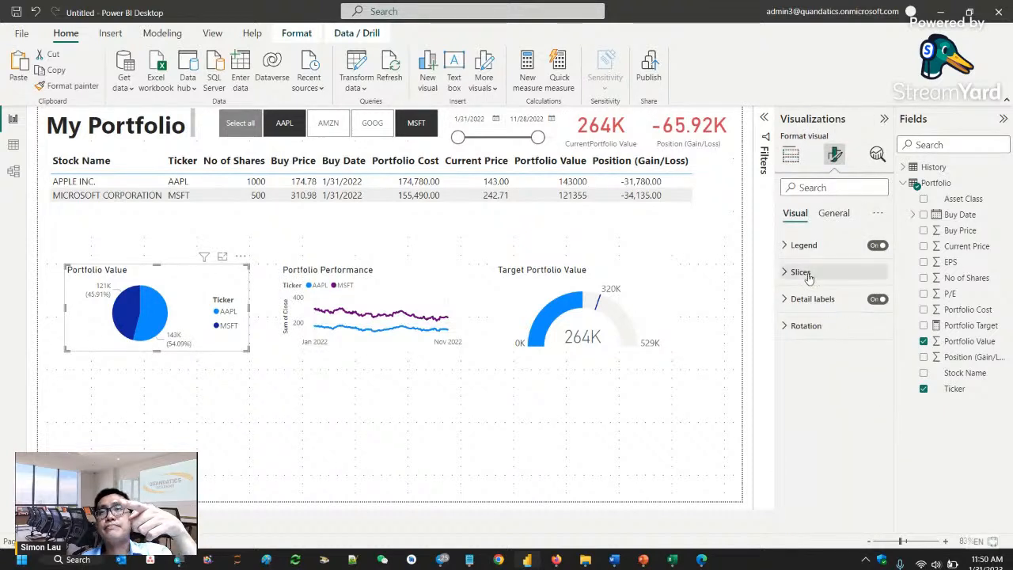
pyautogui.click(831, 220)
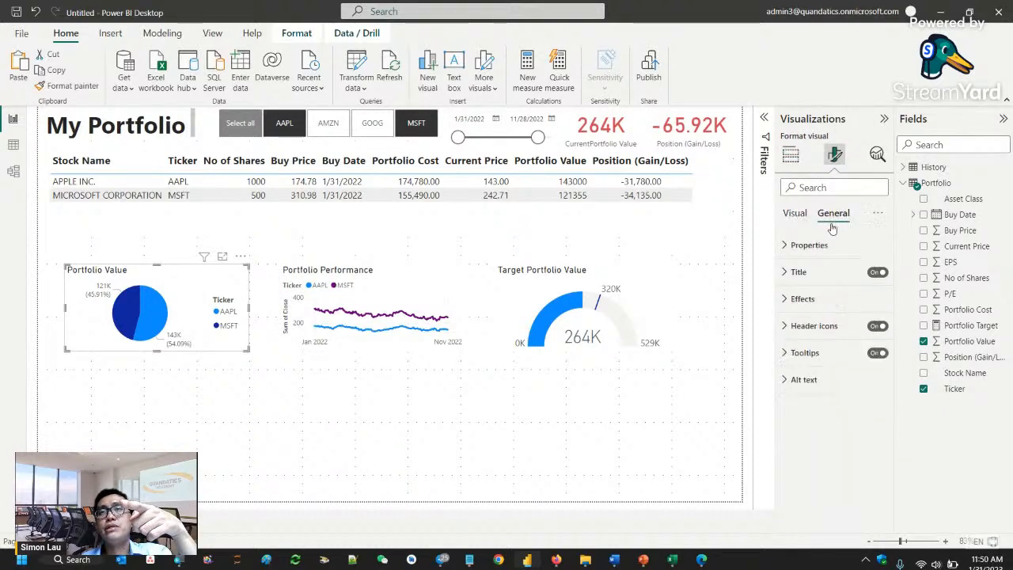
pyautogui.click(816, 246)
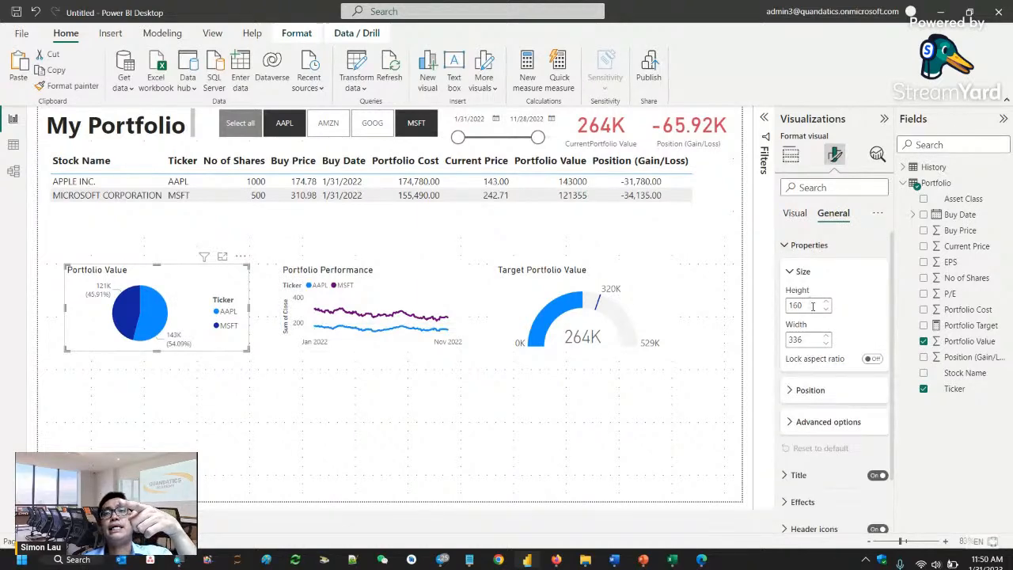
pyautogui.moveTo(809, 339); pyautogui.dragTo(788, 341)
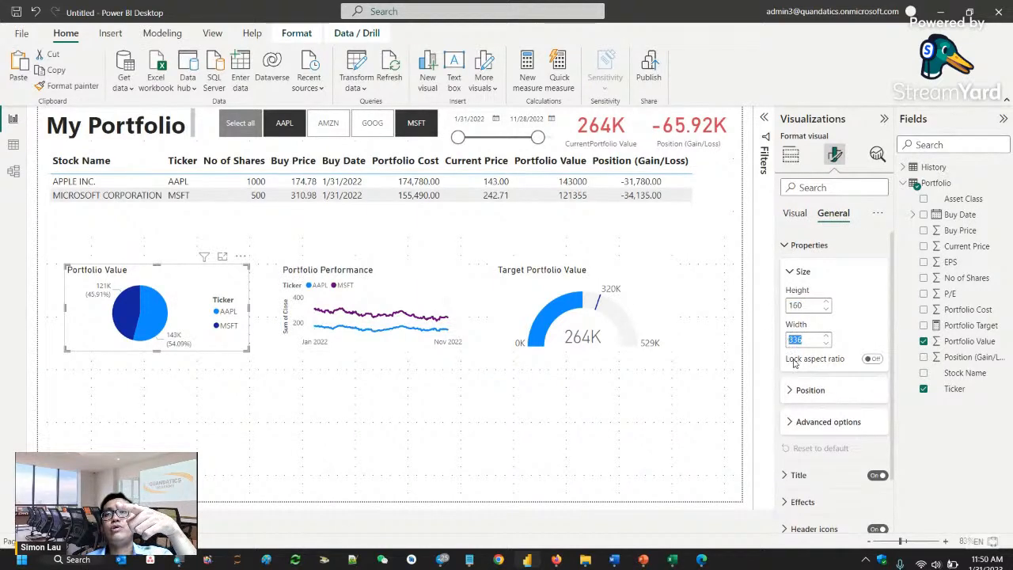
pyautogui.click(818, 388)
pyautogui.scroll(-3, 811, 351)
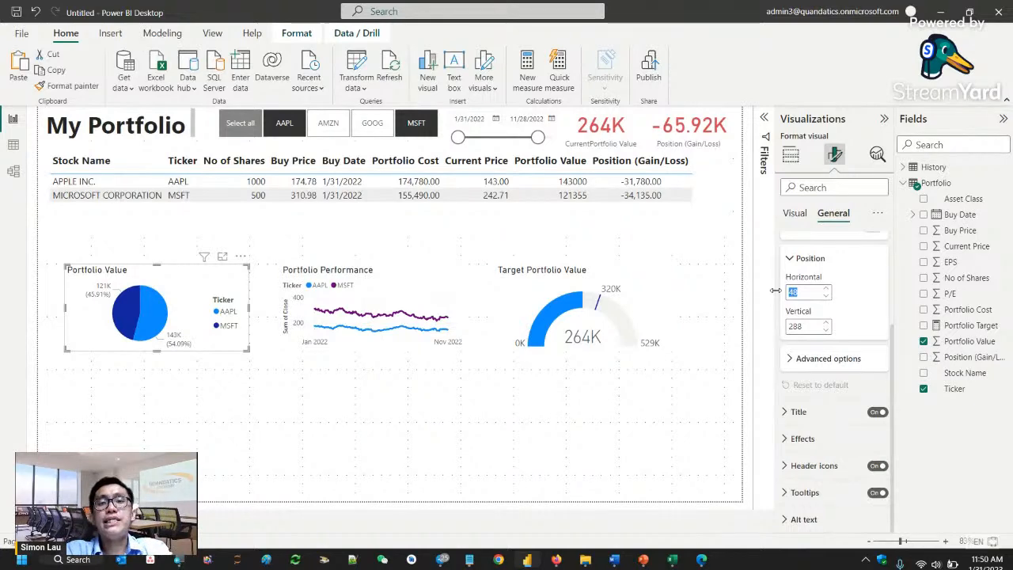
pyautogui.write('60')
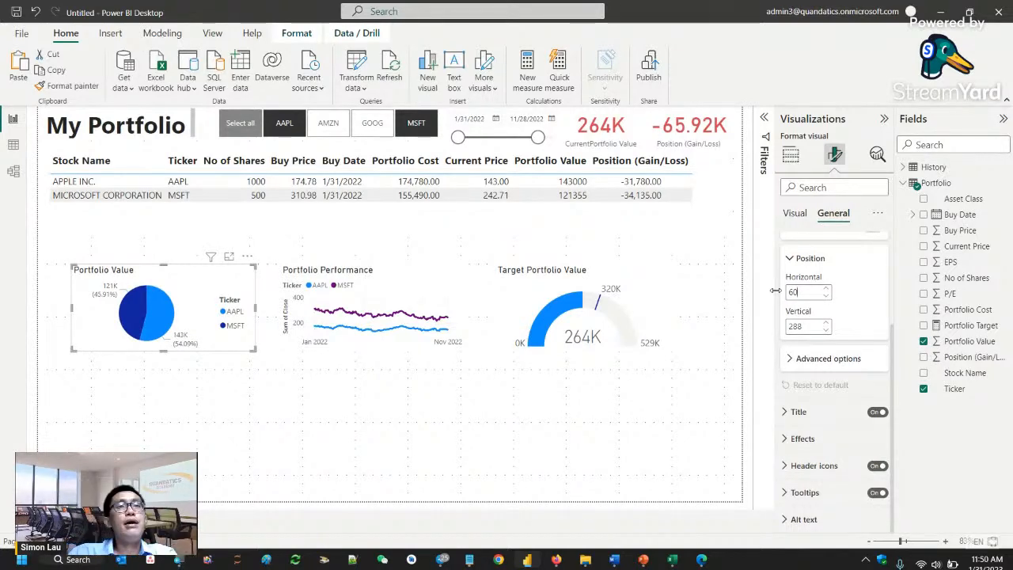
# - Collapse the Visualizations and Fields panes, move the gauge close to the page's right edge and nudge the pie chart slightly left
pyautogui.click(639, 299)
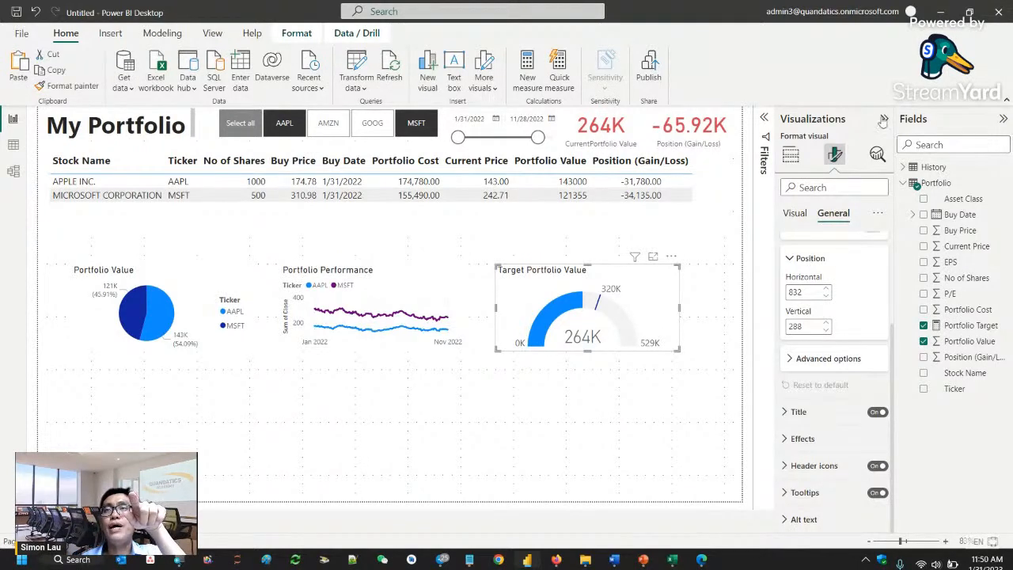
pyautogui.click(883, 119)
pyautogui.click(1003, 119)
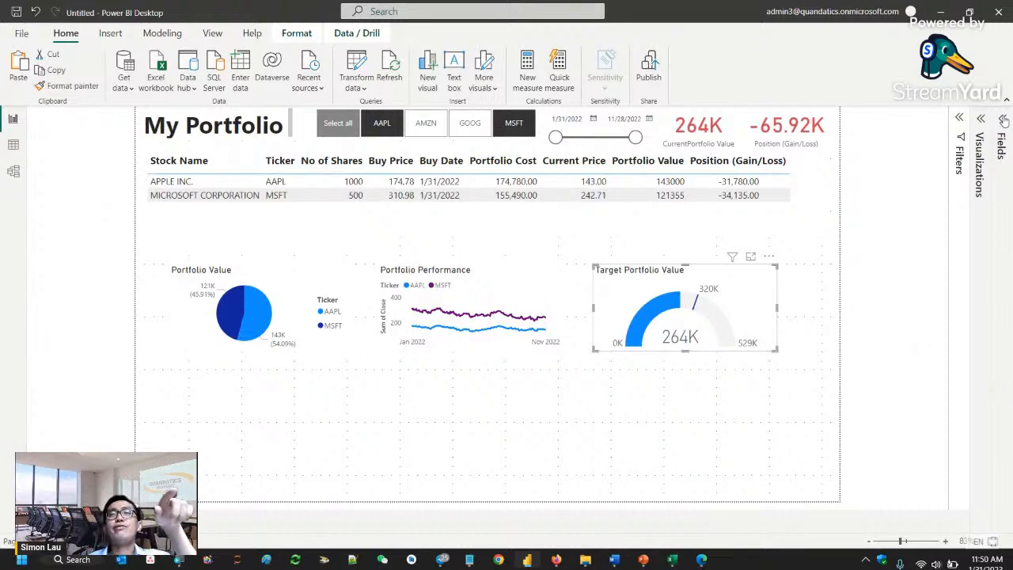
pyautogui.moveTo(762, 288); pyautogui.dragTo(804, 293)
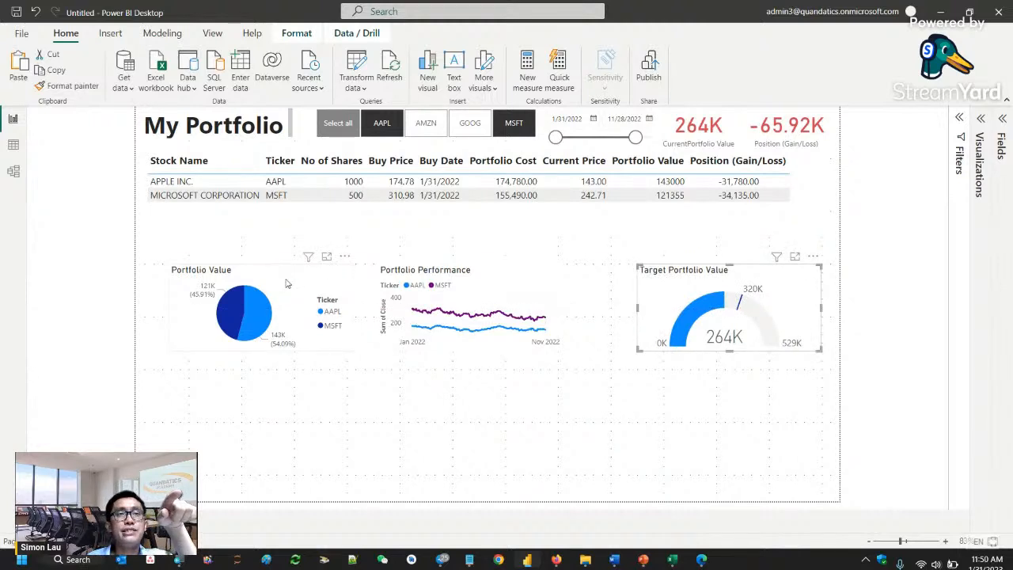
pyautogui.moveTo(287, 283)
pyautogui.mouseDown()
pyautogui.moveTo(277, 282)
pyautogui.moveTo(289, 285)
pyautogui.mouseUp()
# - Enlarge the Portfolio Performance line chart, the gauge and the Portfolio Value pie chart to fill the row below the table
pyautogui.click(554, 347)
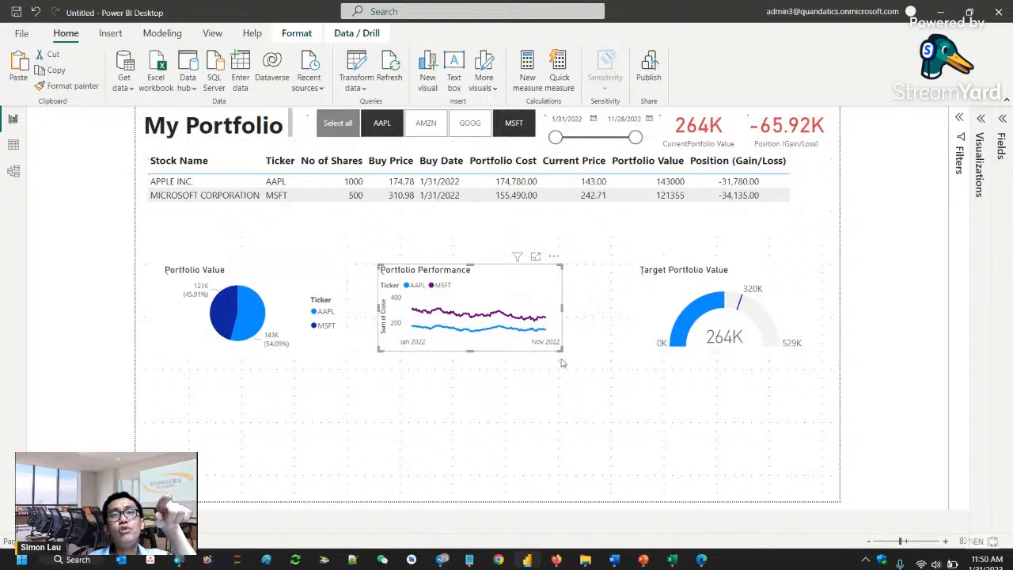
pyautogui.moveTo(562, 361); pyautogui.dragTo(599, 385)
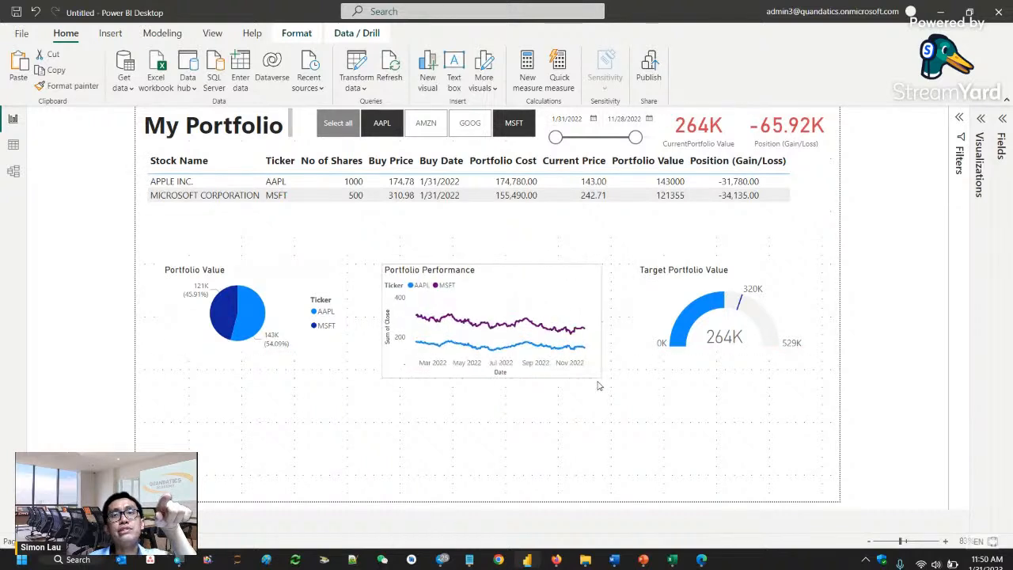
pyautogui.click(650, 348)
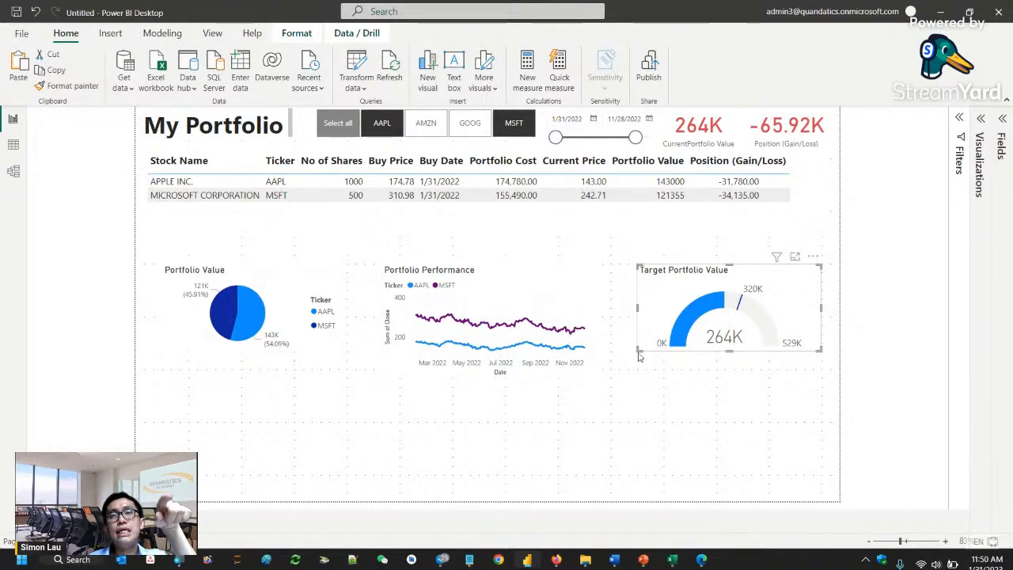
pyautogui.moveTo(638, 349); pyautogui.dragTo(623, 364)
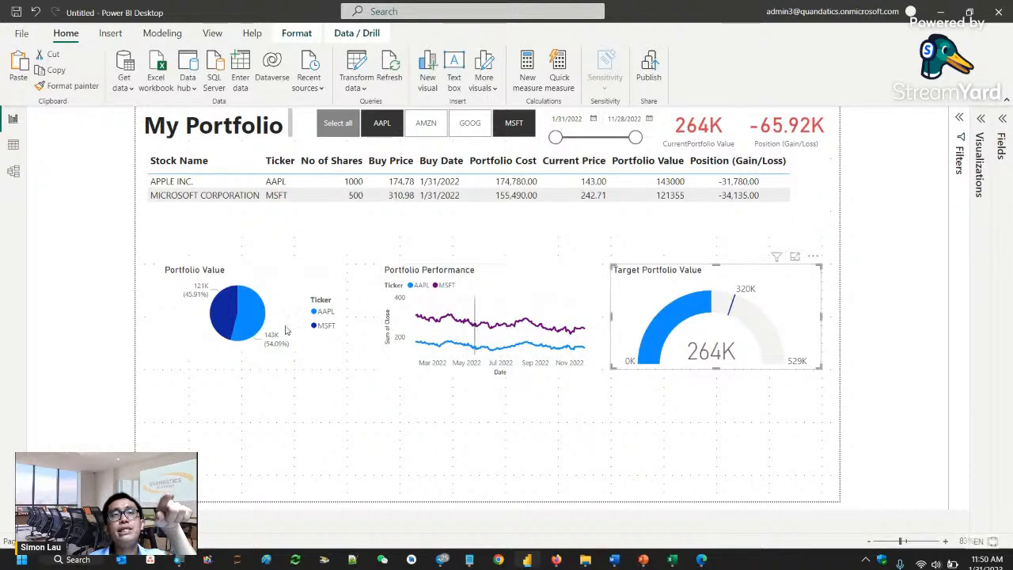
pyautogui.click(254, 317)
pyautogui.moveTo(354, 364); pyautogui.dragTo(371, 372)
pyautogui.click(606, 433)
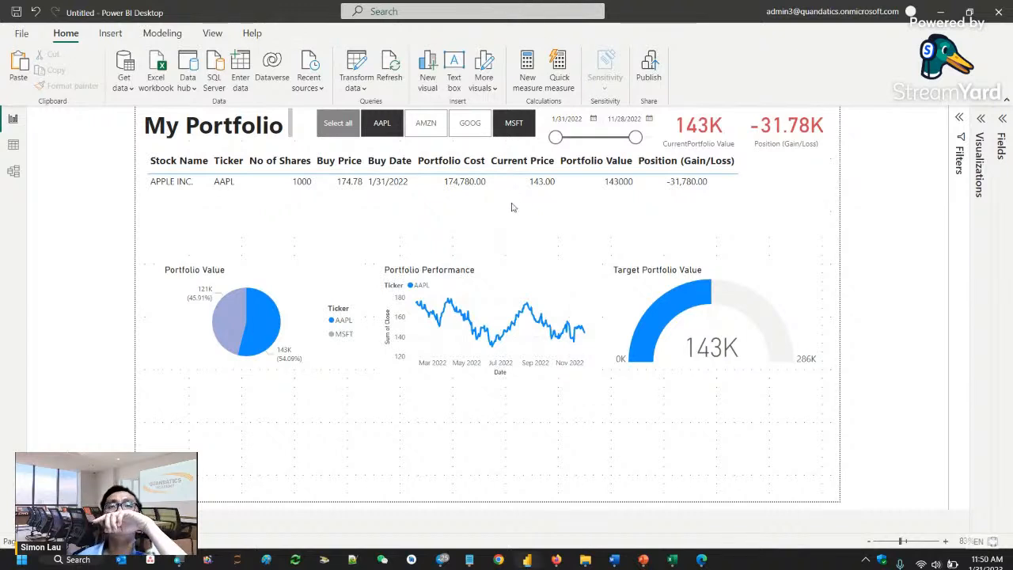
# - Select the holdings table, expand the Visualizations pane and show the table's formatting options
pyautogui.click(503, 169)
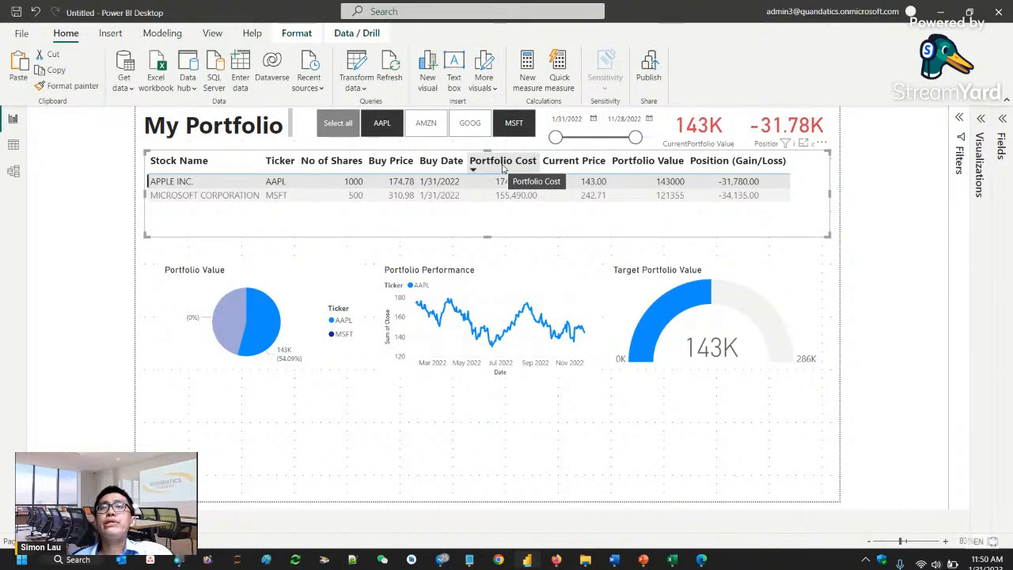
pyautogui.click(983, 120)
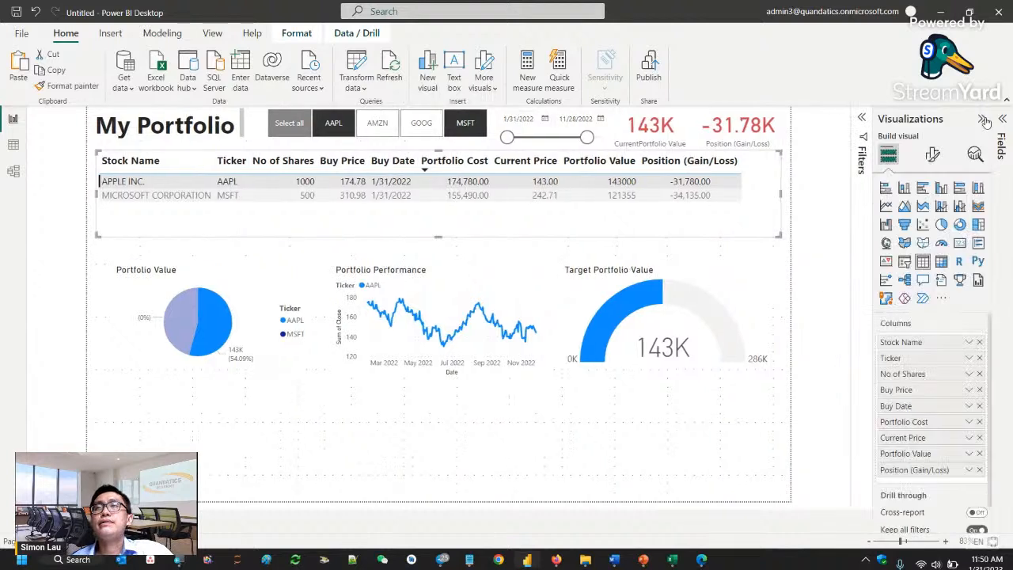
pyautogui.click(934, 153)
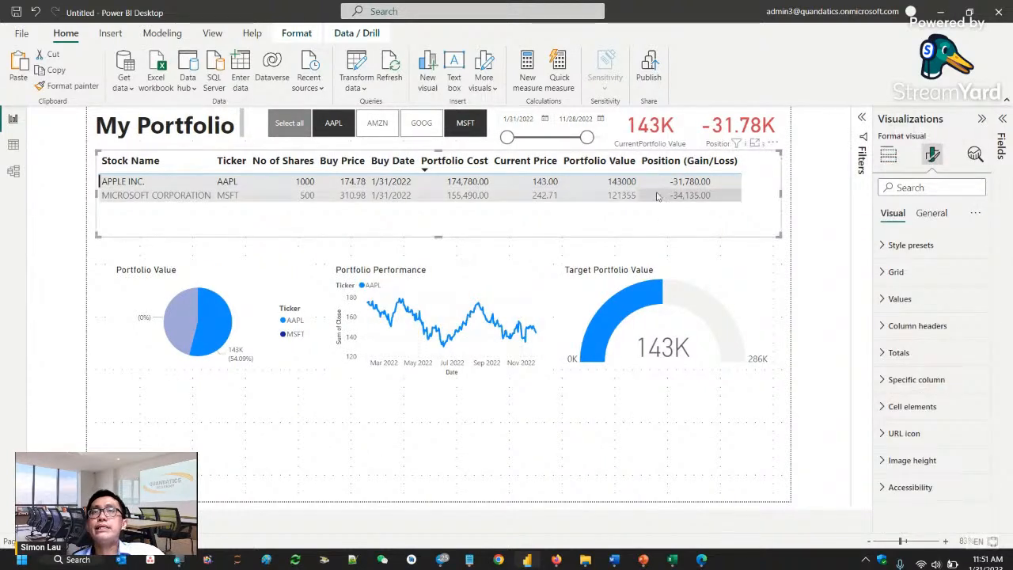
# - Clear the ticker slicer's selection and sort the holdings table by Position (Gain/Loss) in descending order
pyautogui.click(307, 125)
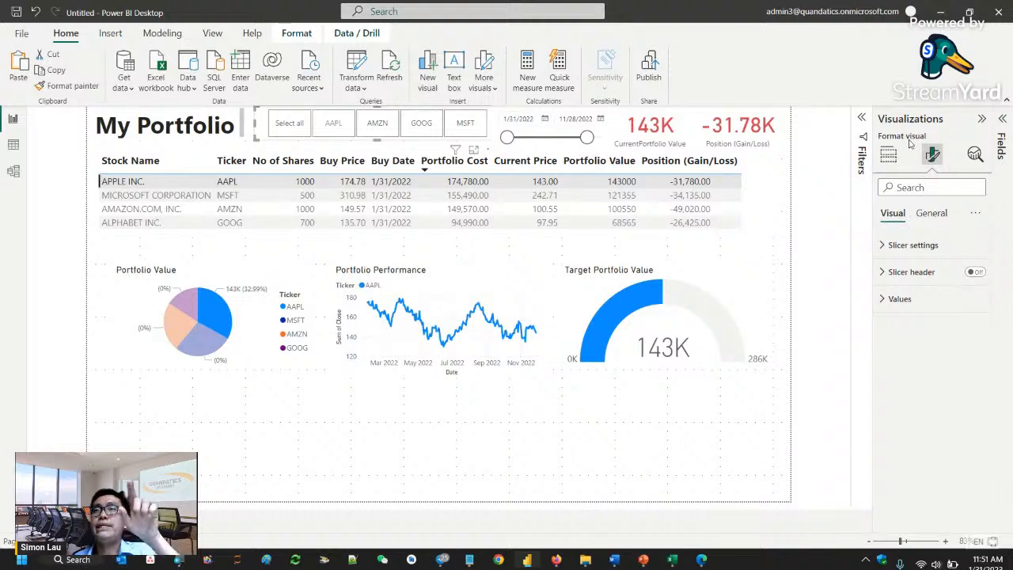
pyautogui.click(727, 161)
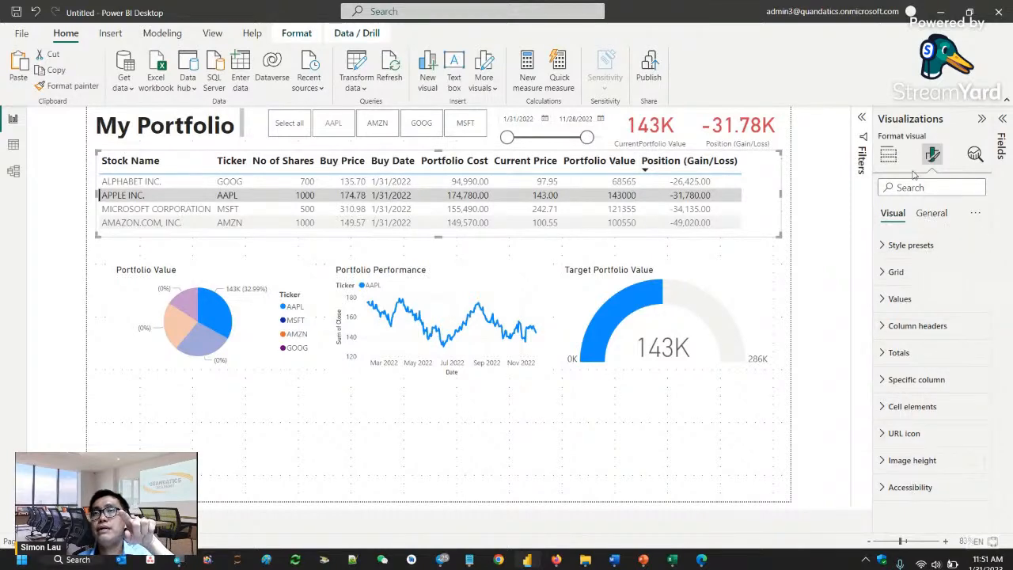
# - Review the holdings table's general properties, visual formatting categories and assigned column fields
pyautogui.click(934, 213)
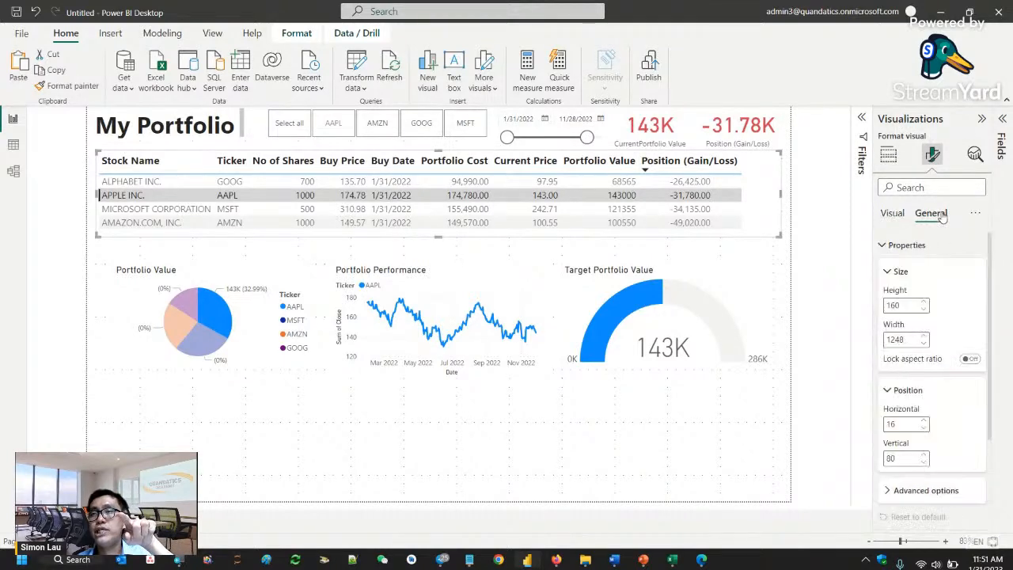
pyautogui.click(902, 245)
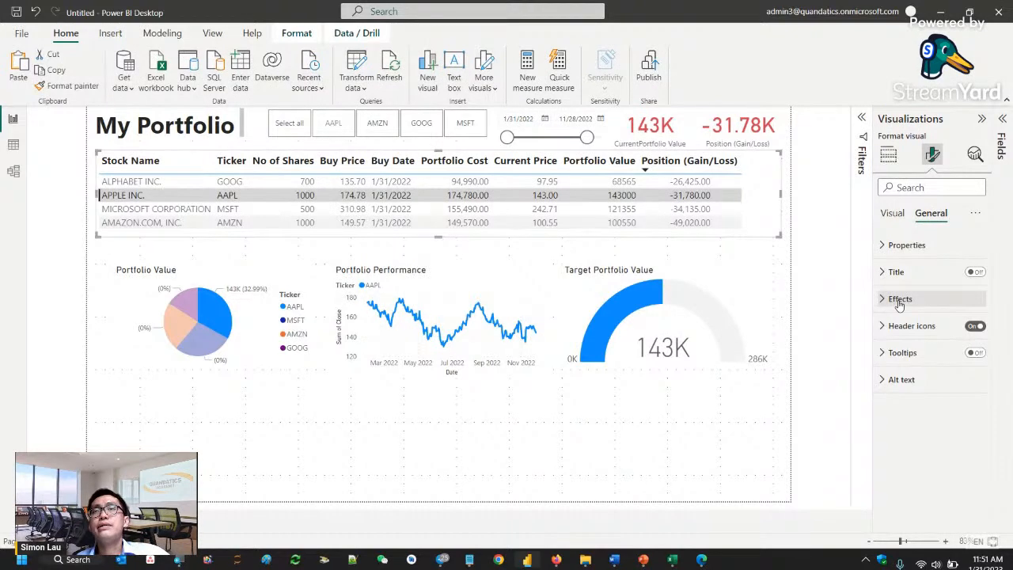
pyautogui.click(897, 214)
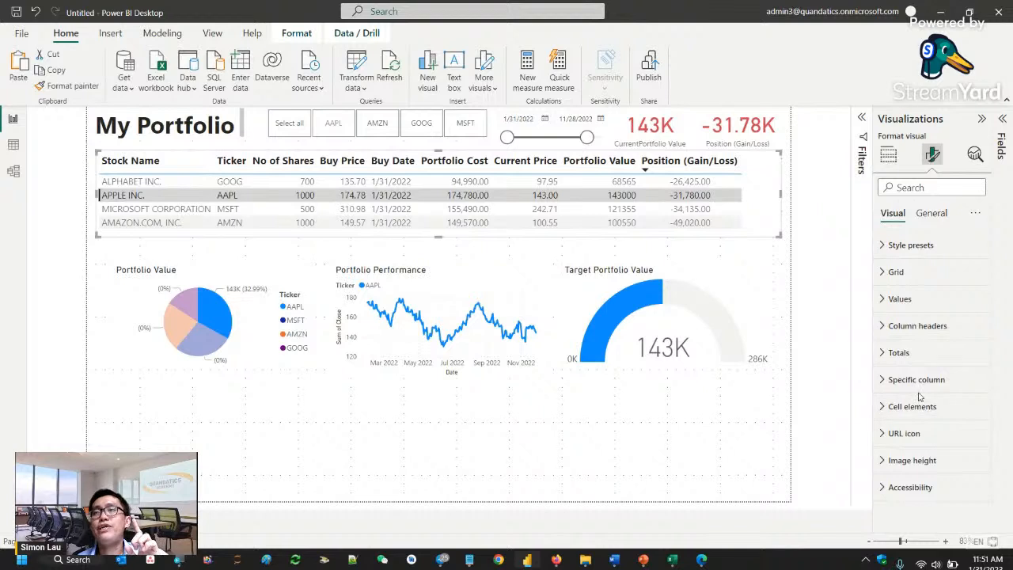
pyautogui.click(889, 156)
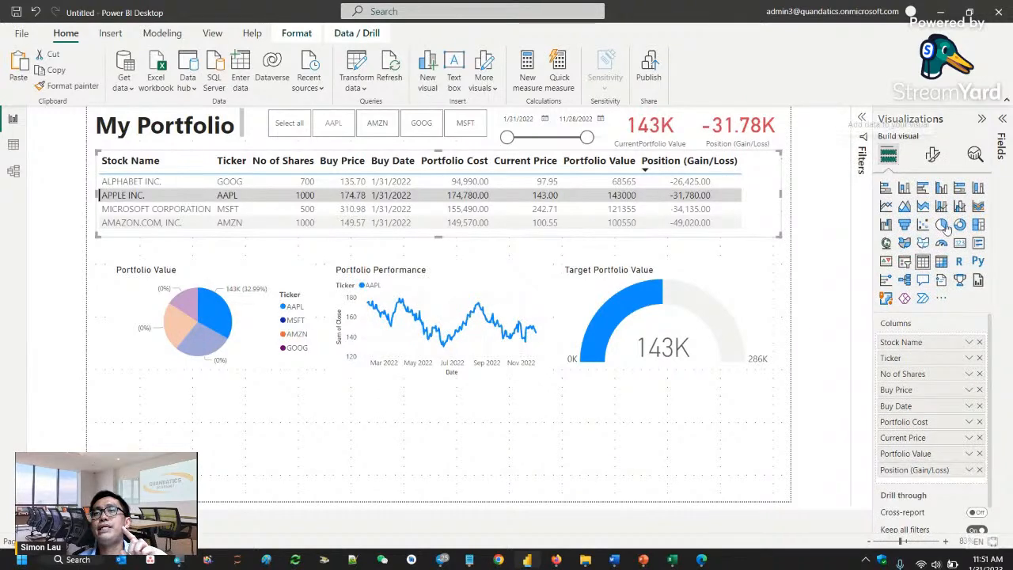
# - Start font color conditional formatting for the holdings table's Position (Gain/Loss) column, using the Rules format style
pyautogui.rightClick(897, 472)
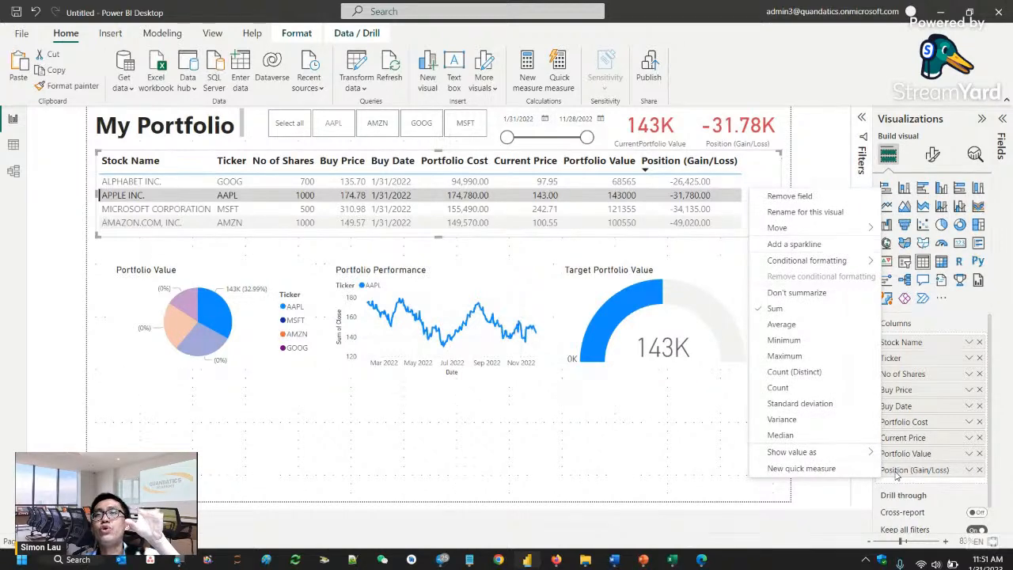
pyautogui.moveTo(825, 267)
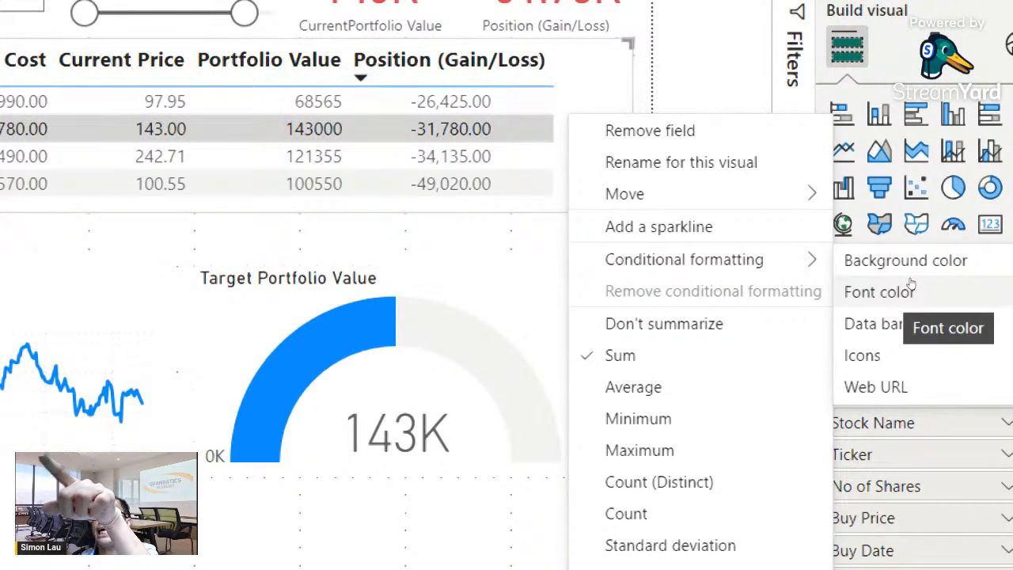
pyautogui.click(885, 292)
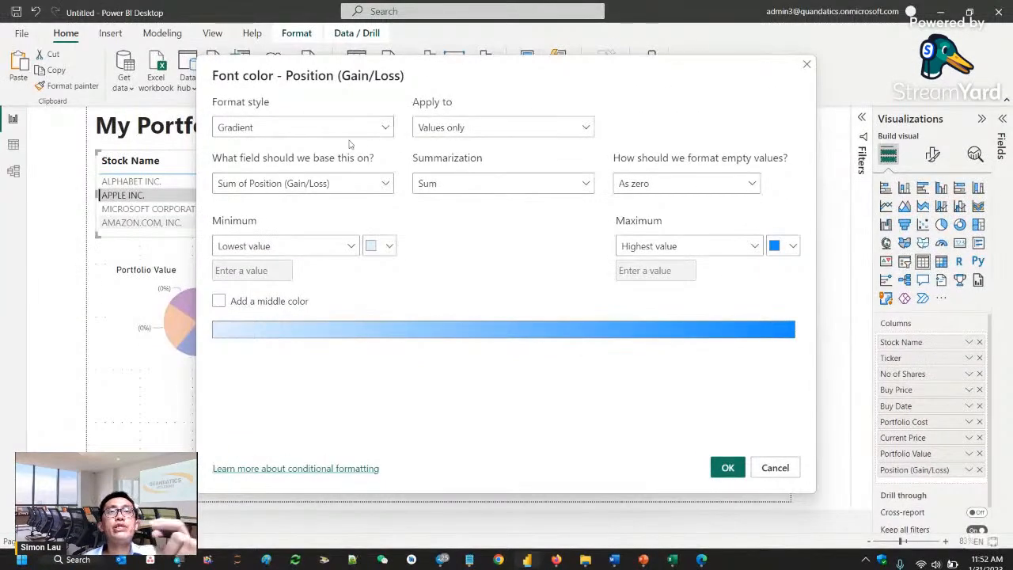
pyautogui.click(366, 131)
pyautogui.click(227, 167)
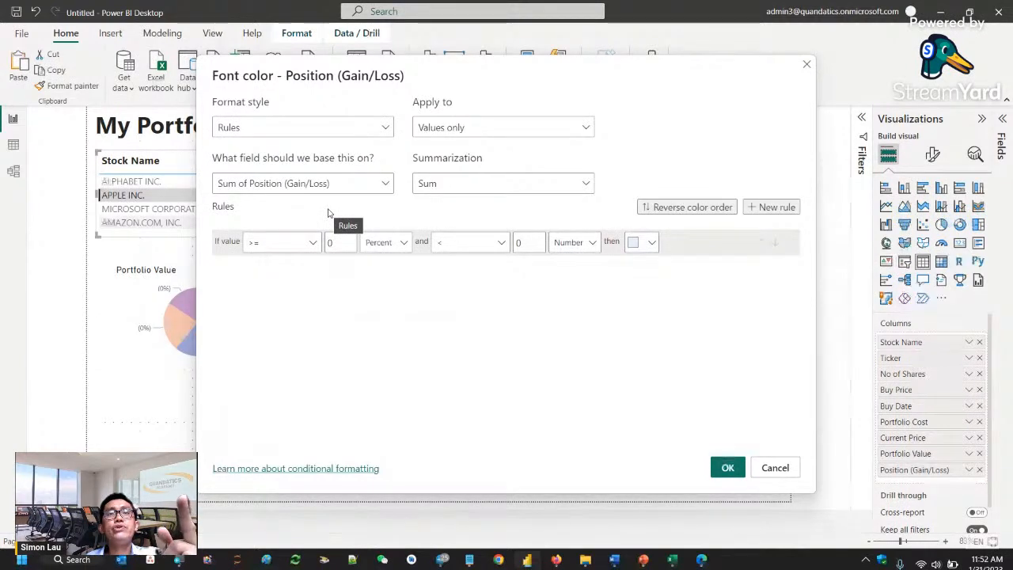
# - Define the first font color rule so values from 0 (Number) up to Max (Number) appear in green
pyautogui.click(385, 242)
pyautogui.click(384, 263)
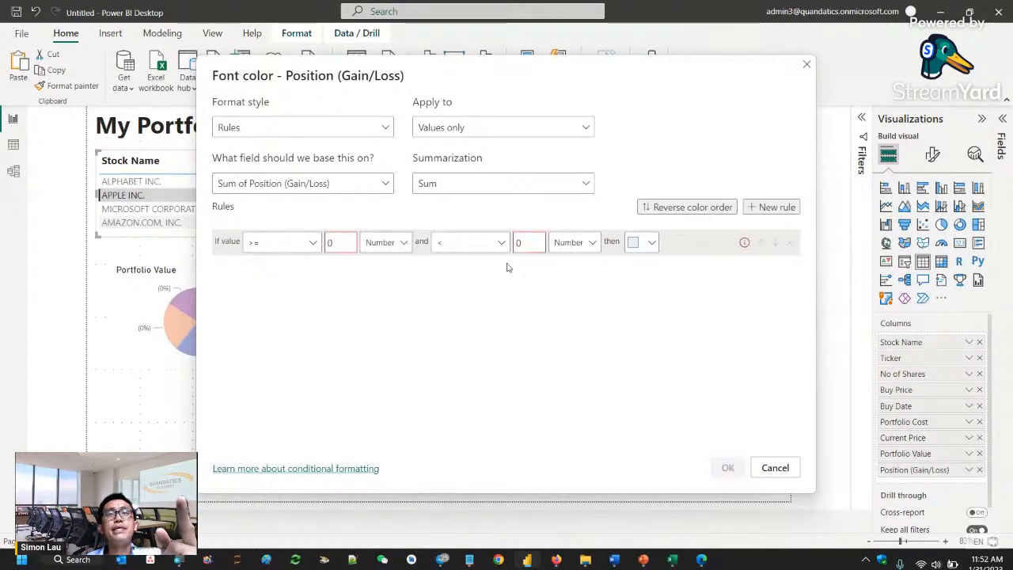
pyautogui.click(528, 242)
pyautogui.press('BackSpace')
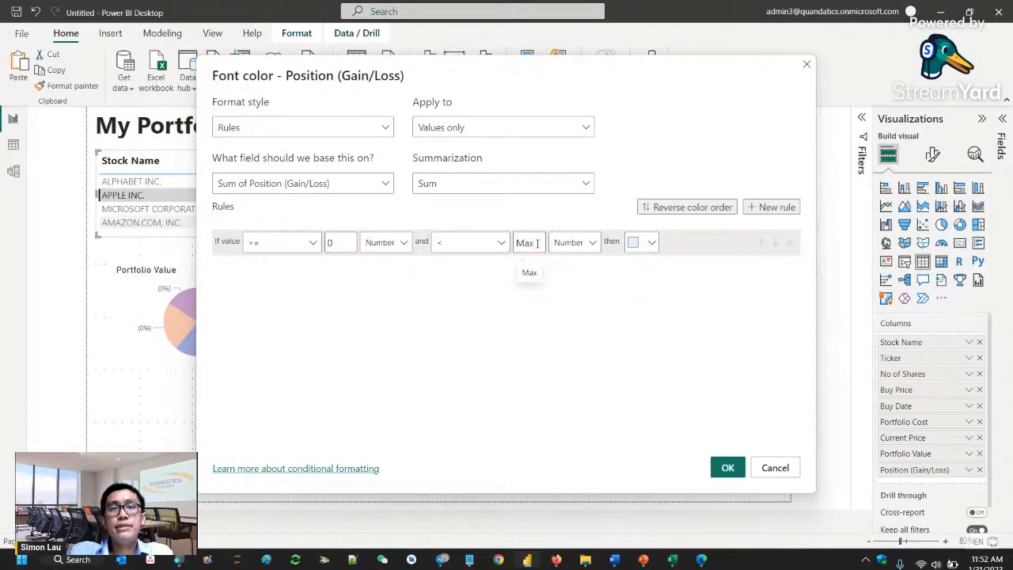
pyautogui.click(640, 242)
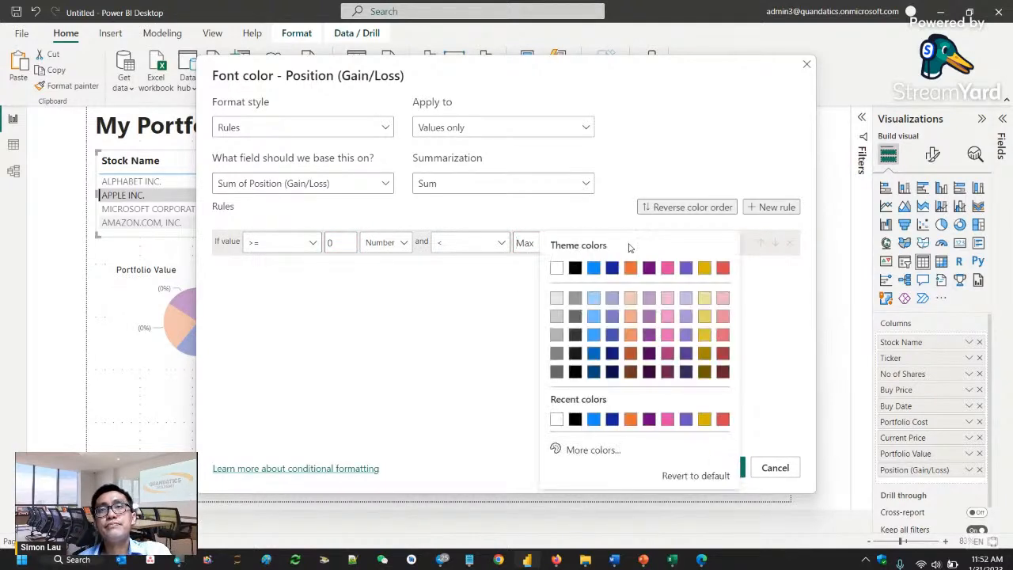
pyautogui.click(593, 450)
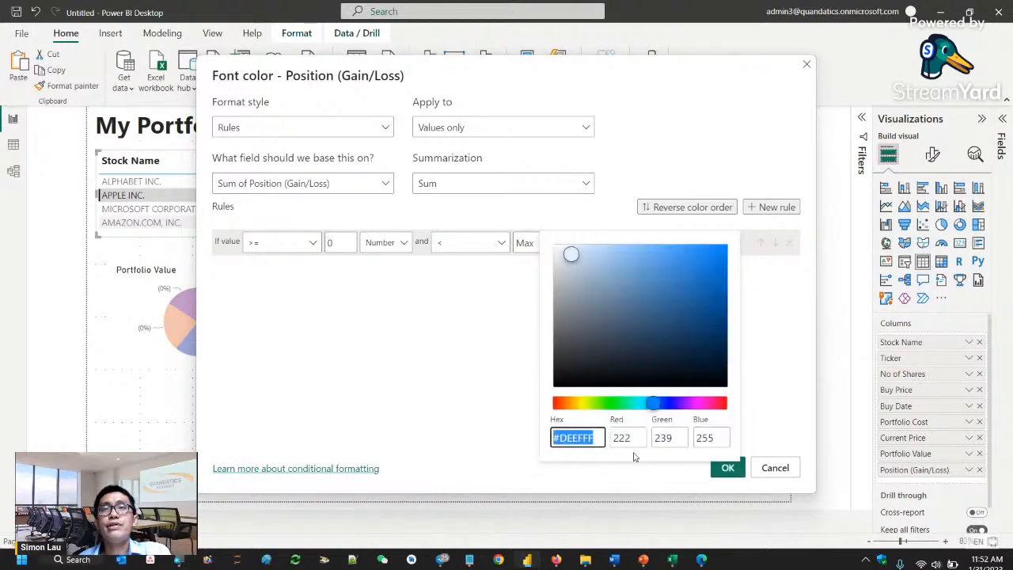
pyautogui.click(605, 404)
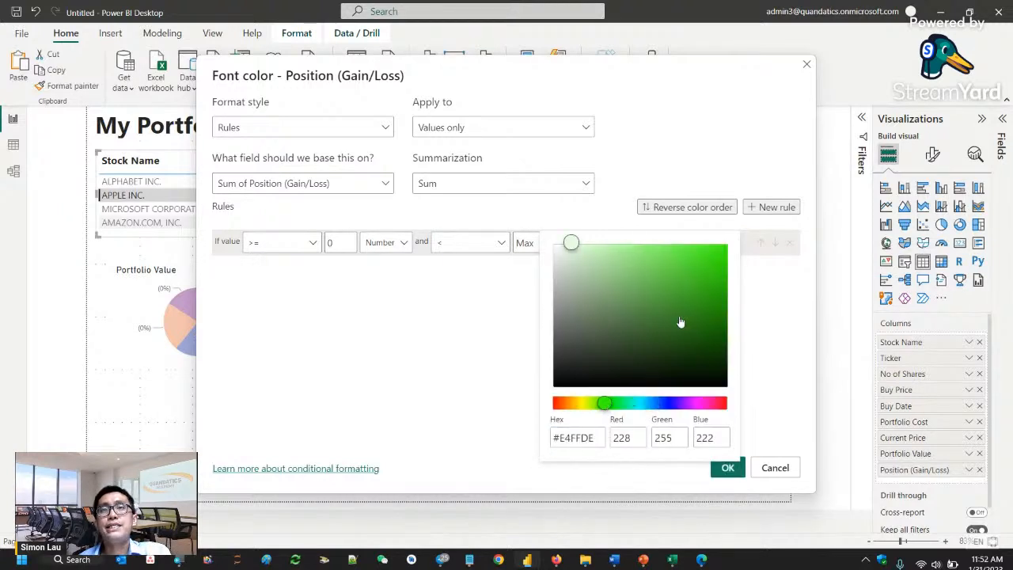
pyautogui.click(691, 270)
pyautogui.click(794, 431)
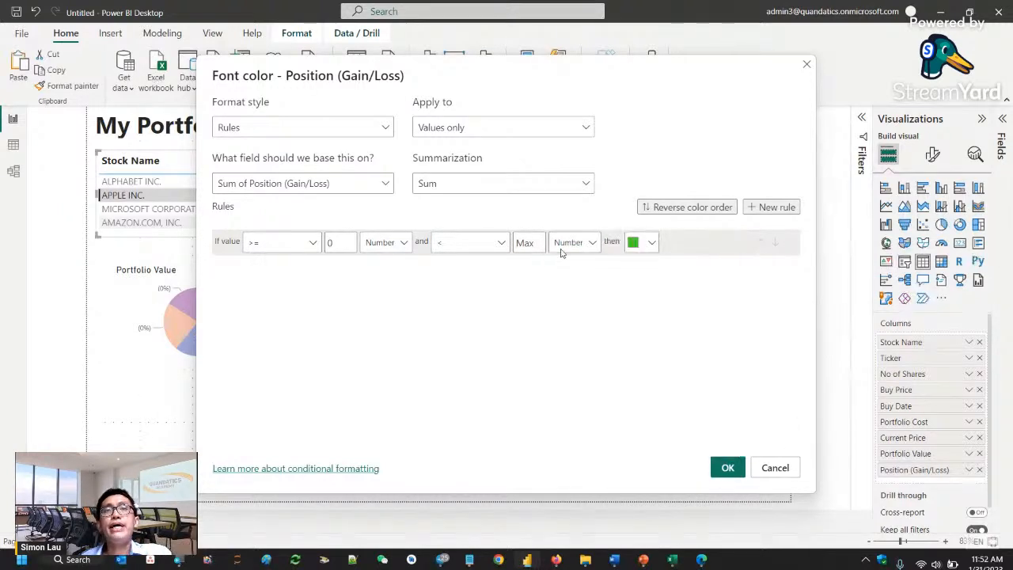
# - Add a second font color rule coloring values from Min (Number) to below 0 (Number) red, and apply the rules
pyautogui.click(772, 206)
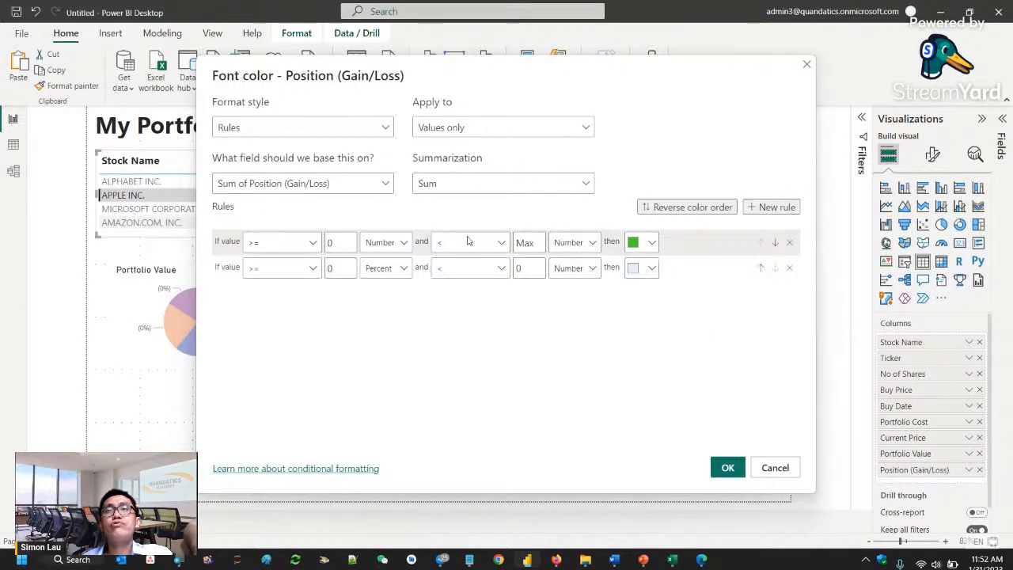
pyautogui.click(312, 269)
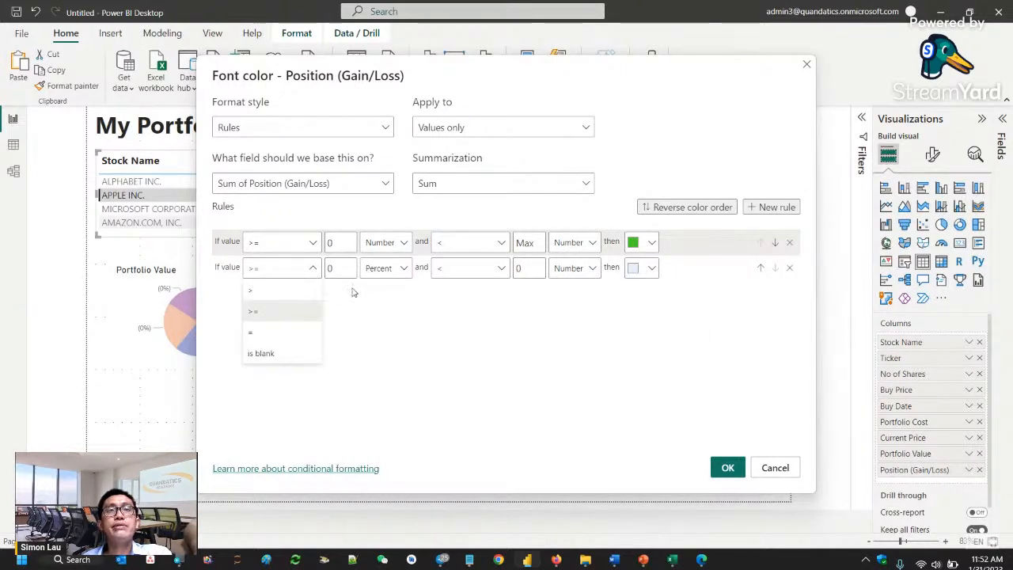
pyautogui.click(344, 271)
pyautogui.click(345, 271)
pyautogui.press('BackSpace')
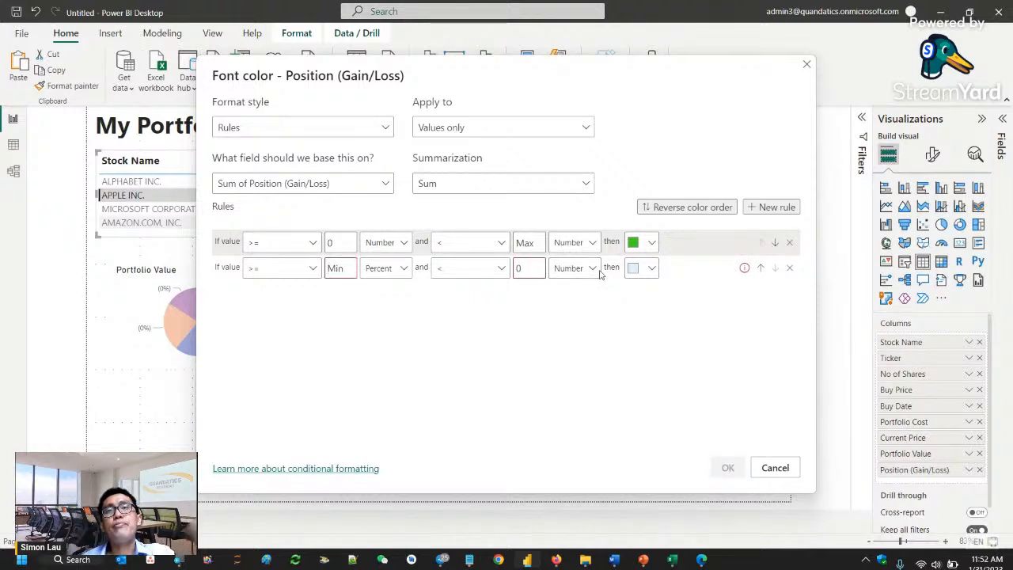
pyautogui.click(646, 269)
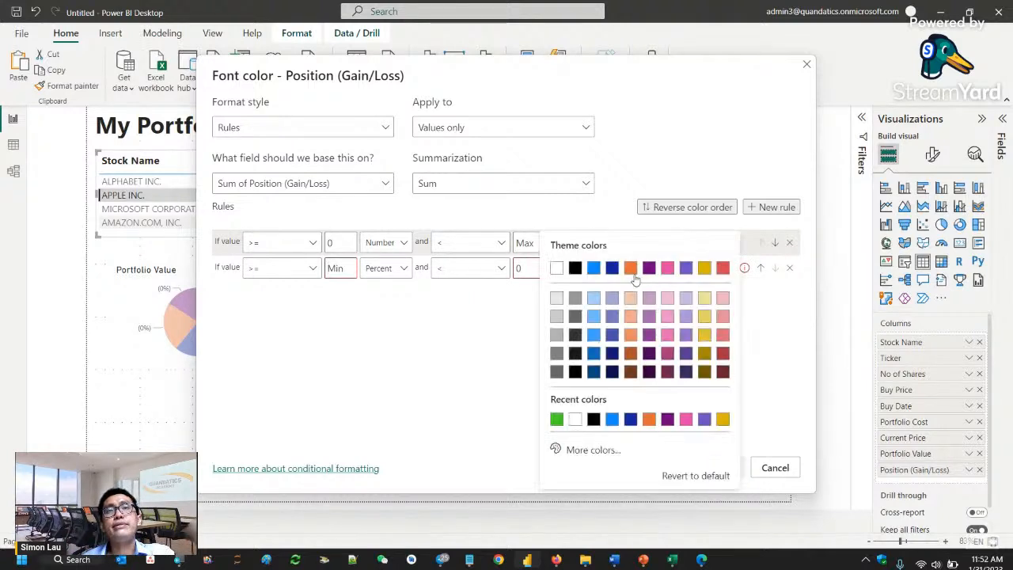
pyautogui.click(723, 269)
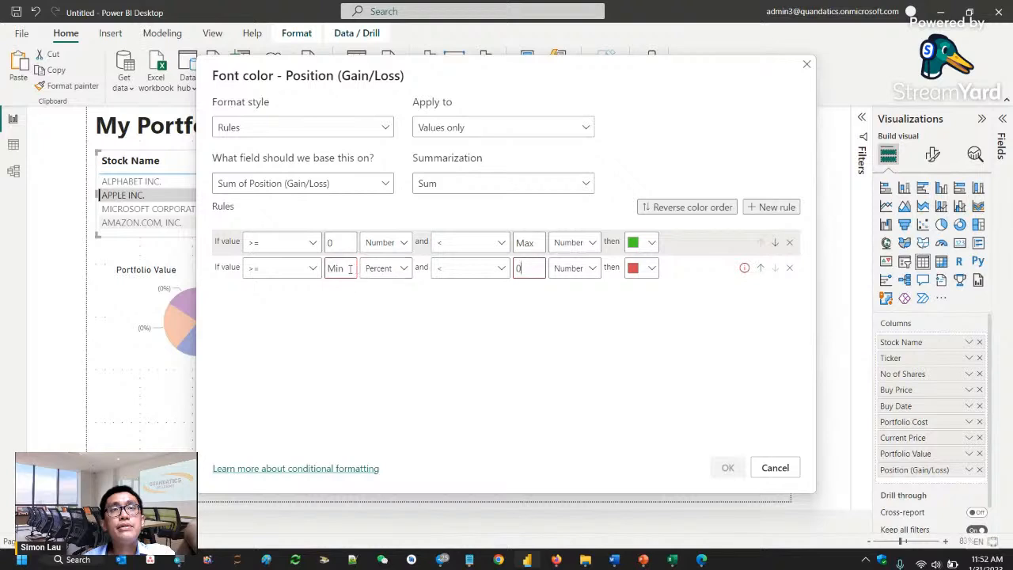
pyautogui.click(402, 273)
pyautogui.click(395, 290)
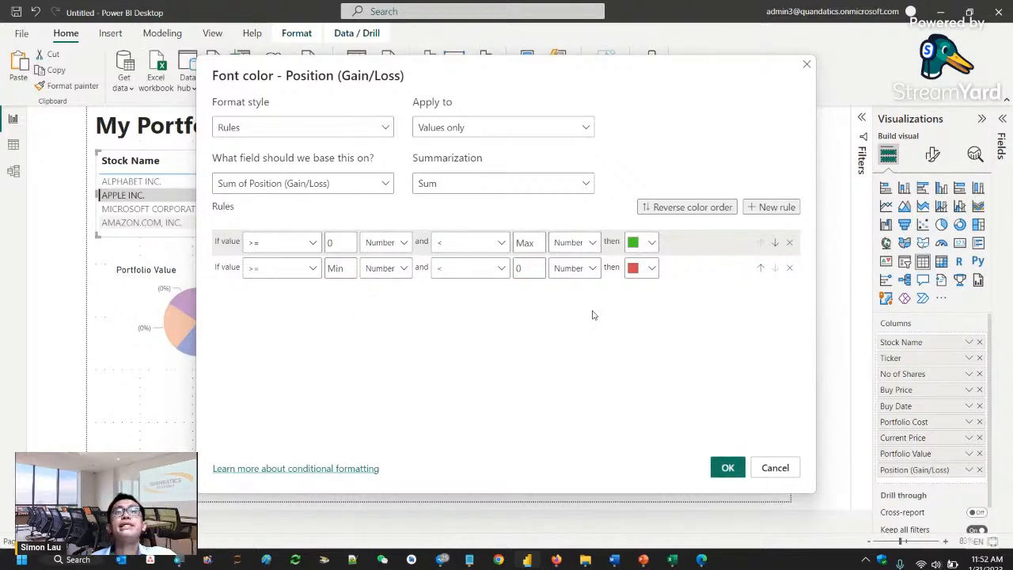
pyautogui.click(728, 467)
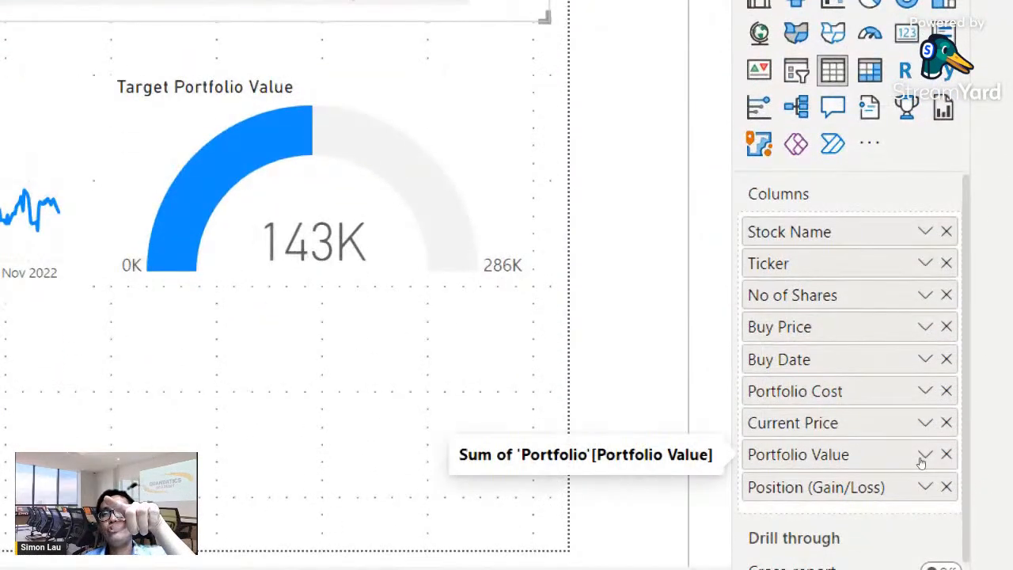
# - Apply data bars to the table's Portfolio Value column, keeping the blue positive bar and the lowest-to-highest value range
pyautogui.click(922, 457)
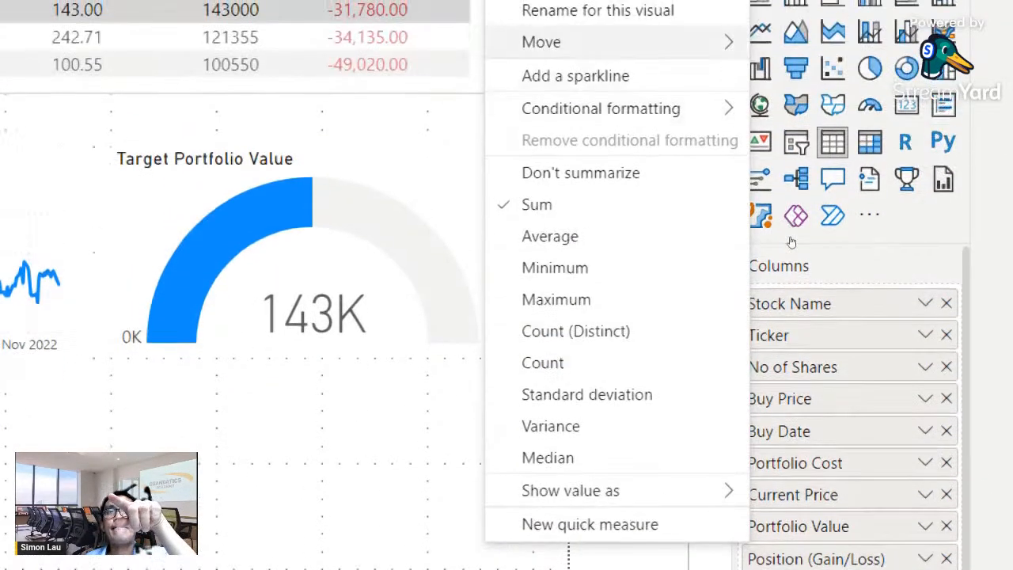
pyautogui.moveTo(705, 109)
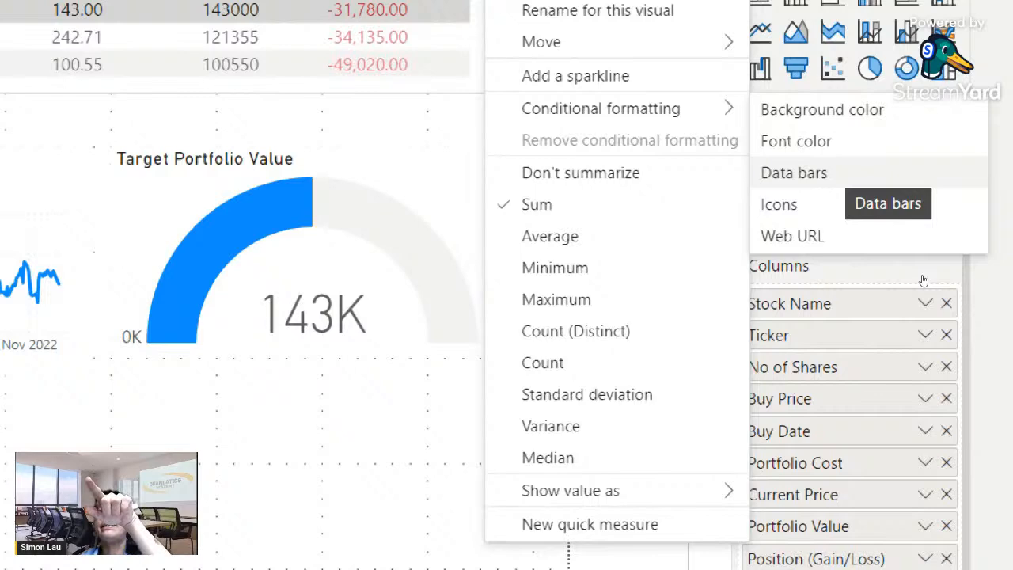
pyautogui.click(841, 173)
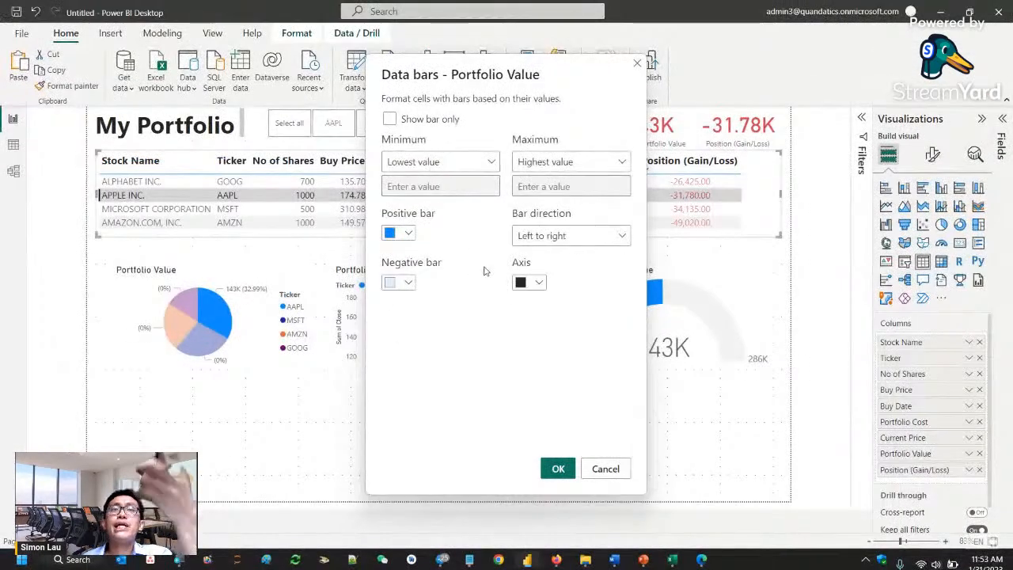
pyautogui.click(408, 232)
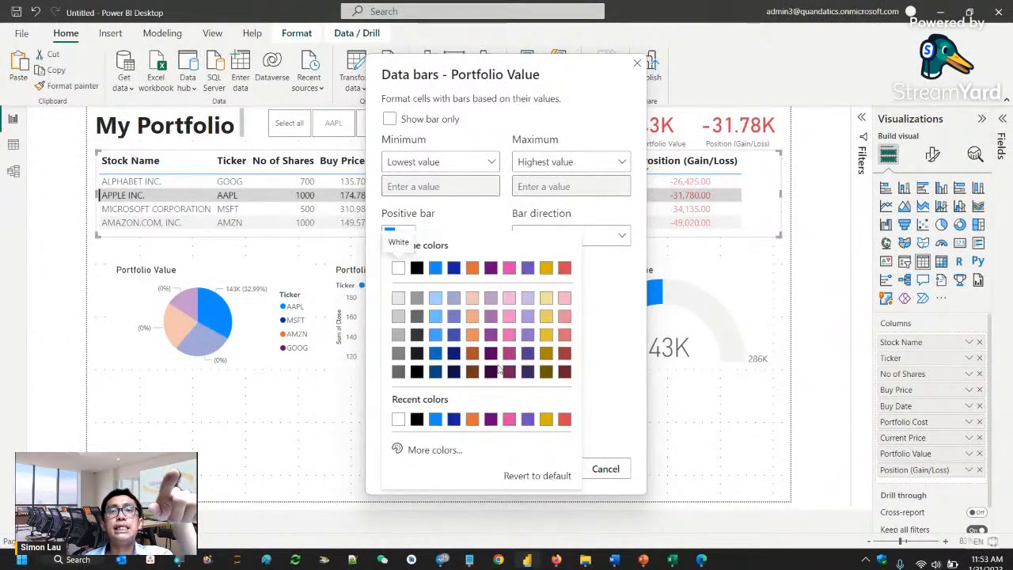
pyautogui.click(469, 220)
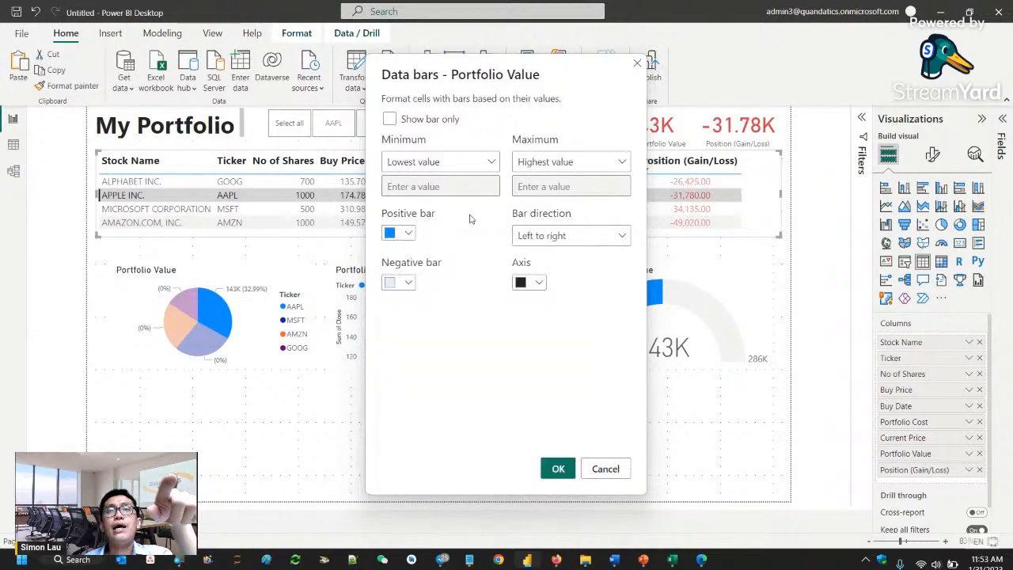
pyautogui.click(558, 469)
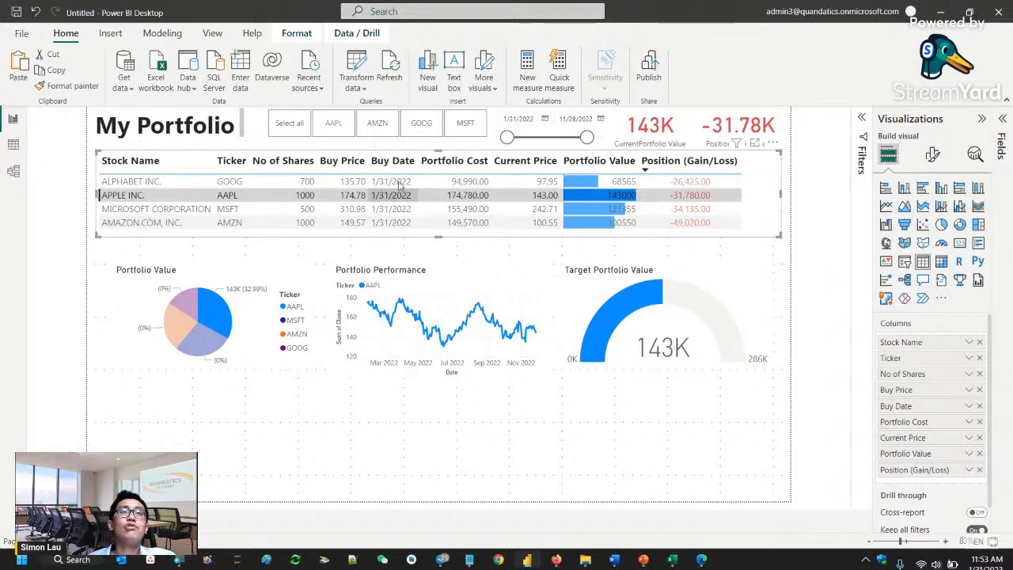
# - Select the ALPHABET INC. row and open the icon conditional formatting settings for the Position (Gain/Loss) column
pyautogui.click(692, 183)
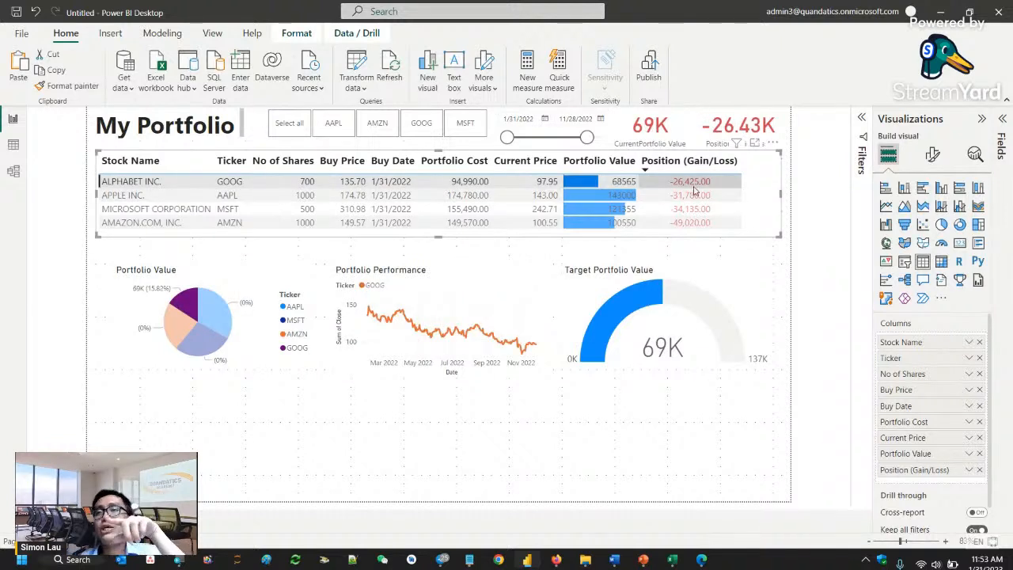
pyautogui.rightClick(930, 471)
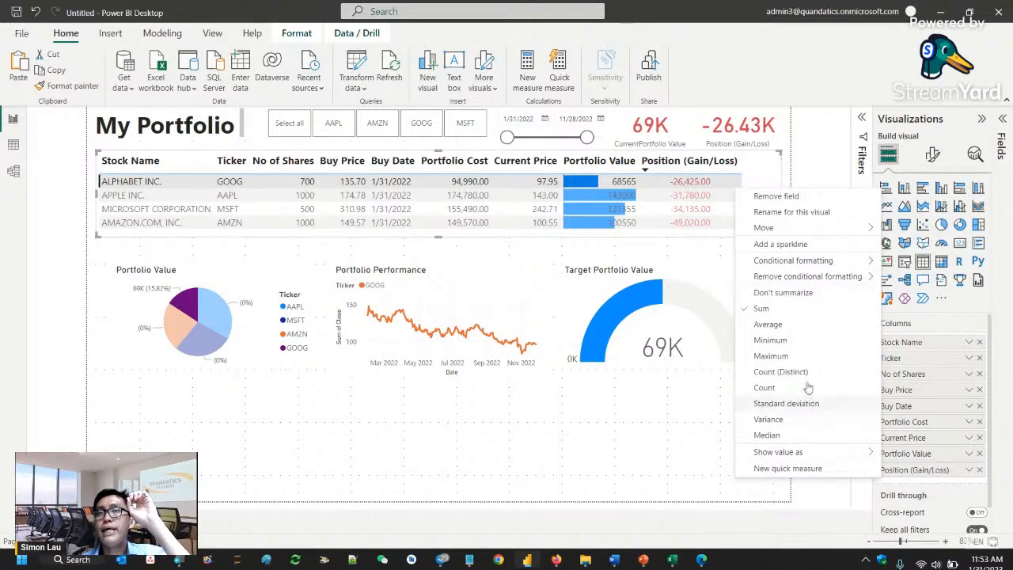
pyautogui.moveTo(776, 265)
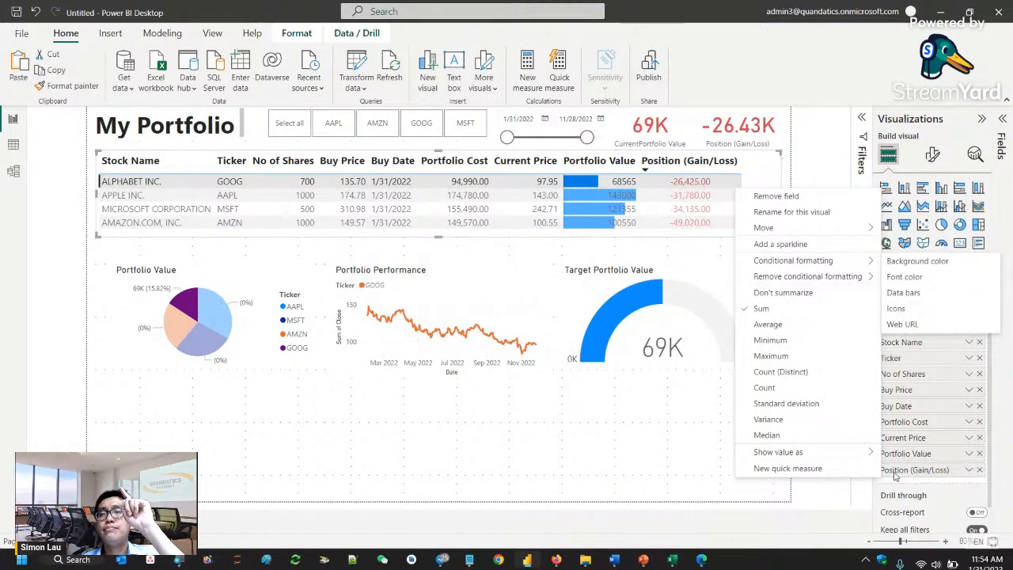
pyautogui.moveTo(809, 266)
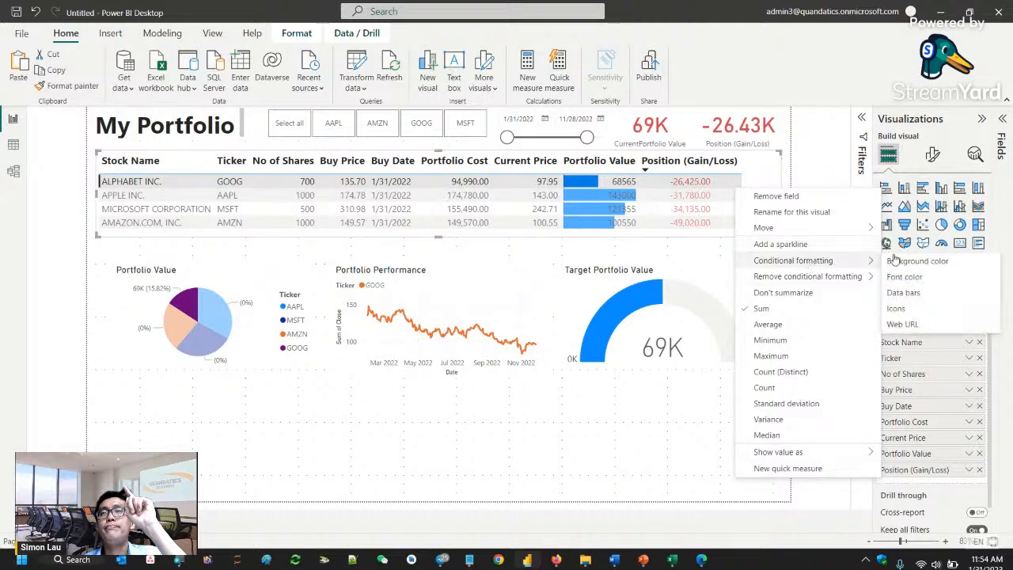
pyautogui.click(900, 310)
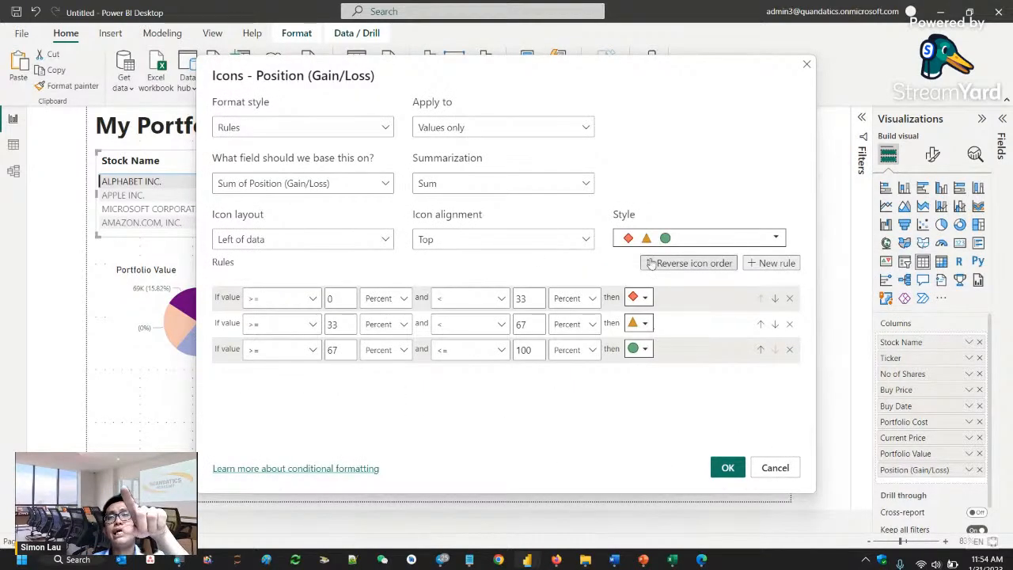
# - Assign a red down arrow to the first icon rule and delete the middle rule covering 33 to 67 percent
pyautogui.click(645, 298)
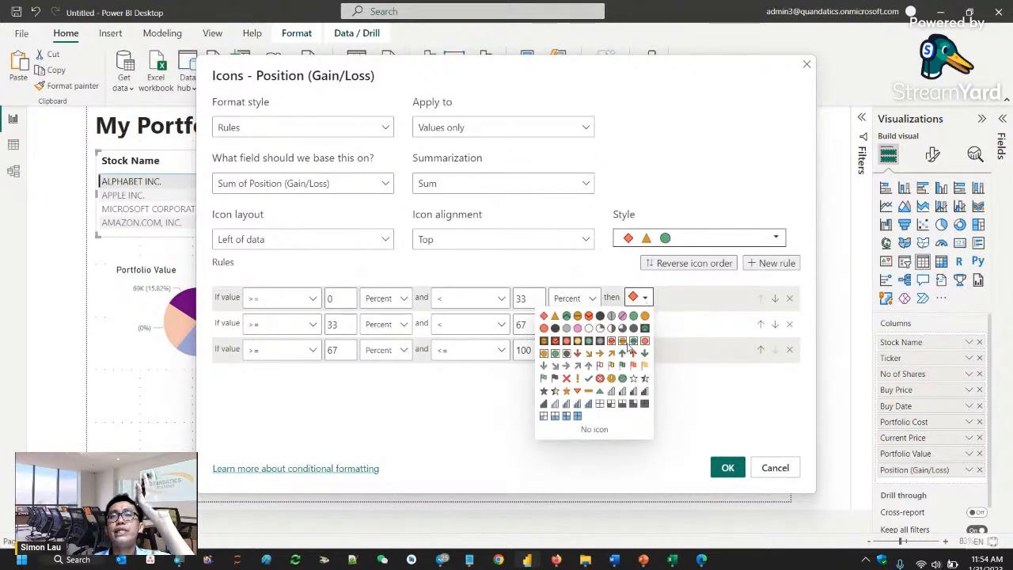
pyautogui.click(578, 354)
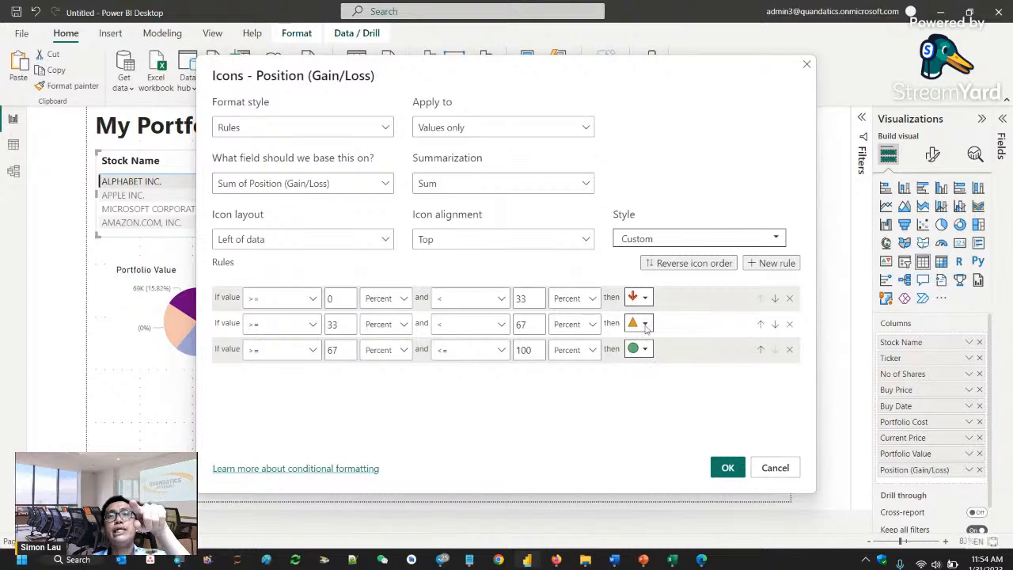
pyautogui.click(789, 324)
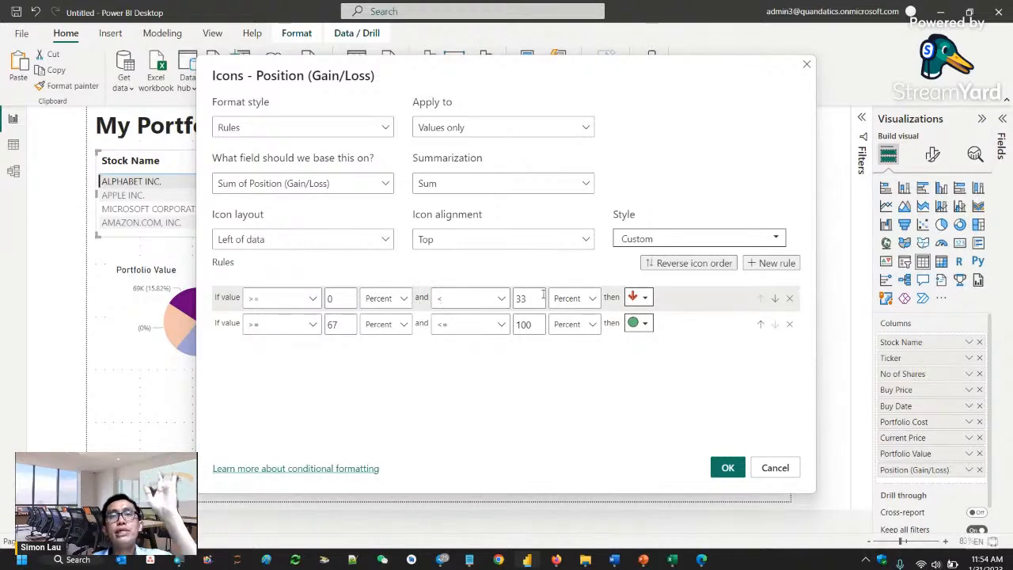
# - Set the first icon rule's range from 0 (Number) to below Max (Number), and the second rule's lower bound to 0 (Number)
pyautogui.moveTo(528, 298); pyautogui.dragTo(510, 303)
pyautogui.press('BackSpace')
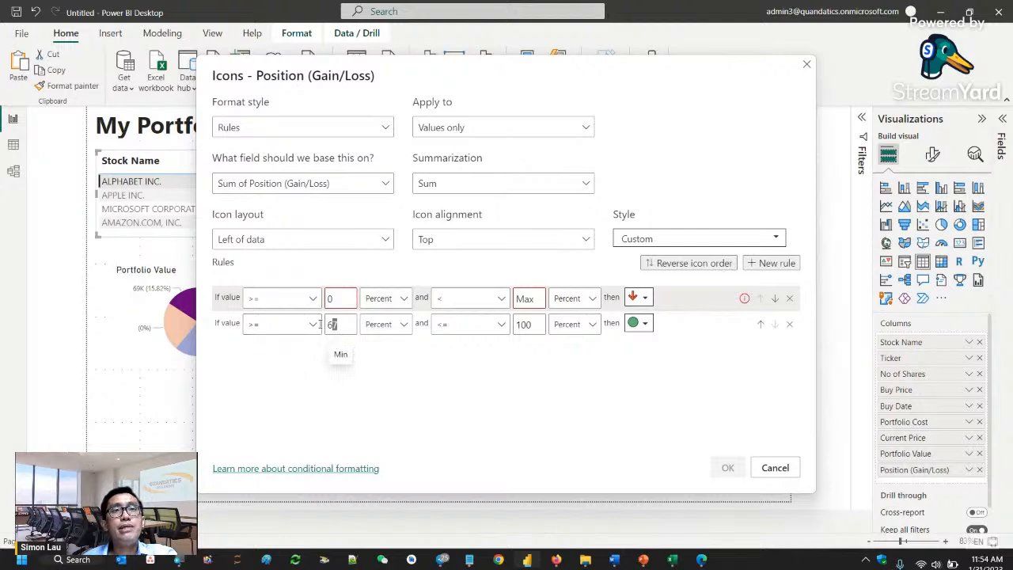
pyautogui.moveTo(334, 327); pyautogui.dragTo(319, 328)
pyautogui.write('0')
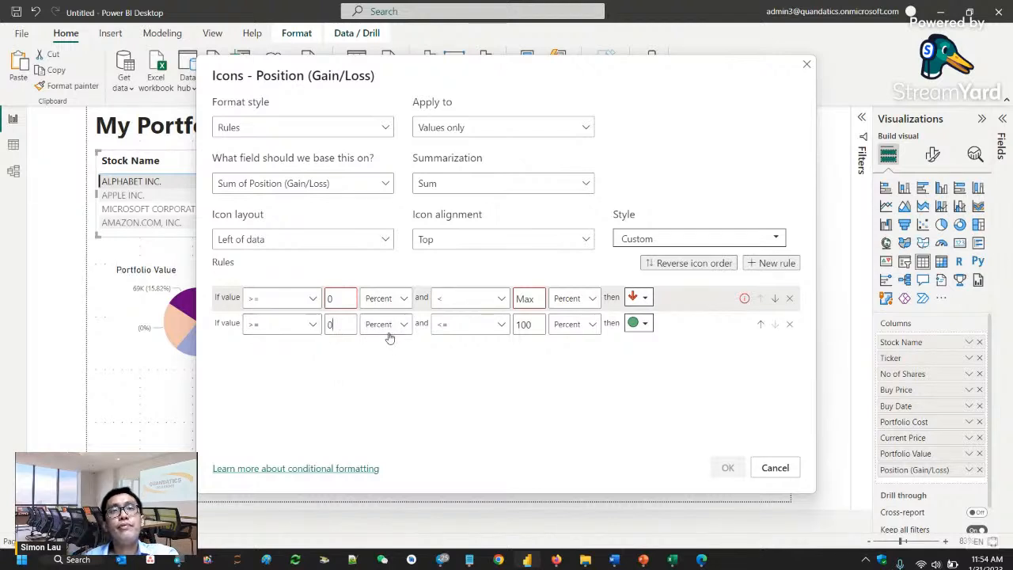
pyautogui.click(388, 325)
pyautogui.click(388, 345)
pyautogui.click(410, 298)
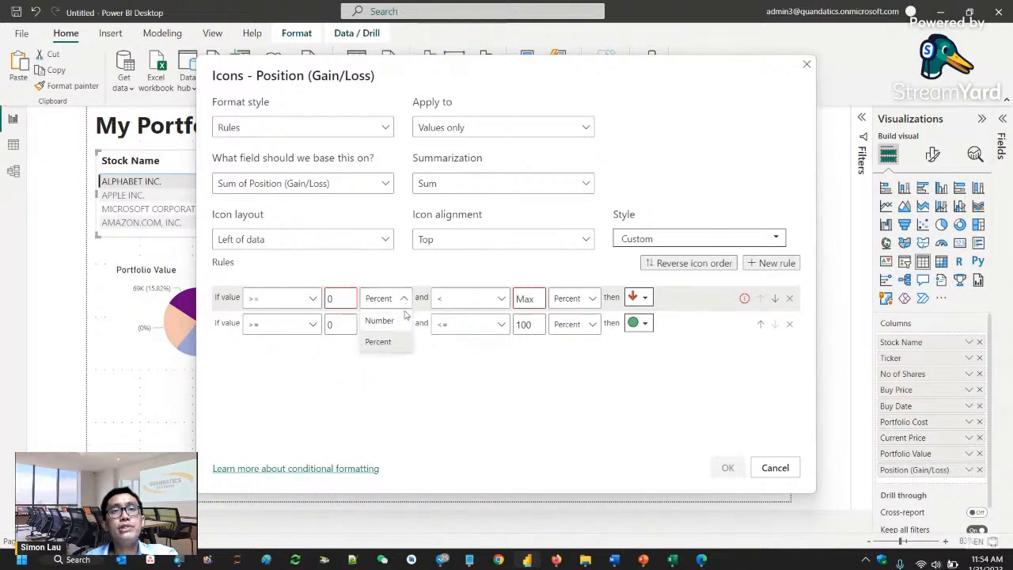
pyautogui.click(396, 320)
pyautogui.click(584, 299)
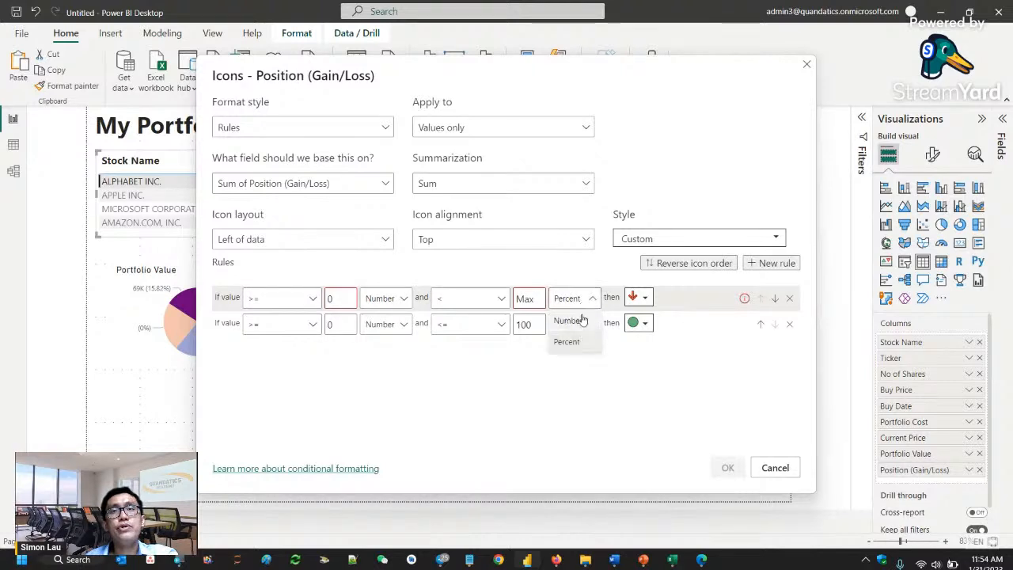
pyautogui.click(581, 320)
# - Set the second icon rule to cover Min (Number) through 0 (Number) with a green up arrow, and apply the rules
pyautogui.moveTo(537, 323); pyautogui.dragTo(495, 325)
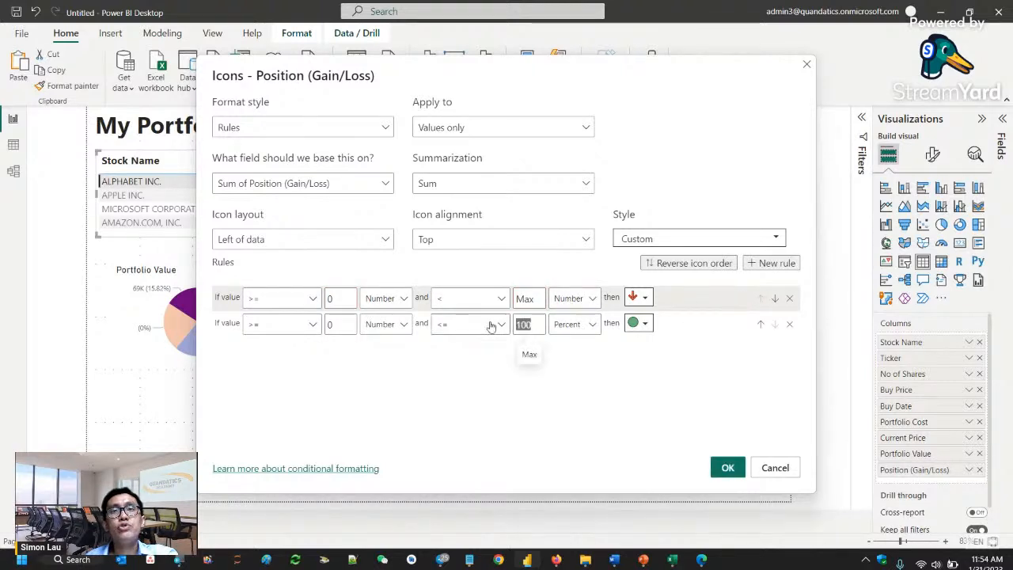
pyautogui.write('0')
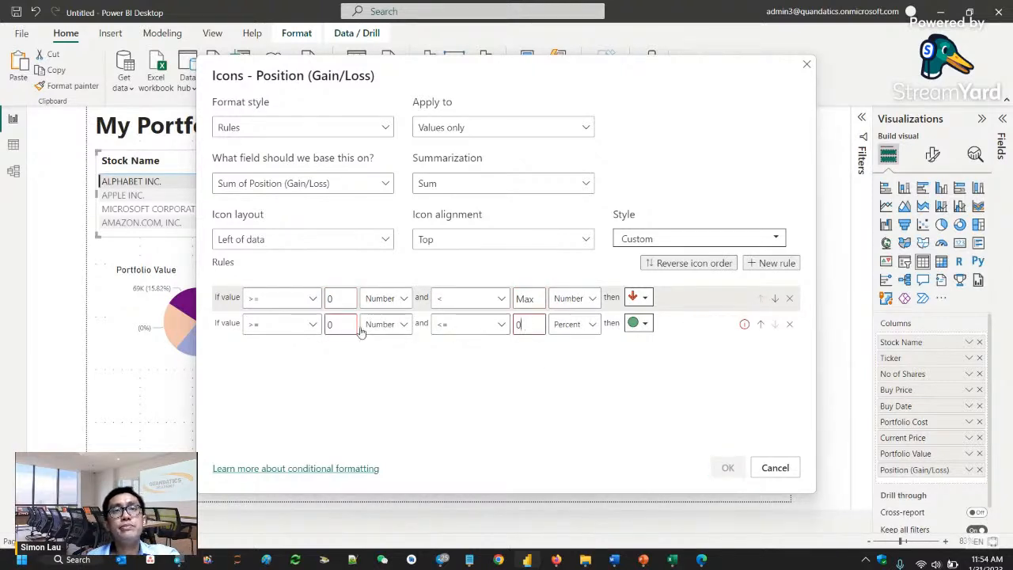
pyautogui.click(336, 325)
pyautogui.press('BackSpace')
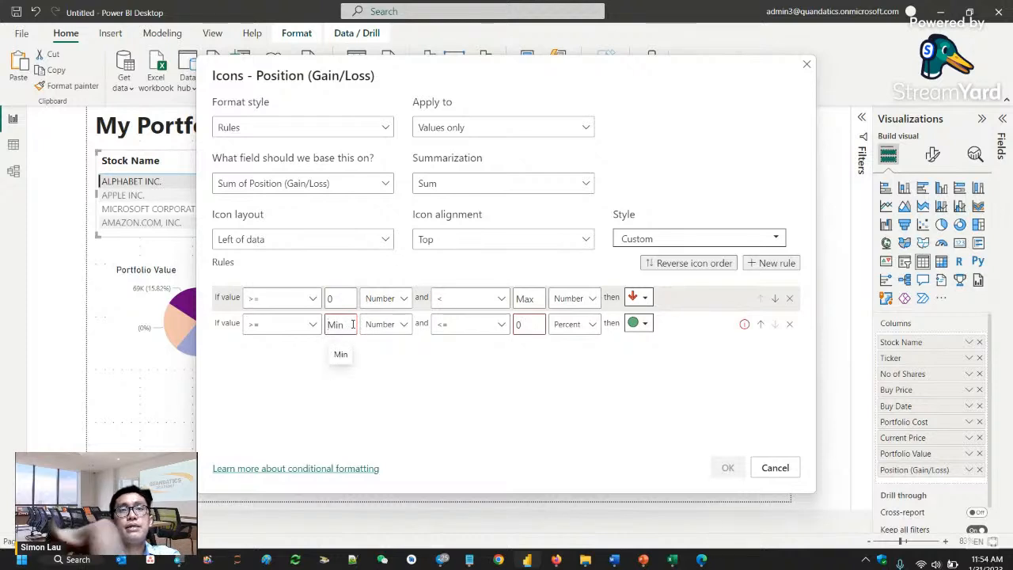
pyautogui.click(583, 324)
pyautogui.click(583, 348)
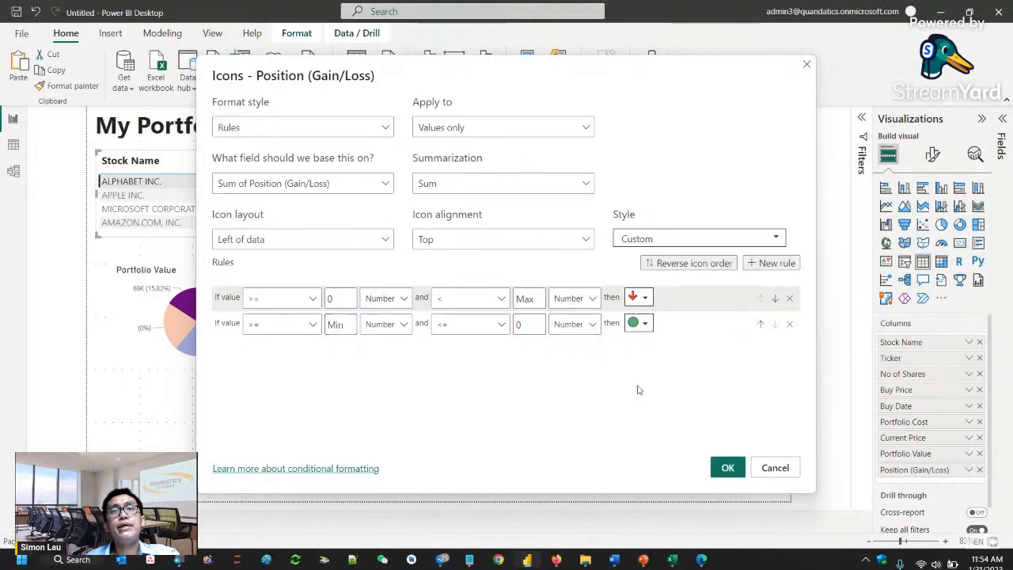
pyautogui.click(646, 326)
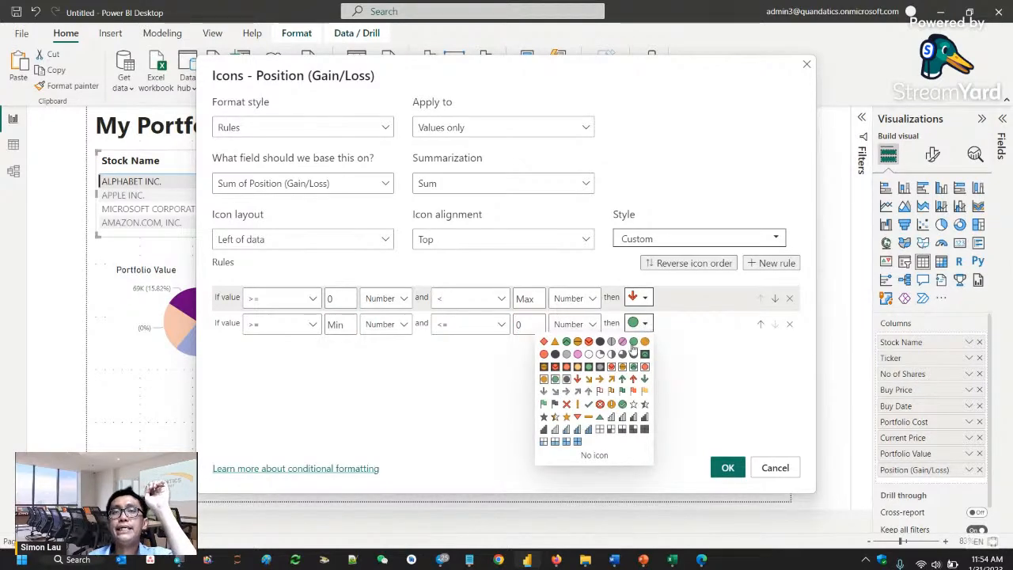
pyautogui.click(623, 379)
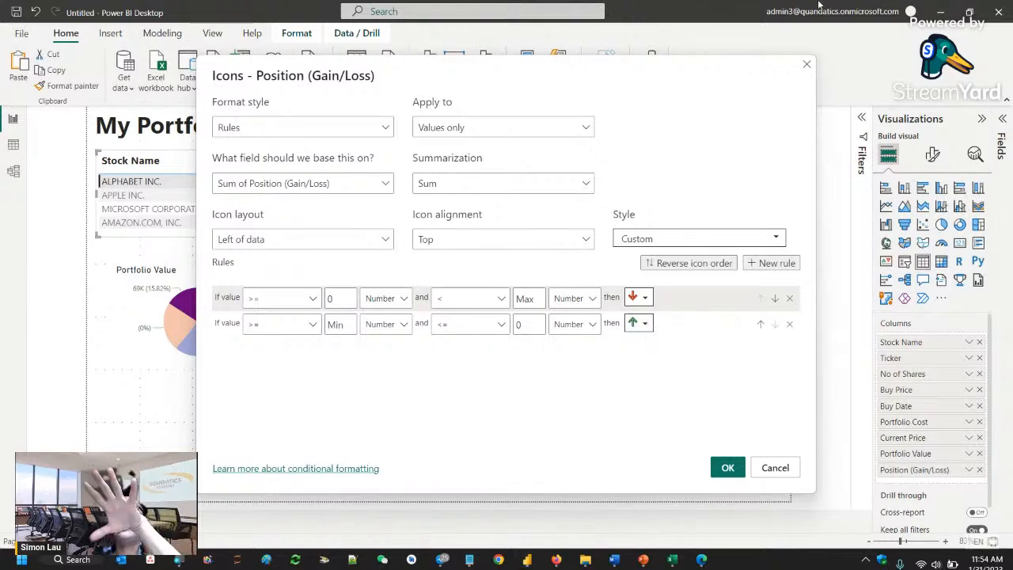
pyautogui.click(729, 467)
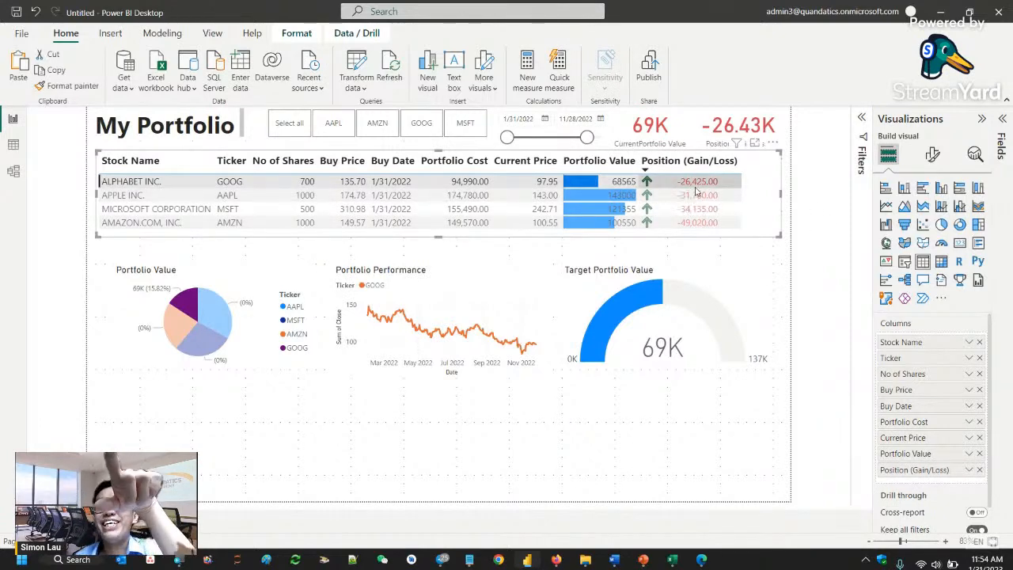
# - Reopen the Position (Gain/Loss) icon settings and set the first rule's upper bound to Max (Number) with a green up arrow
pyautogui.rightClick(917, 473)
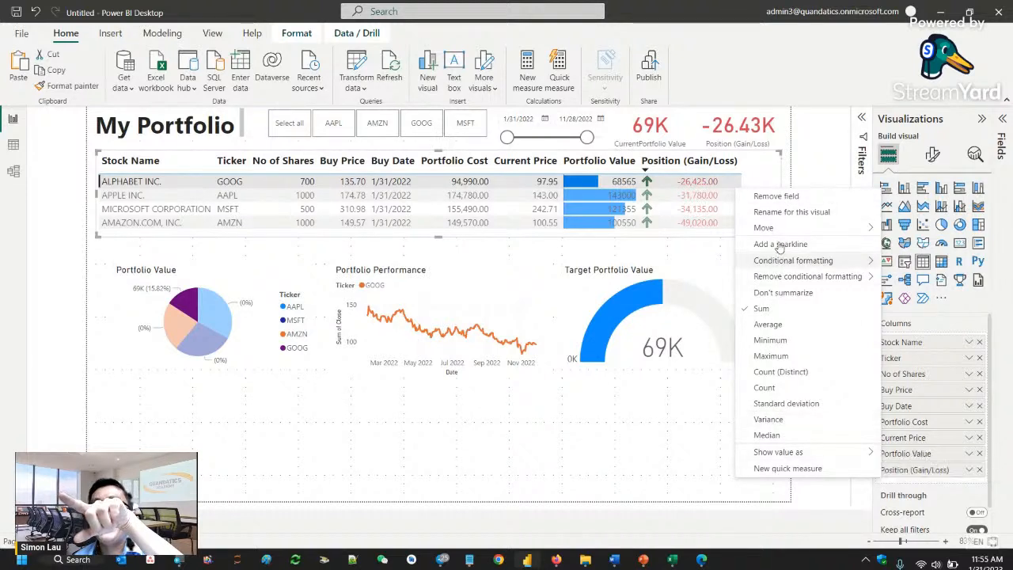
pyautogui.moveTo(783, 262)
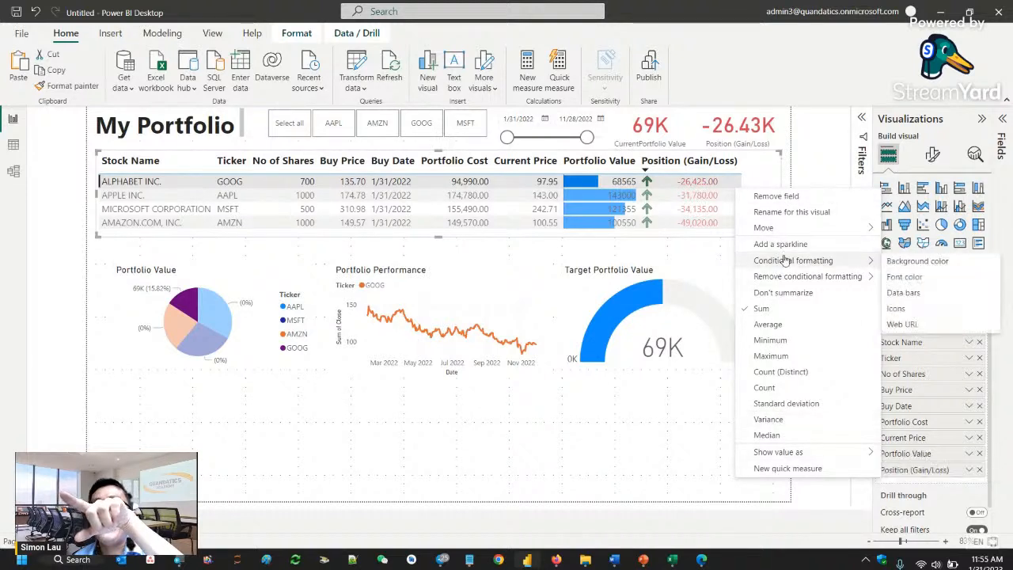
pyautogui.click(914, 311)
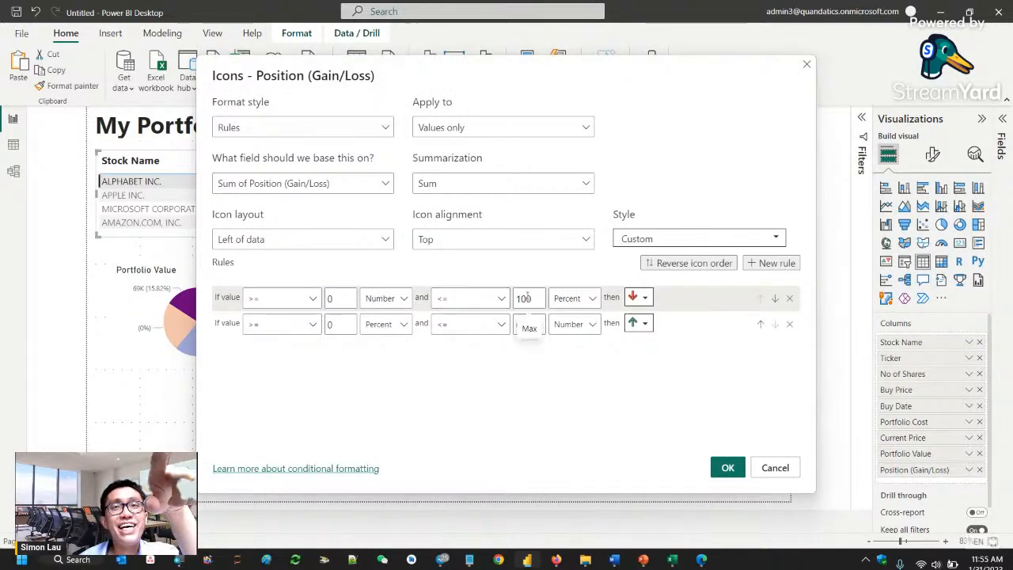
pyautogui.click(570, 300)
pyautogui.click(572, 314)
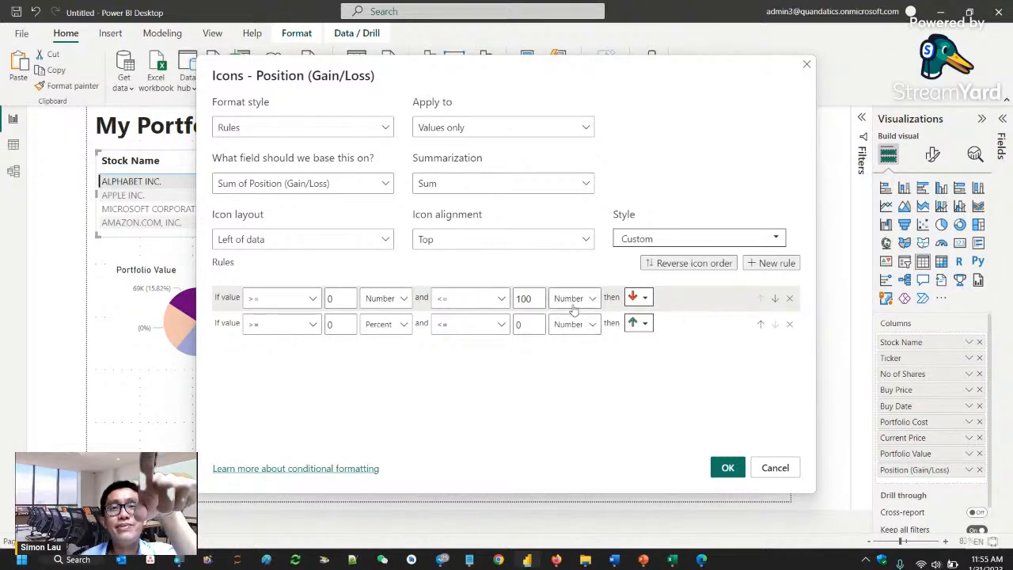
pyautogui.doubleClick(518, 298)
pyautogui.press('BackSpace')
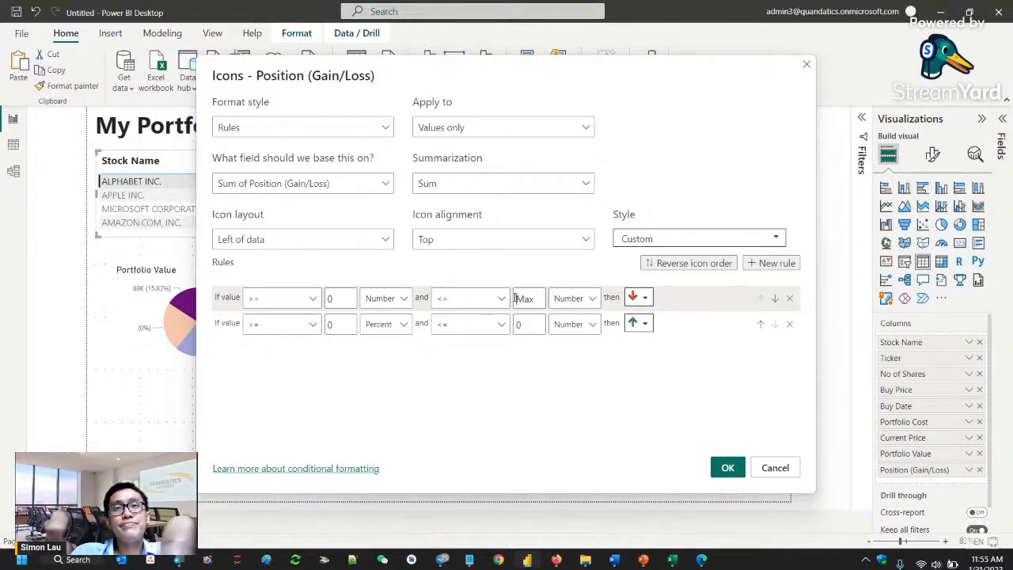
pyautogui.click(645, 298)
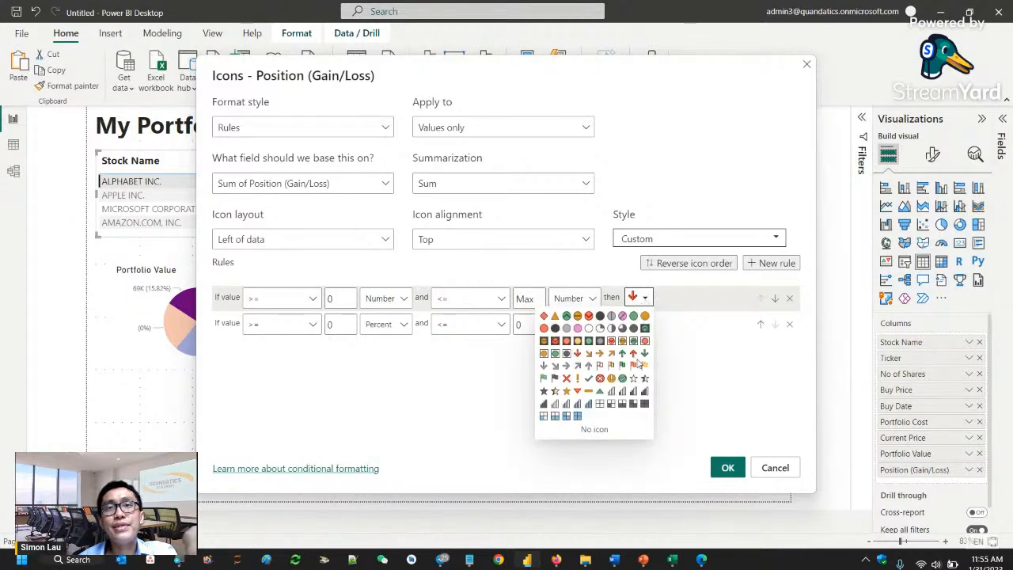
pyautogui.click(621, 354)
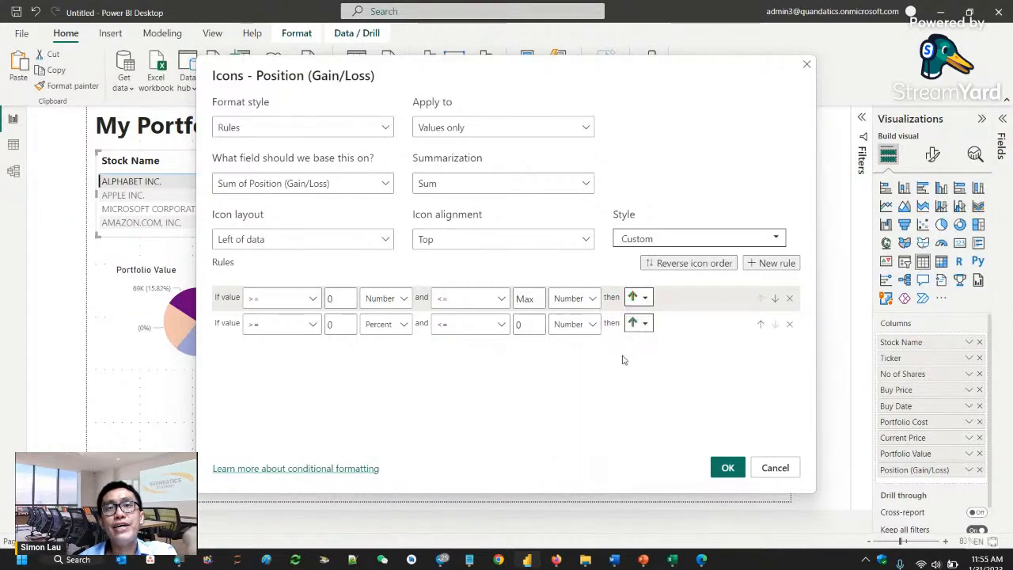
# - Set the second icon rule's lower bound to Min (Number), assign it a red down arrow, and apply the rules
pyautogui.click(392, 328)
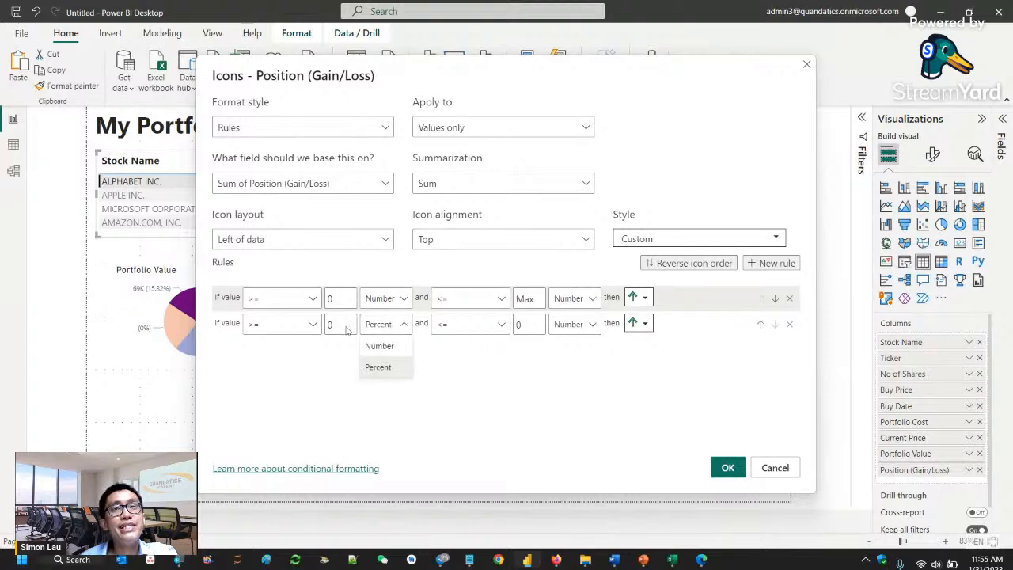
pyautogui.doubleClick(346, 326)
pyautogui.press('BackSpace')
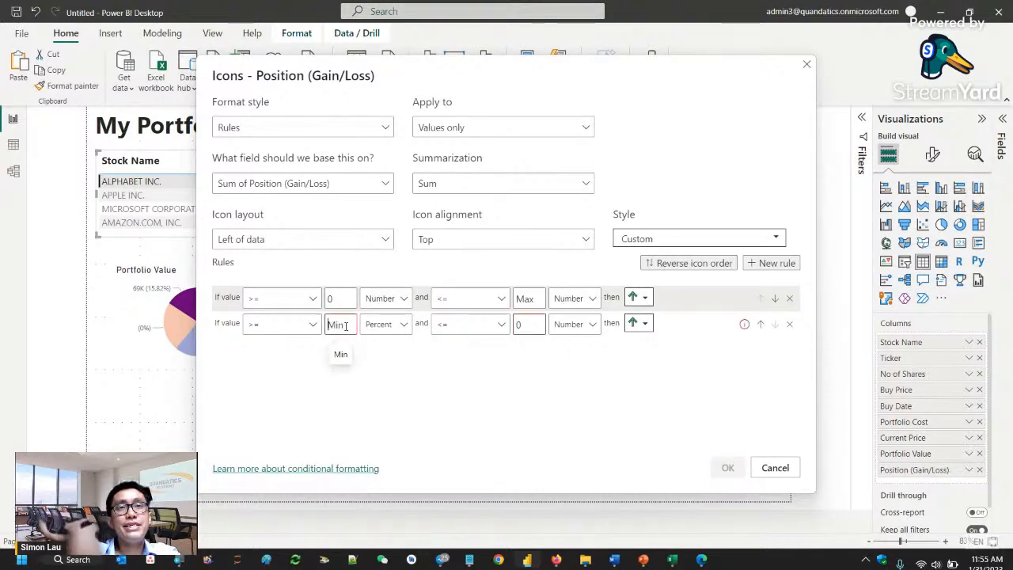
pyautogui.click(377, 328)
pyautogui.click(388, 349)
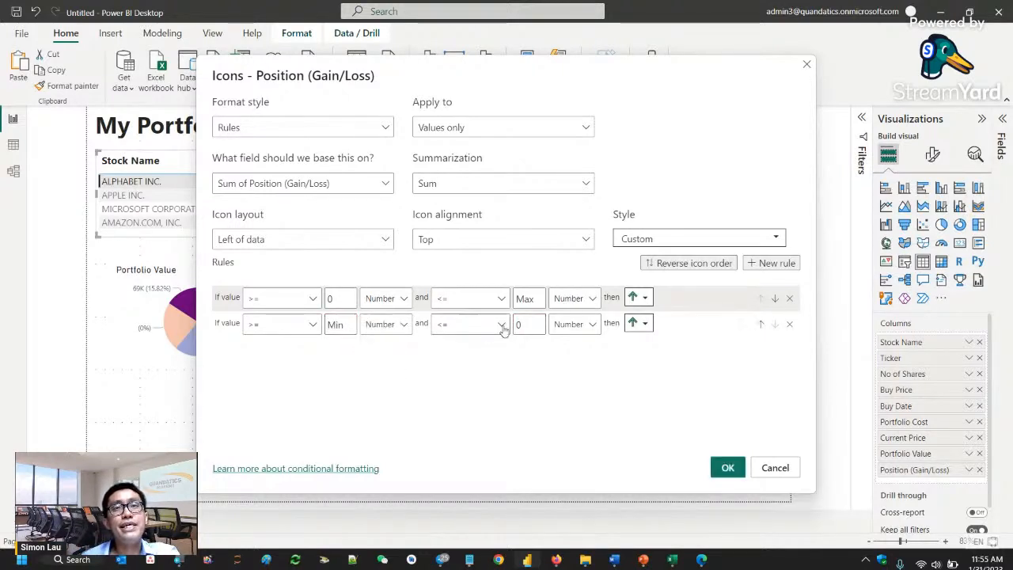
pyautogui.click(639, 330)
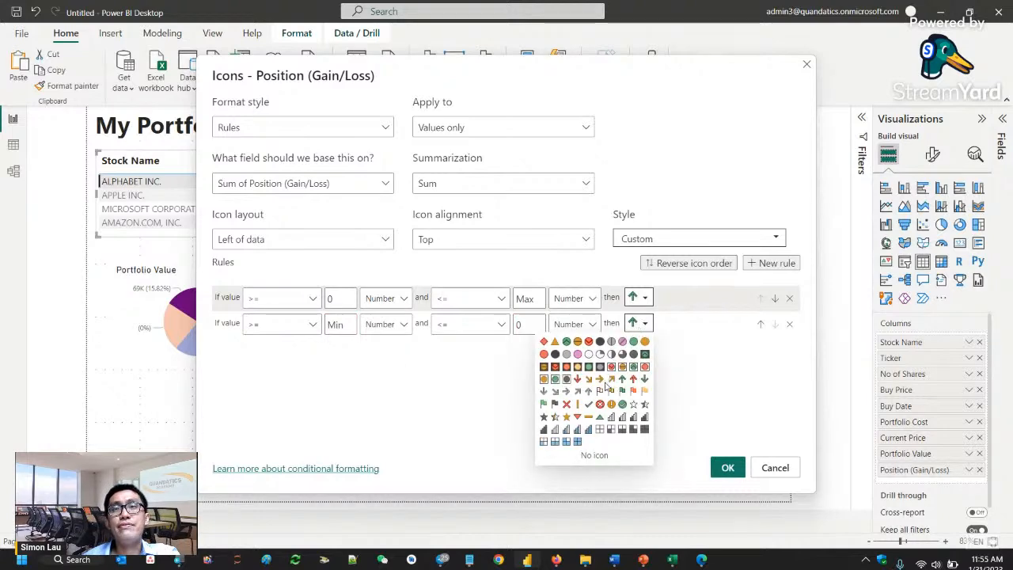
pyautogui.click(579, 380)
pyautogui.click(729, 469)
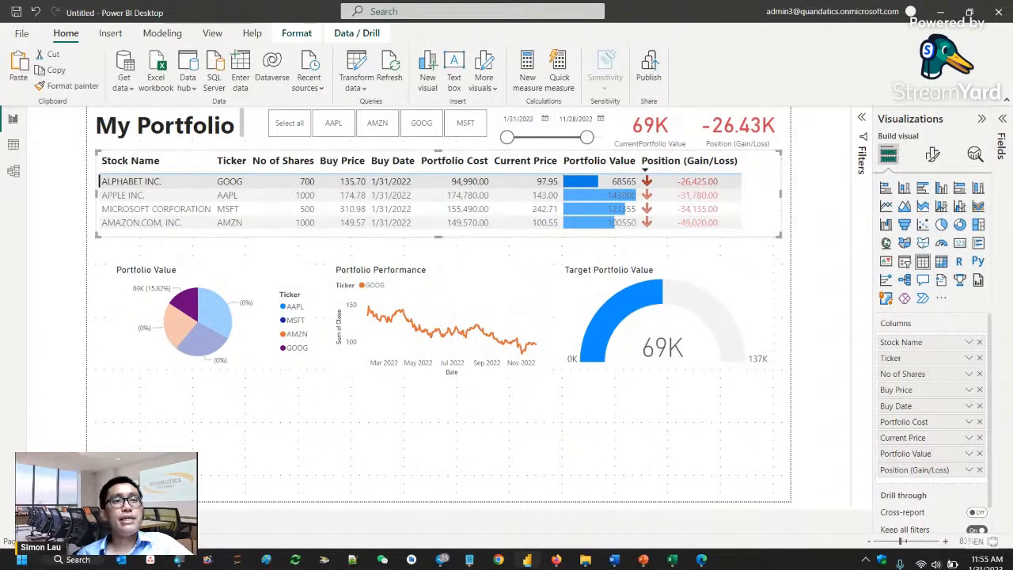
# - Go to a blank report page, place an empty ribbon chart on it, and delete that chart
pyautogui.click(137, 522)
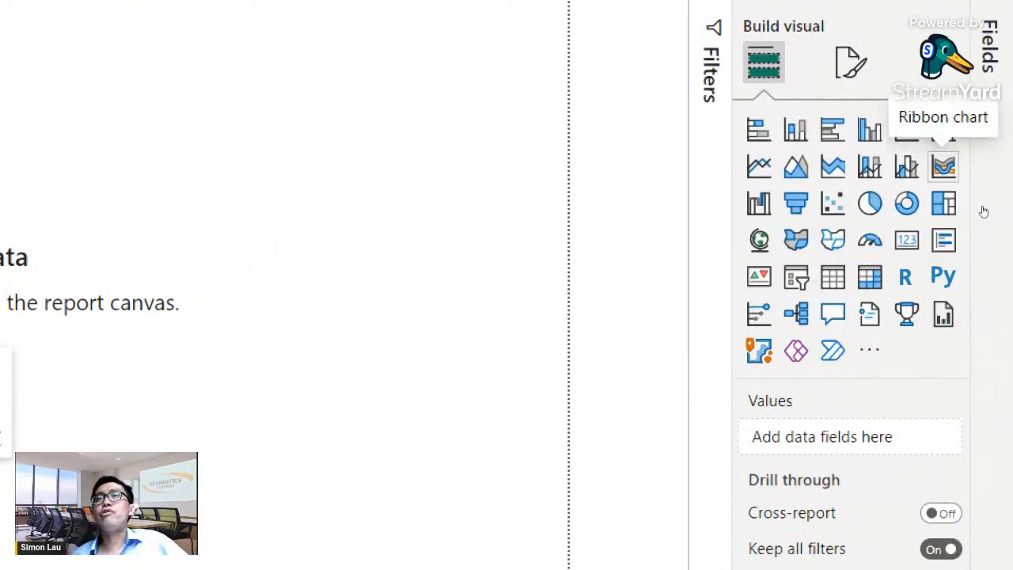
pyautogui.click(944, 166)
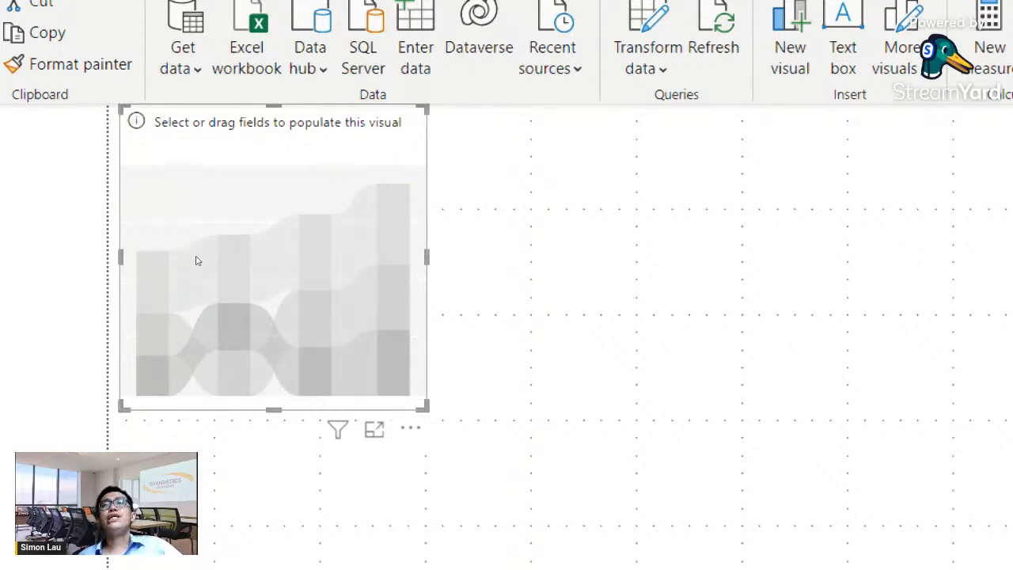
pyautogui.press('Delete')
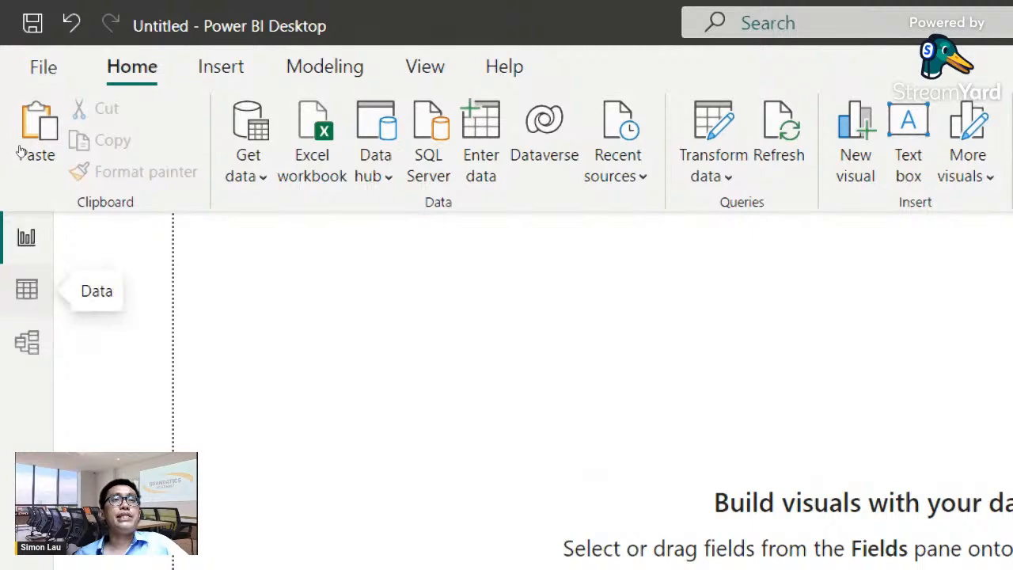
# - Show the History table in the Data view and select its Date column
pyautogui.click(27, 290)
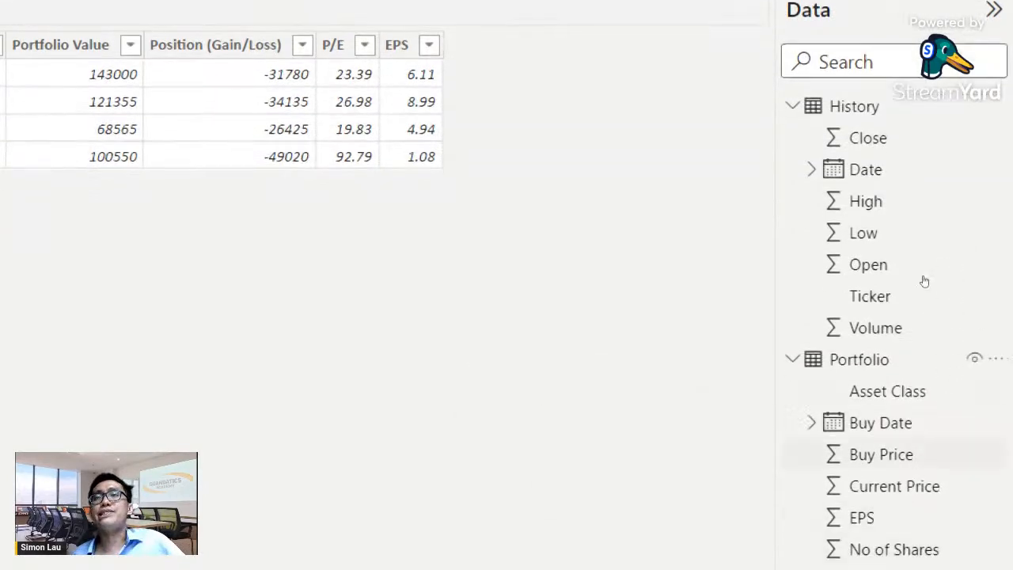
pyautogui.click(855, 106)
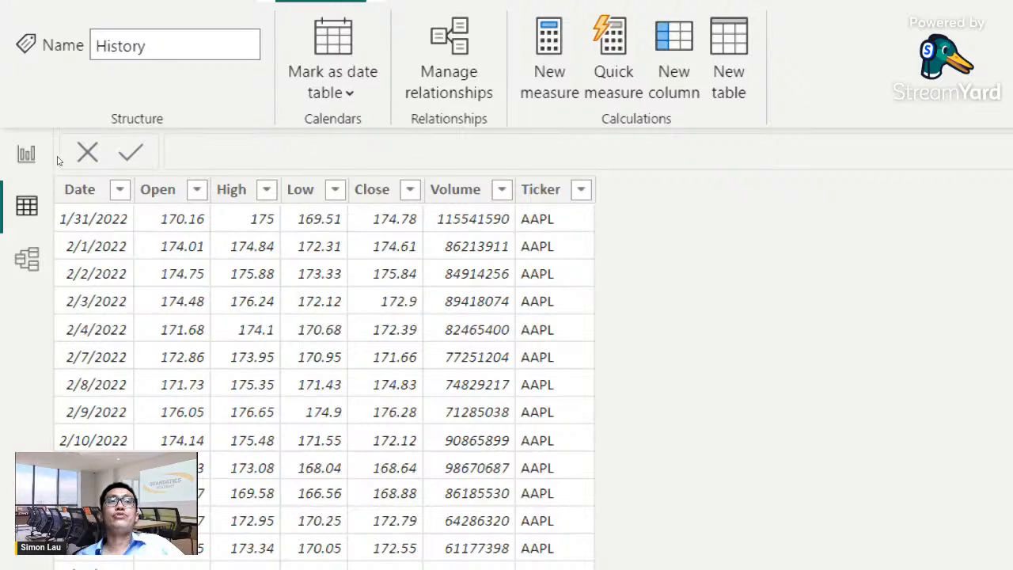
pyautogui.click(94, 218)
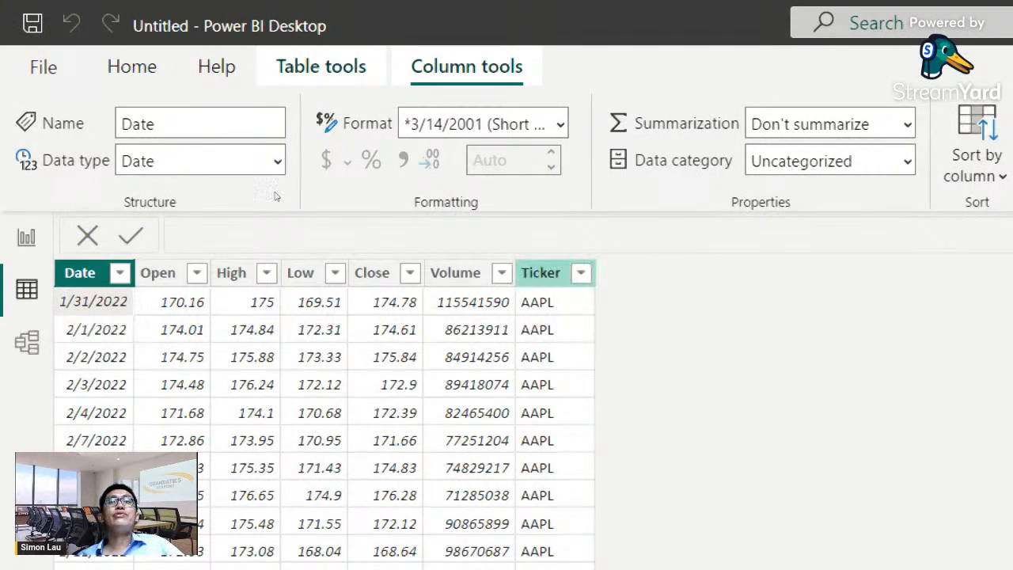
pyautogui.click(132, 67)
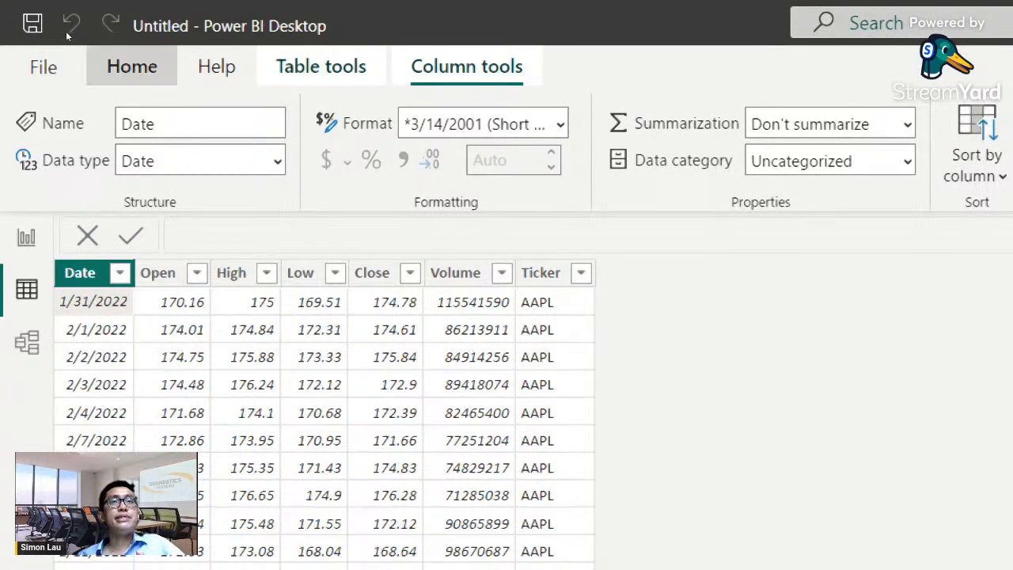
# - Add a calculated column to the History table and name it Value
pyautogui.click(320, 67)
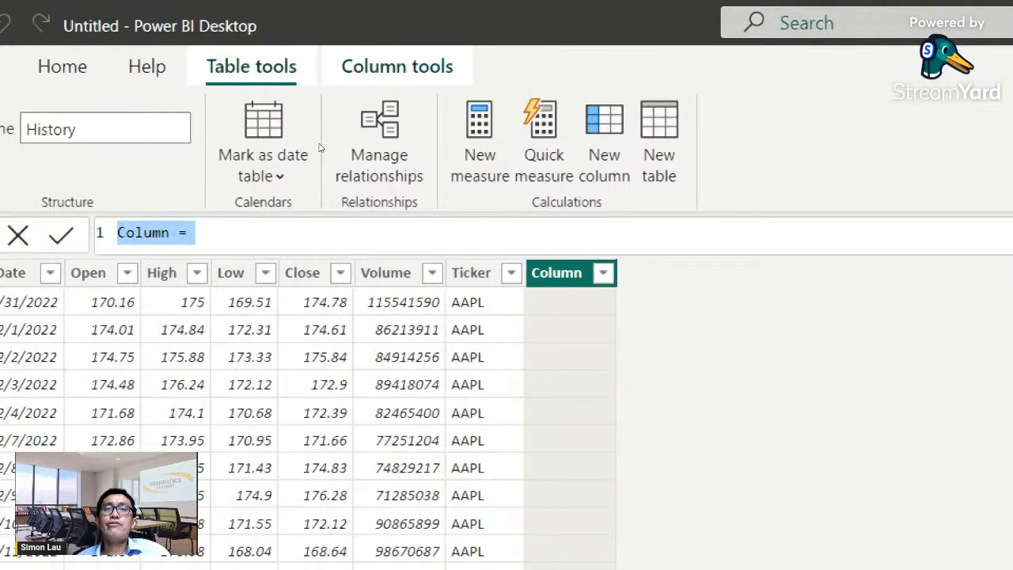
pyautogui.press('Escape')
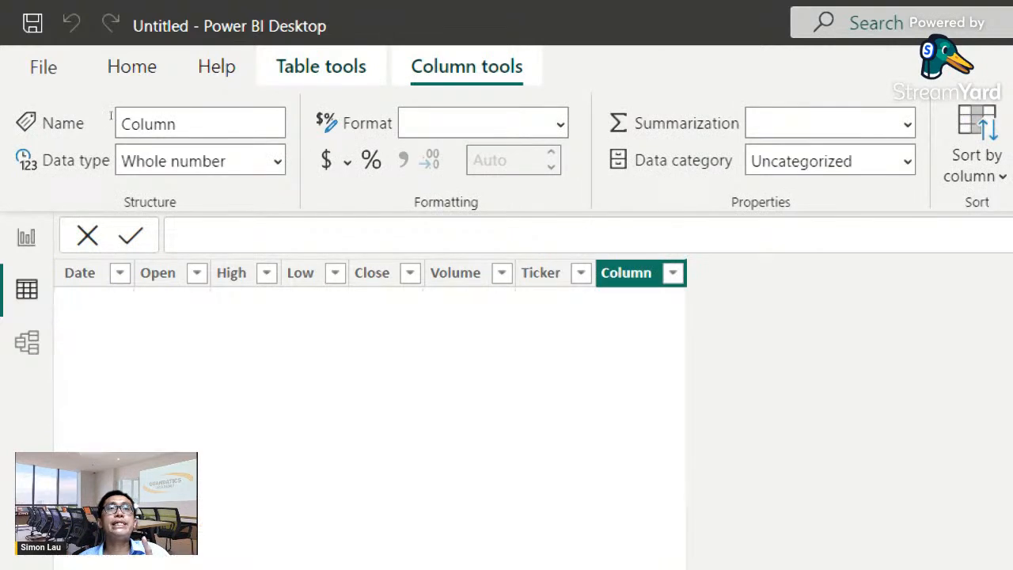
pyautogui.press('Home')
pyautogui.hotkey('ctrl', 'shift', 'Right')
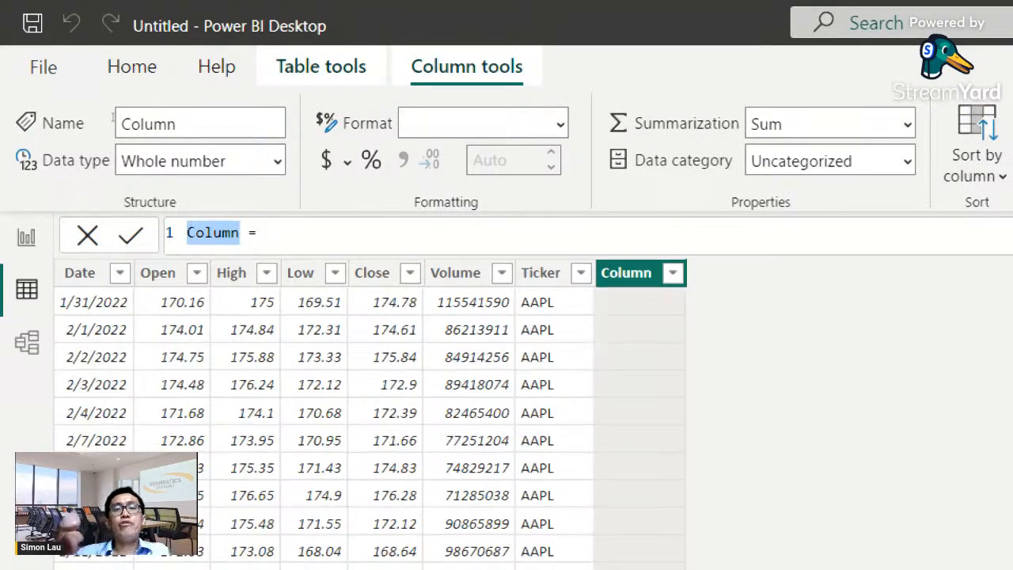
pyautogui.write('Value')
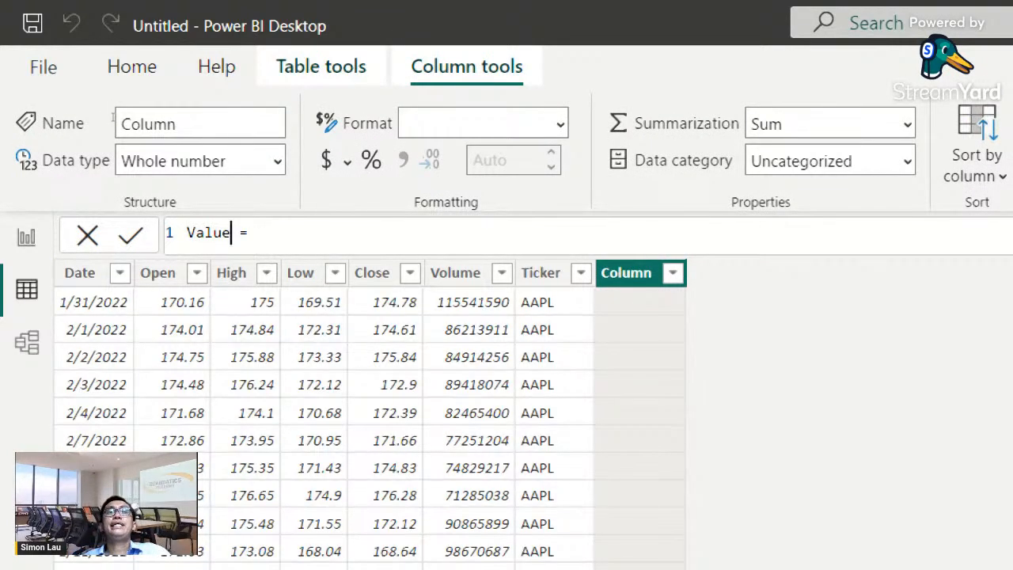
pyautogui.press('End')
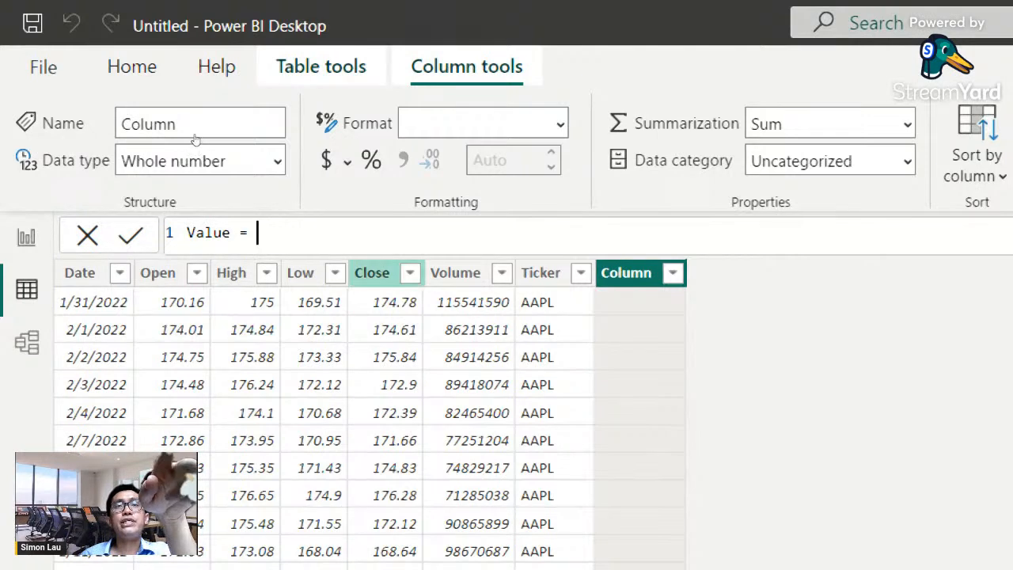
# - Define the Value column as History[Close] * RELATED(Portfolio[No of Shares]) and commit the formula
pyautogui.write('Close')
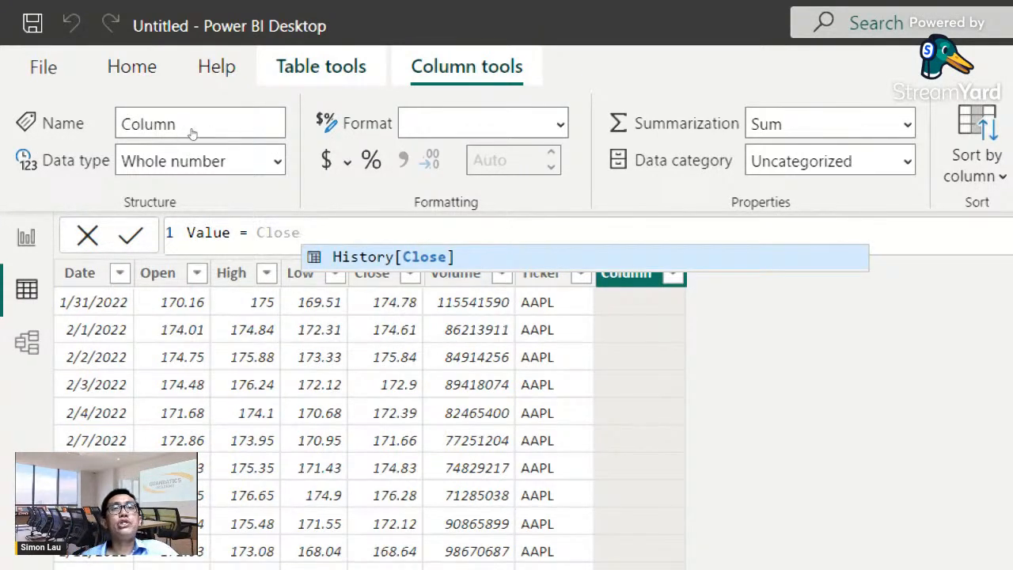
pyautogui.press('Tab')
pyautogui.write('* ')
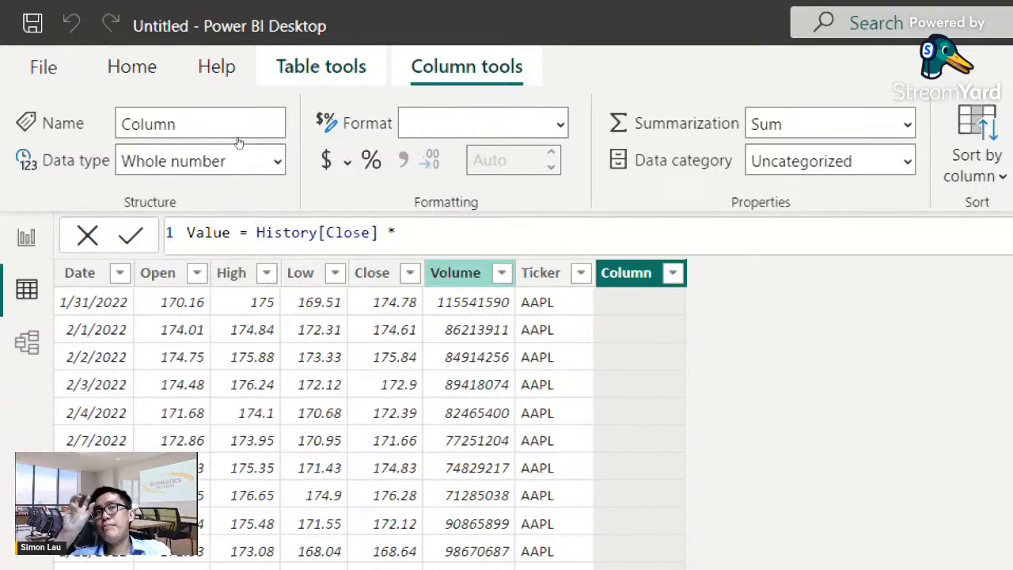
pyautogui.write('RELATE')
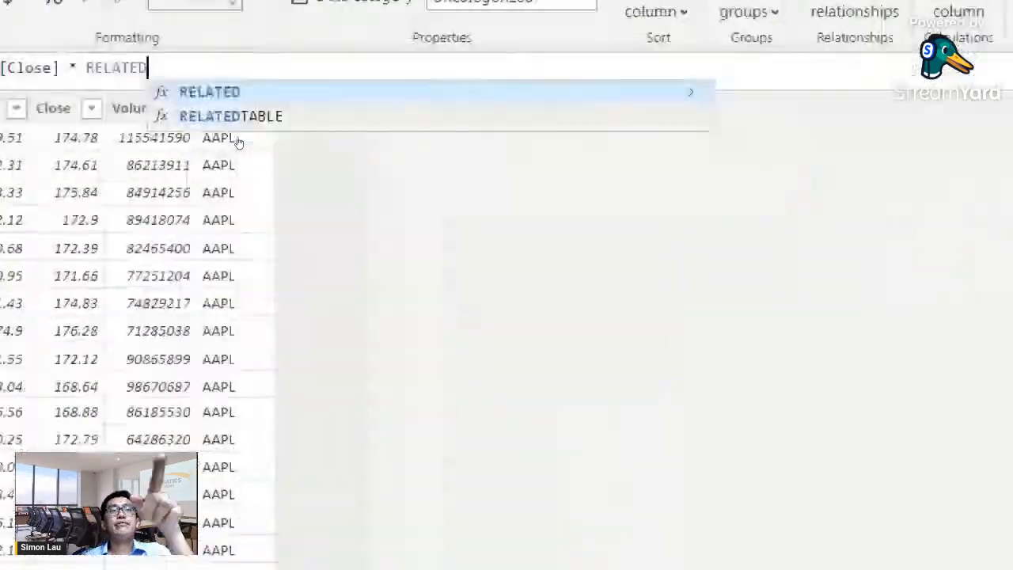
pyautogui.write('D')
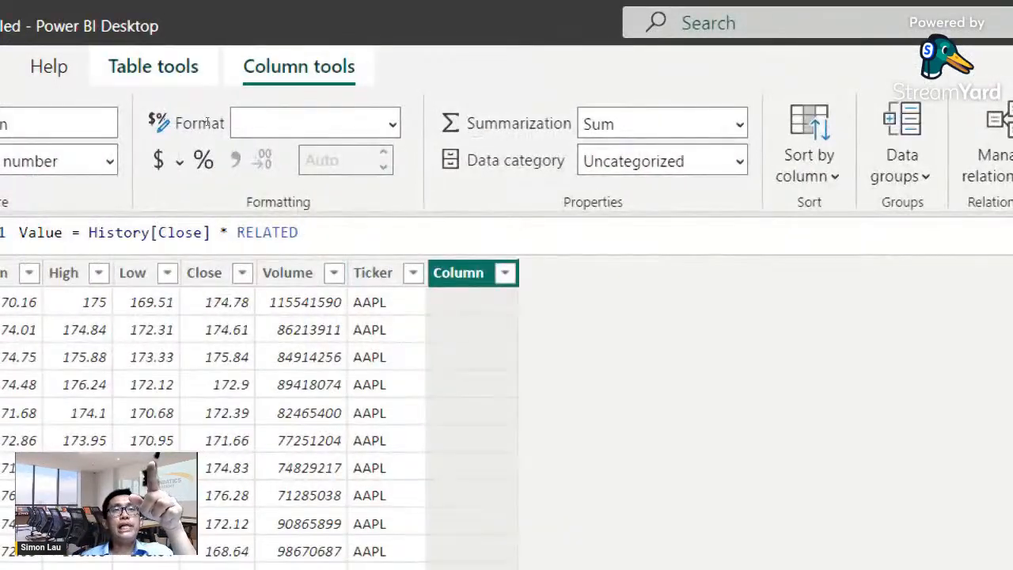
pyautogui.hotkey('ctrl', 'shift', 'Left')
pyautogui.write('(')
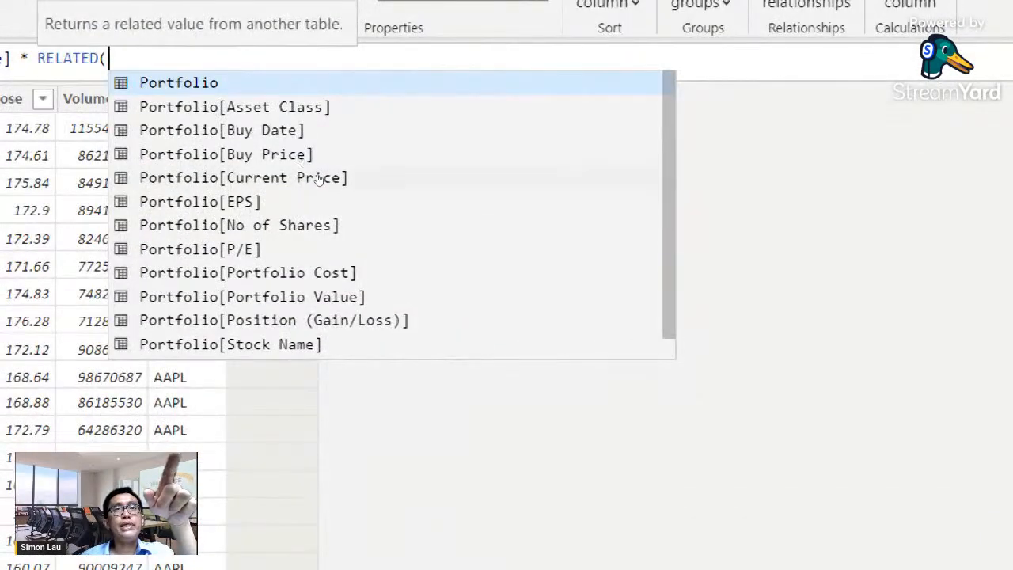
pyautogui.click(313, 212)
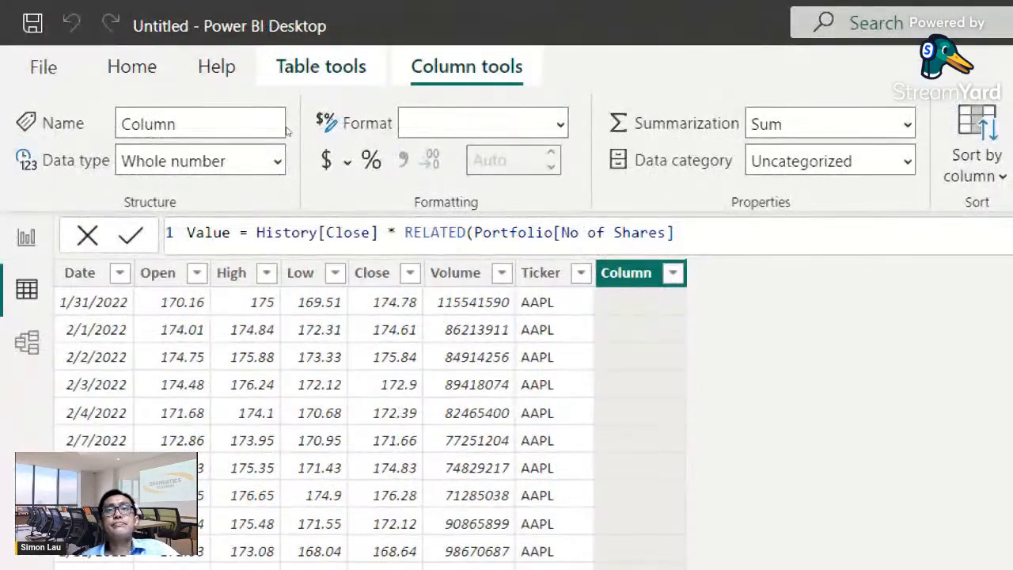
pyautogui.press('Return')
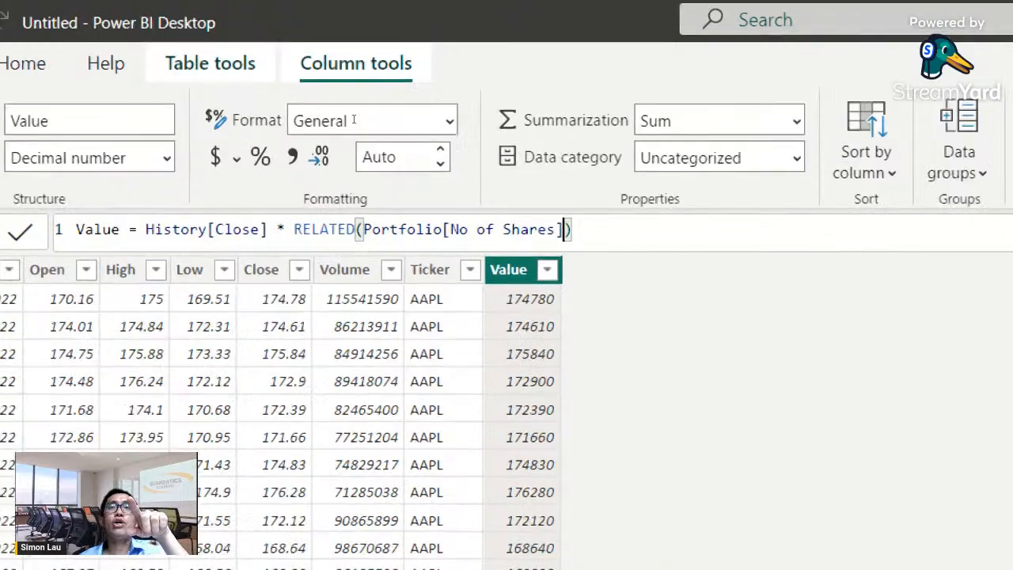
pyautogui.hotkey('ctrl', 'a')
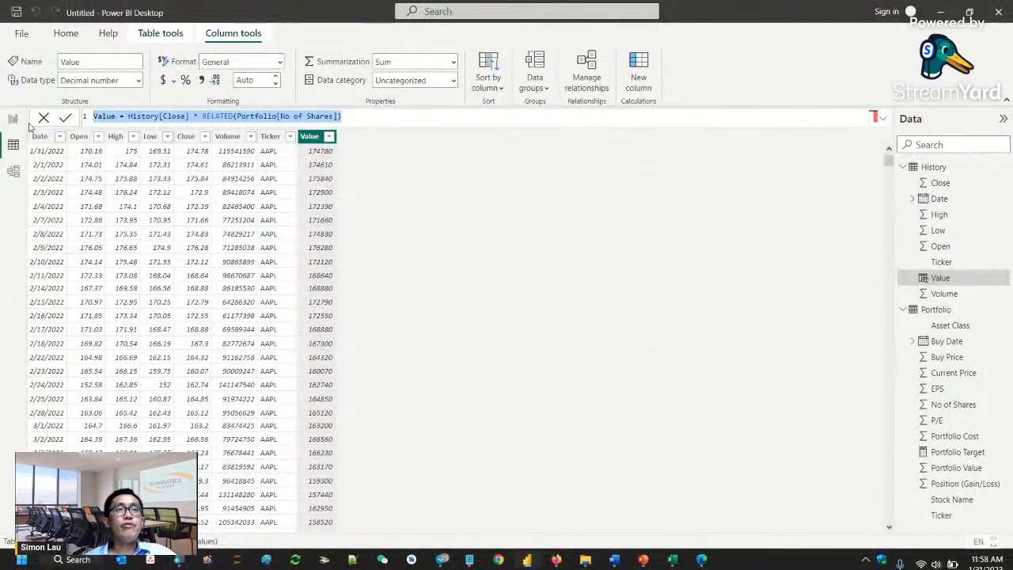
# - Return to the report view and delete the blank report page
pyautogui.click(13, 118)
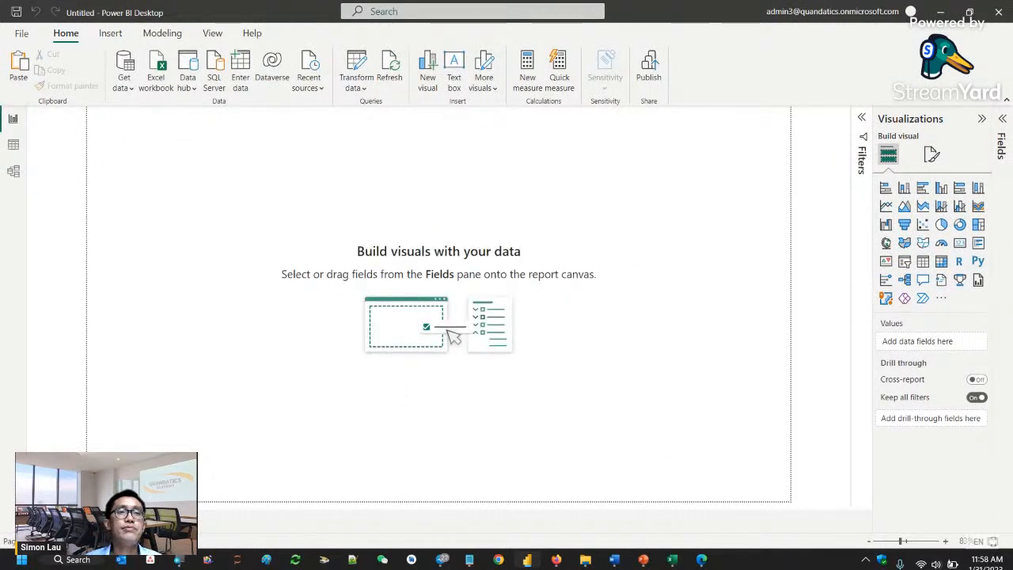
pyautogui.click(143, 515)
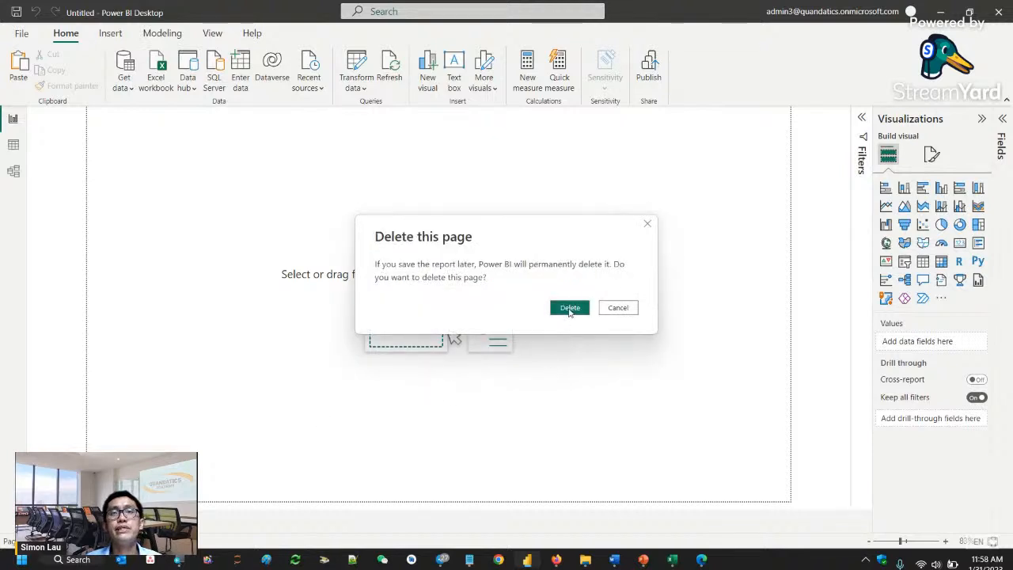
pyautogui.click(570, 308)
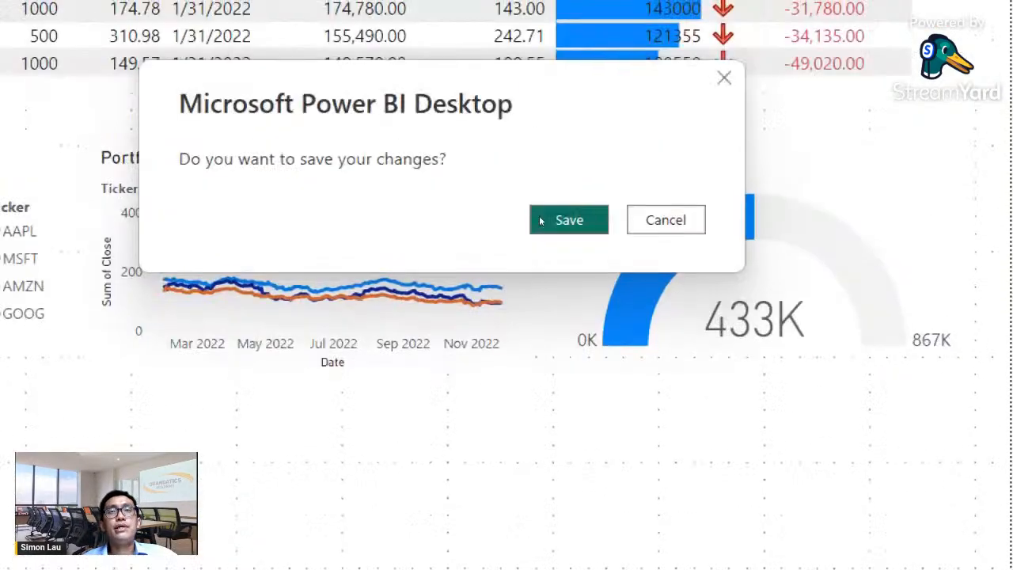
# - Agree to save the changes and save the report as MDFA Demo in the presentation folder
pyautogui.press('Return')
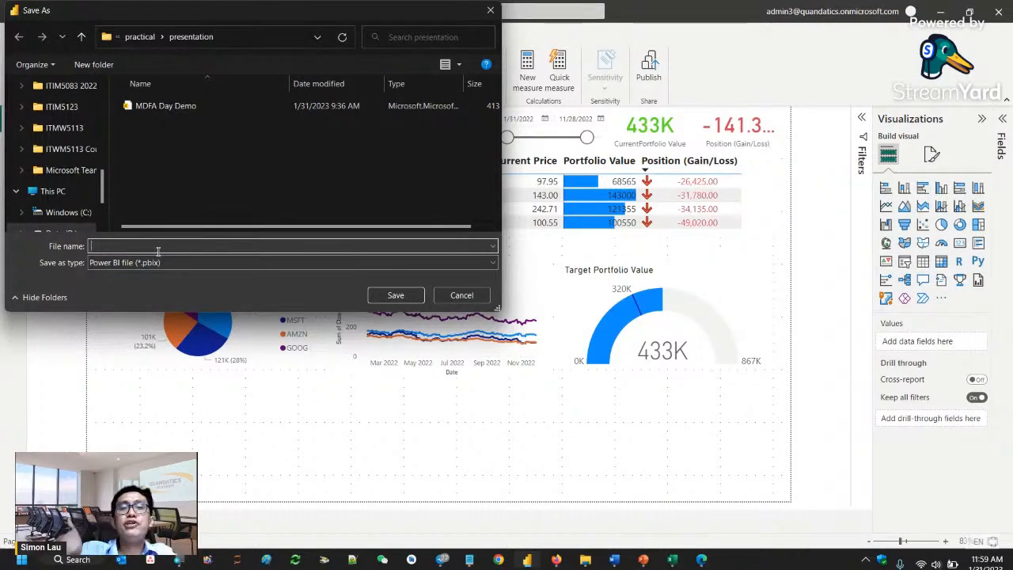
pyautogui.write('MS')
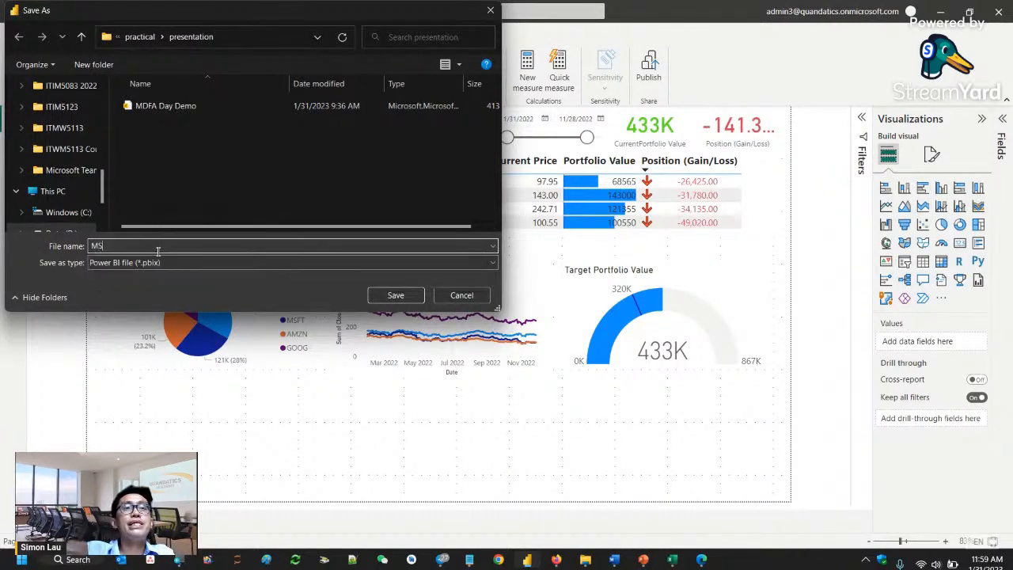
pyautogui.press('BackSpace')
pyautogui.write('DFA')
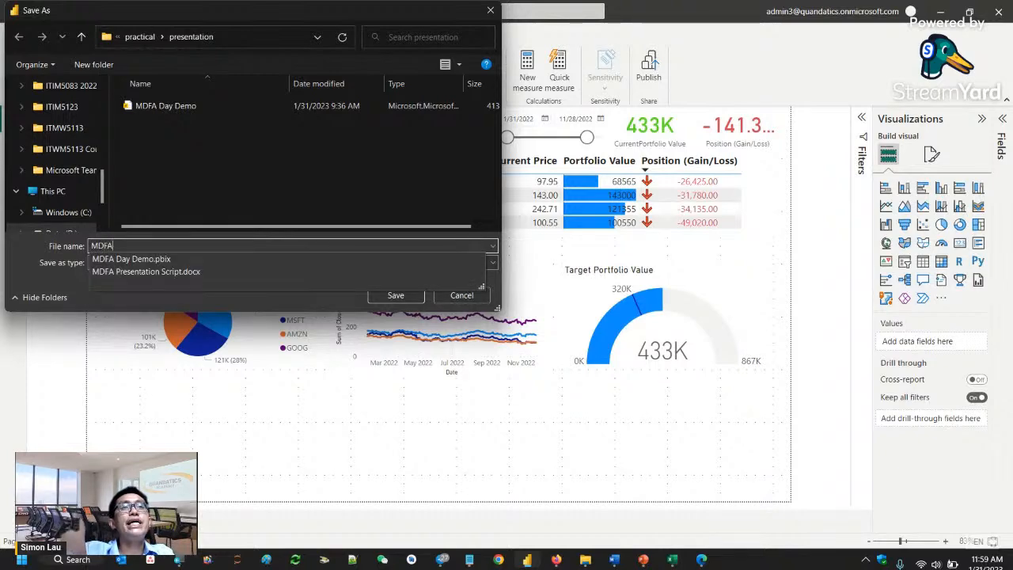
pyautogui.write(' Demo')
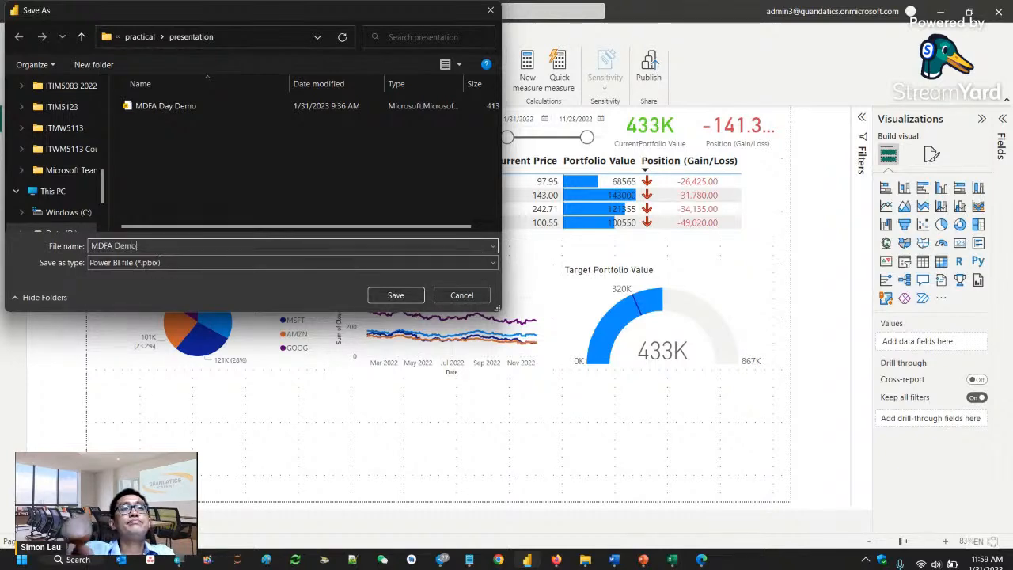
pyautogui.click(414, 296)
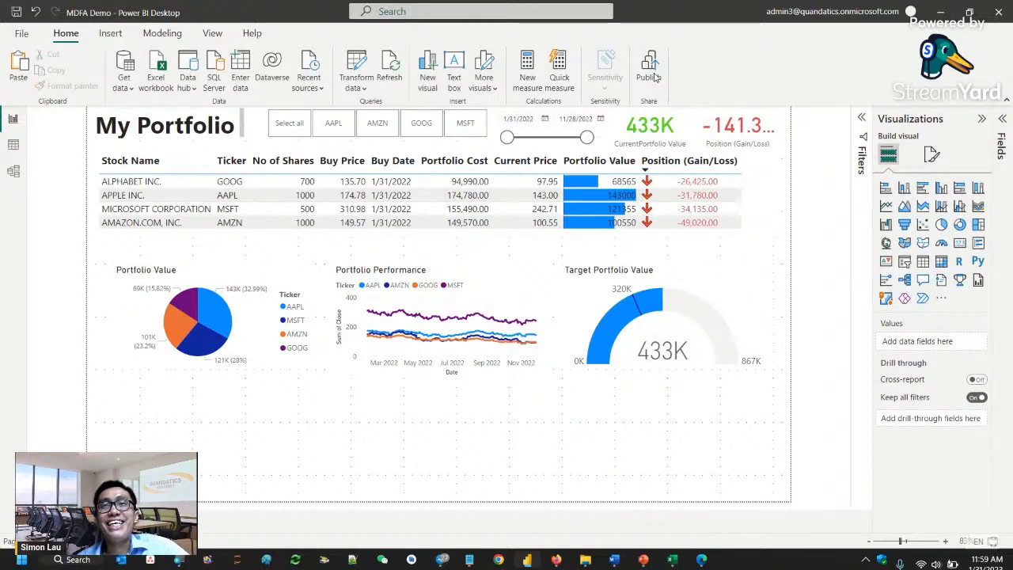
# - Close the browser window with the completed sign-in page and bring the MDFA Demo report window to the front
pyautogui.click(702, 561)
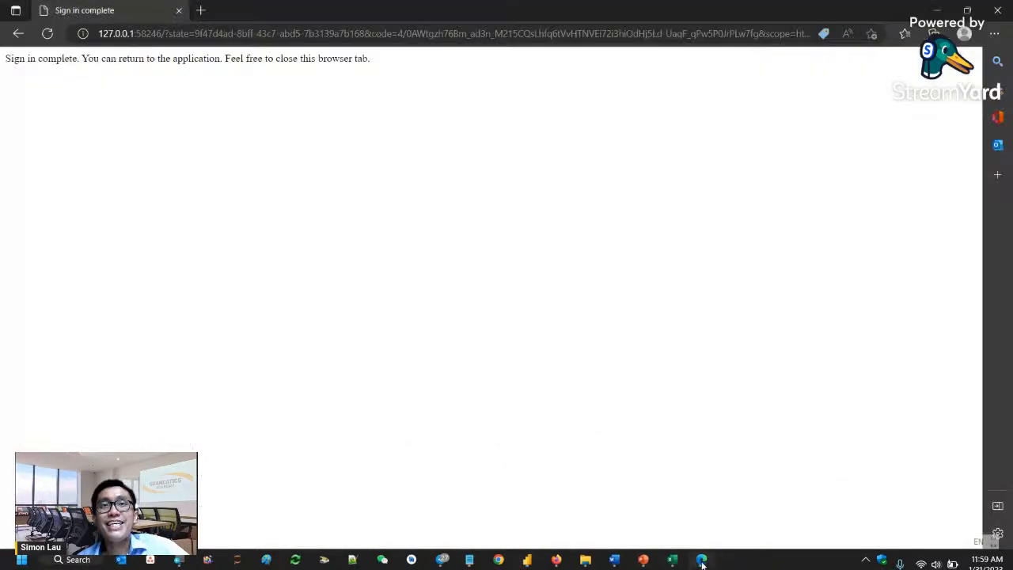
pyautogui.click(999, 10)
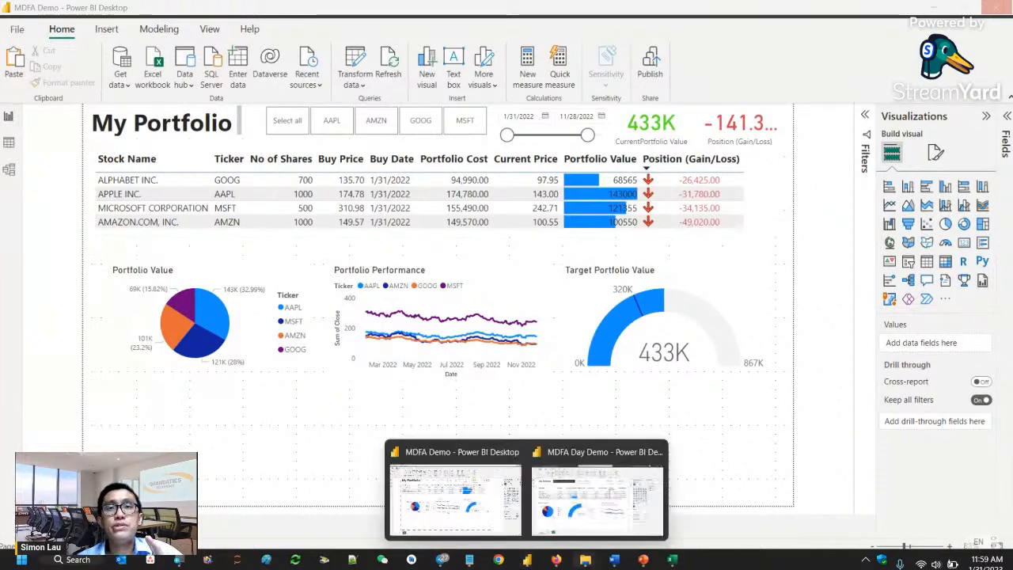
pyautogui.moveTo(614, 559)
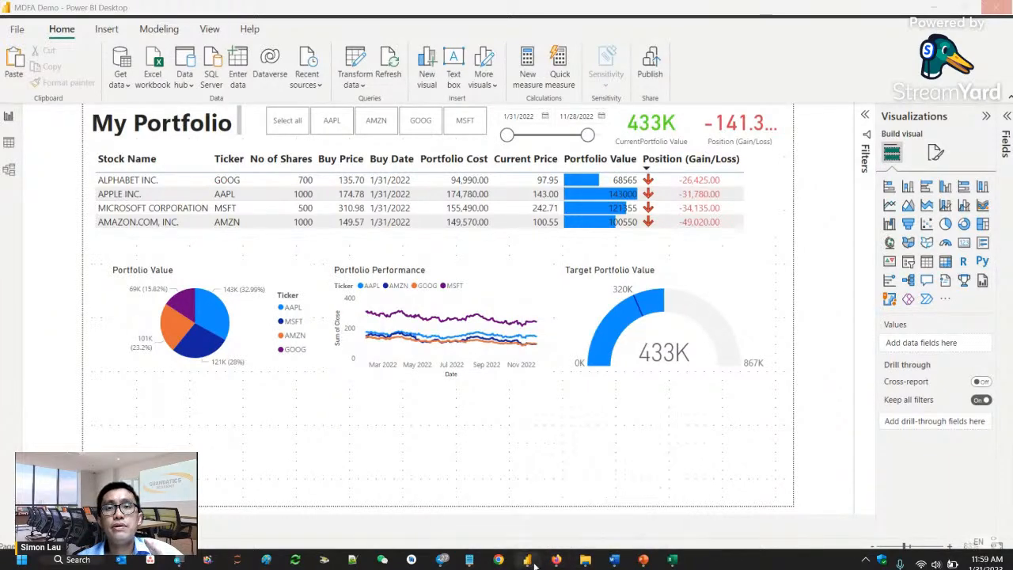
pyautogui.moveTo(527, 559)
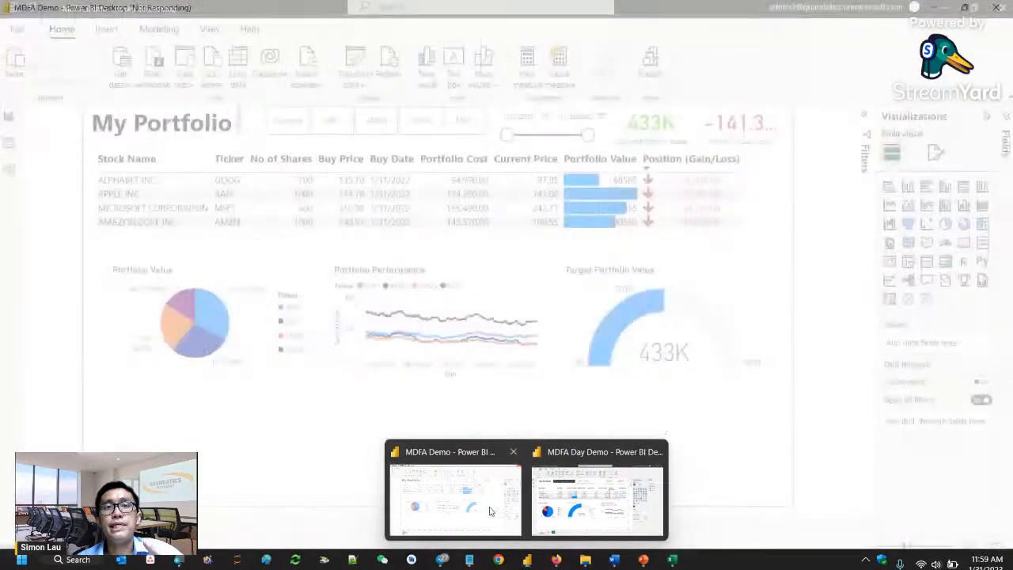
pyautogui.click(491, 511)
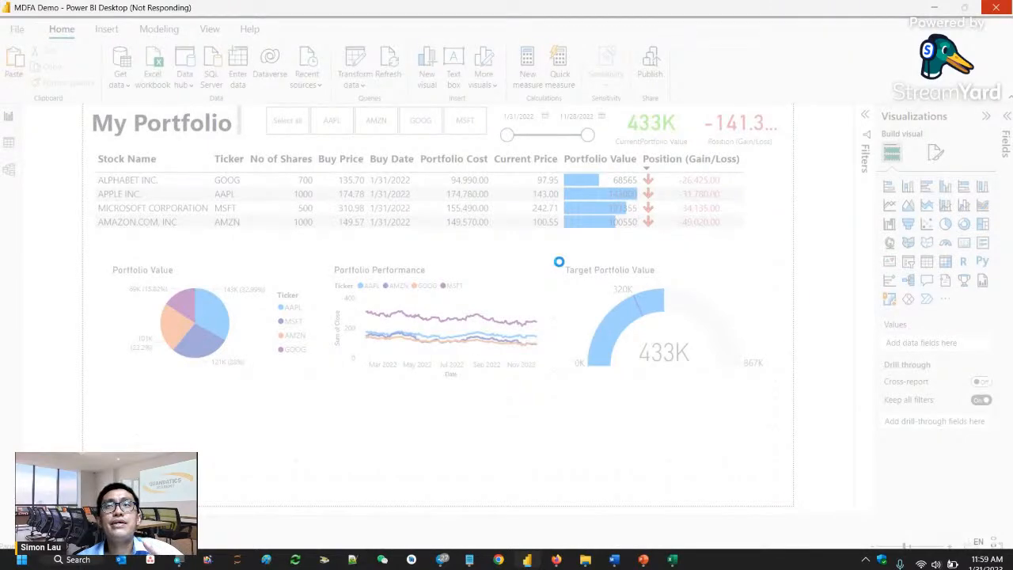
# - Look at the Power BI service home page in Firefox, and check the MDFA Demo report window in Power BI Desktop again
pyautogui.moveTo(527, 559)
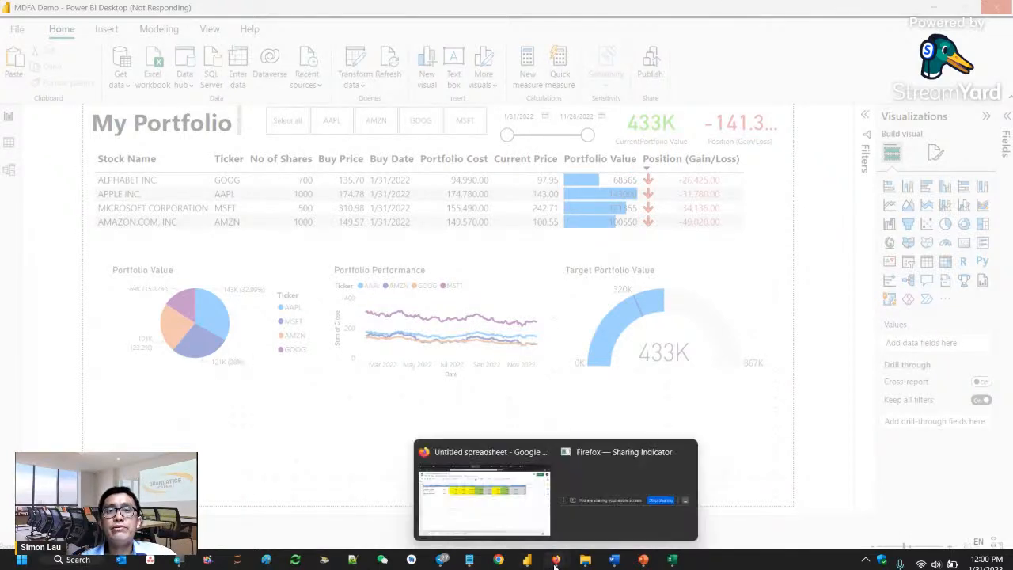
pyautogui.click(513, 526)
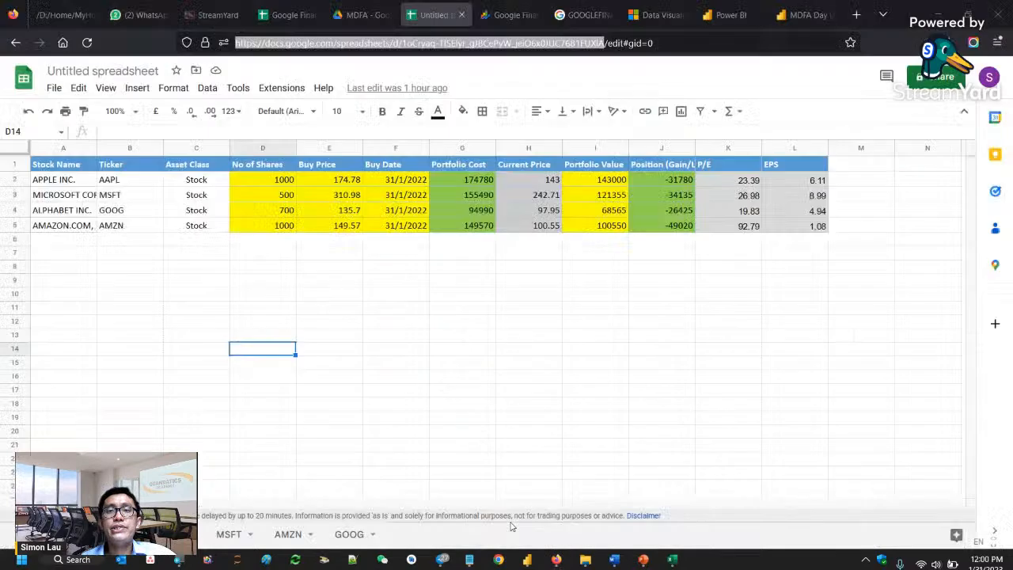
pyautogui.click(731, 15)
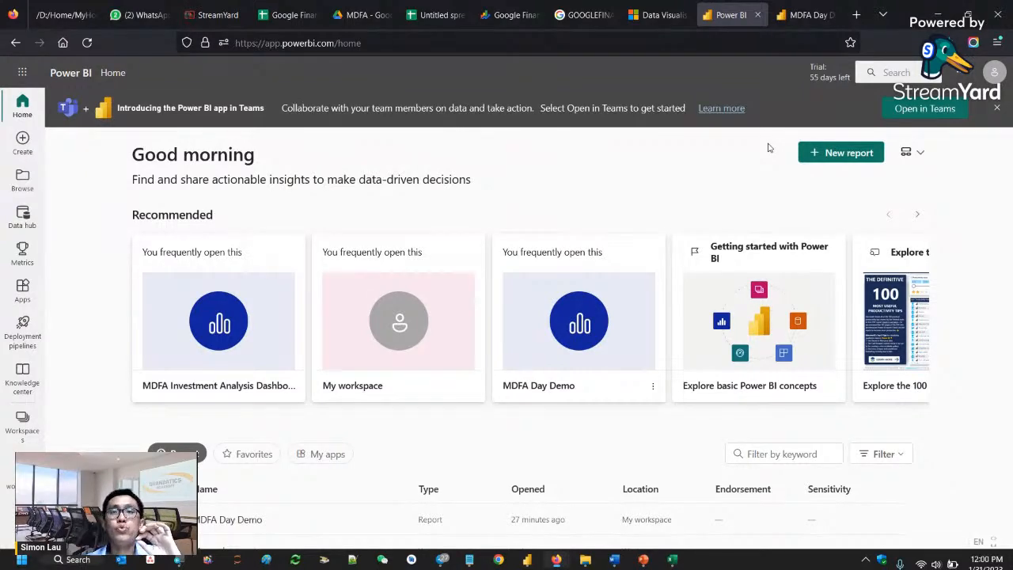
pyautogui.moveTo(527, 560)
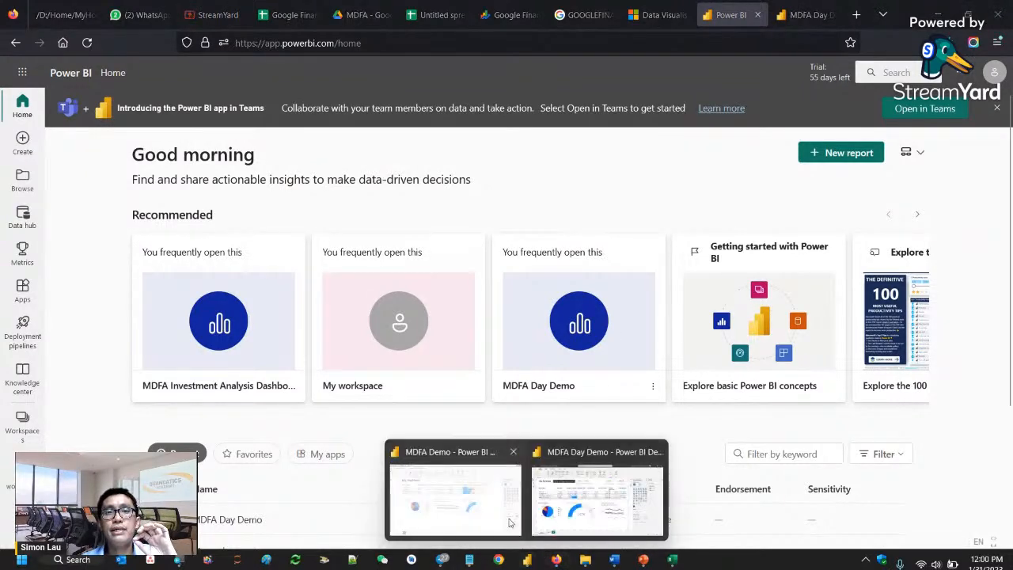
pyautogui.click(510, 523)
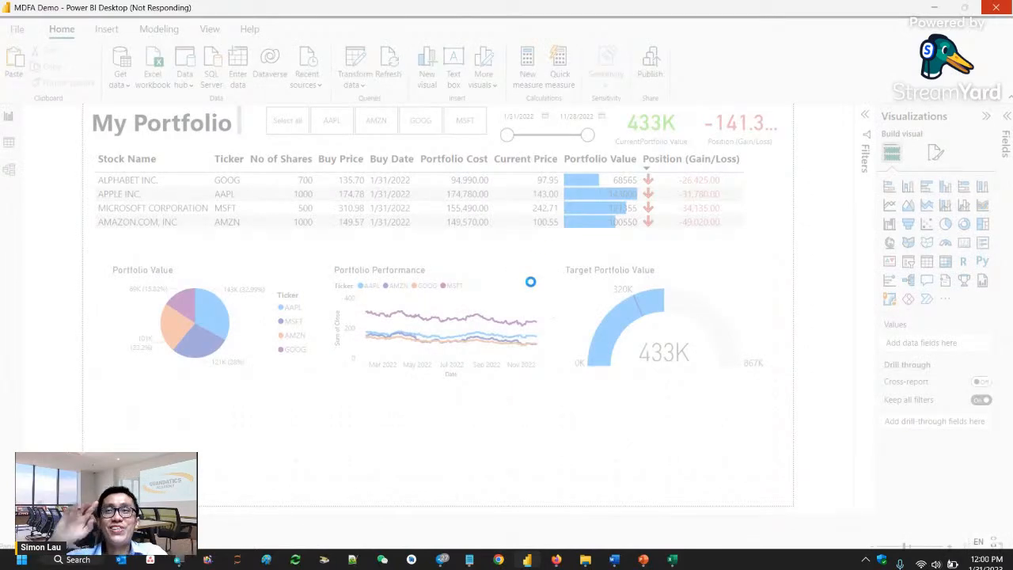
# - Switch to the Power BI service in Firefox and open My workspace
pyautogui.moveTo(558, 560)
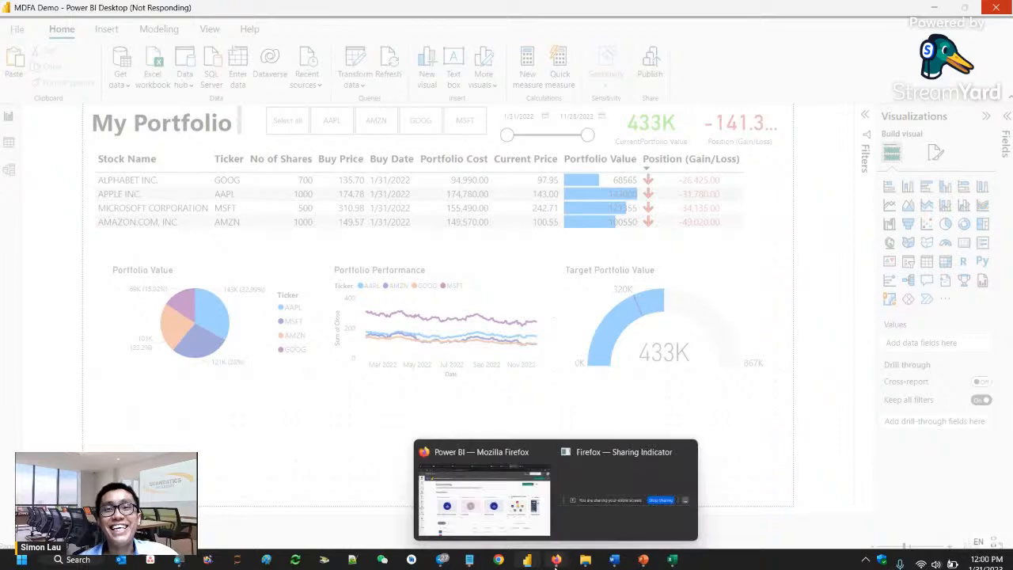
pyautogui.click(522, 506)
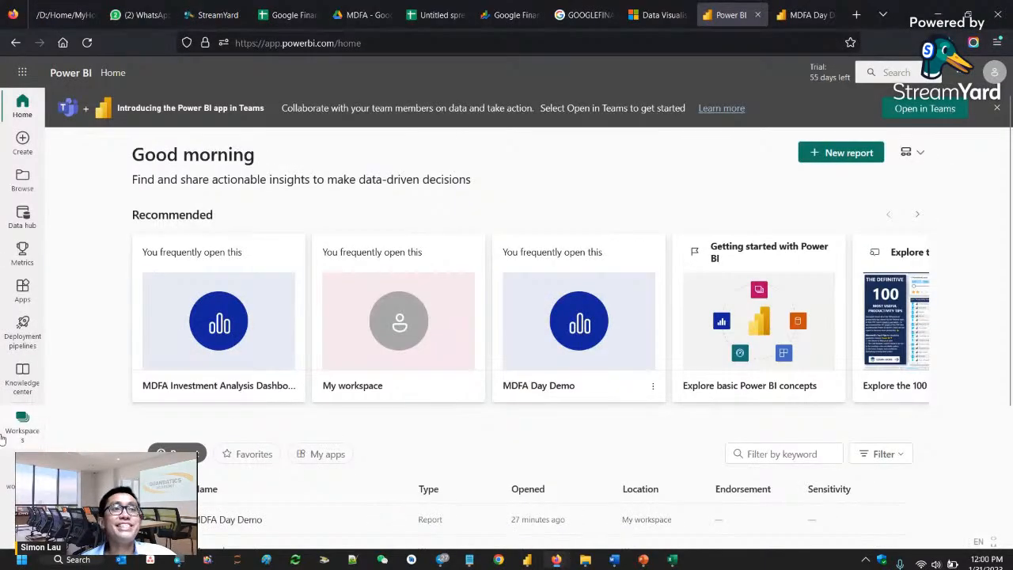
pyautogui.click(23, 424)
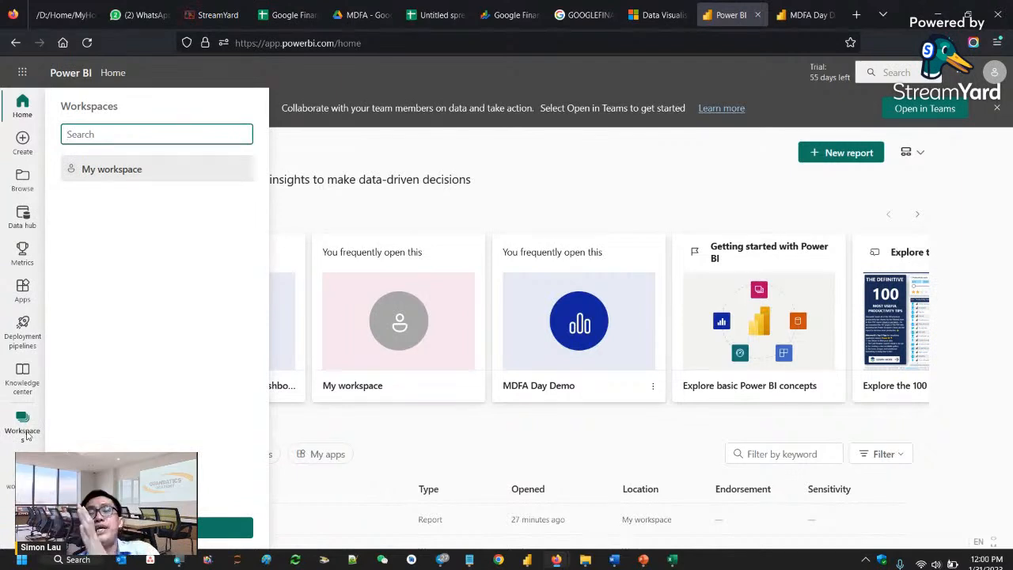
pyautogui.click(126, 173)
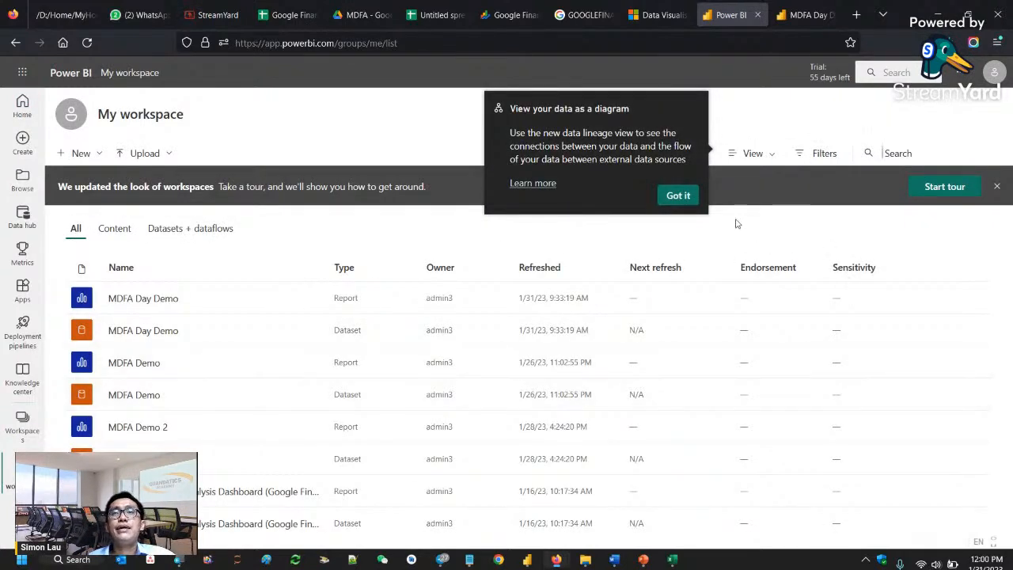
# - Dismiss the data diagram tip in My workspace and open the MDFA Day Demo report
pyautogui.click(678, 196)
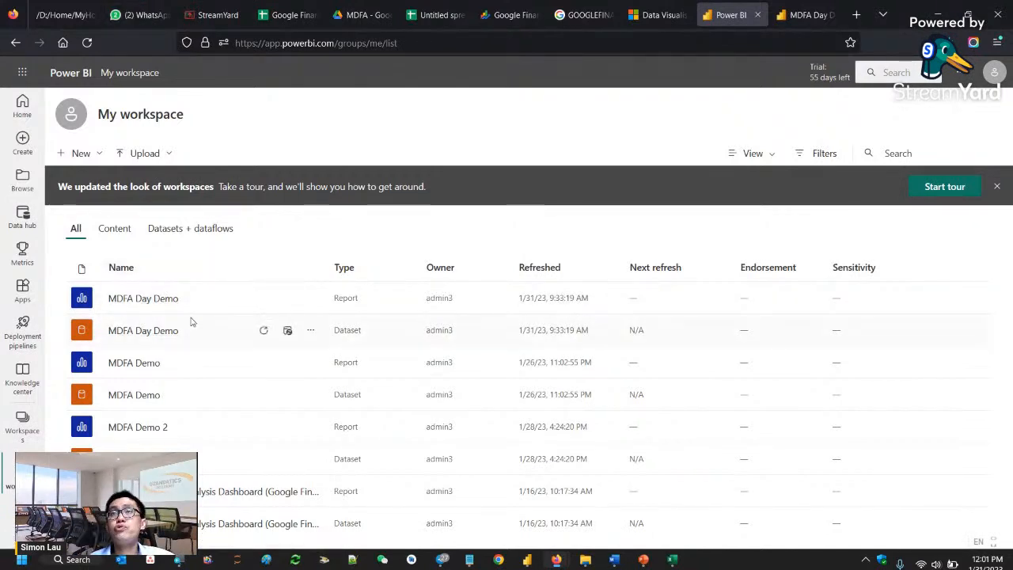
pyautogui.click(154, 301)
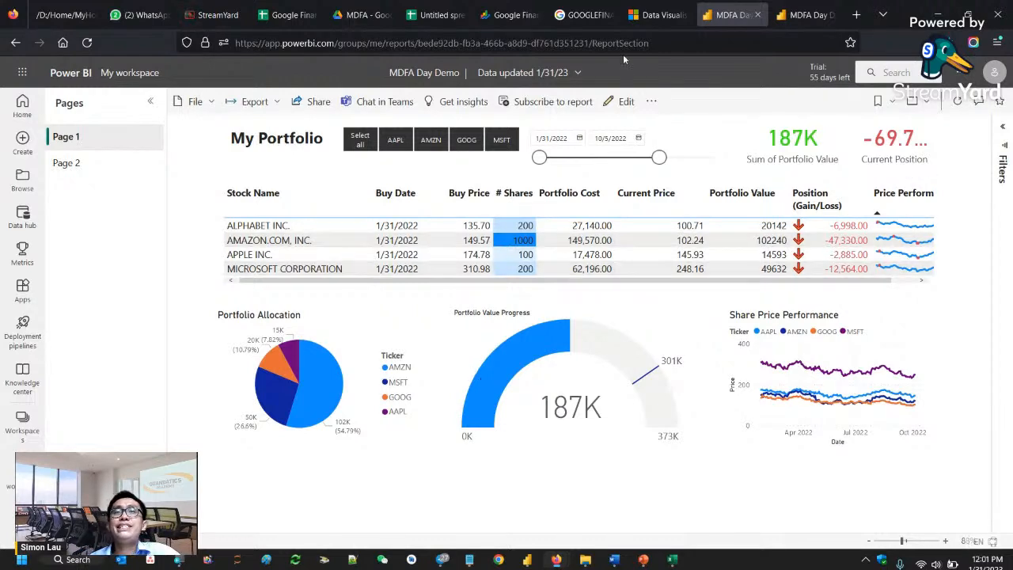
pyautogui.click(488, 161)
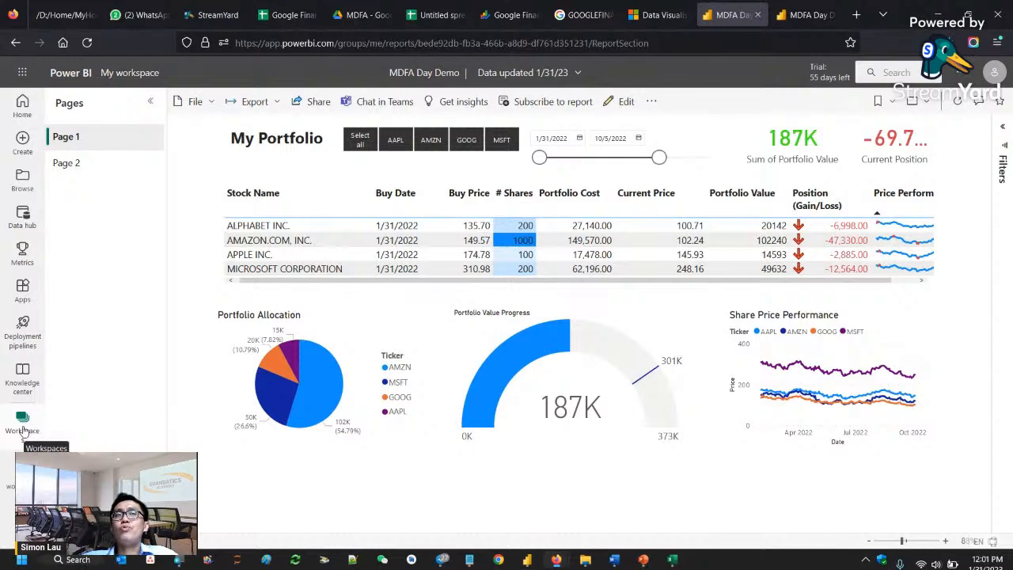
# - Examine the Average of Current Value by Month and Ticker chart on Page 2, and return to Page 1
pyautogui.click(70, 164)
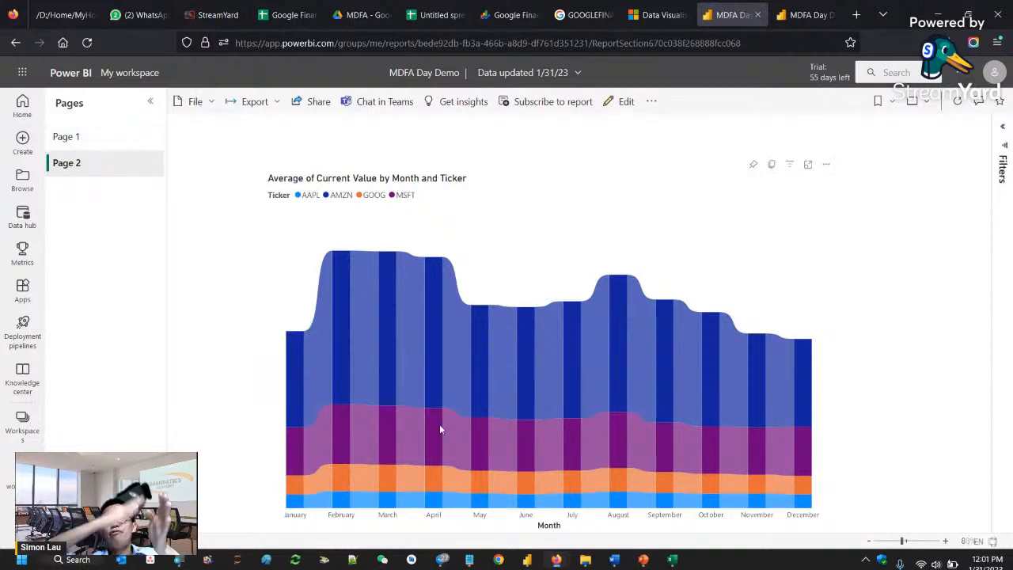
pyautogui.moveTo(440, 428)
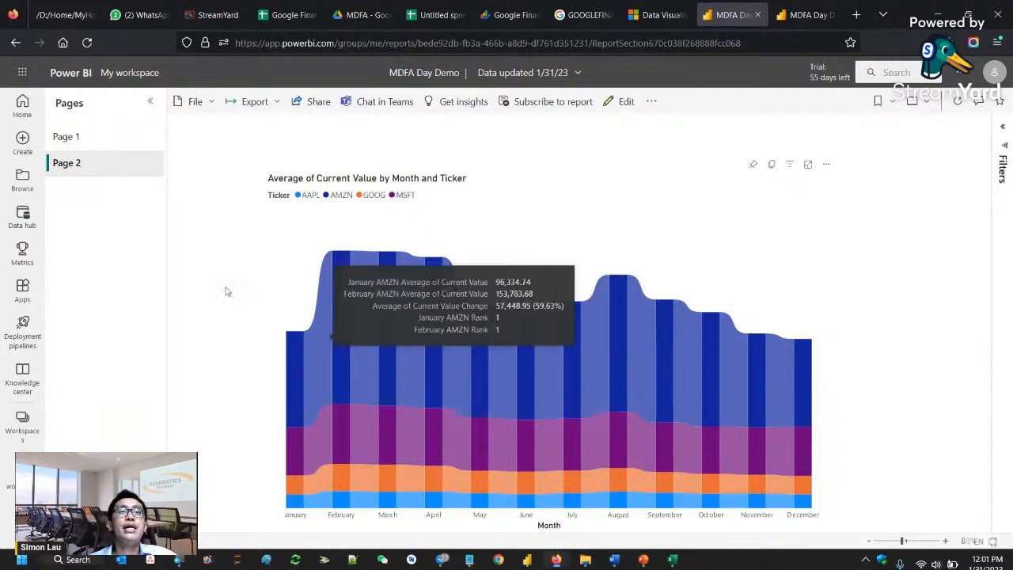
pyautogui.click(91, 145)
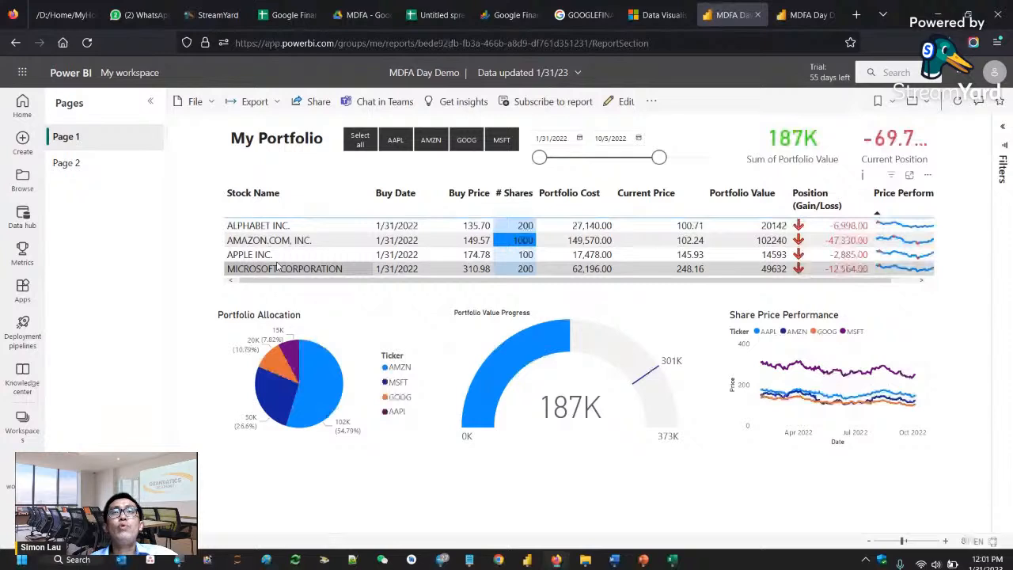
# - Filter the My Portfolio page with the ticker slicer so that only AAPL is selected
pyautogui.click(395, 140)
pyautogui.click(502, 140)
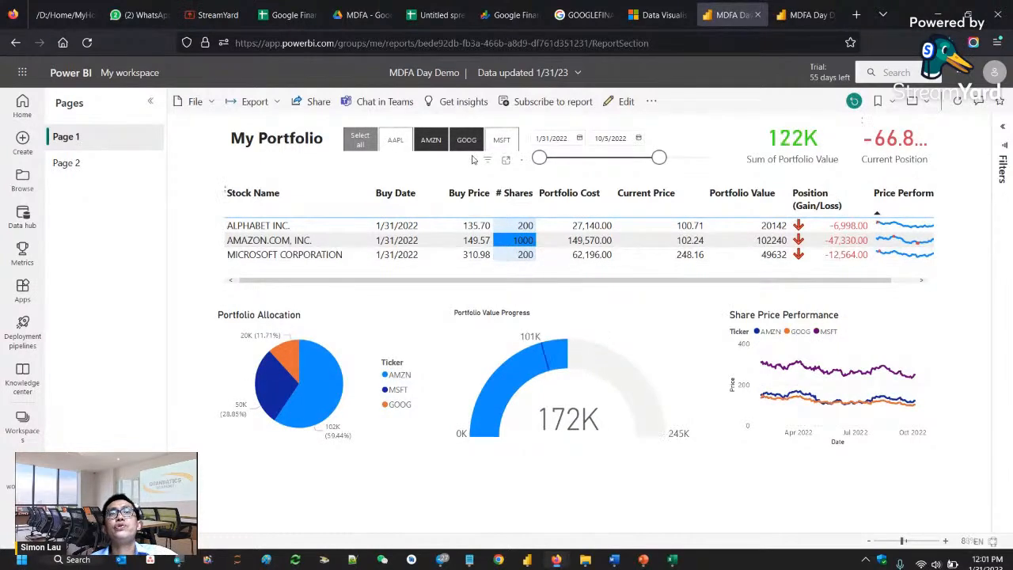
pyautogui.click(466, 146)
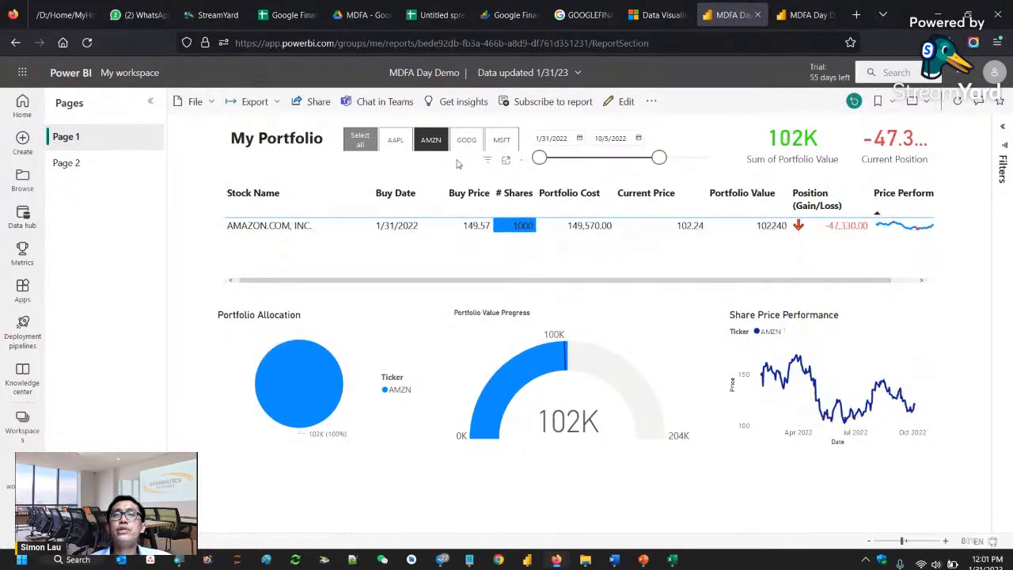
pyautogui.click(430, 141)
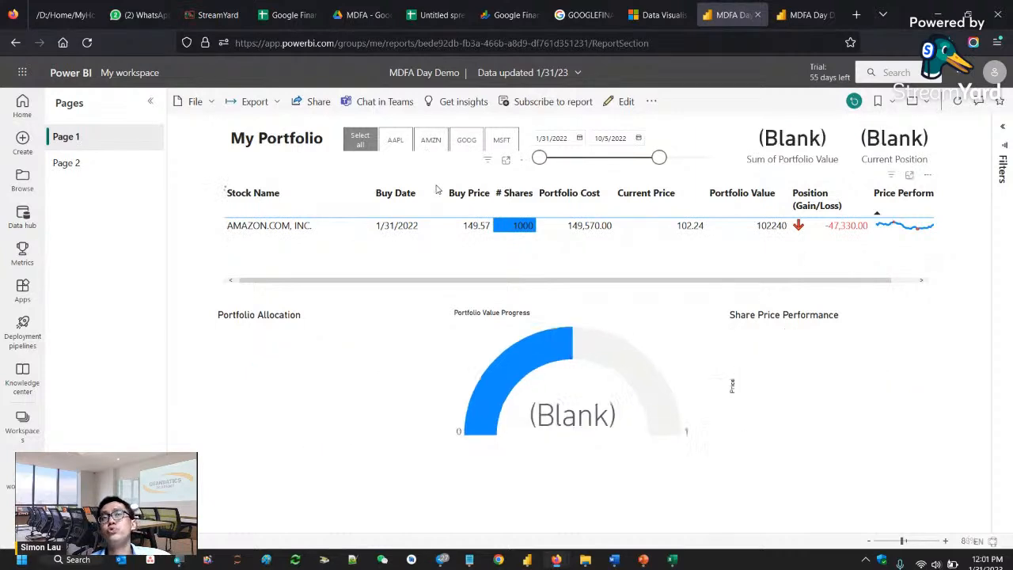
pyautogui.click(395, 141)
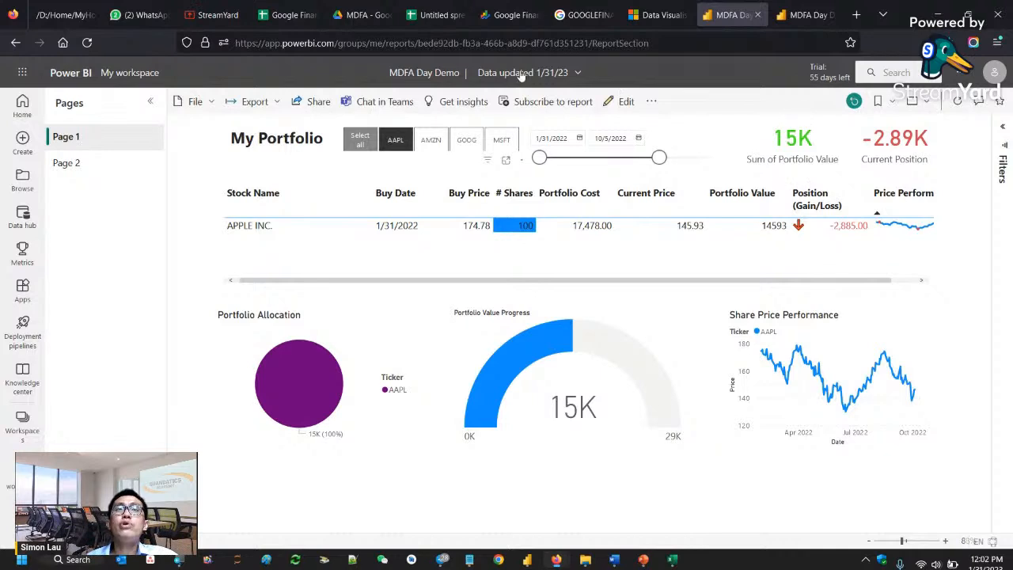
# - Restrict the report's share link to specific people without letting recipients reshare it, and close the sharing dialog without sending
pyautogui.click(315, 104)
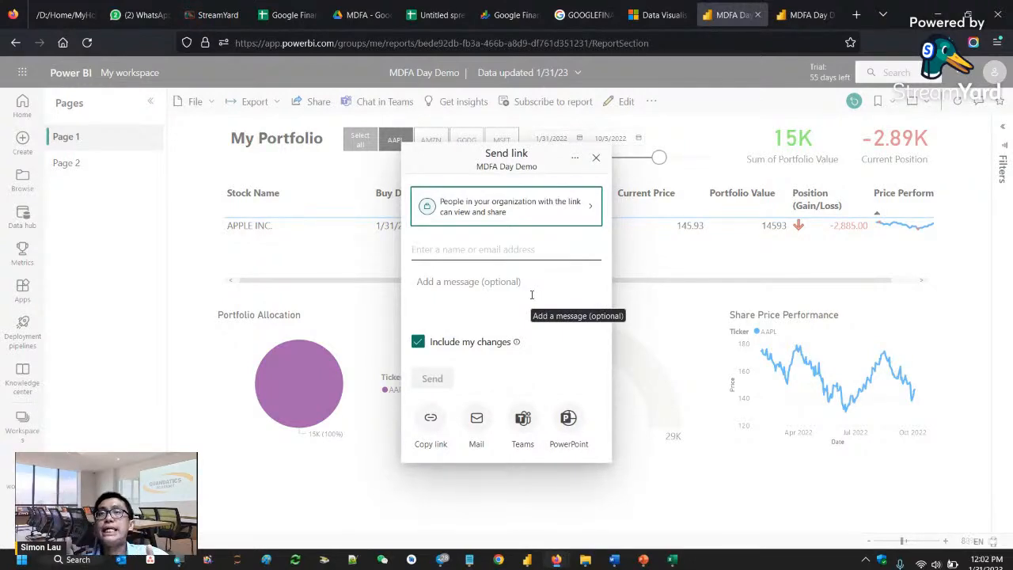
pyautogui.click(581, 206)
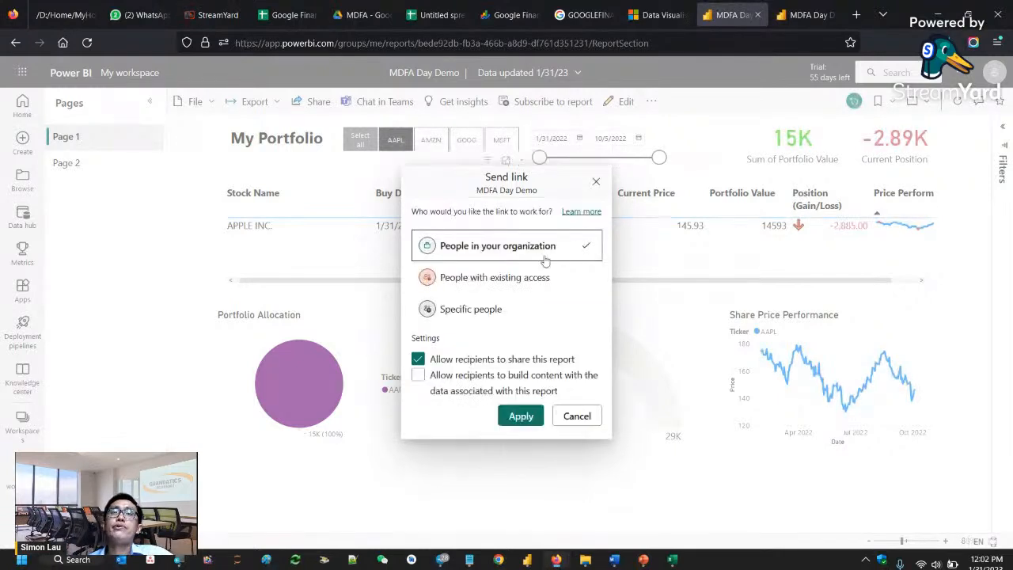
pyautogui.click(508, 285)
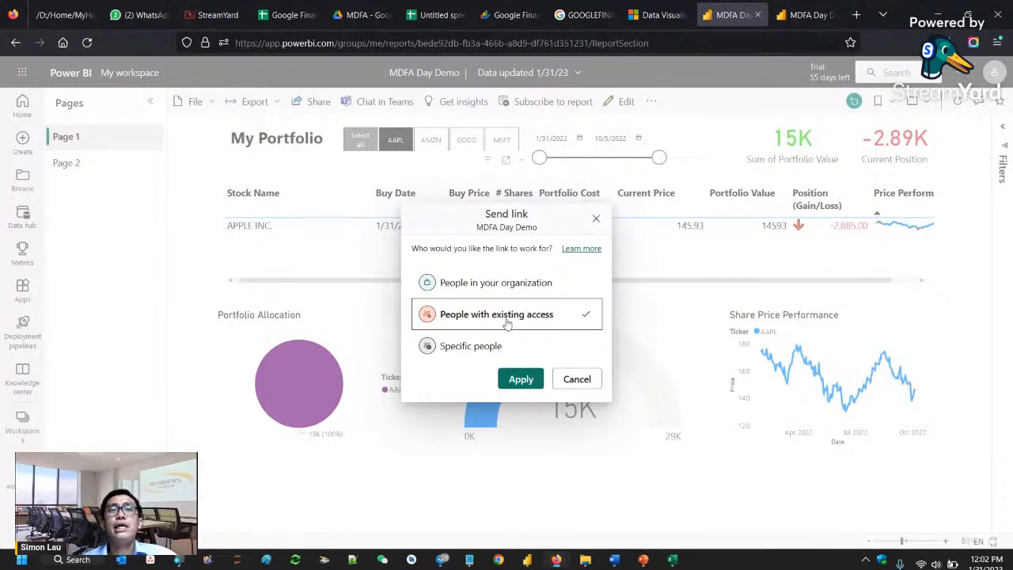
pyautogui.click(445, 346)
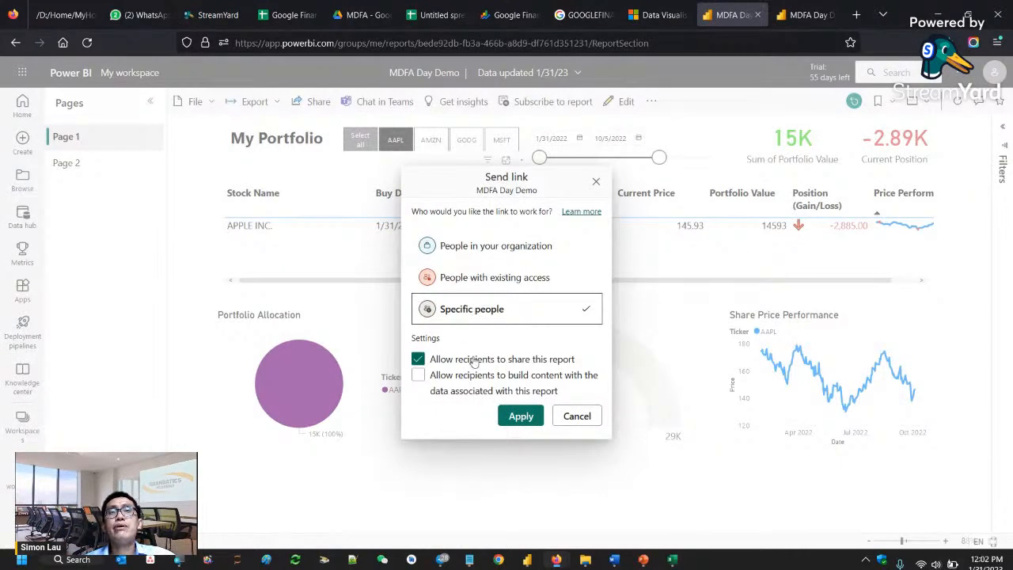
pyautogui.click(444, 360)
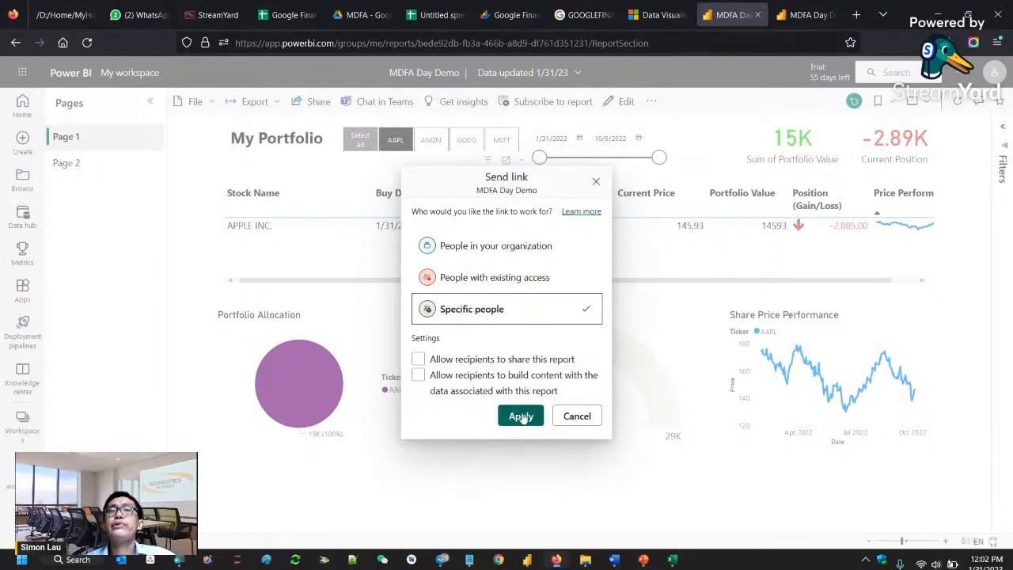
pyautogui.click(521, 417)
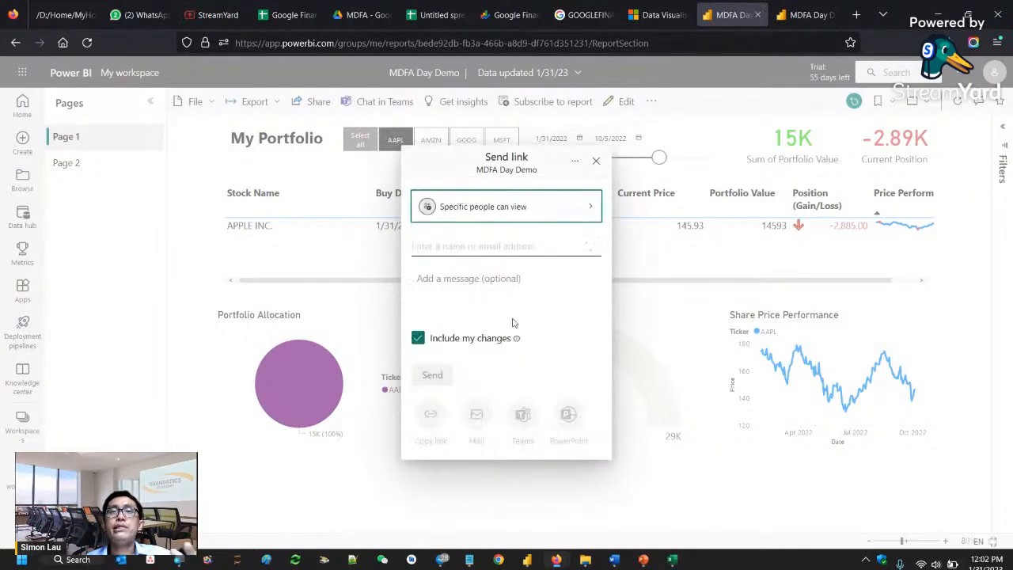
pyautogui.click(481, 247)
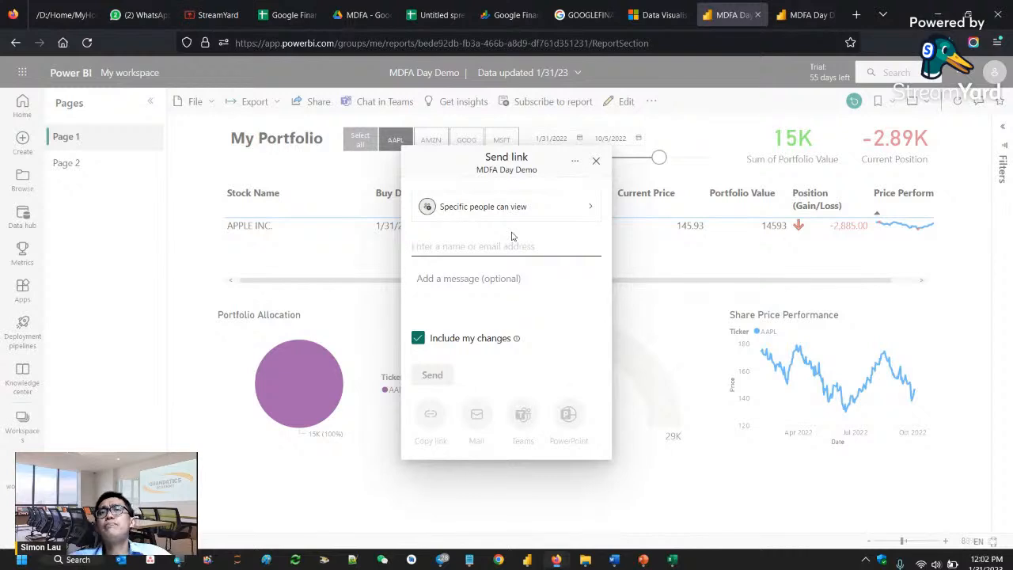
pyautogui.click(596, 163)
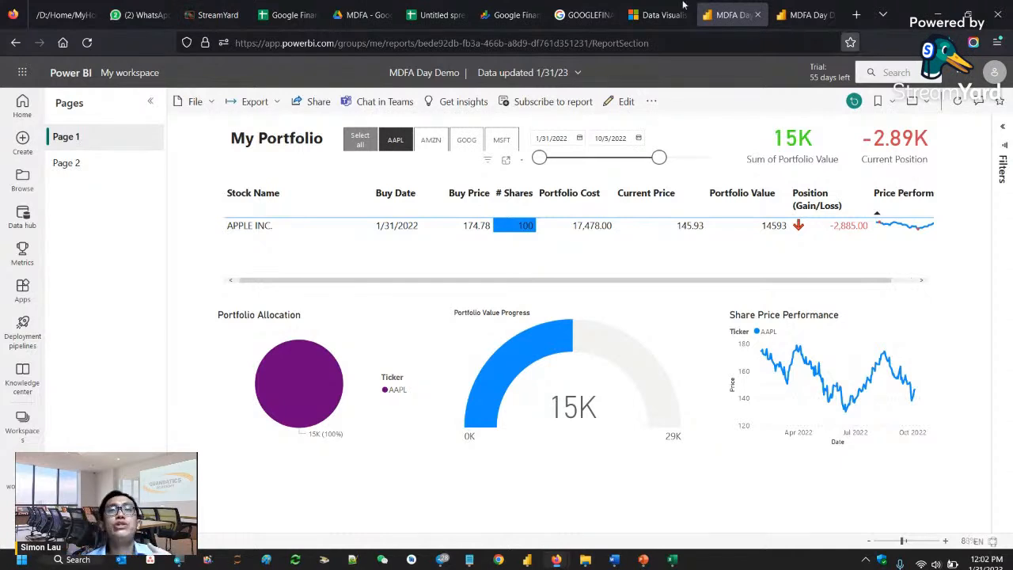
# - Review the audience choices for the report's share link and the export formats offered for the report
pyautogui.click(316, 101)
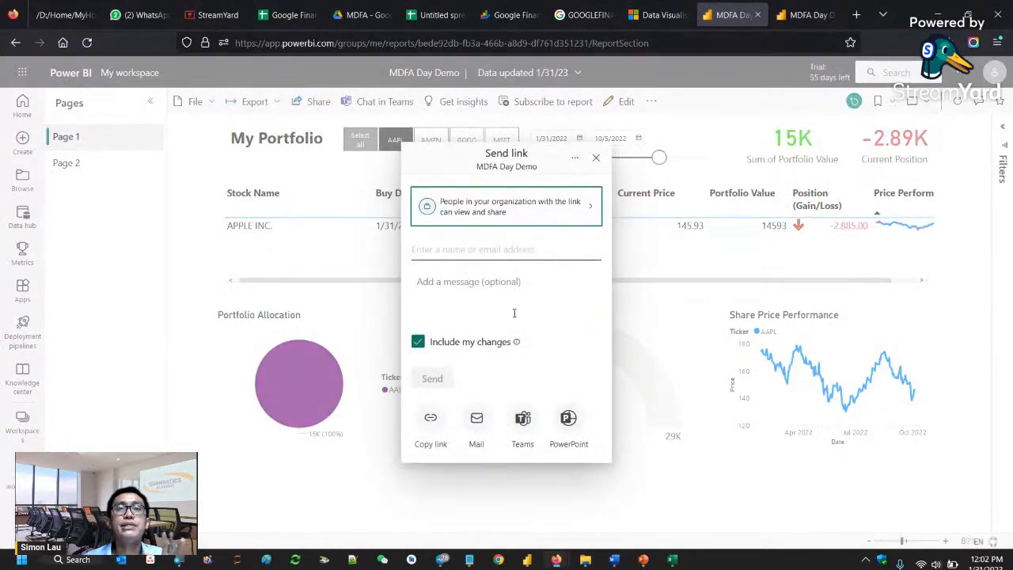
pyautogui.click(476, 231)
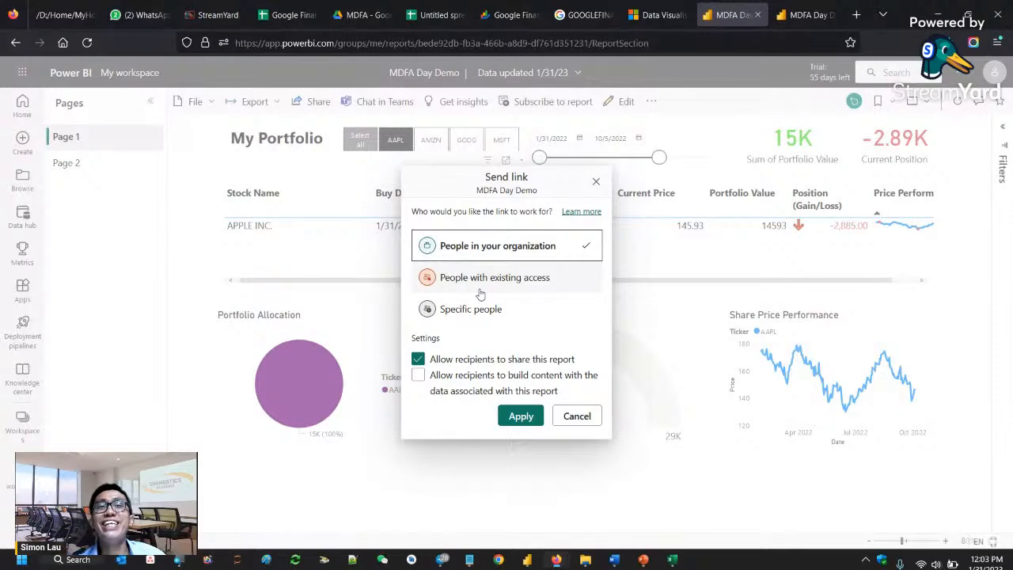
pyautogui.click(596, 181)
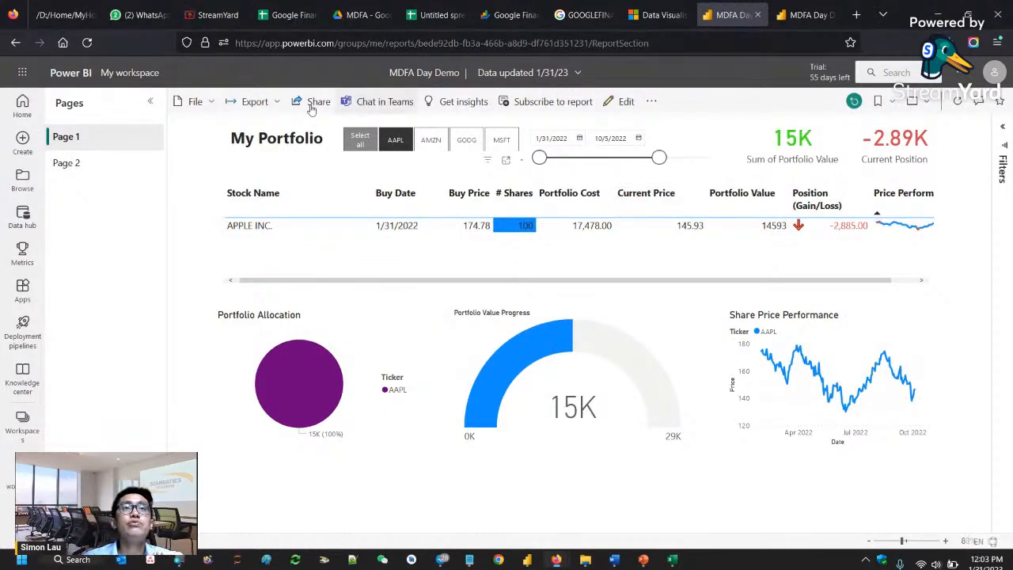
pyautogui.click(264, 105)
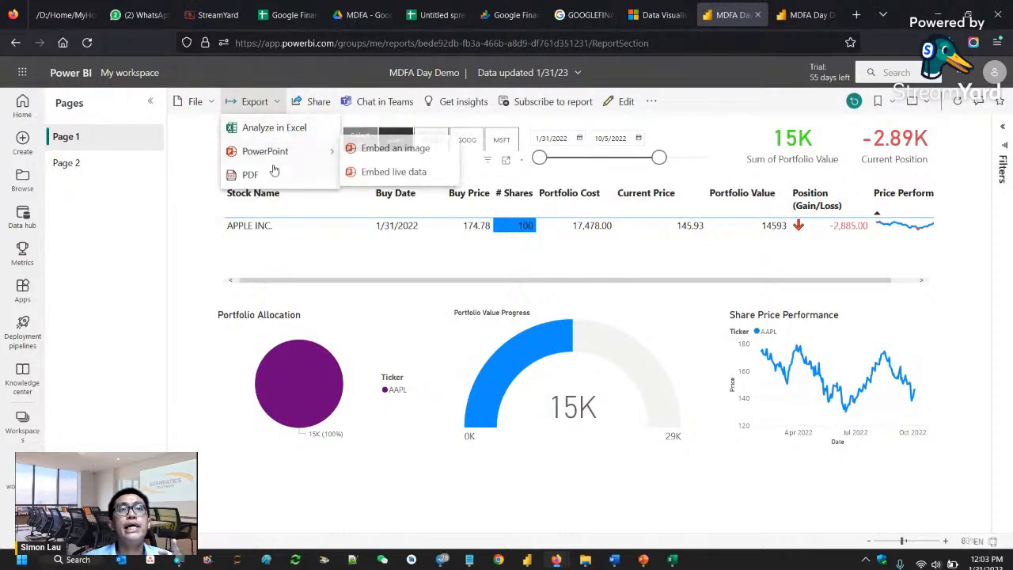
pyautogui.click(319, 109)
pyautogui.click(319, 108)
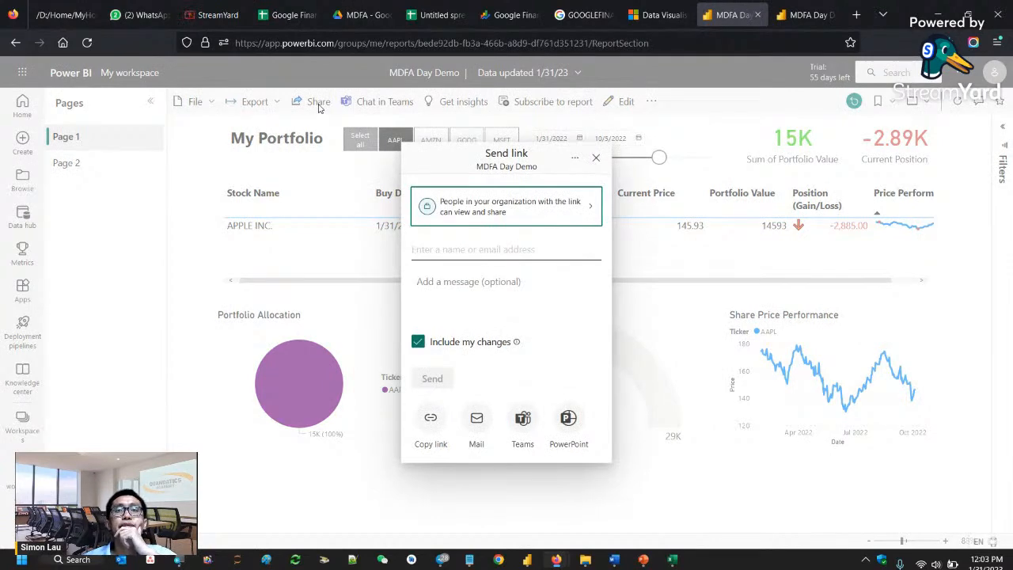
pyautogui.click(598, 159)
# - Try to publish the report to the web publicly, dismiss the notice, and check the link sharing dialog again
pyautogui.click(198, 106)
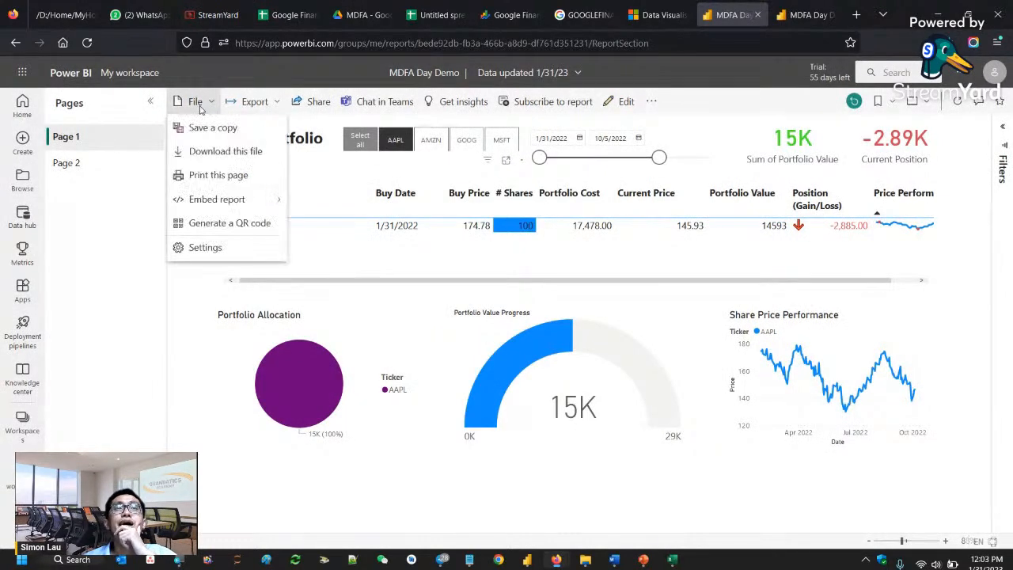
pyautogui.moveTo(226, 199)
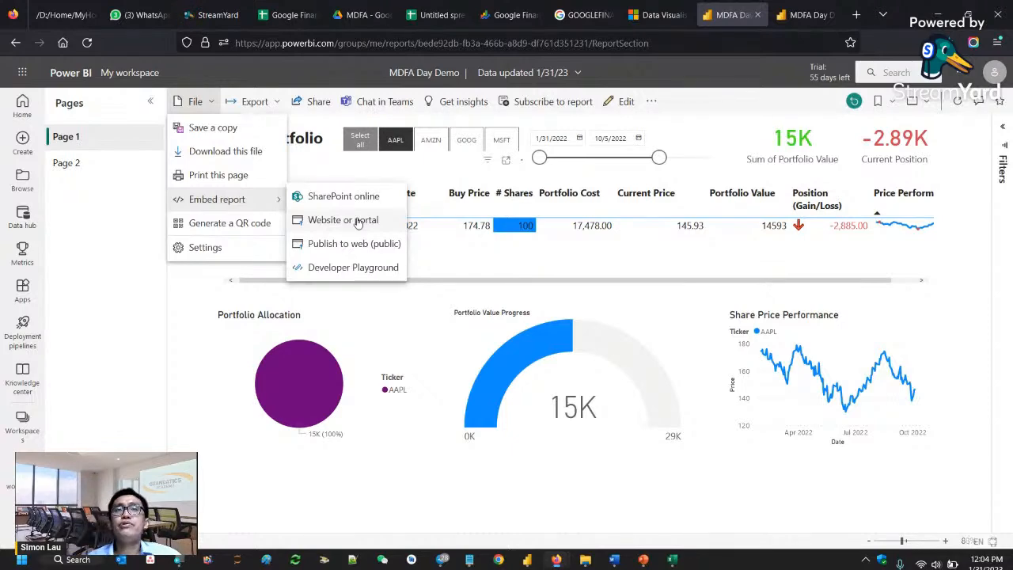
pyautogui.click(359, 246)
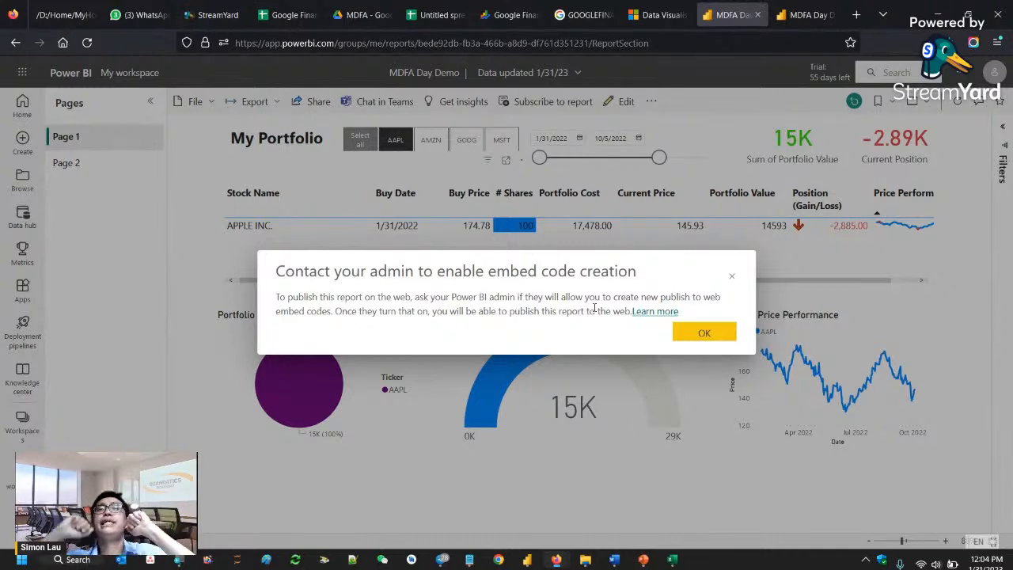
pyautogui.click(730, 278)
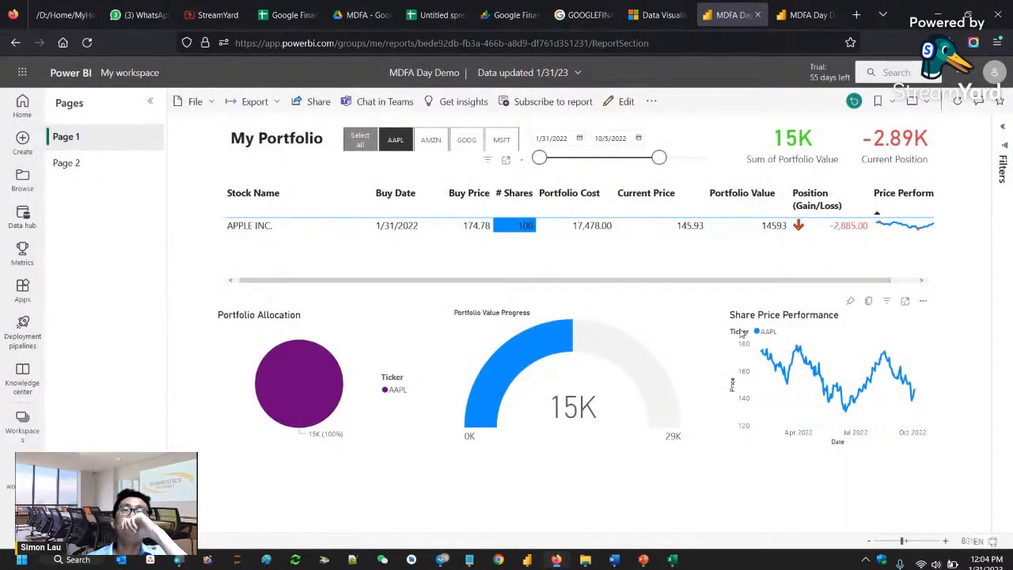
pyautogui.click(314, 101)
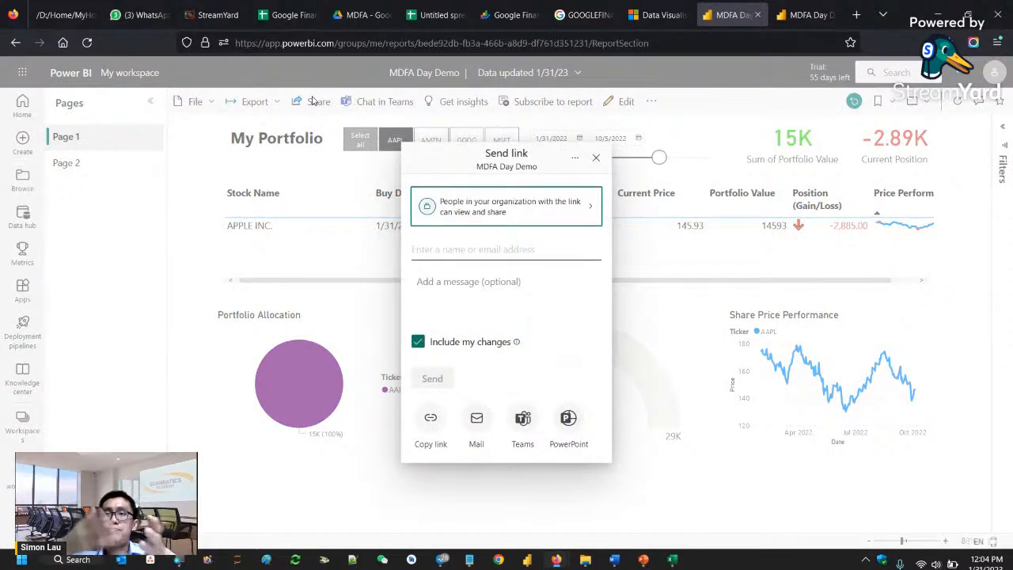
pyautogui.click(609, 506)
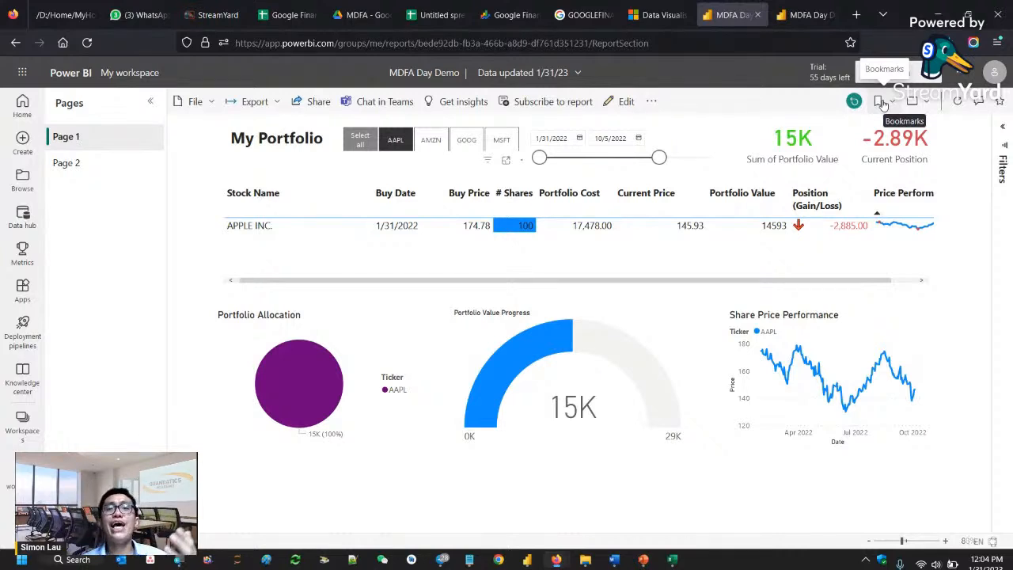
# - Switch to the MDFA Demo report in Power BI Desktop and dismiss the sign-in message
pyautogui.moveTo(527, 559)
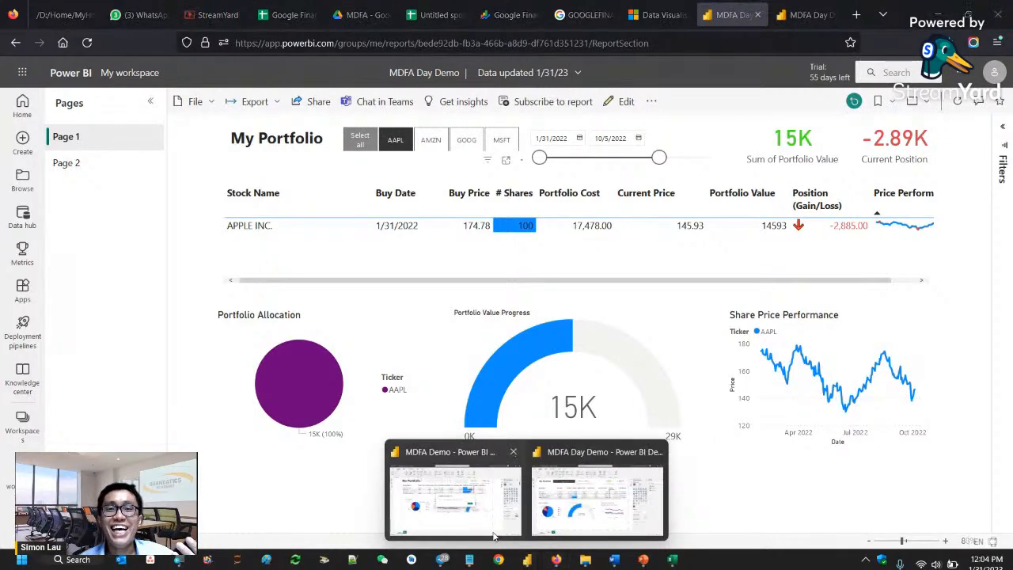
pyautogui.click(493, 537)
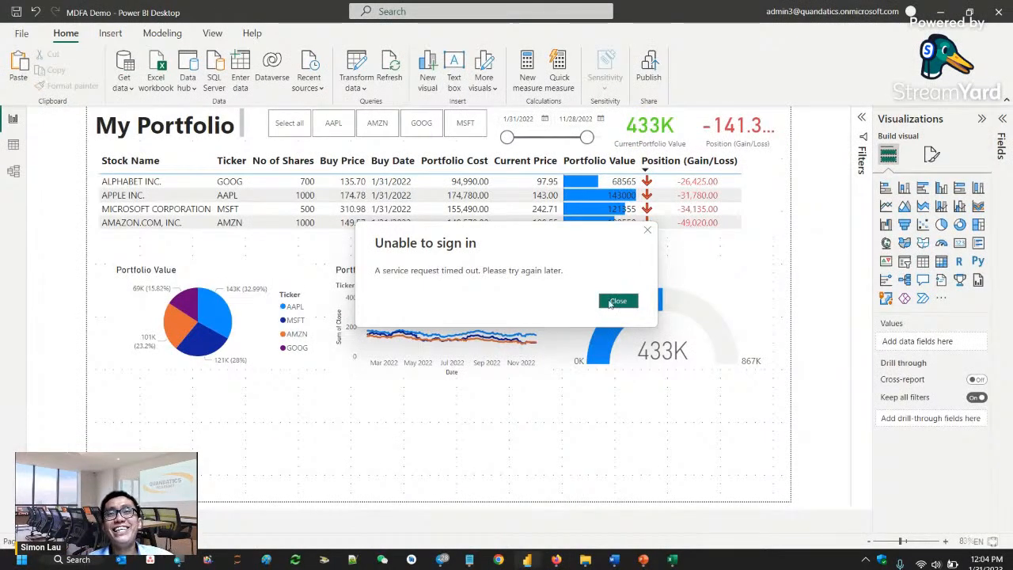
pyautogui.click(617, 301)
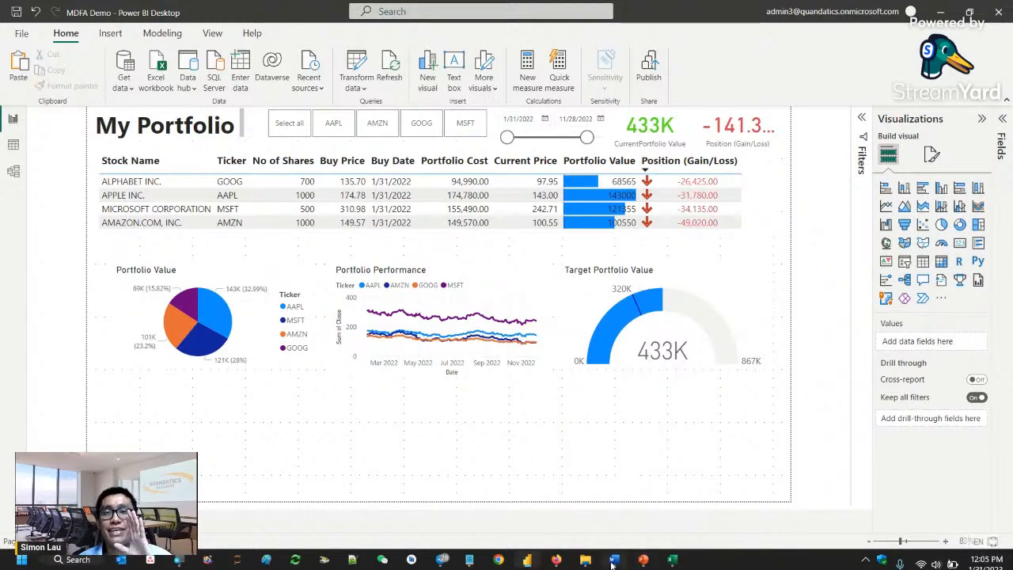
# - Review the Power BI Workflow slide in PowerPoint and return to the MDFA Demo report in Power BI Desktop
pyautogui.click(661, 428)
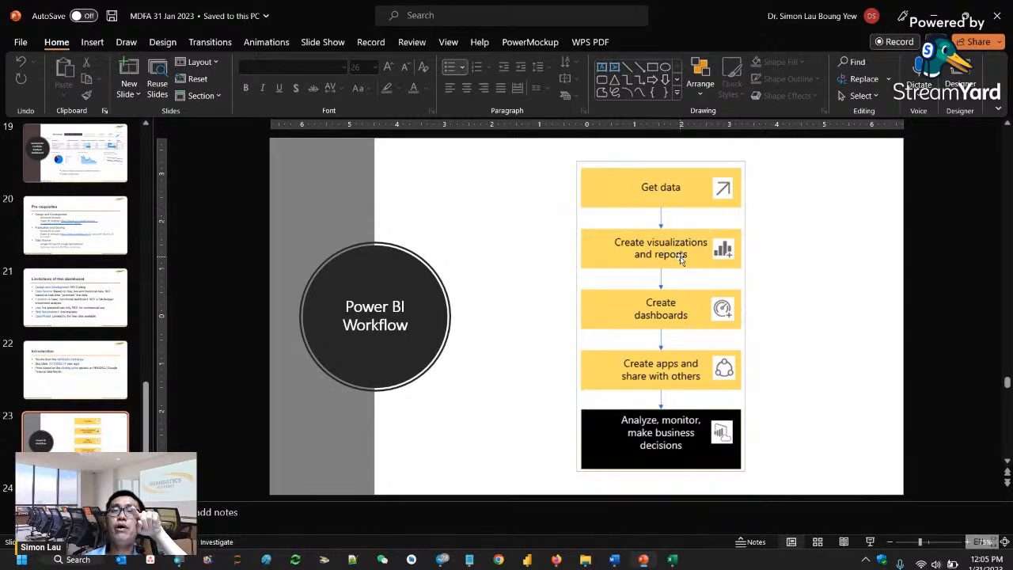
pyautogui.click(527, 560)
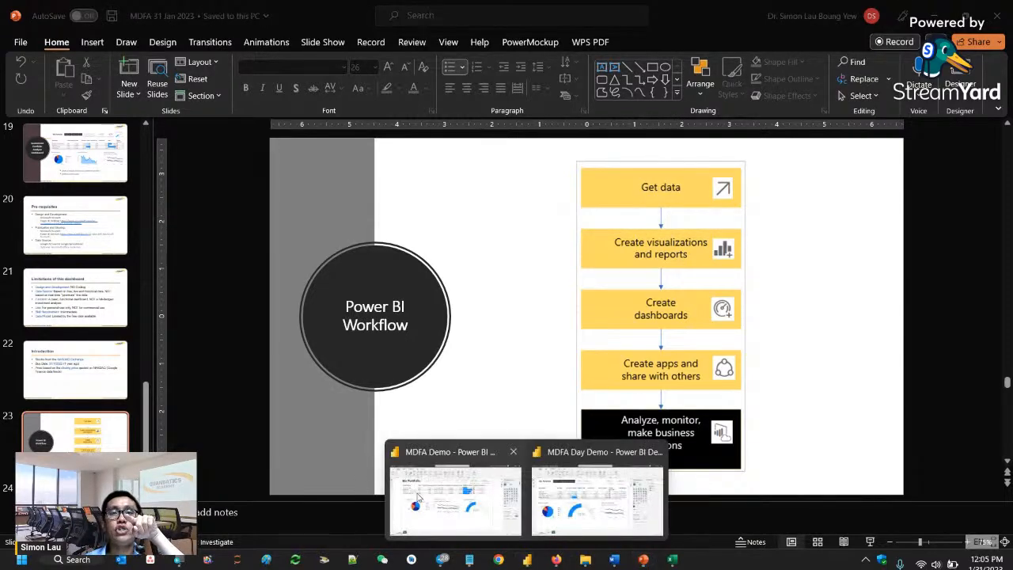
pyautogui.click(418, 496)
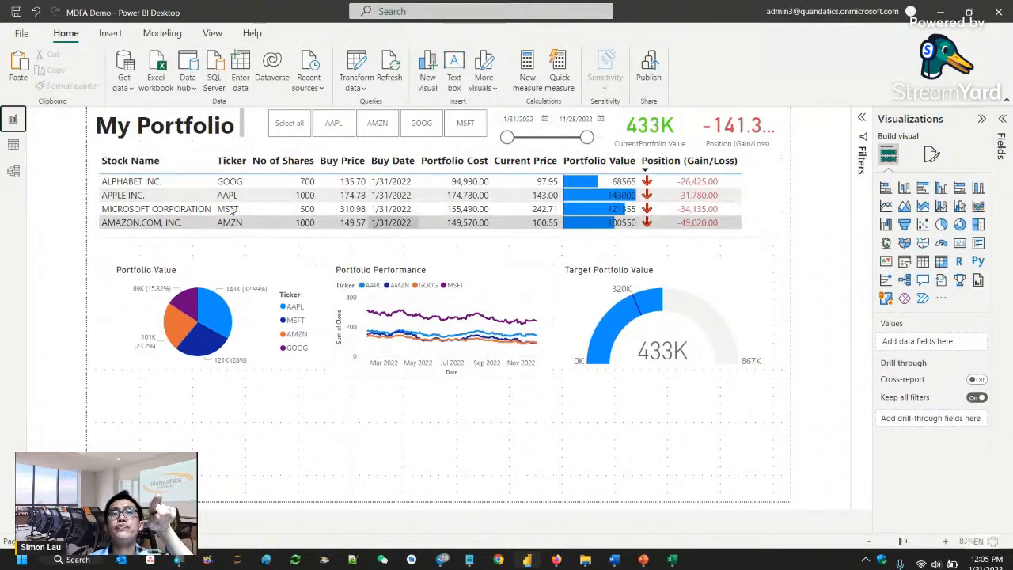
# - Review the relationship between the History and Portfolio tables and the History table's data, and return to the Power BI Workflow slide in PowerPoint
pyautogui.click(16, 174)
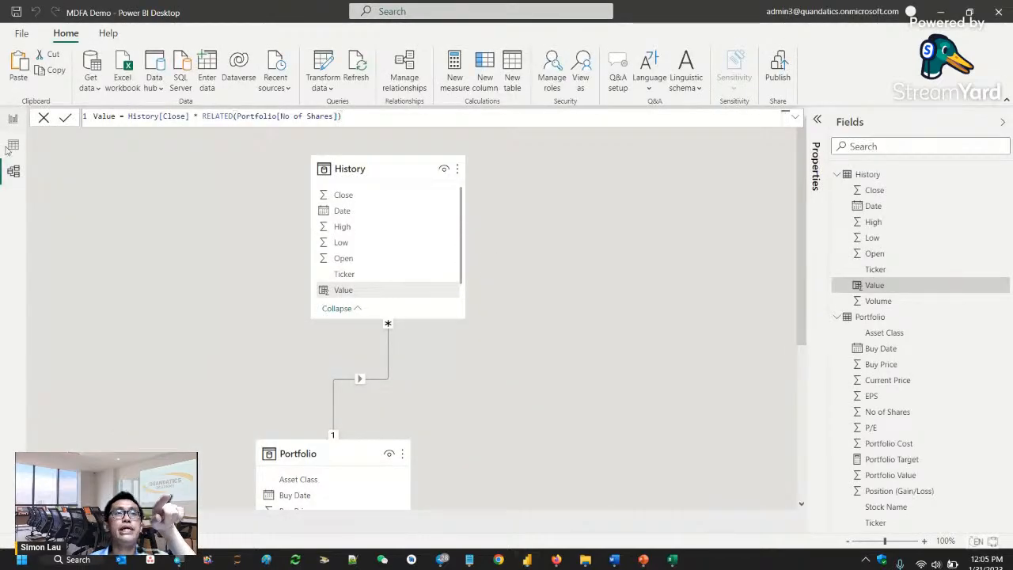
pyautogui.click(13, 146)
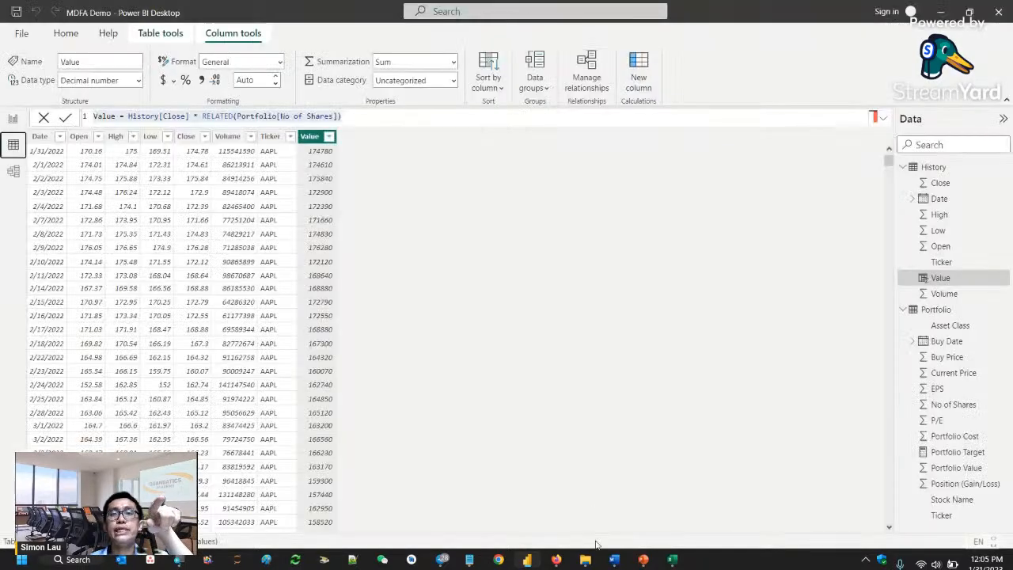
pyautogui.click(633, 456)
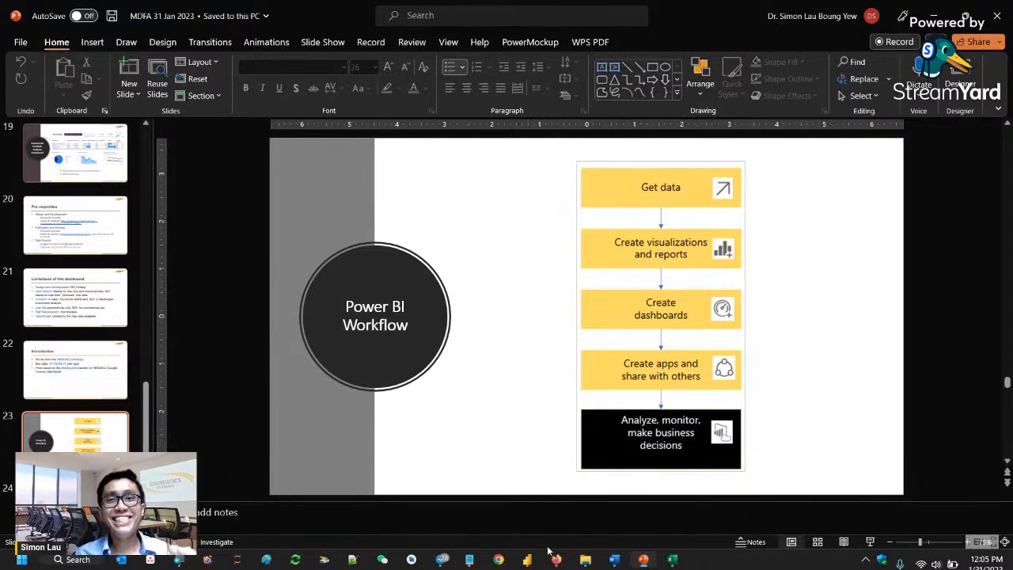
# - Switch to the StreamYard studio in Firefox and read through the viewers' public comments for open questions
pyautogui.moveTo(557, 560)
pyautogui.click(486, 486)
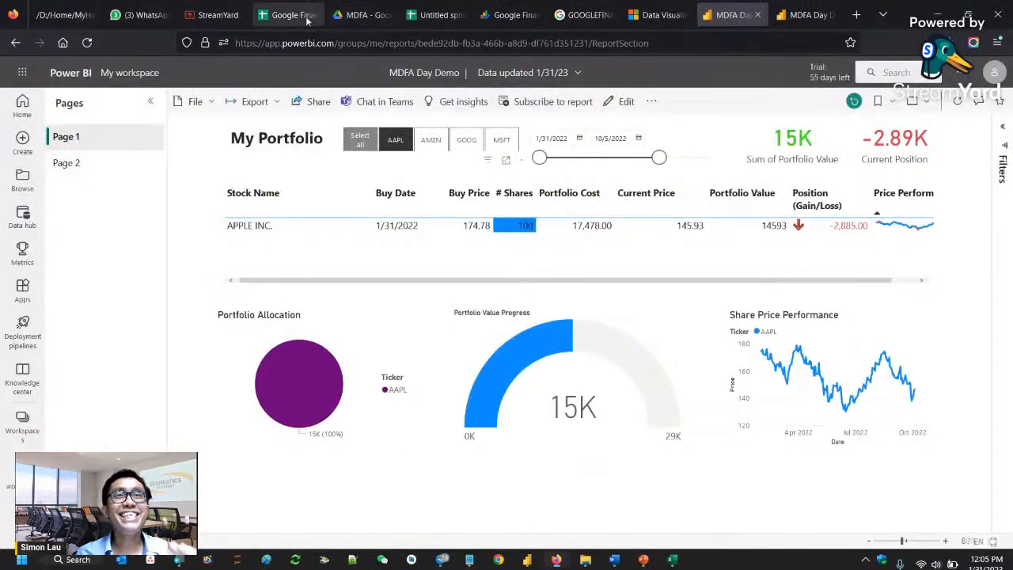
pyautogui.click(214, 15)
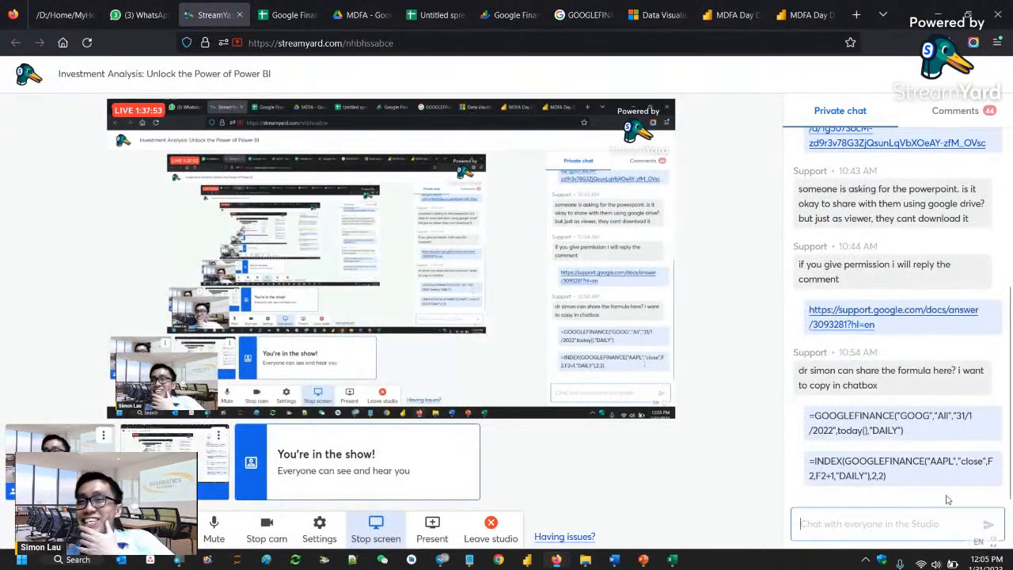
pyautogui.click(944, 121)
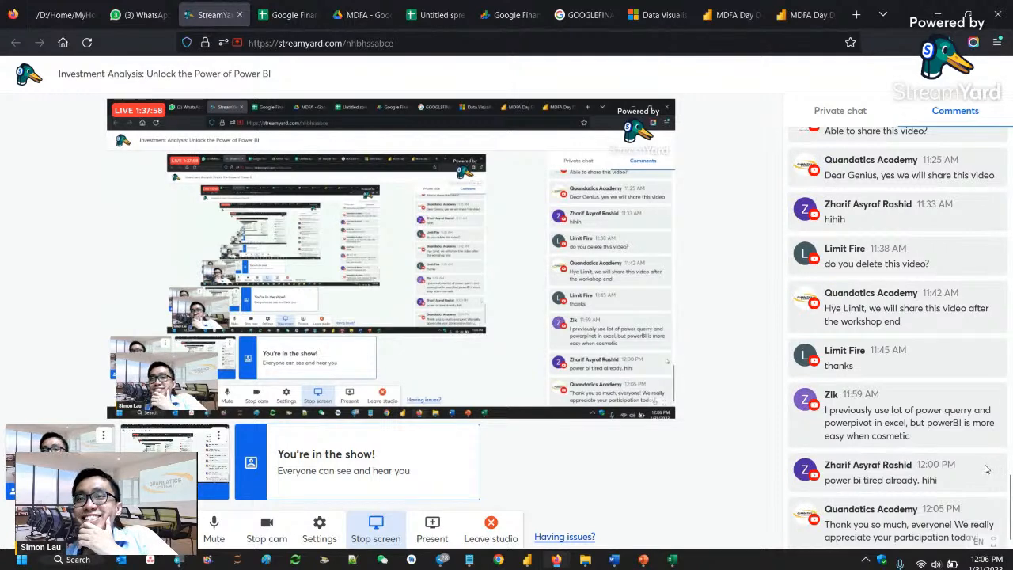
pyautogui.scroll(-1, 989, 469)
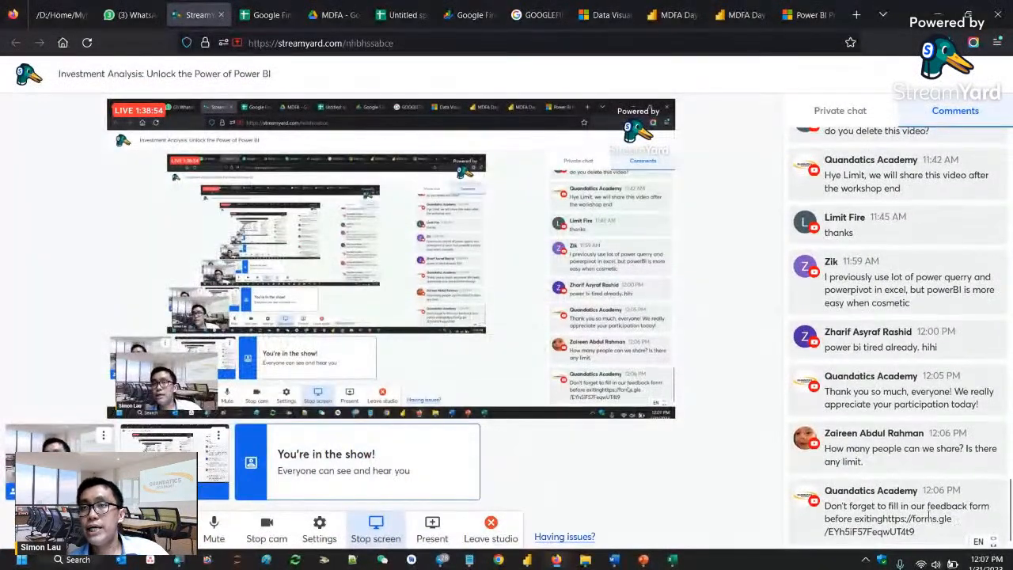
pyautogui.scroll(8, 942, 514)
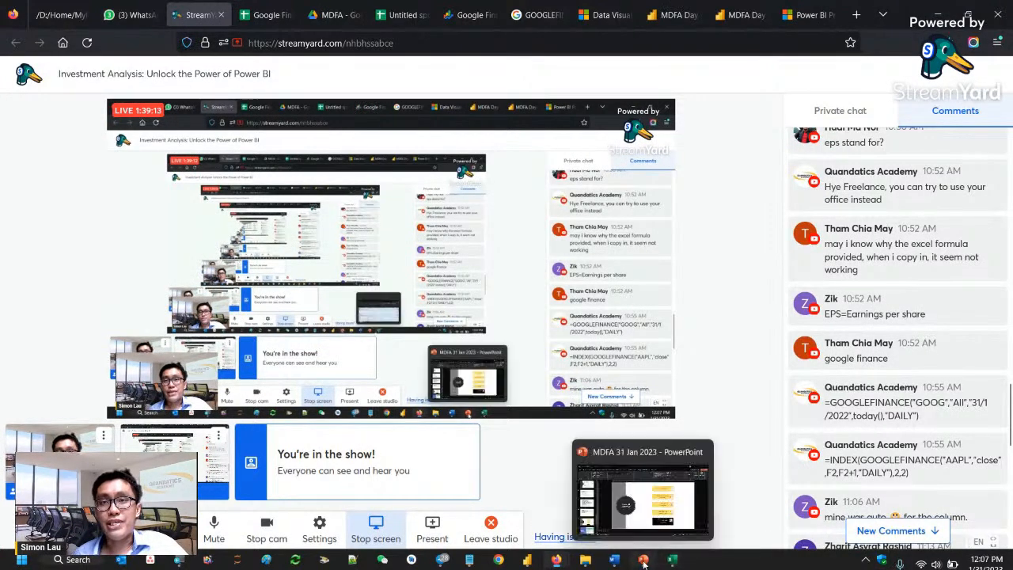
# - Switch to the MDFA 31 Jan 2023 presentation in PowerPoint and display its title slide
pyautogui.click(618, 526)
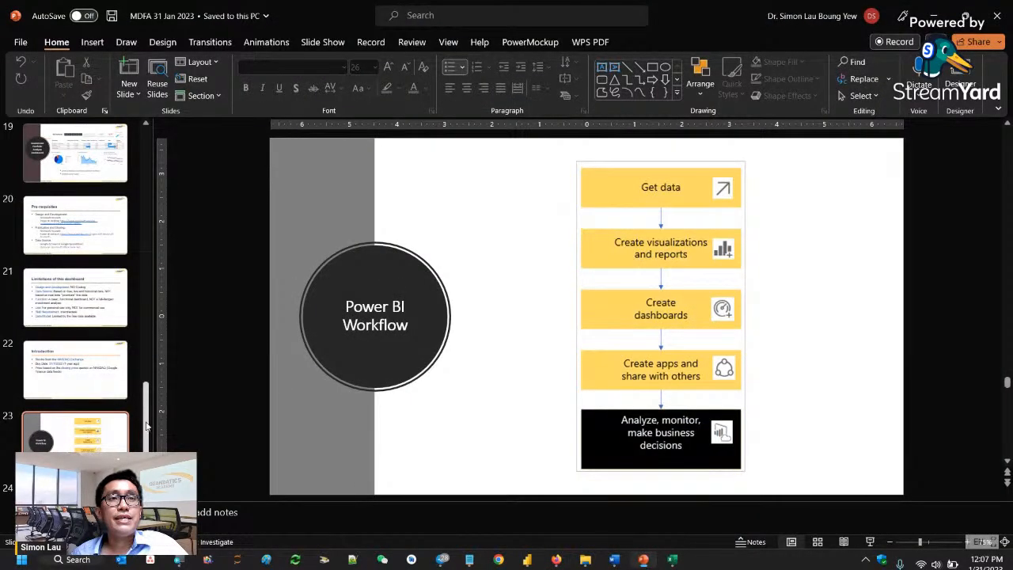
pyautogui.scroll(20, 87, 301)
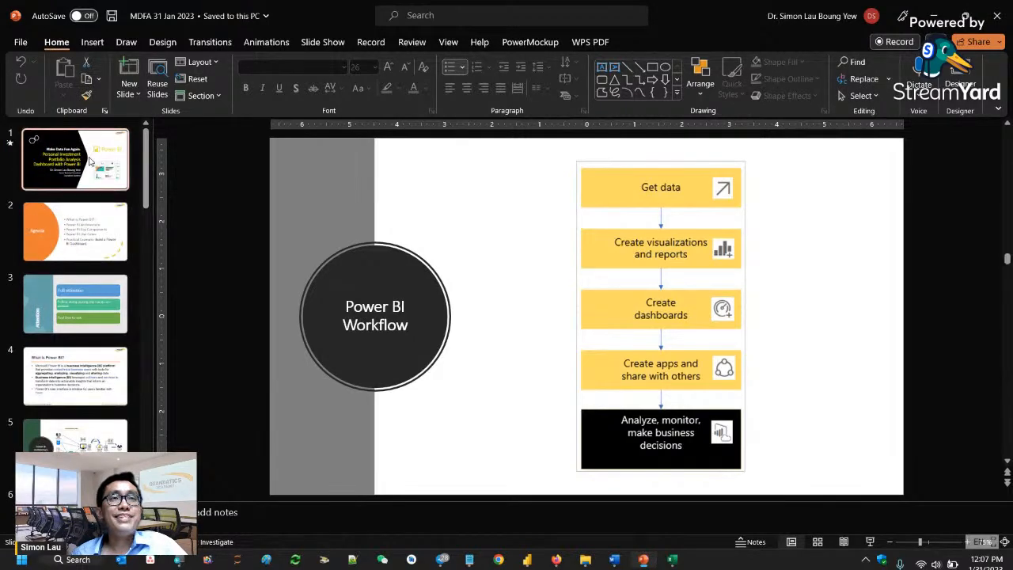
pyautogui.click(90, 161)
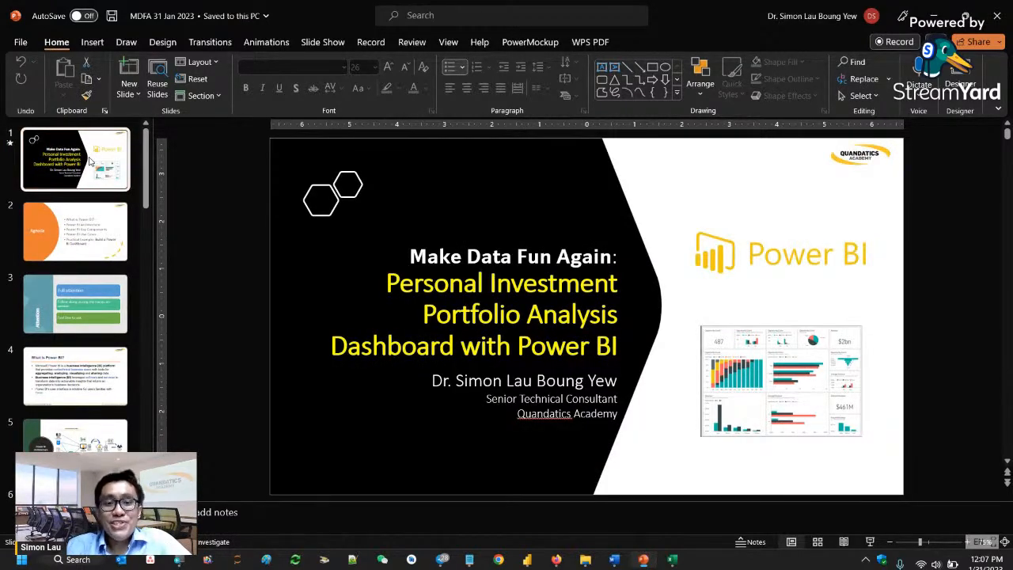